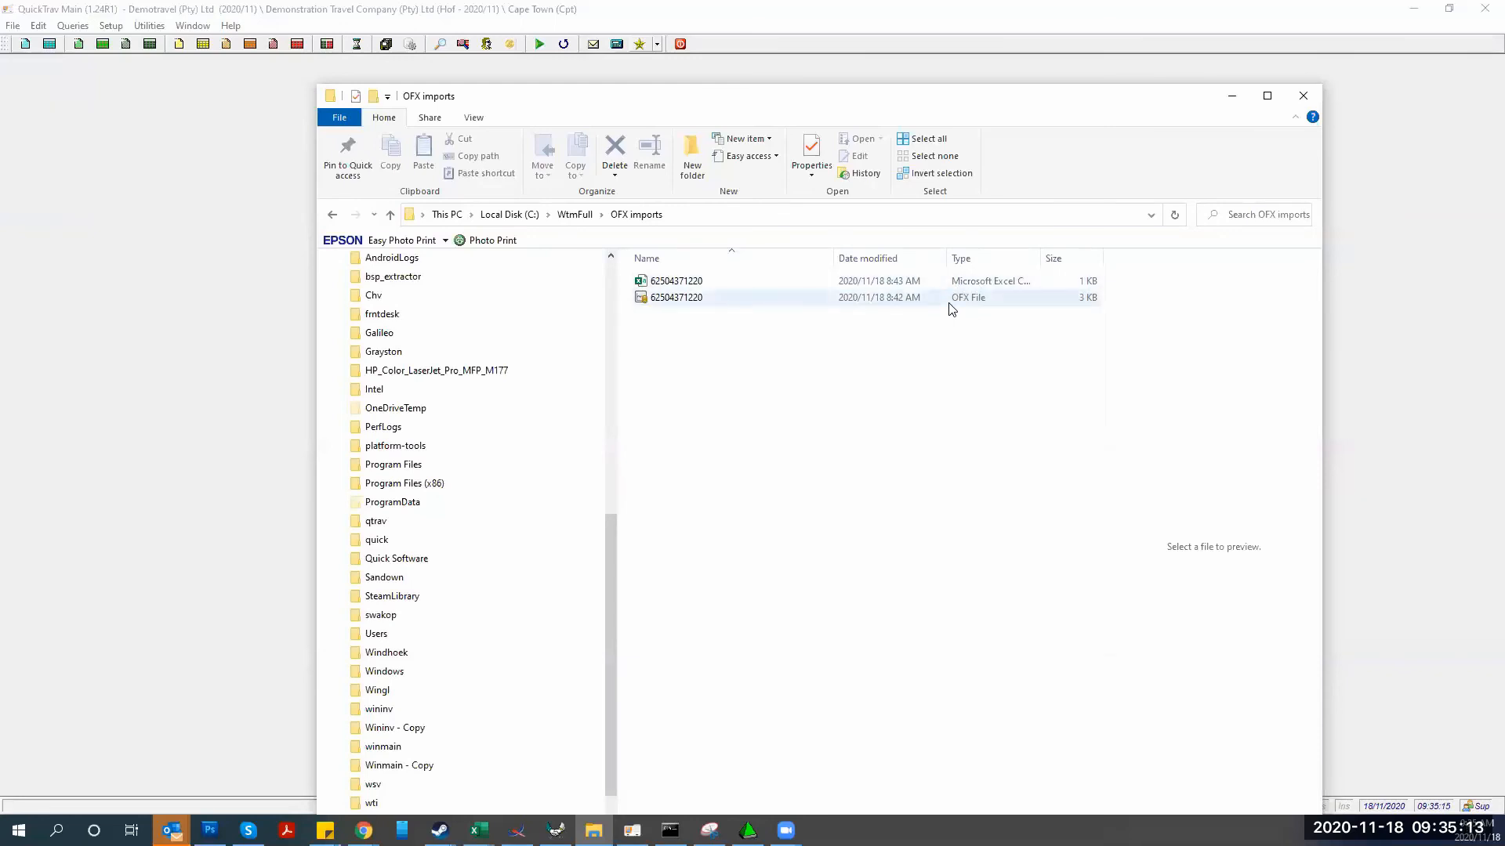
Open the OFX imports folder as a Brackets project from its right-click menu
{"action": "right_click", "coordinate": [752, 299]}
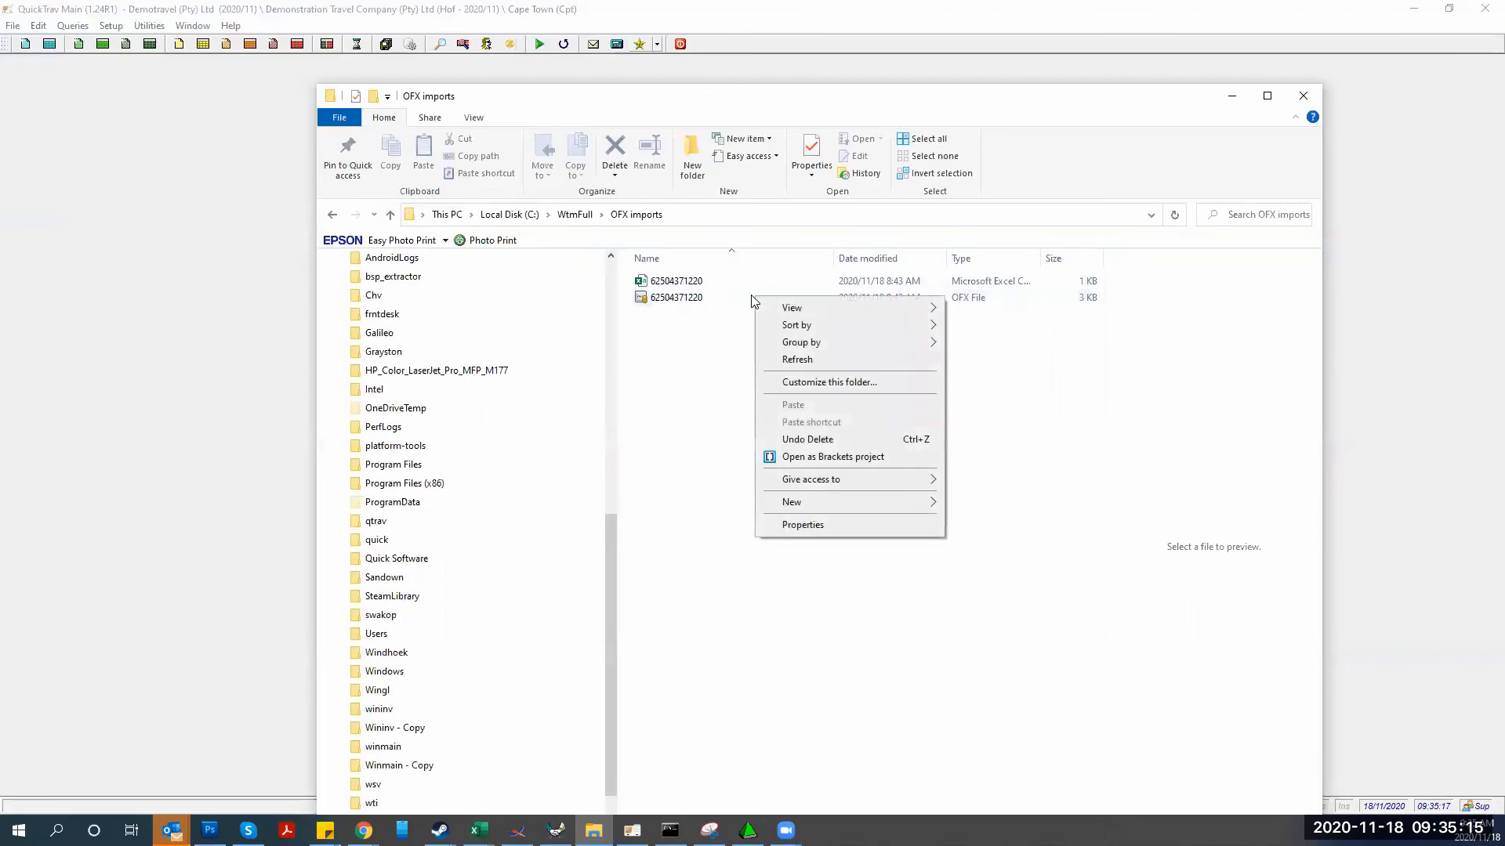
{"action": "left_click", "coordinate": [756, 458]}
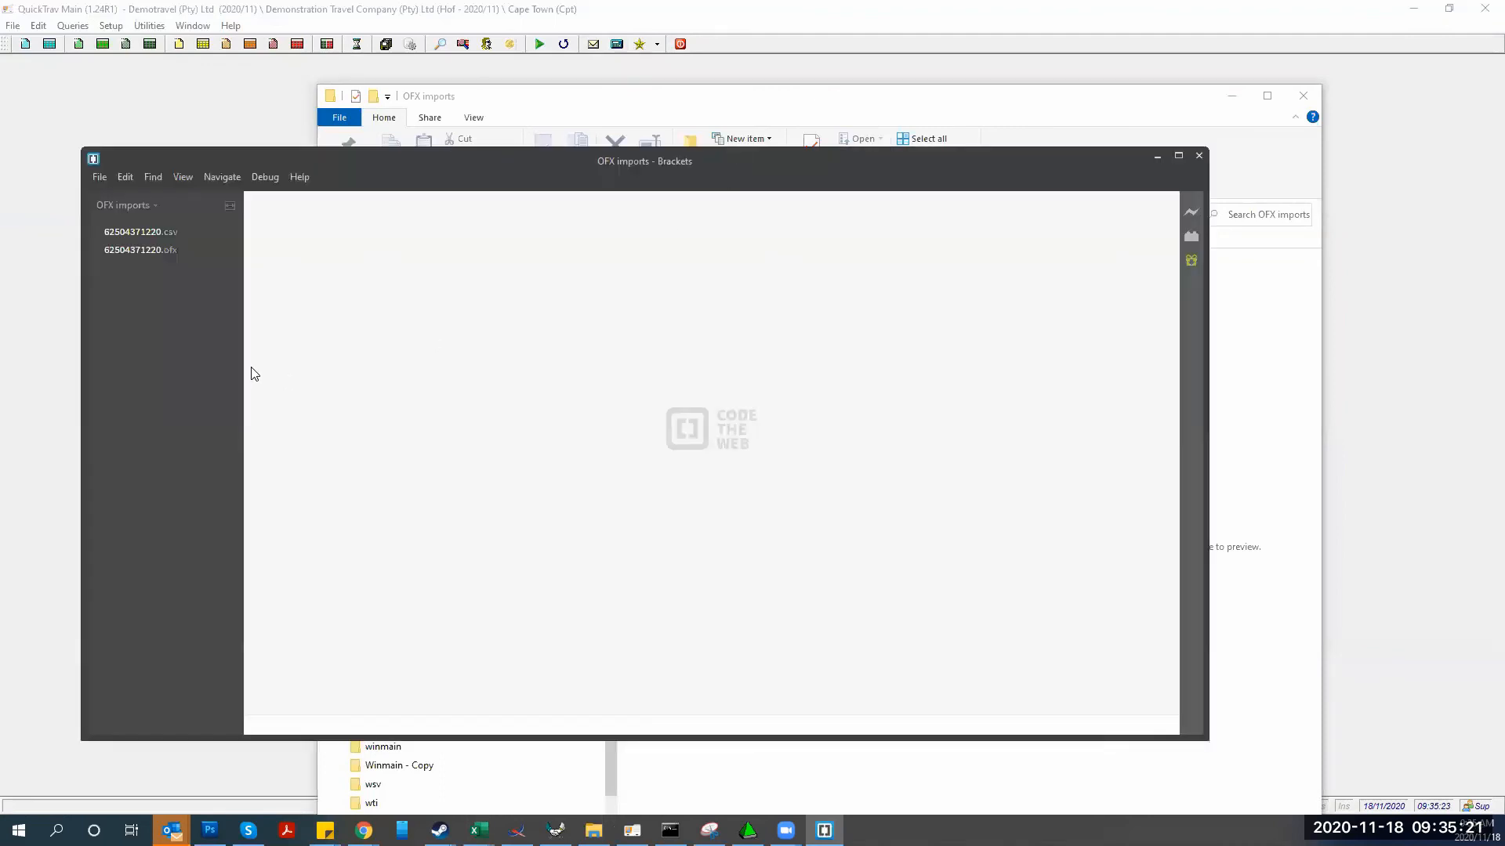
{"action": "left_click", "coordinate": [138, 250]}
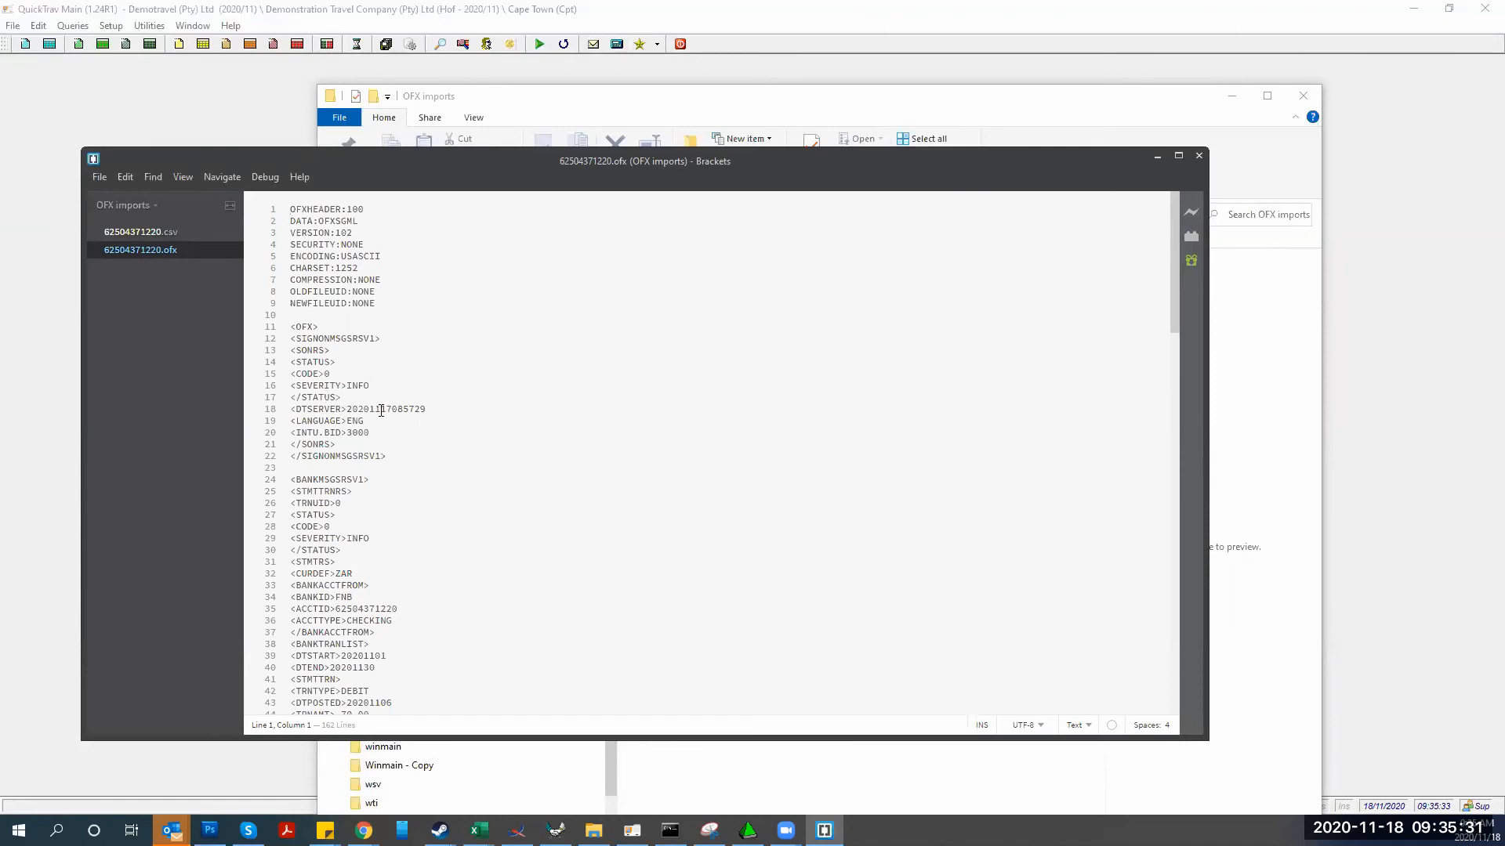
{"action": "scroll", "coordinate": [380, 410], "scroll_direction": "down", "scroll_amount": 5}
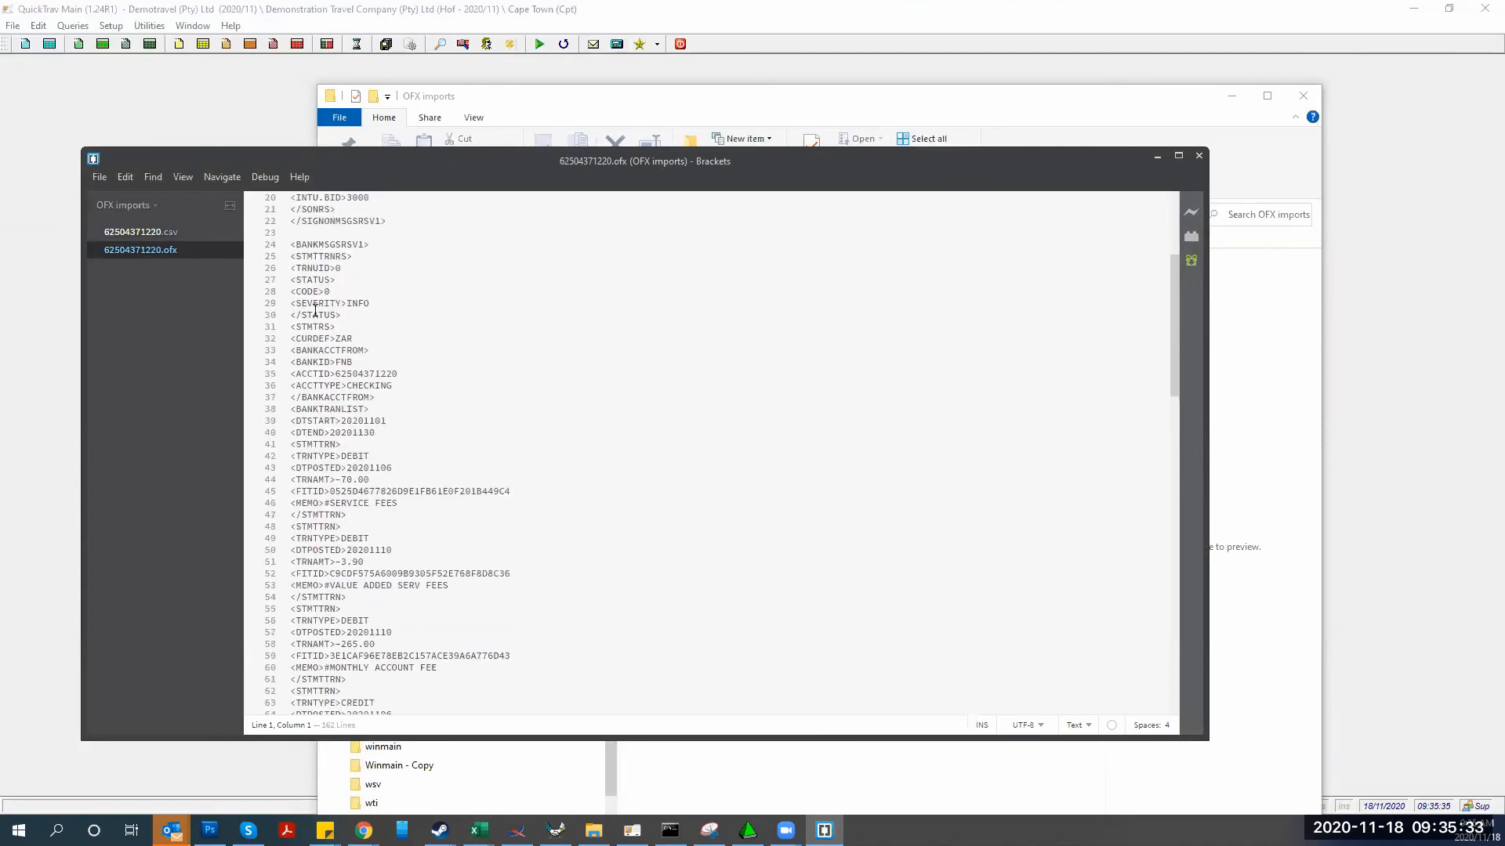
{"action": "scroll", "coordinate": [384, 386], "scroll_direction": "down", "scroll_amount": 2}
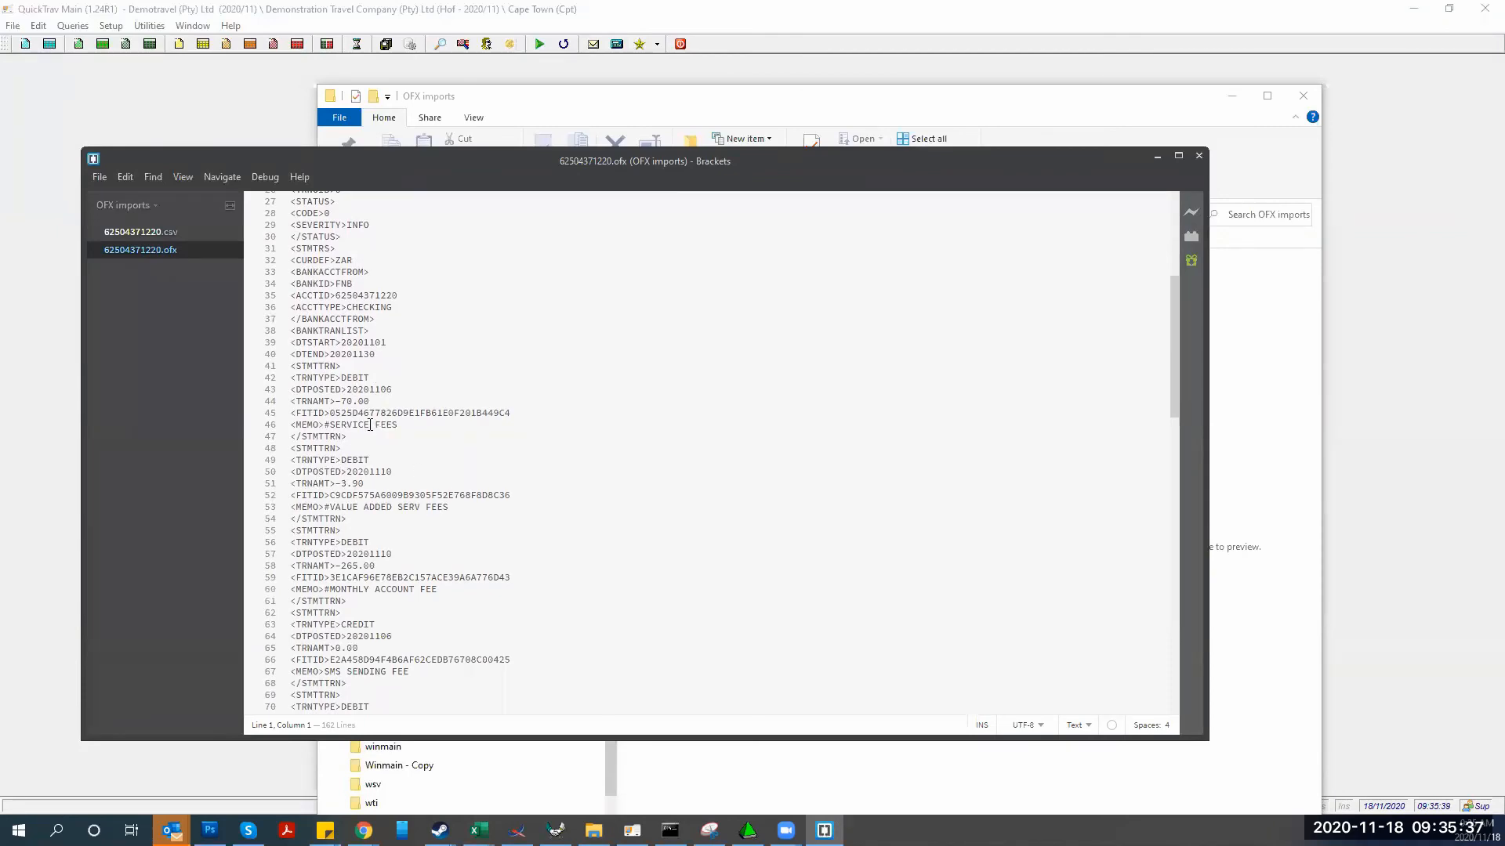
{"action": "left_click_drag", "start_coordinate": [398, 425], "coordinate": [342, 424]}
{"action": "scroll", "coordinate": [463, 547], "scroll_direction": "down", "scroll_amount": 2}
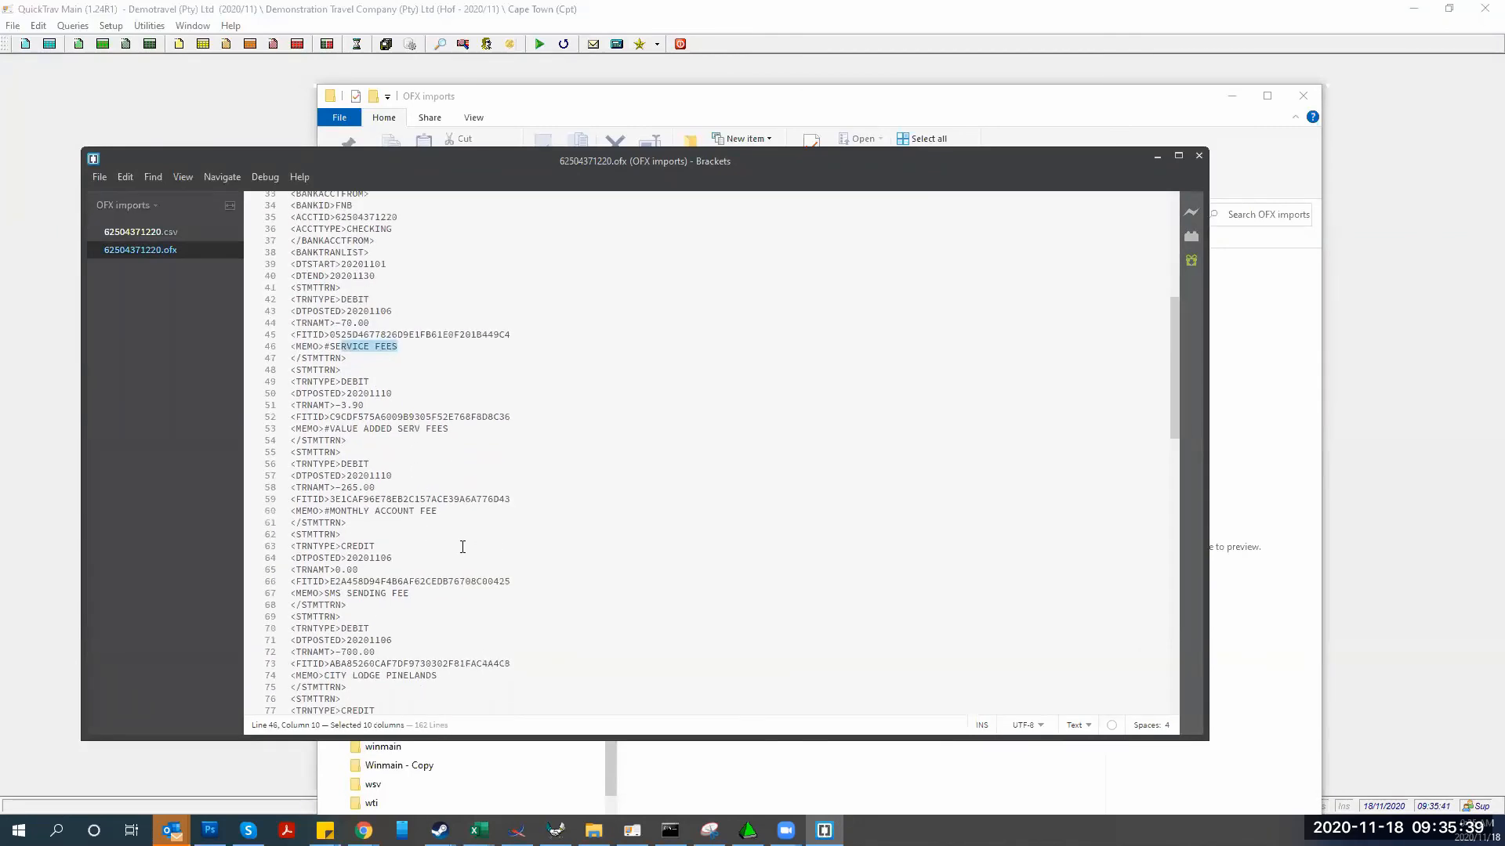
{"action": "left_click_drag", "start_coordinate": [420, 511], "coordinate": [292, 523]}
{"action": "scroll", "coordinate": [410, 587], "scroll_direction": "down", "scroll_amount": 8}
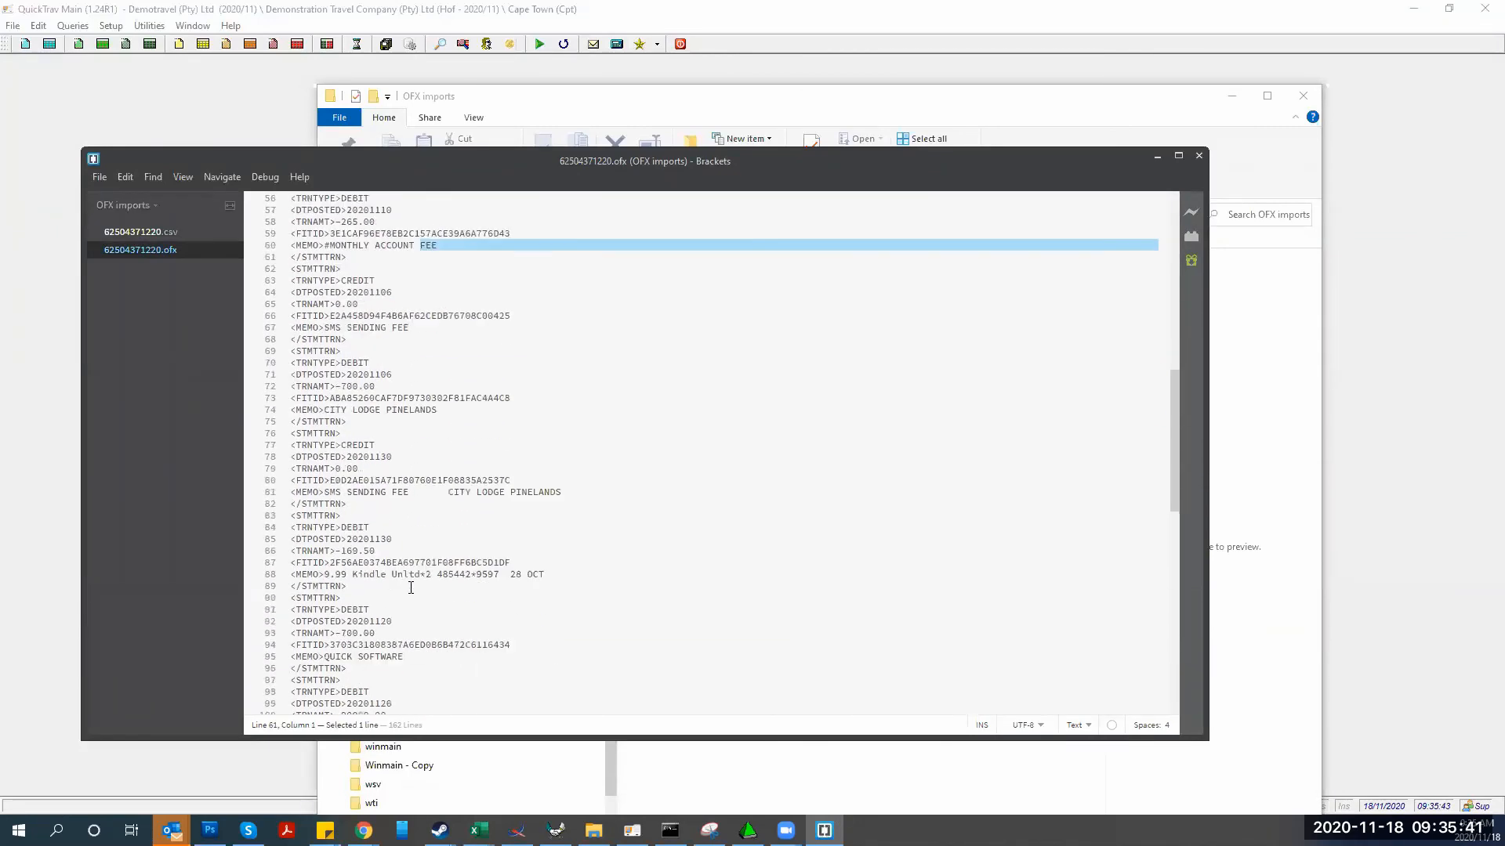
{"action": "scroll", "coordinate": [411, 588], "scroll_direction": "down", "scroll_amount": 12}
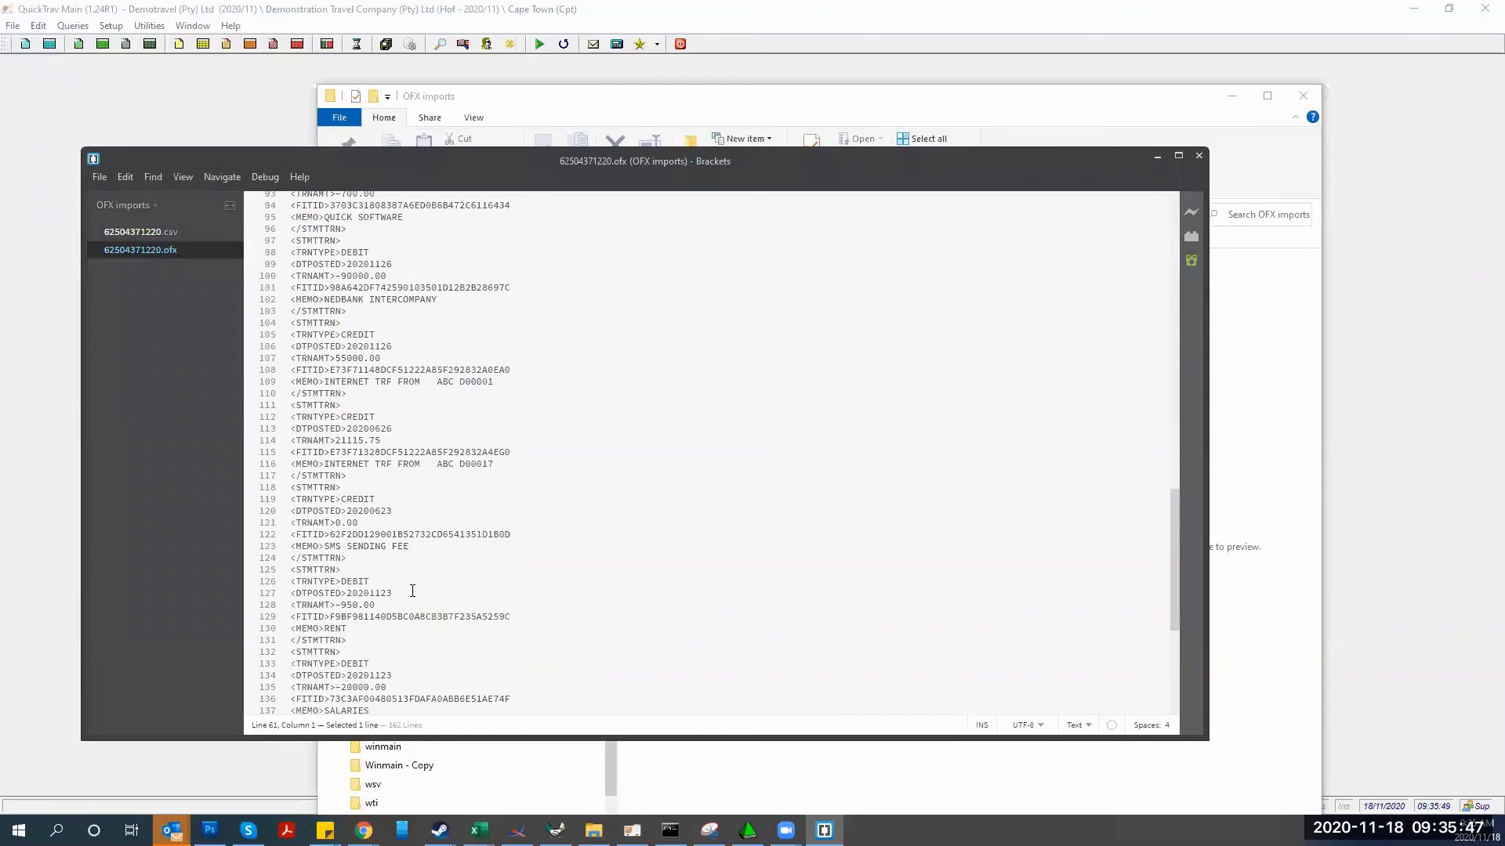
{"action": "left_click", "coordinate": [1200, 159]}
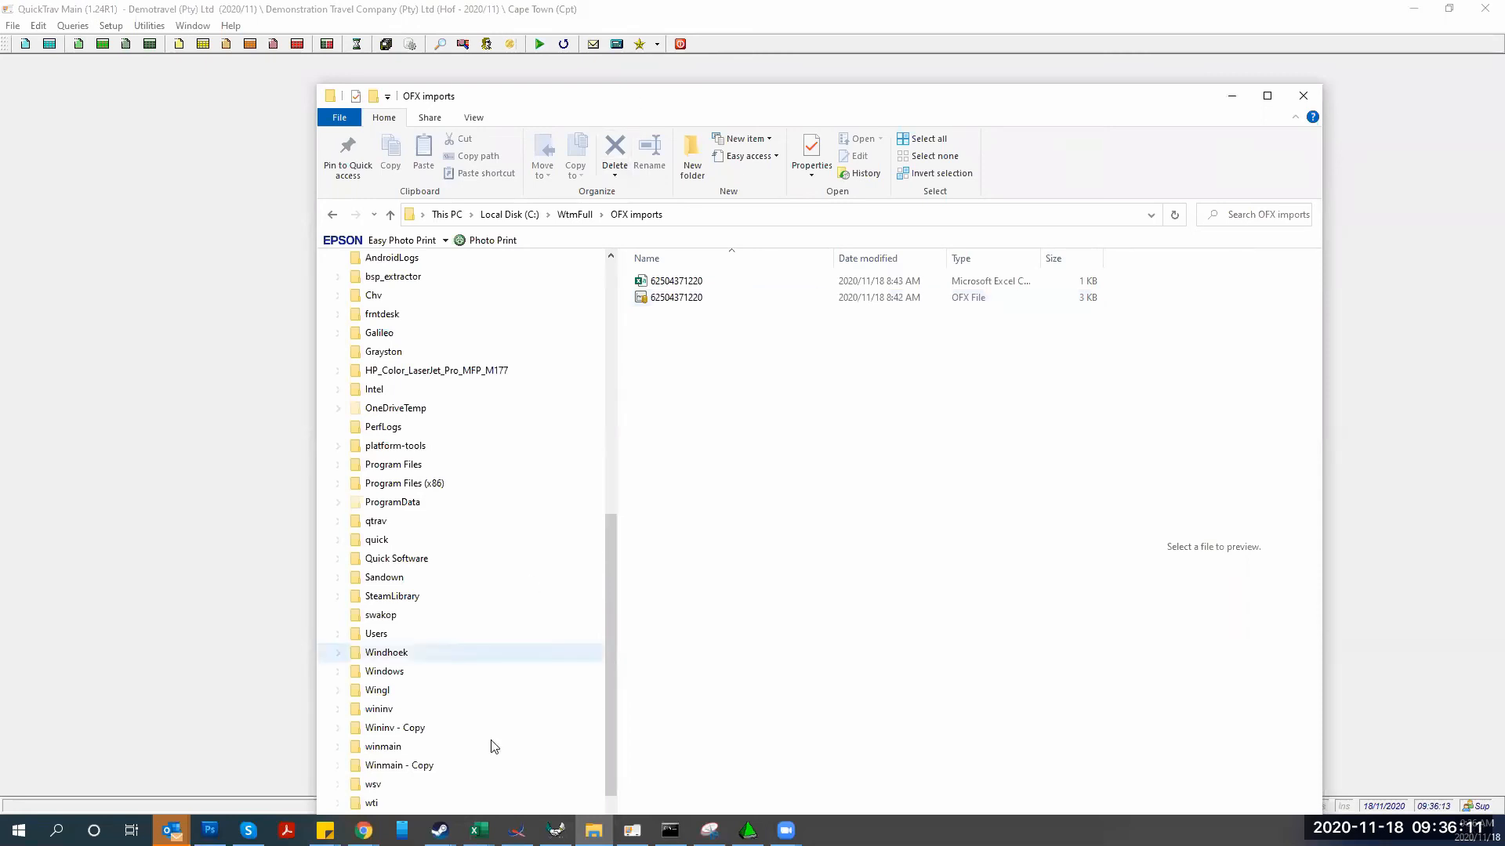
{"action": "left_click", "coordinate": [479, 831]}
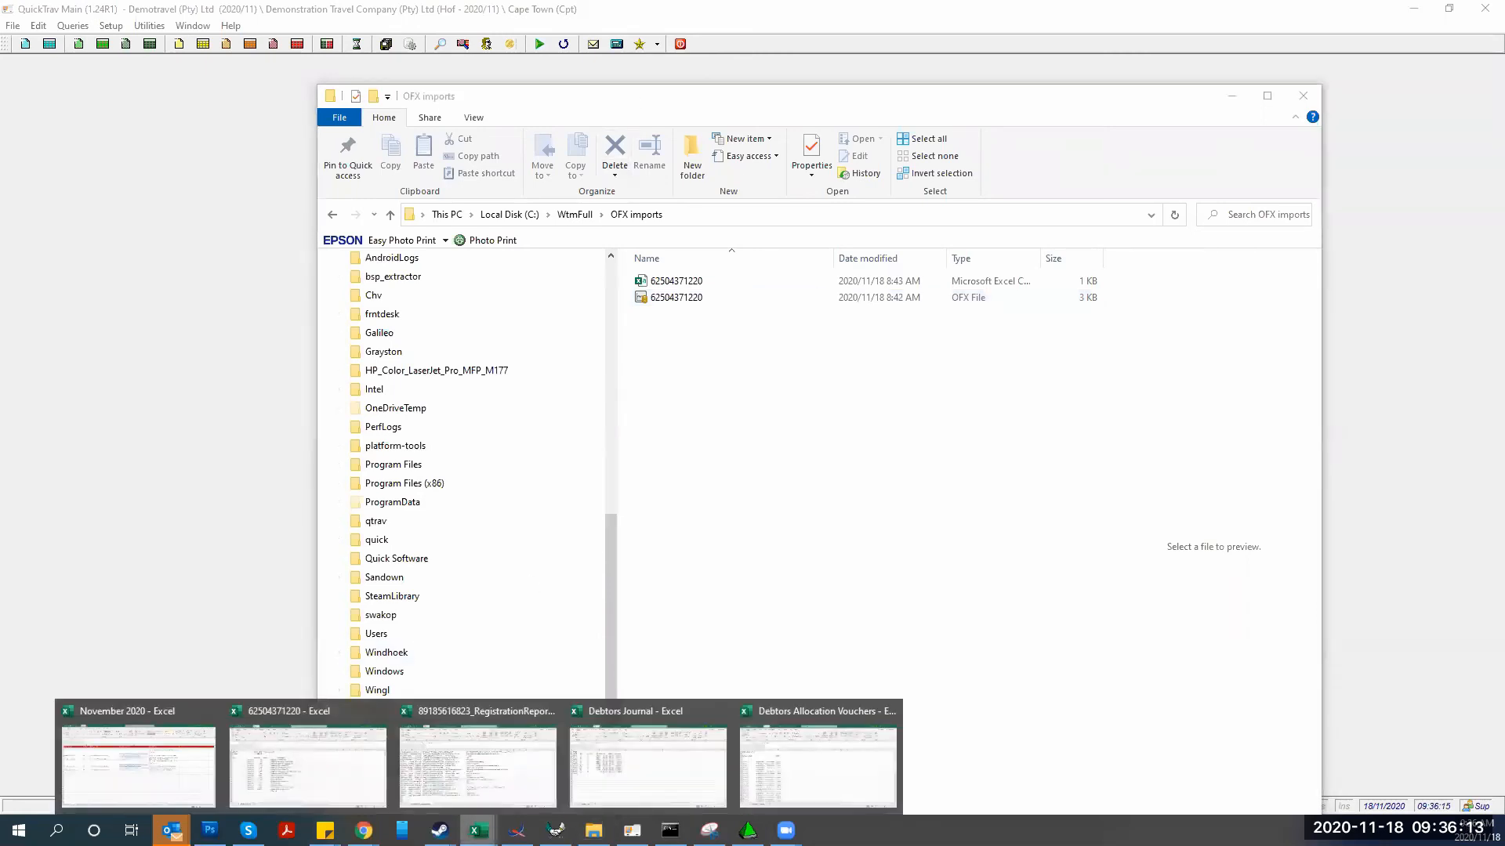
{"action": "left_click", "coordinate": [260, 774]}
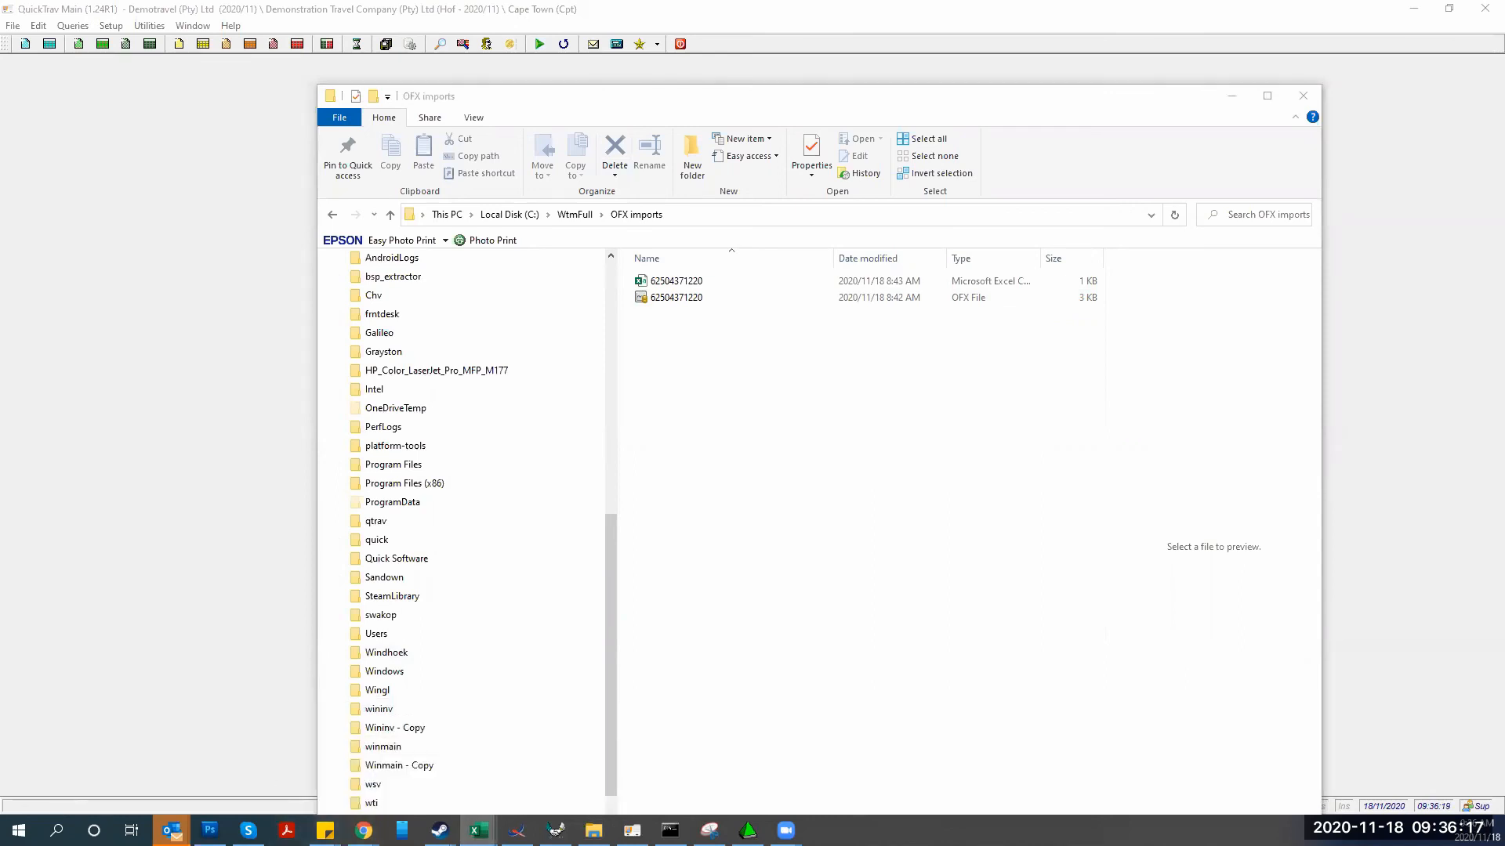
{"action": "left_click_drag", "start_coordinate": [1504, 88], "coordinate": [974, 89]}
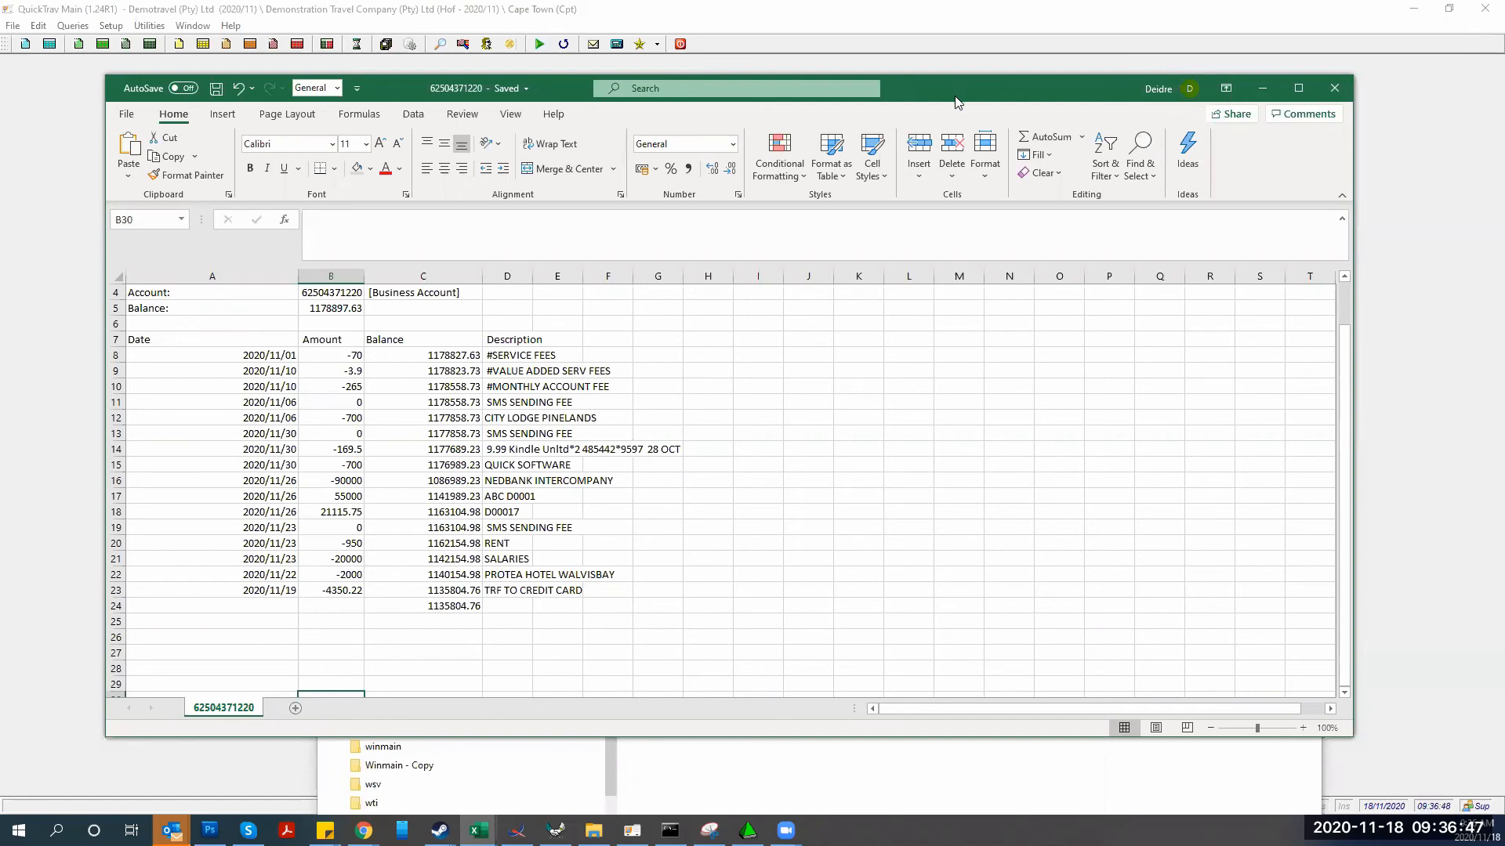
{"action": "left_click_drag", "start_coordinate": [955, 102], "coordinate": [0, 109]}
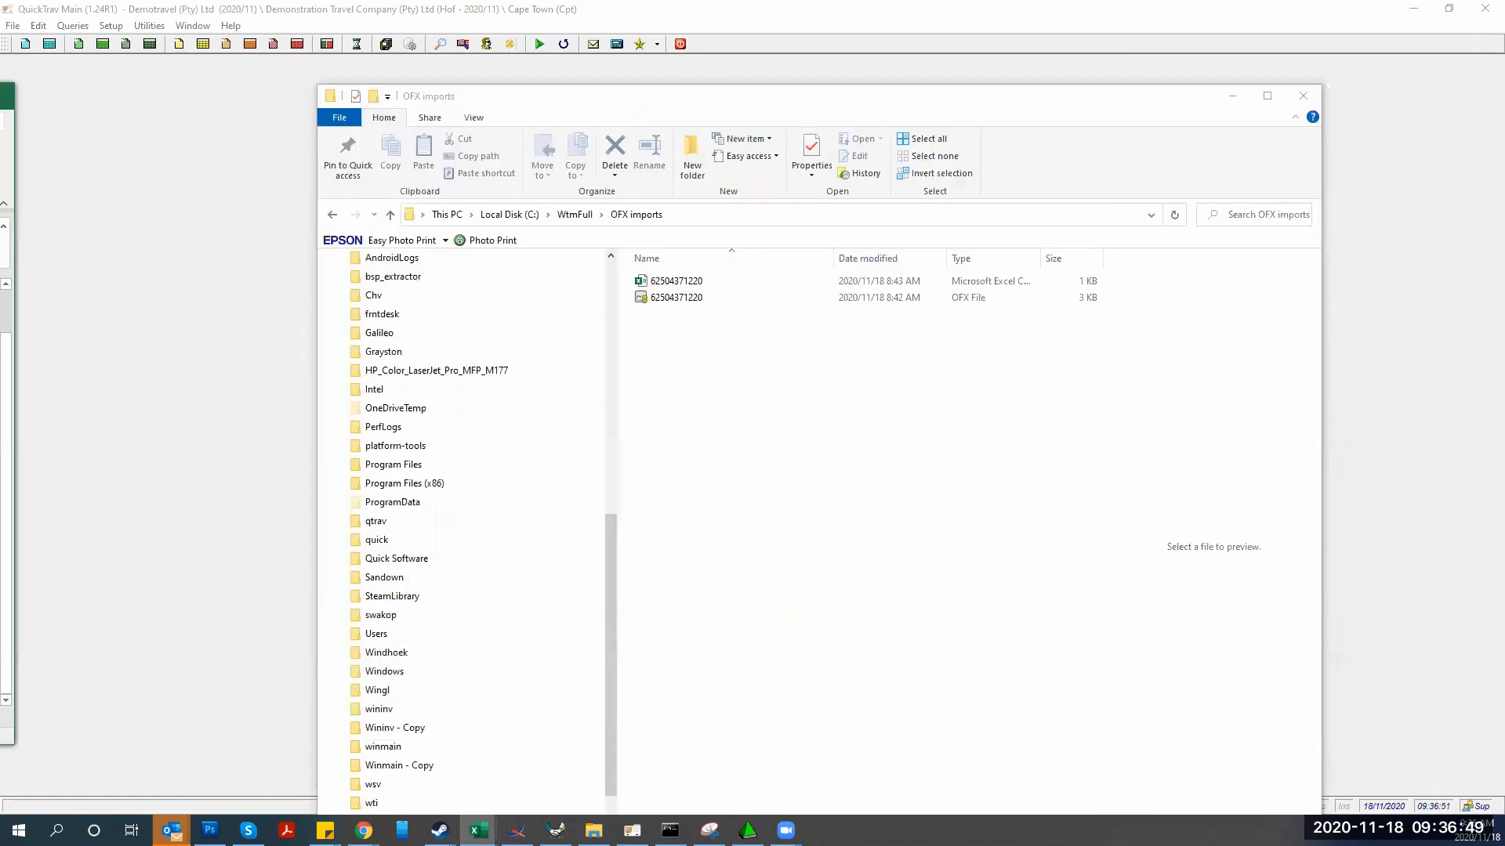
Go to Utilities > External Reconciliations > Bank Reconciliations in QuickTrav
{"action": "left_click", "coordinate": [188, 198]}
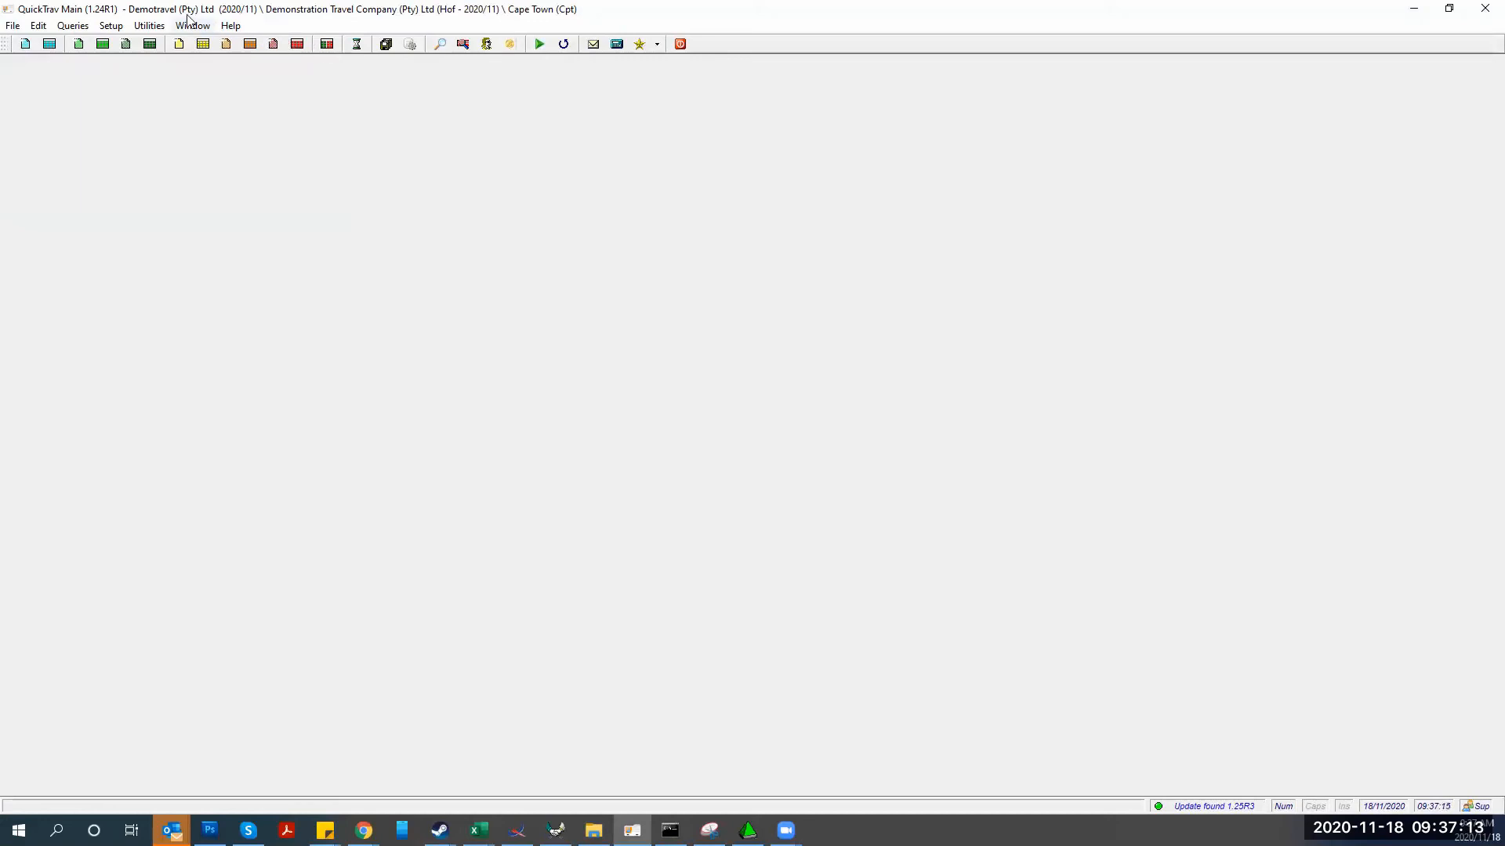
{"action": "left_click", "coordinate": [153, 26]}
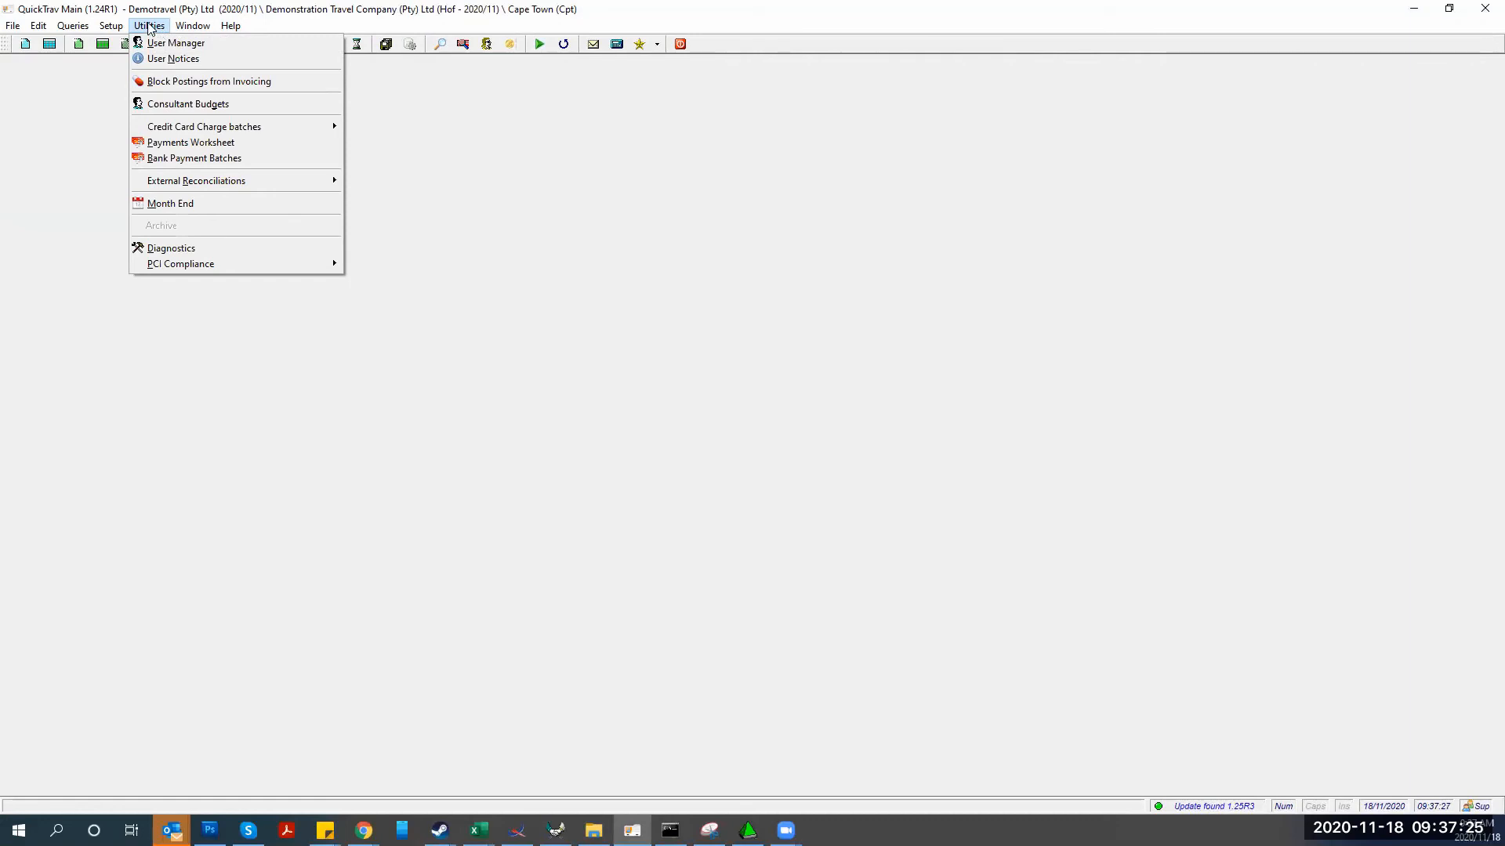
{"action": "mouse_move", "coordinate": [165, 181]}
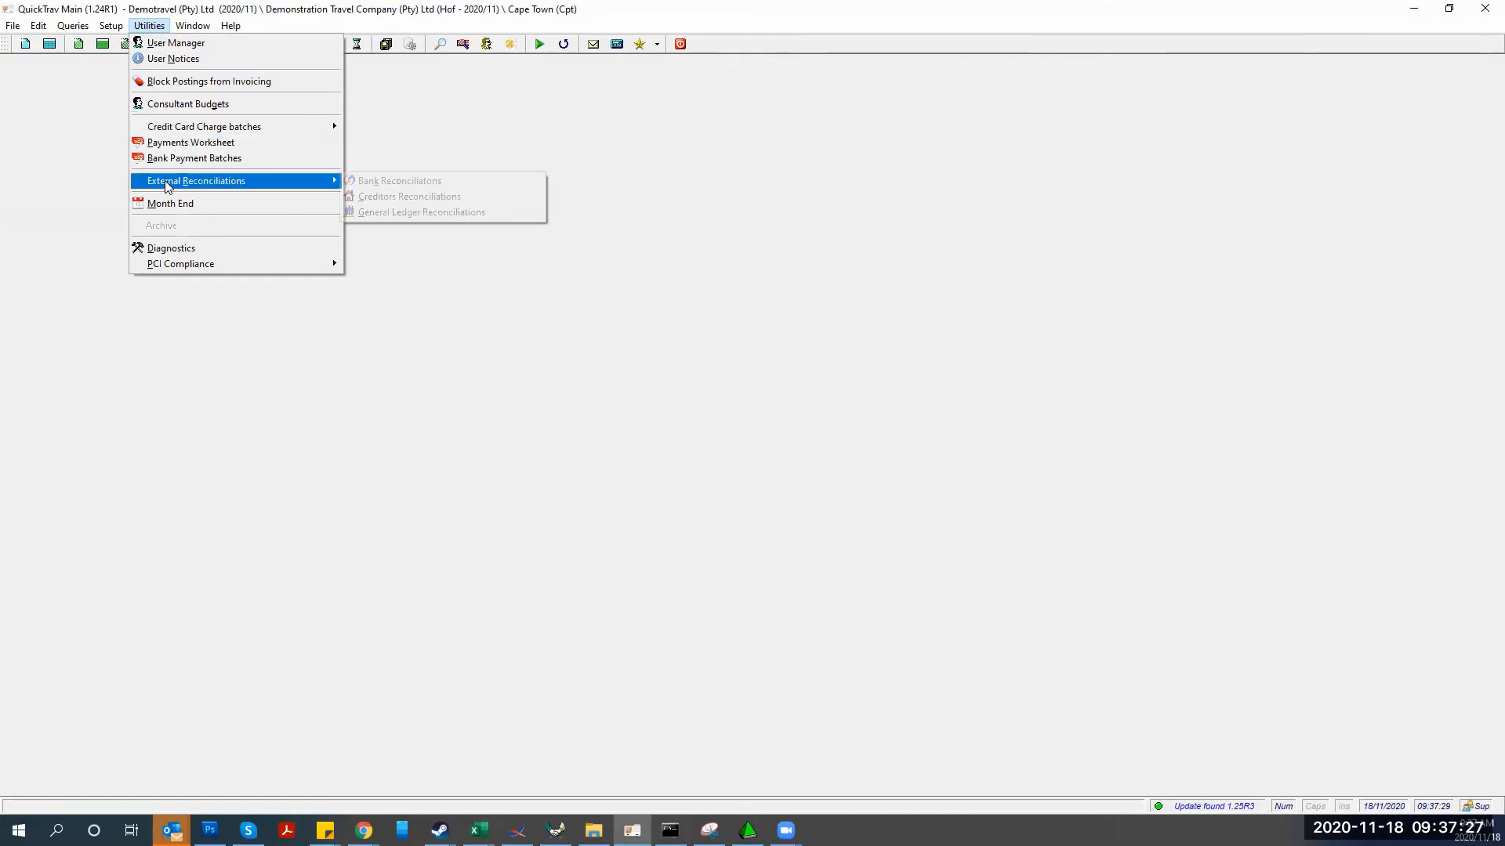
{"action": "left_click", "coordinate": [383, 182]}
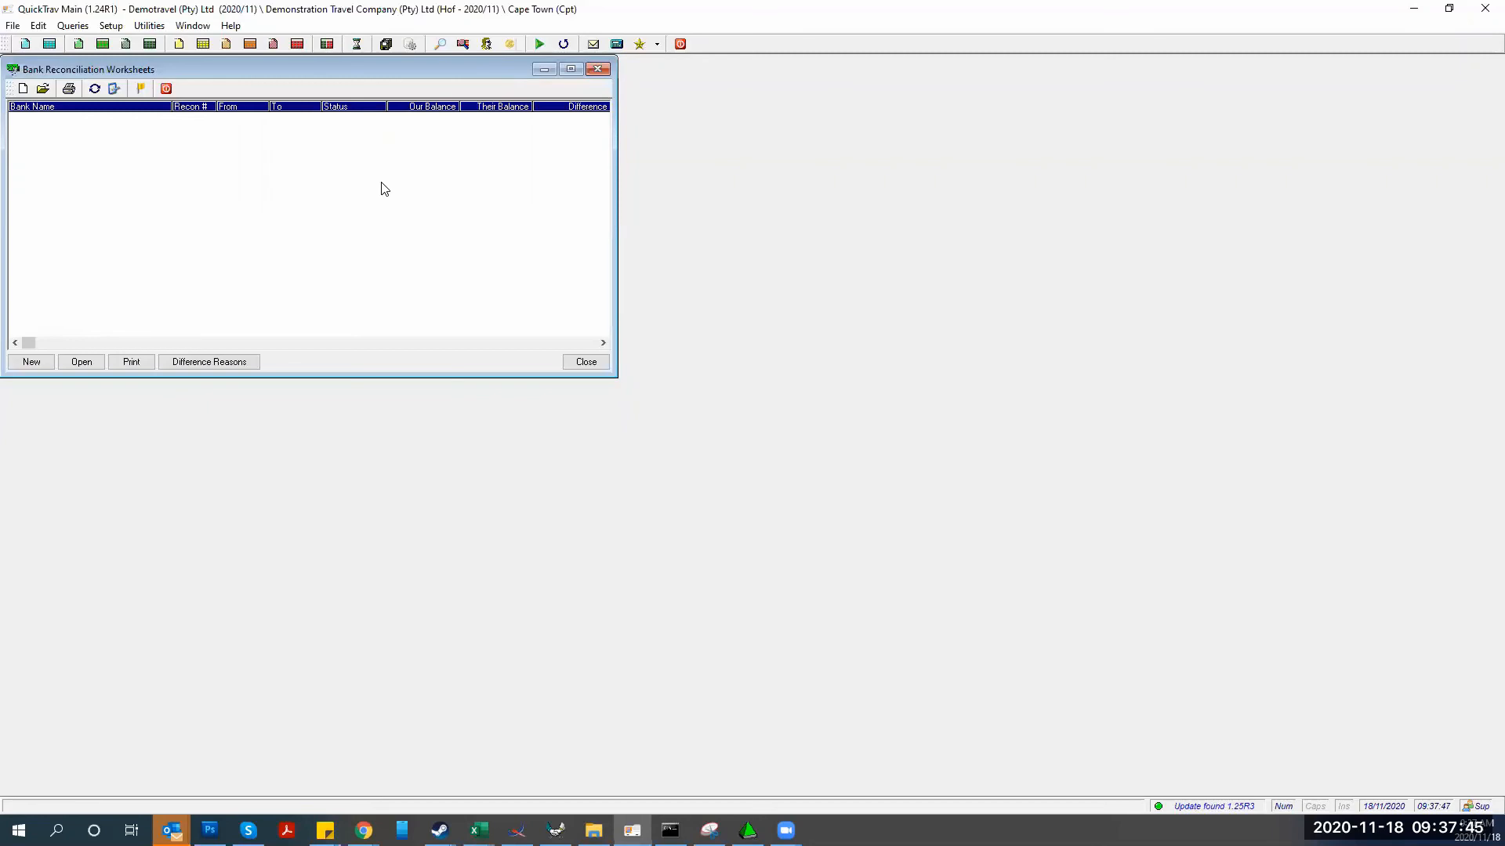
Create a new worksheet for the Full Winmain Bank Account Current (Bnk) account
{"action": "left_click", "coordinate": [40, 364]}
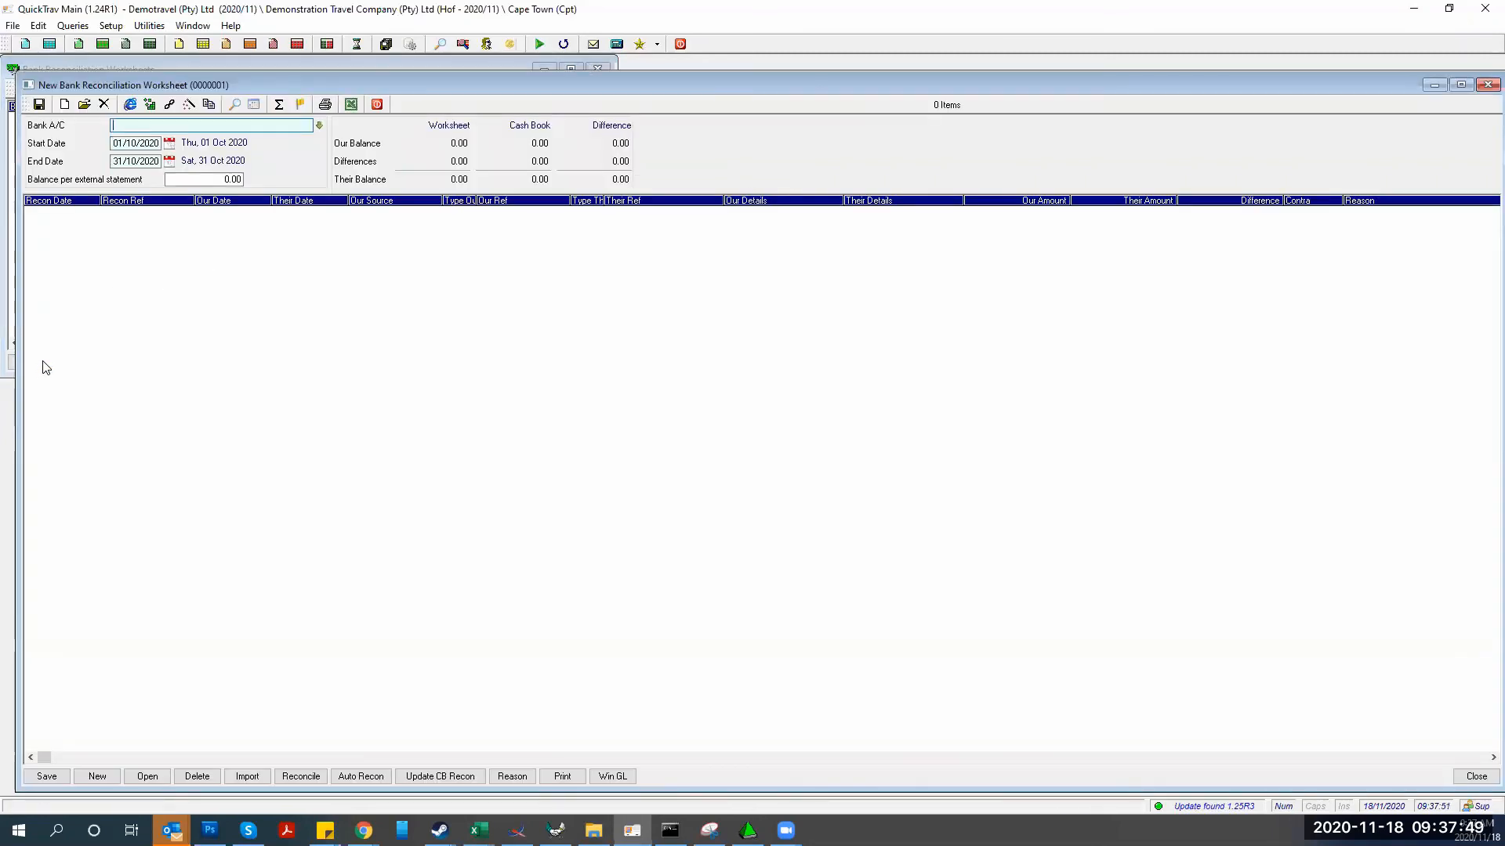
{"action": "left_click", "coordinate": [319, 126]}
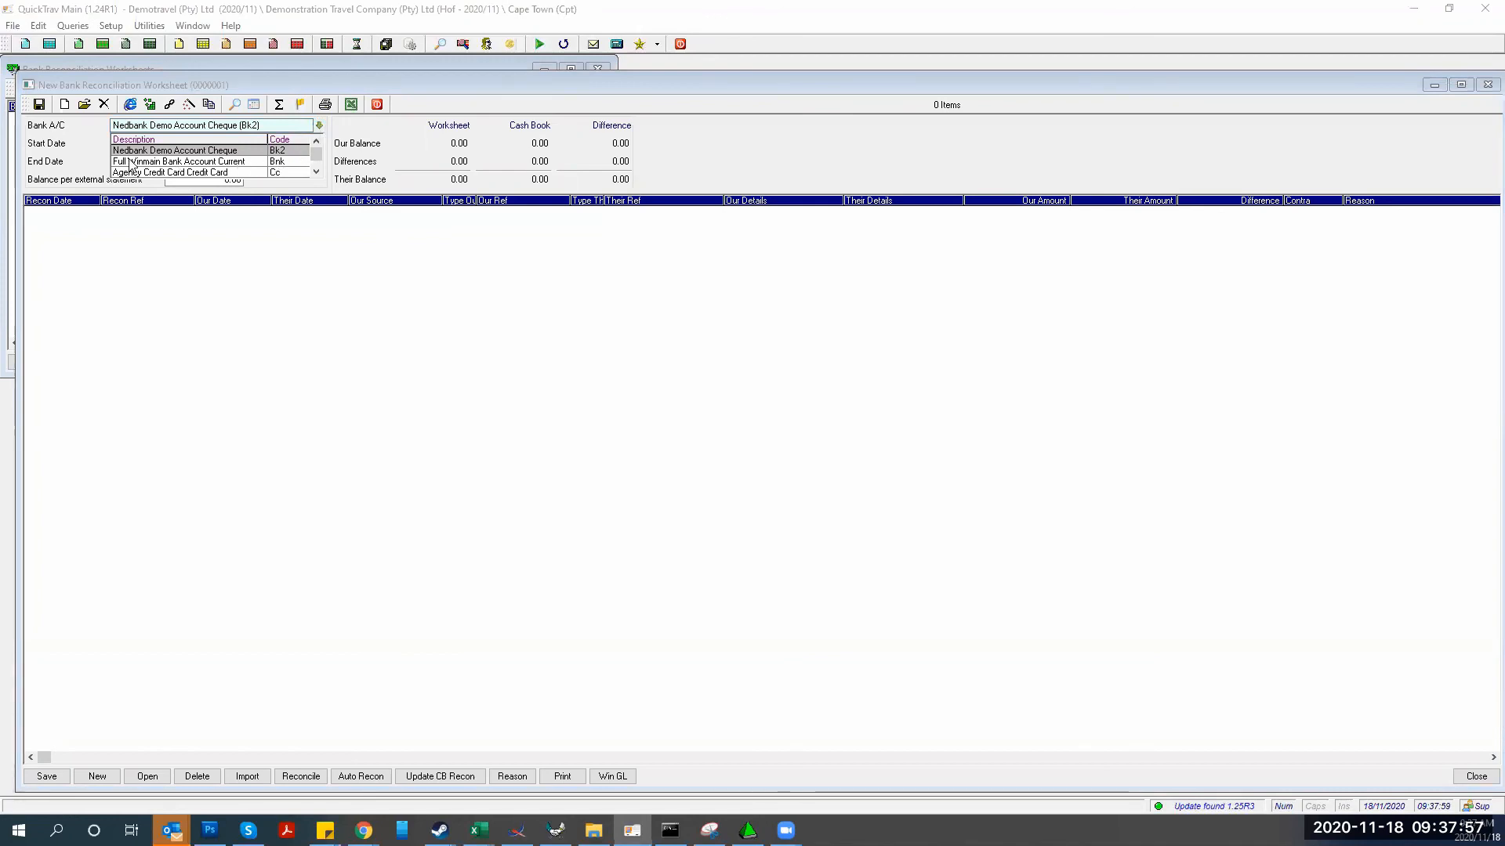
{"action": "left_click", "coordinate": [201, 162]}
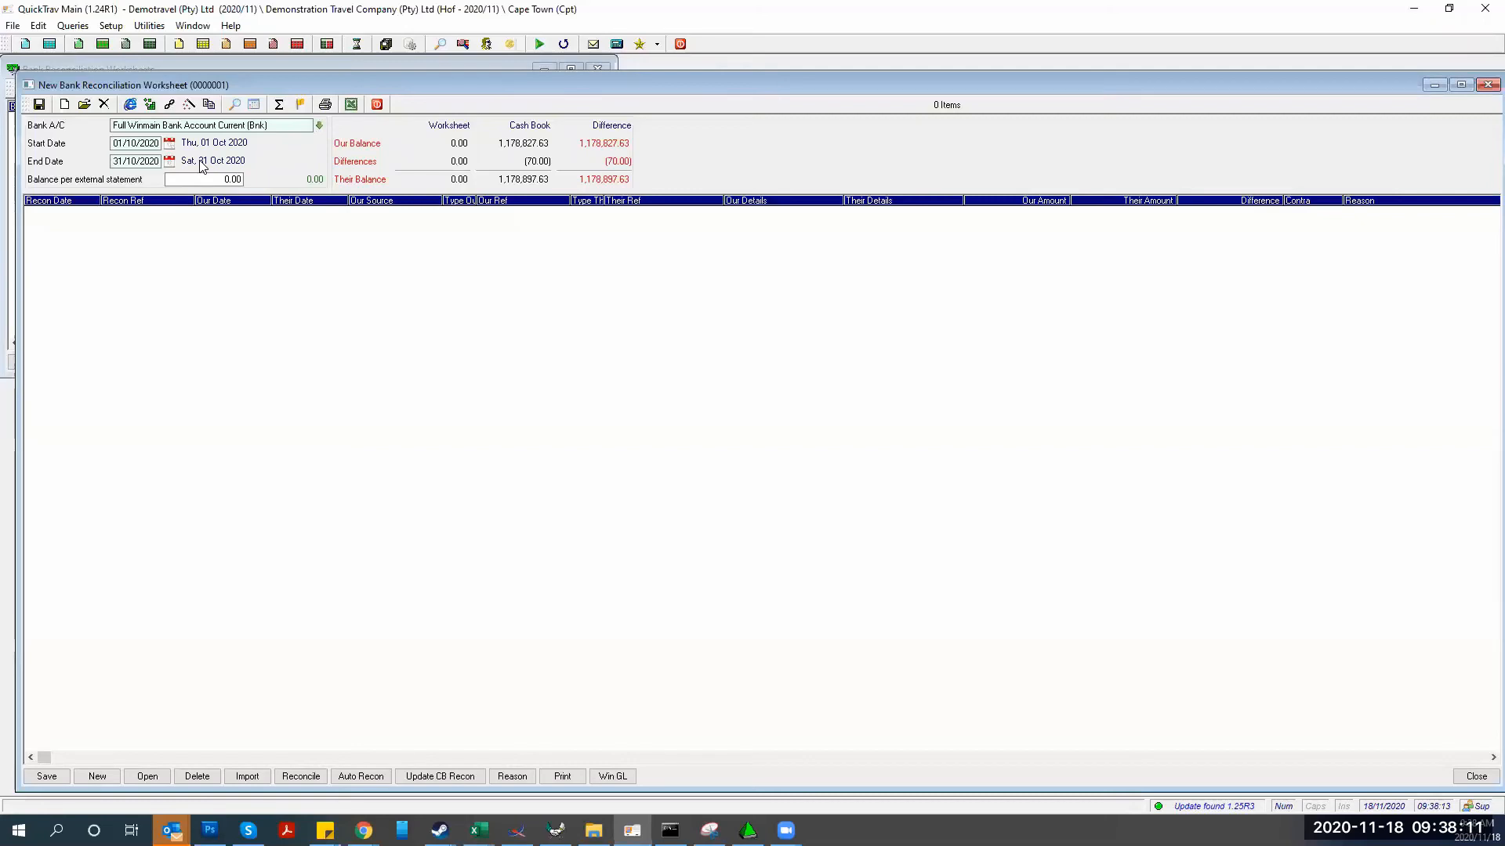
Set the worksheet period to 01/11/2020 through 30/11/2020
{"action": "left_click", "coordinate": [115, 143]}
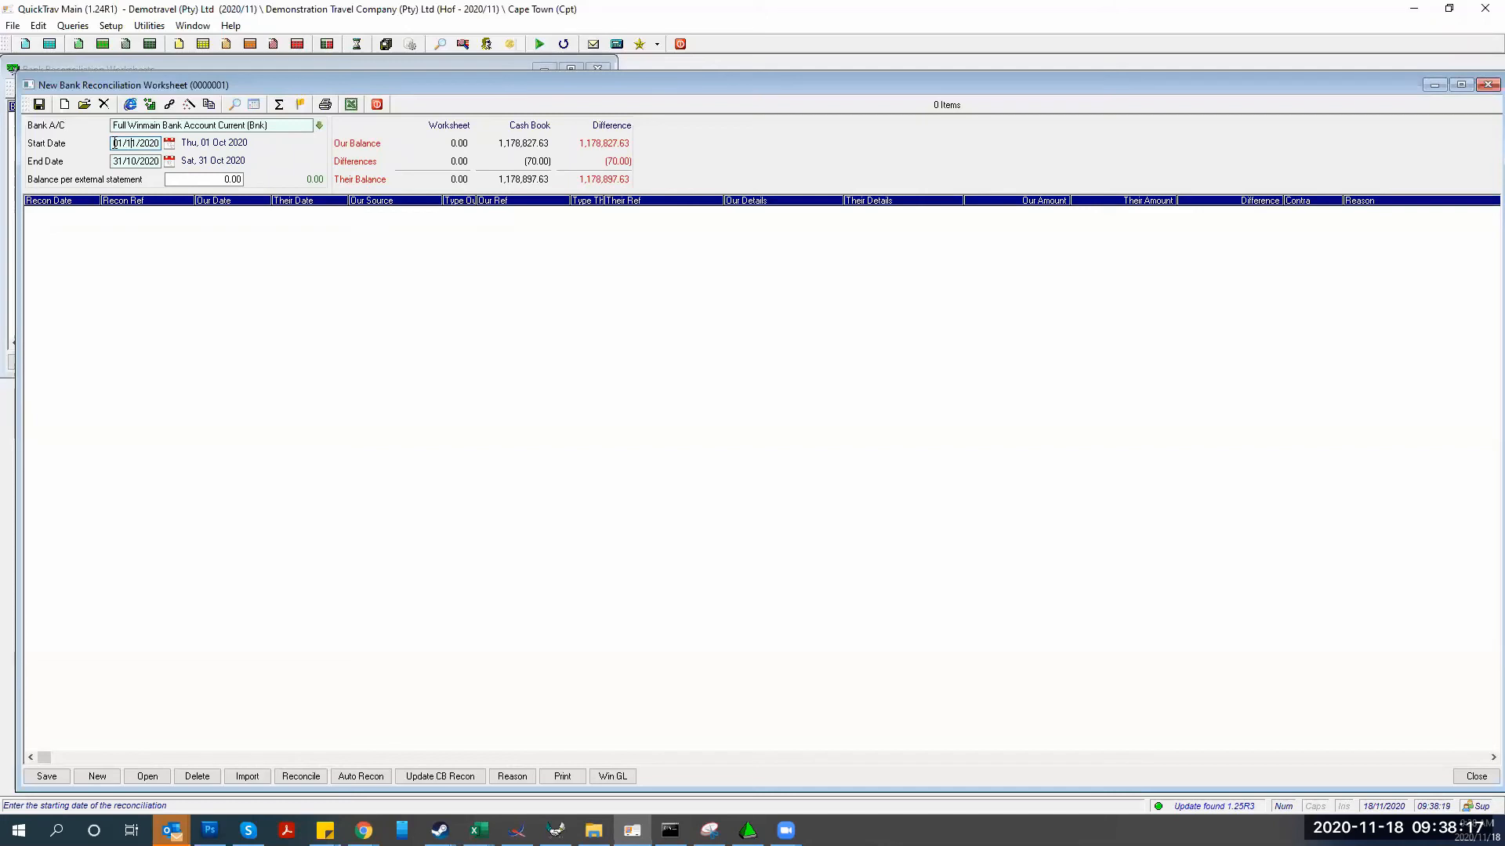
{"action": "key", "text": "Tab"}
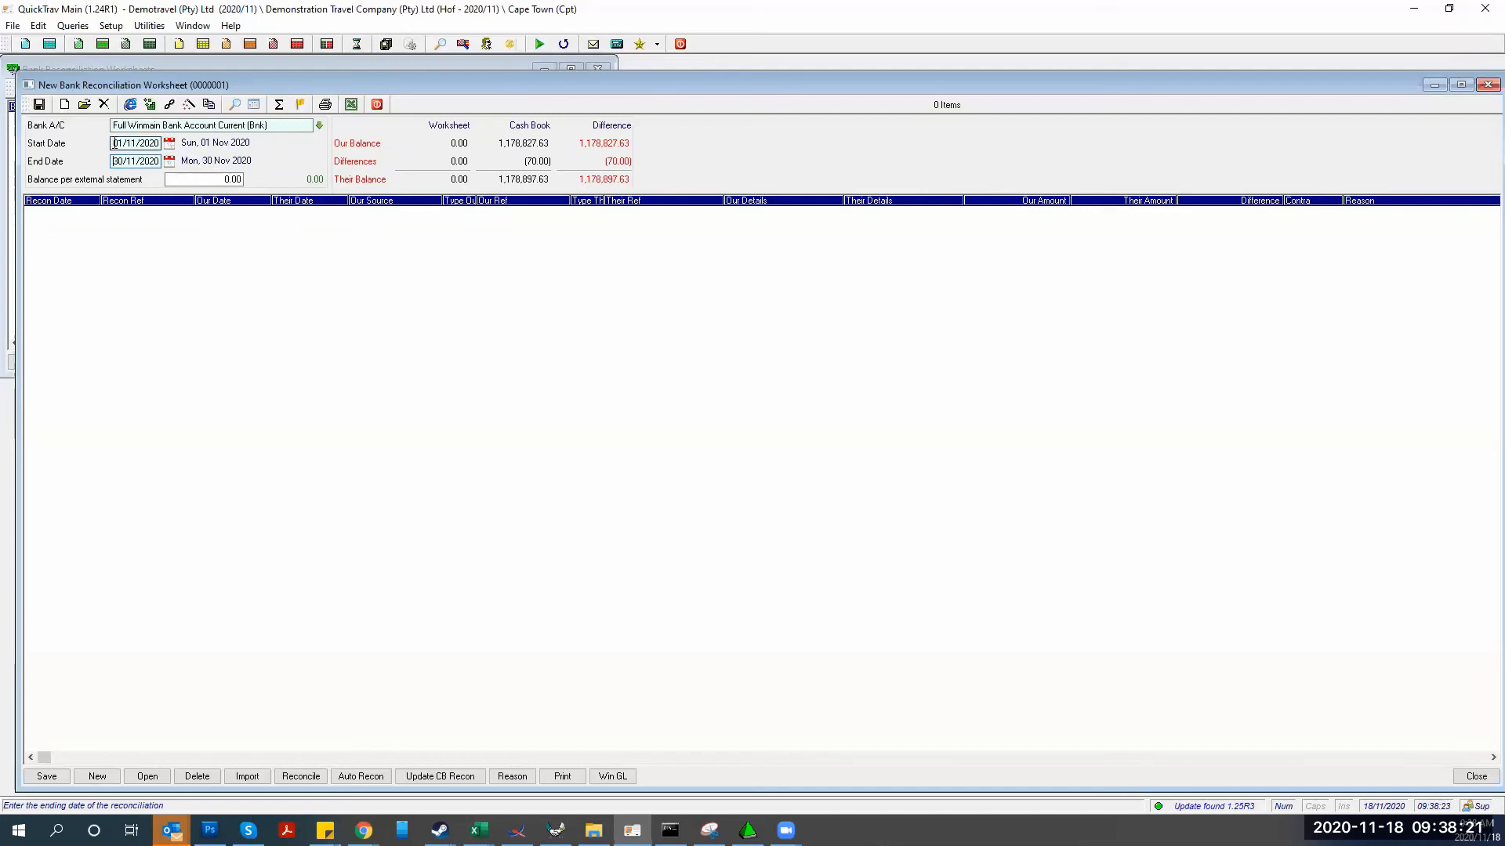
{"action": "key", "text": "Tab"}
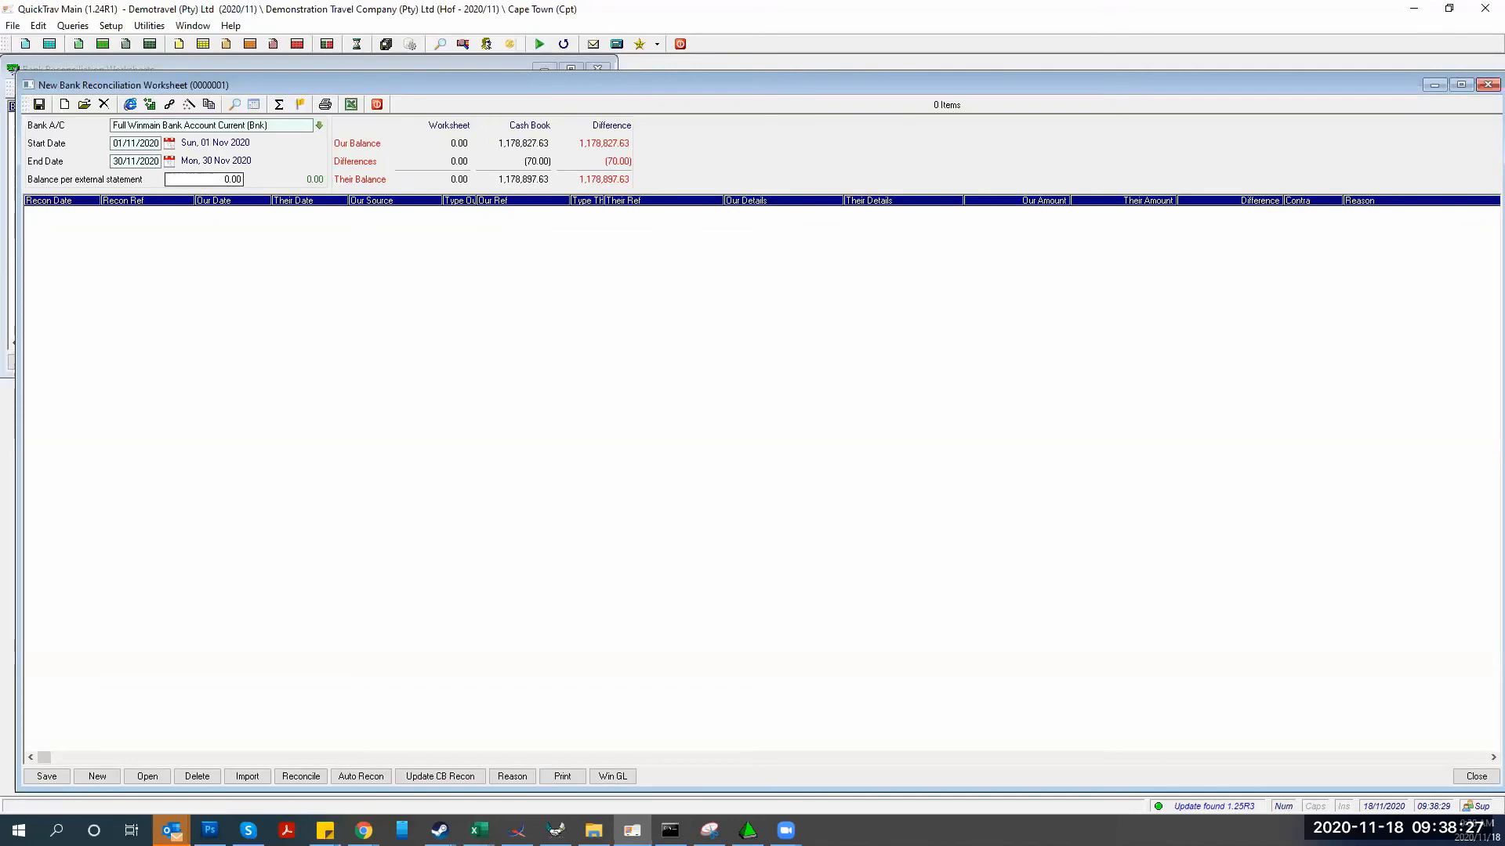
Enter 1135804.76 as the balance per external statement, verified against Excel
{"action": "key", "text": "alt+Tab"}
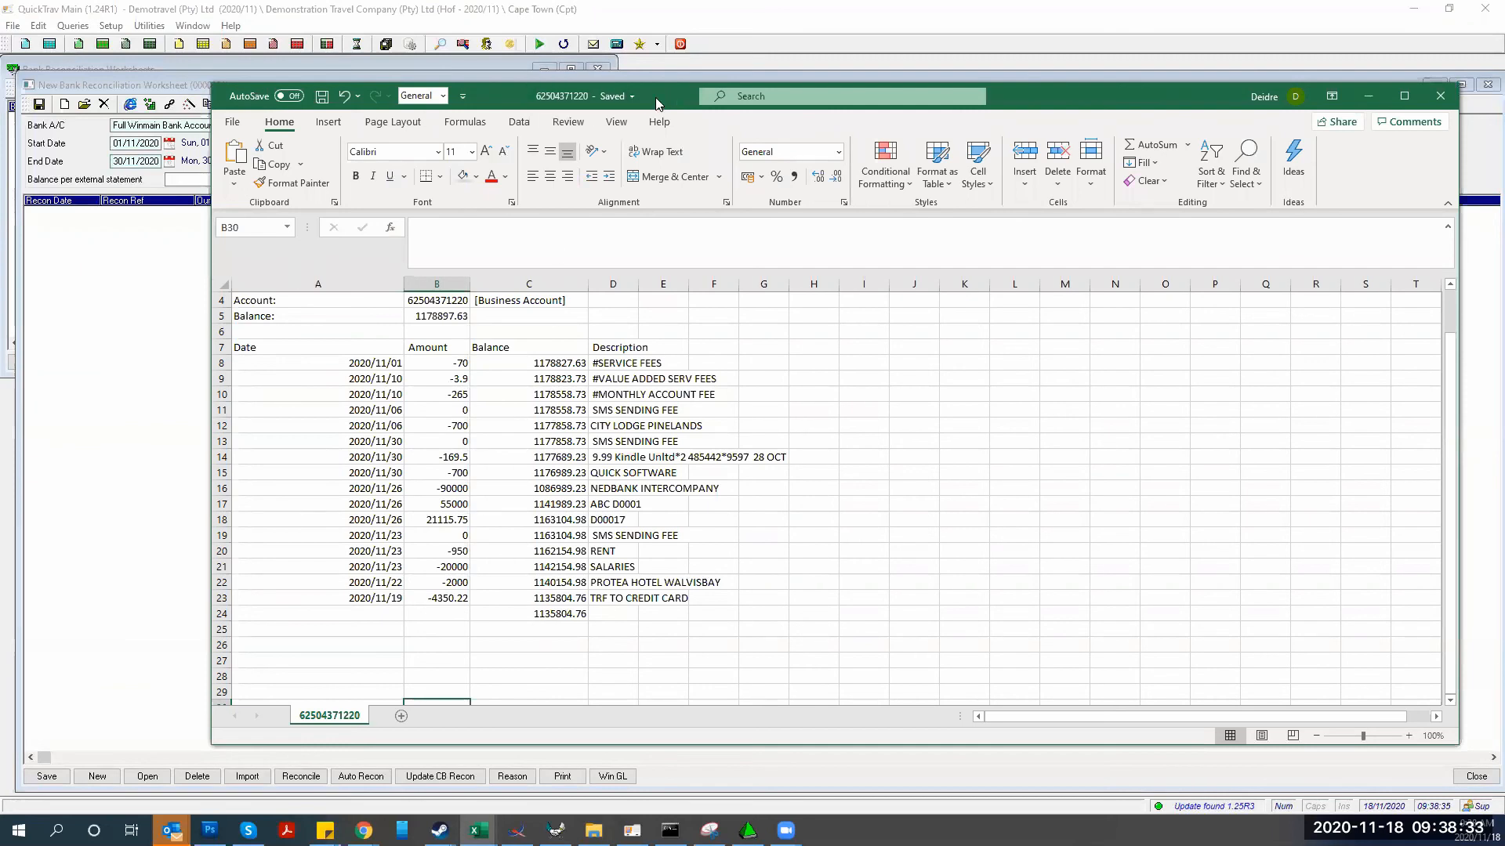
{"action": "key", "text": "alt+Tab"}
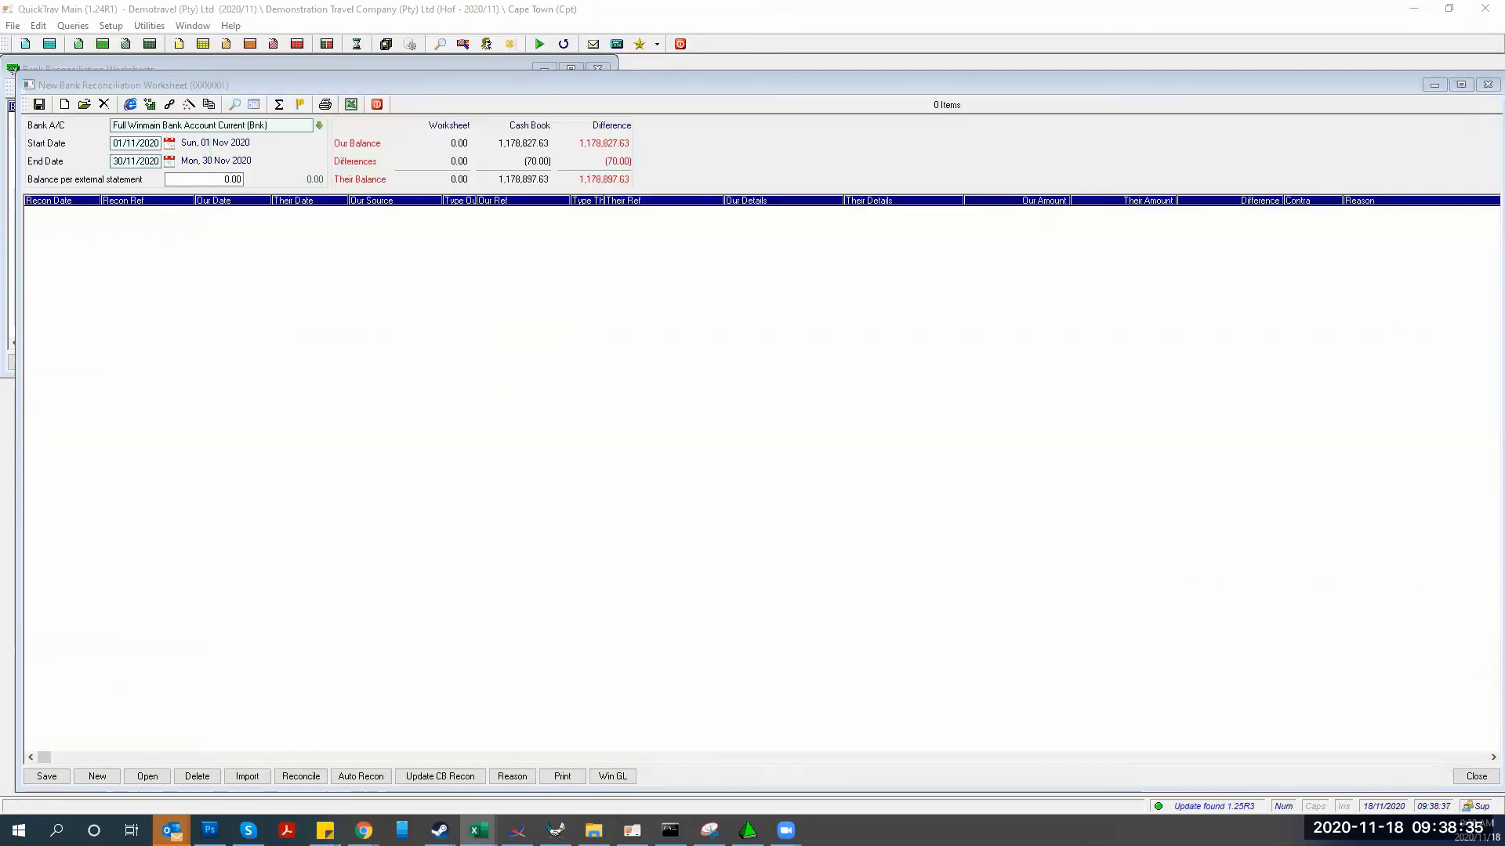
{"action": "left_click", "coordinate": [203, 180]}
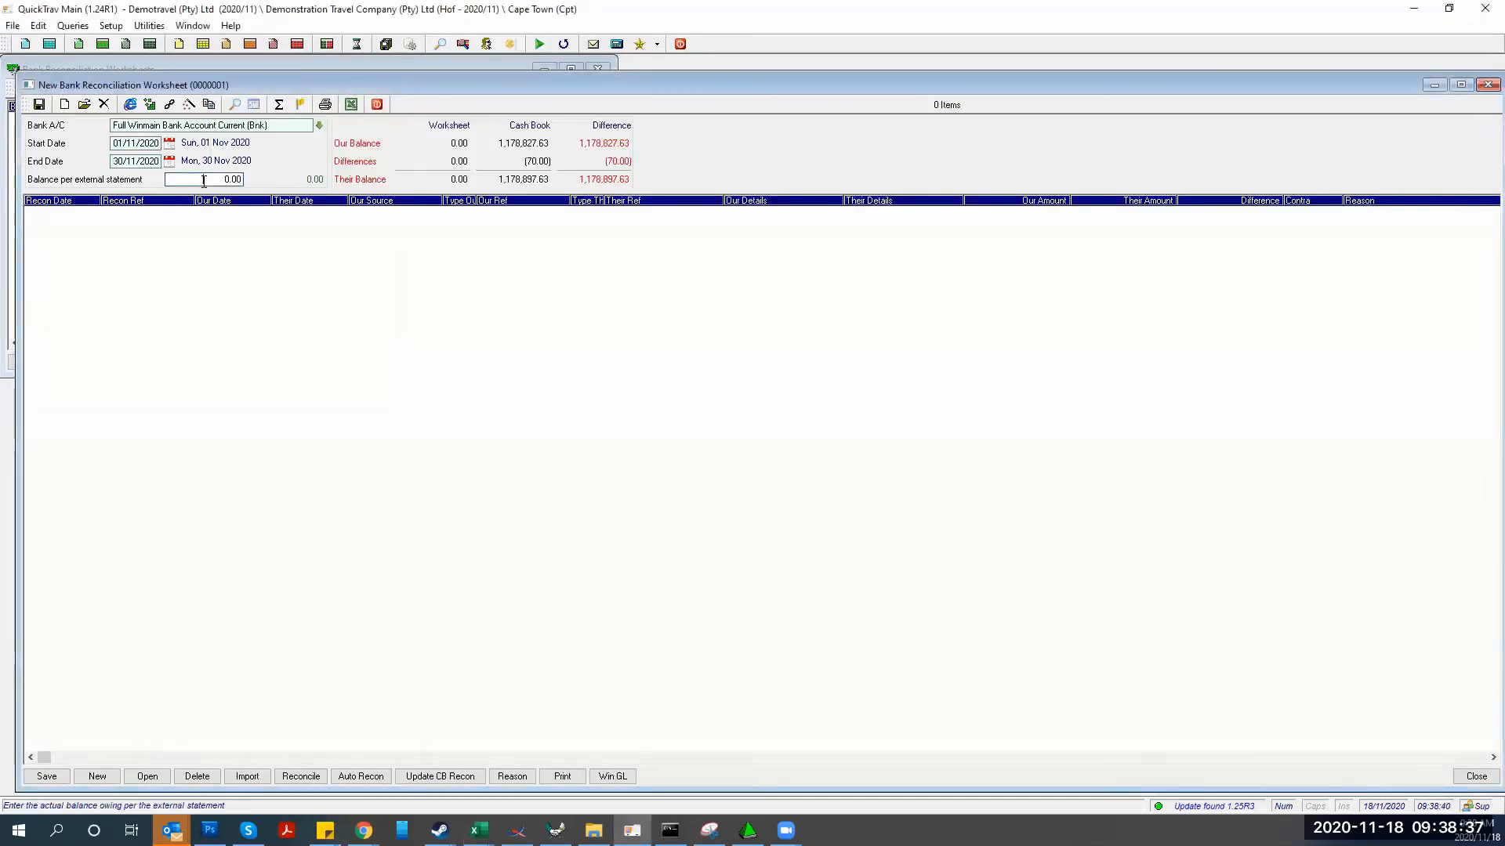
{"action": "type", "text": "1135804.706"}
{"action": "key", "text": "Tab"}
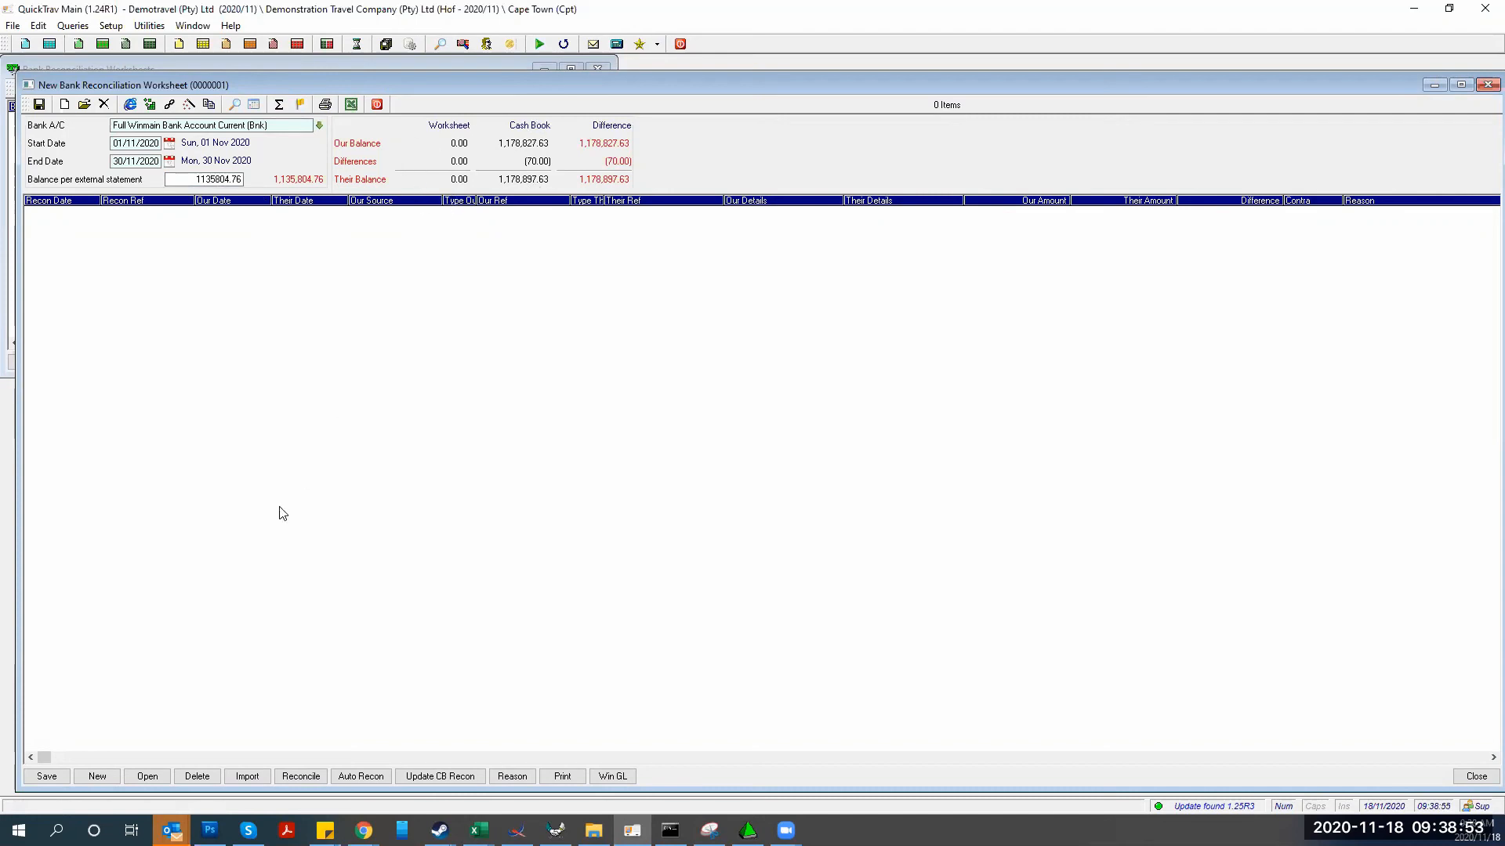
Save the worksheet and import the 31/10/2020 internal cash book recon, including the (70.00) service fees
{"action": "left_click", "coordinate": [247, 776]}
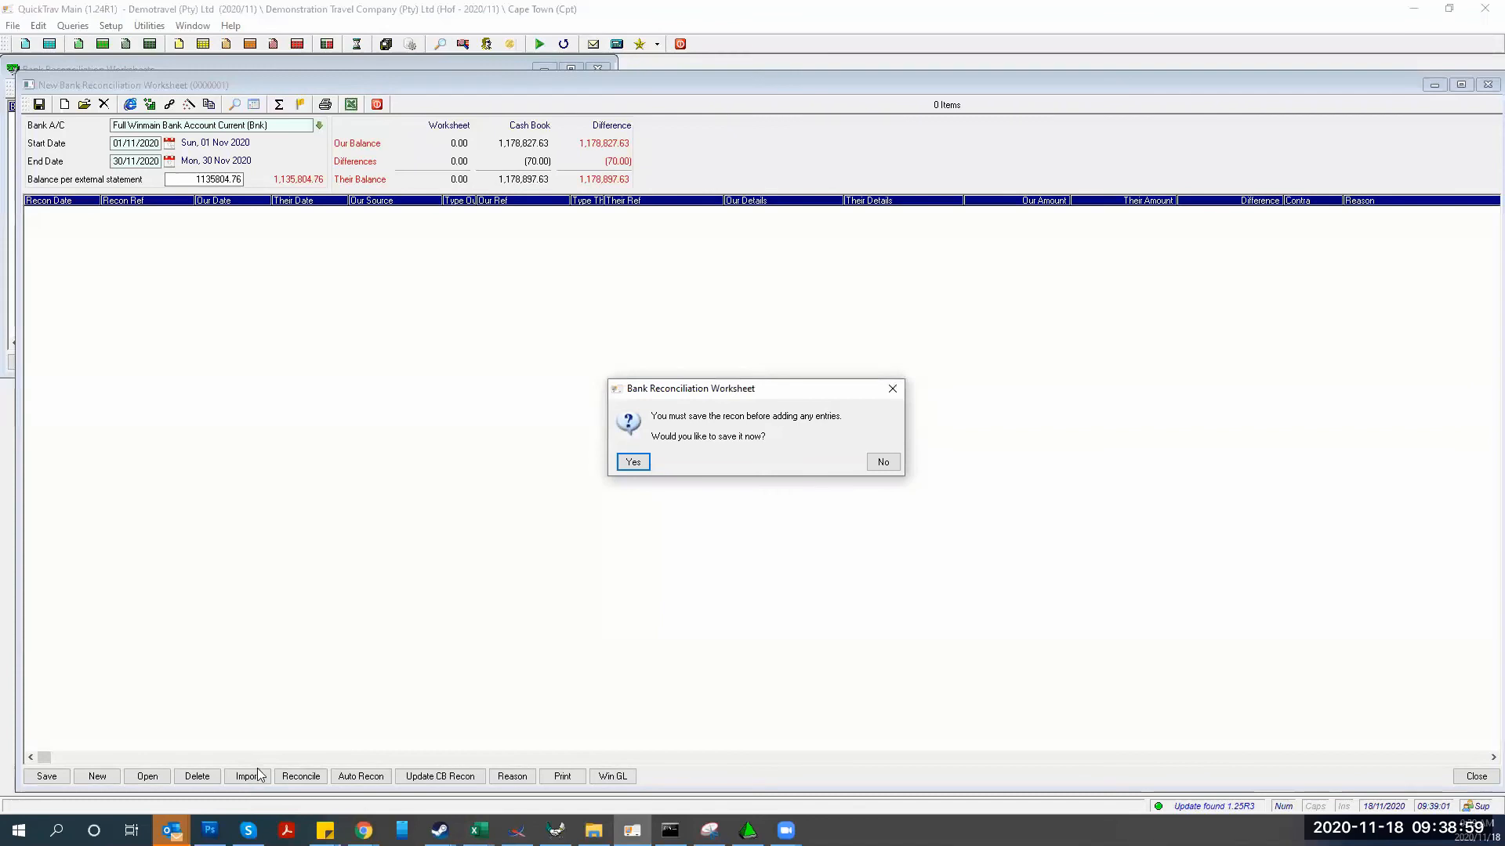
{"action": "left_click", "coordinate": [632, 463]}
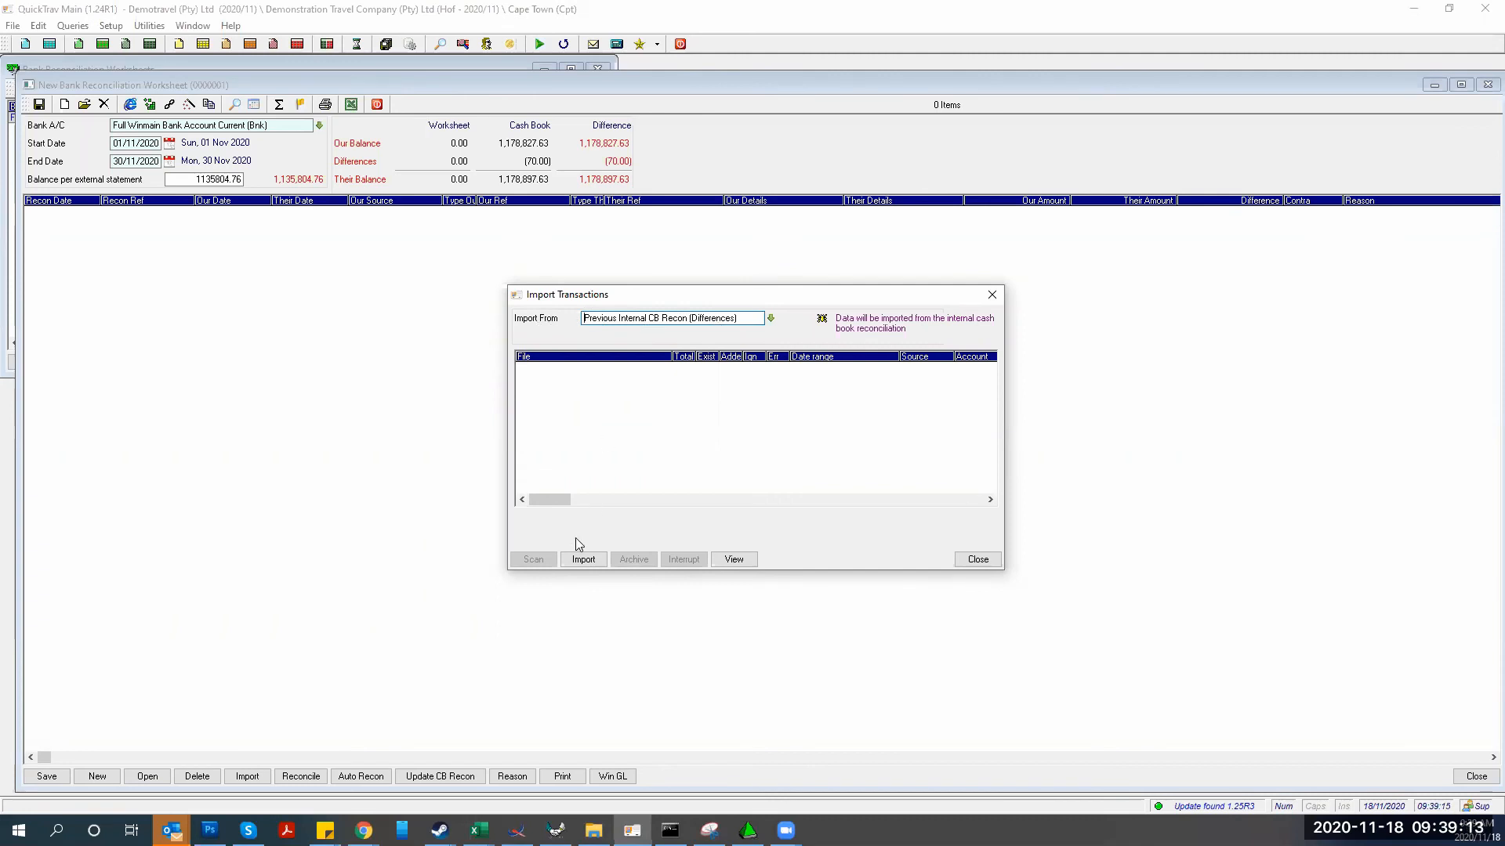
{"action": "left_click", "coordinate": [580, 560]}
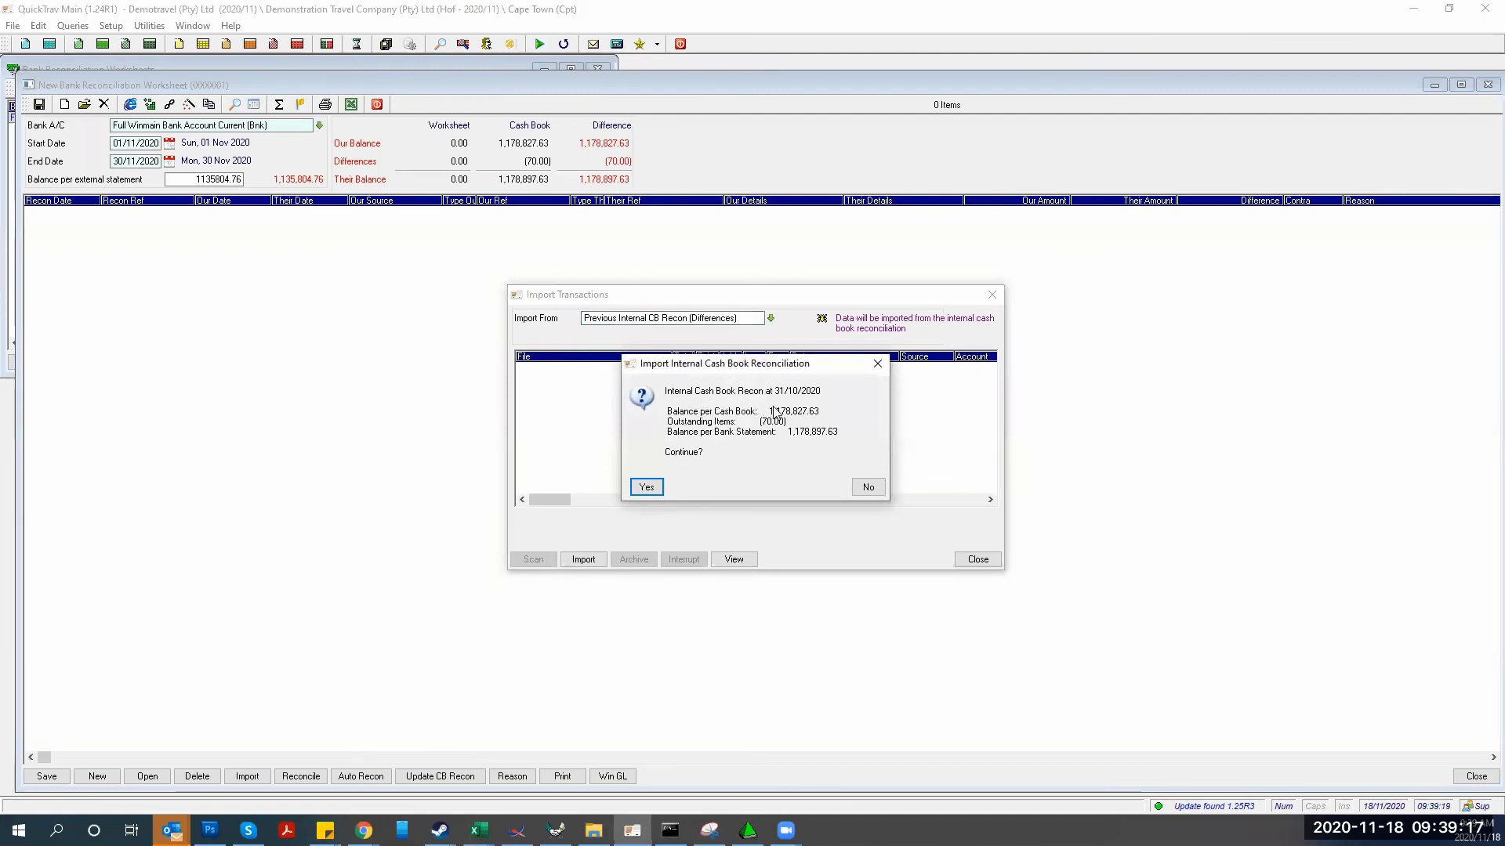
{"action": "left_click", "coordinate": [647, 488]}
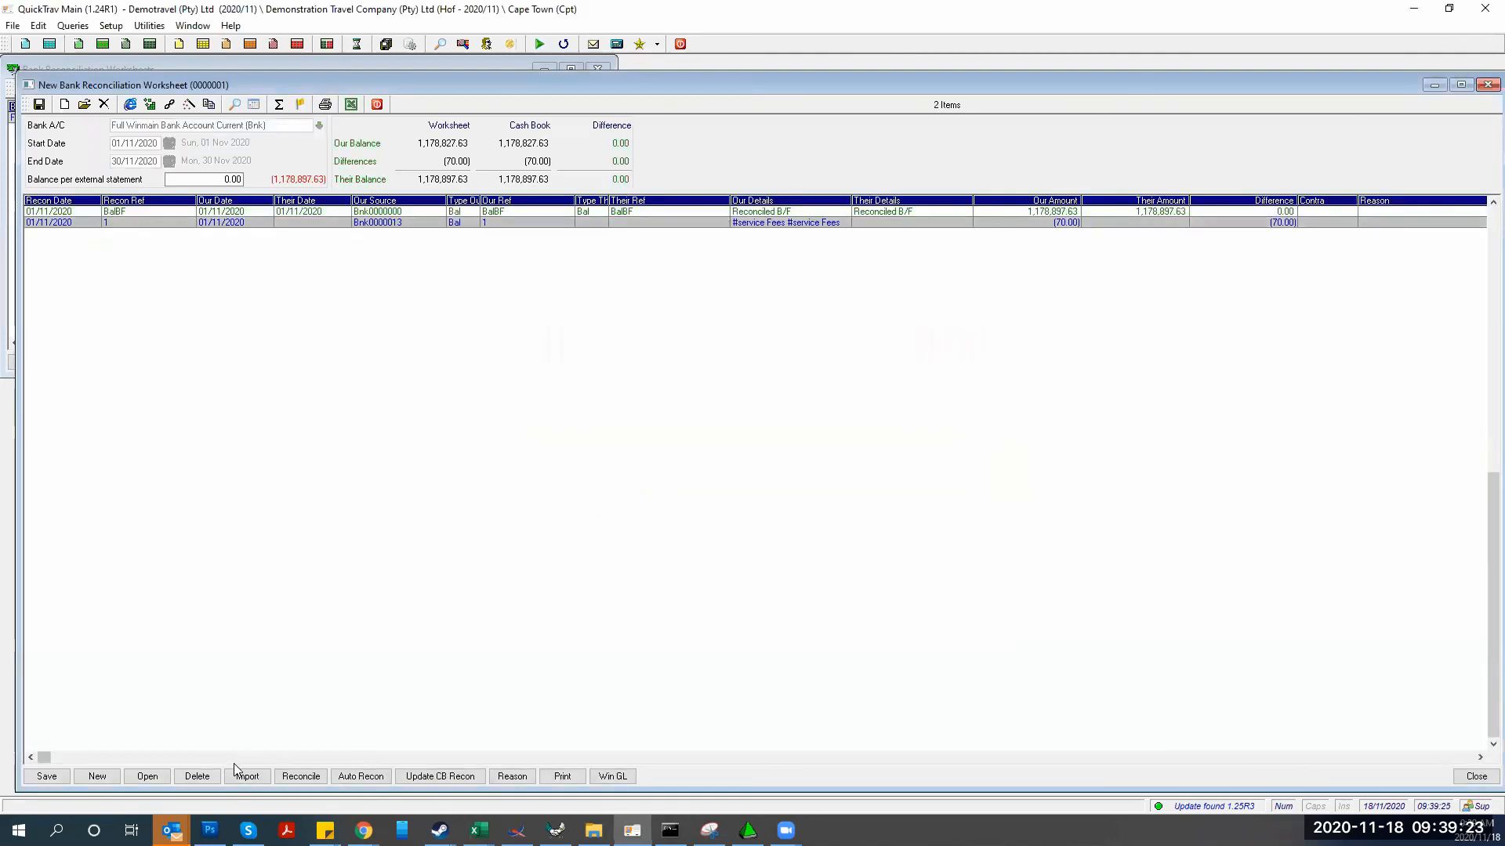
Set the import source to External Files (Transactions) from c:\winfull\ofx imports
{"action": "left_click", "coordinate": [243, 780]}
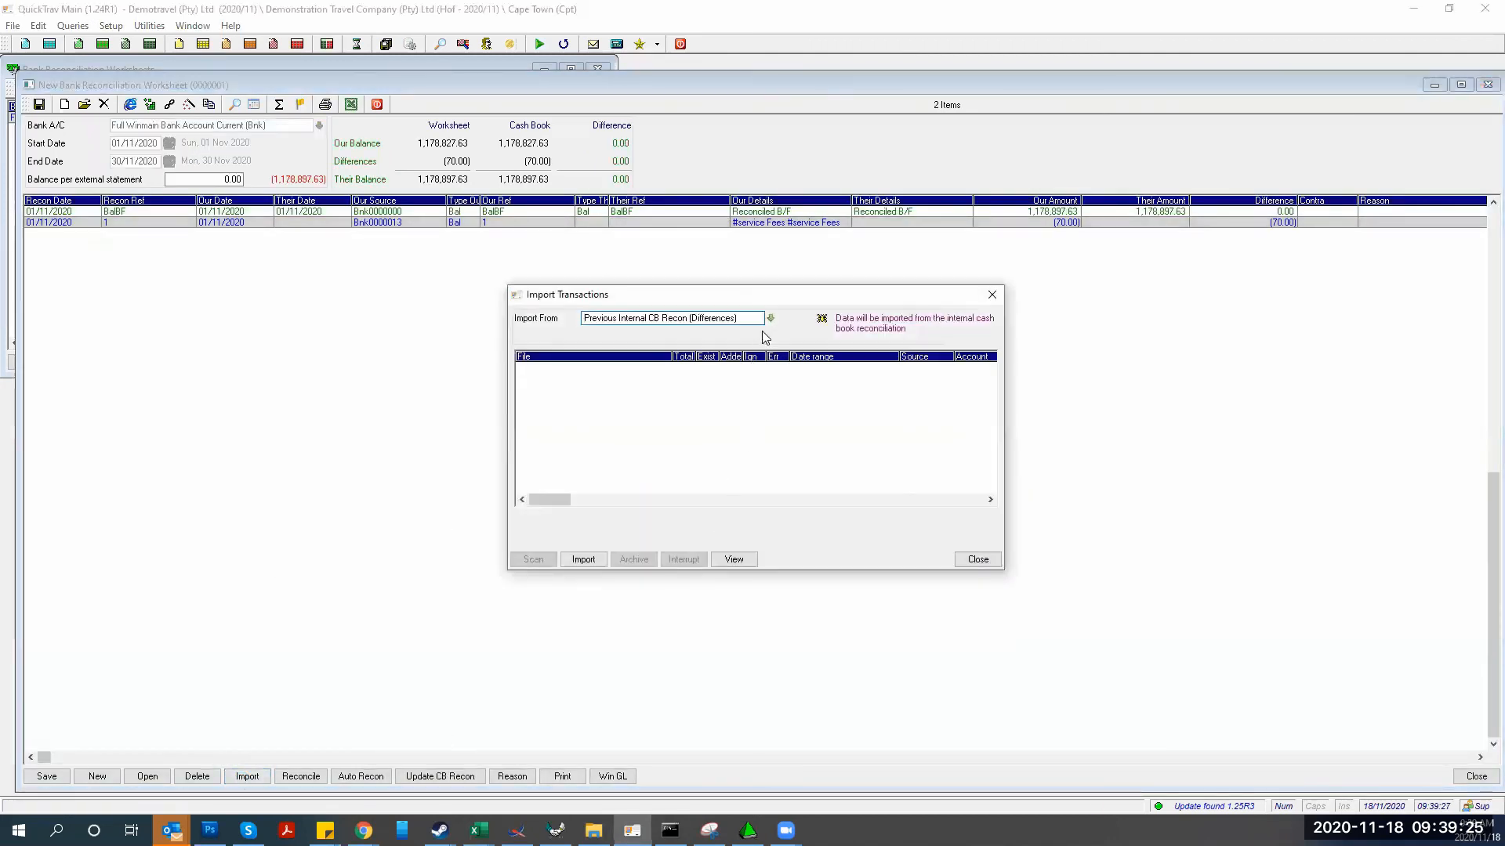
{"action": "left_click", "coordinate": [771, 319]}
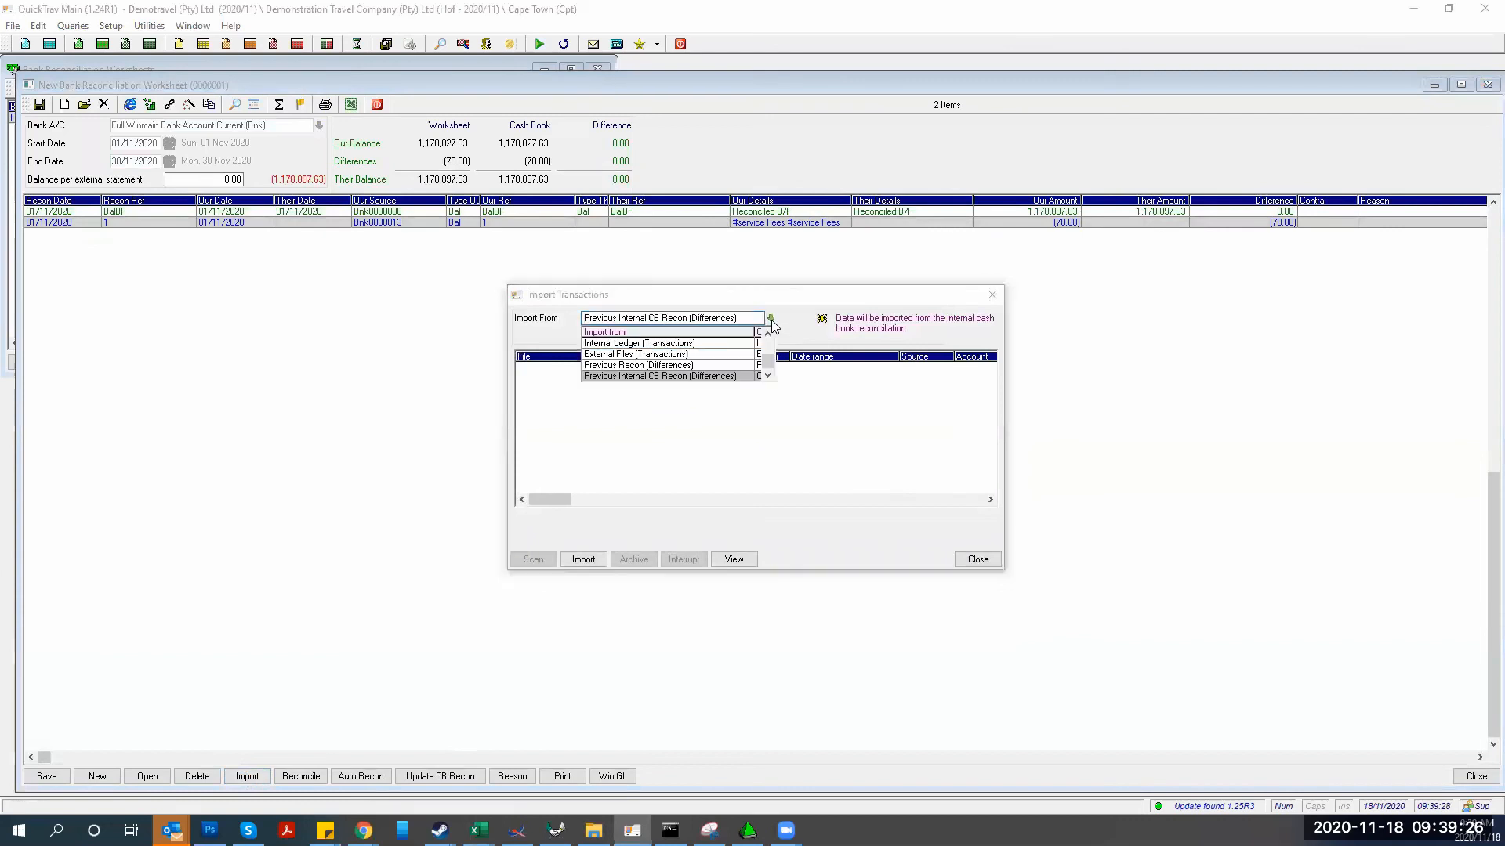
{"action": "left_click", "coordinate": [616, 355]}
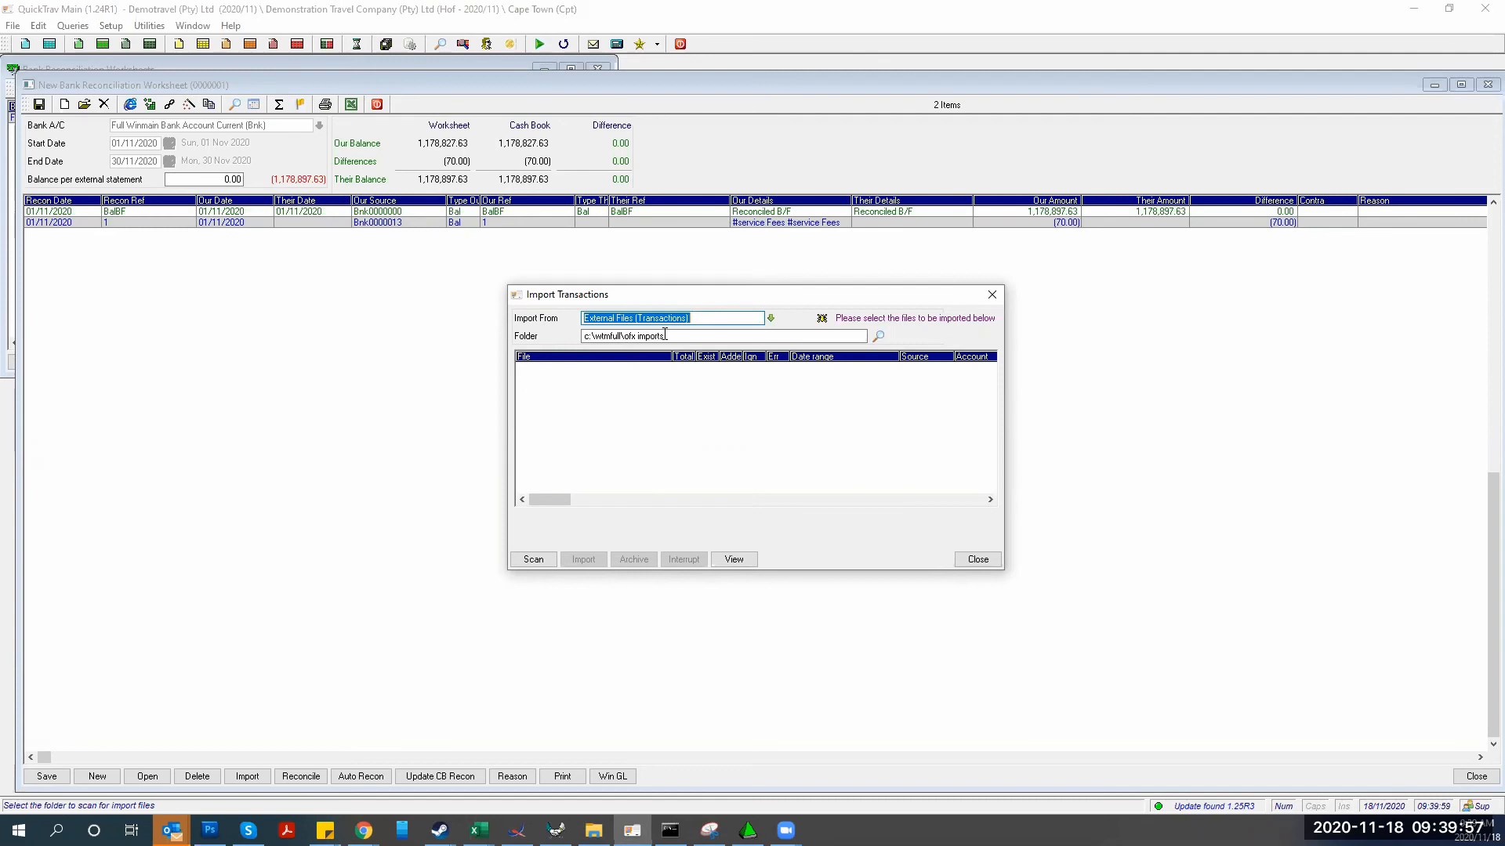
{"action": "left_click", "coordinate": [529, 563]}
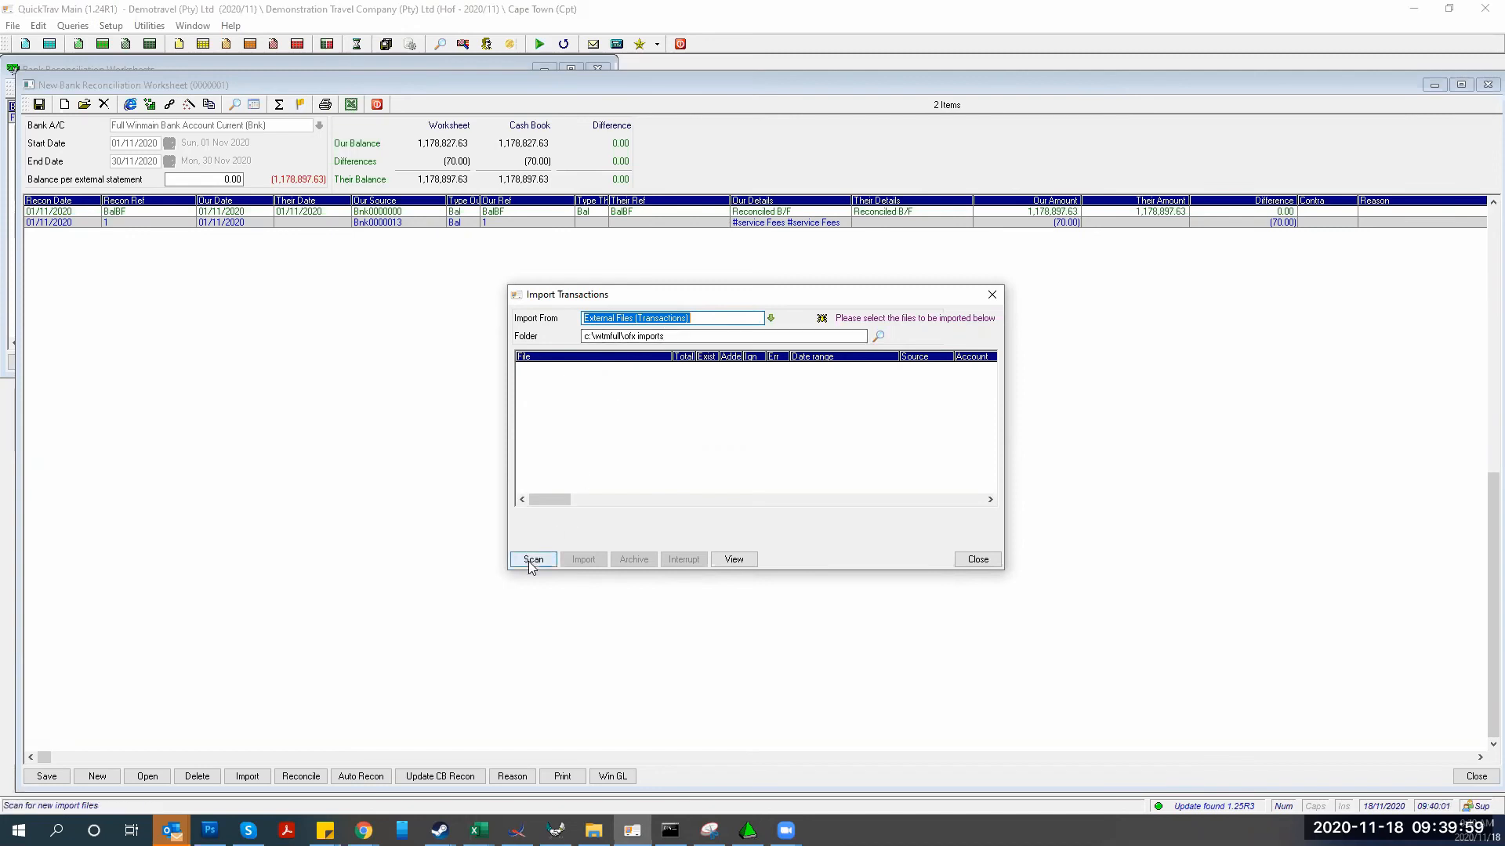
{"action": "left_click", "coordinate": [531, 563]}
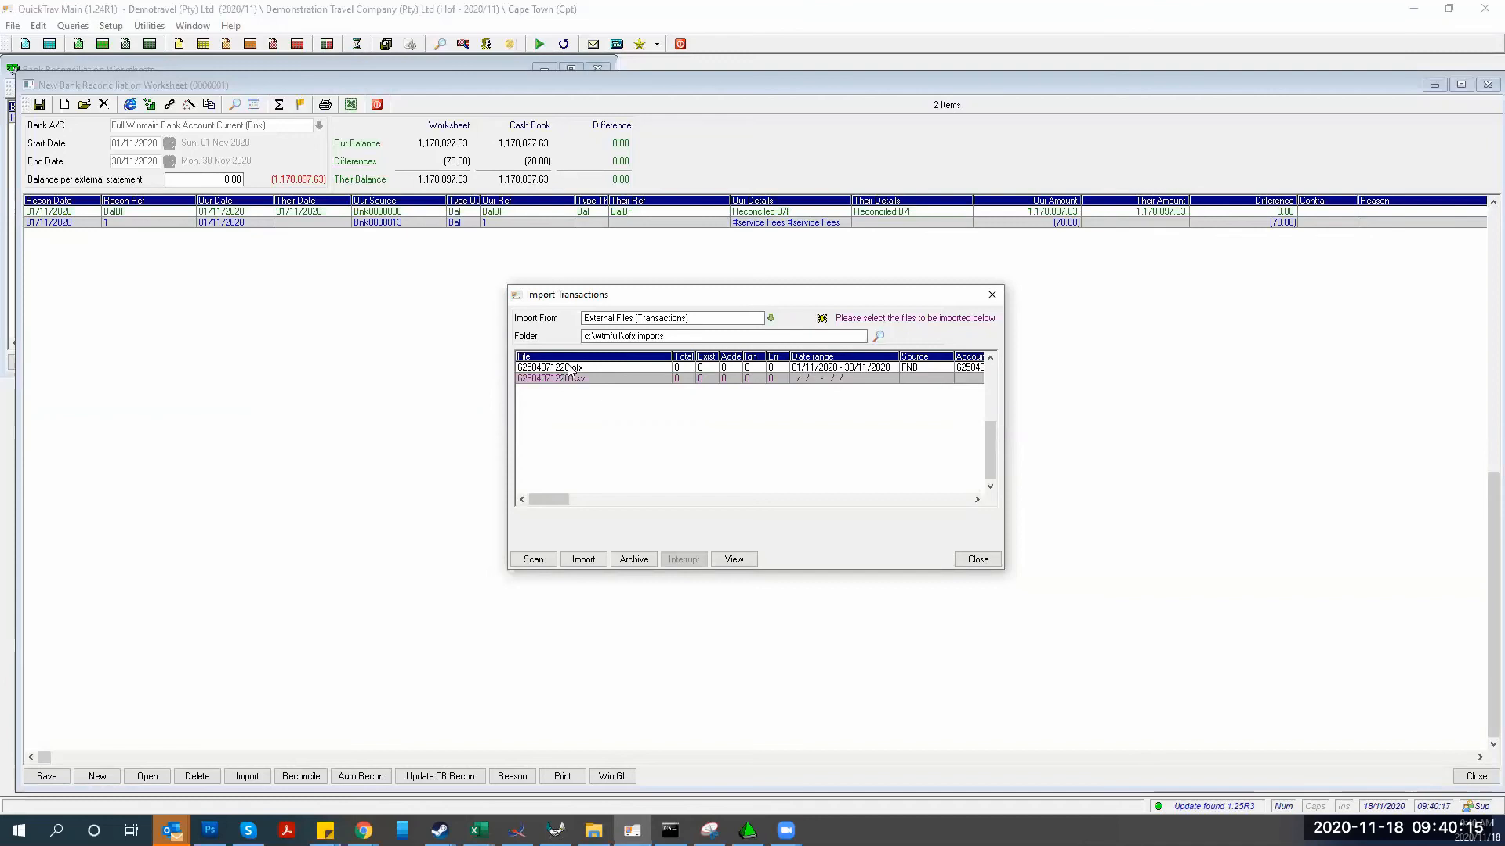
{"action": "left_click", "coordinate": [570, 369]}
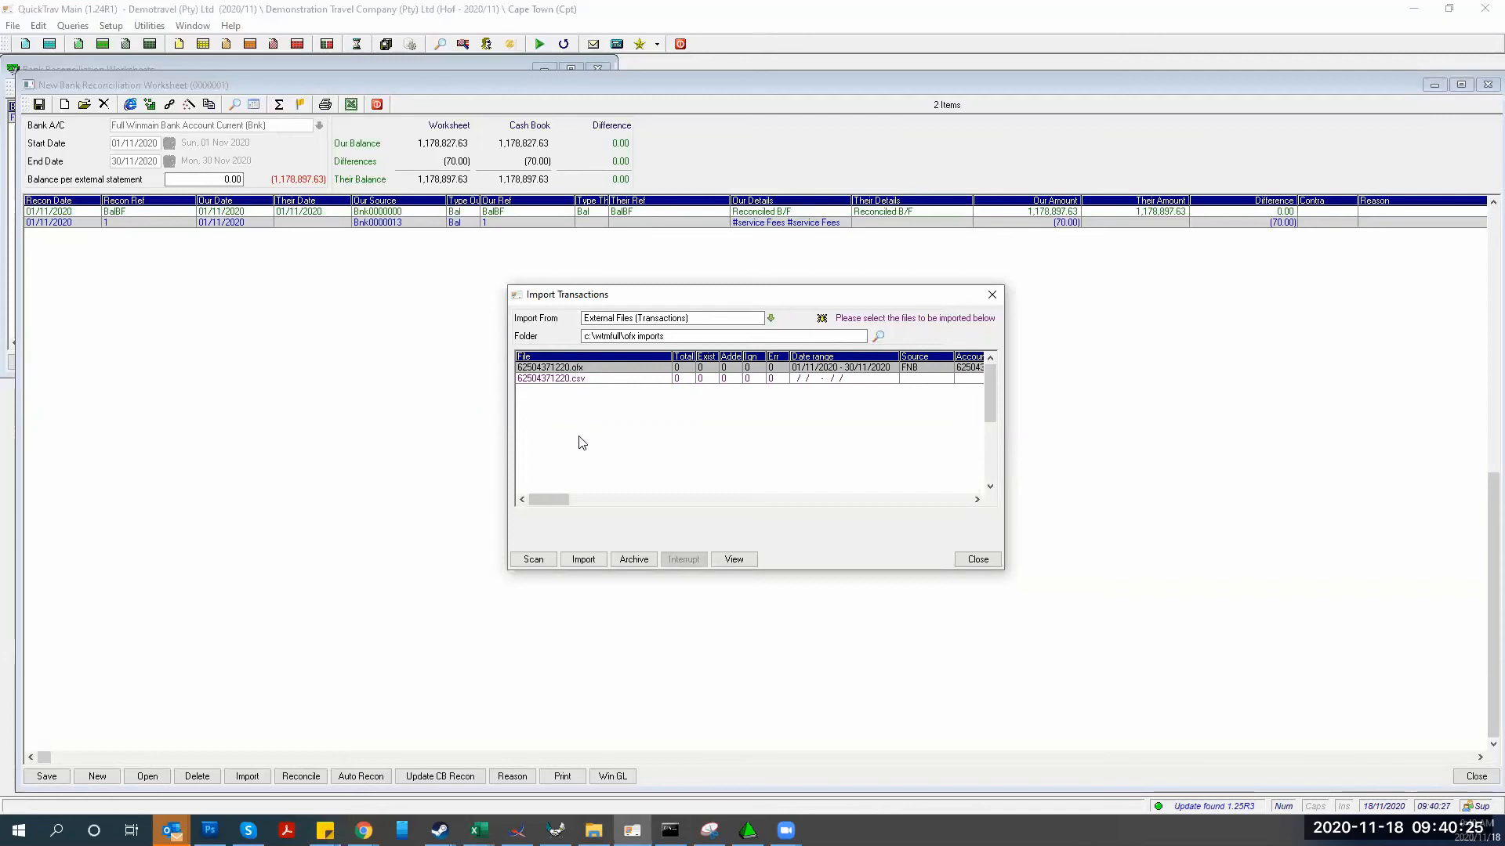
{"action": "left_click", "coordinate": [580, 560]}
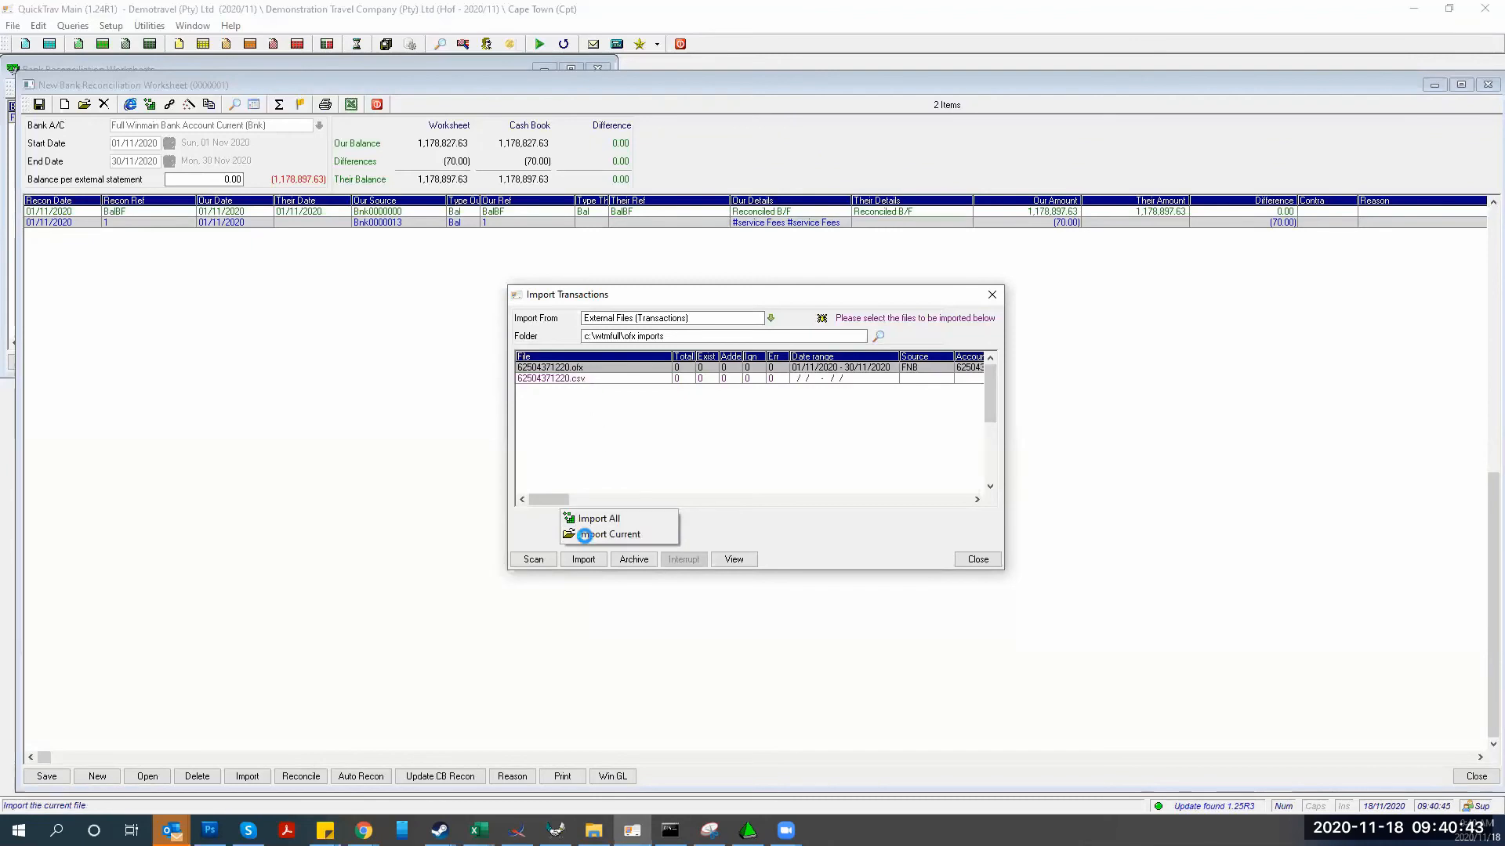
Import only the current .ofx statement, adding 11 November transactions and ignoring 2
{"action": "left_click", "coordinate": [579, 533]}
{"action": "left_click", "coordinate": [696, 463]}
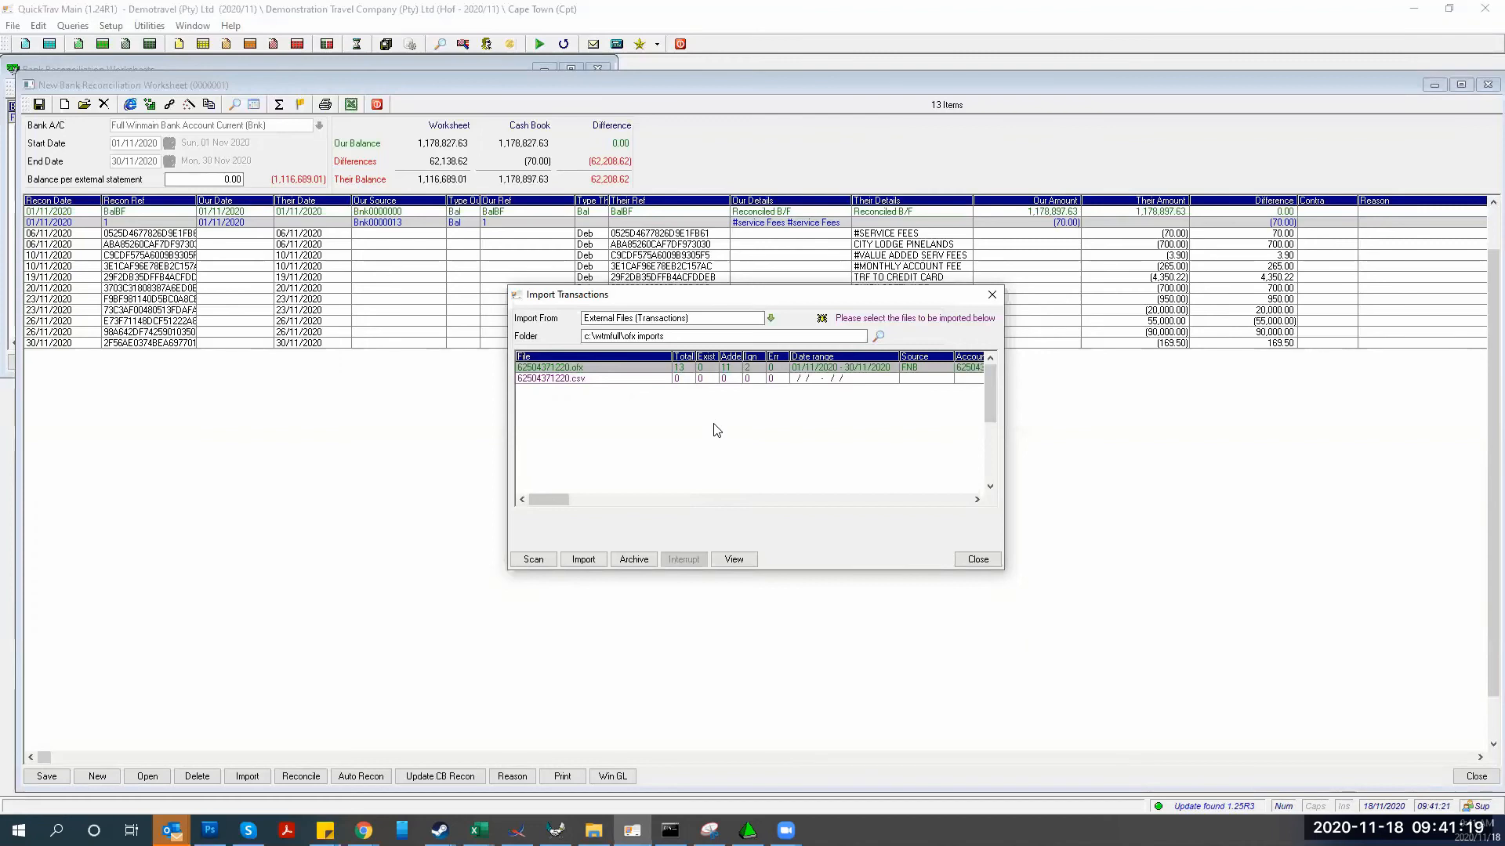
{"action": "left_click", "coordinate": [772, 320]}
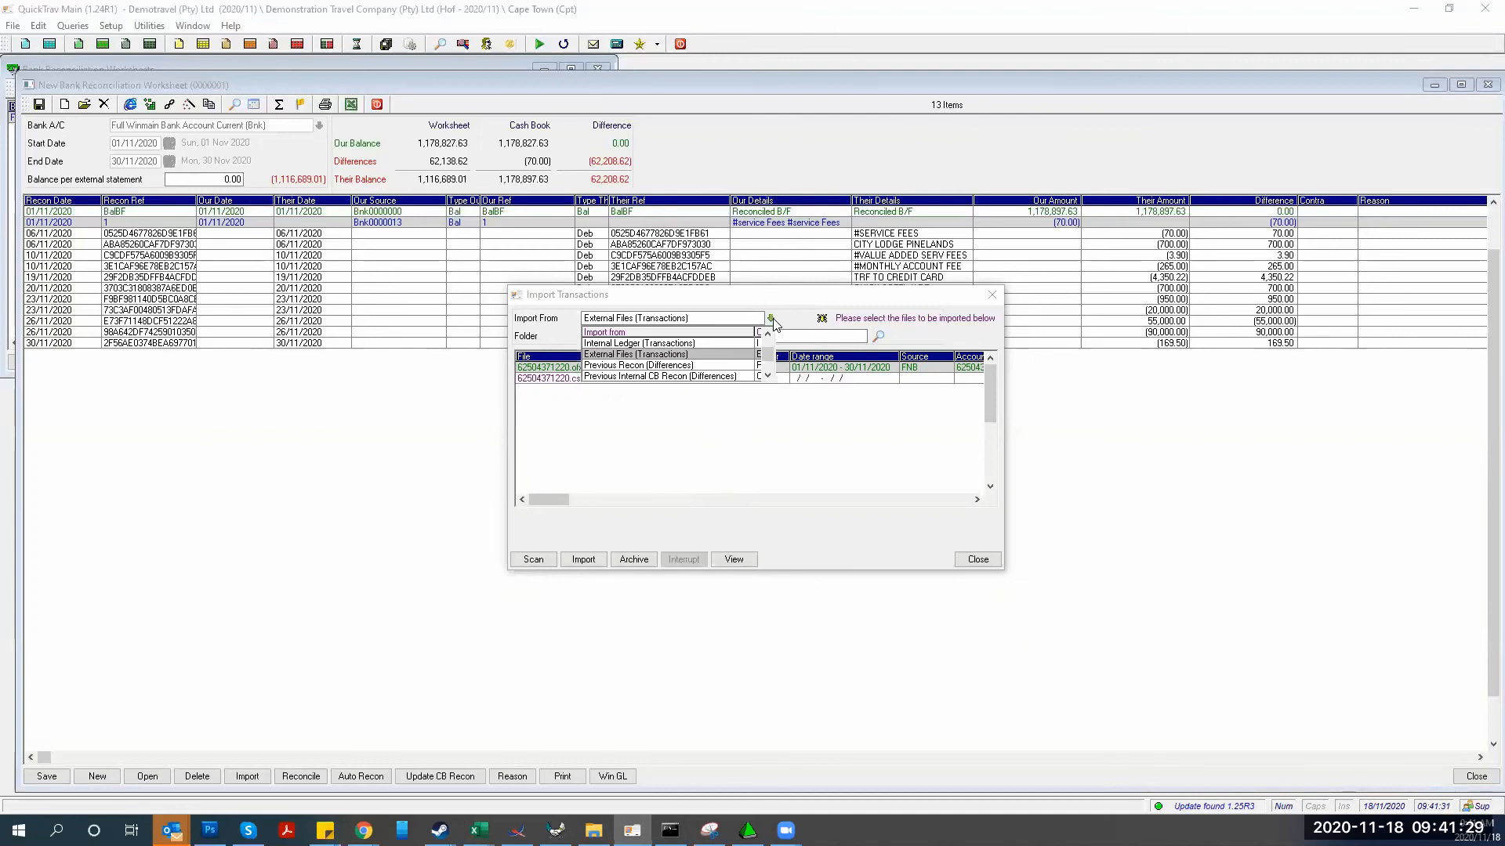
Import the Internal Ledger (Transactions) into the worksheet; no new records are added
{"action": "left_click", "coordinate": [666, 344]}
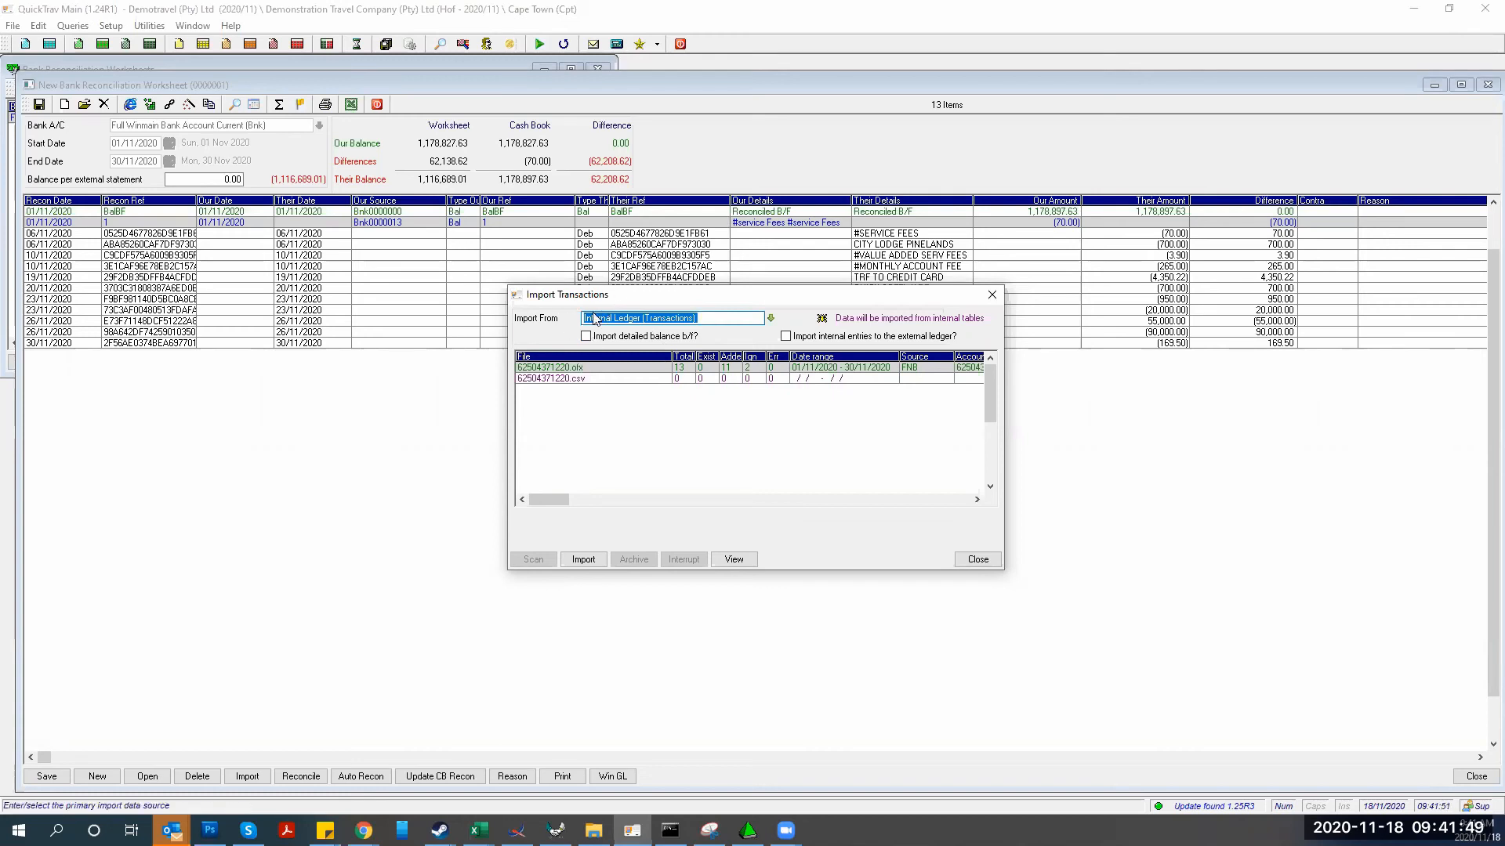
{"action": "left_click", "coordinate": [569, 558]}
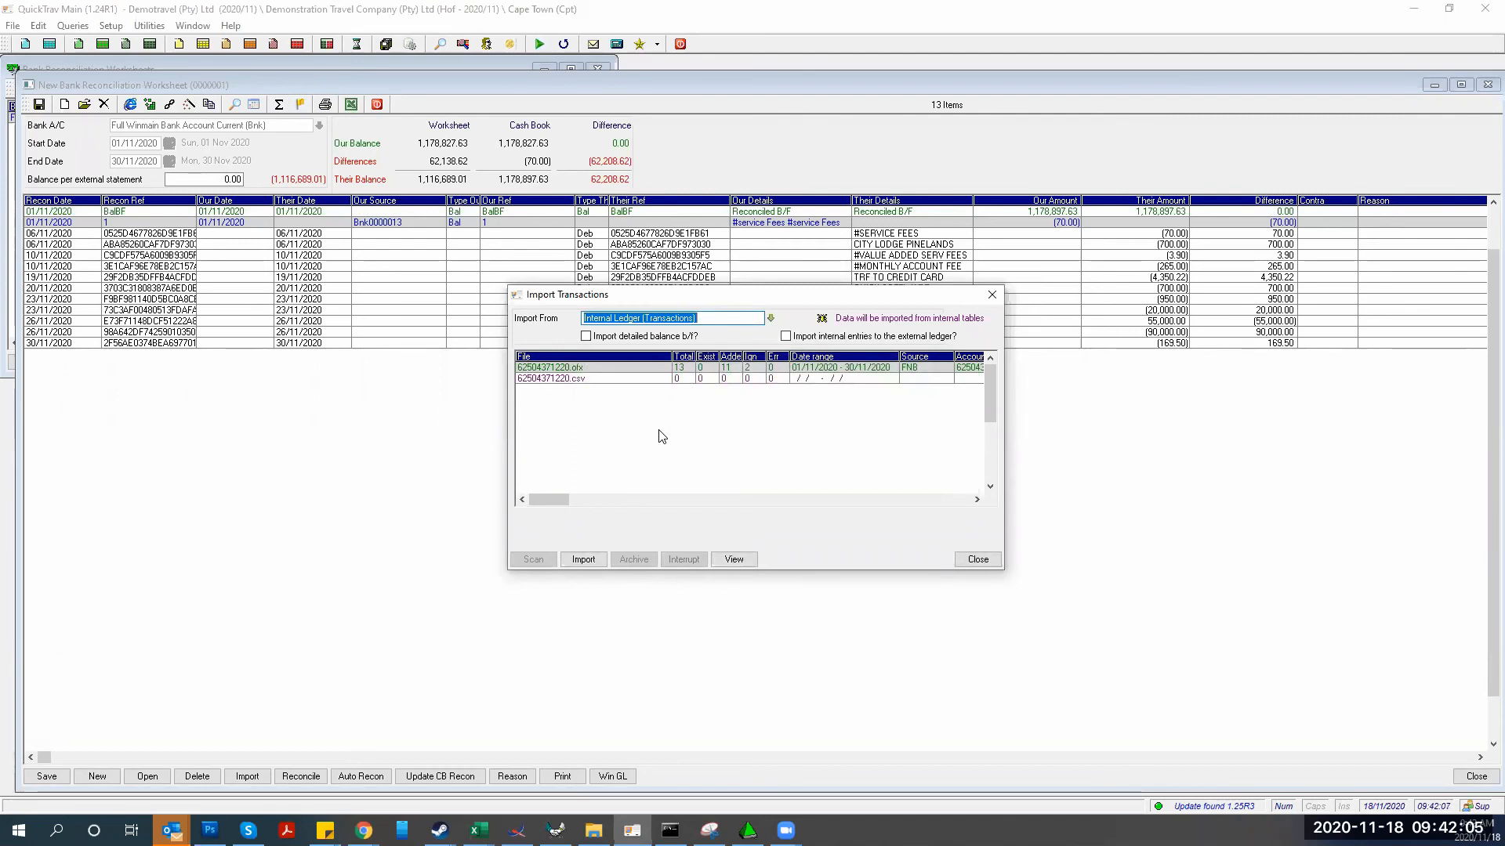
{"action": "left_click", "coordinate": [973, 561]}
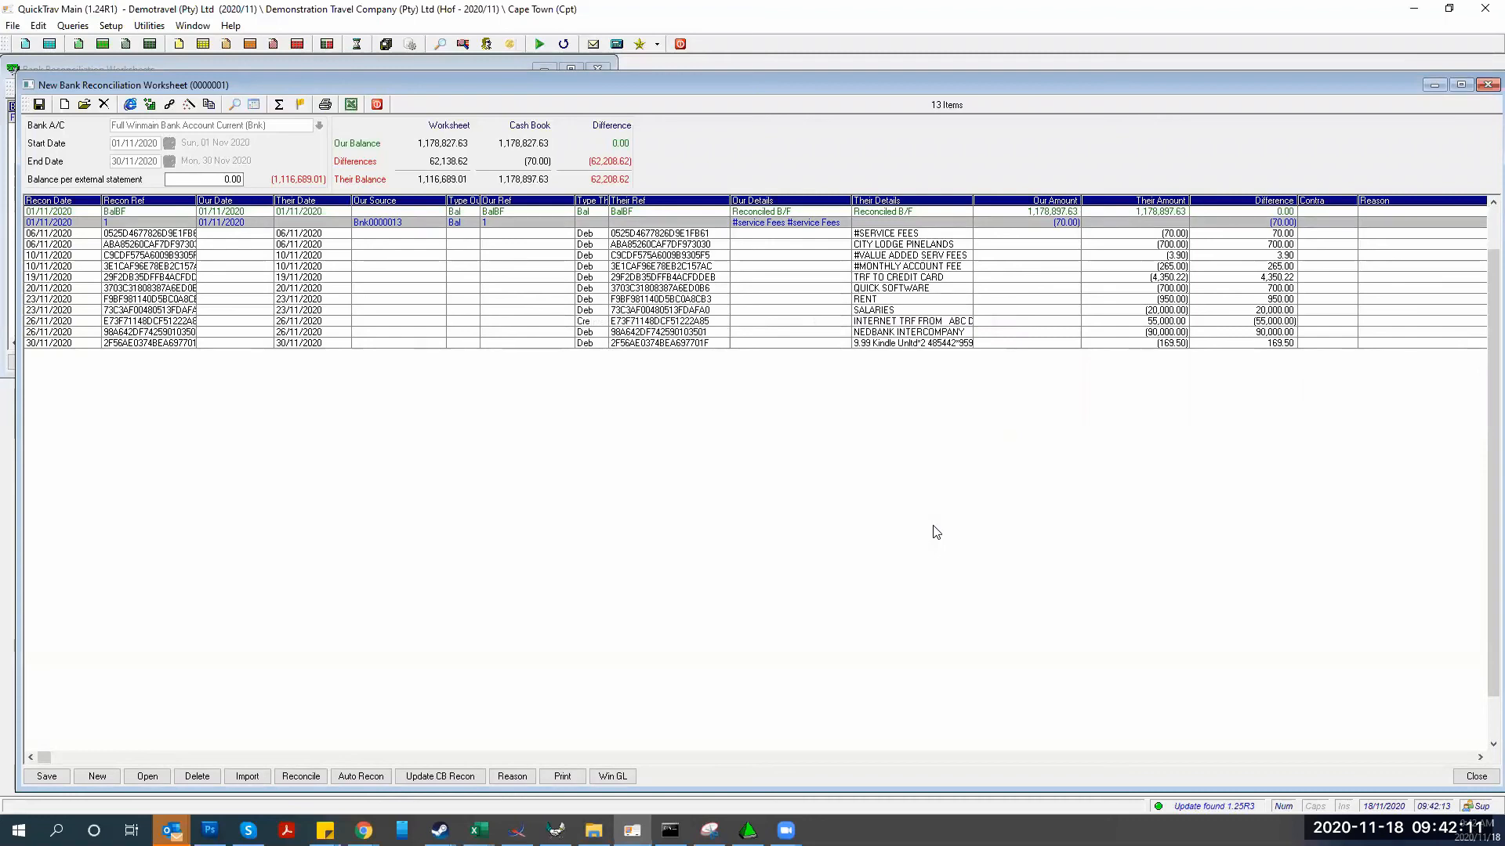
{"action": "left_click", "coordinate": [865, 235]}
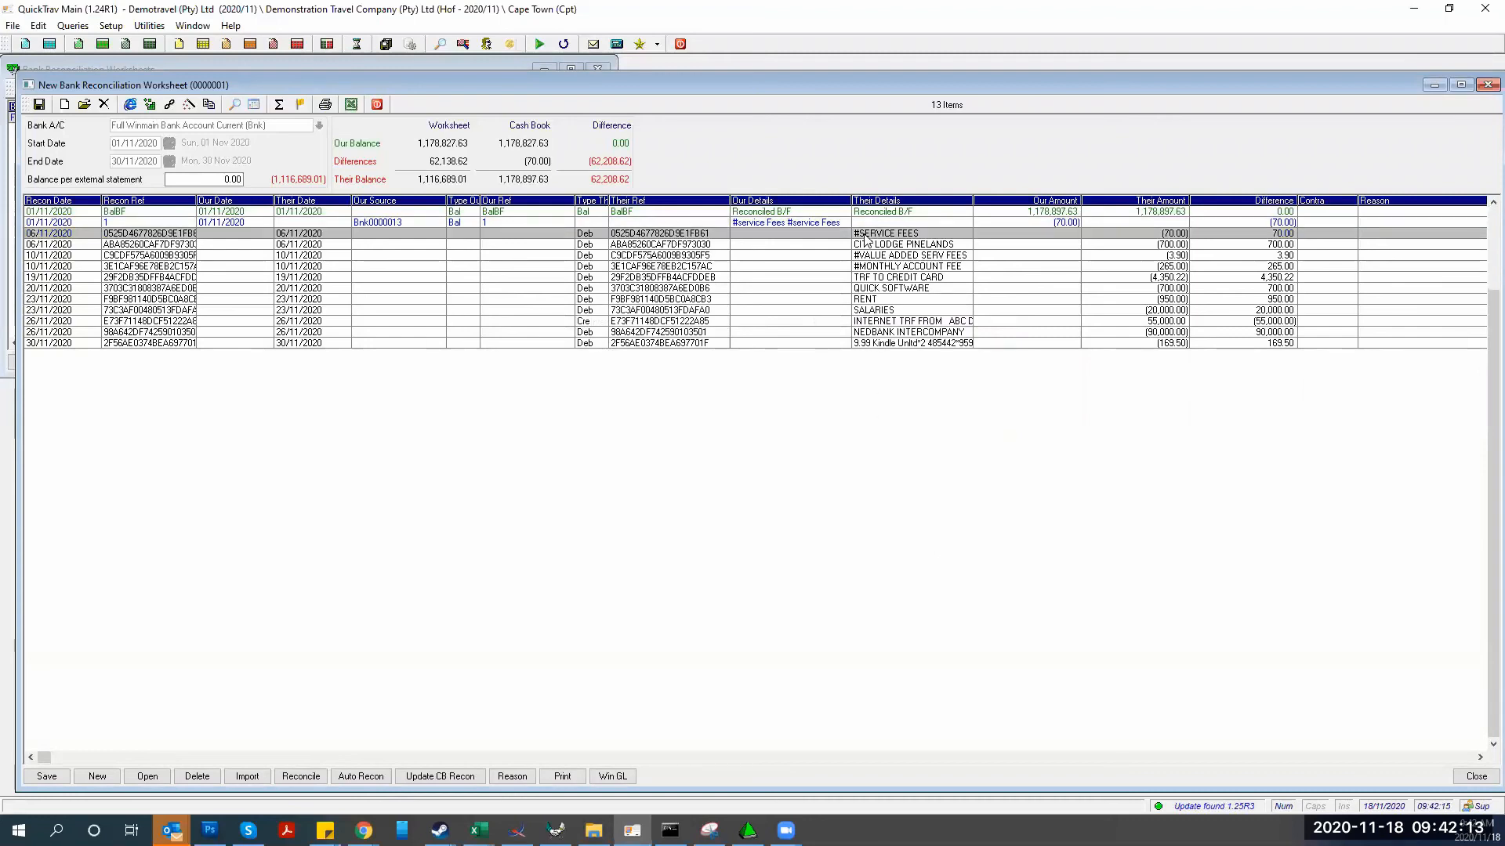
{"action": "key", "text": "Down"}
{"action": "key", "text": "Down"}
{"action": "key", "text": "Down"}
{"action": "key", "text": "Down"}
{"action": "key", "text": "Down"}
{"action": "key", "text": "Down"}
{"action": "key", "text": "Down"}
{"action": "key", "text": "Down"}
{"action": "key", "text": "Down"}
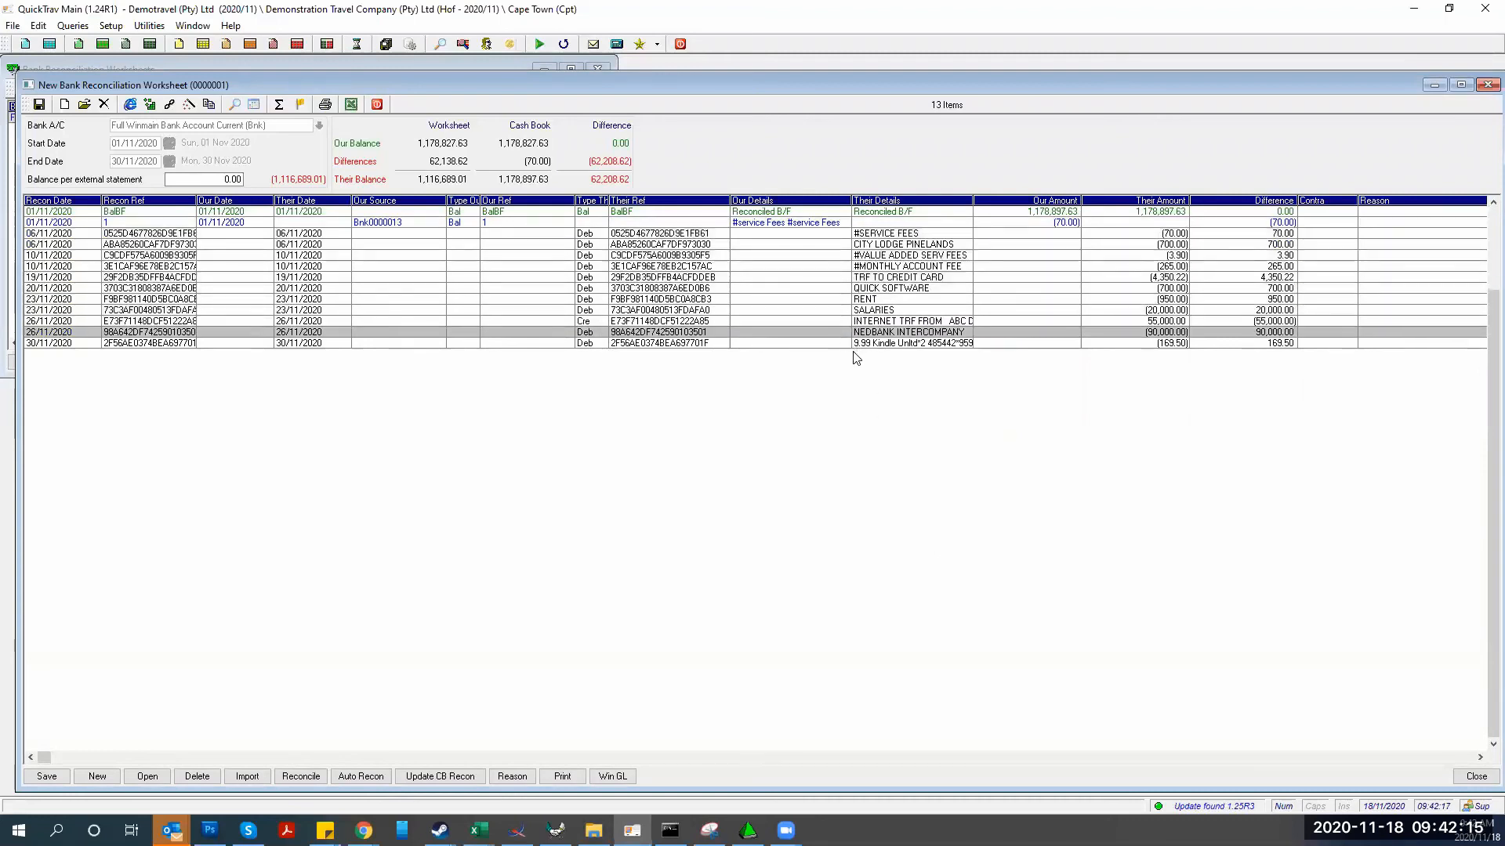
{"action": "key", "text": "Down"}
{"action": "key", "text": "Up"}
{"action": "key", "text": "Up"}
{"action": "key", "text": "Up"}
{"action": "key", "text": "Up"}
{"action": "key", "text": "Up"}
{"action": "key", "text": "Up"}
{"action": "key", "text": "Up"}
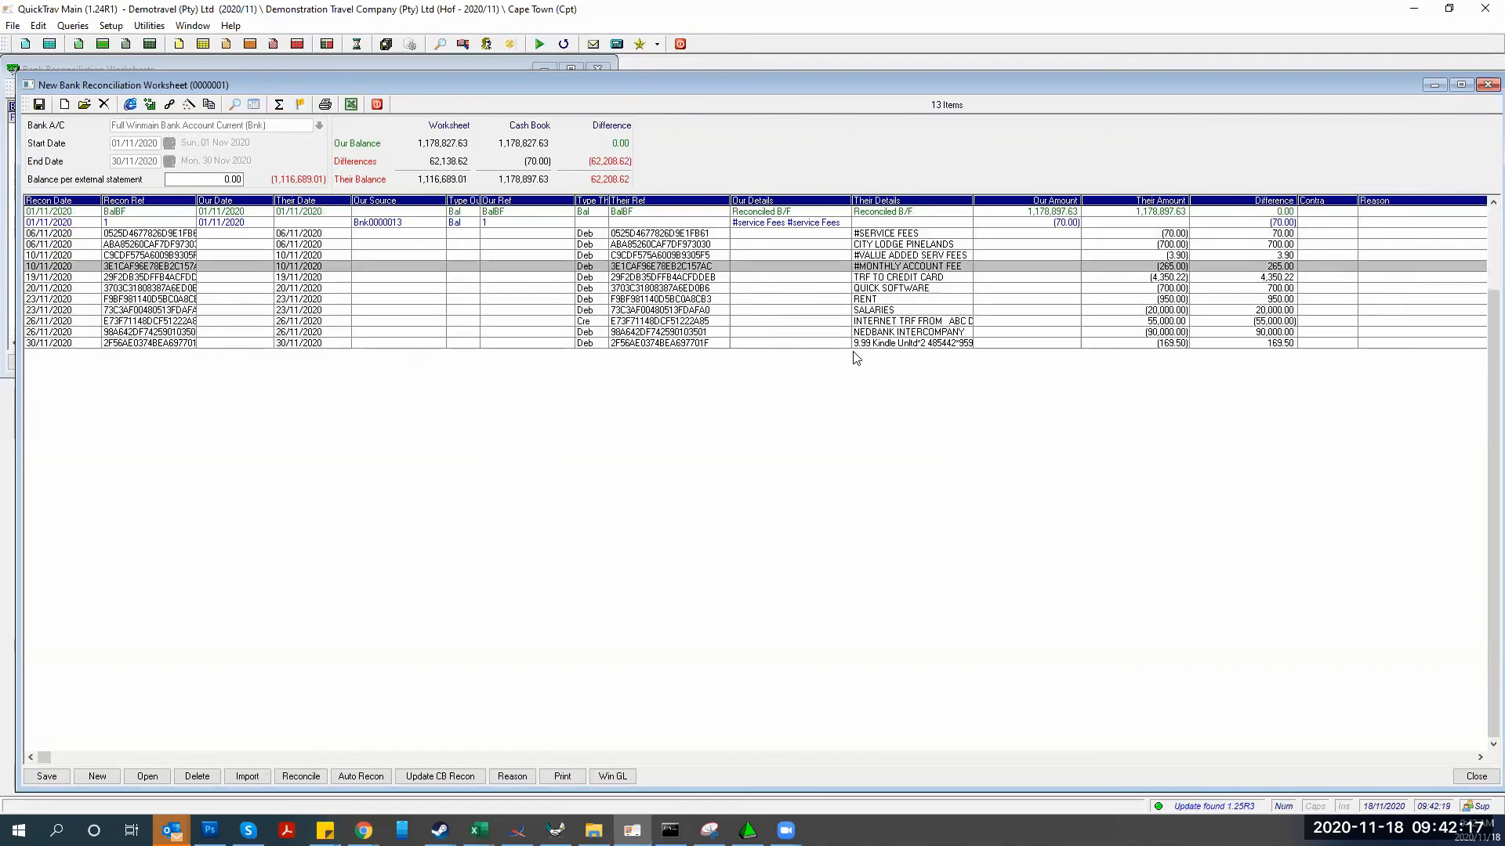
{"action": "key", "text": "Up"}
{"action": "key", "text": "Up"}
{"action": "key", "text": "Up"}
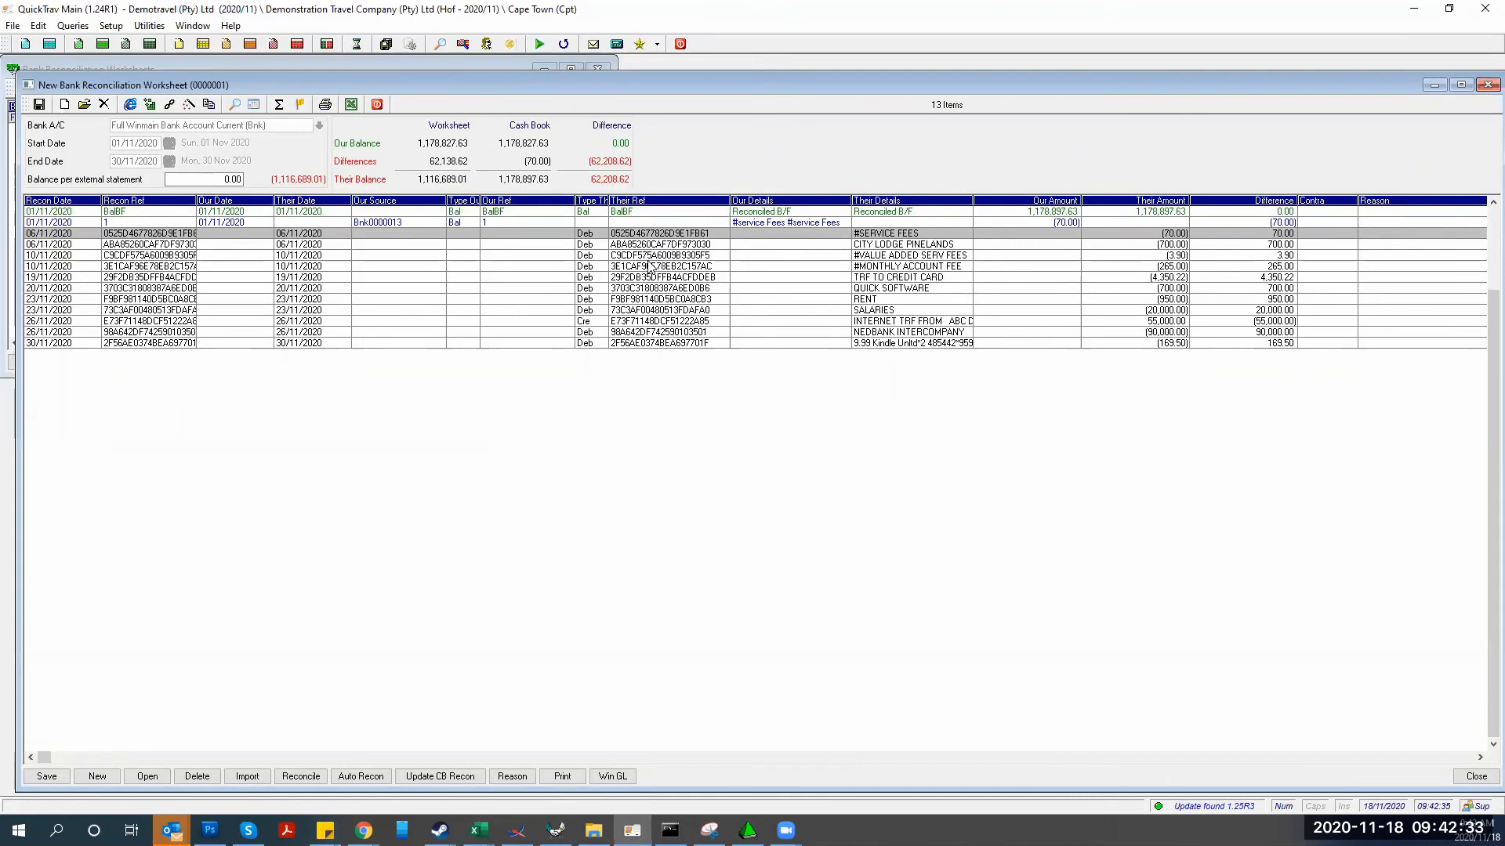
{"action": "left_click", "coordinate": [694, 311]}
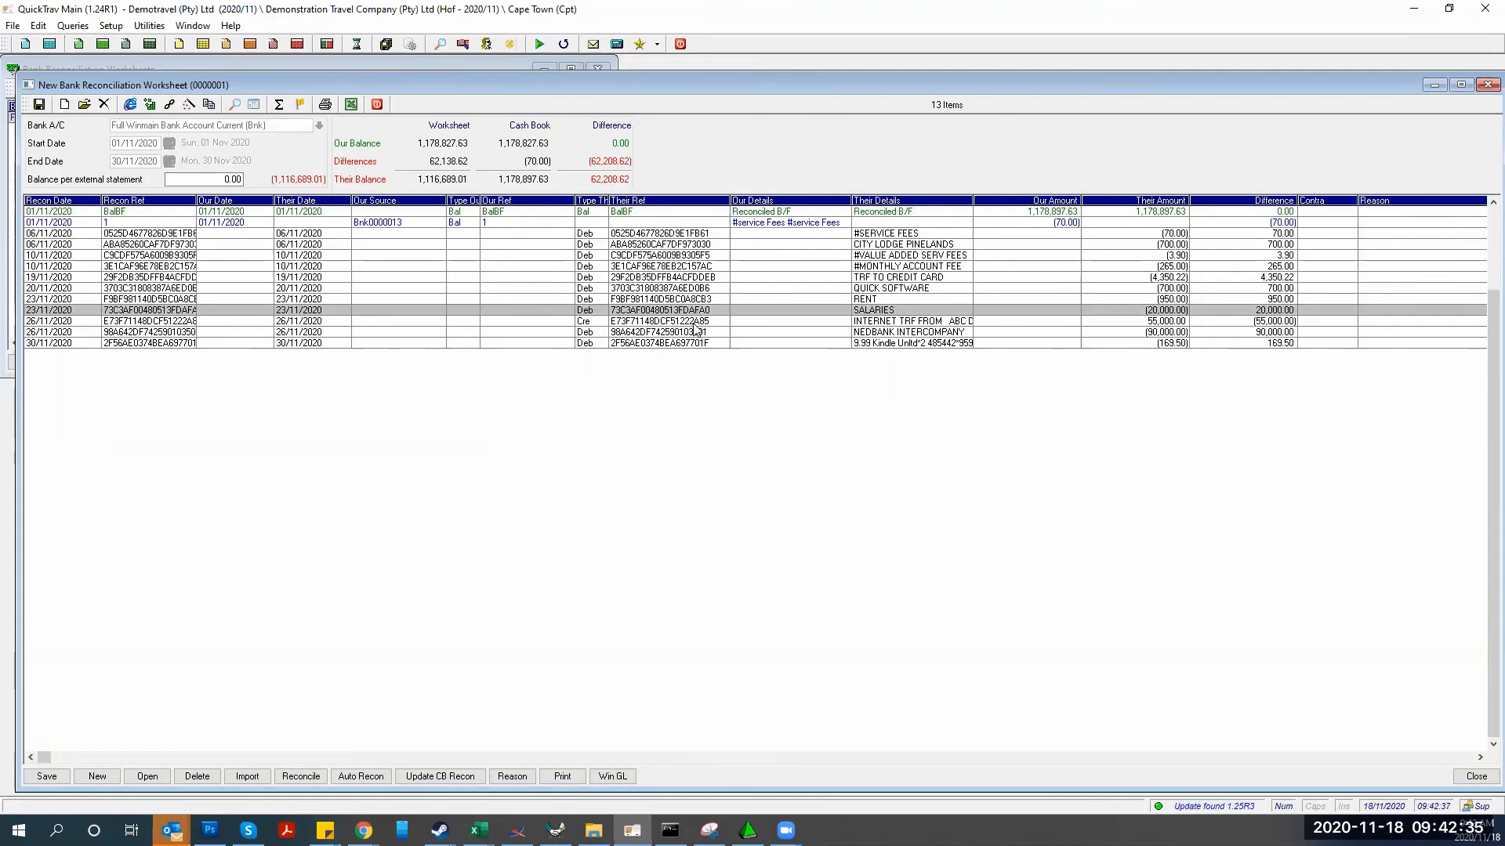
{"action": "left_click", "coordinate": [700, 322]}
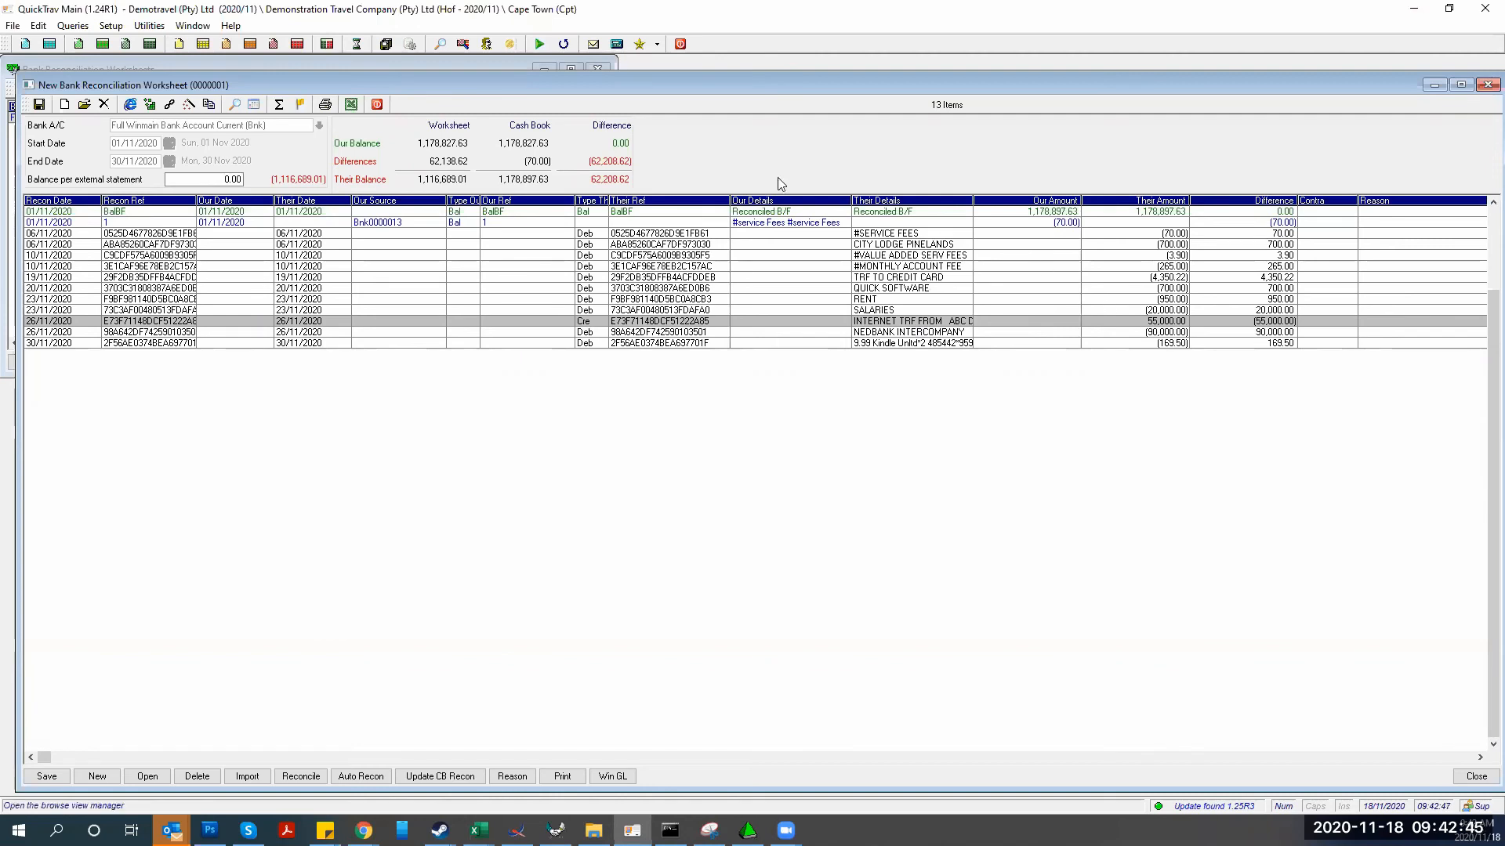
{"action": "left_click", "coordinate": [80, 44]}
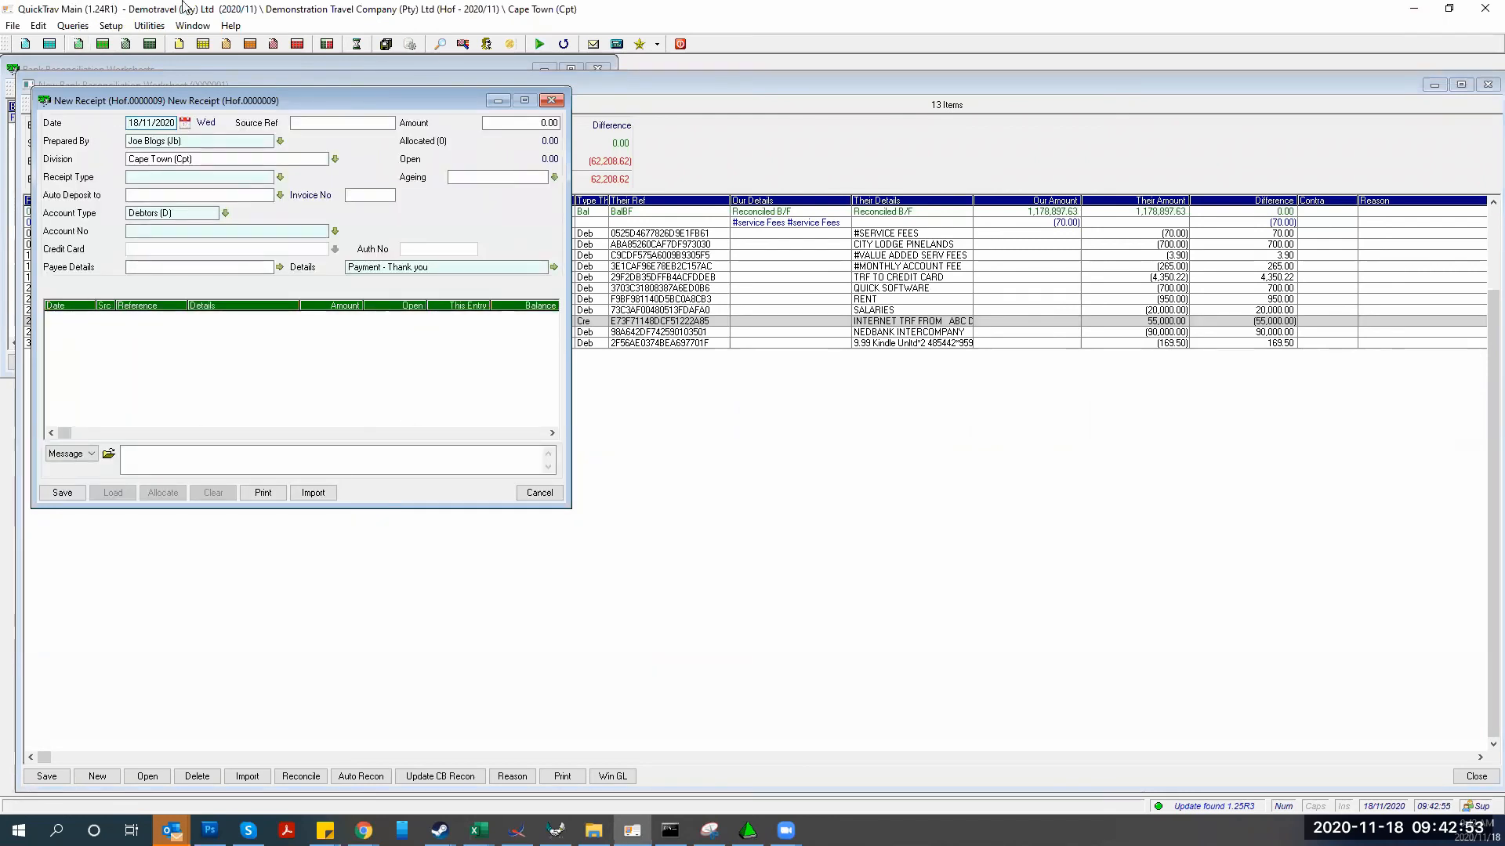
{"action": "left_click", "coordinate": [551, 102]}
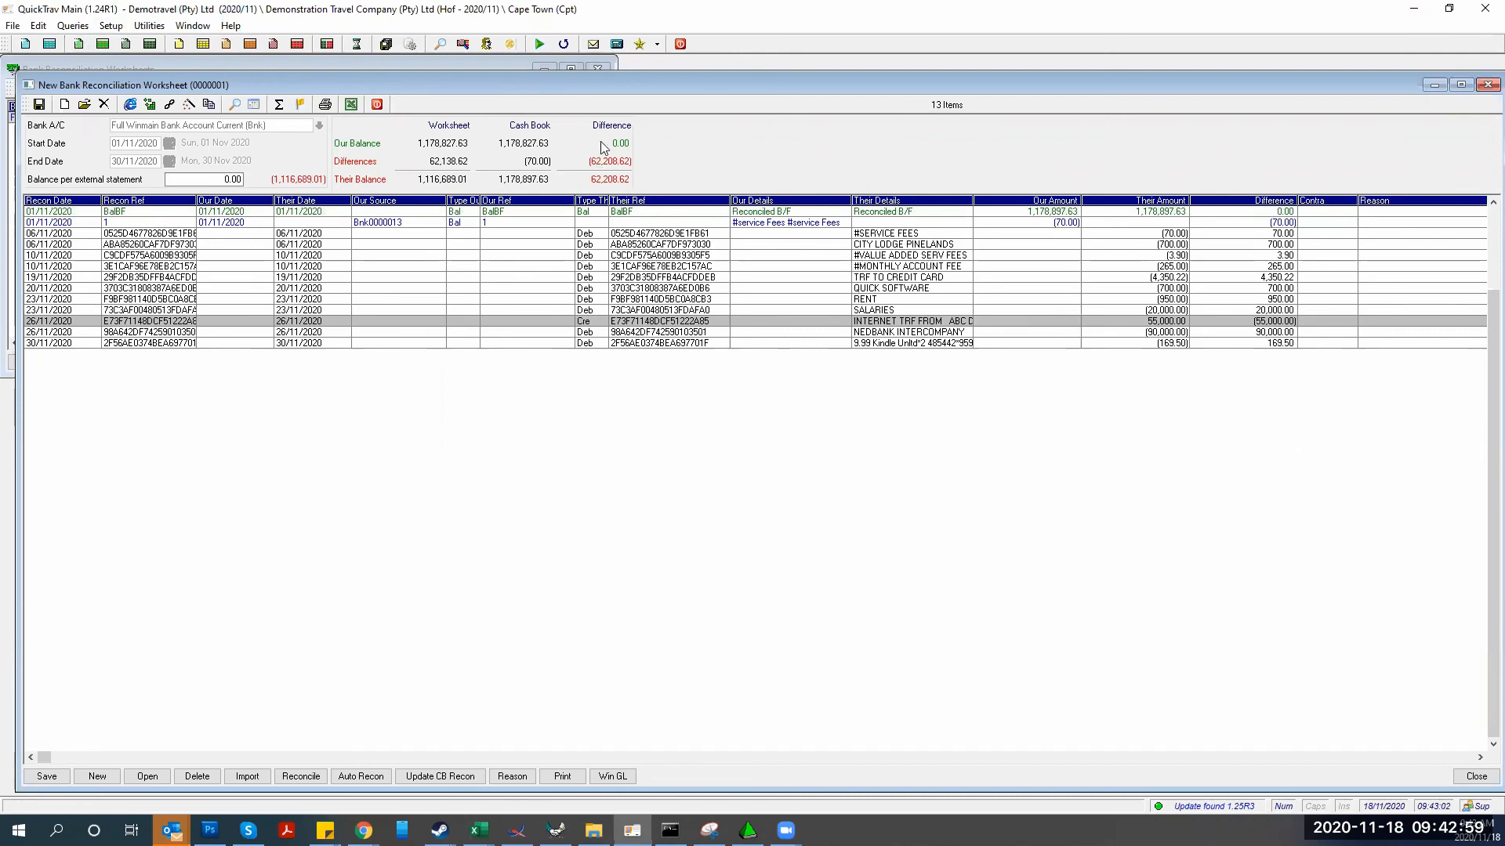
{"action": "left_click", "coordinate": [643, 233]}
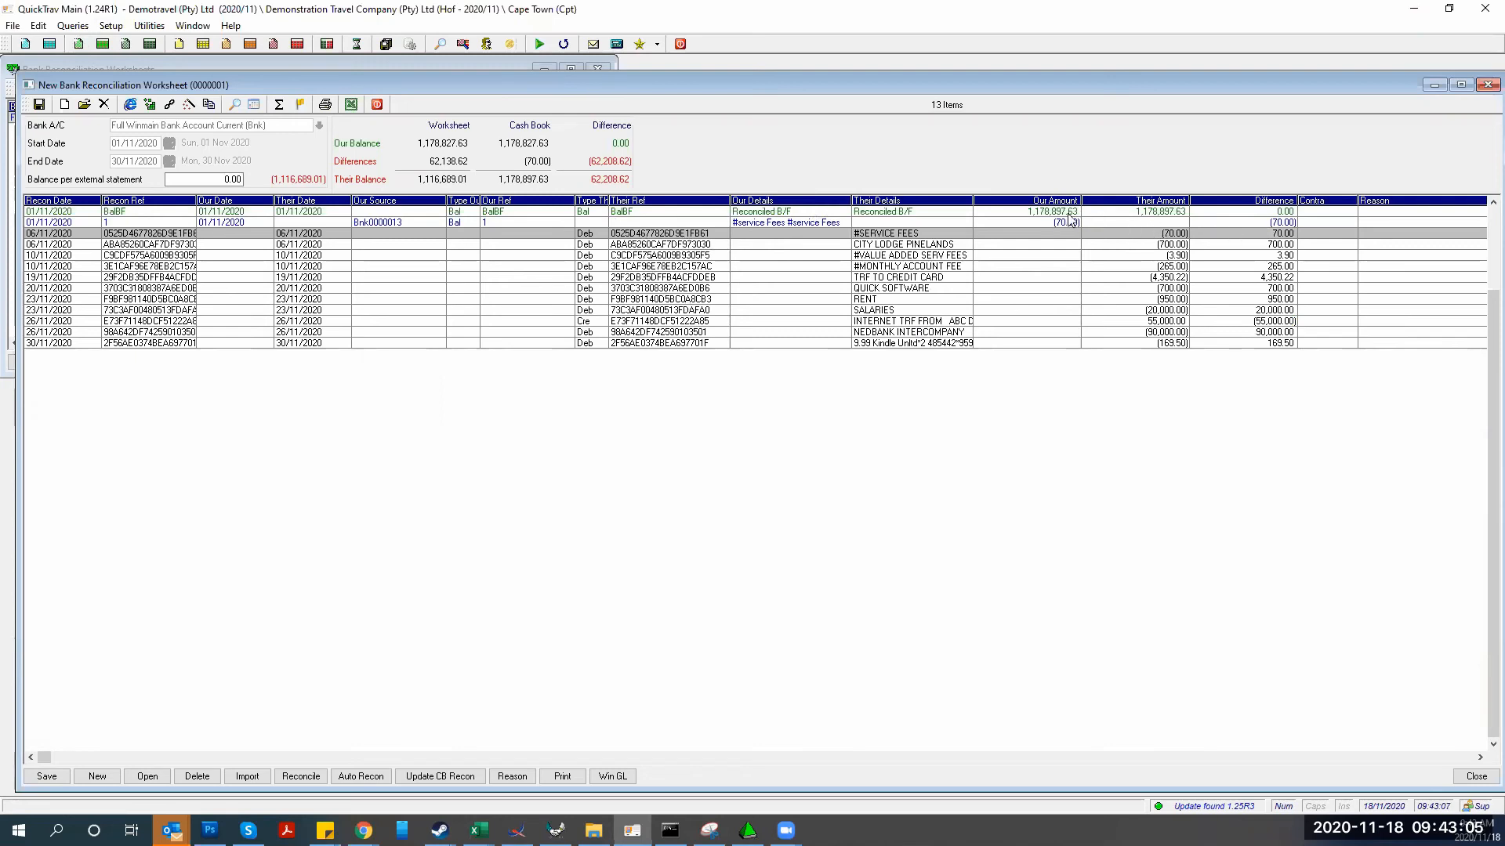
{"action": "left_click", "coordinate": [881, 246]}
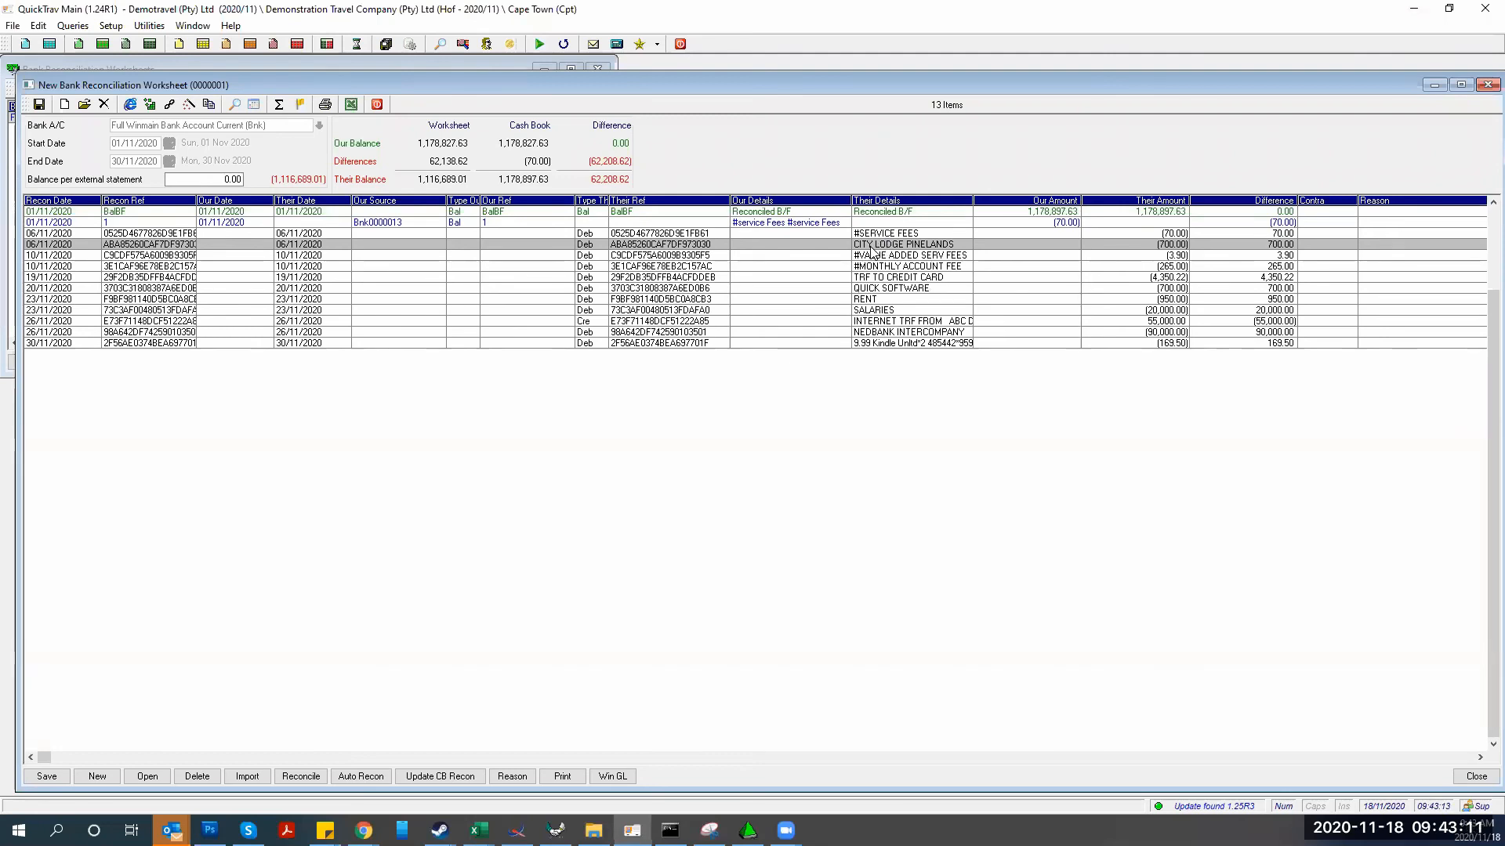
Create and save a 700.00 EFT payment voucher to City Lodge Pinelands for its bank line
{"action": "double_click", "coordinate": [872, 248]}
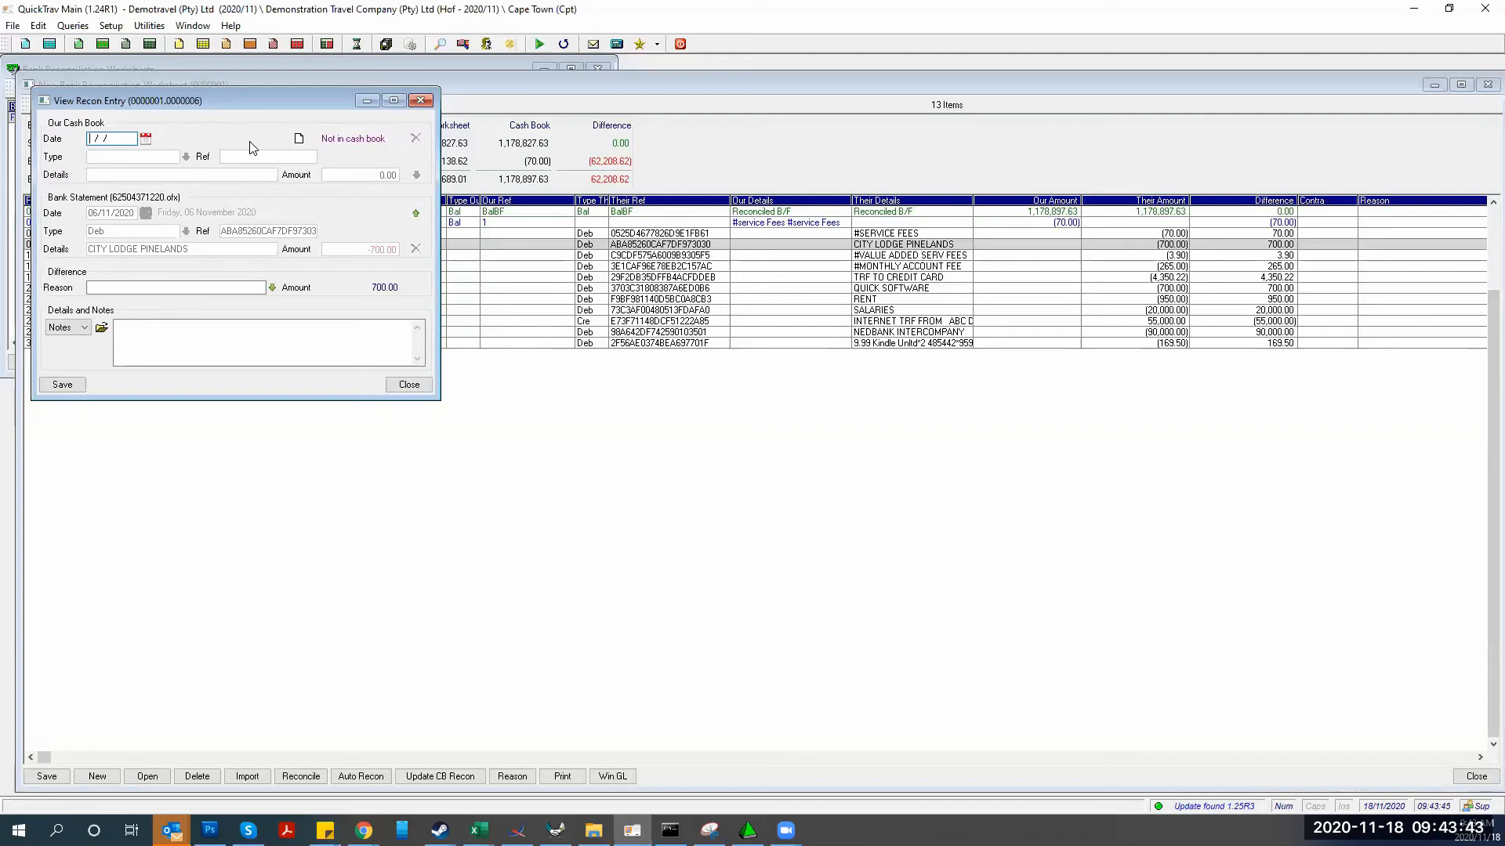
{"action": "left_click", "coordinate": [298, 139]}
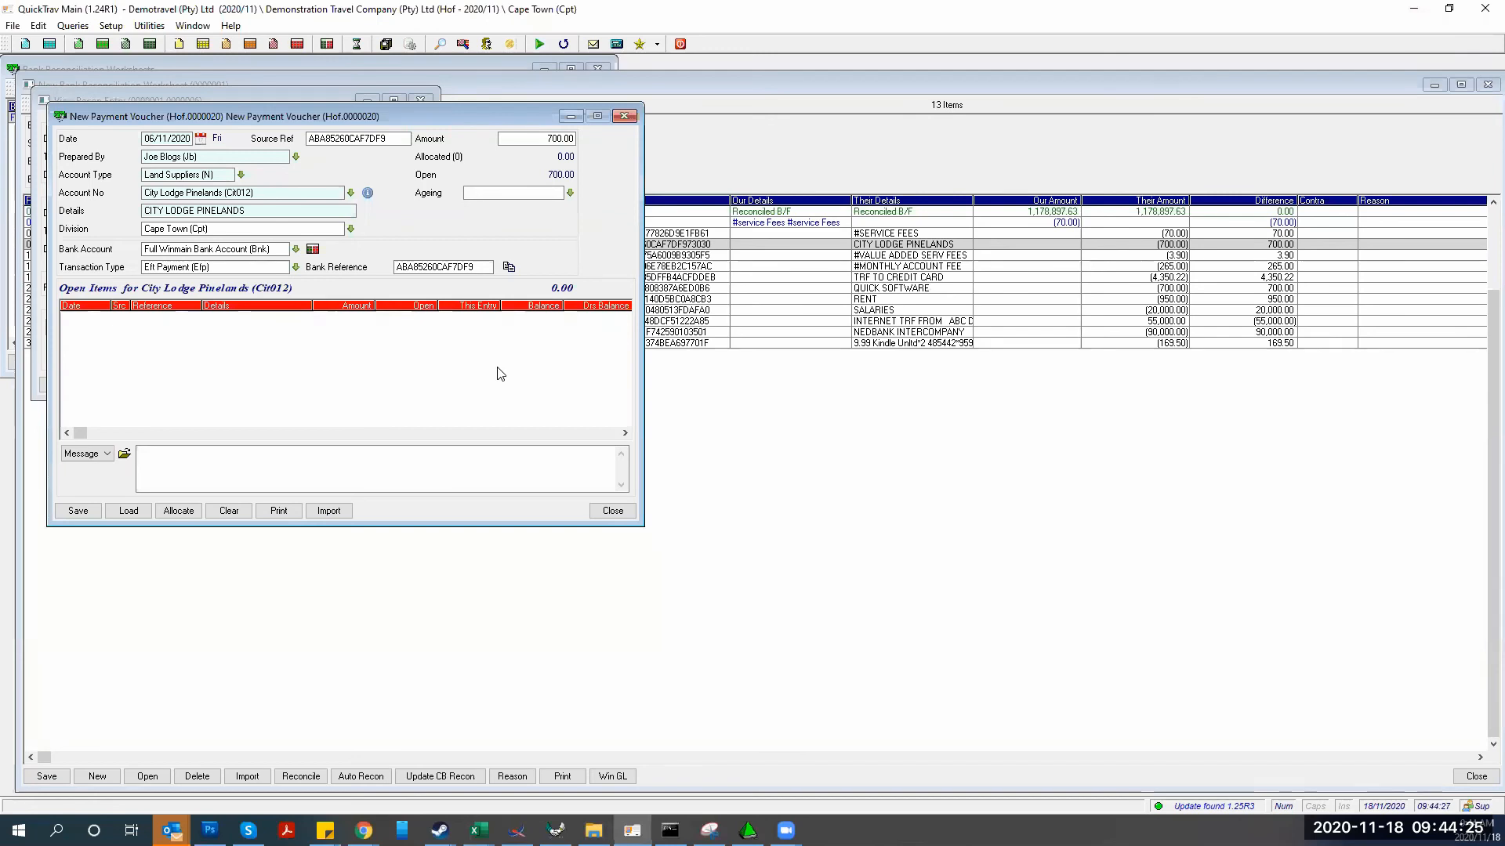
{"action": "left_click", "coordinate": [140, 460]}
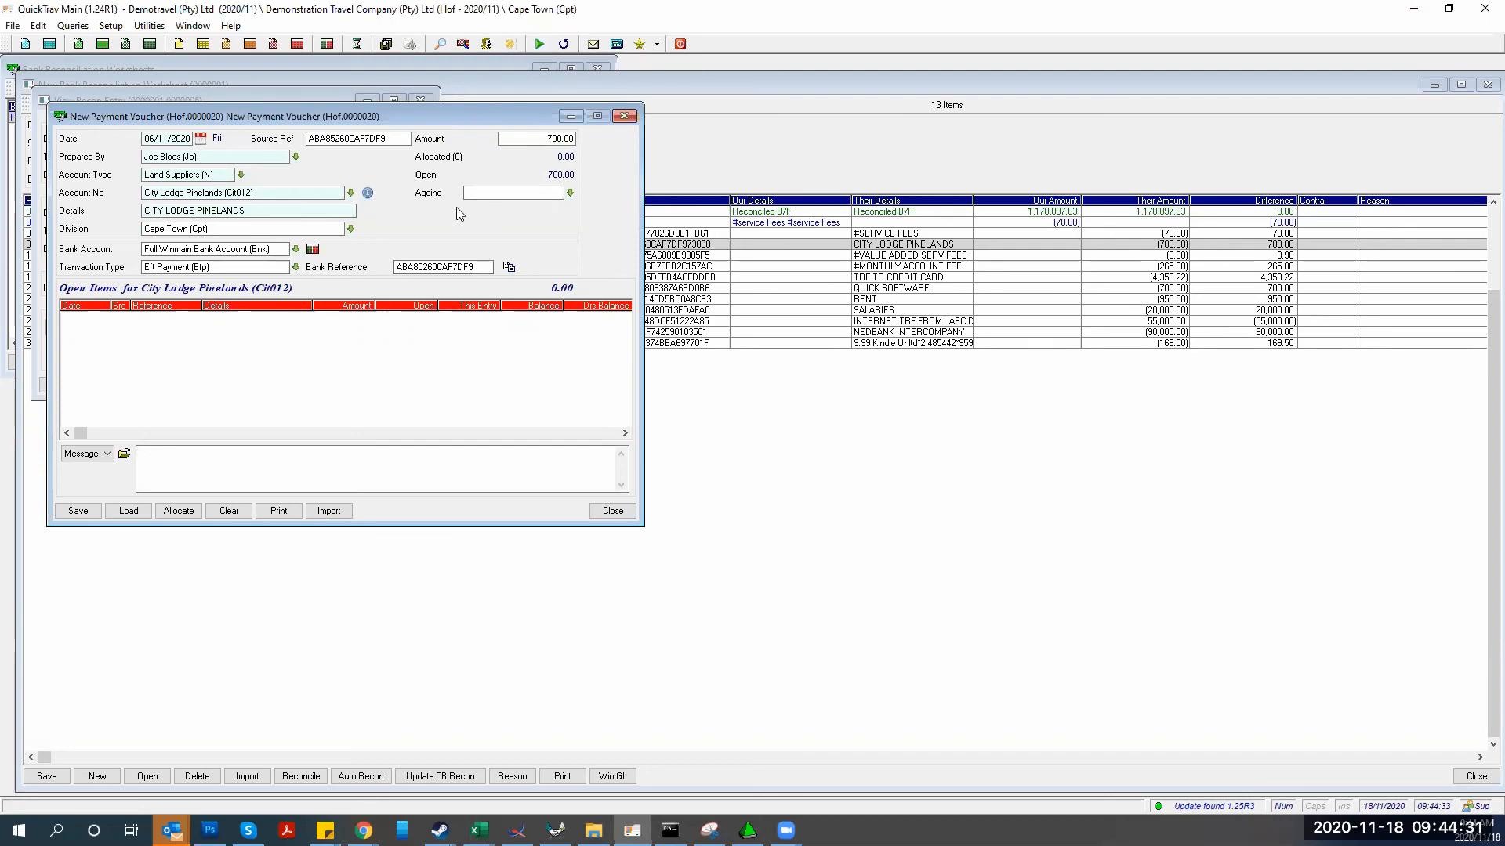
{"action": "left_click", "coordinate": [77, 511]}
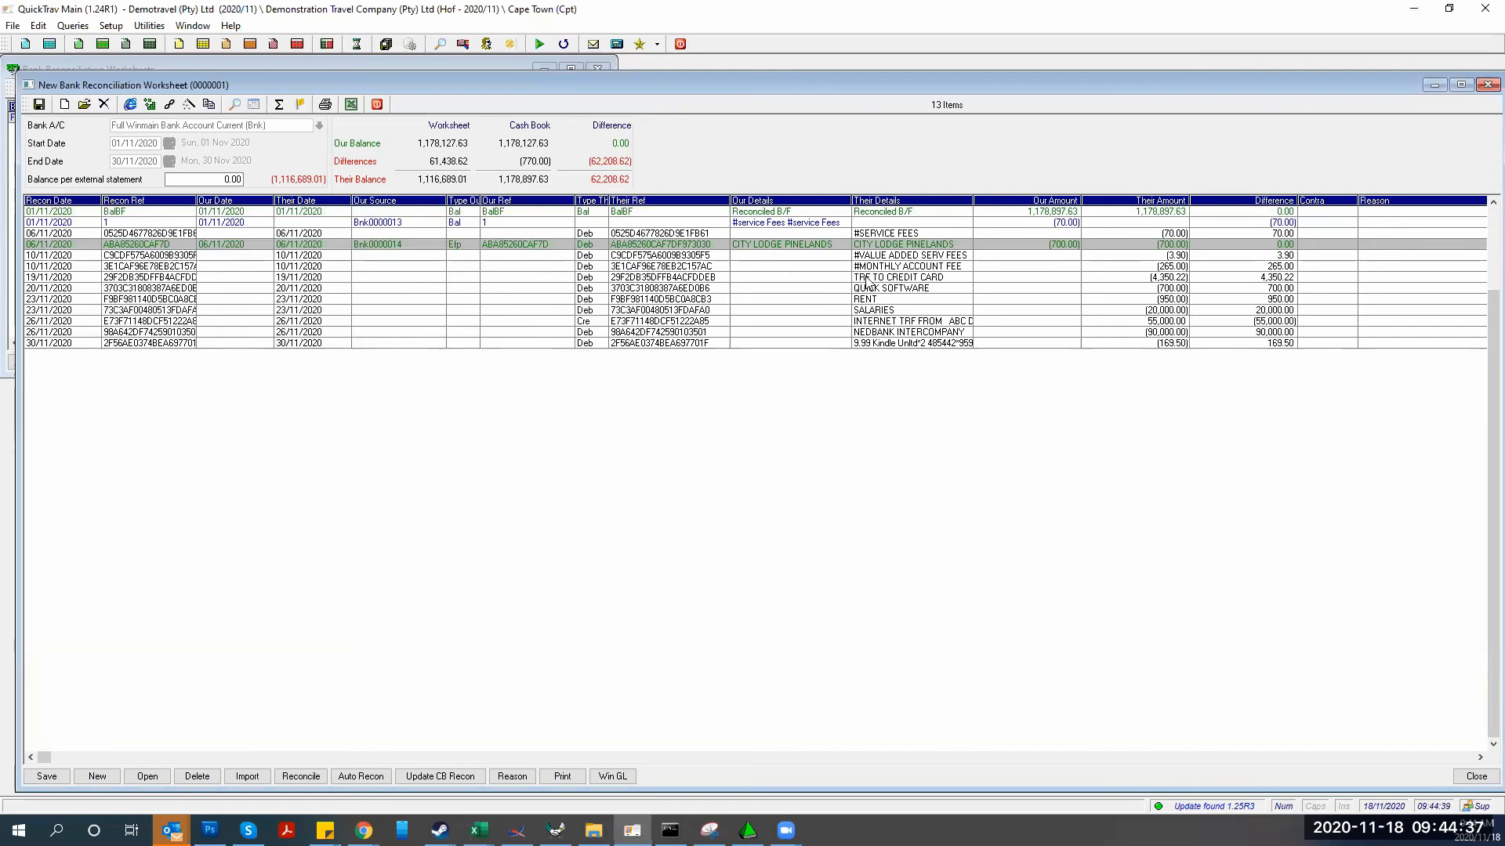
Open the recon entry for the 19/11 4,350.22 TRF TO CREDIT CARD line and show the new-document options
{"action": "left_click", "coordinate": [789, 277]}
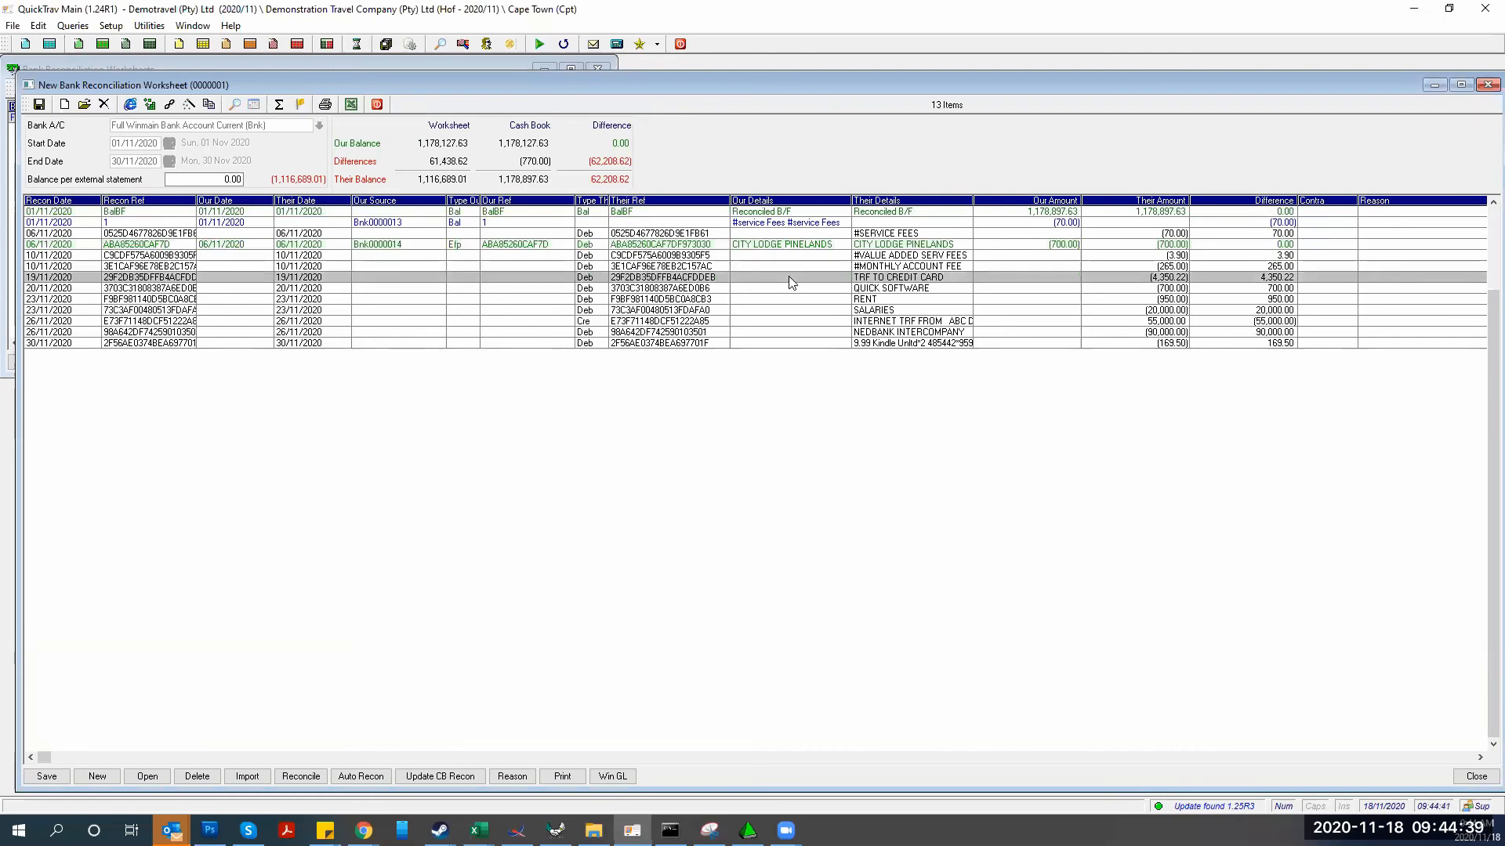
{"action": "double_click", "coordinate": [791, 282]}
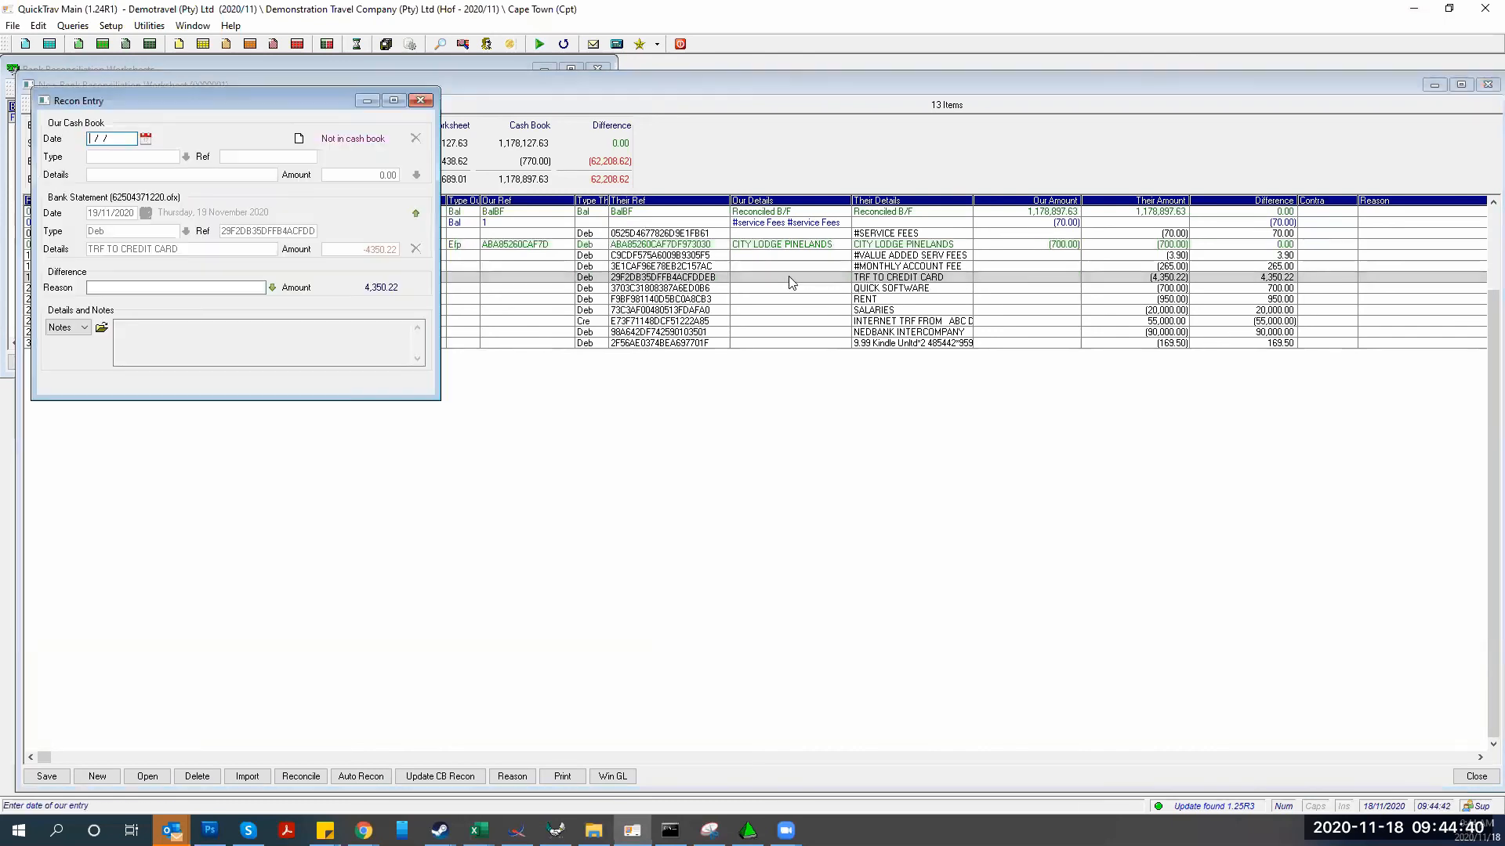
{"action": "left_click", "coordinate": [297, 141]}
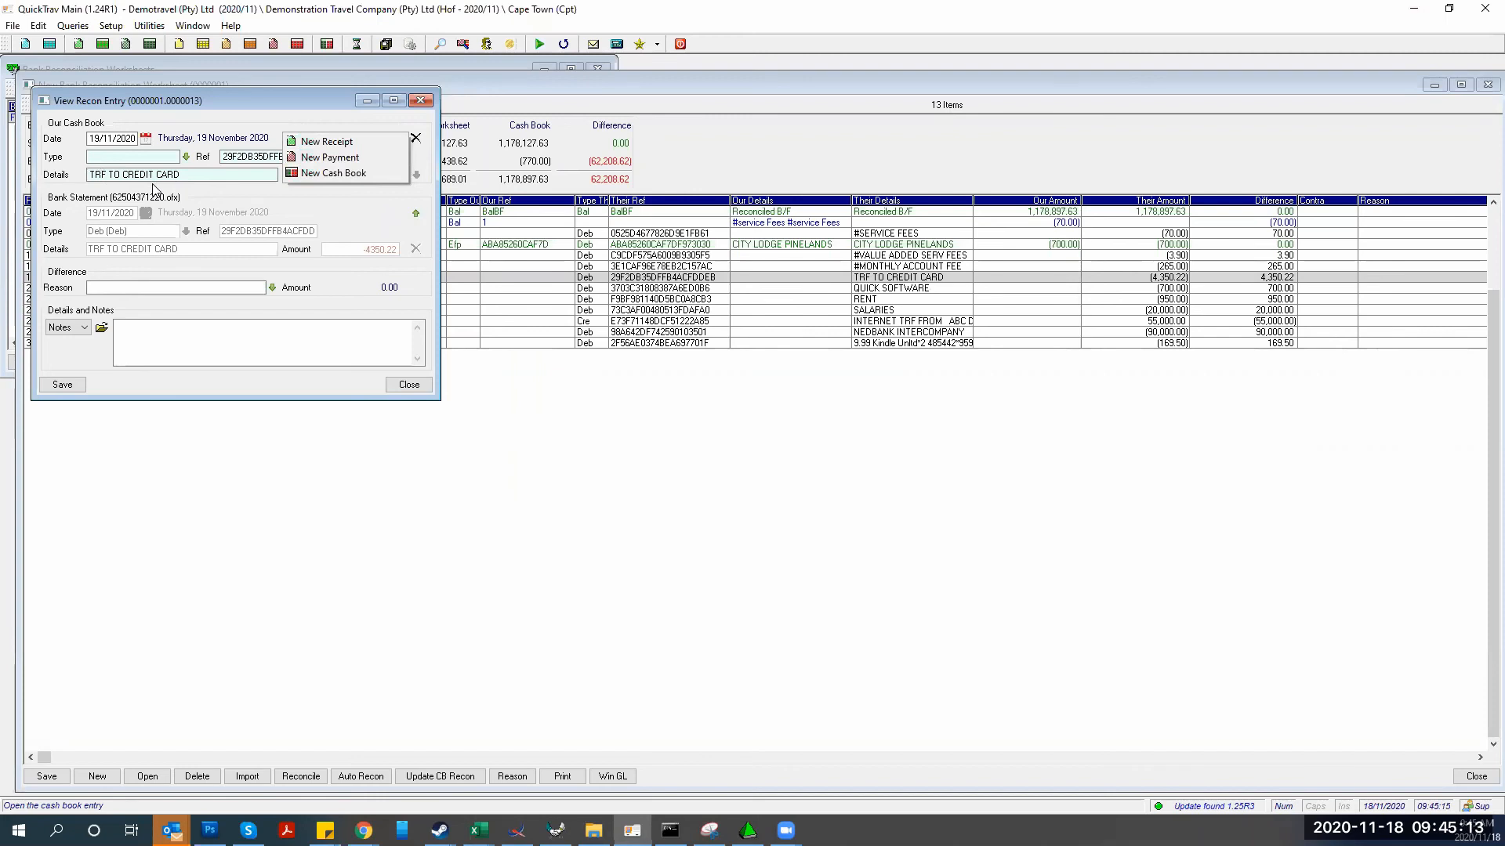
Start a new cash book entry with entry type Transfer Out
{"action": "left_click", "coordinate": [306, 173]}
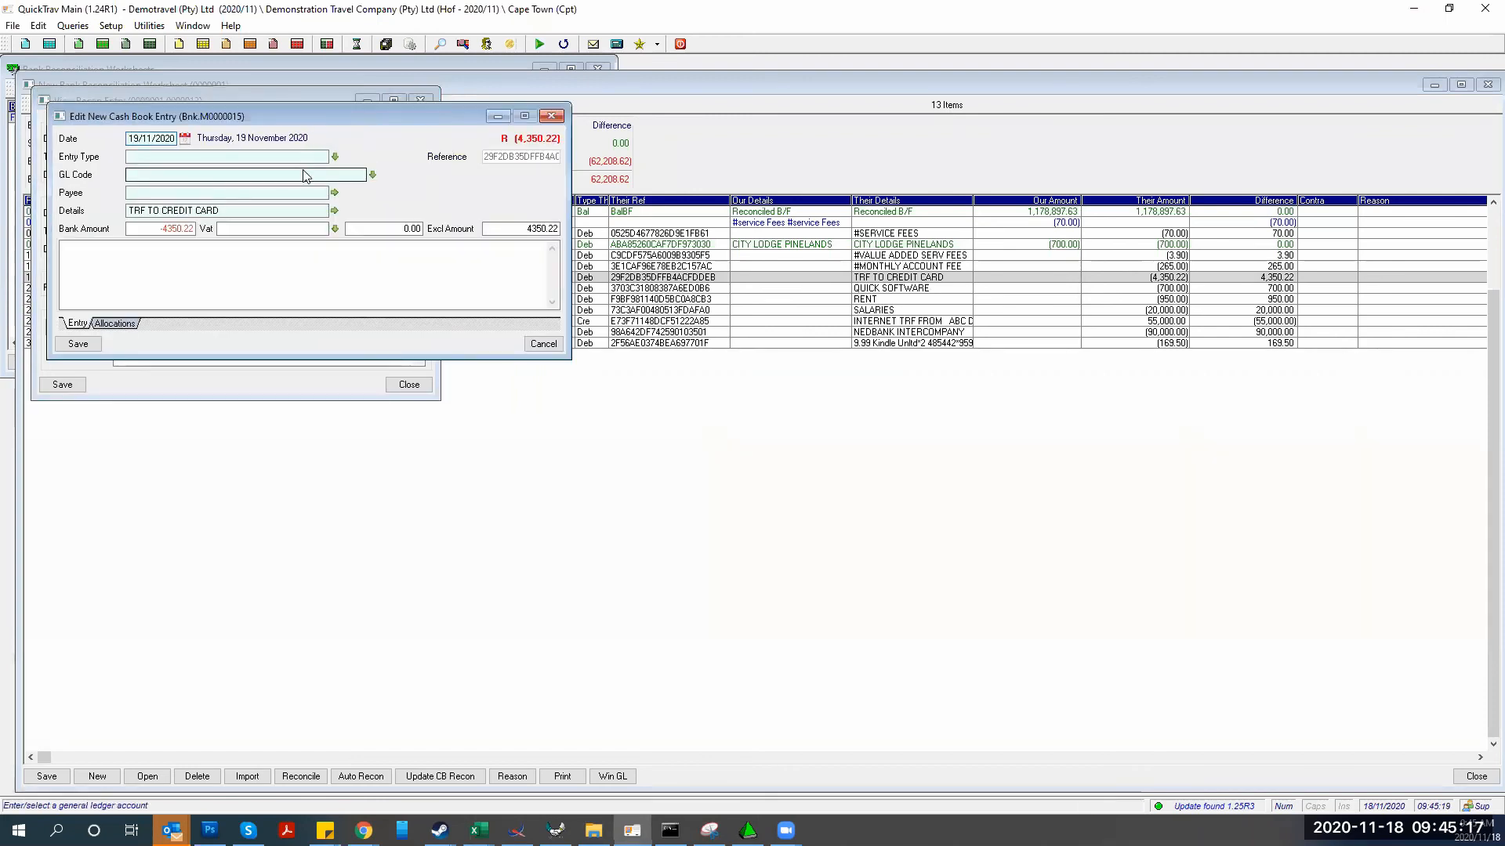
{"action": "left_click", "coordinate": [330, 157]}
{"action": "key", "text": "Down"}
{"action": "key", "text": "Down"}
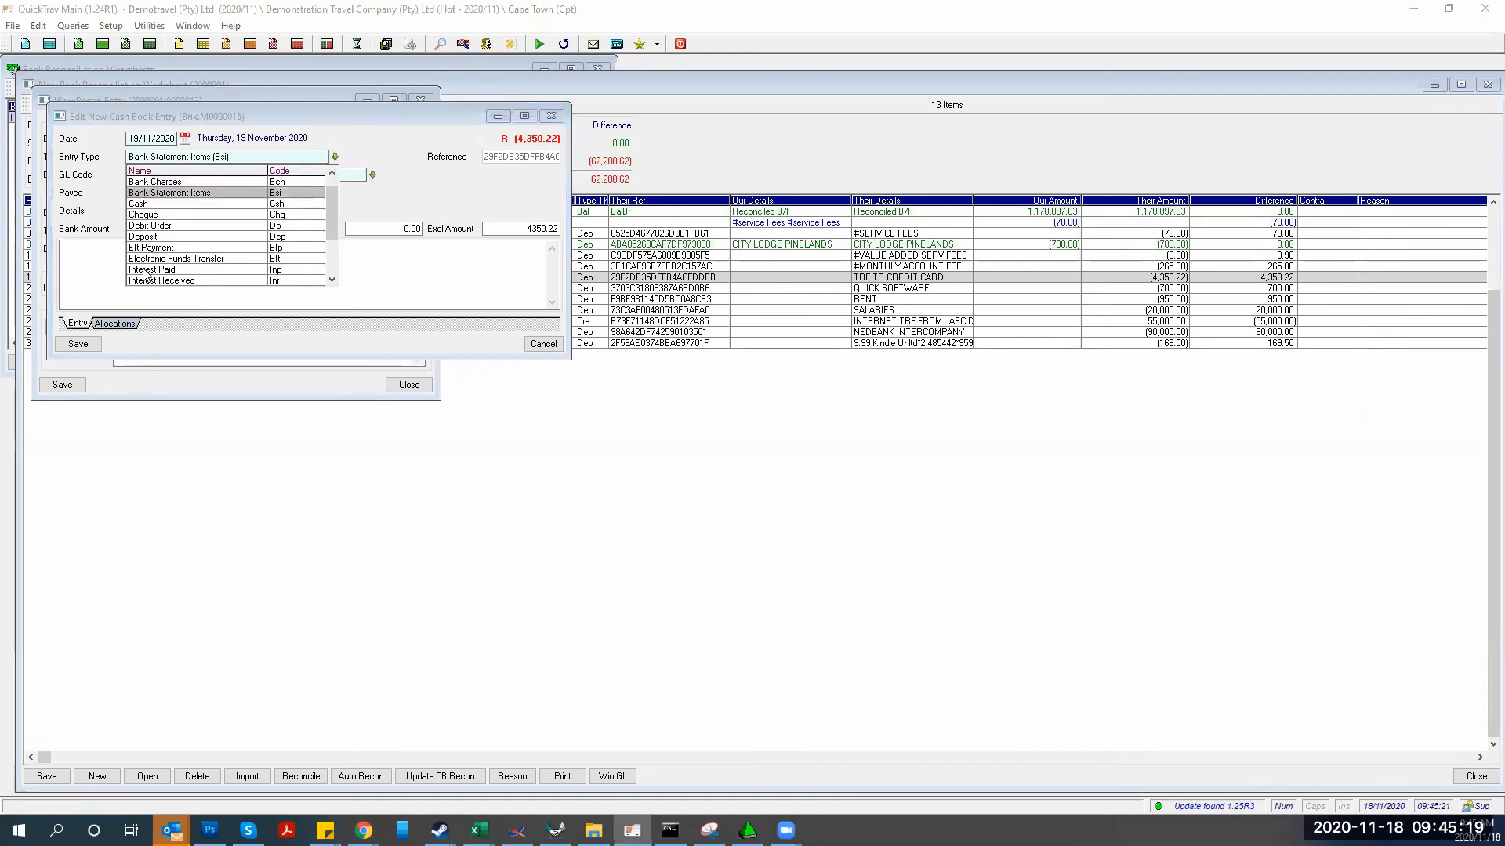
{"action": "key", "text": "Down"}
{"action": "key", "text": "Down"}
{"action": "key", "text": "Down"}
{"action": "key", "text": "Down"}
{"action": "key", "text": "Down"}
{"action": "key", "text": "Down"}
{"action": "key", "text": "Down"}
{"action": "key", "text": "Down"}
{"action": "key", "text": "Down"}
{"action": "key", "text": "Down"}
{"action": "key", "text": "Down"}
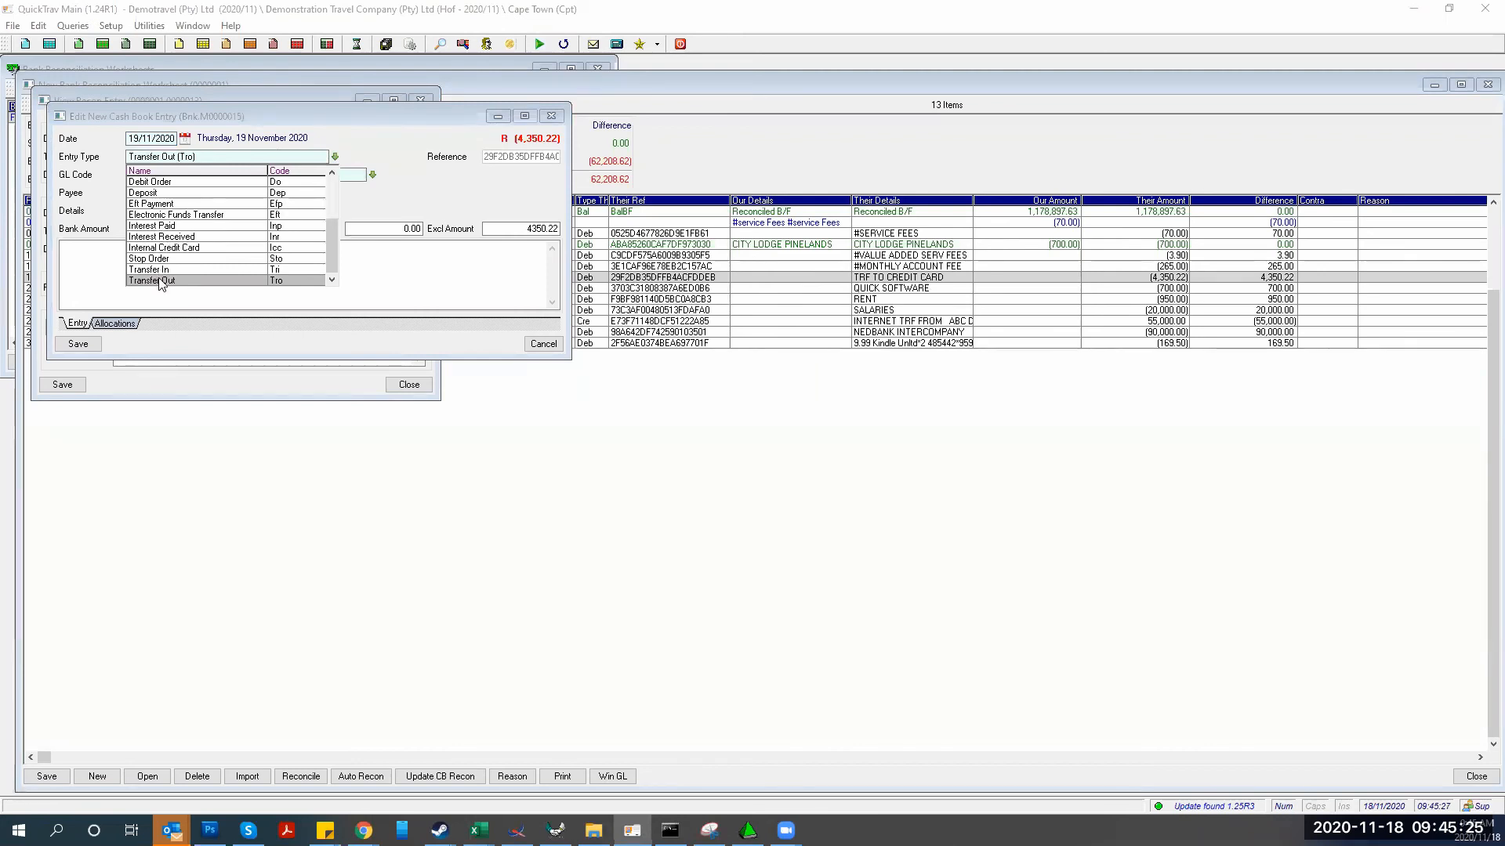
{"action": "left_click", "coordinate": [159, 282]}
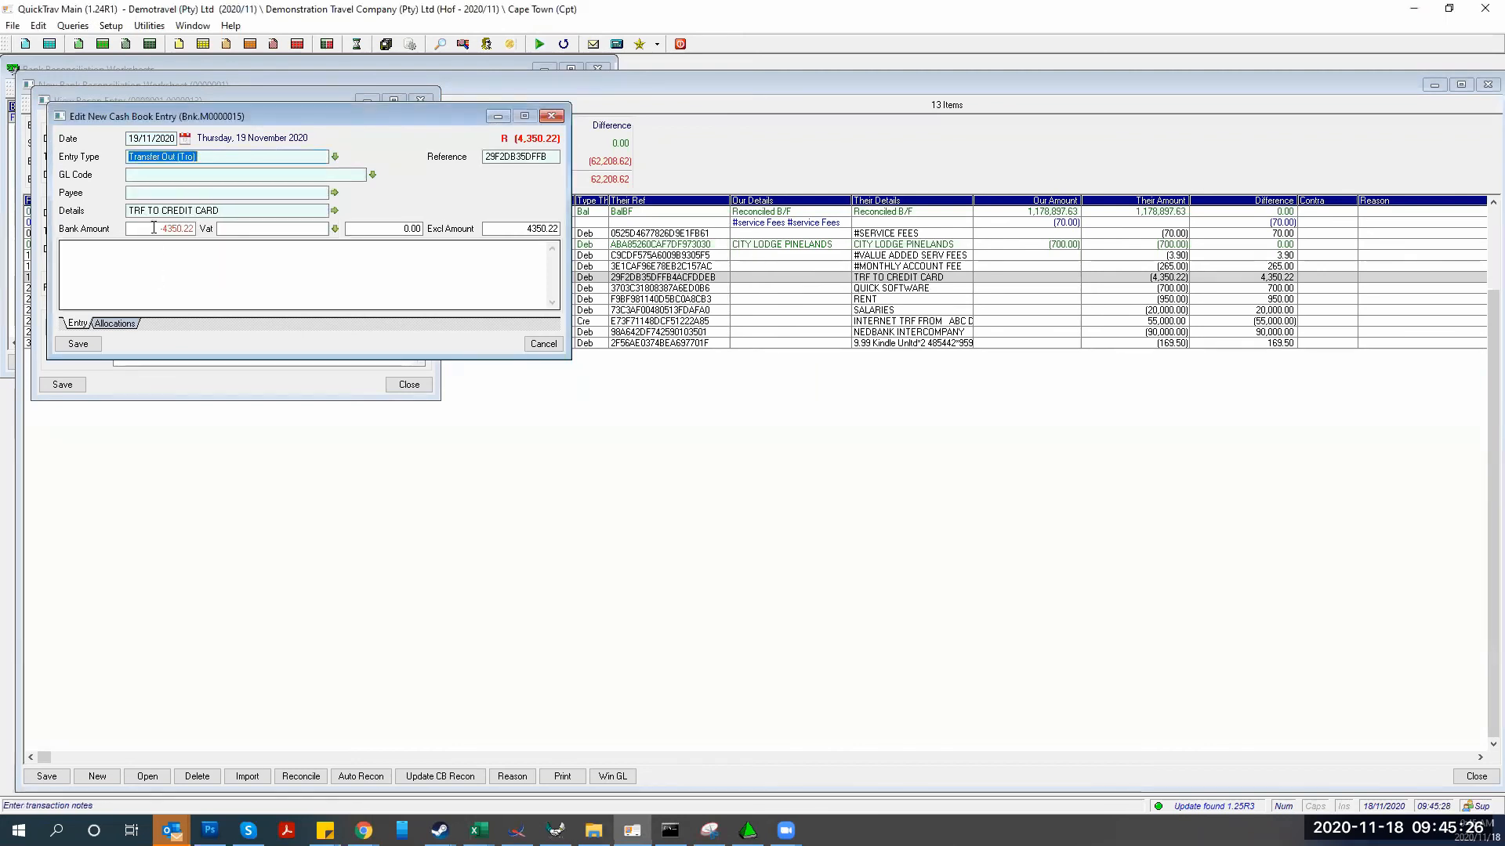
Set GL code 900/006 Clearing - Interbank and payee 'Transfer to Credit Card', then save
{"action": "left_click", "coordinate": [238, 176]}
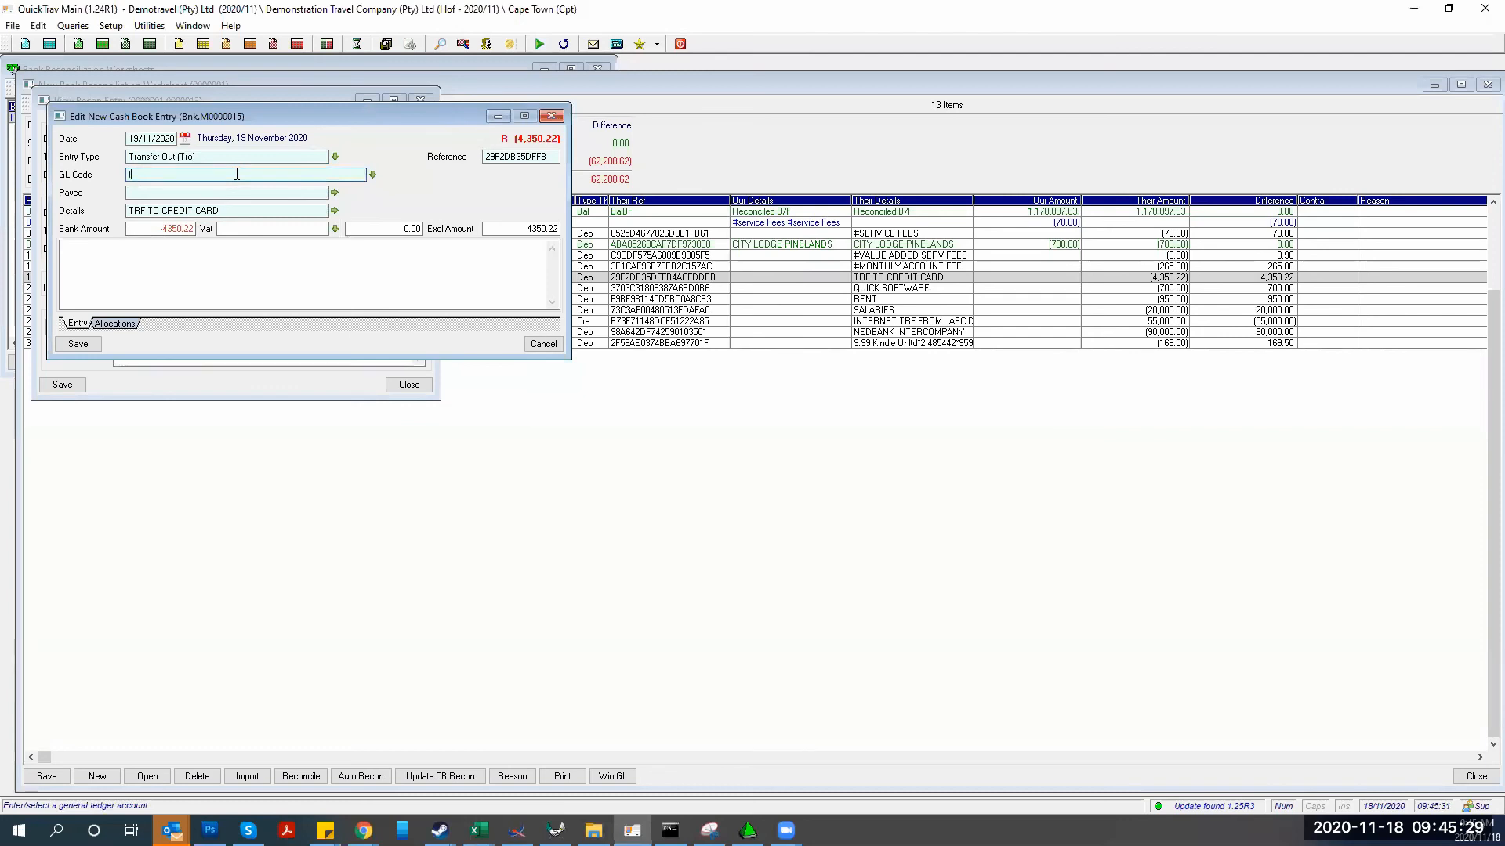
{"action": "type", "text": "inter"}
{"action": "key", "text": "Return"}
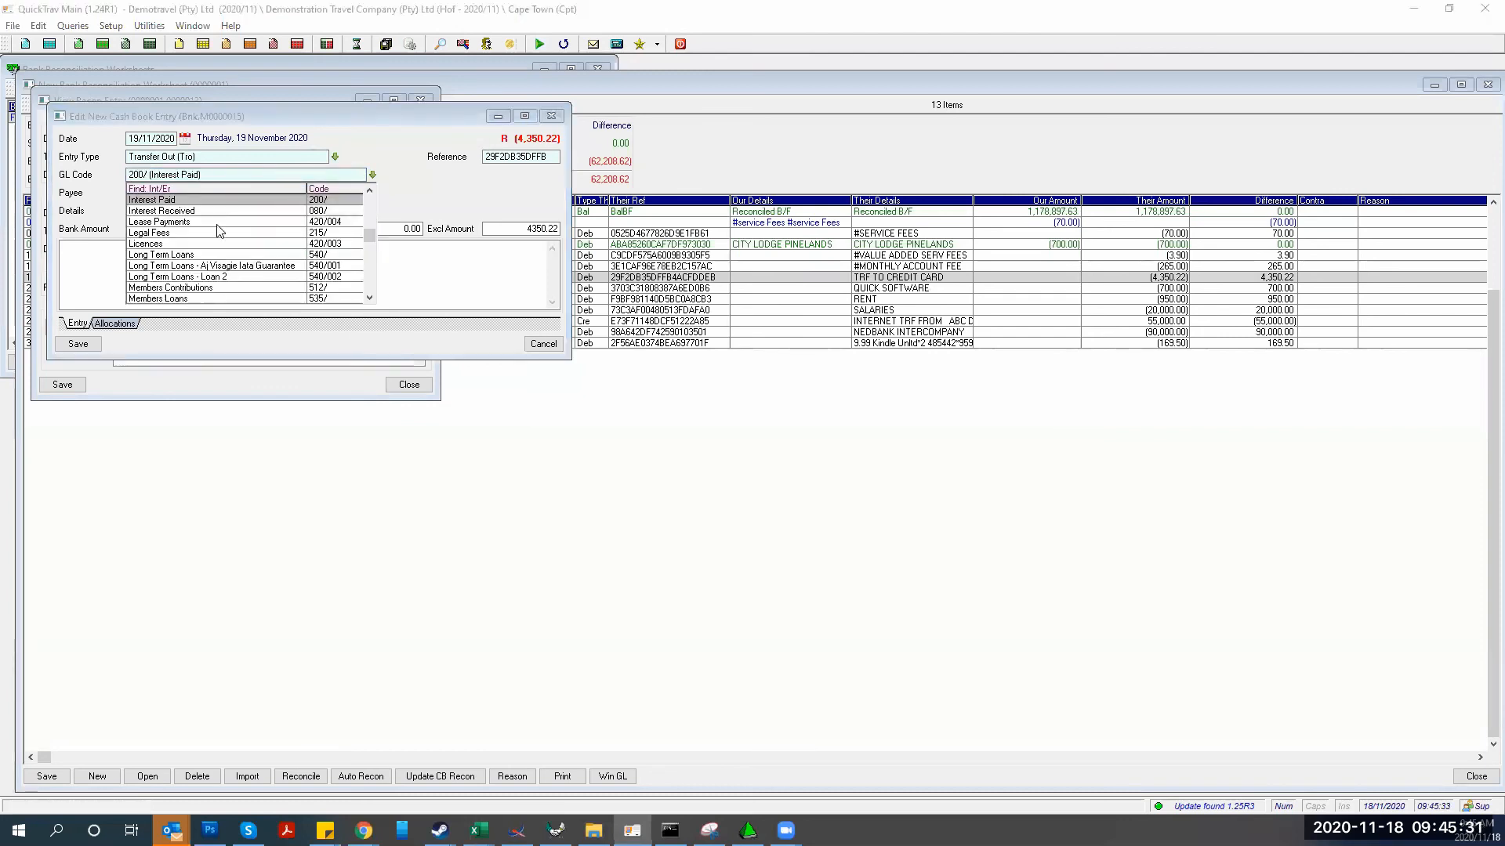
{"action": "key", "text": "Return"}
{"action": "type", "text": "900"}
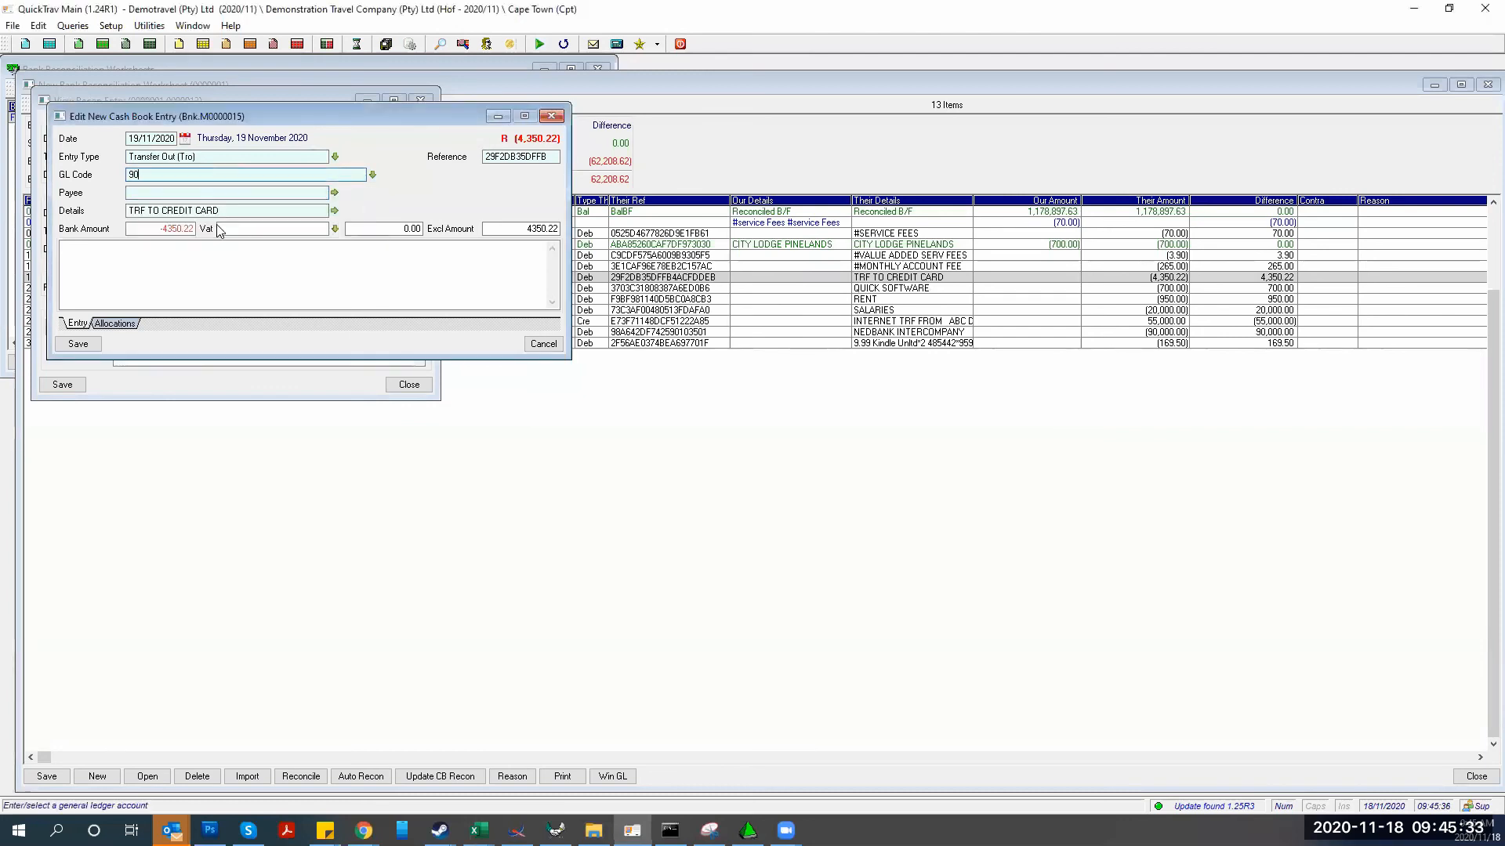
{"action": "key", "text": "Return"}
{"action": "key", "text": "Down"}
{"action": "key", "text": "Down"}
{"action": "key", "text": "Down"}
{"action": "key", "text": "Down"}
{"action": "key", "text": "Down"}
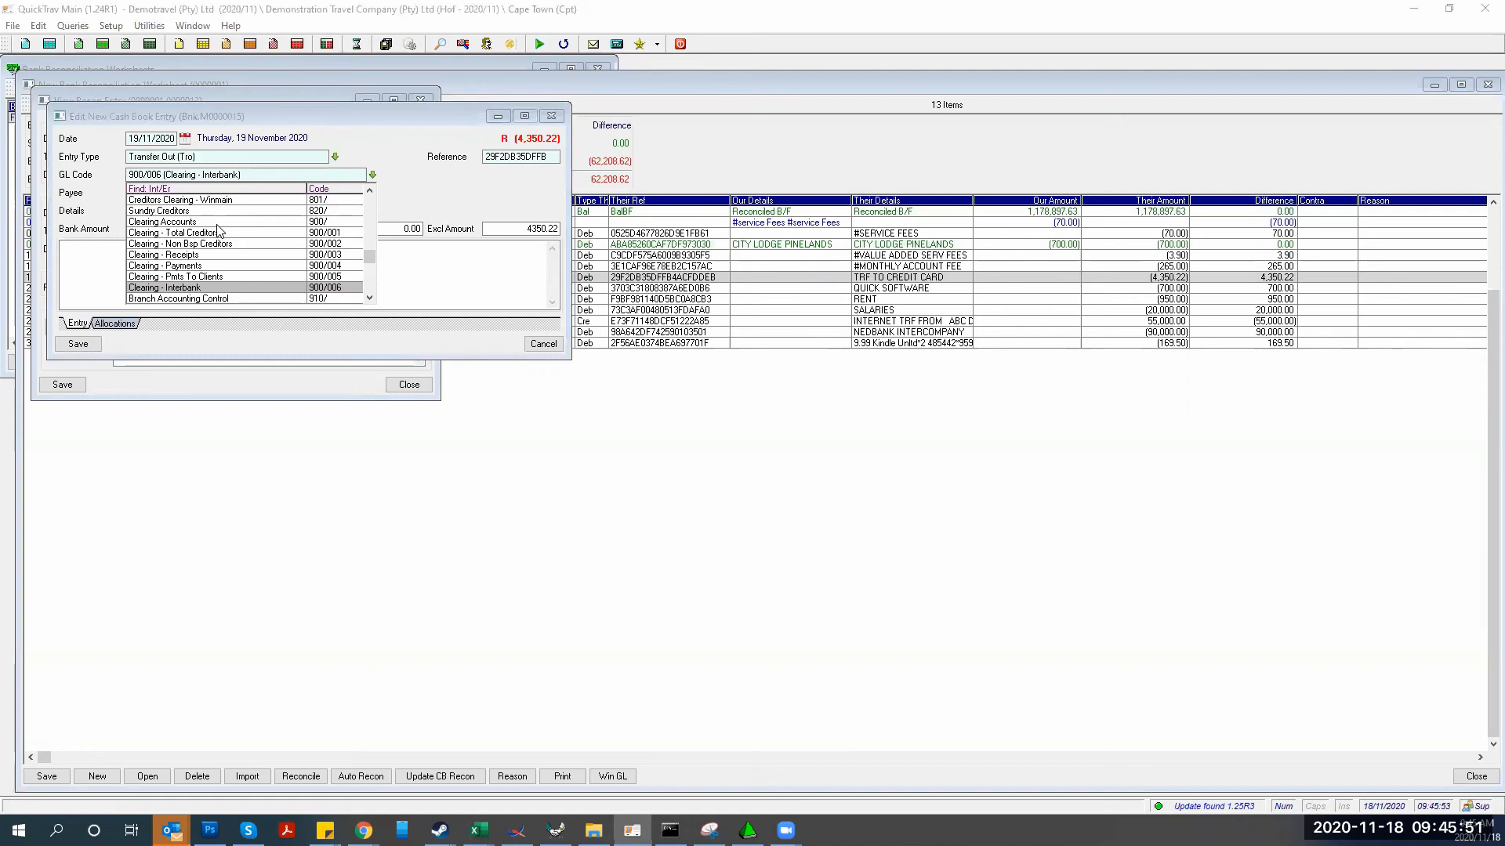
{"action": "left_click", "coordinate": [193, 287]}
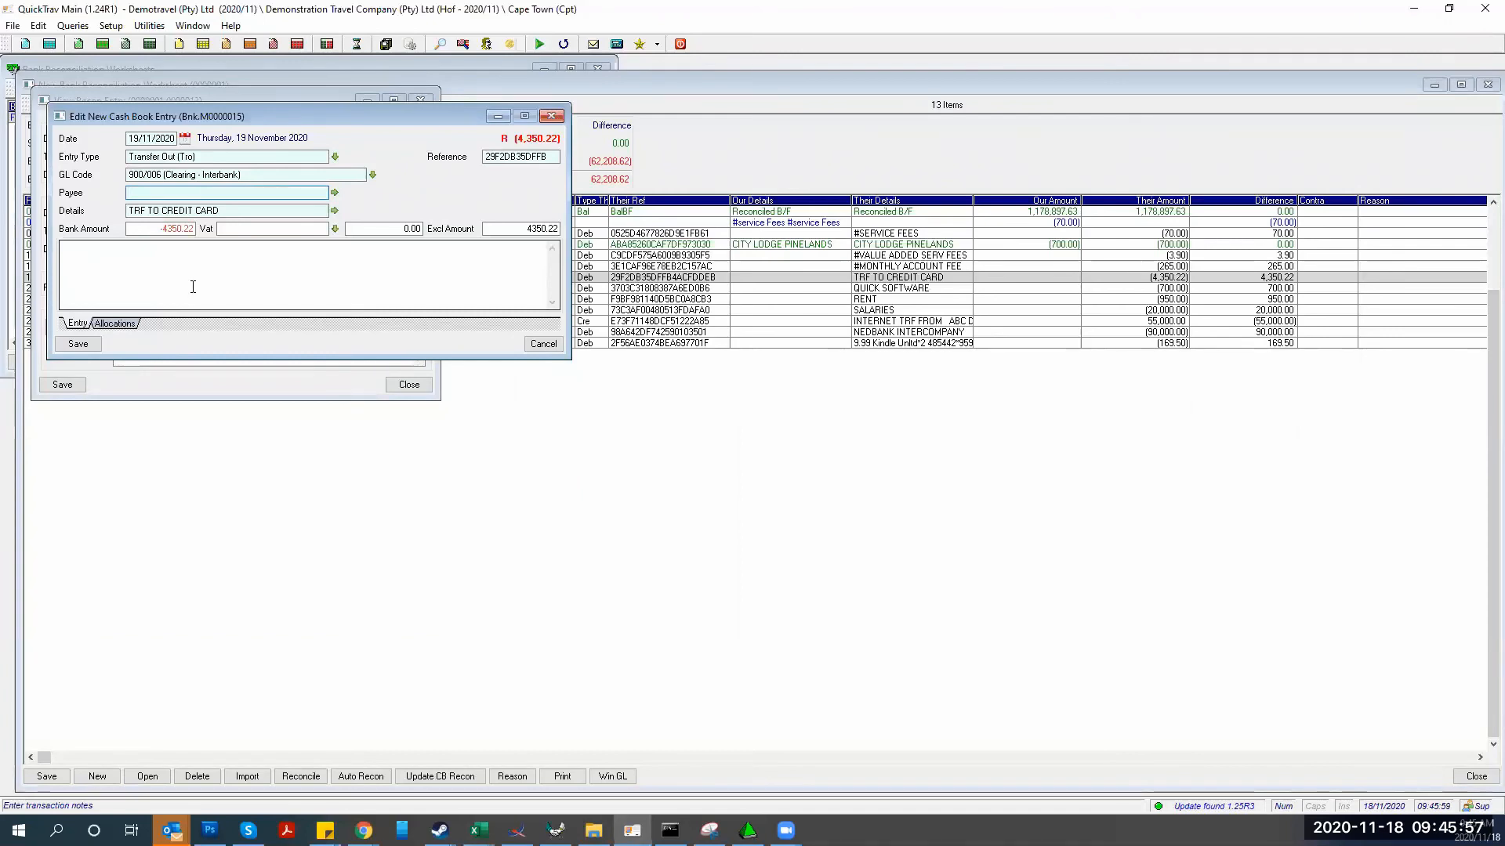
{"action": "type", "text": "Transfer to Credit Card"}
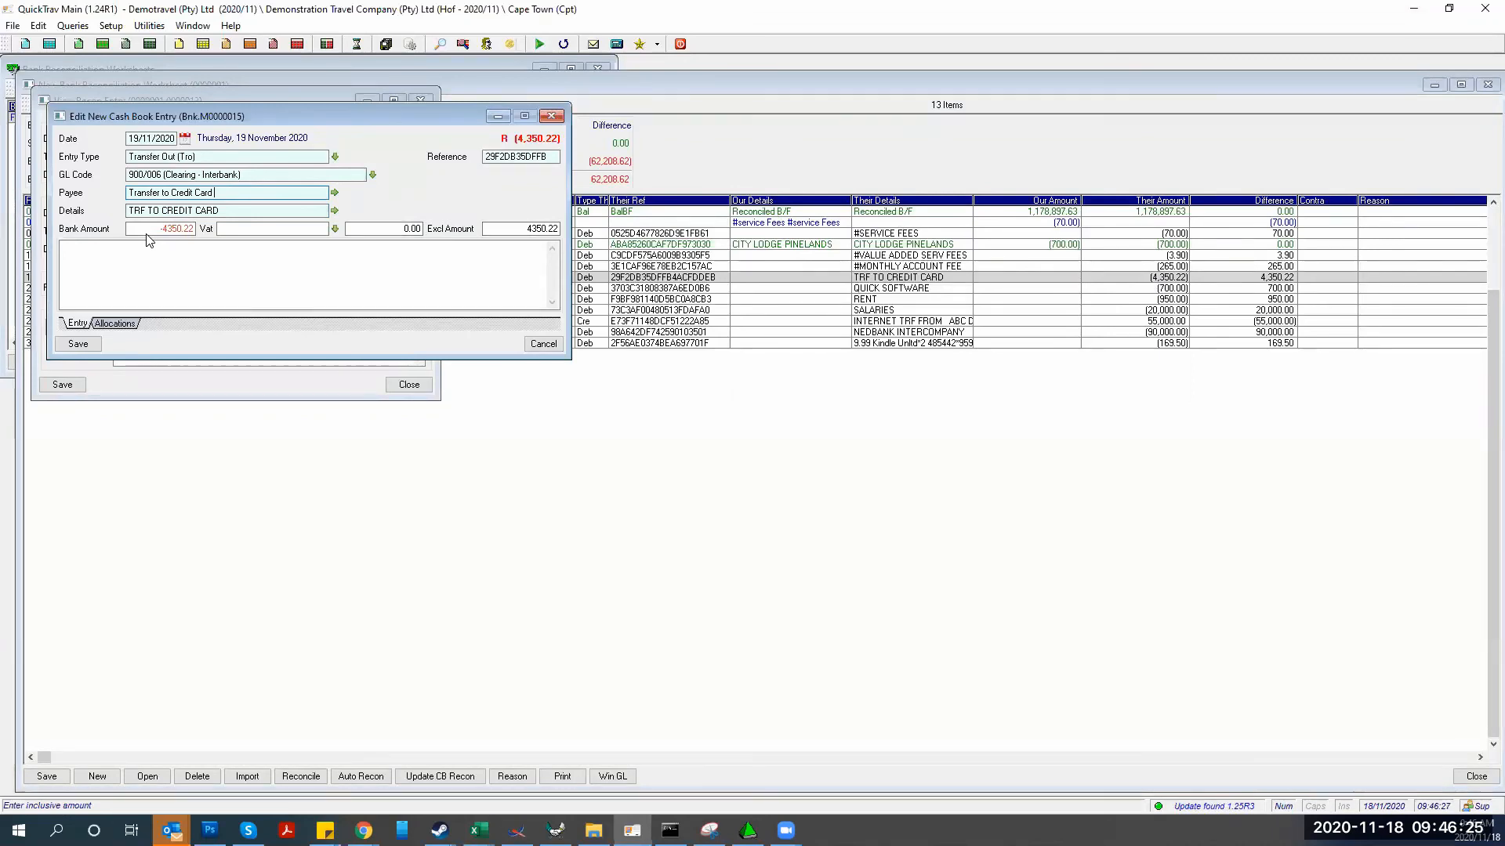
{"action": "left_click", "coordinate": [79, 345]}
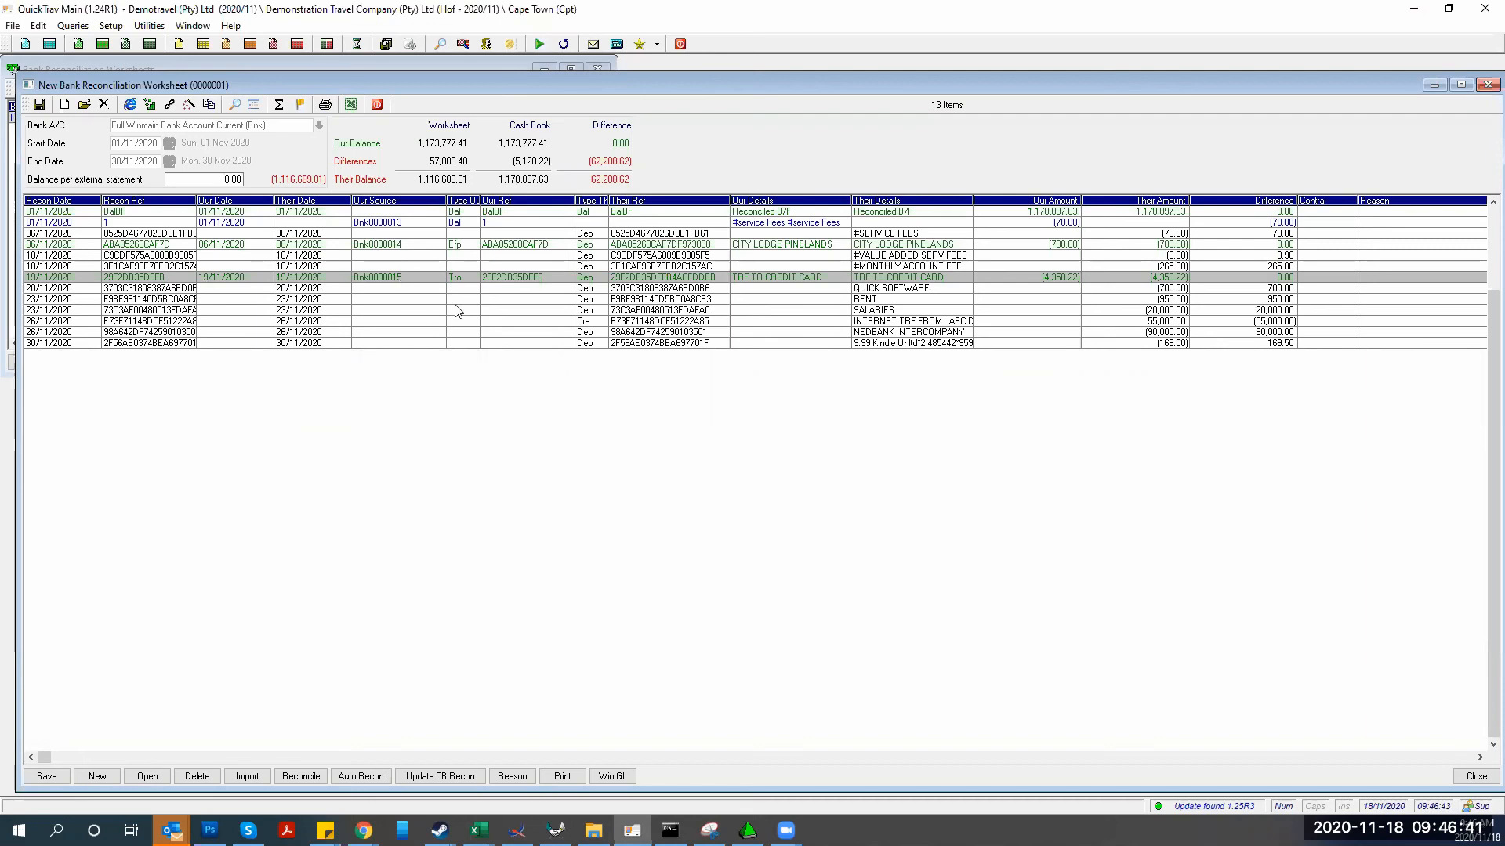
Open the recon entry for the 30/11 169.50 Kindle line, then switch to QuickTrav Invoicing
{"action": "left_click", "coordinate": [864, 345]}
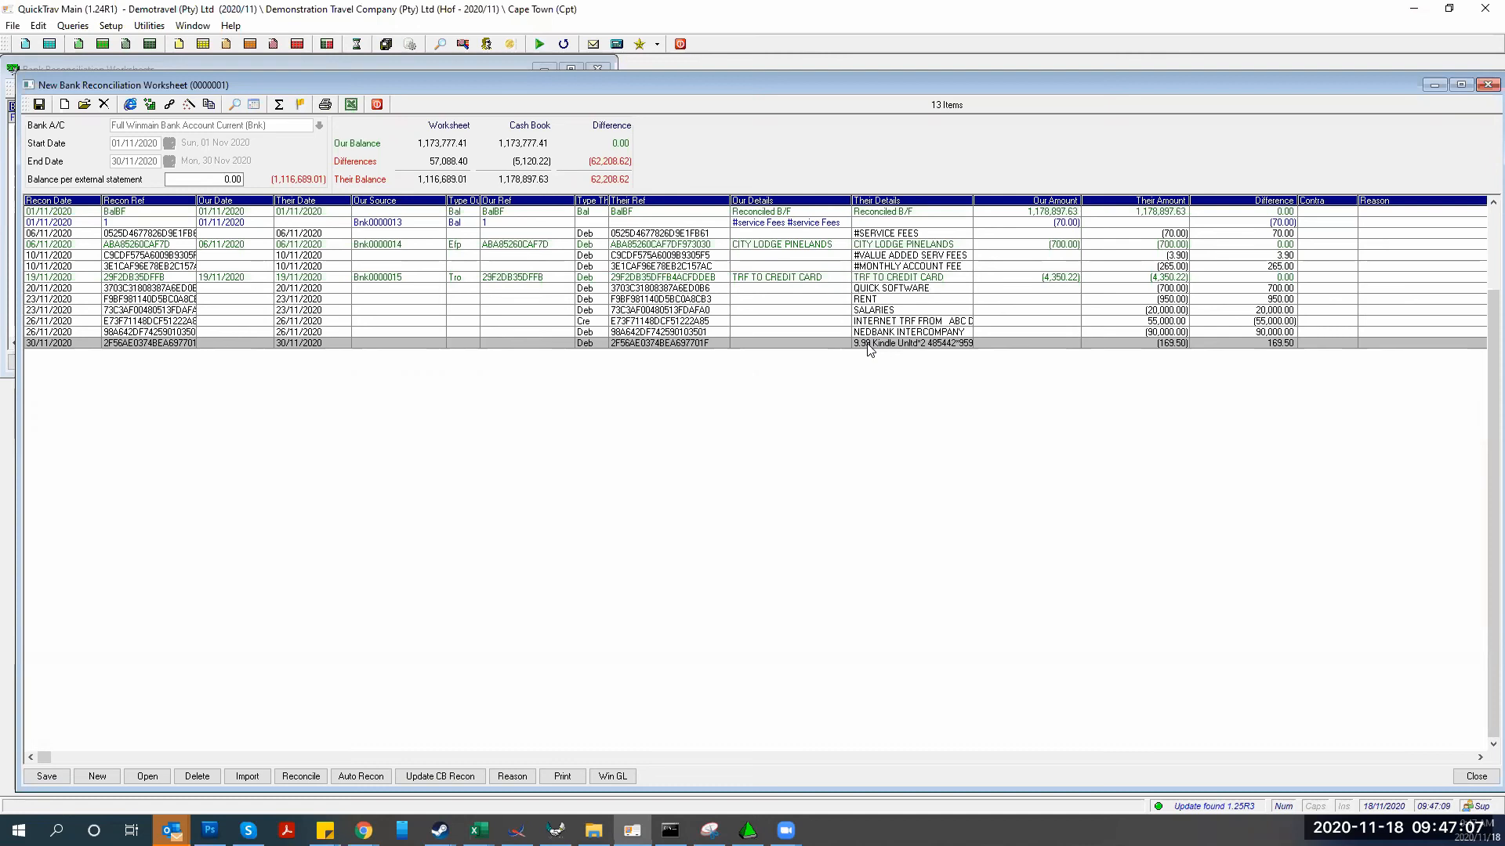
{"action": "key", "text": "Up"}
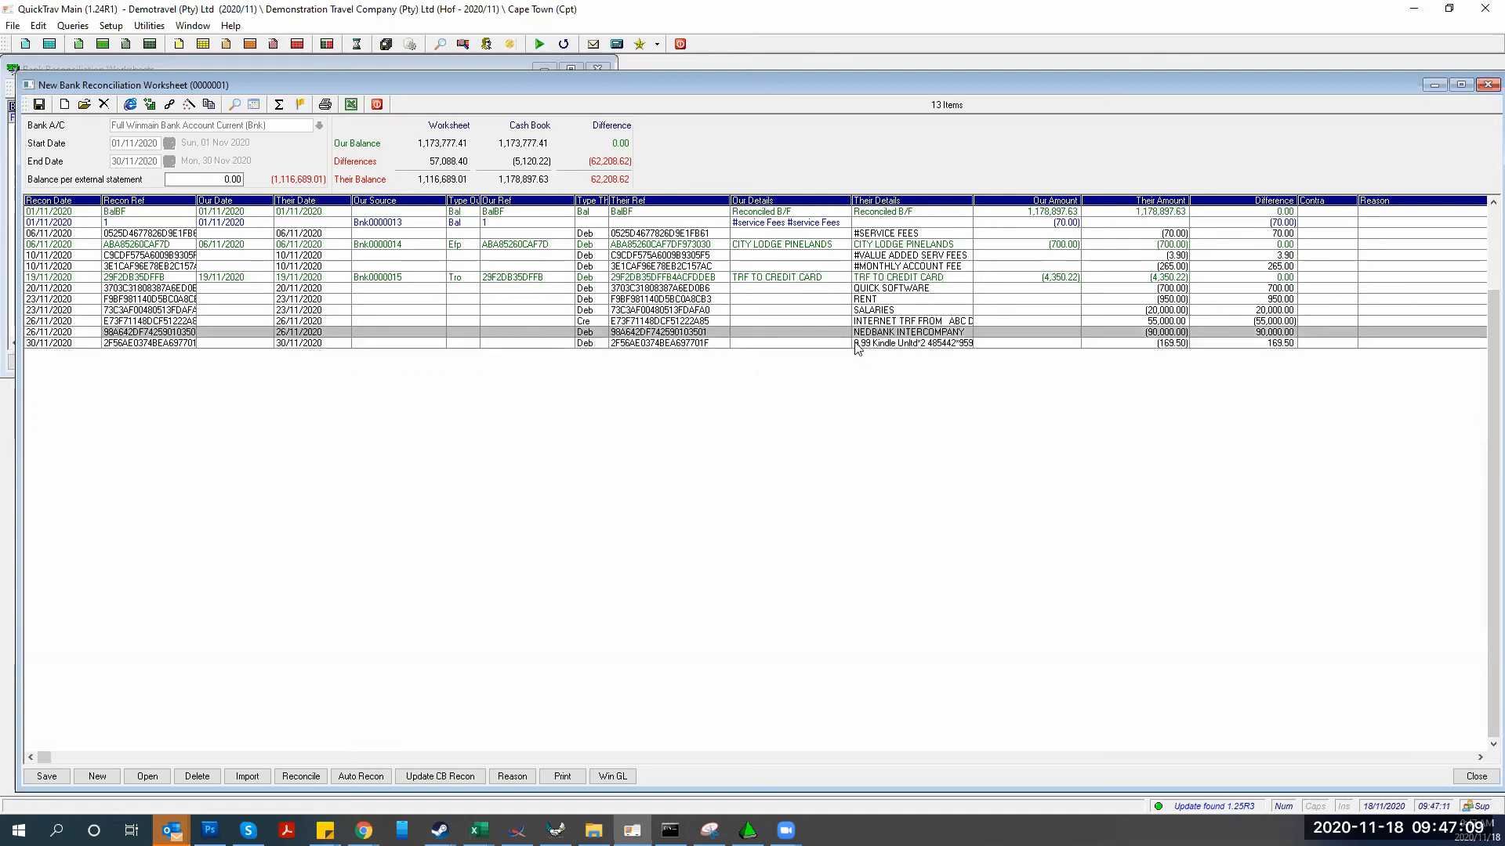
{"action": "double_click", "coordinate": [857, 345]}
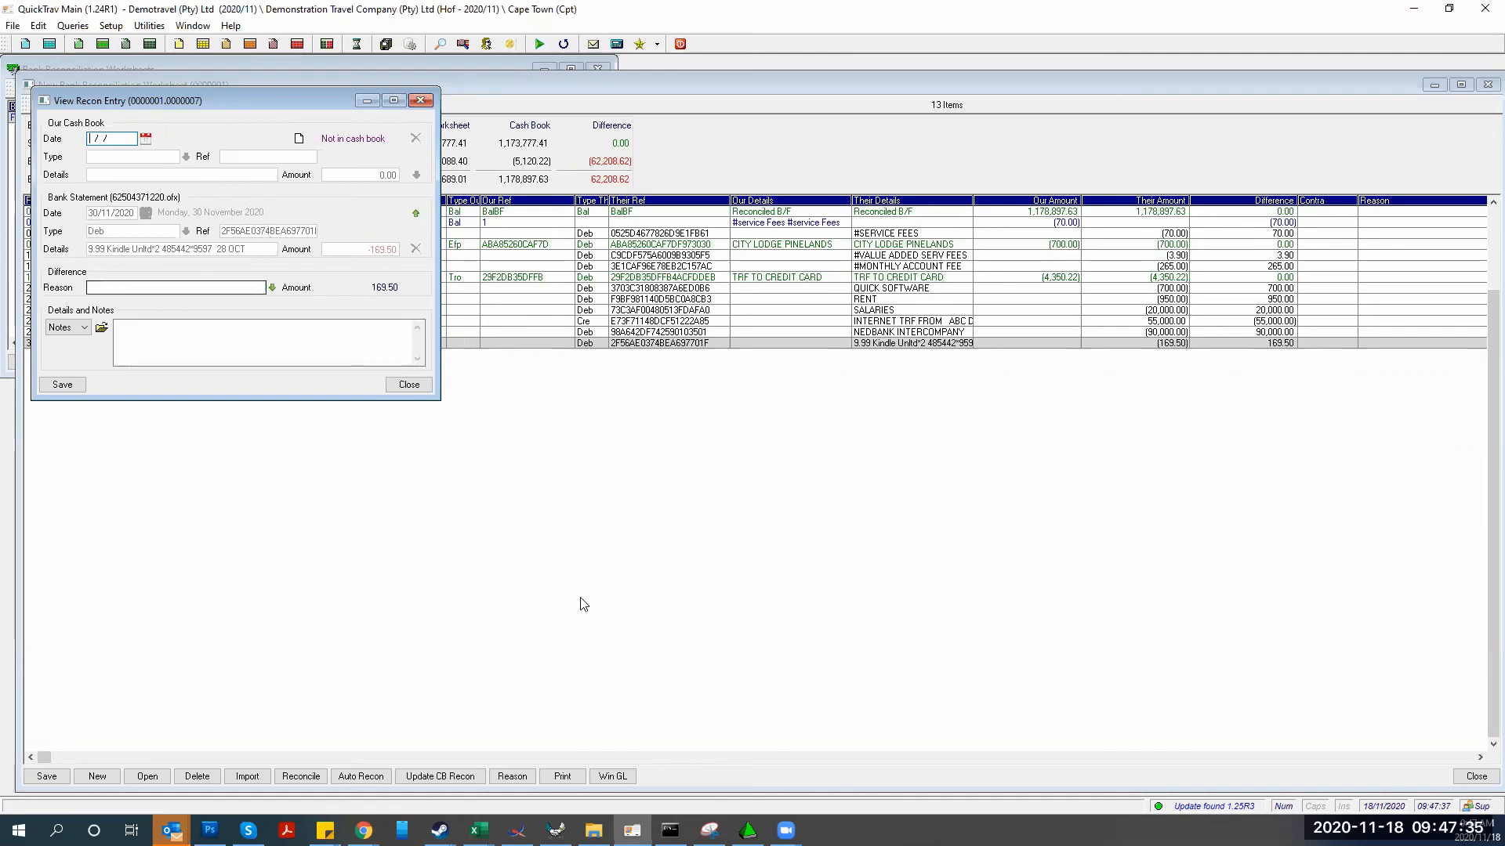
{"action": "left_click", "coordinate": [557, 829]}
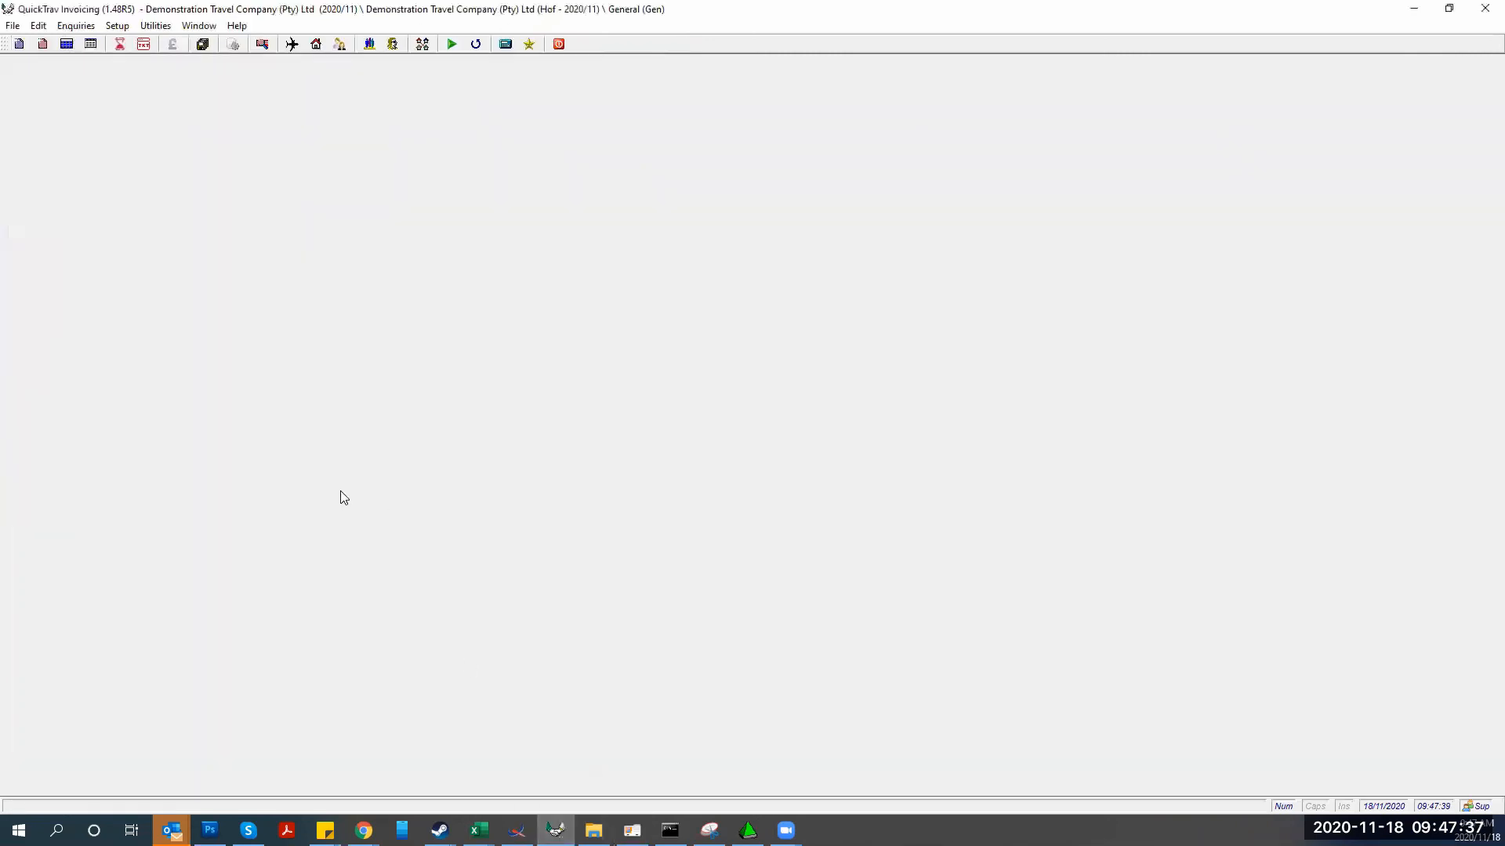
Open Setup > Receipts and Payments > Bank Statement Detail Rules to view the First National Bank rule
{"action": "left_click", "coordinate": [112, 28]}
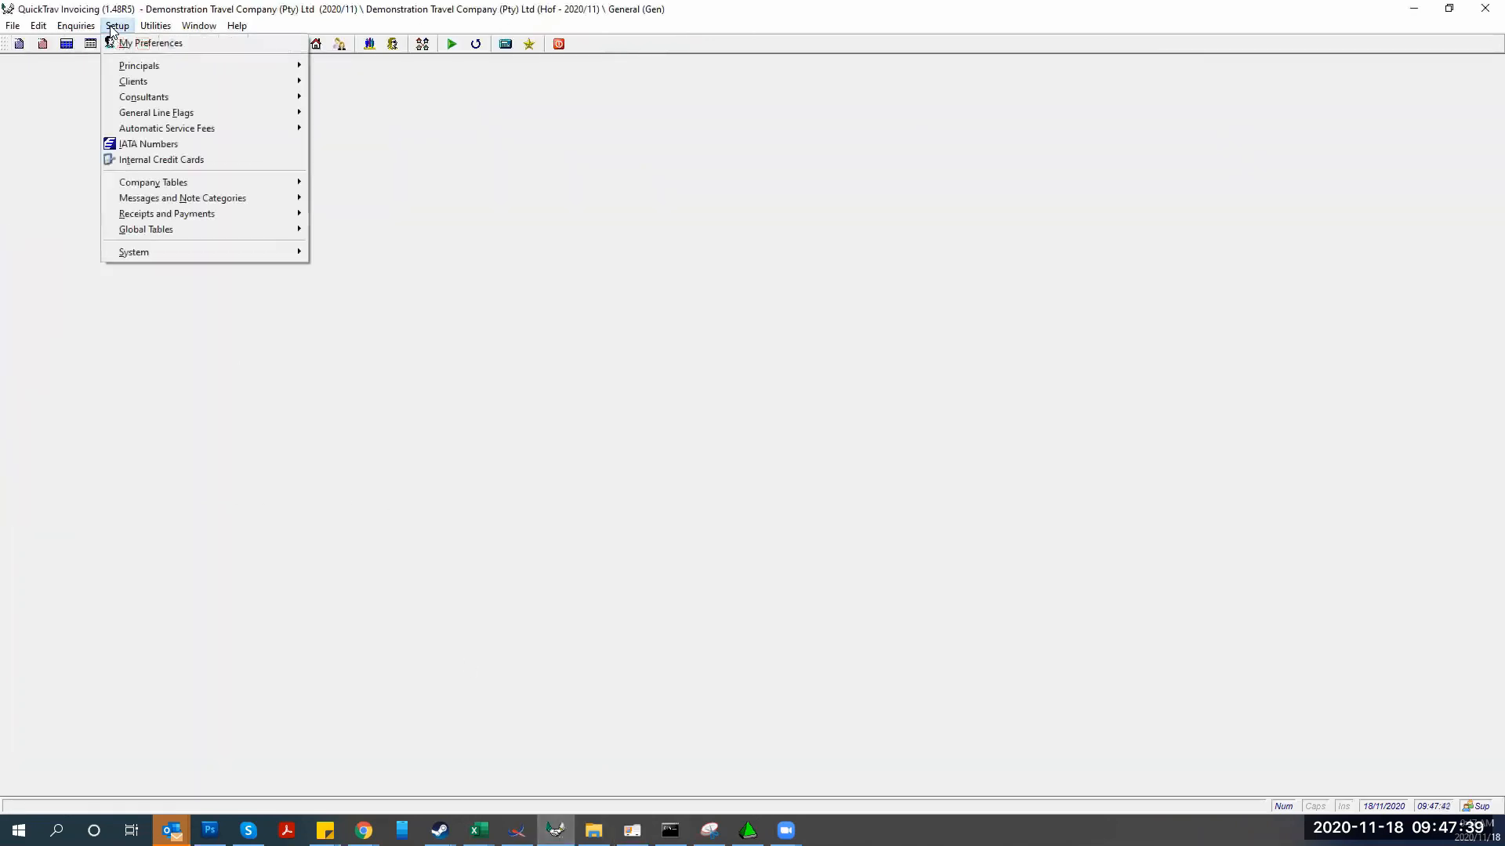
{"action": "mouse_move", "coordinate": [144, 216]}
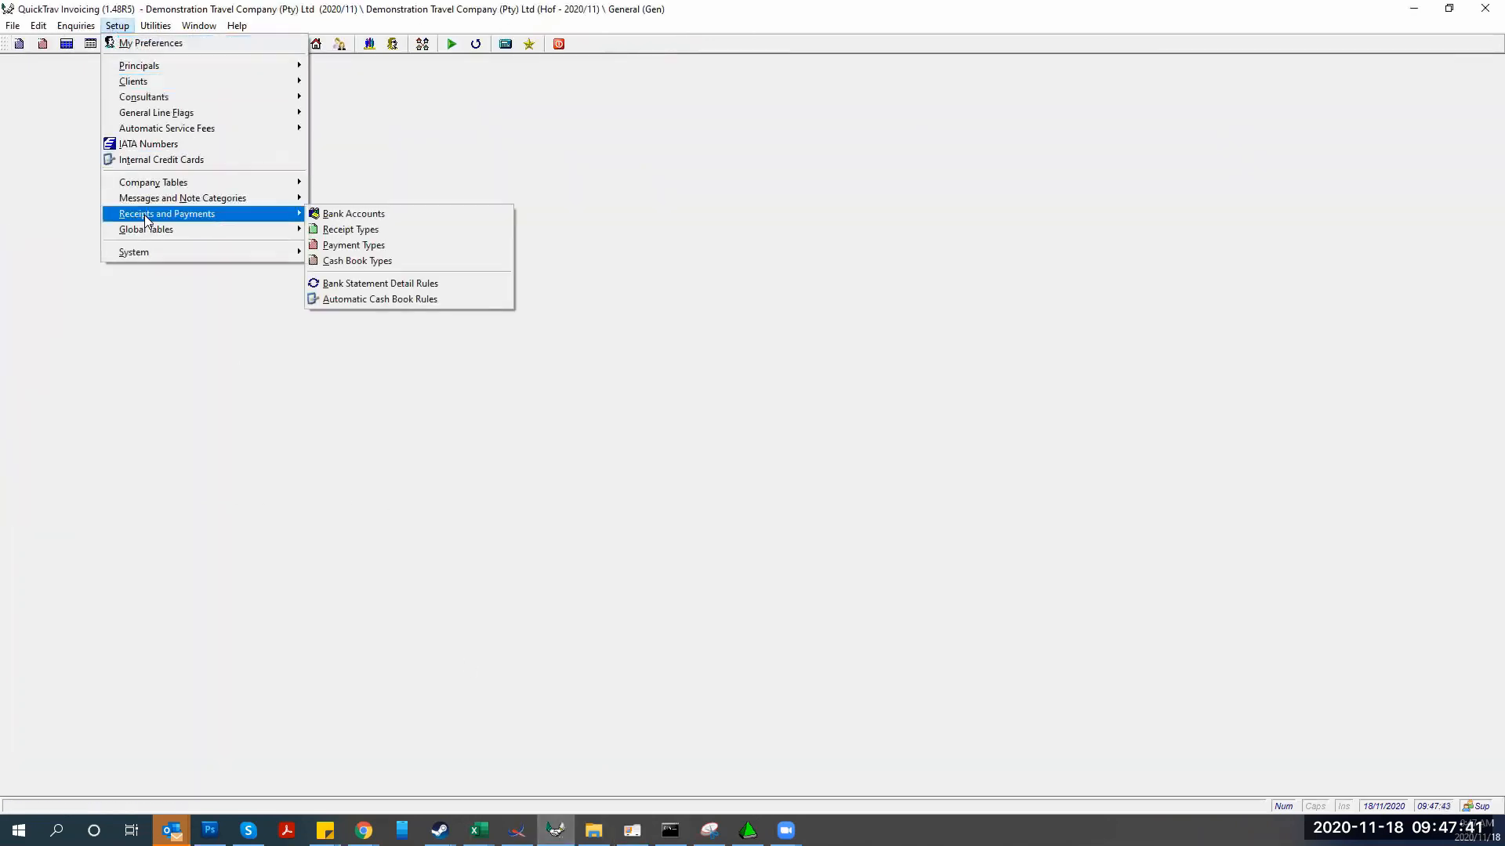
{"action": "left_click", "coordinate": [350, 284]}
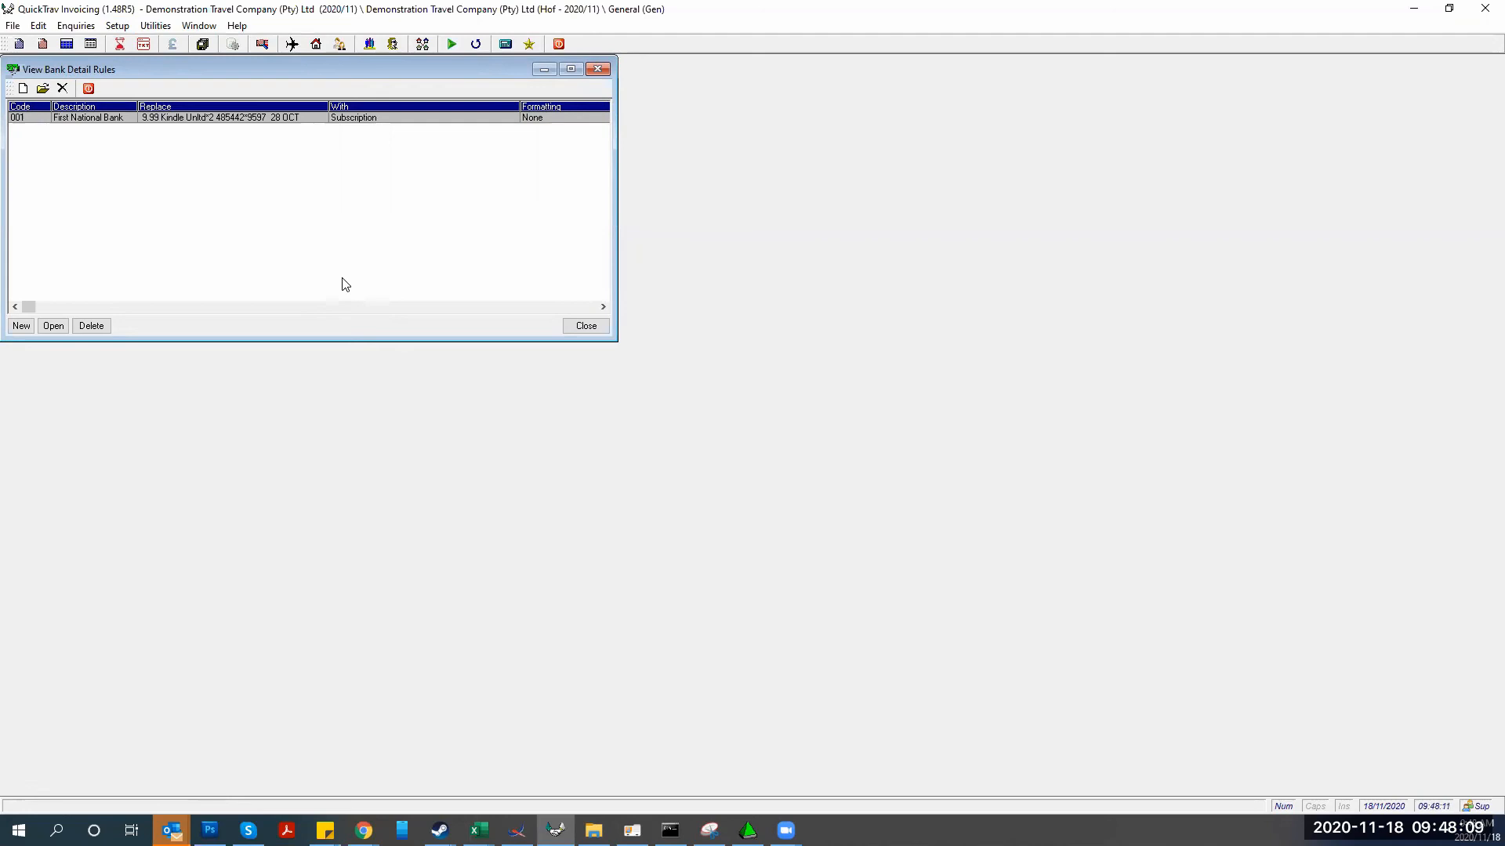
Delete '28 OCT' from the end of the First National Bank rule's Replace text and save
{"action": "double_click", "coordinate": [255, 119]}
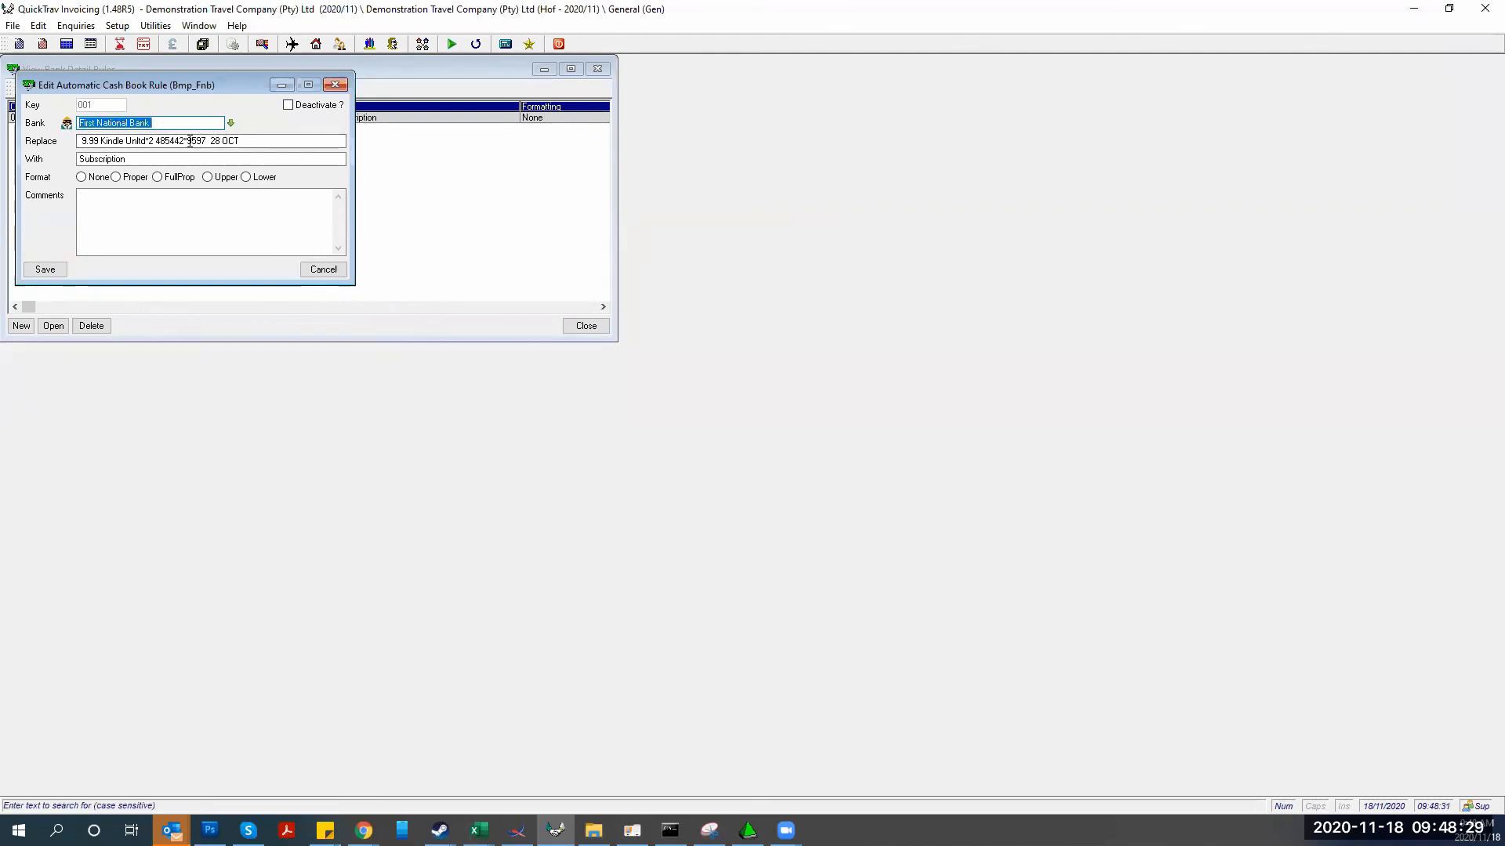
{"action": "left_click_drag", "start_coordinate": [210, 140], "coordinate": [255, 141]}
{"action": "key", "text": "BackSpace"}
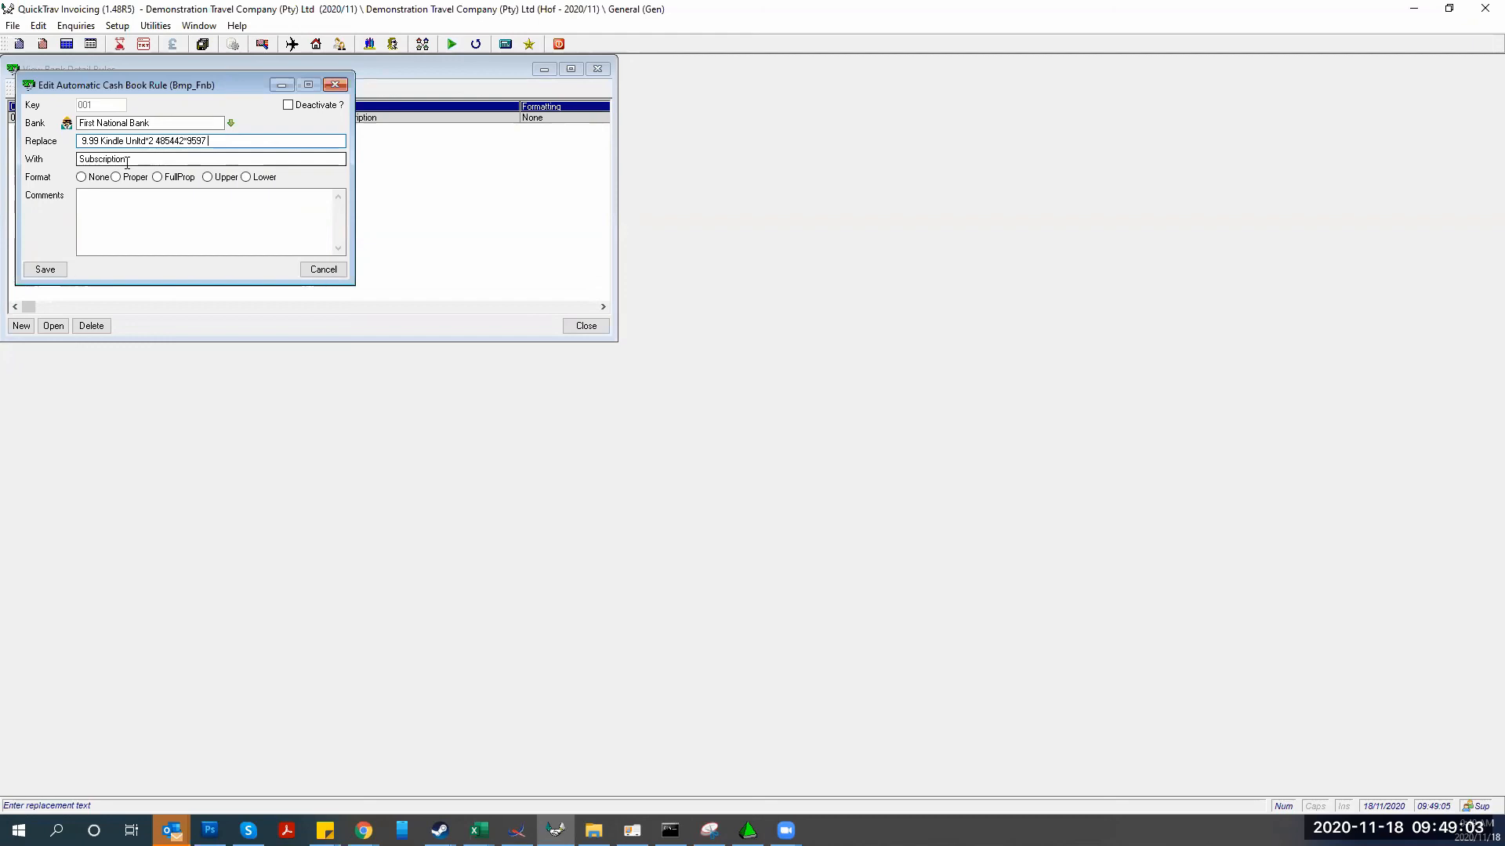
{"action": "left_click", "coordinate": [45, 270]}
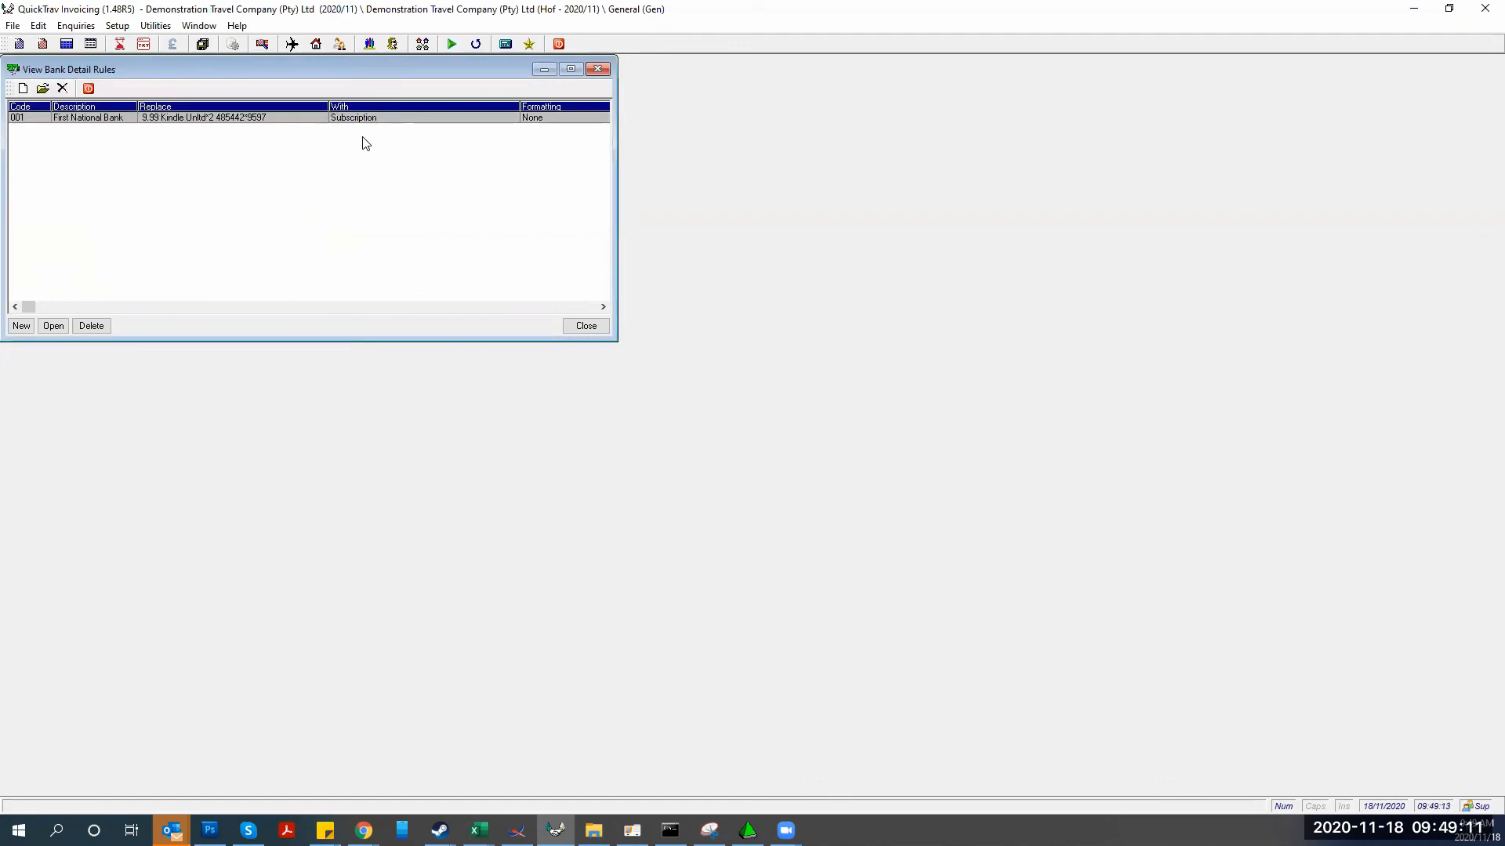
Match the 169.50 Kindle debit to a Transfer Out 'Subscription 28 OCT' entry and save the recon entry
{"action": "left_click", "coordinate": [632, 830]}
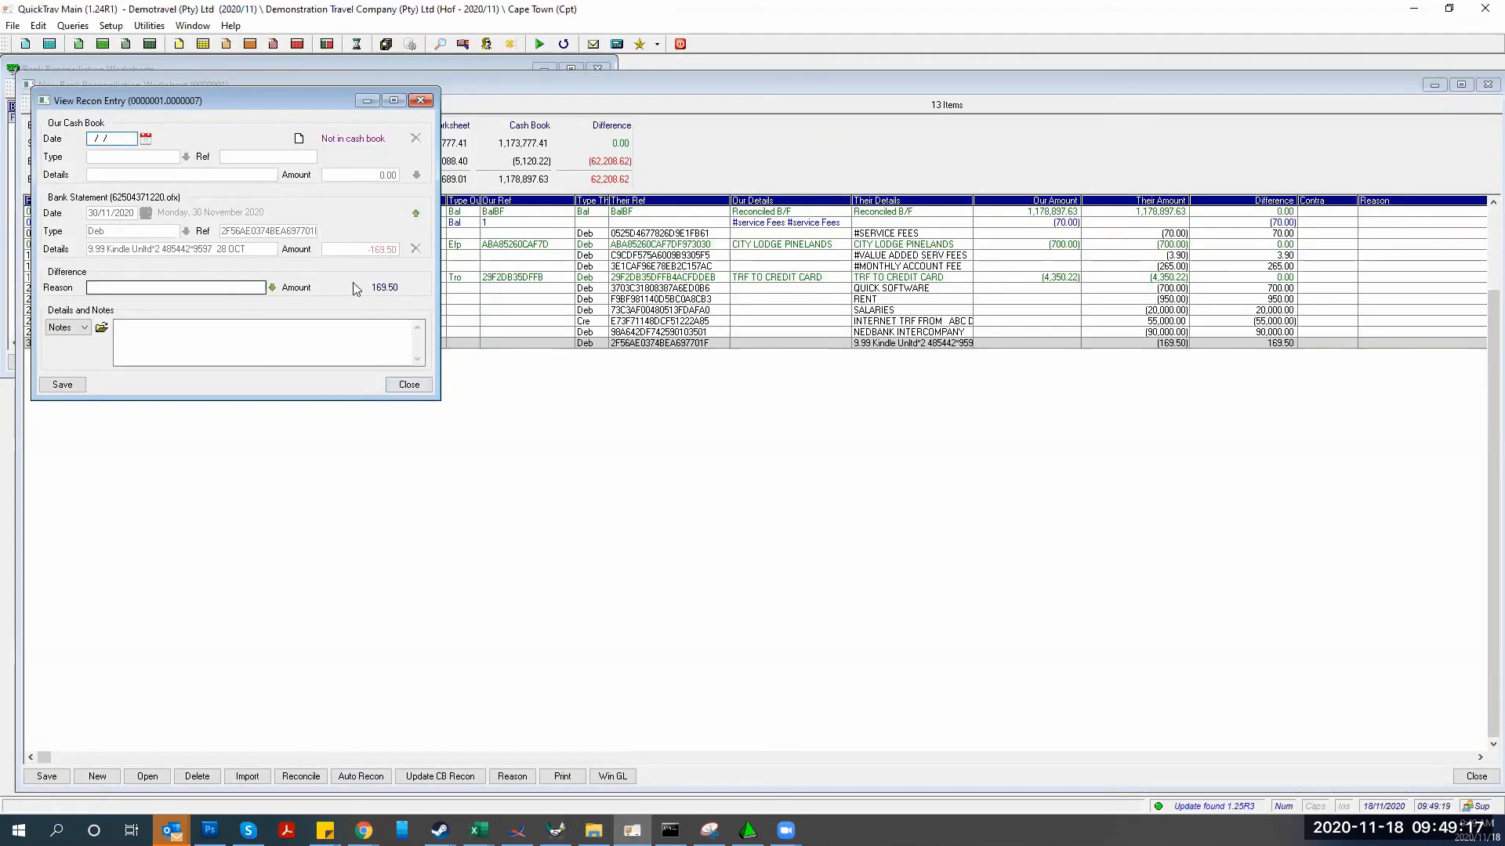
{"action": "left_click", "coordinate": [415, 216]}
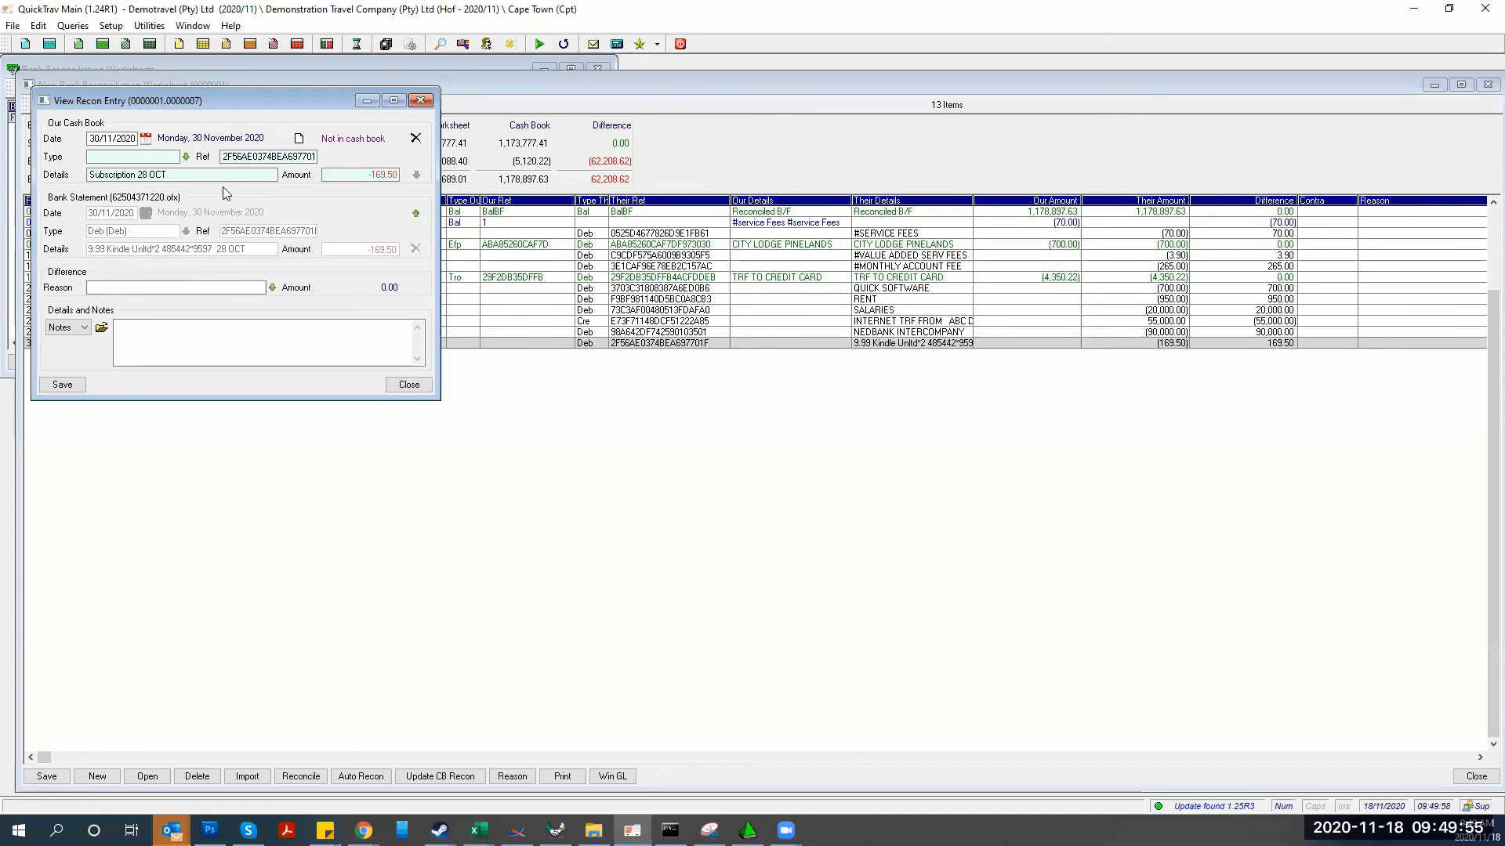
{"action": "left_click", "coordinate": [187, 157]}
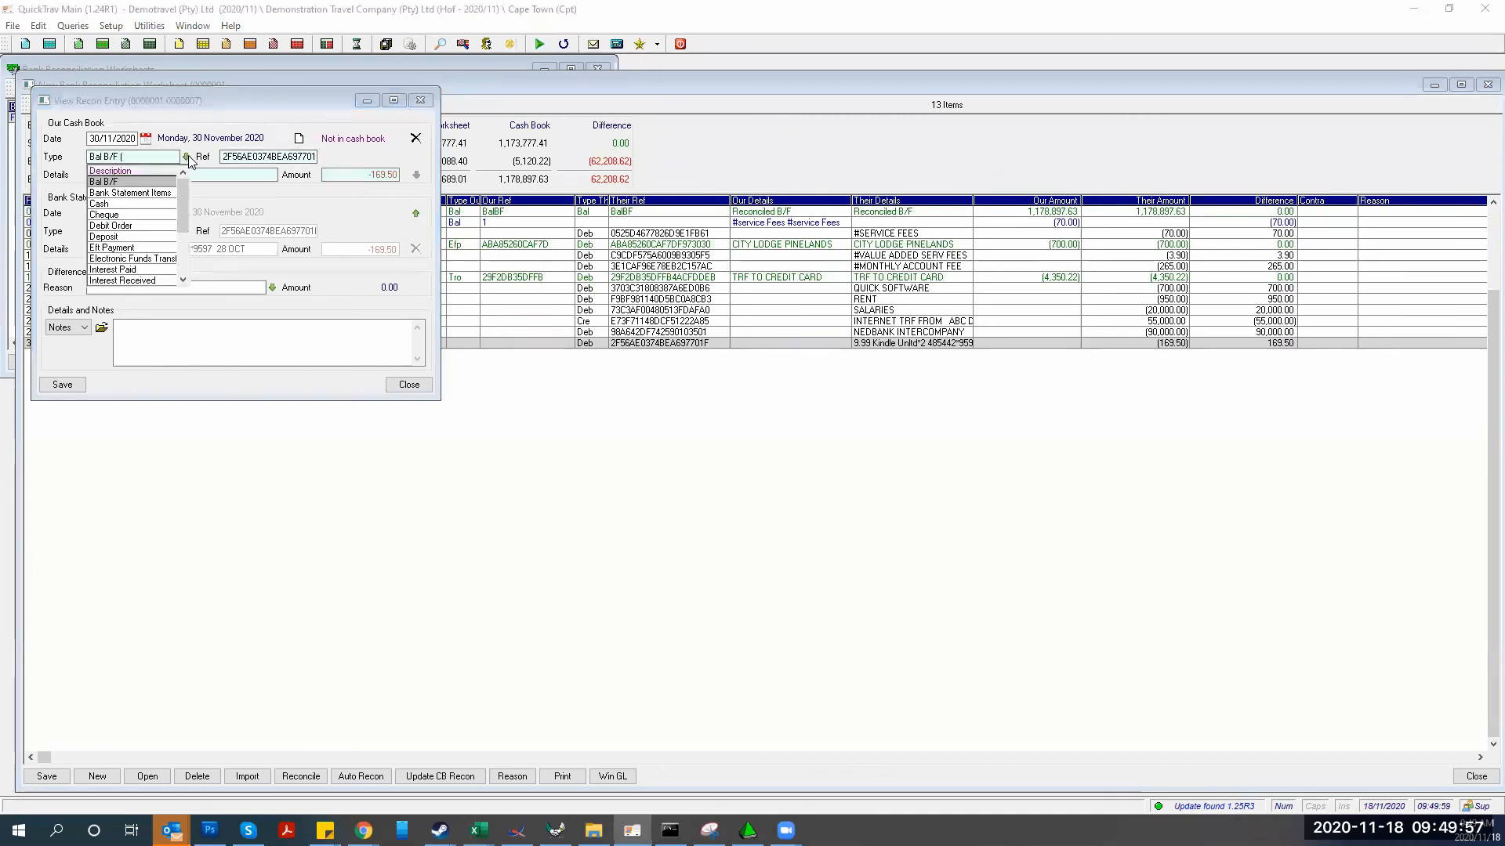
{"action": "left_click_drag", "start_coordinate": [184, 214], "coordinate": [183, 277]}
{"action": "left_click", "coordinate": [128, 281]}
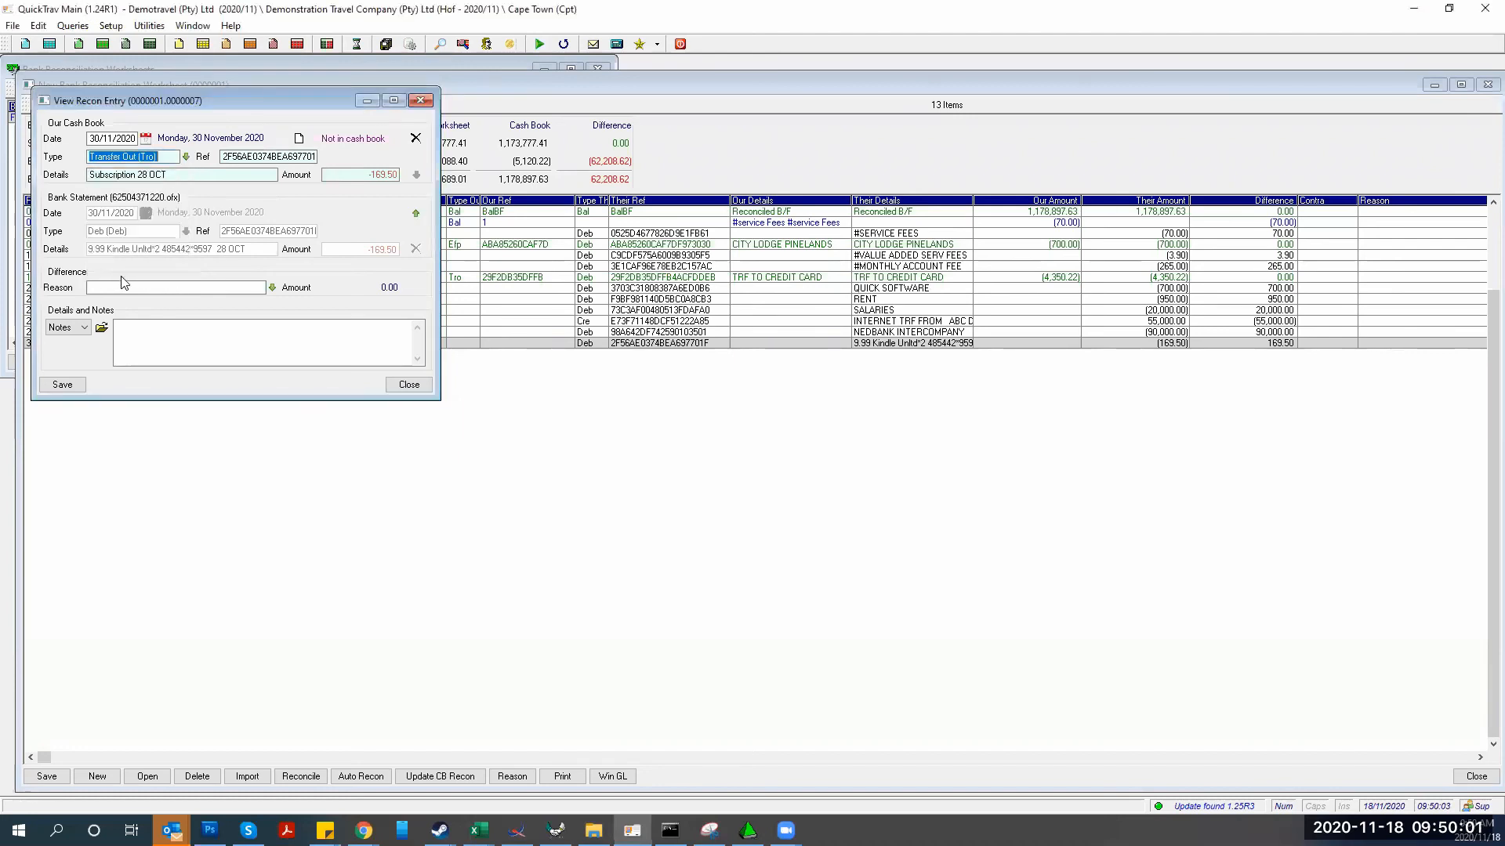
{"action": "left_click", "coordinate": [300, 139]}
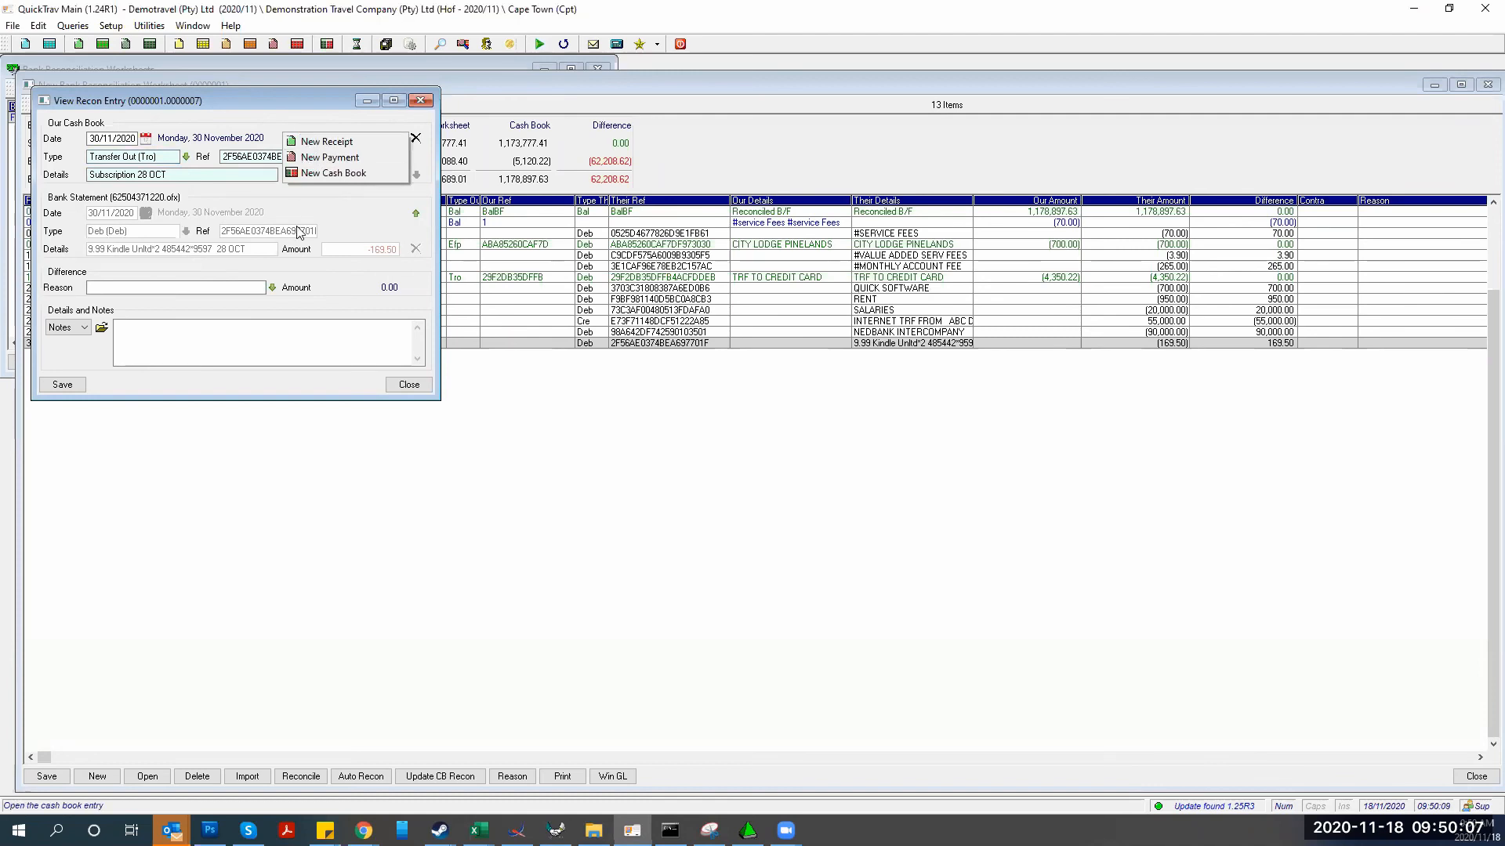
{"action": "left_click", "coordinate": [270, 197]}
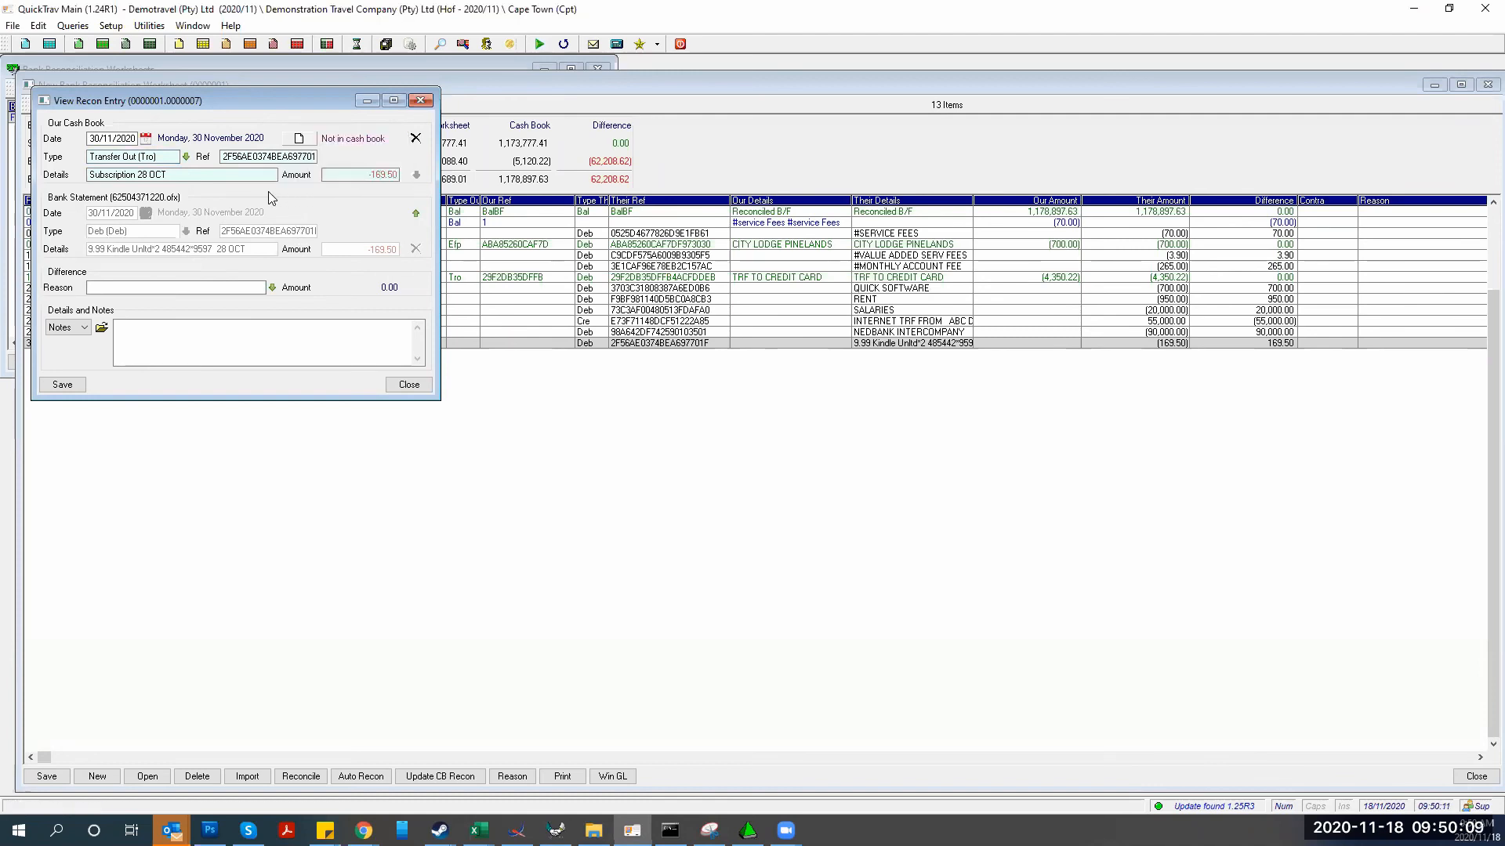
{"action": "left_click", "coordinate": [62, 384]}
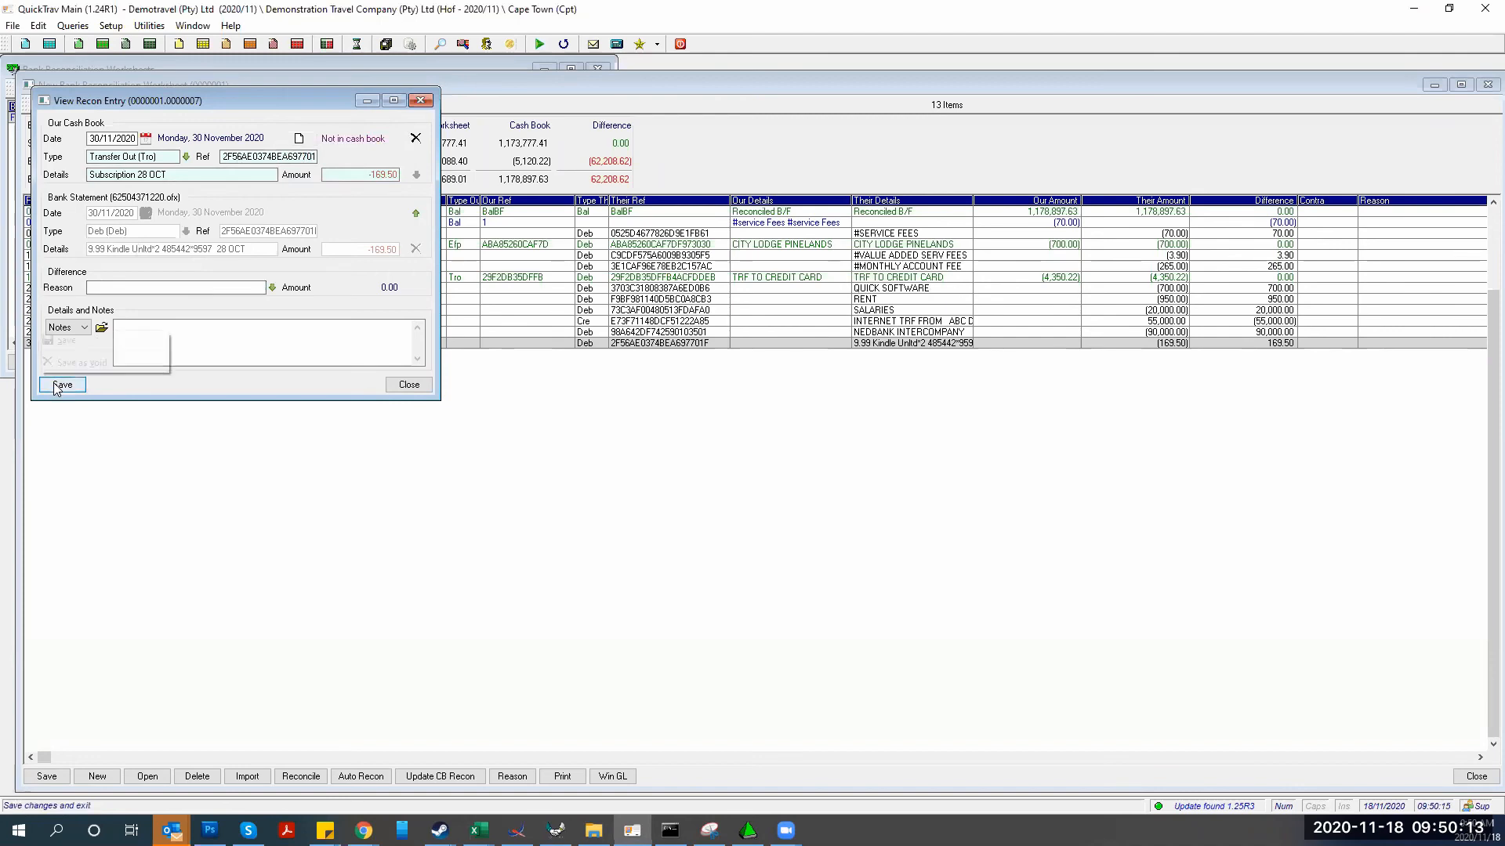
{"action": "left_click", "coordinate": [61, 342]}
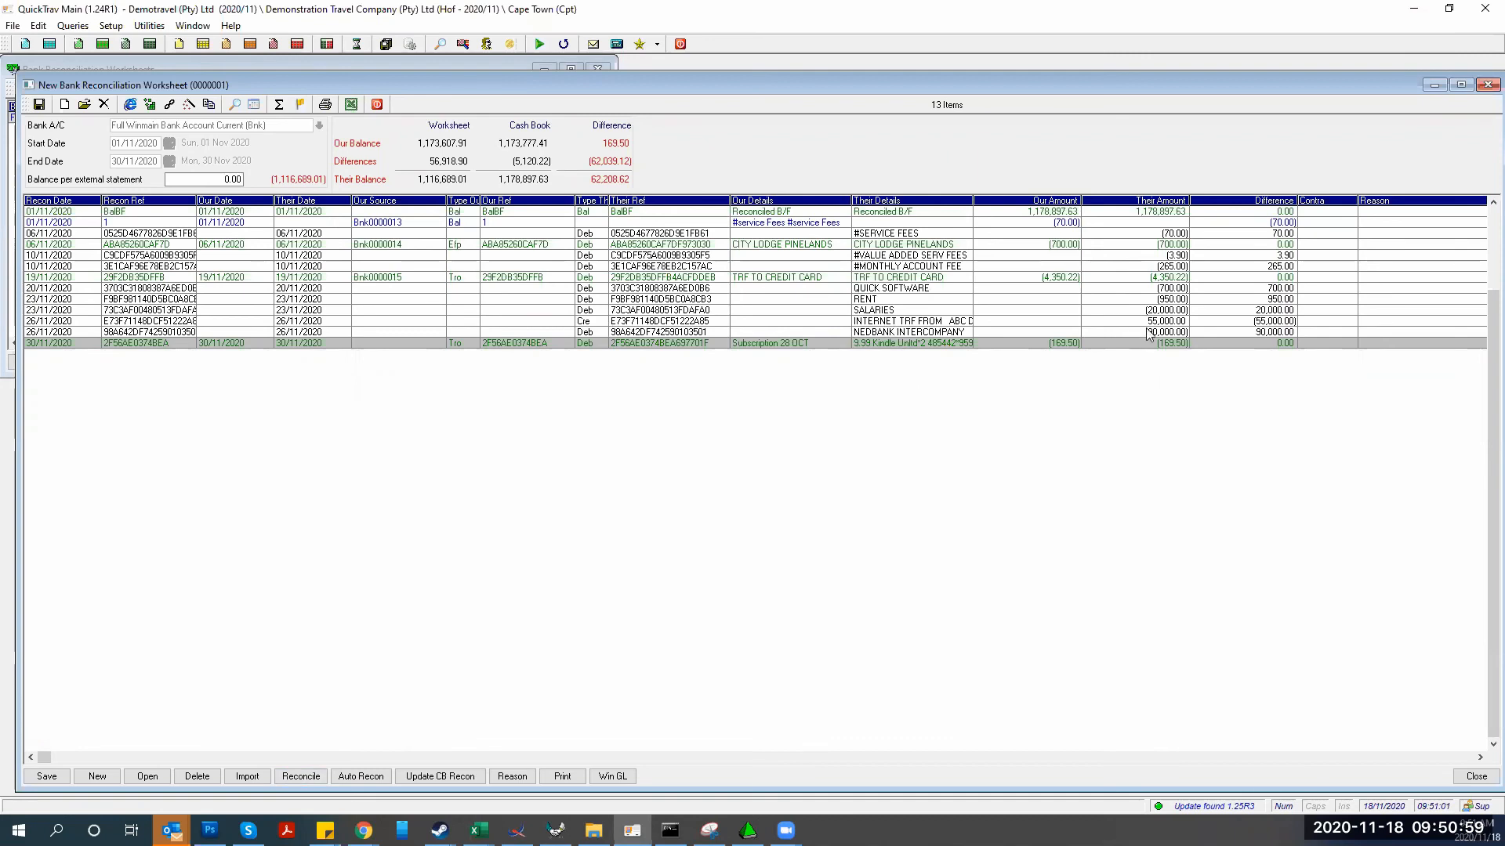
Start a new receipt dated 26/11/2020, reference St11-035, type Direct Deposit
{"action": "left_click", "coordinate": [79, 44]}
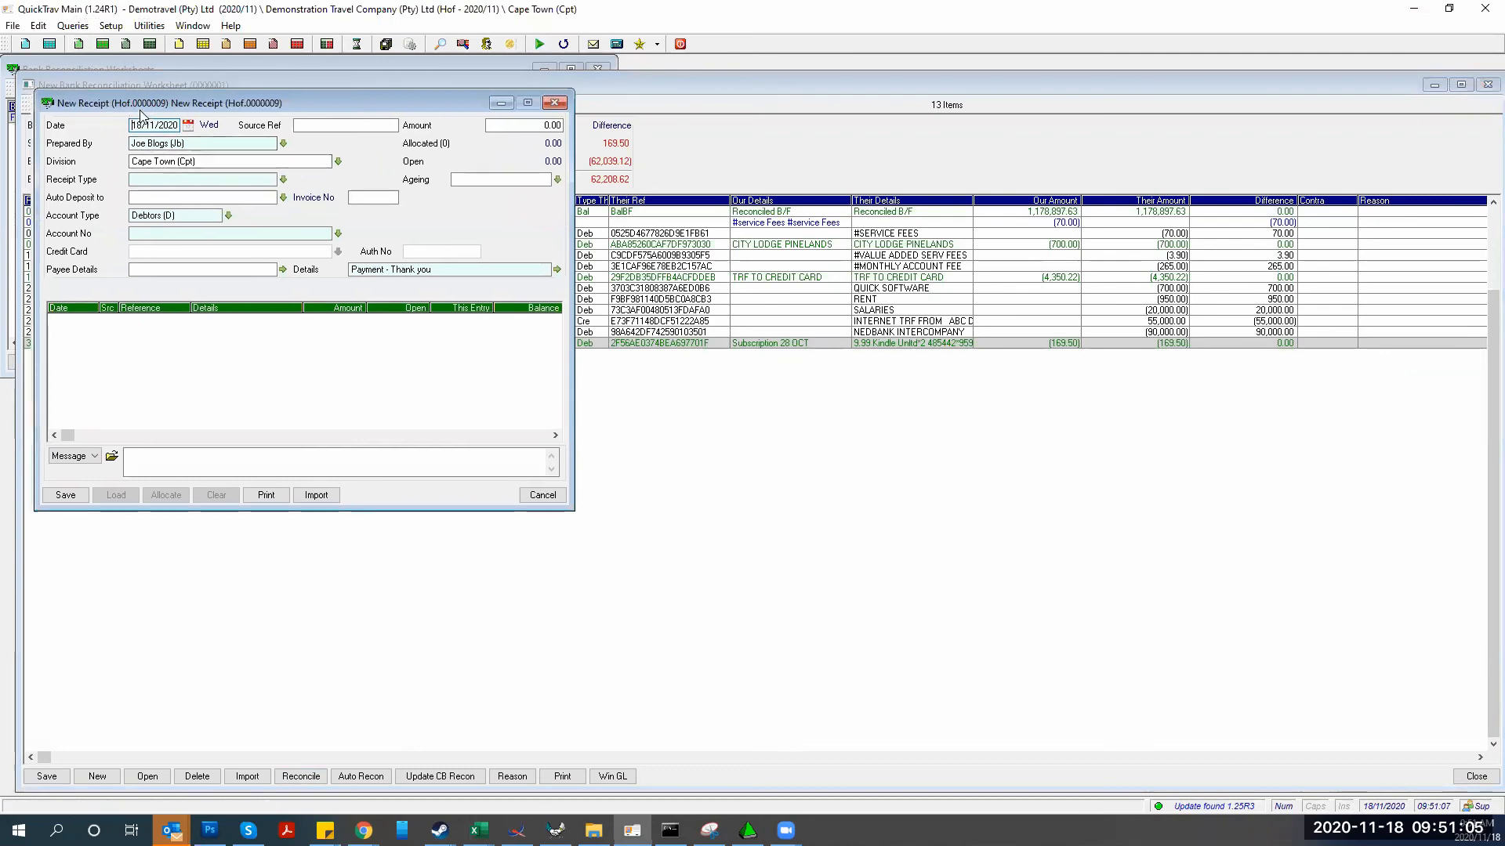
{"action": "left_click_drag", "start_coordinate": [140, 109], "coordinate": [625, 337]}
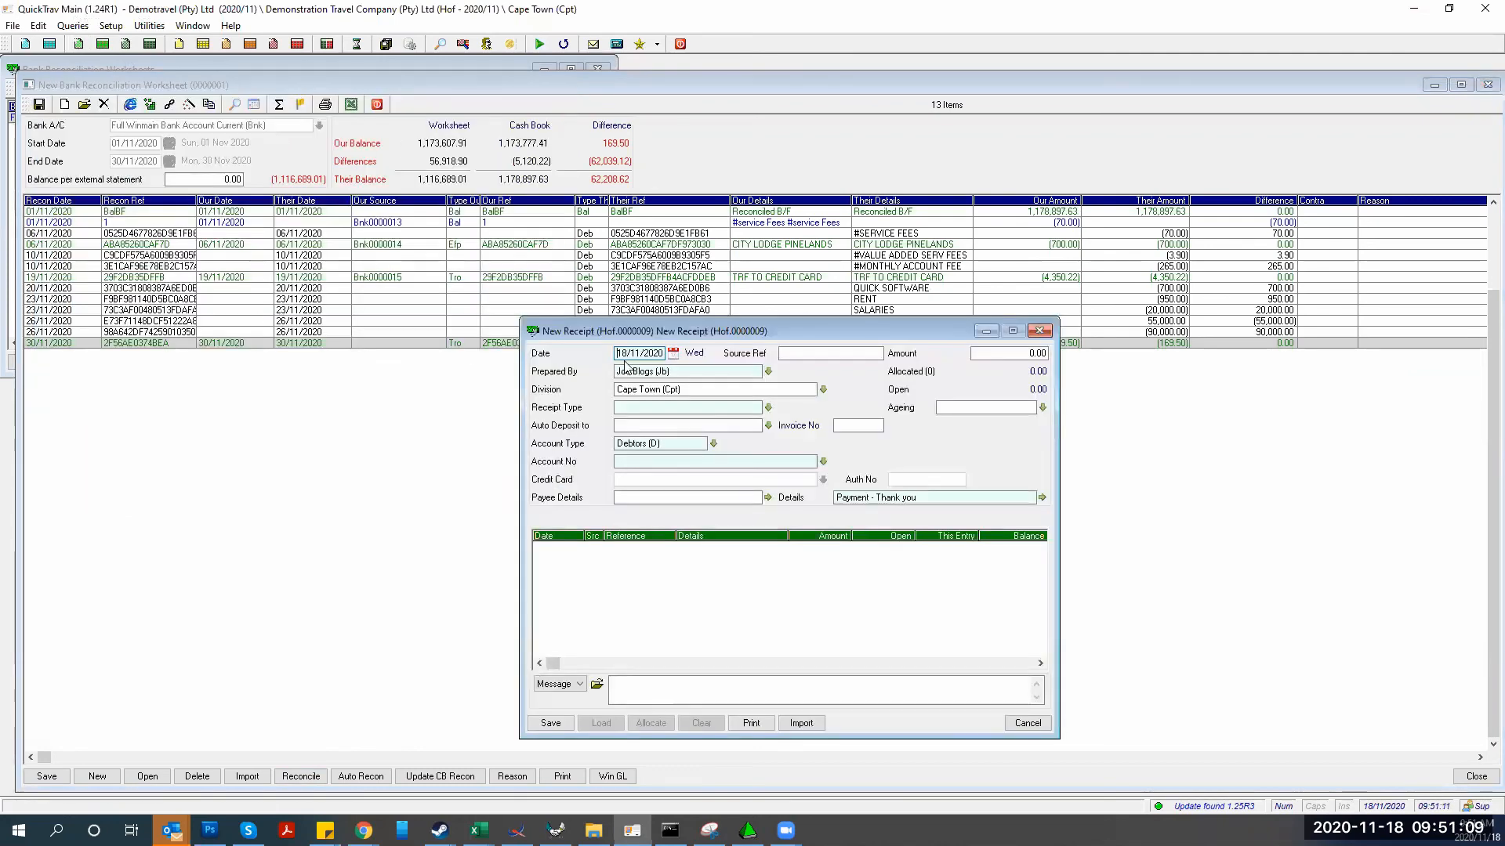
{"action": "type", "text": "26"}
{"action": "key", "text": "Tab"}
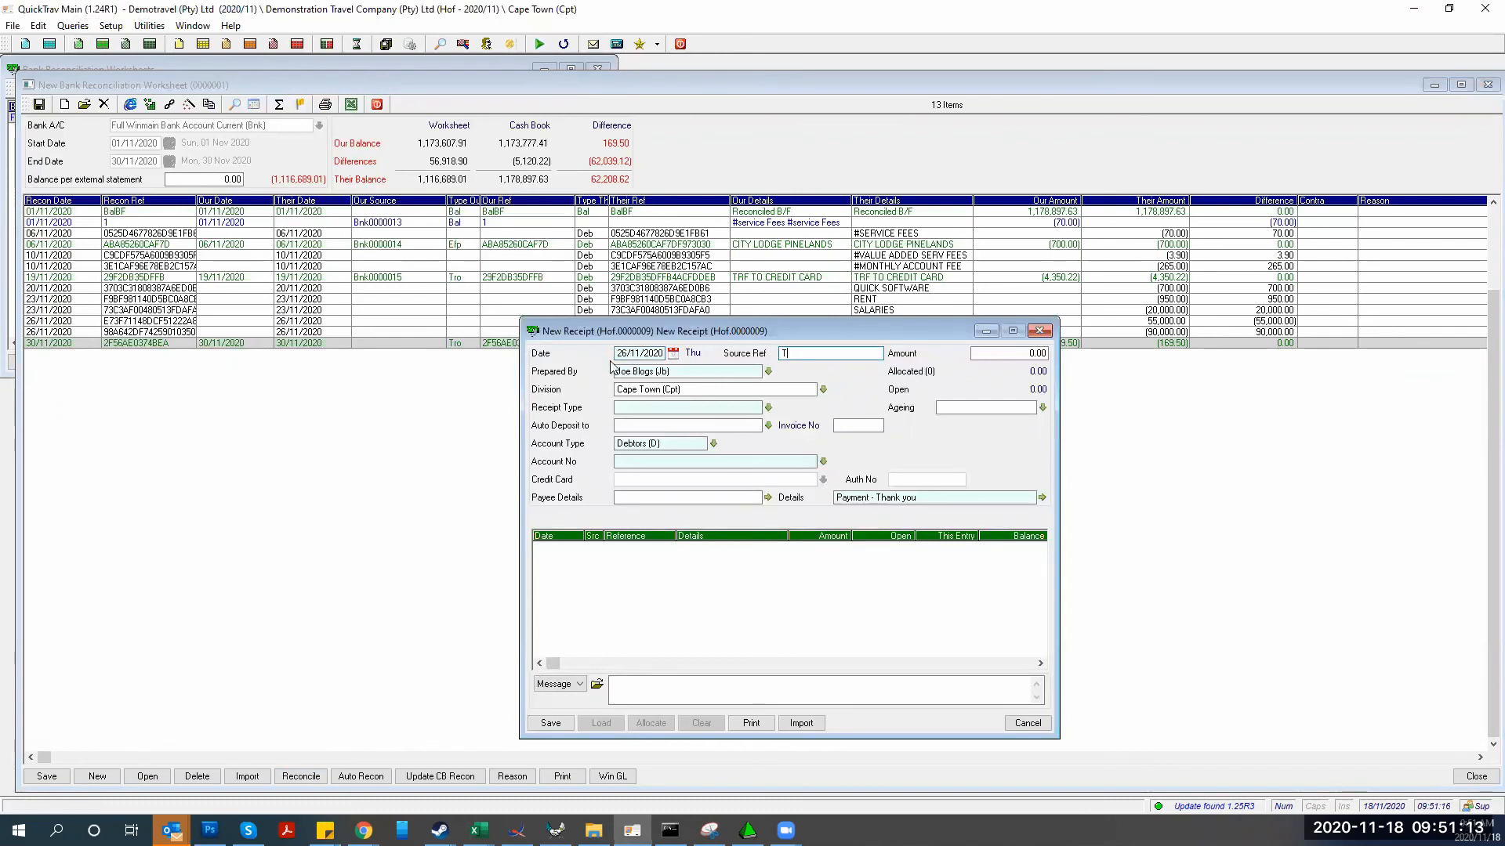
{"action": "type", "text": "St11-035"}
{"action": "left_click", "coordinate": [620, 406]}
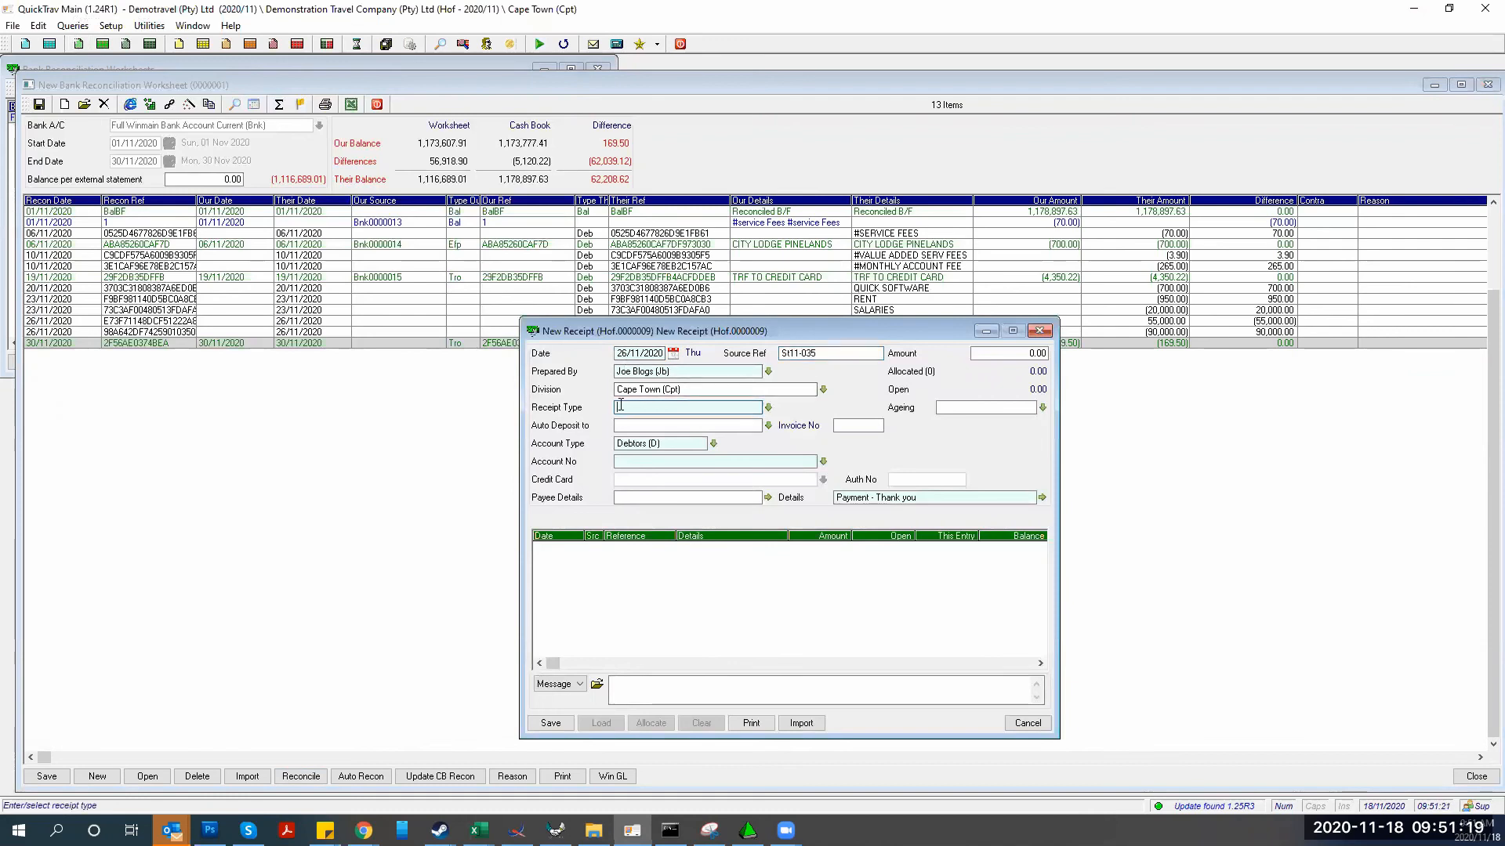
{"action": "type", "text": "d: Dire"}
{"action": "key", "text": "Return"}
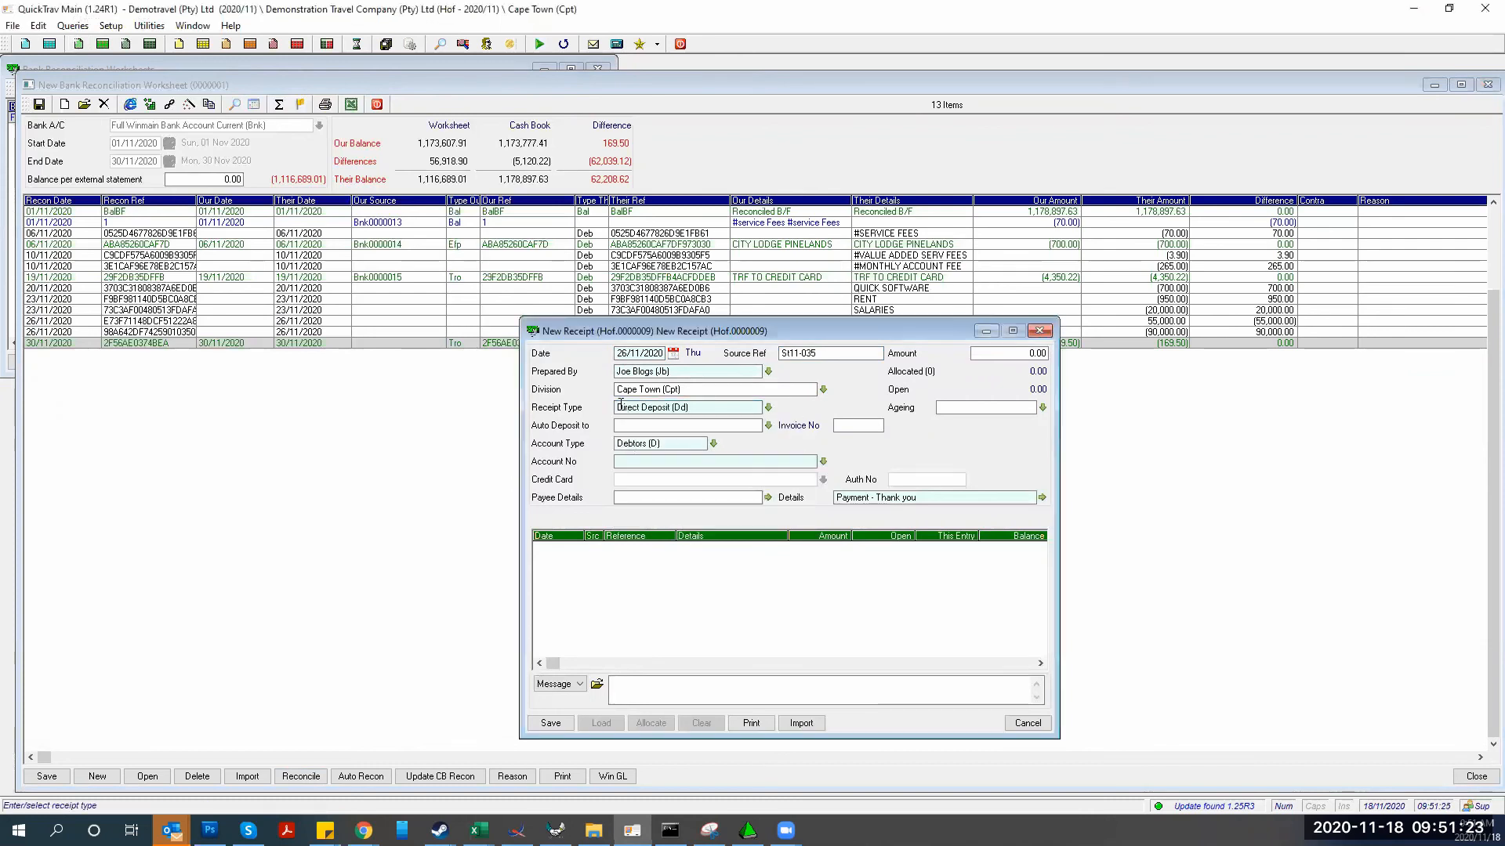
Deposit into Full Winmain Bank Account from the Abc Trading debtor account, amount 55,000.00
{"action": "left_click", "coordinate": [770, 425]}
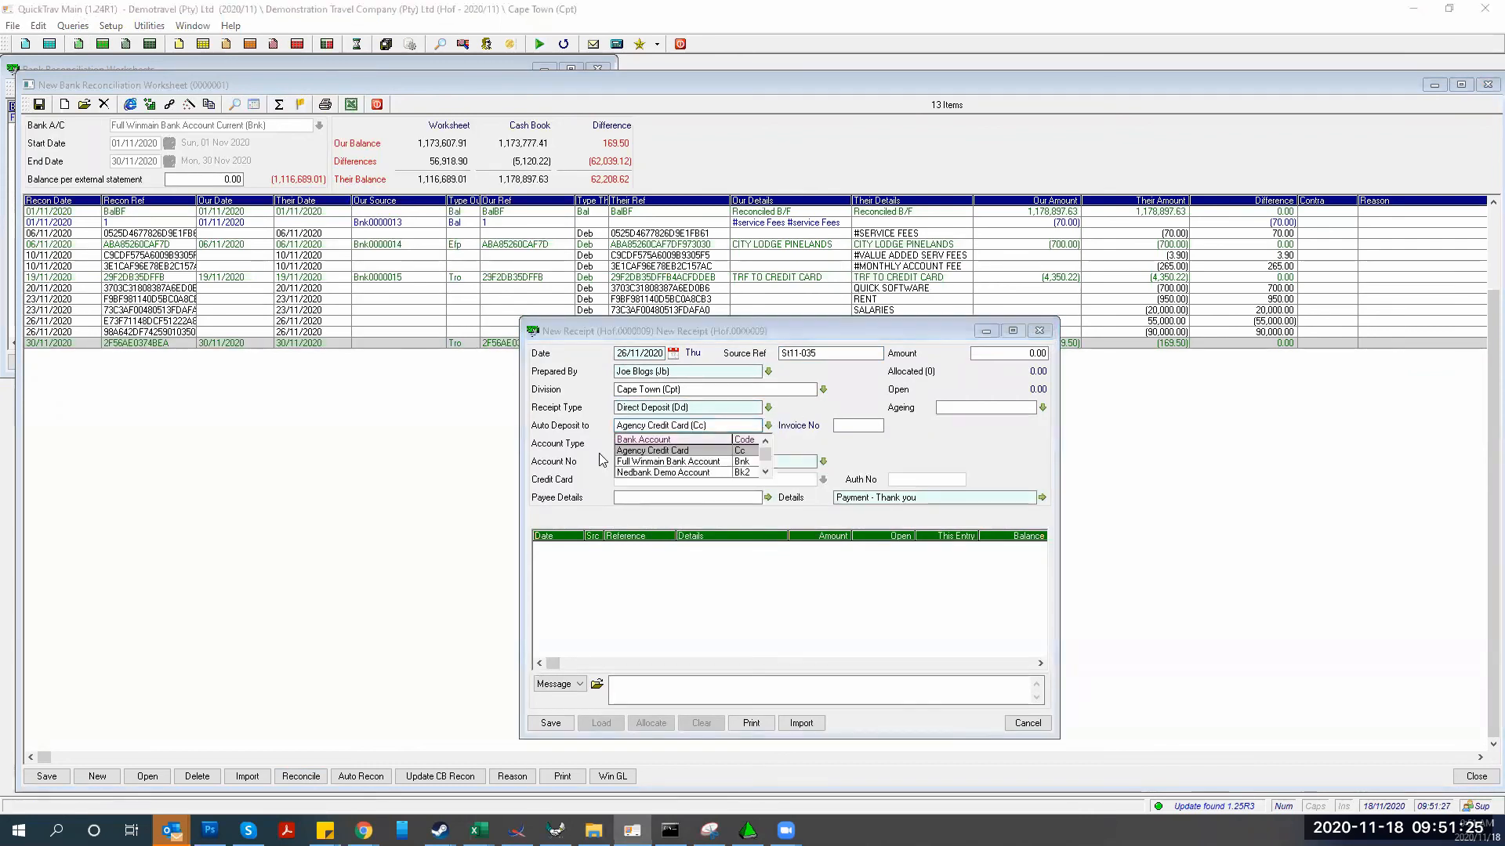
{"action": "key", "text": "Return"}
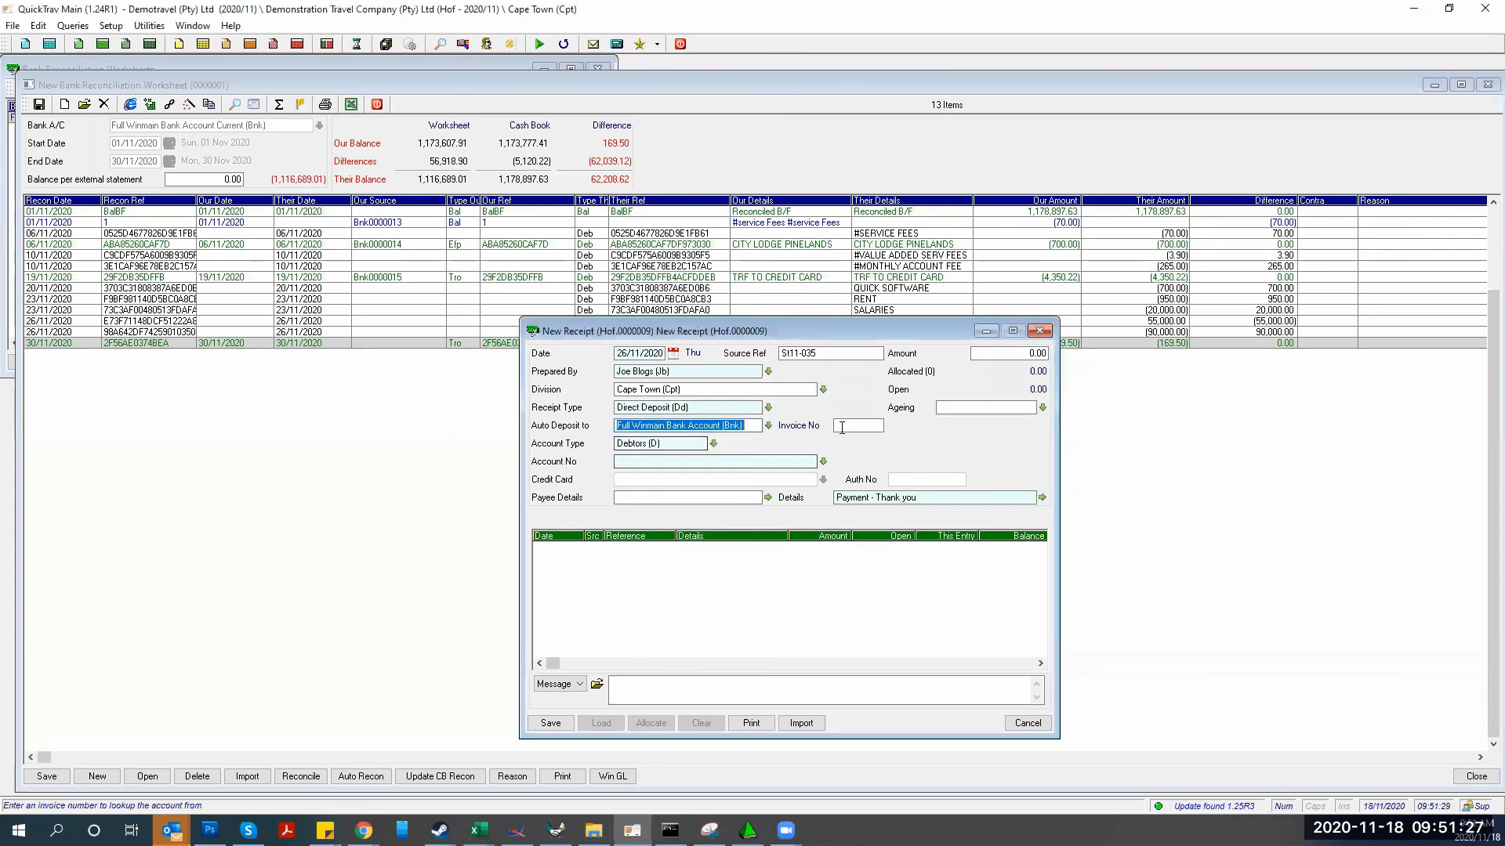
{"action": "left_click", "coordinate": [648, 460]}
{"action": "type", "text": "d1"}
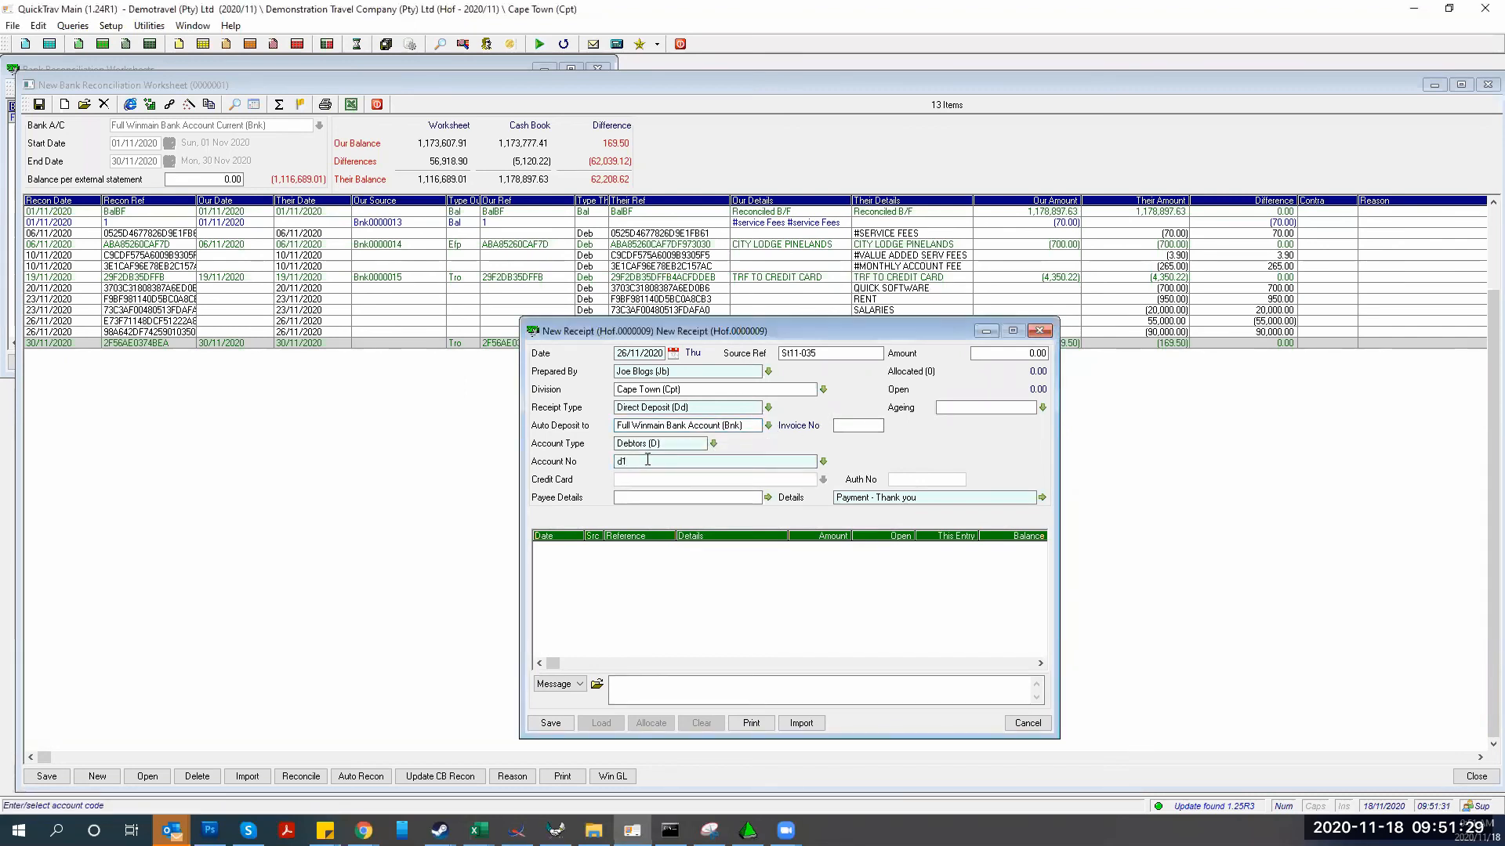
{"action": "key", "text": "Return"}
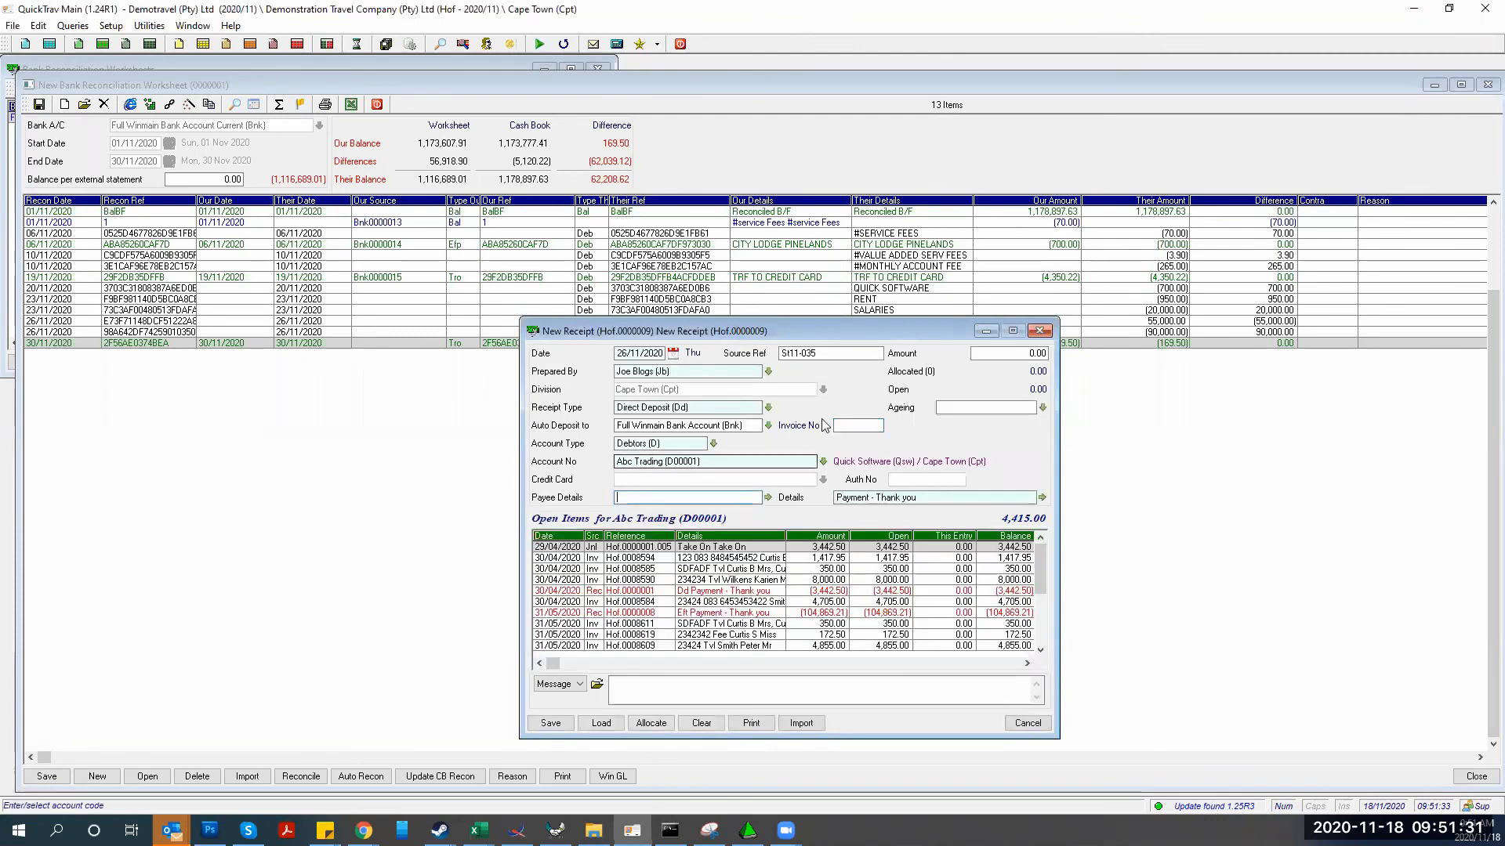
{"action": "left_click", "coordinate": [712, 460]}
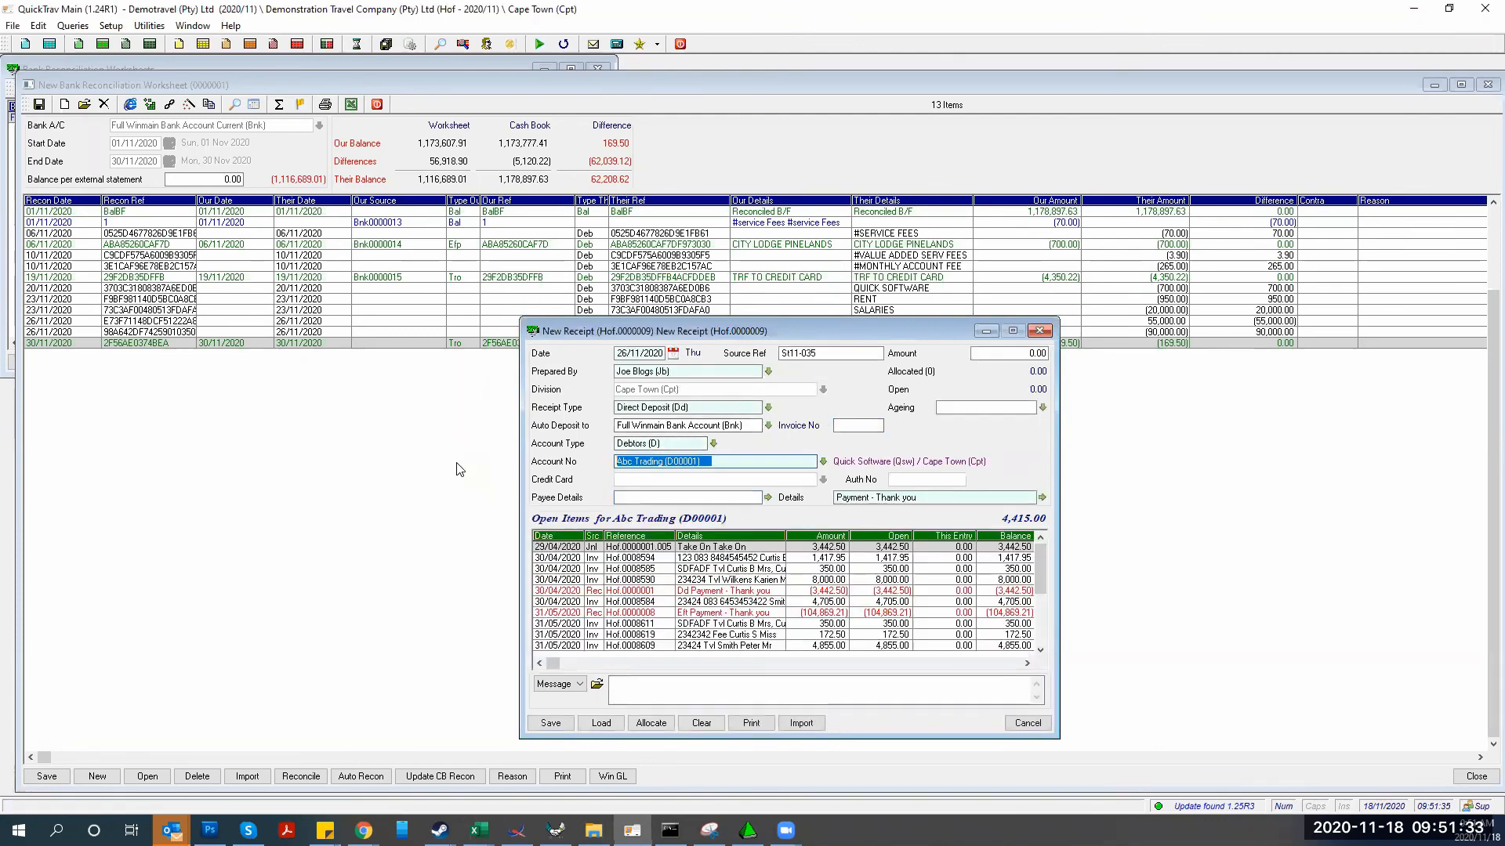
{"action": "left_click", "coordinate": [997, 351]}
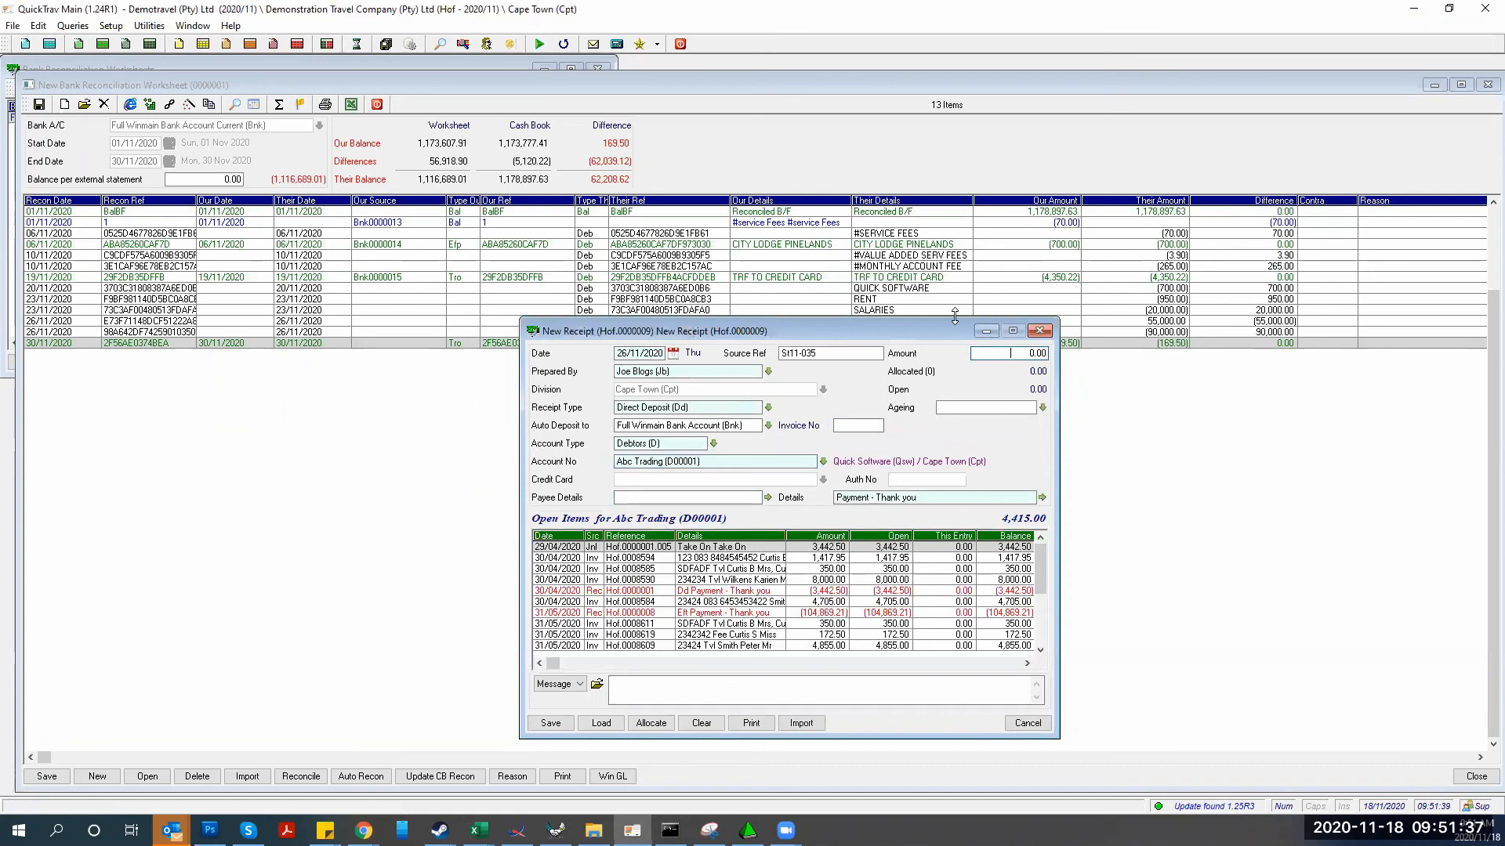
{"action": "type", "text": "55000"}
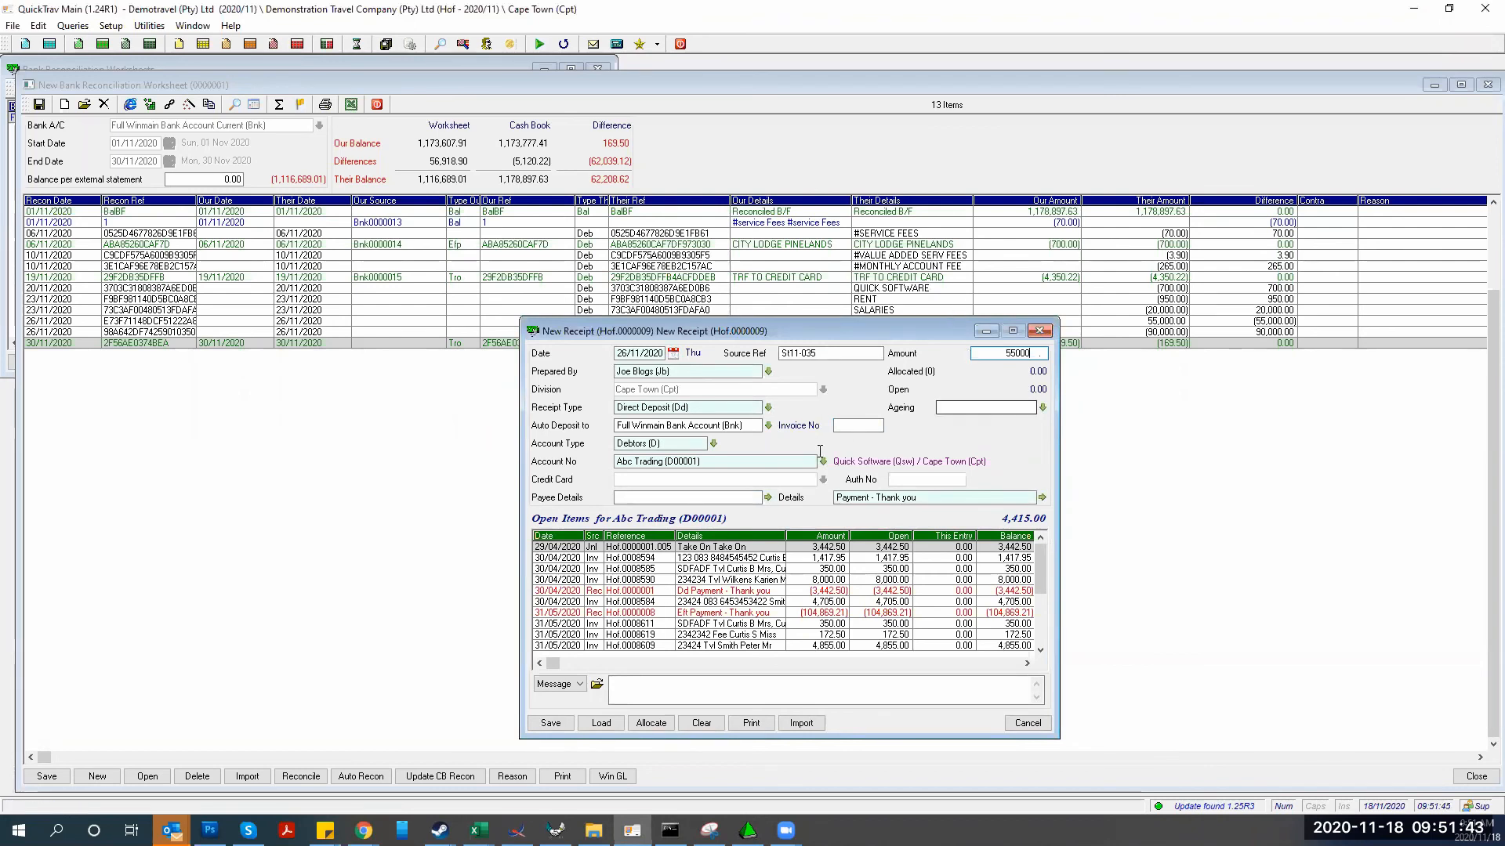
{"action": "left_click", "coordinate": [706, 496]}
{"action": "key", "text": "Tab"}
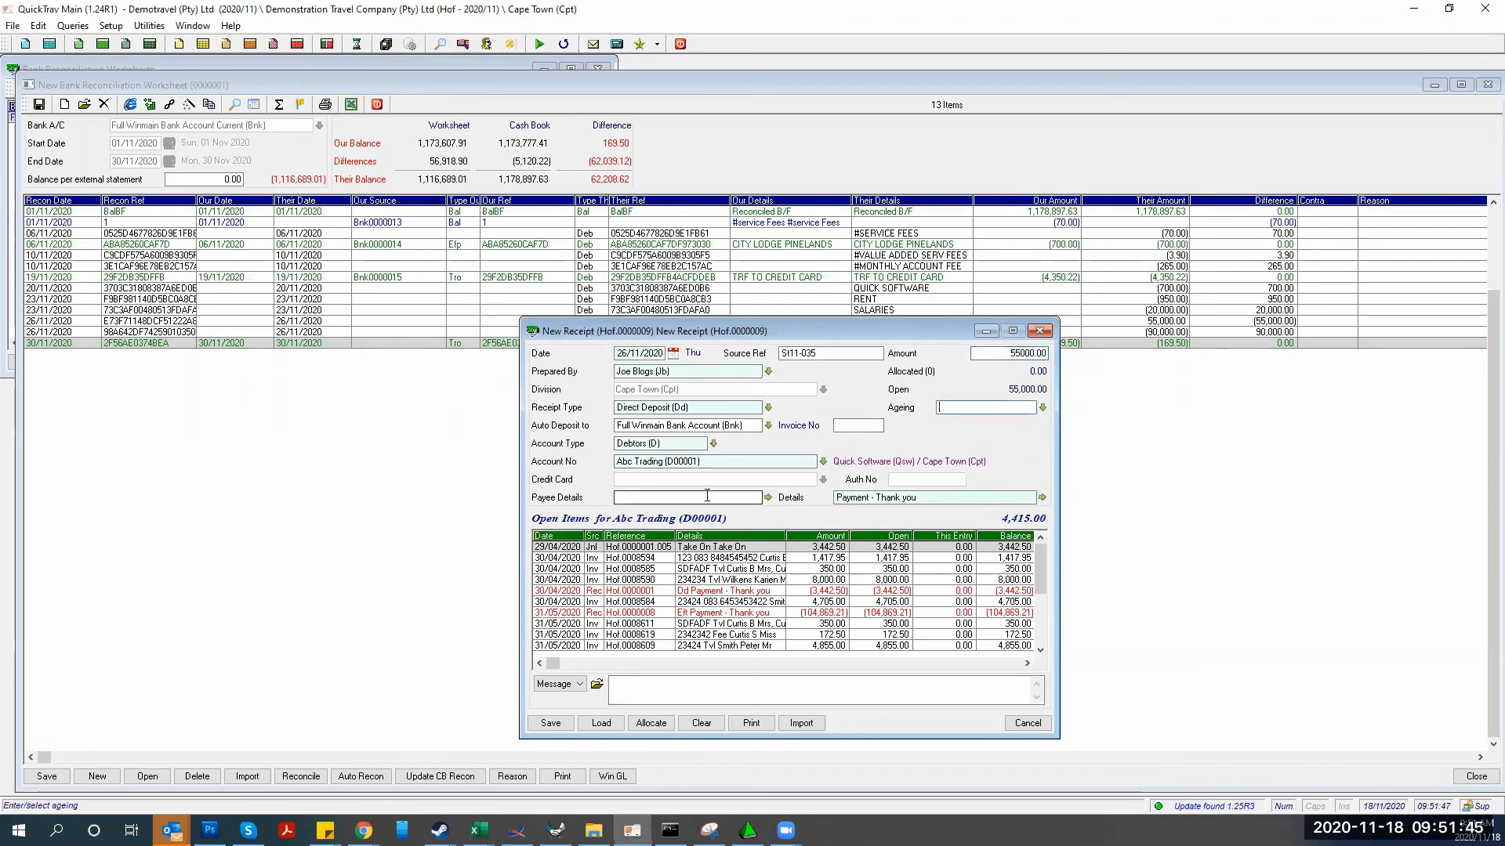
Save the receipt as Banked, Confirmed and close the blank follow-on receipt form
{"action": "left_click", "coordinate": [535, 727]}
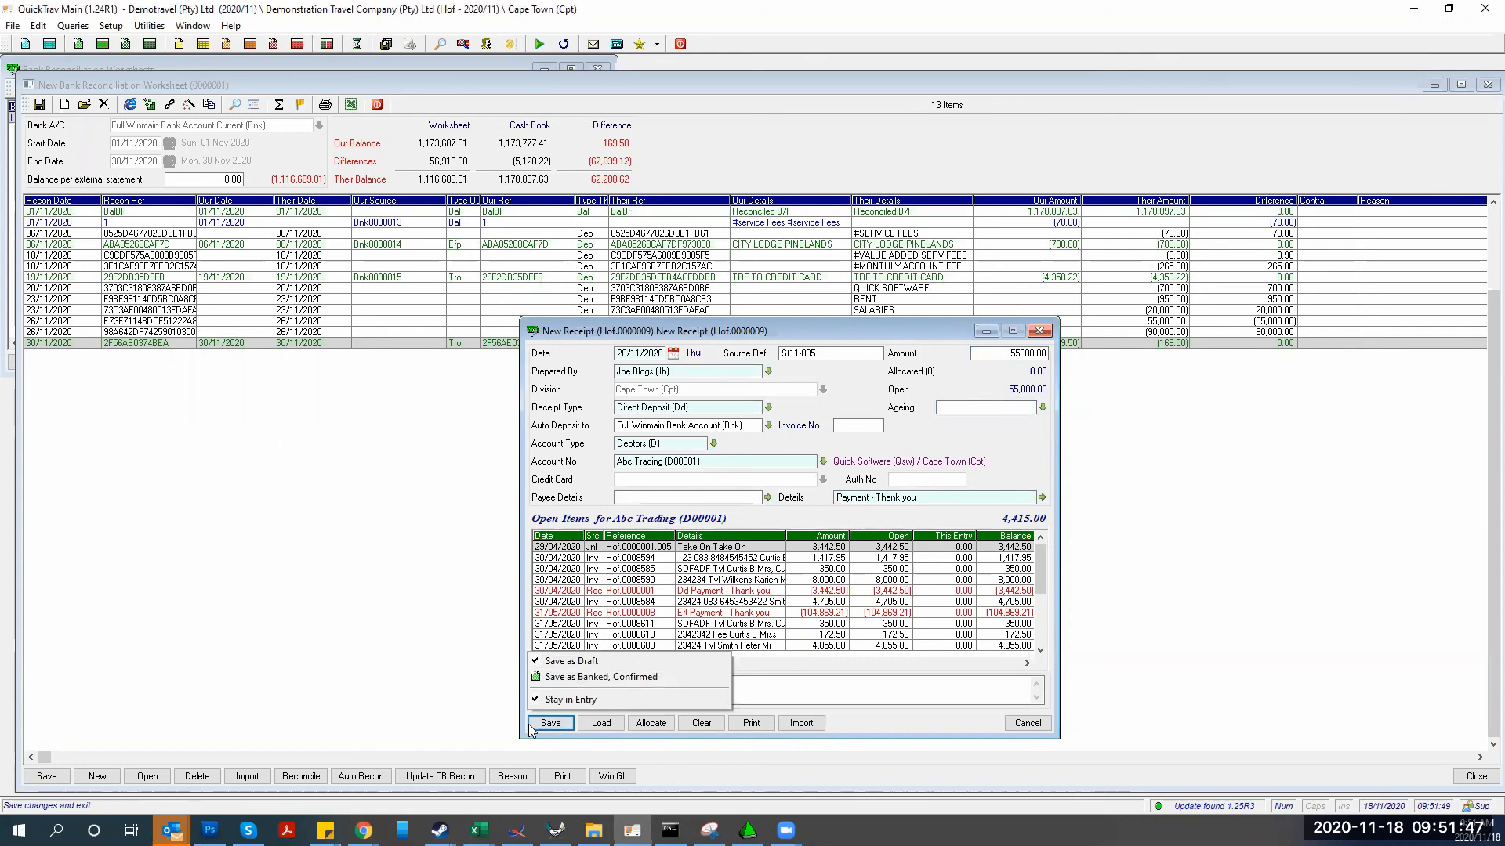
{"action": "left_click", "coordinate": [564, 678]}
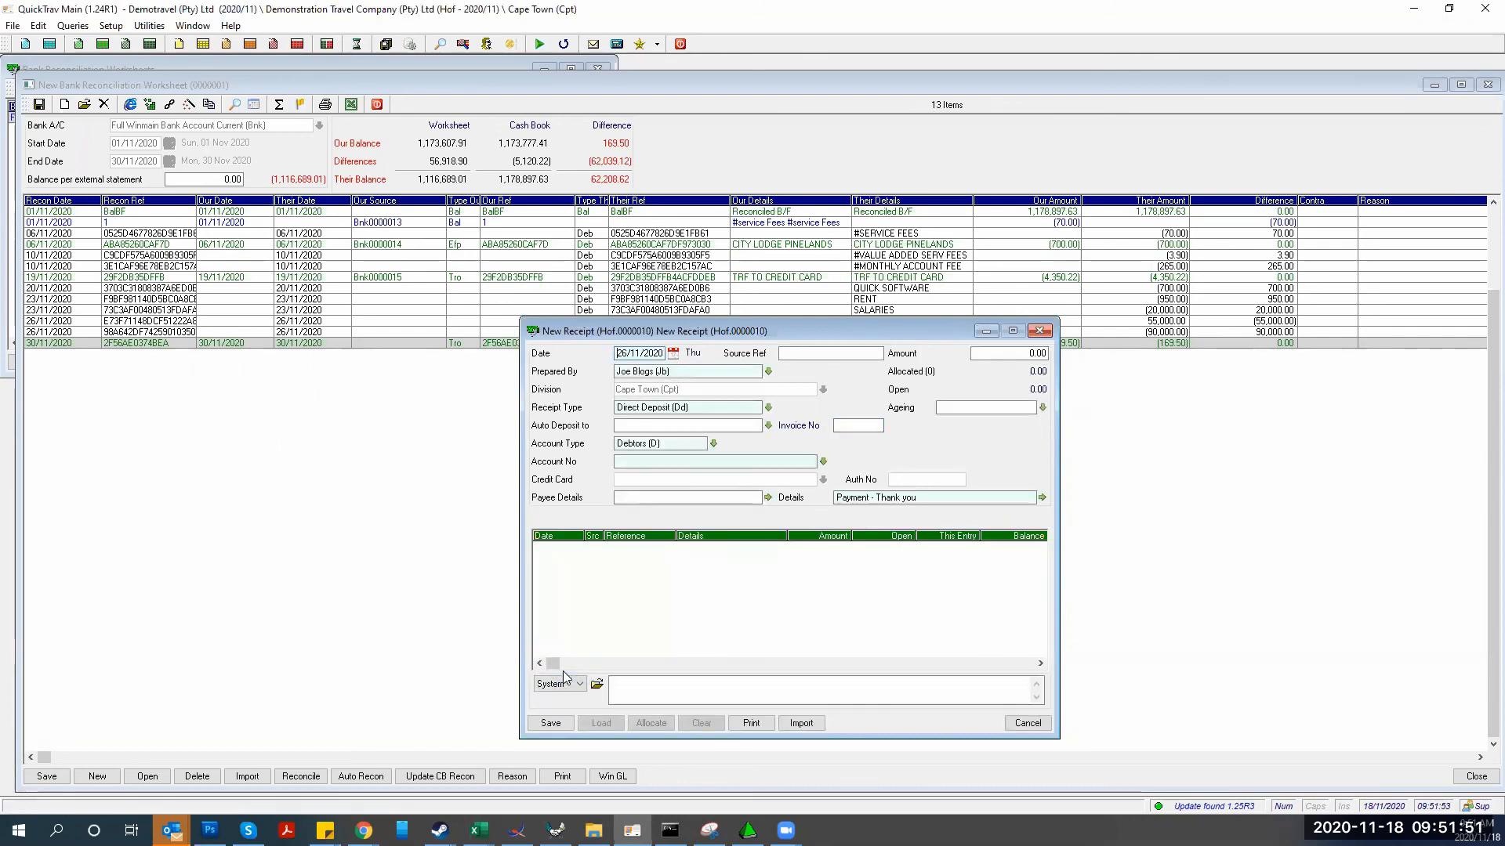
{"action": "left_click", "coordinate": [1039, 330]}
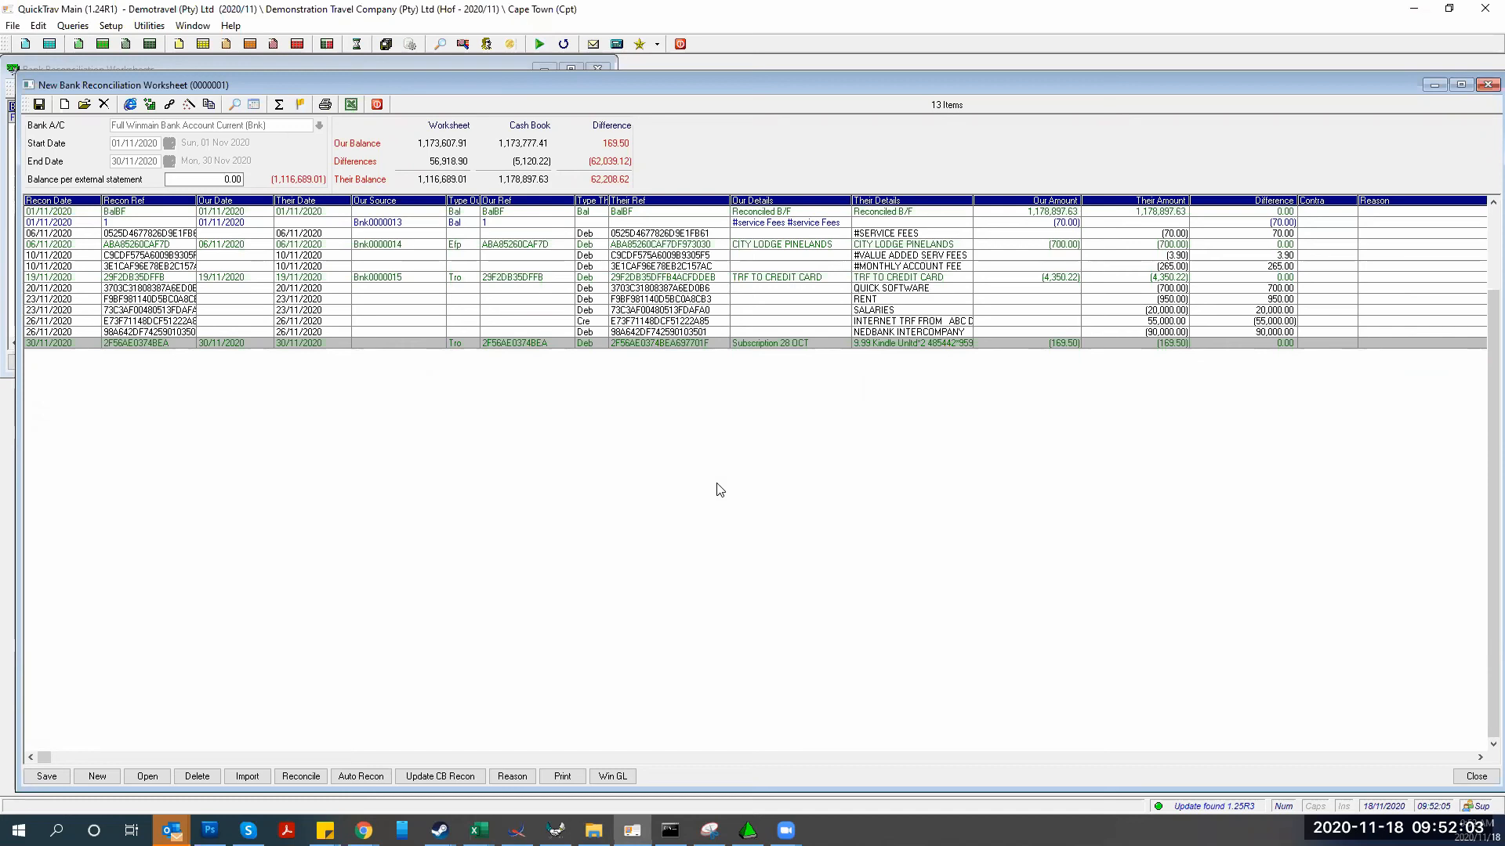
{"action": "left_click", "coordinate": [48, 778]}
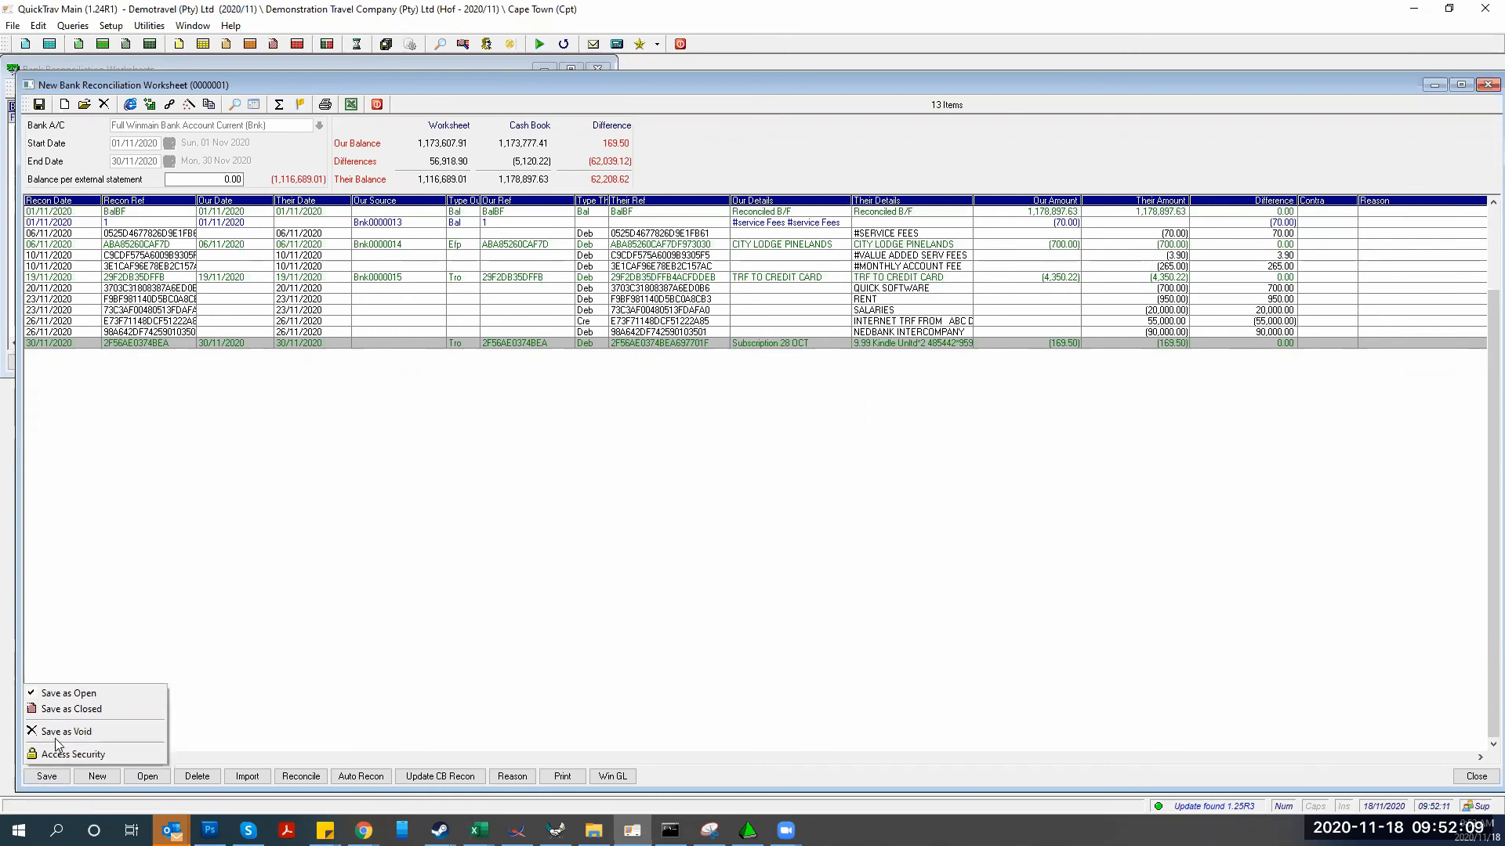
Save the worksheet as Open, reopen it, and import cash book entries, adding deposit Bnk0000016, skipping the differences report
{"action": "left_click", "coordinate": [65, 695]}
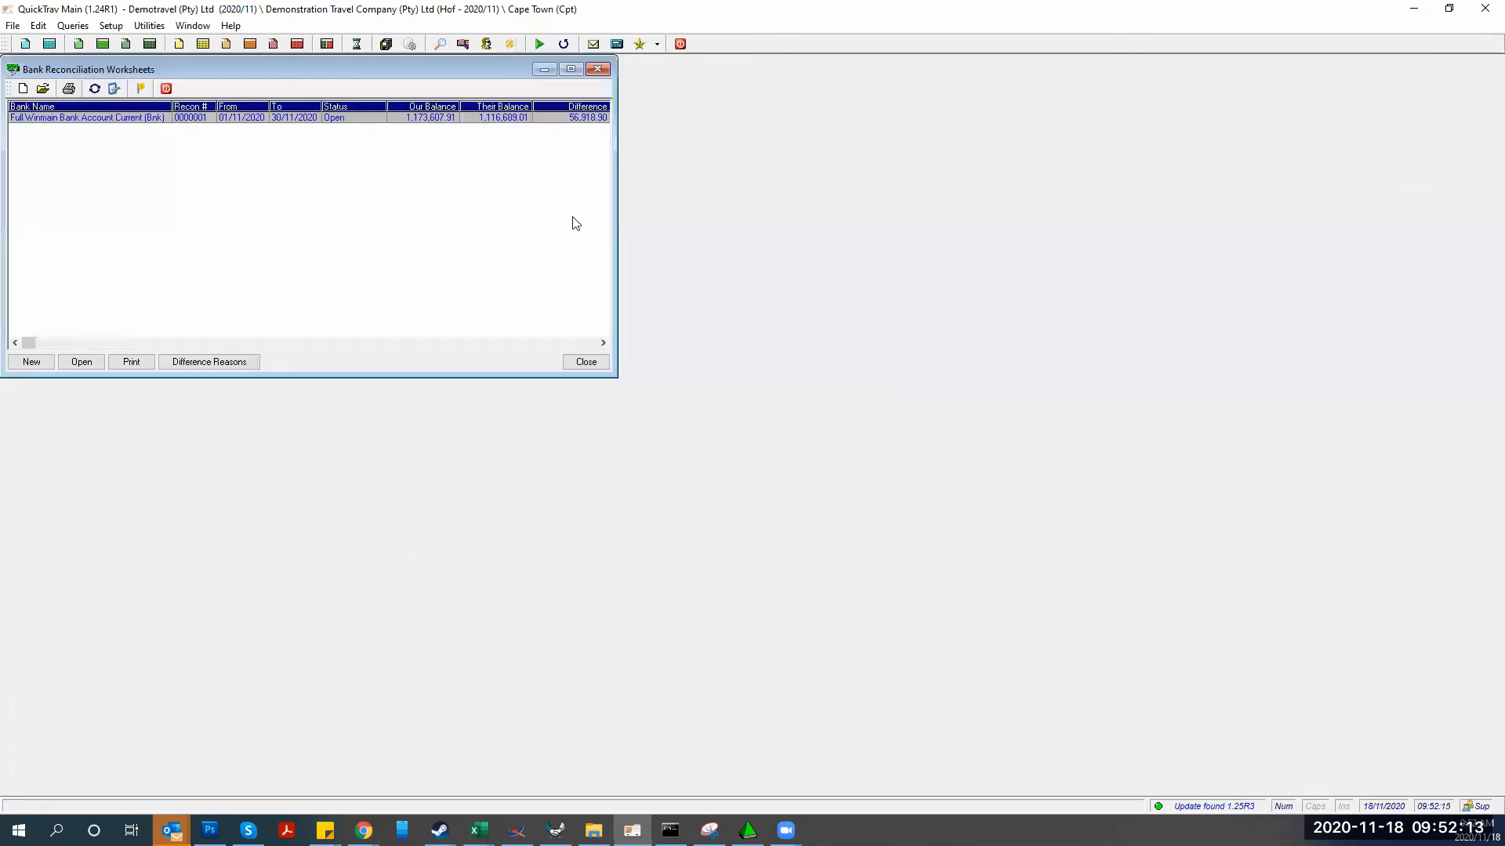
{"action": "double_click", "coordinate": [355, 117]}
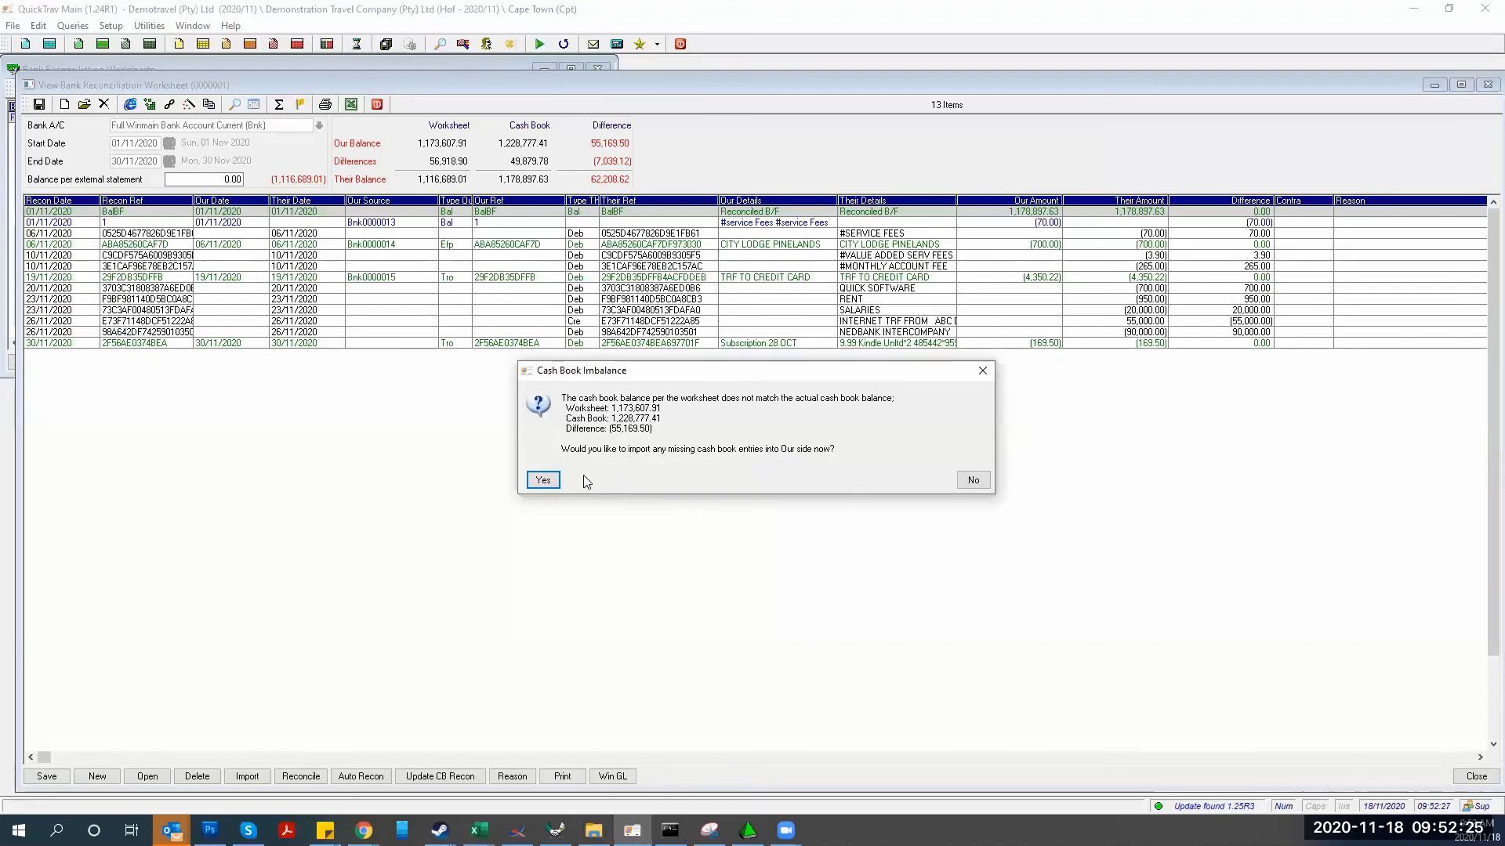
{"action": "left_click", "coordinate": [540, 480]}
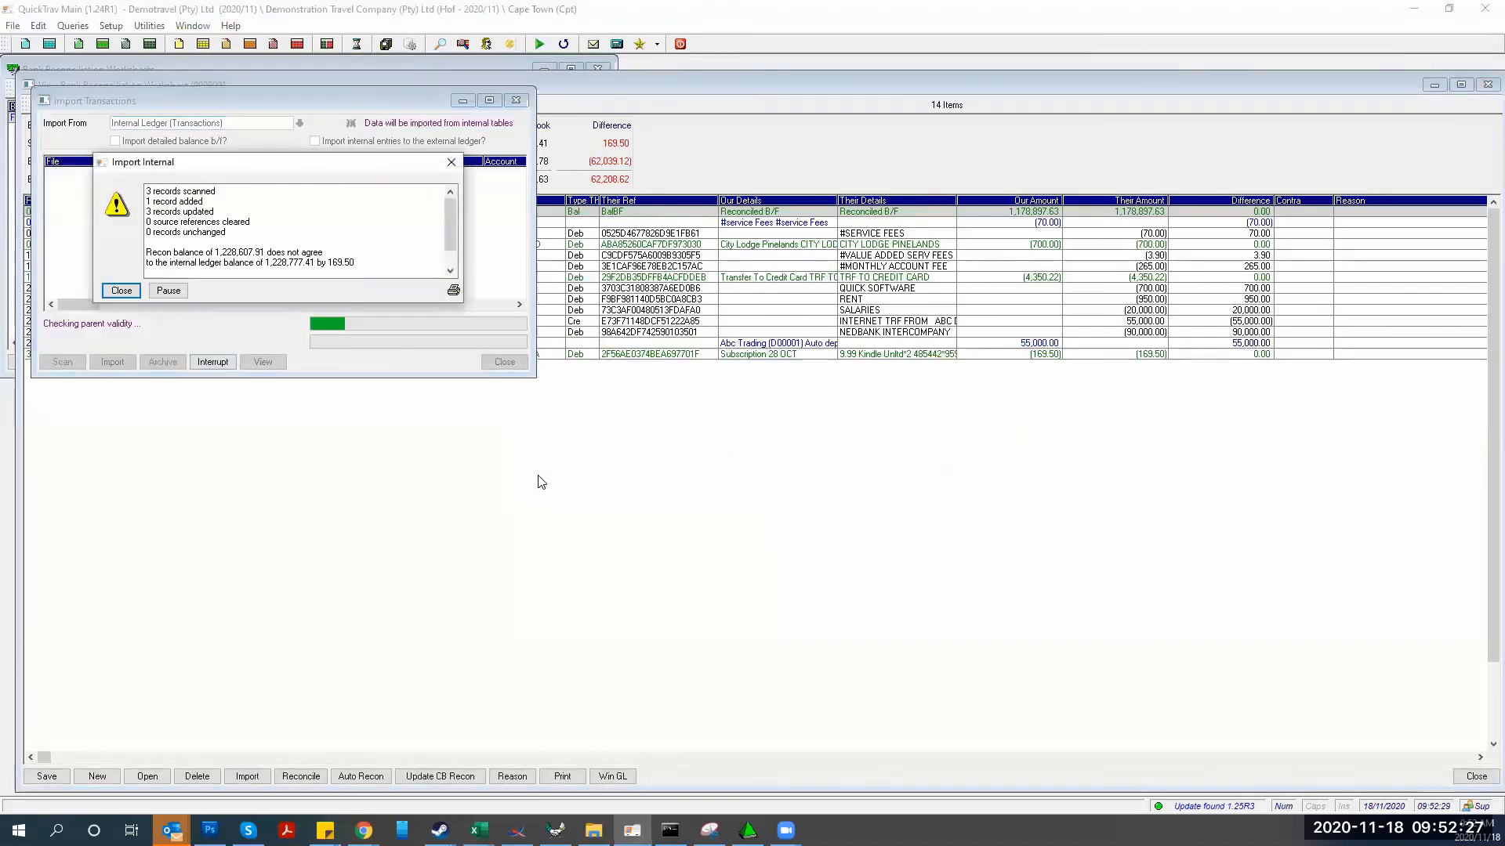
{"action": "left_click", "coordinate": [119, 292]}
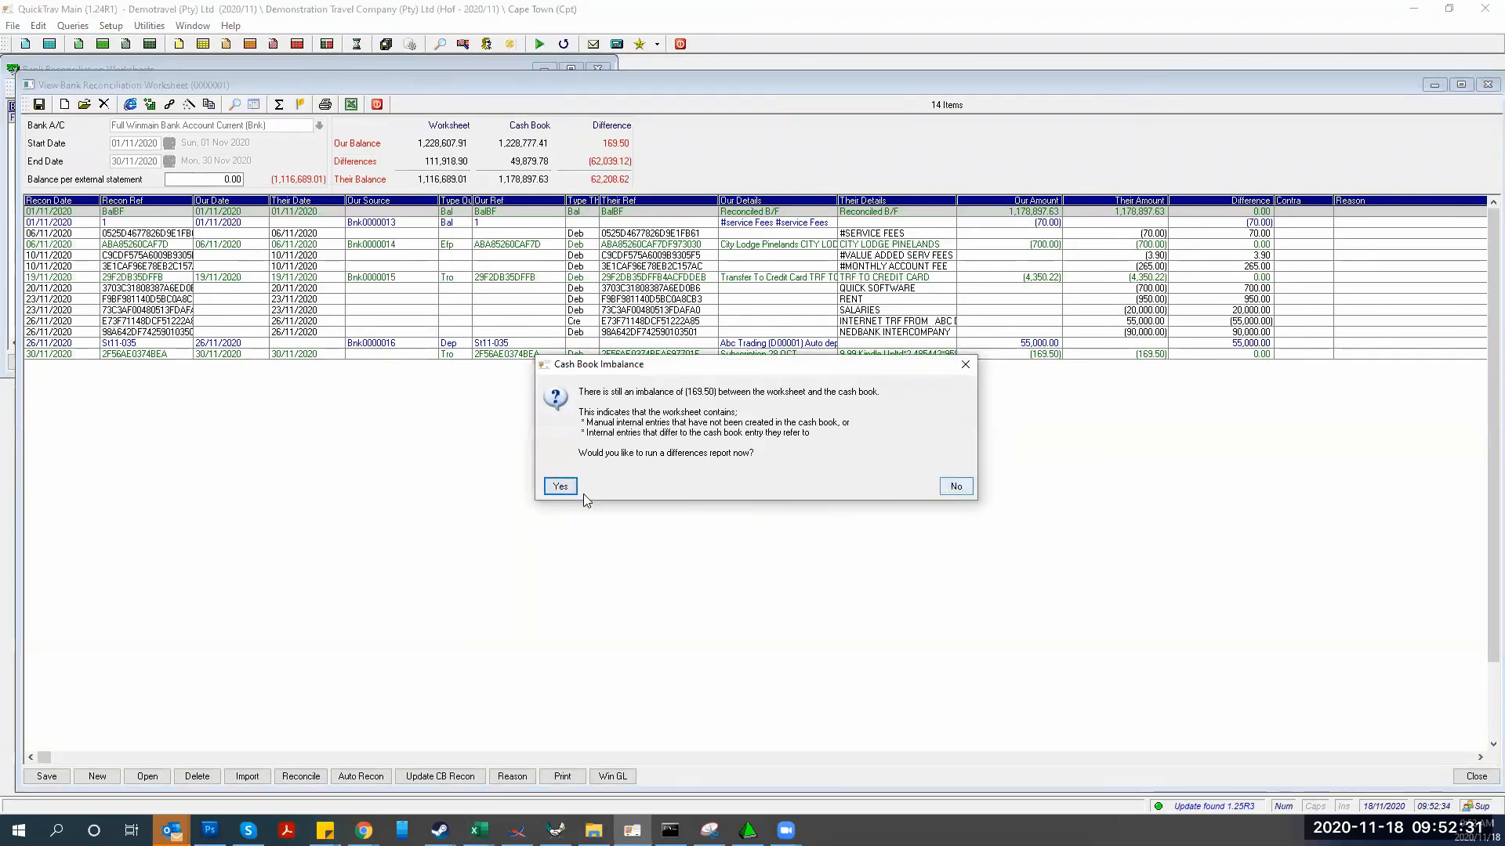
{"action": "left_click", "coordinate": [950, 486]}
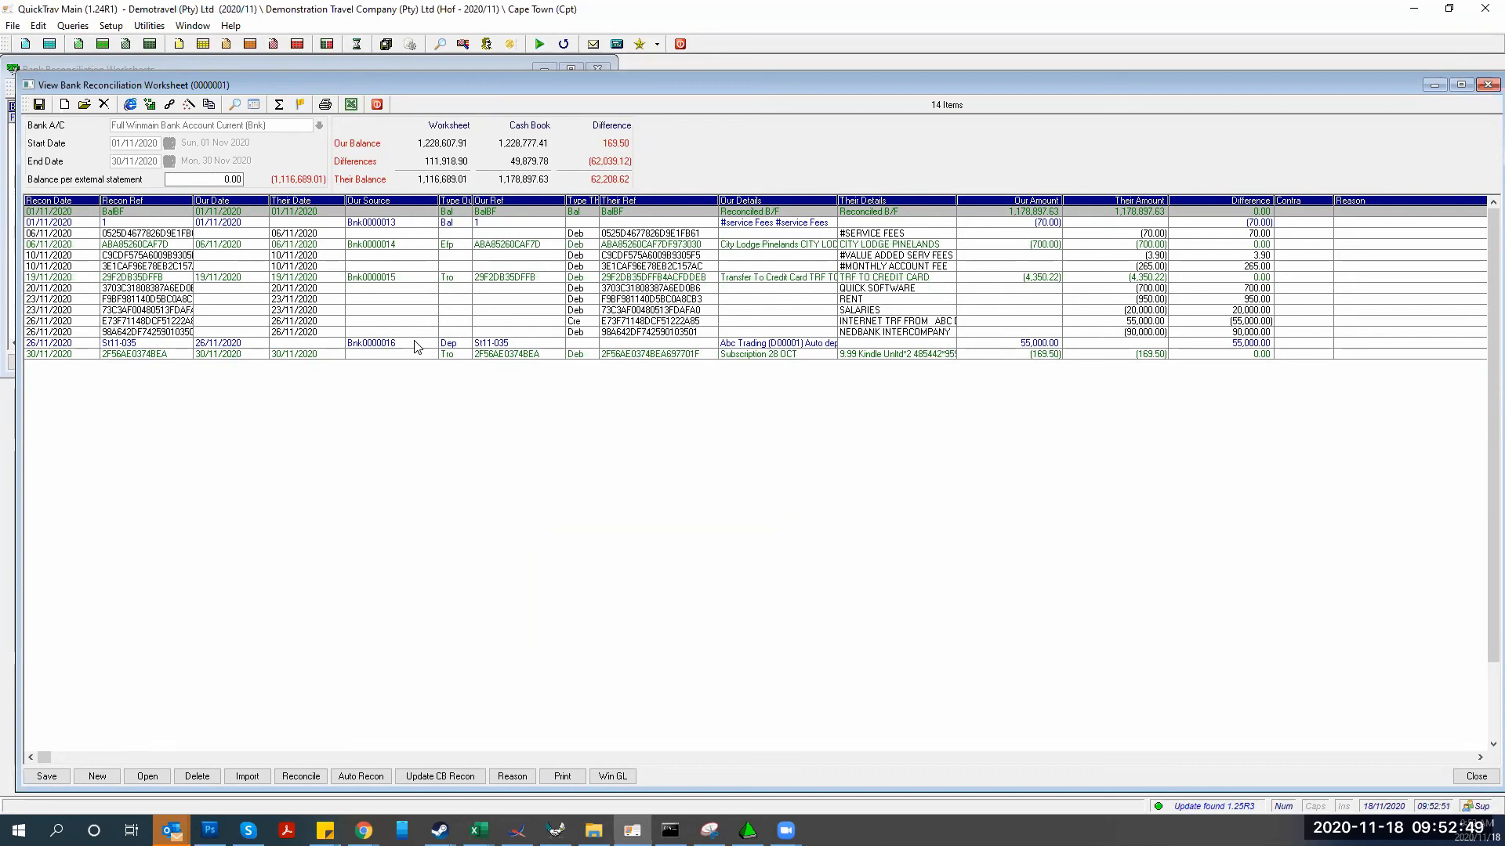
Import internal entries with detailed balance b/f, also copying them to the external ledger
{"action": "left_click", "coordinate": [247, 775]}
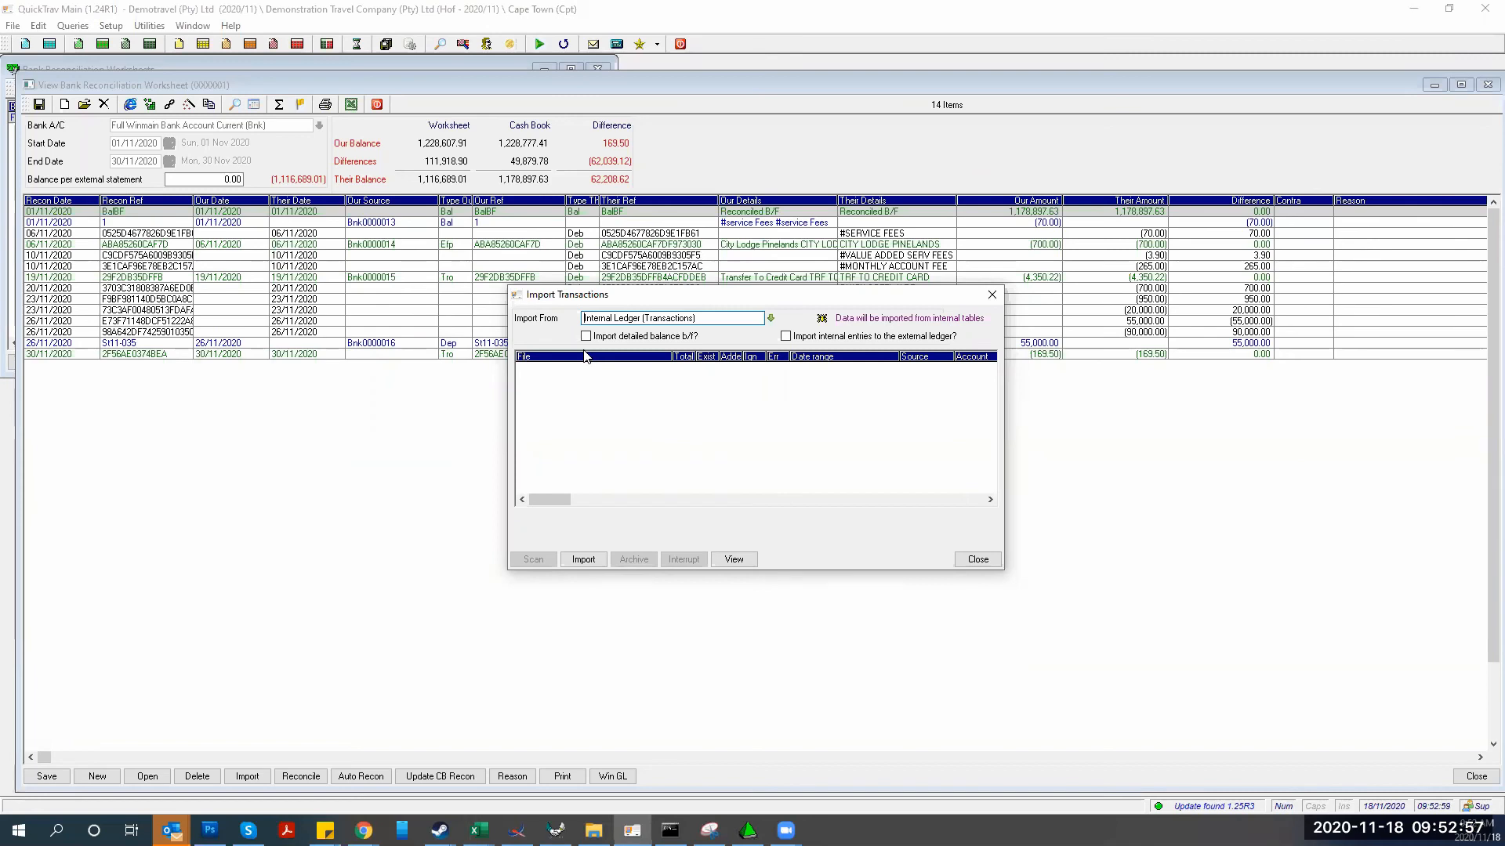
{"action": "left_click", "coordinate": [586, 336]}
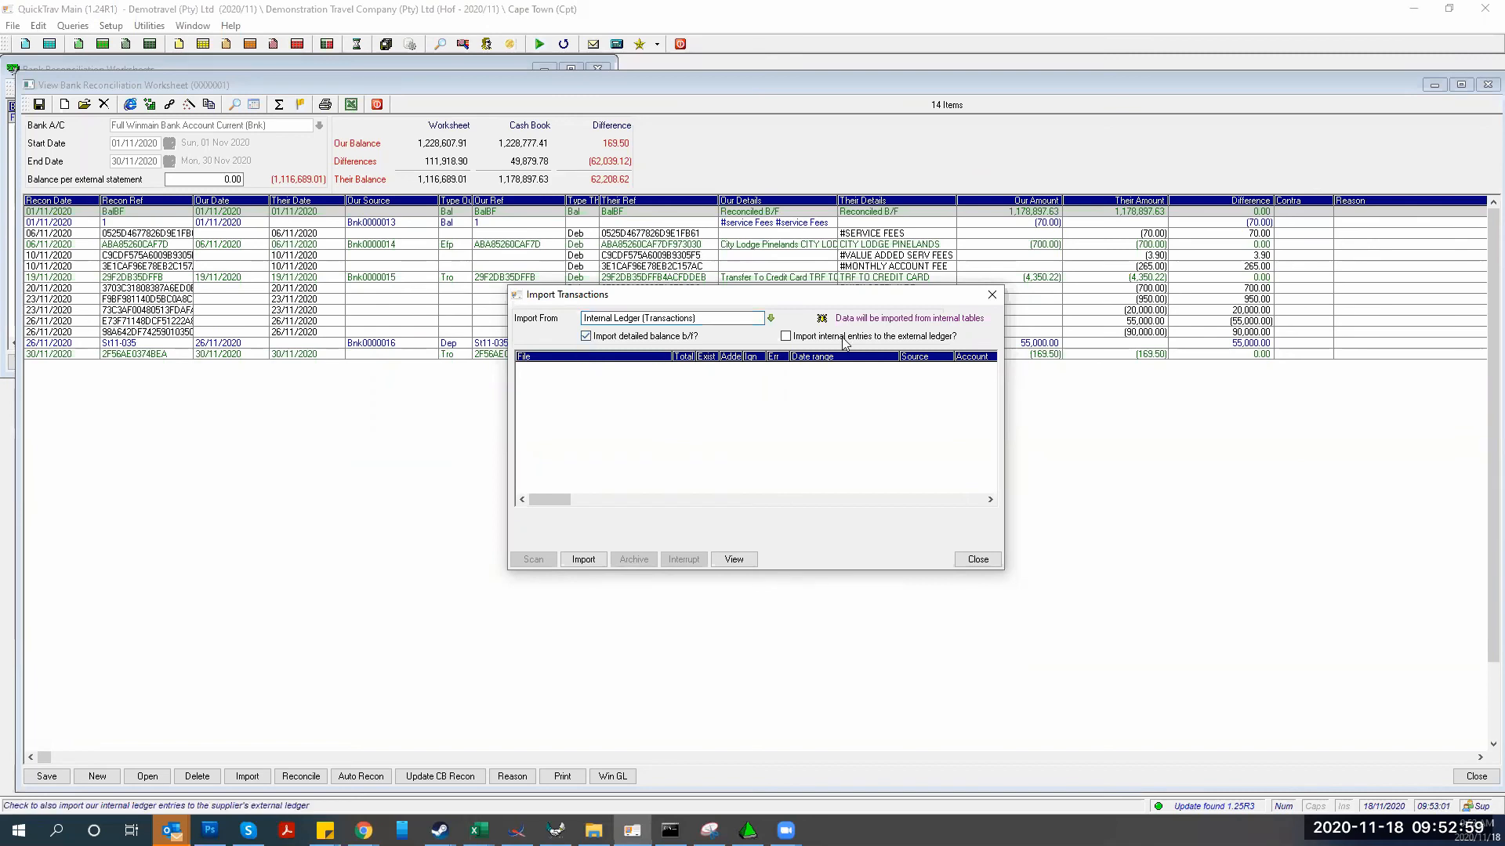
{"action": "left_click", "coordinate": [786, 337]}
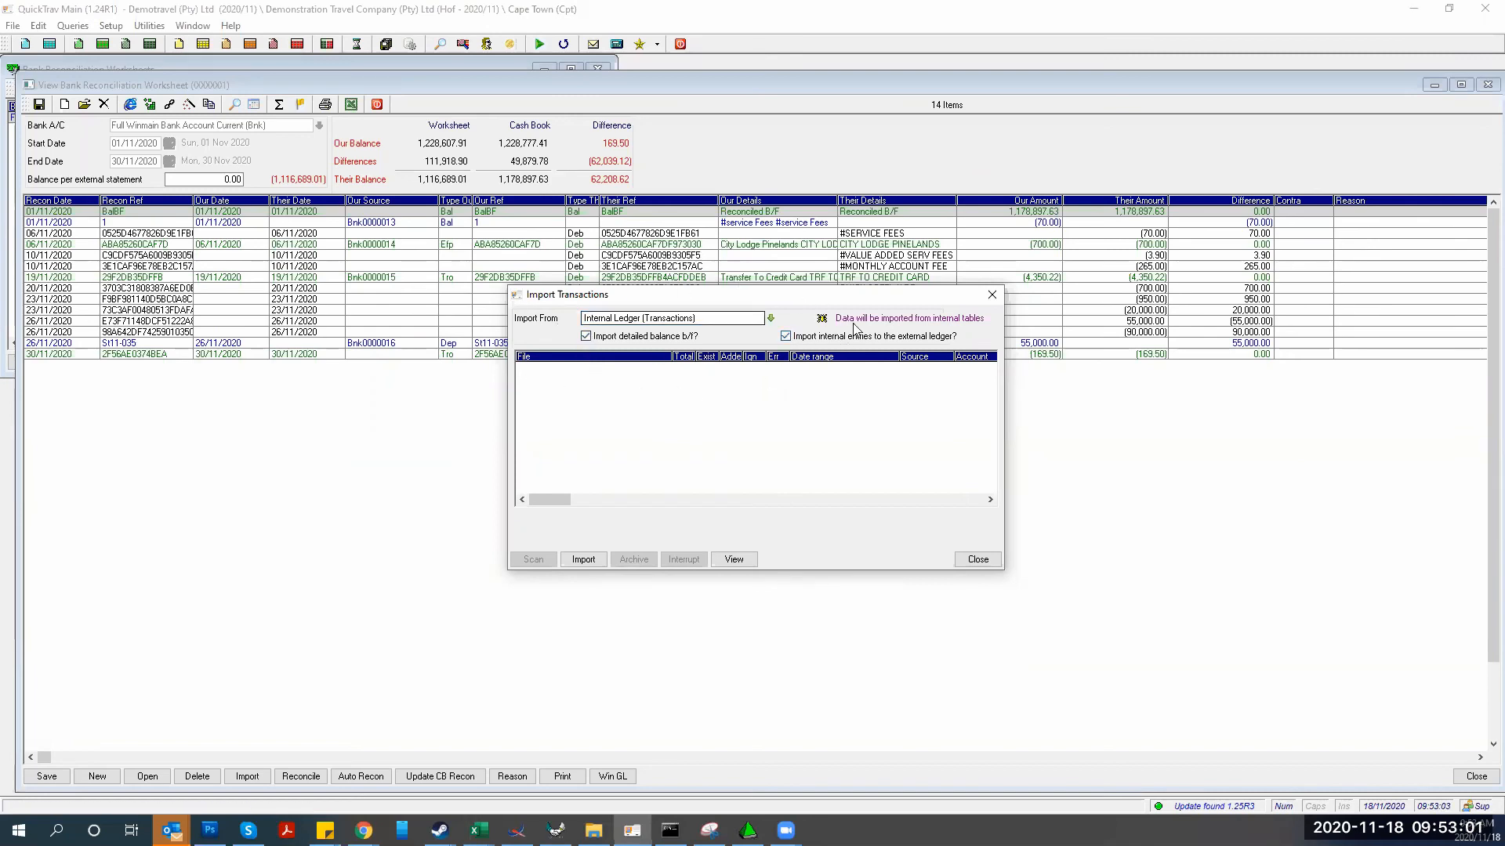
{"action": "left_click", "coordinate": [580, 560]}
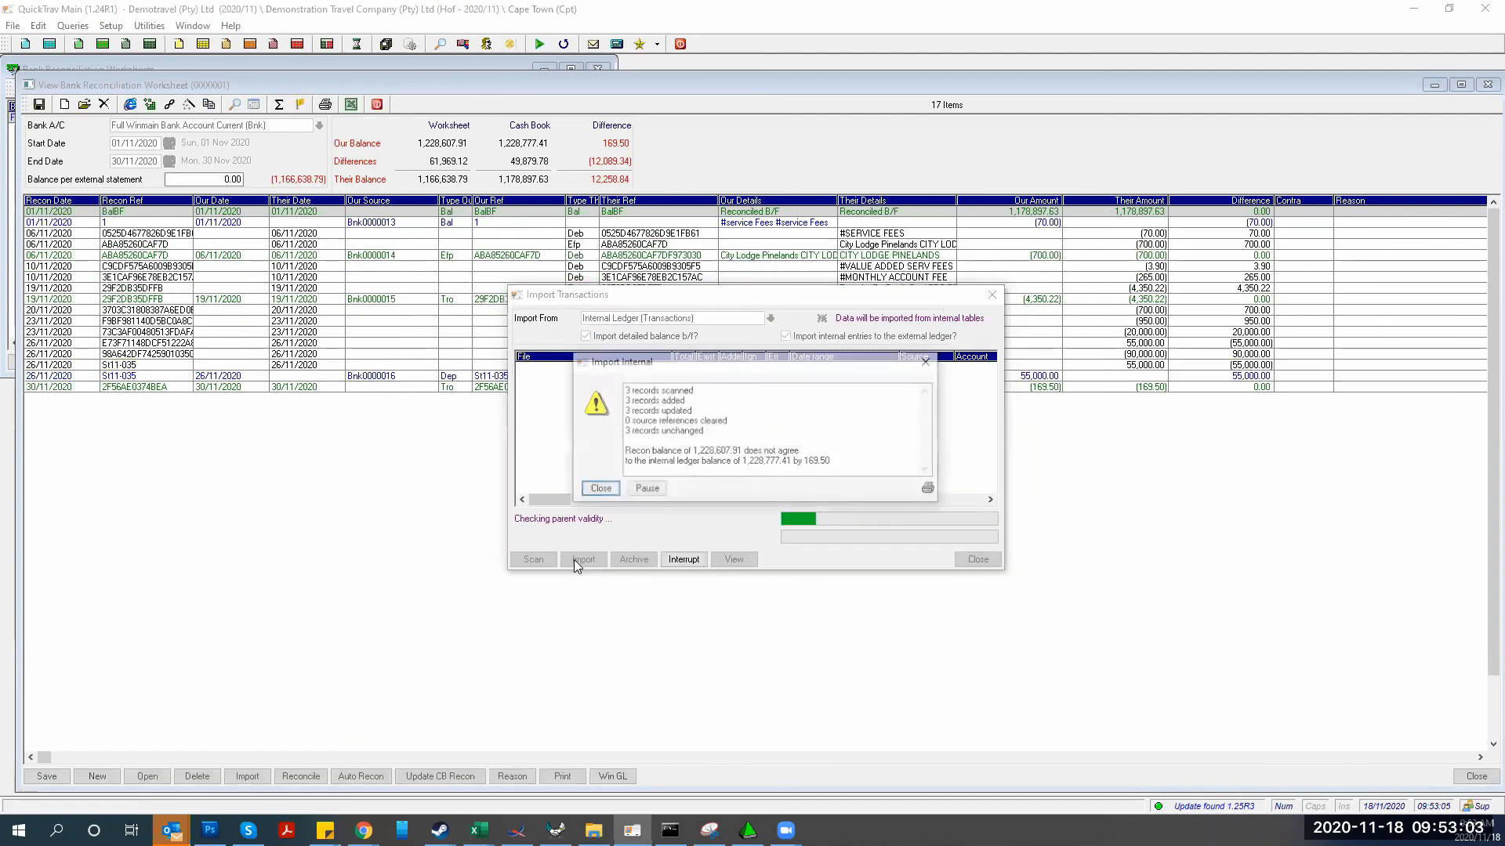
{"action": "left_click", "coordinate": [597, 489]}
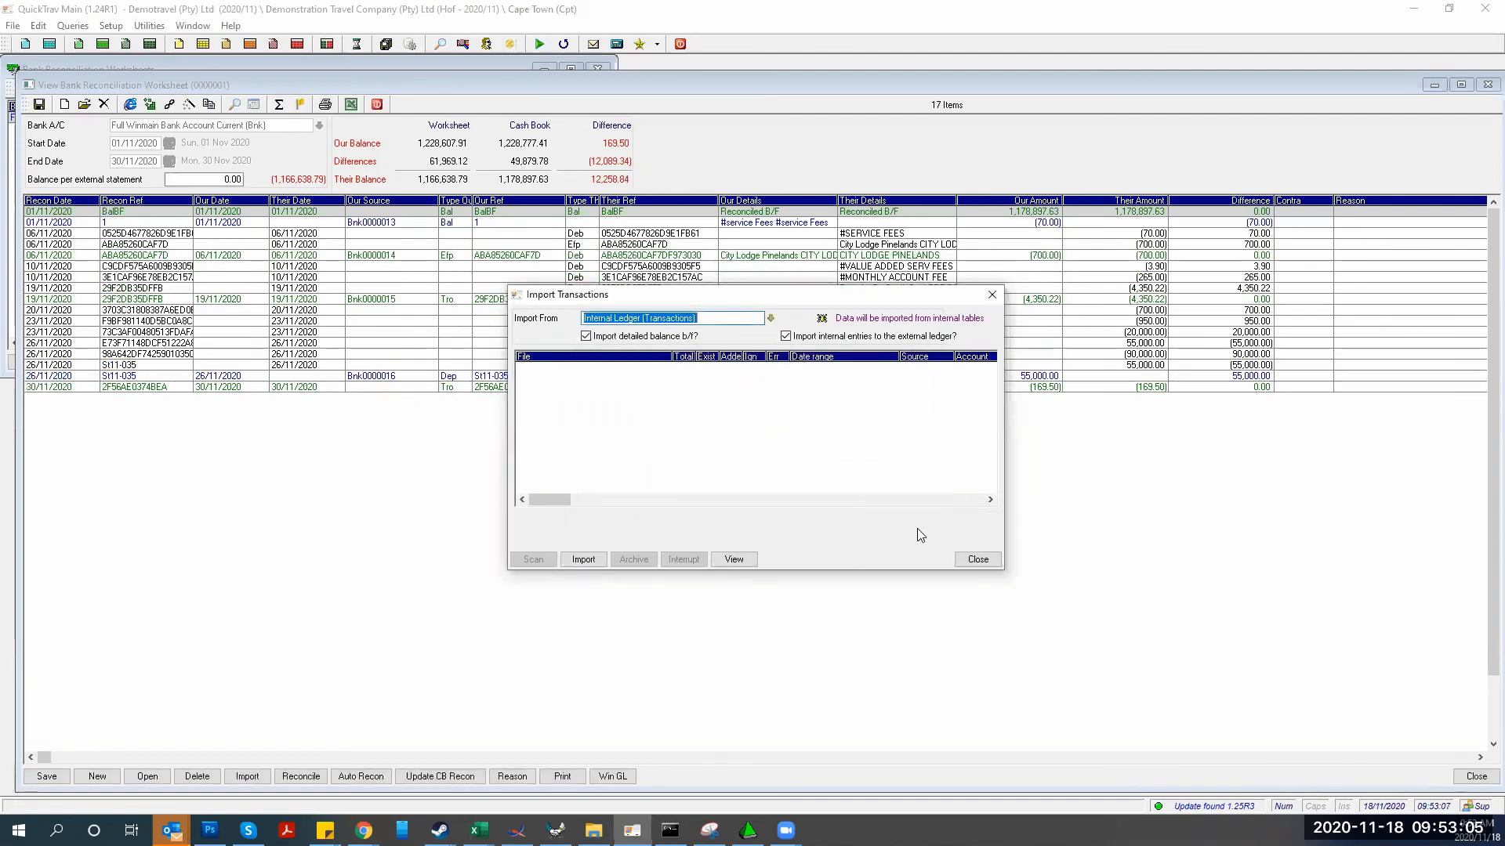
{"action": "left_click", "coordinate": [966, 561]}
{"action": "left_click", "coordinate": [335, 378]}
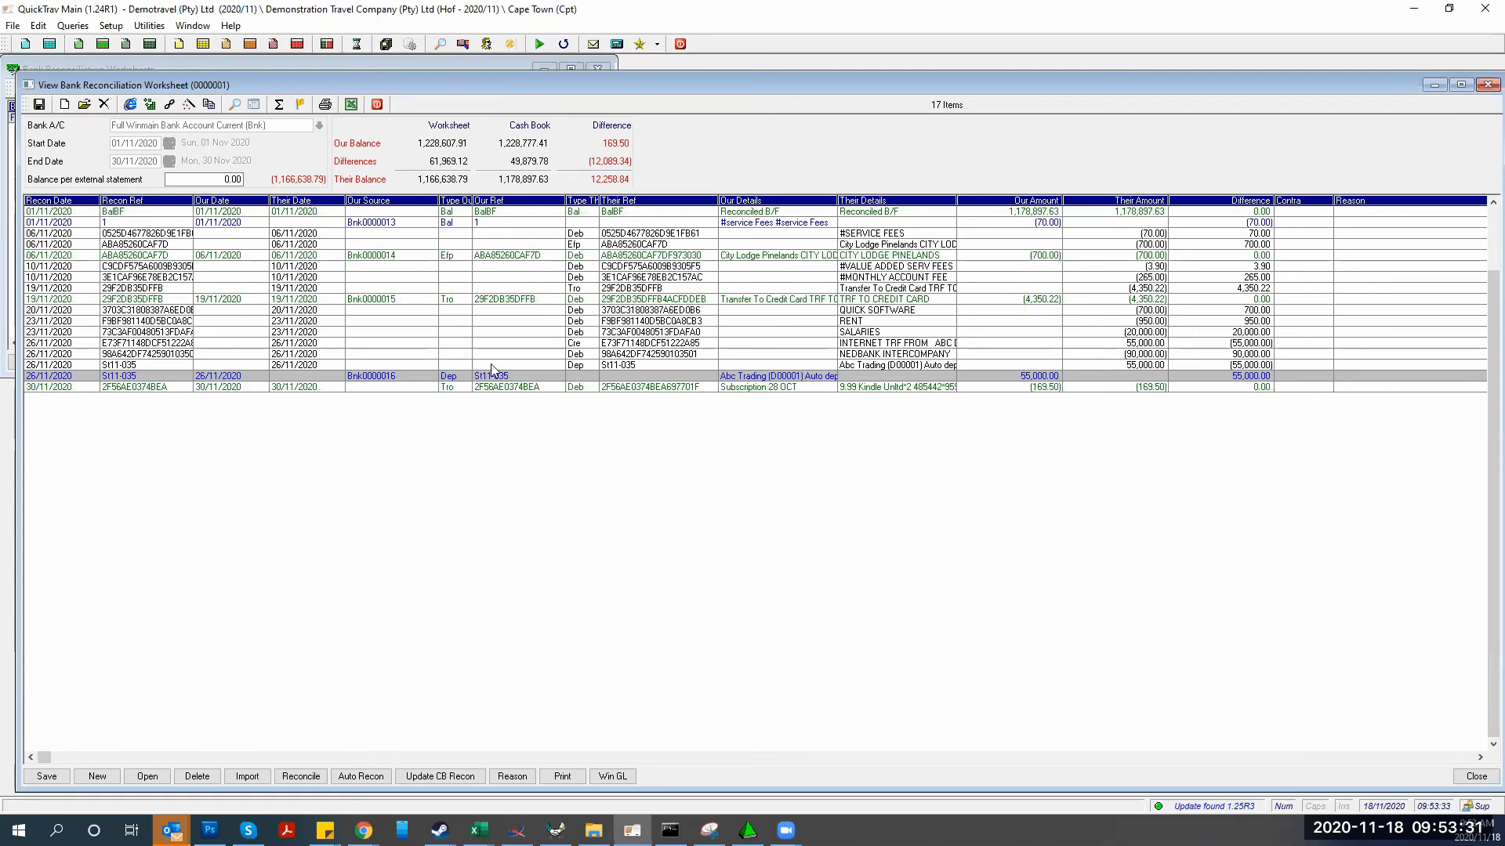
{"action": "left_click", "coordinate": [442, 224]}
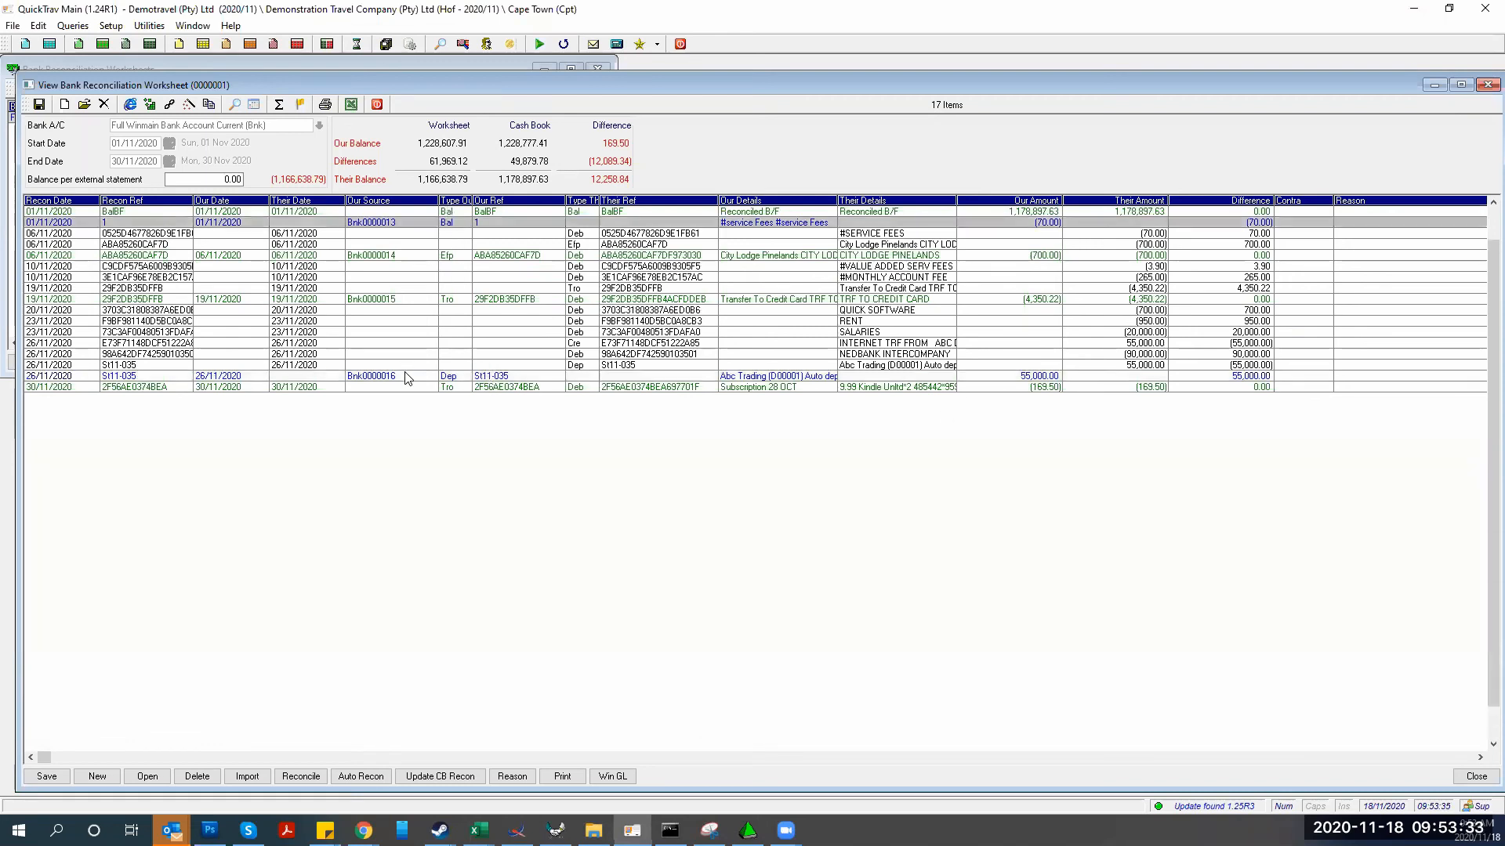
{"action": "left_click", "coordinate": [406, 379]}
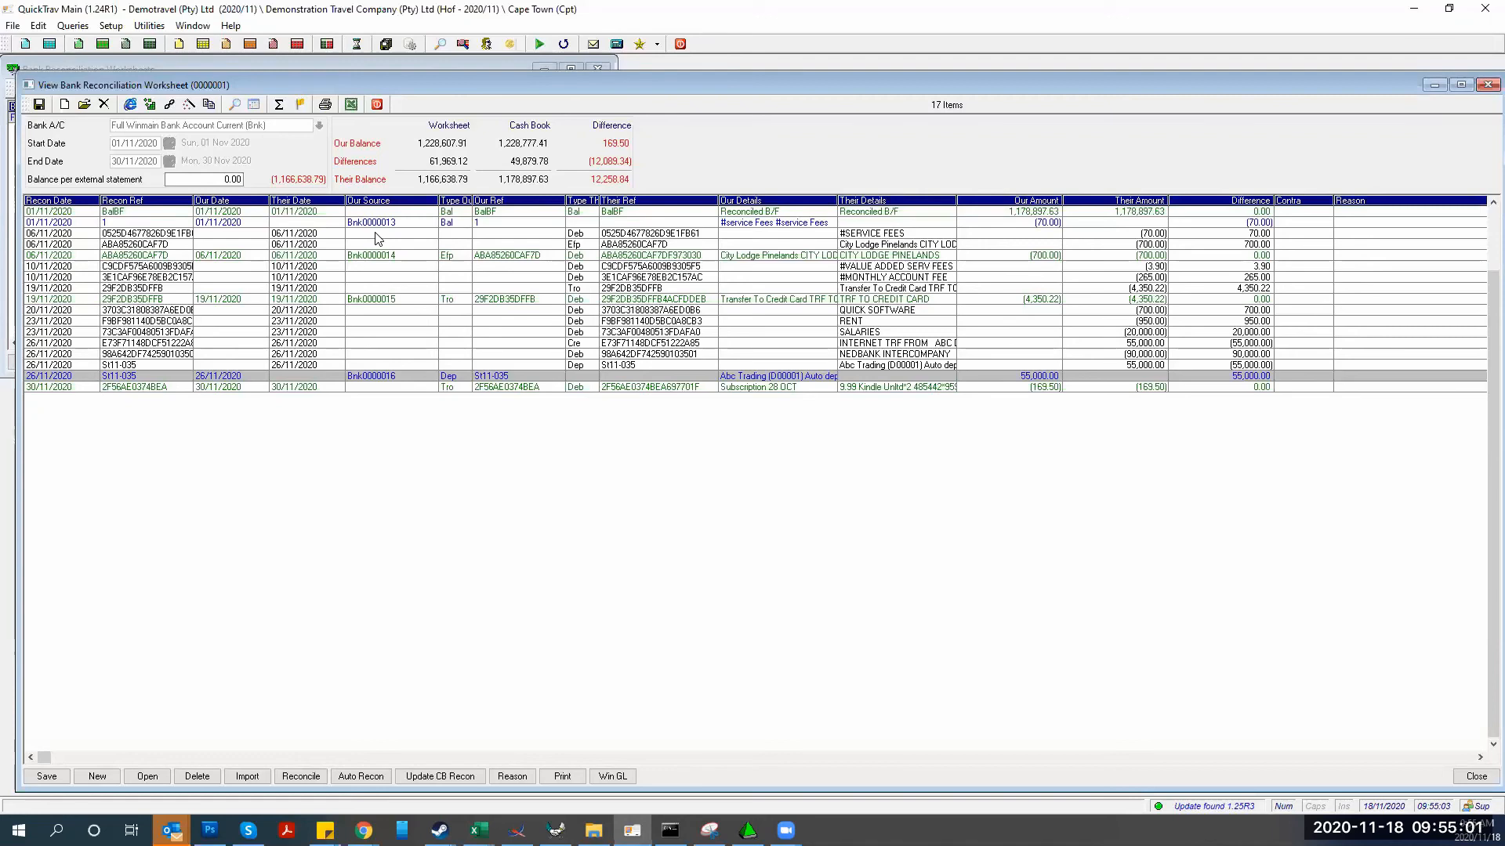
Tag the 01/11 Bnk0000013 service fees entry through the row's Select option
{"action": "left_click", "coordinate": [375, 233]}
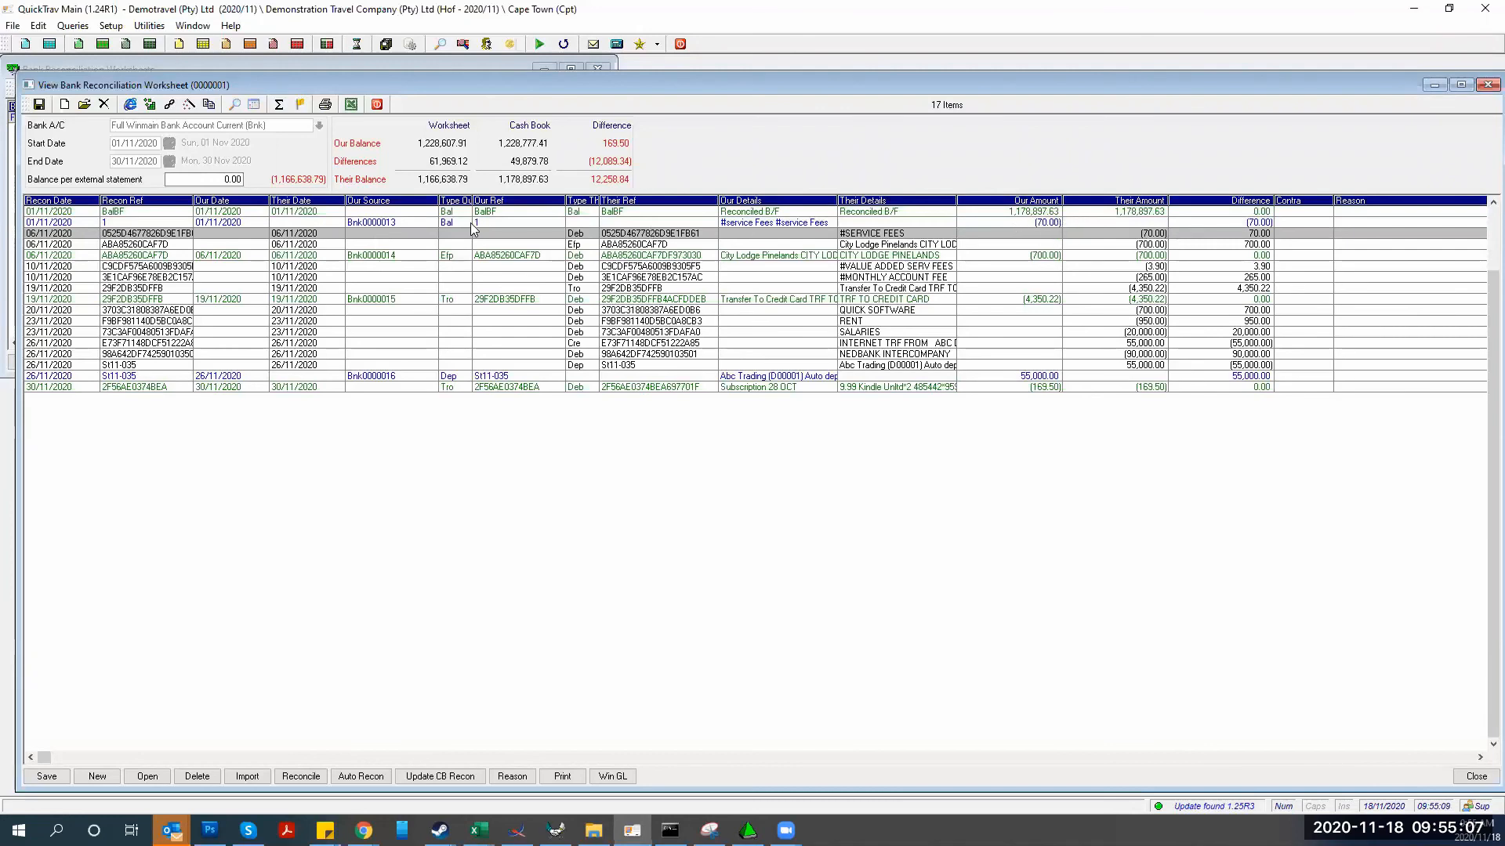
{"action": "left_click", "coordinate": [369, 221]}
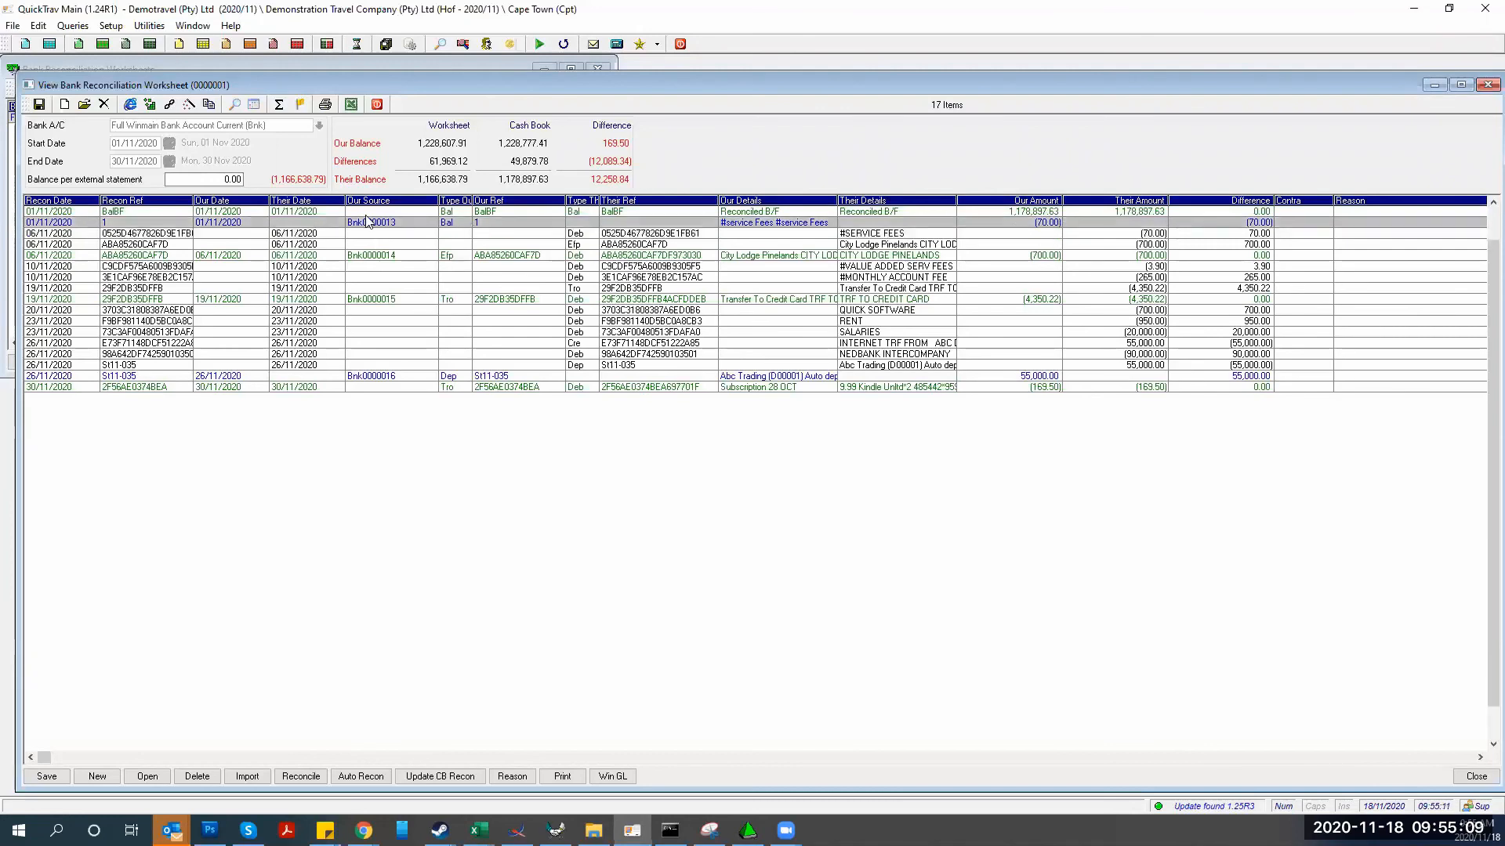
{"action": "key", "text": "space"}
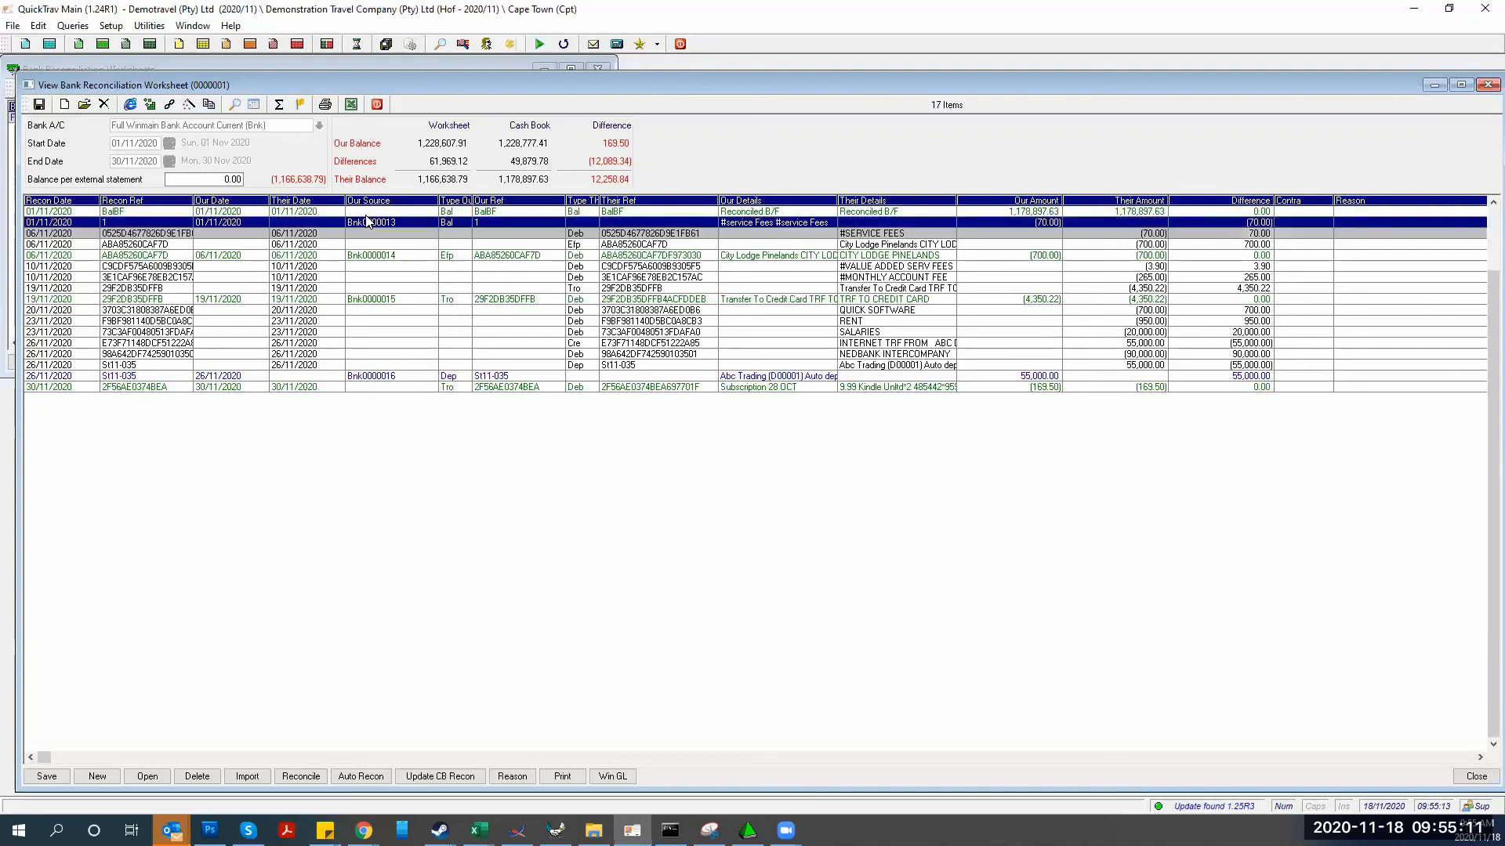
{"action": "key", "text": "space"}
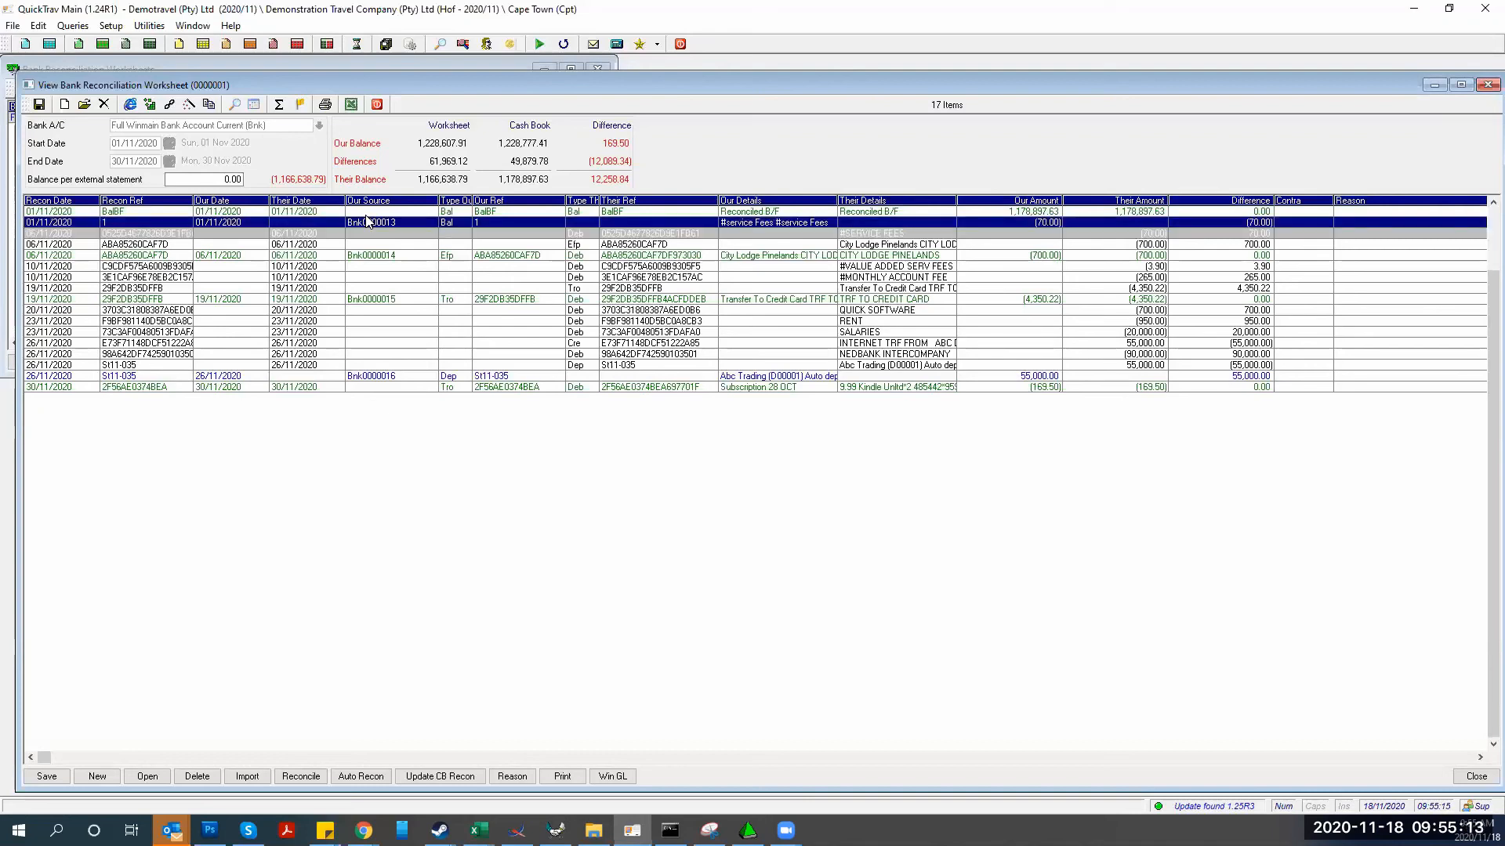
{"action": "key", "text": "space"}
{"action": "key", "text": "Up"}
{"action": "key", "text": "space"}
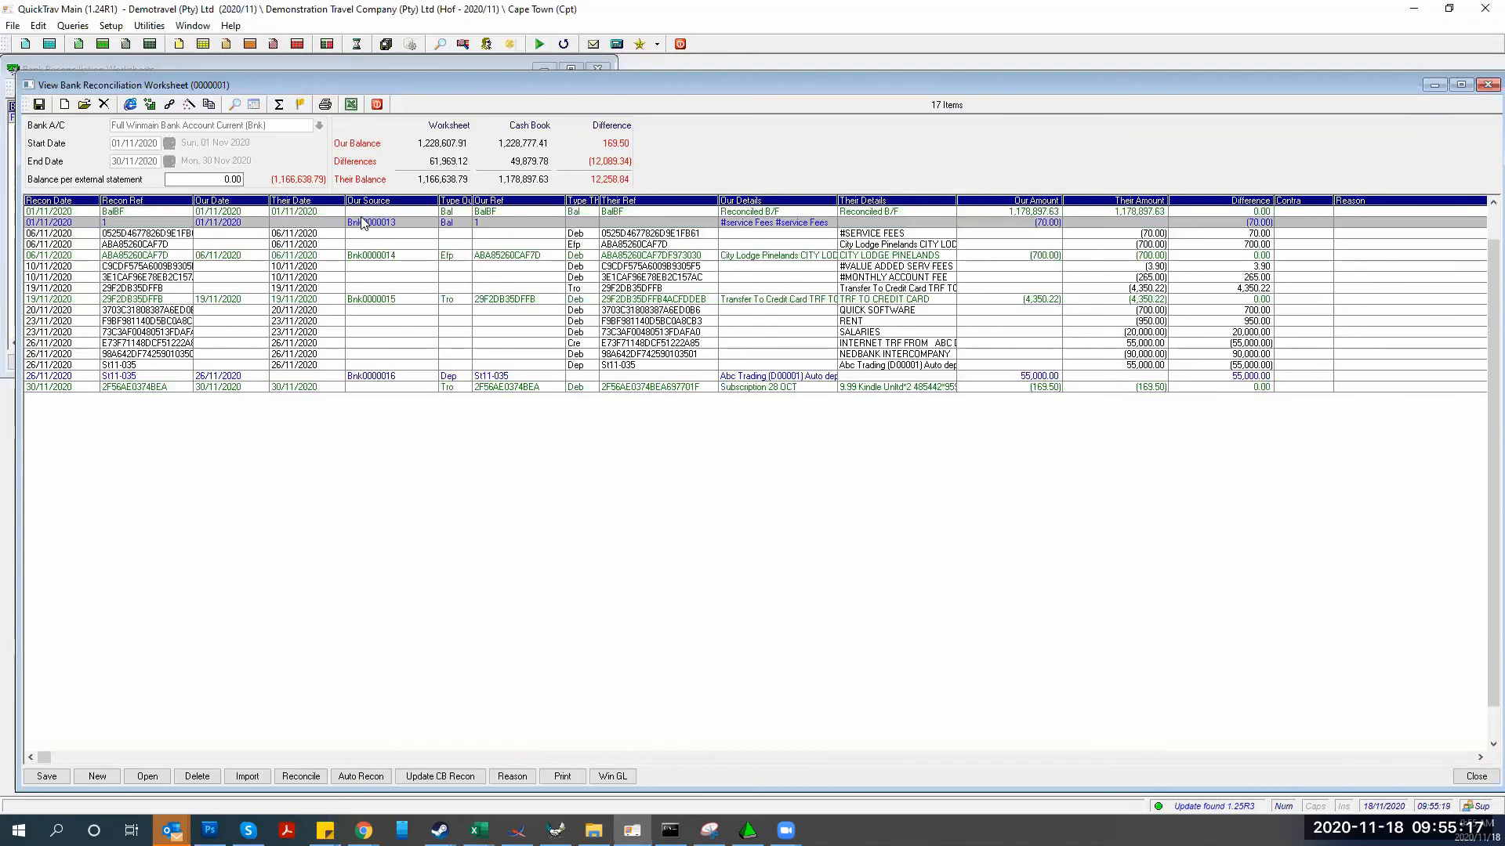
{"action": "right_click", "coordinate": [358, 227]}
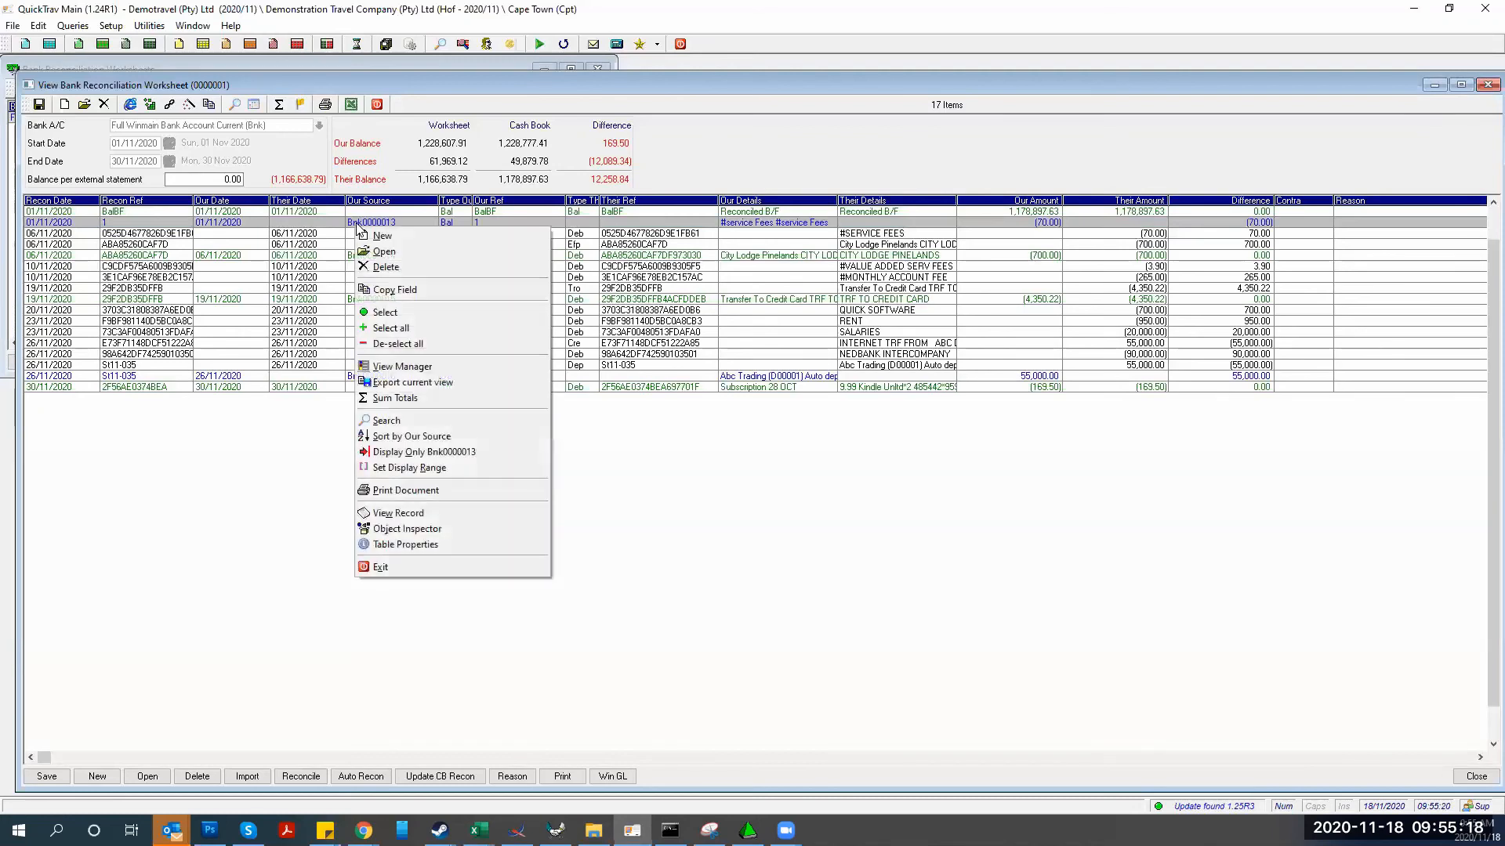
{"action": "left_click", "coordinate": [377, 313]}
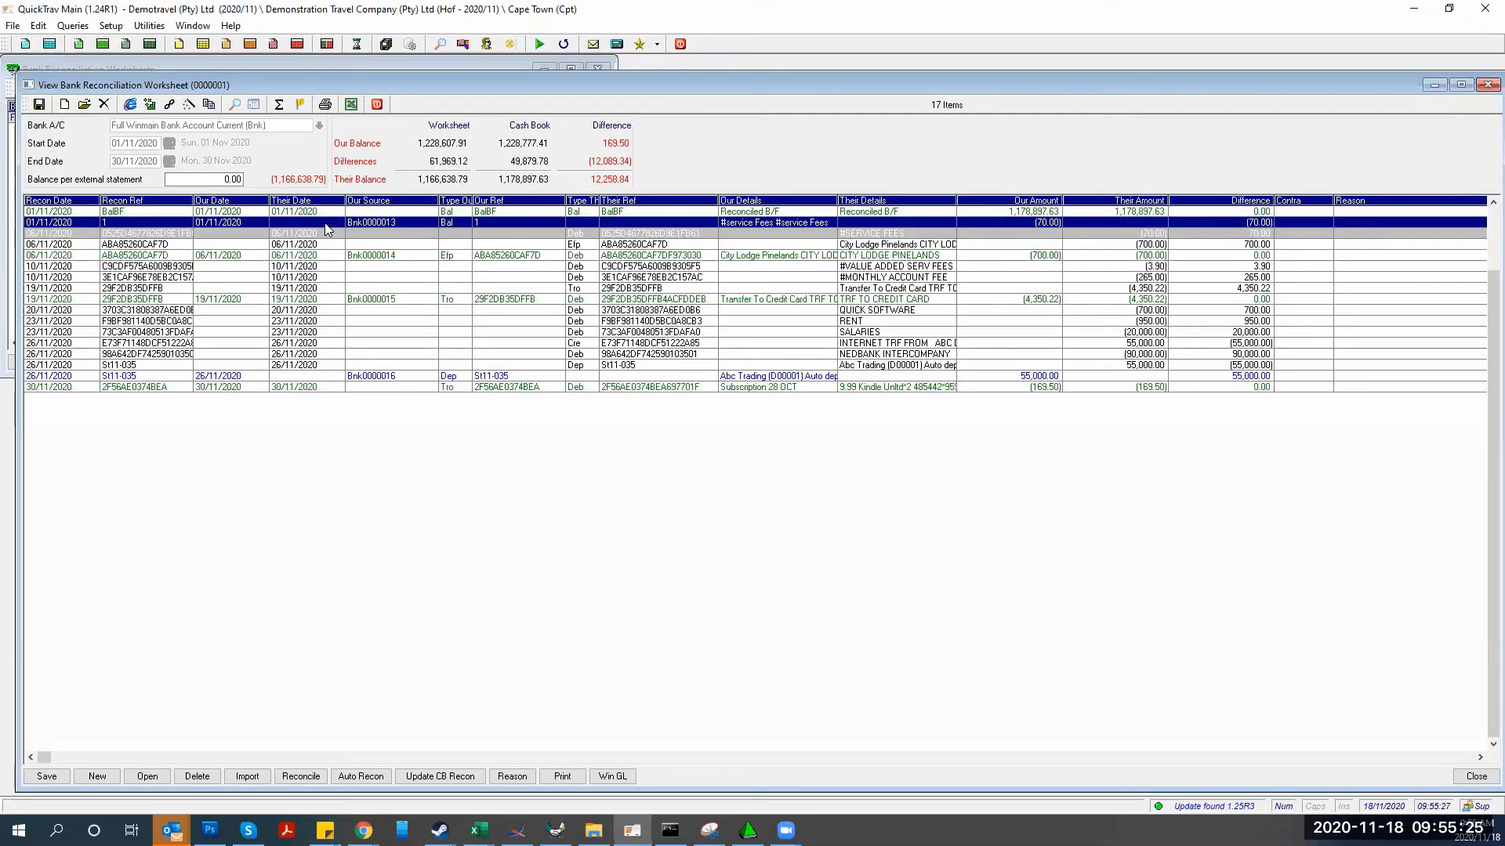
Check the 06/11 #SERVICE FEES line's details, then reconcile the 70.00 service fee rows
{"action": "double_click", "coordinate": [327, 230]}
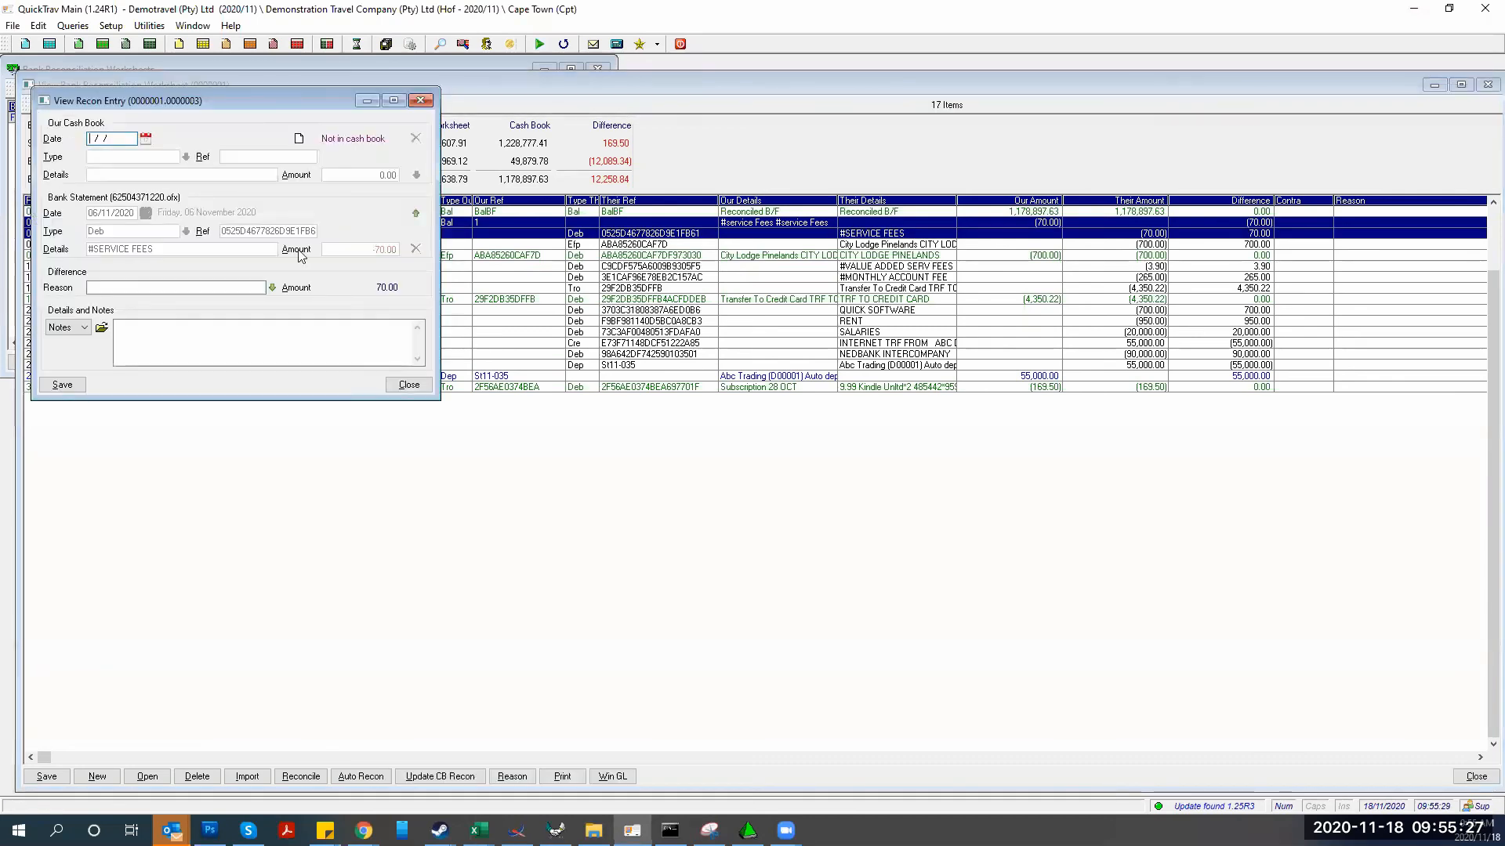
{"action": "left_click", "coordinate": [421, 101]}
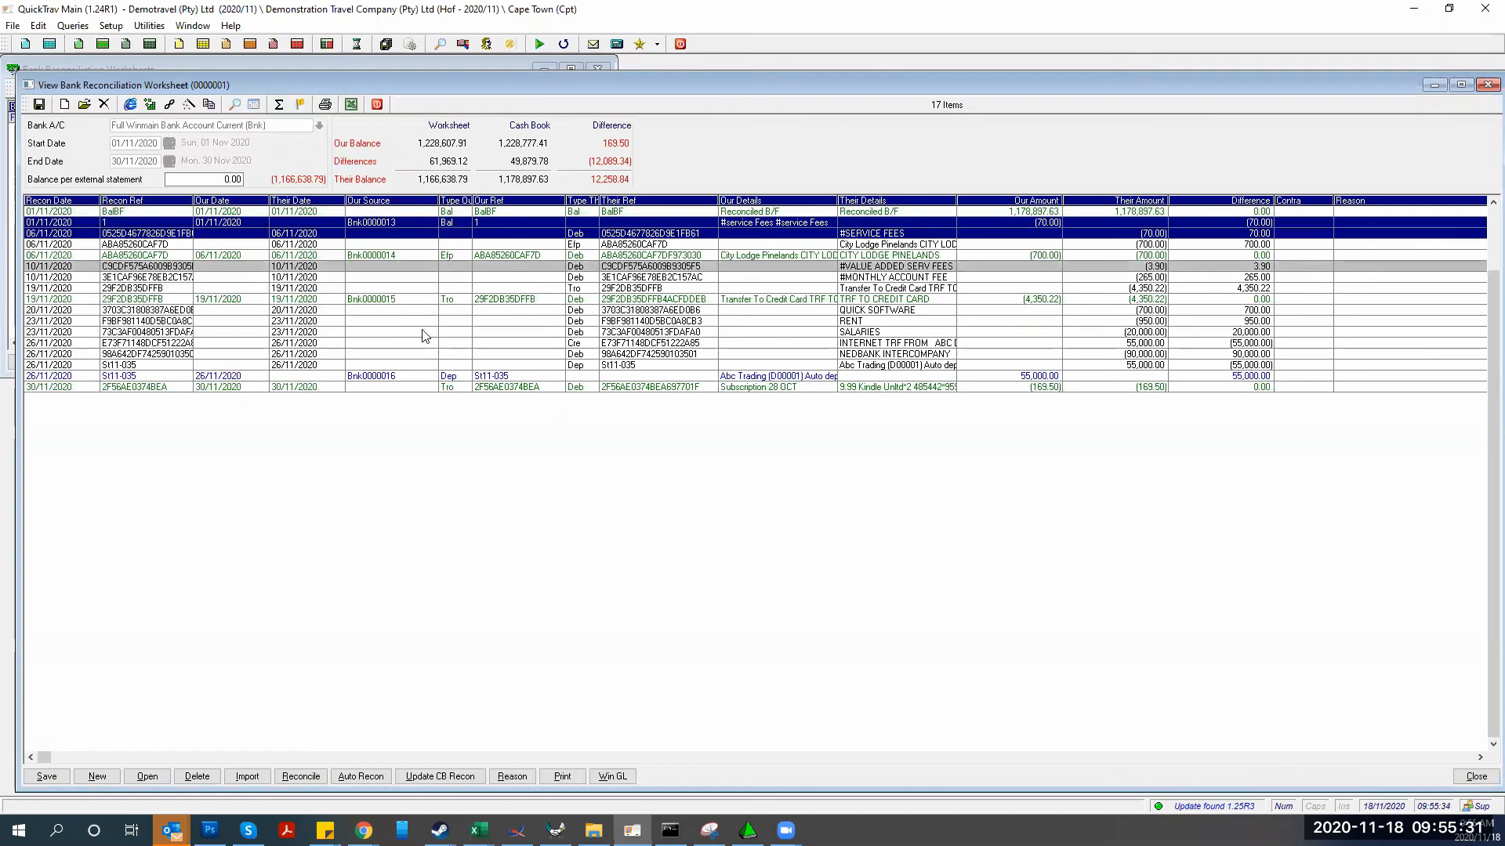
{"action": "scroll", "coordinate": [411, 313], "scroll_direction": "up", "scroll_amount": 5}
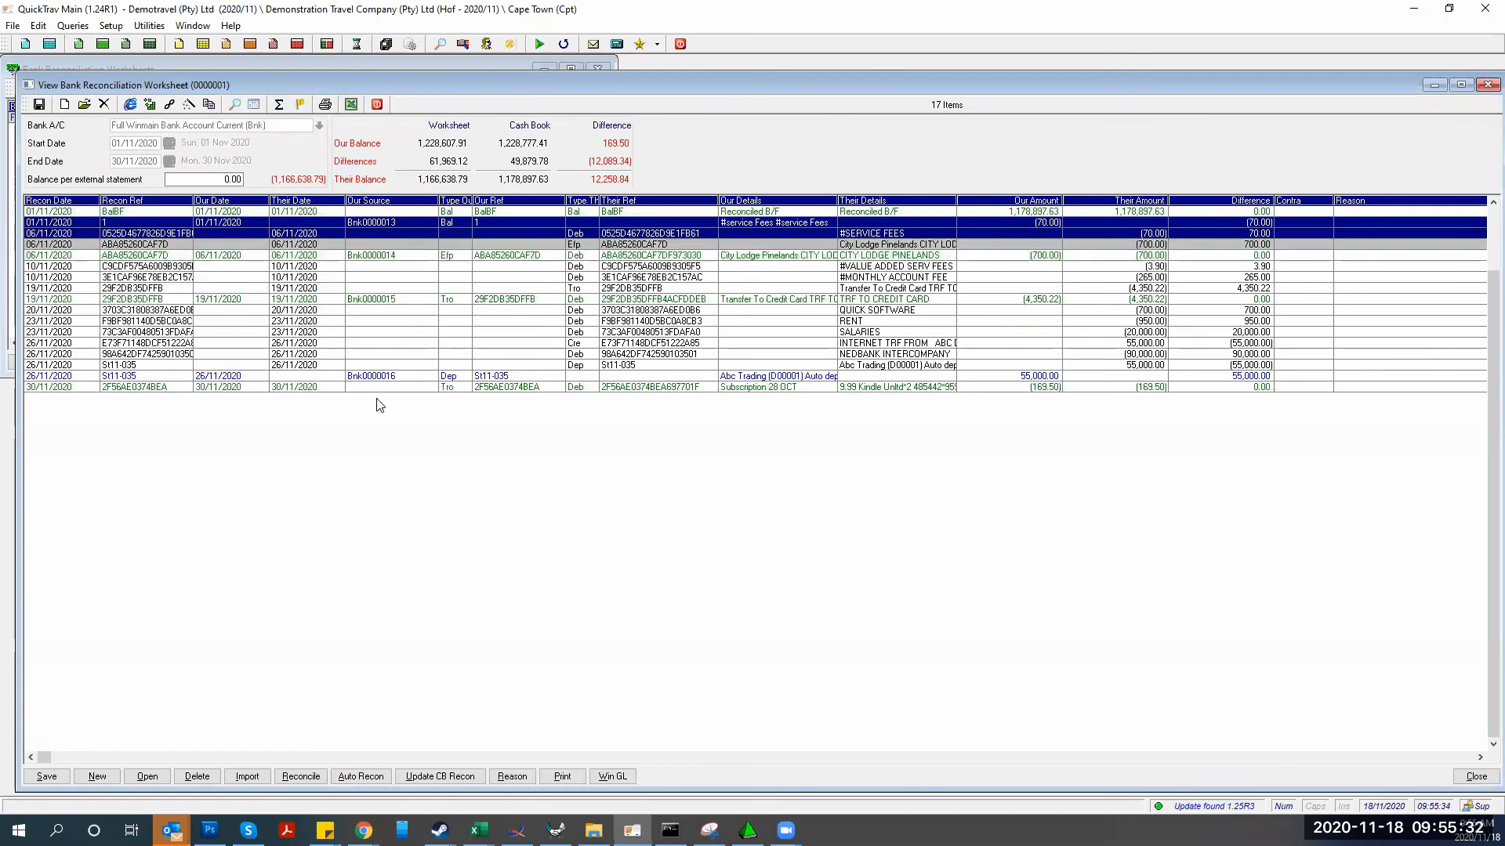
{"action": "left_click", "coordinate": [300, 776]}
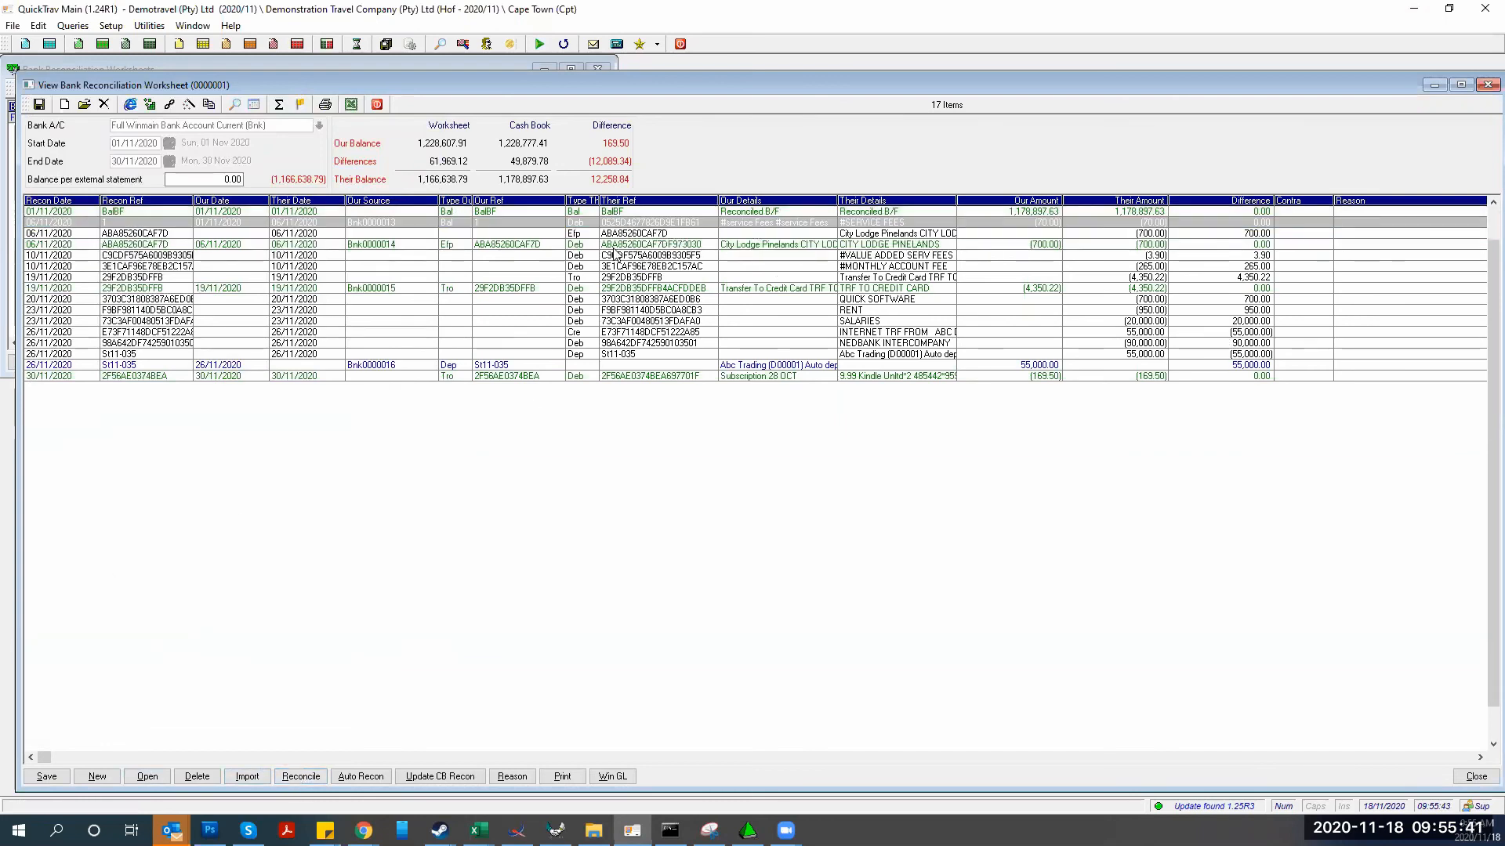
Scroll down to the 55,000 INTERNET TRF bank line and toggle its tag
{"action": "left_click", "coordinate": [572, 222]}
{"action": "scroll", "coordinate": [573, 227], "scroll_direction": "down", "scroll_amount": 2}
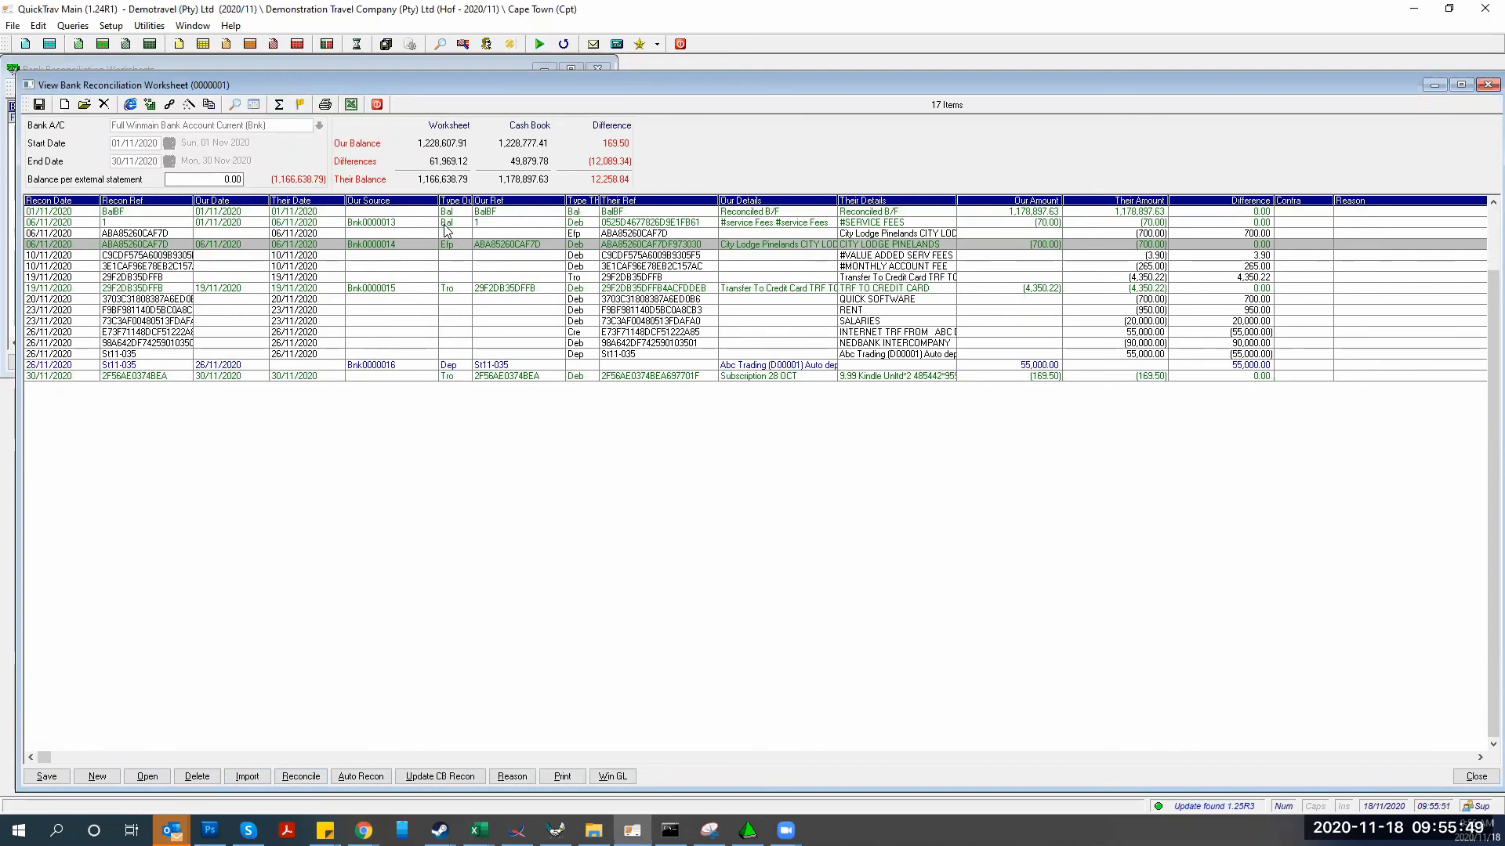
{"action": "scroll", "coordinate": [462, 275], "scroll_direction": "down", "scroll_amount": 3}
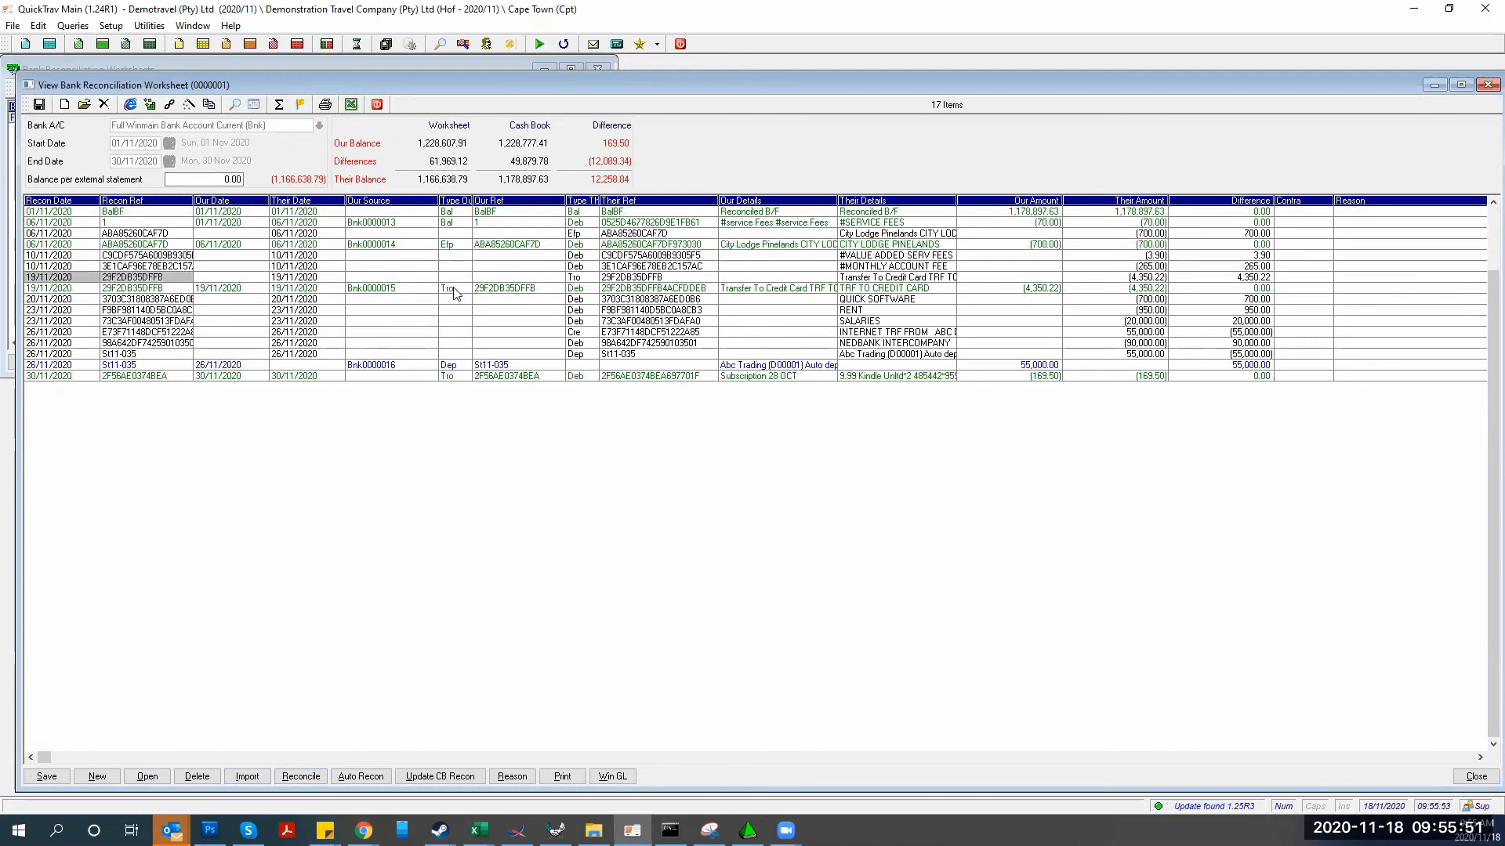
{"action": "scroll", "coordinate": [457, 294], "scroll_direction": "down", "scroll_amount": 5}
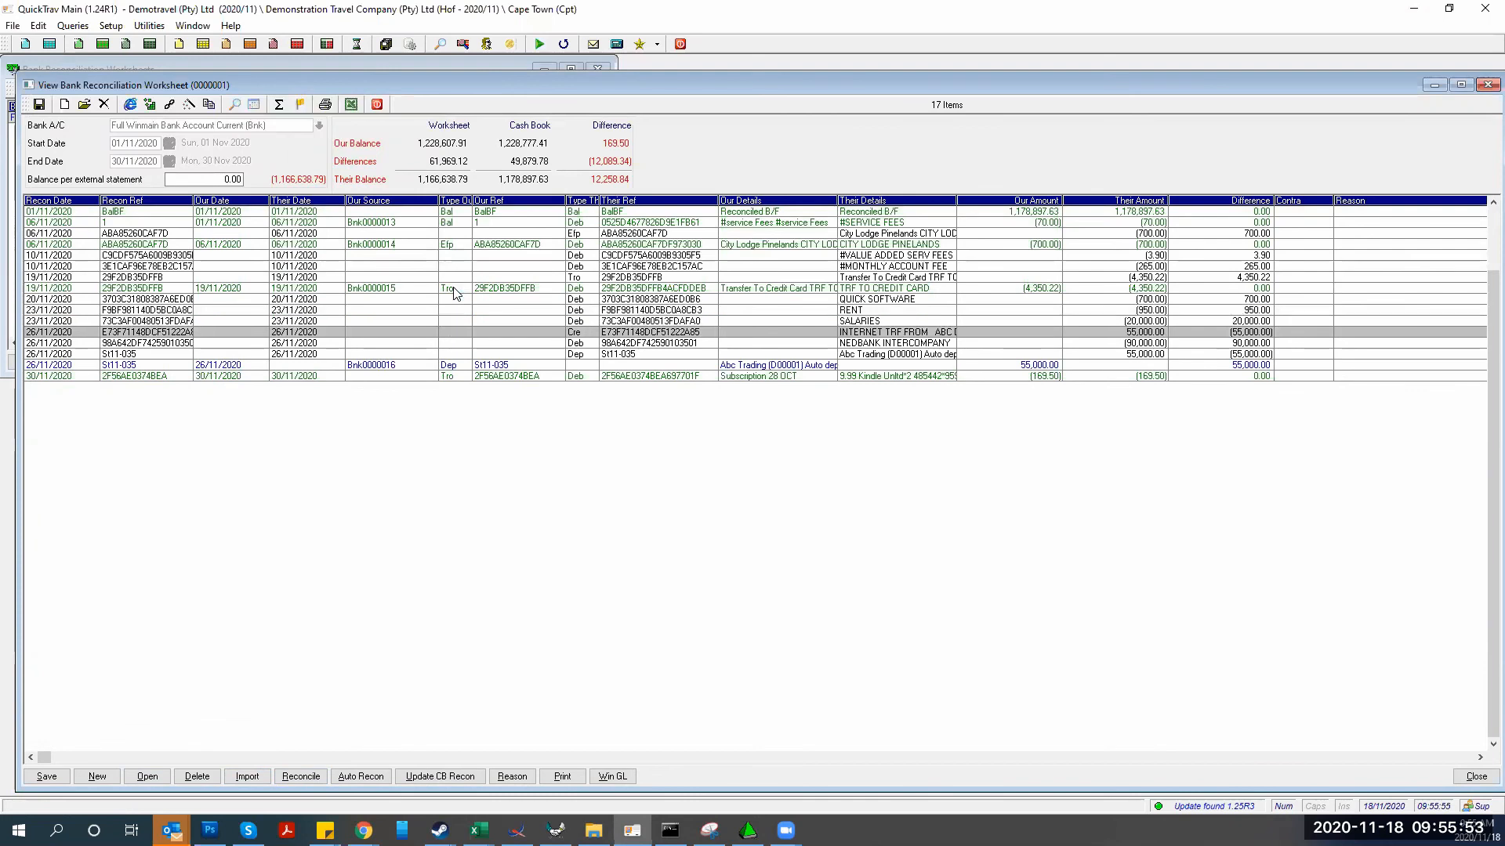
{"action": "key", "text": "space"}
{"action": "key", "text": "Down"}
{"action": "key", "text": "Down"}
{"action": "key", "text": "Up"}
{"action": "key", "text": "Up"}
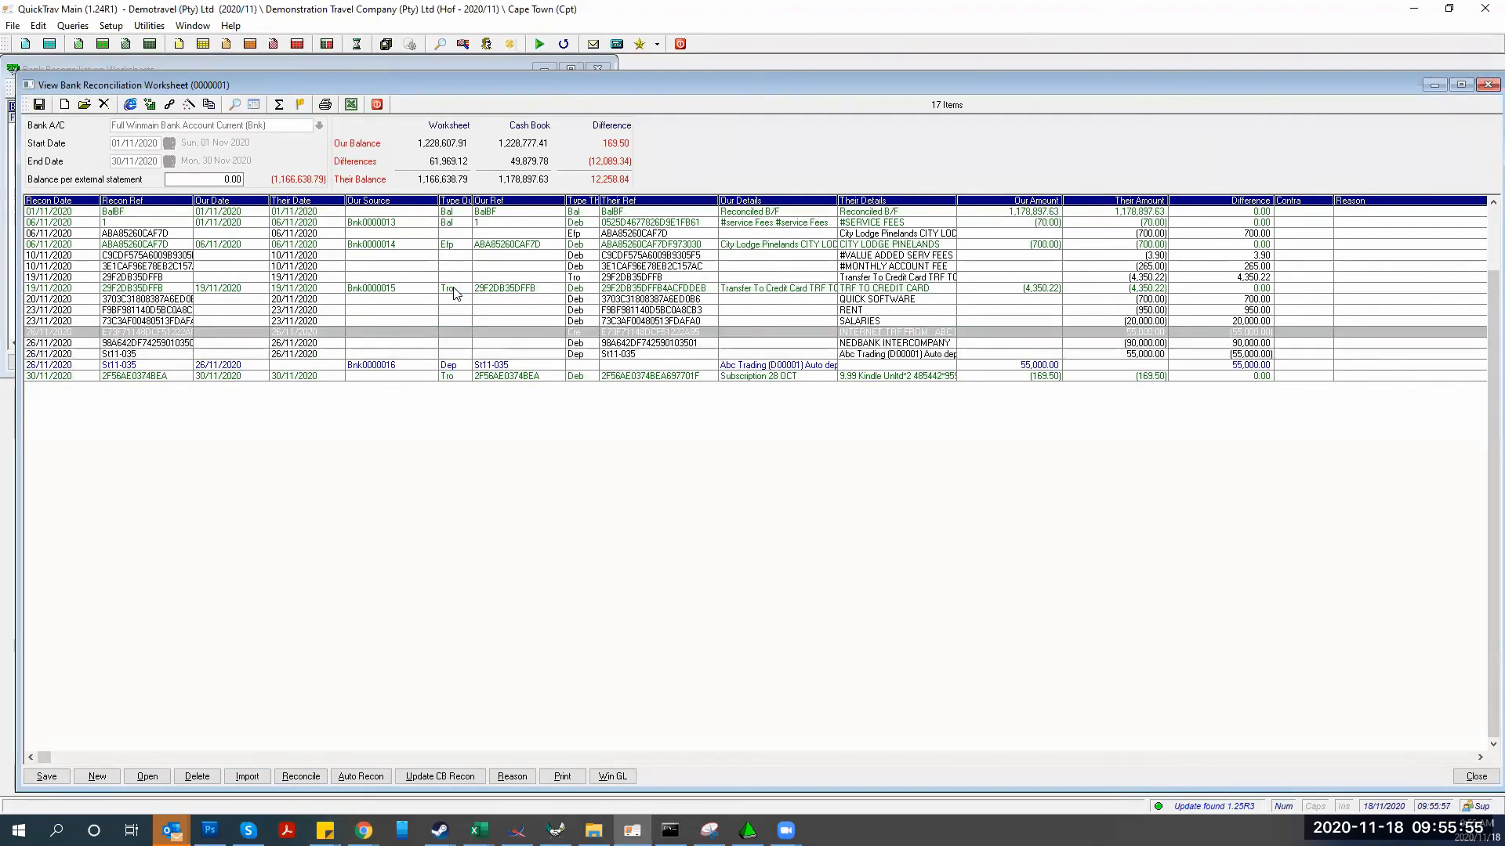
{"action": "key", "text": "space"}
{"action": "key", "text": "Down"}
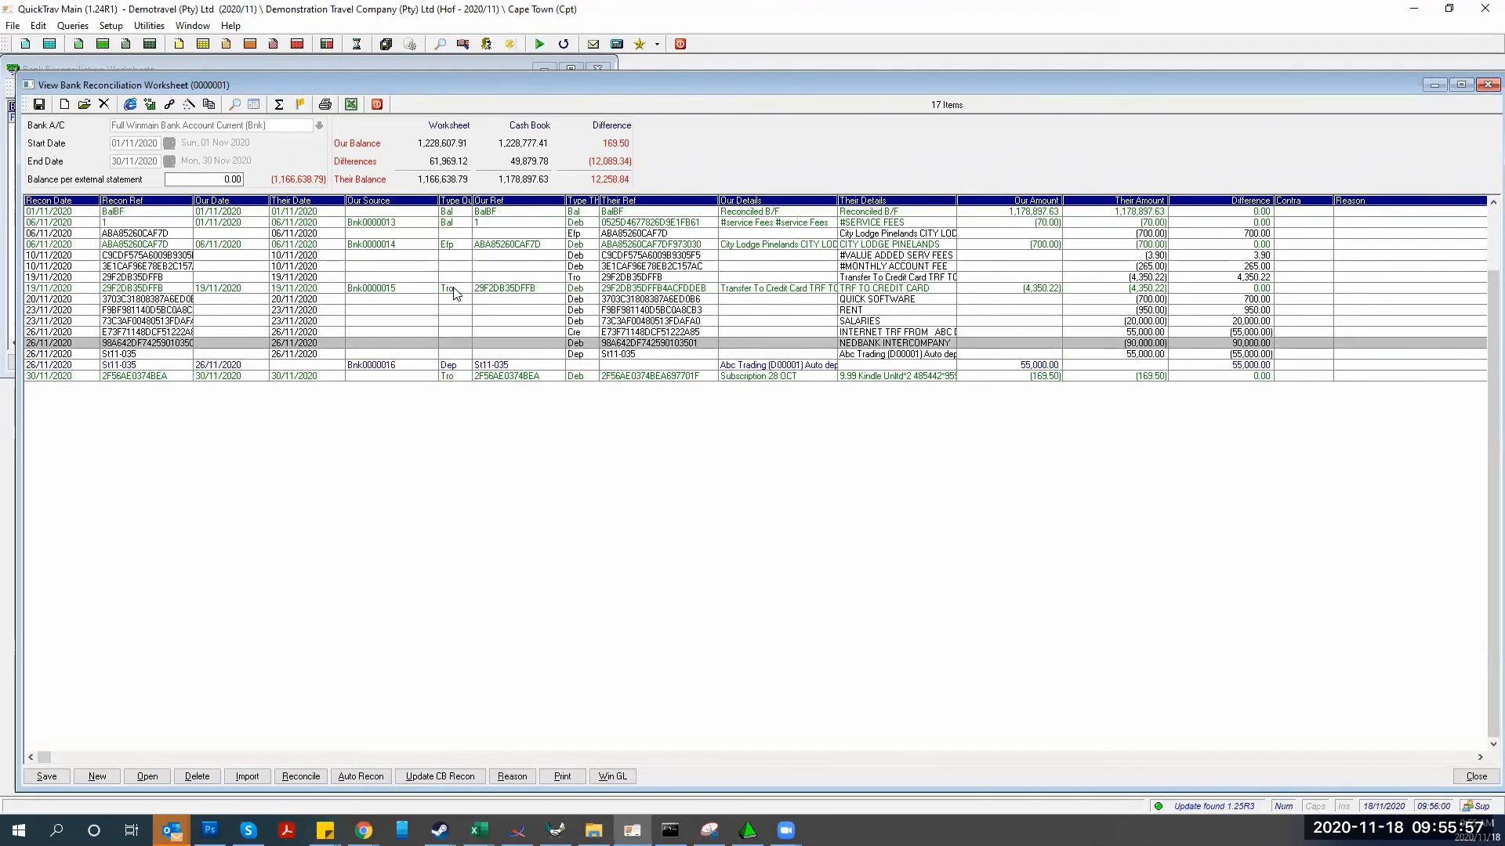
{"action": "key", "text": "Down"}
{"action": "key", "text": "Down"}
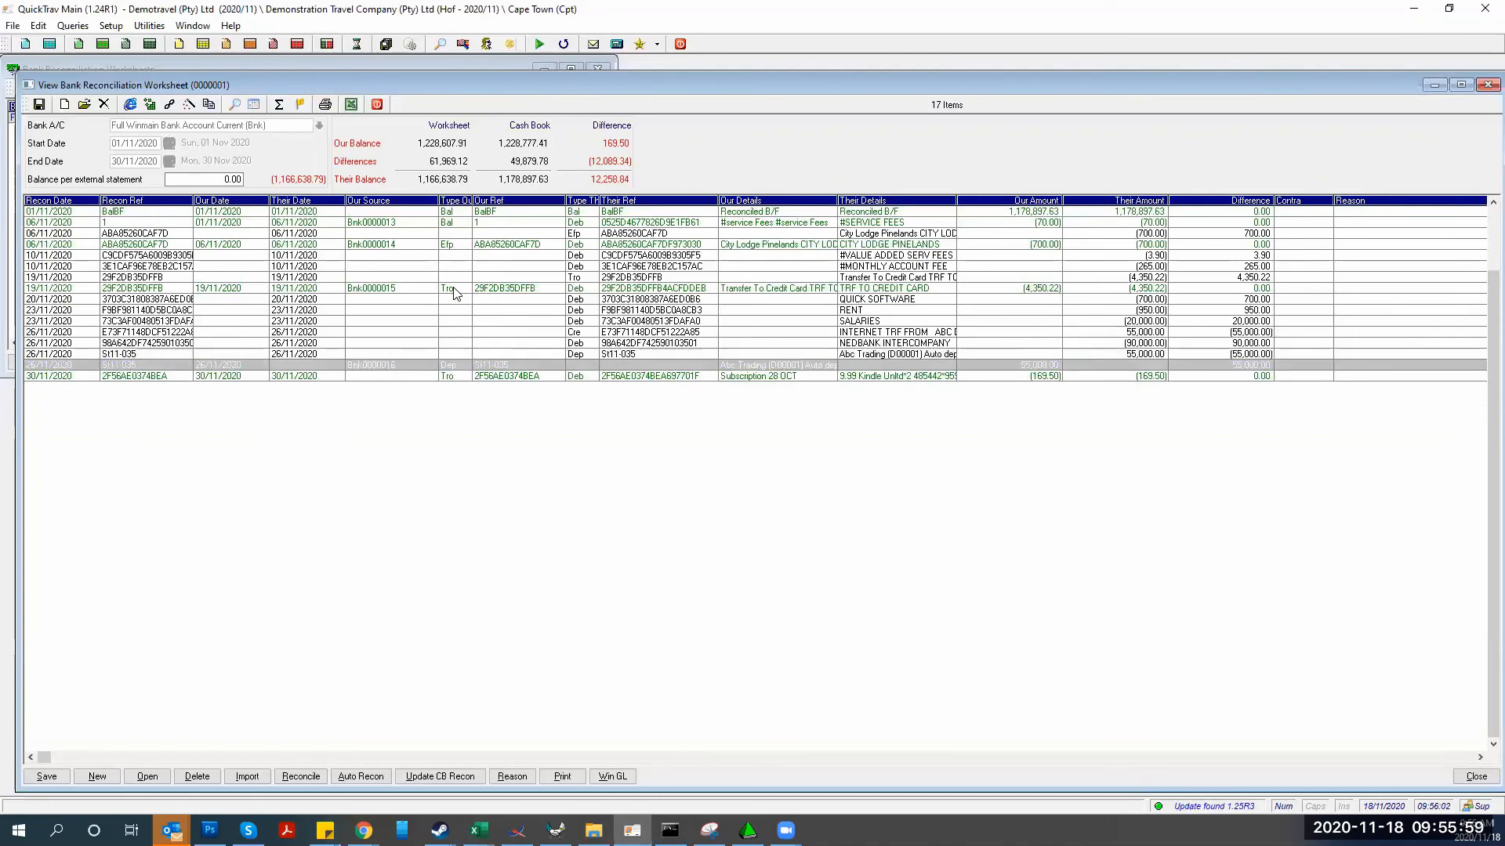
Tag the Bnk0000016 Abc Trading deposit and reconcile the tagged 55,000.00 entries
{"action": "key", "text": "space"}
{"action": "key", "text": "Up"}
{"action": "key", "text": "Down"}
{"action": "key", "text": "Up"}
{"action": "key", "text": "Down"}
{"action": "key", "text": "Up"}
{"action": "key", "text": "Up"}
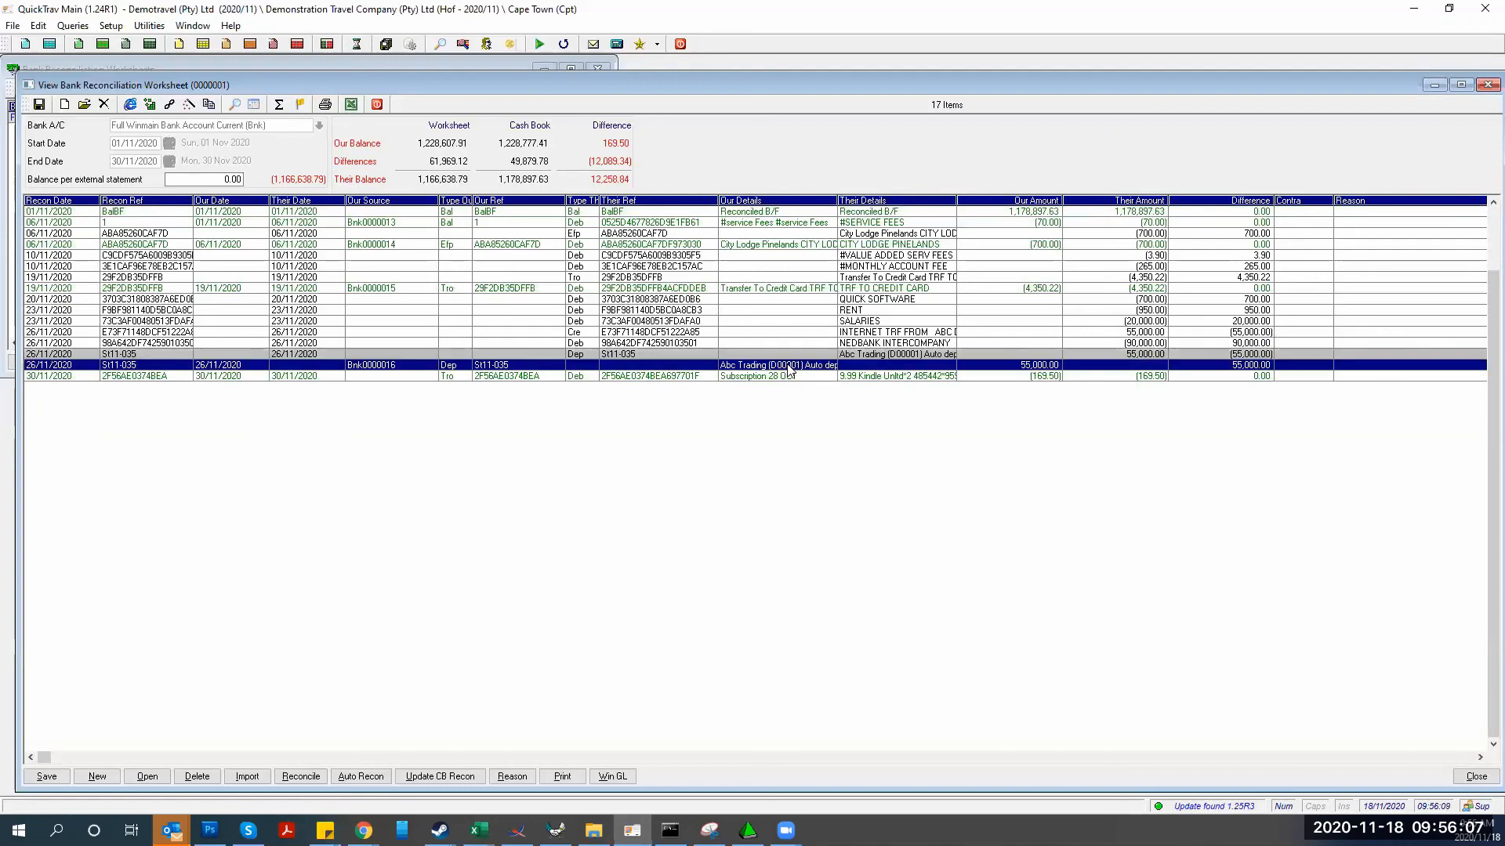
{"action": "key", "text": "Up"}
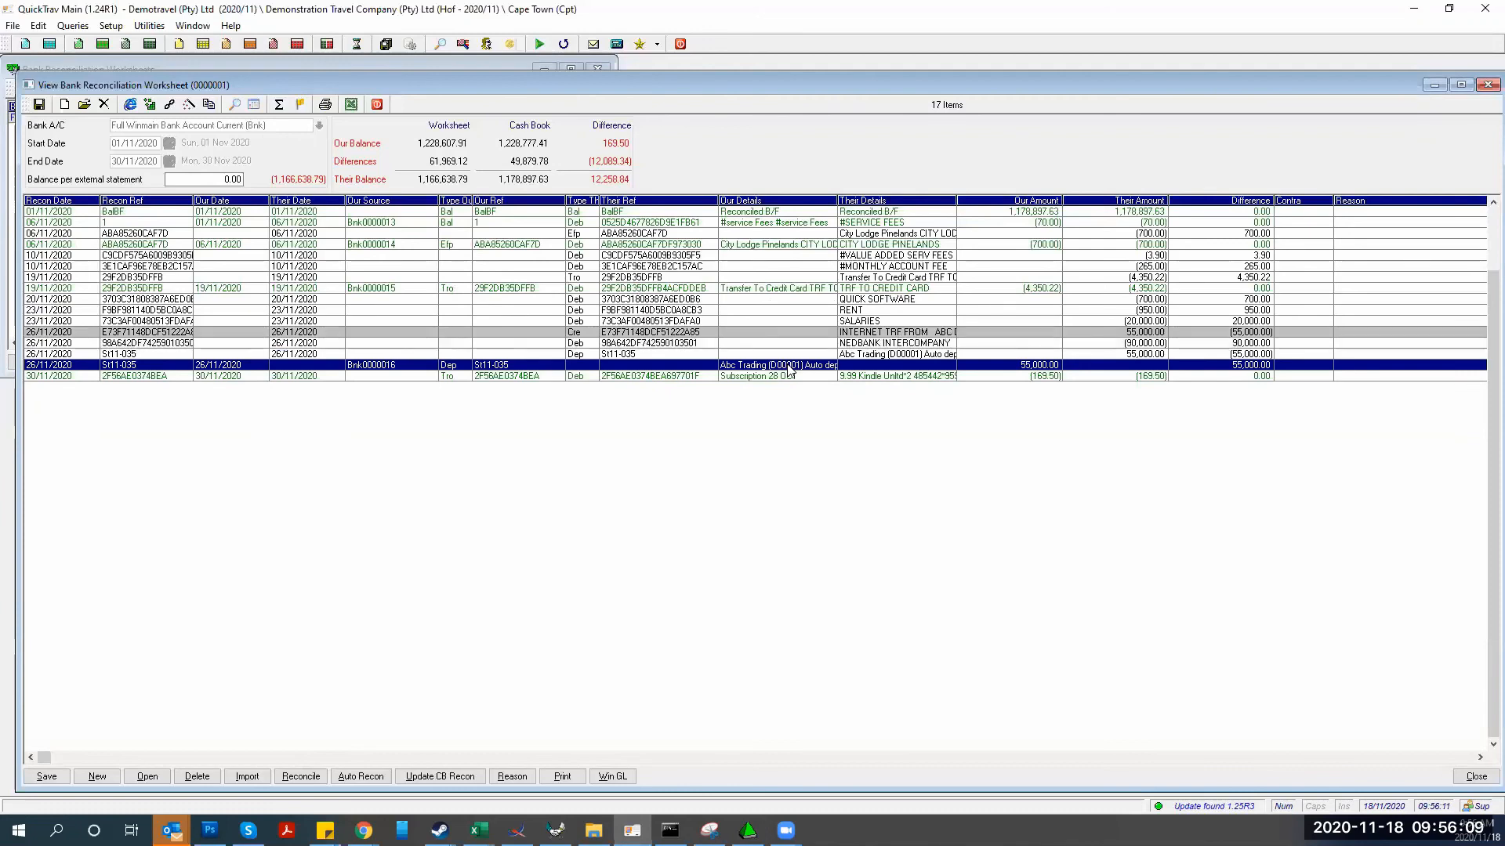
{"action": "left_click", "coordinate": [292, 777]}
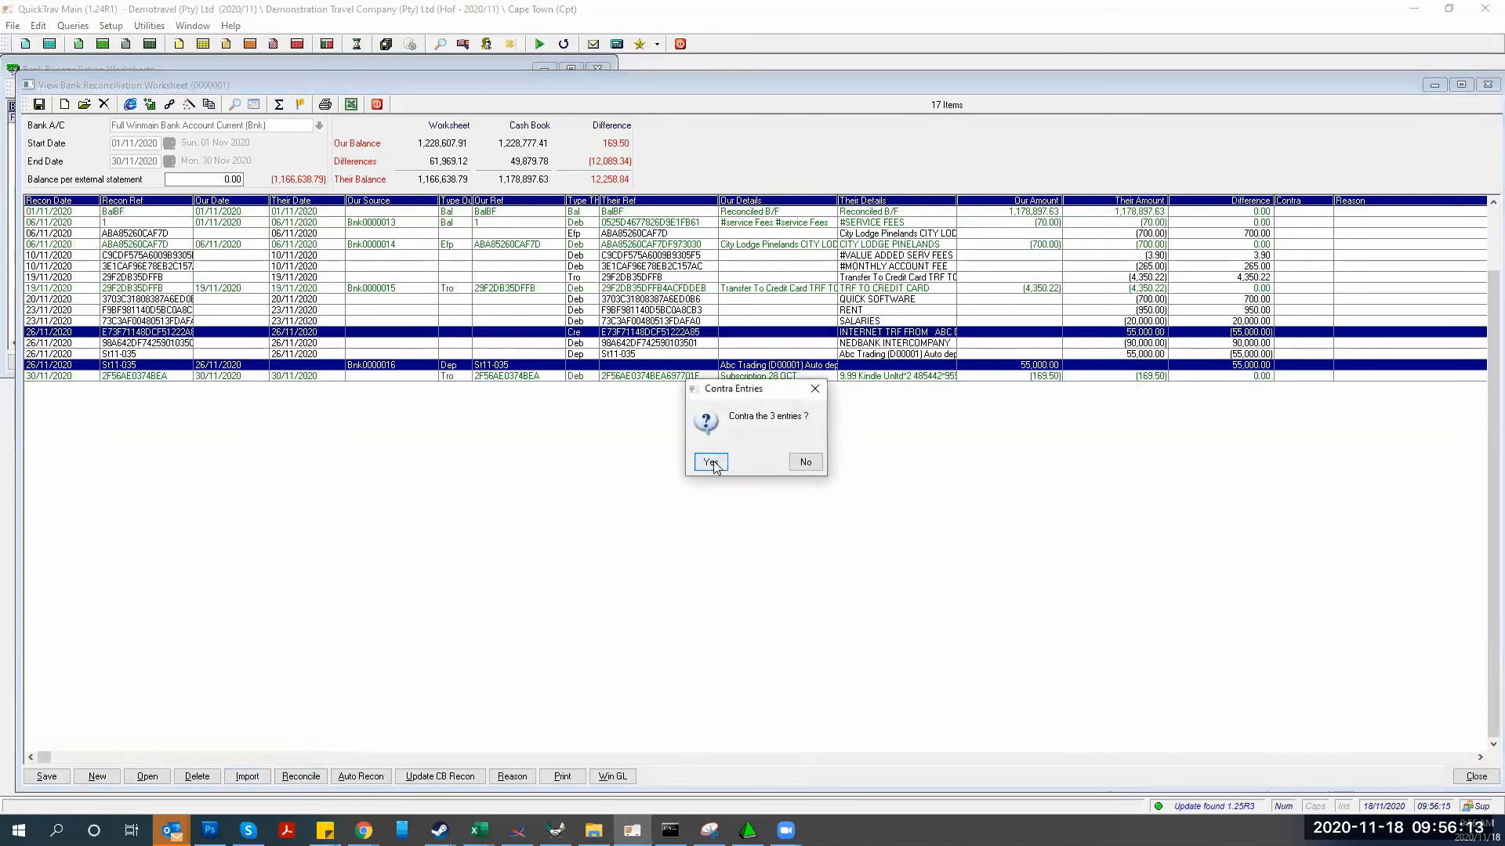
Confirm the contra of the three 55,000.00 entries and review rows marked 0000001
{"action": "left_click", "coordinate": [712, 463]}
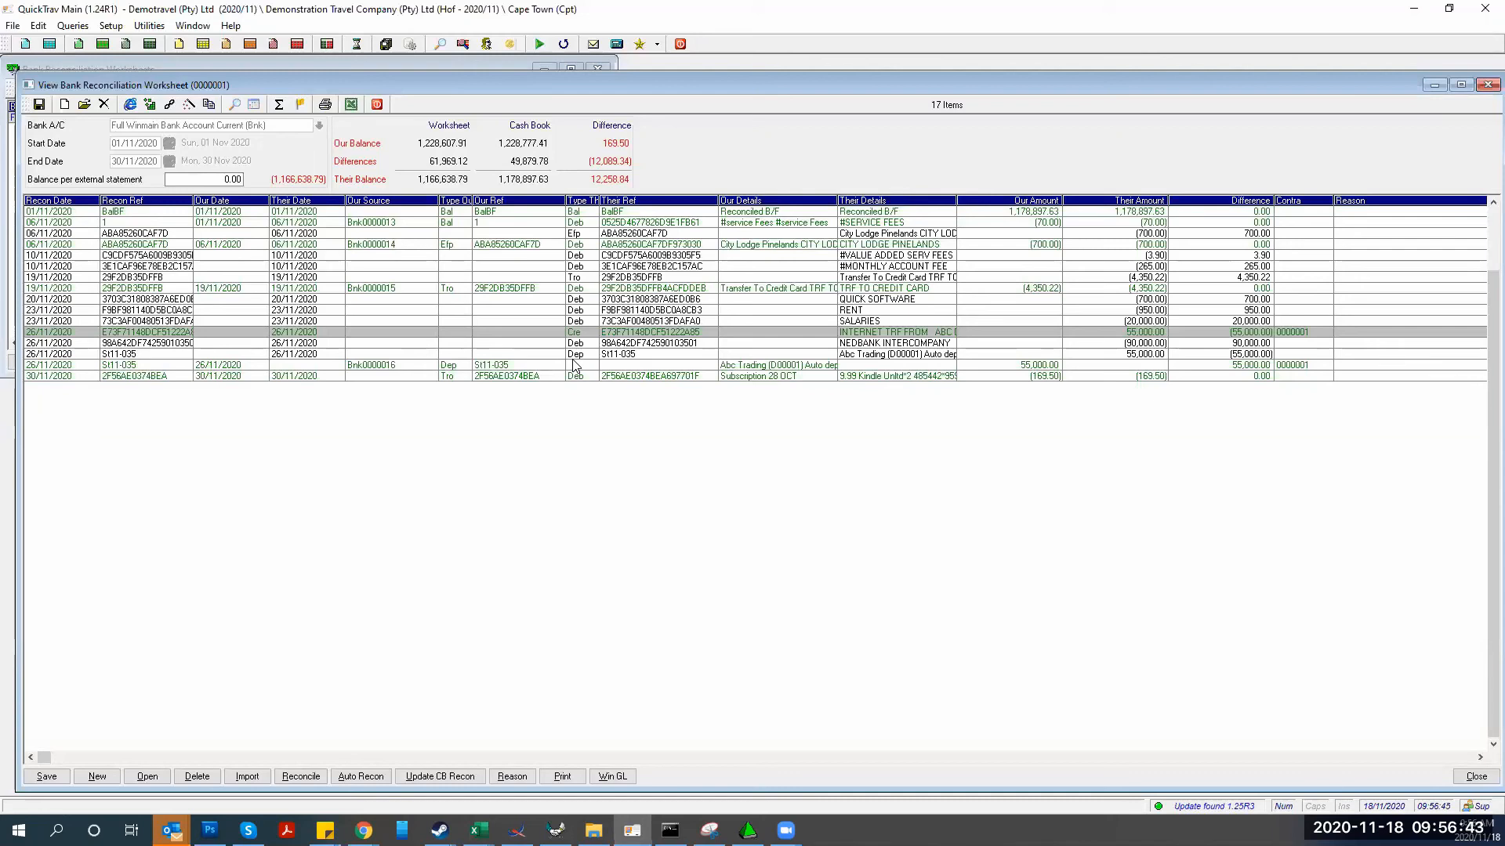
{"action": "left_click", "coordinate": [552, 224]}
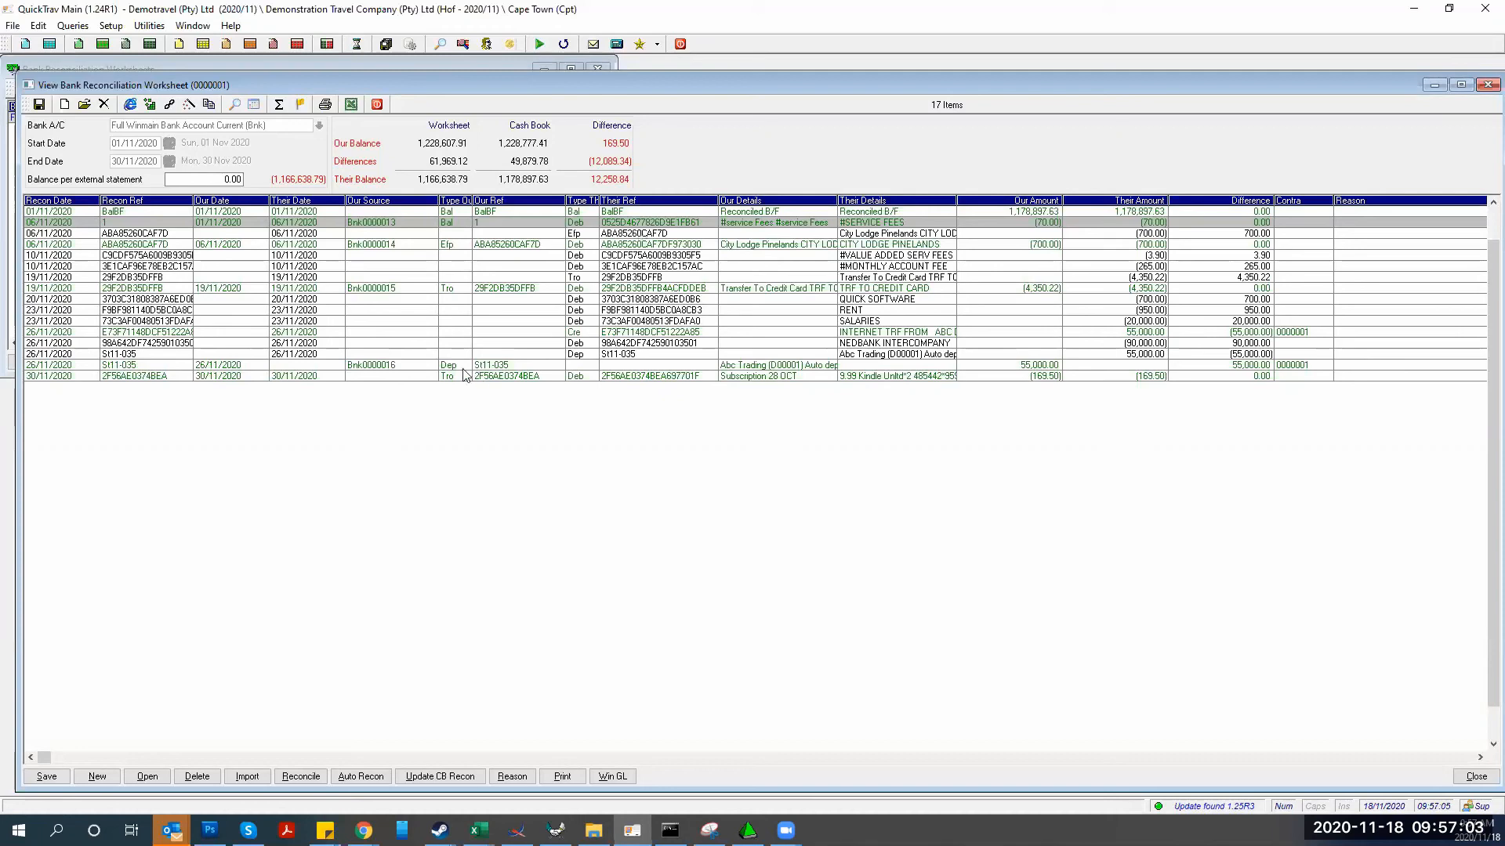
{"action": "left_click", "coordinate": [576, 355]}
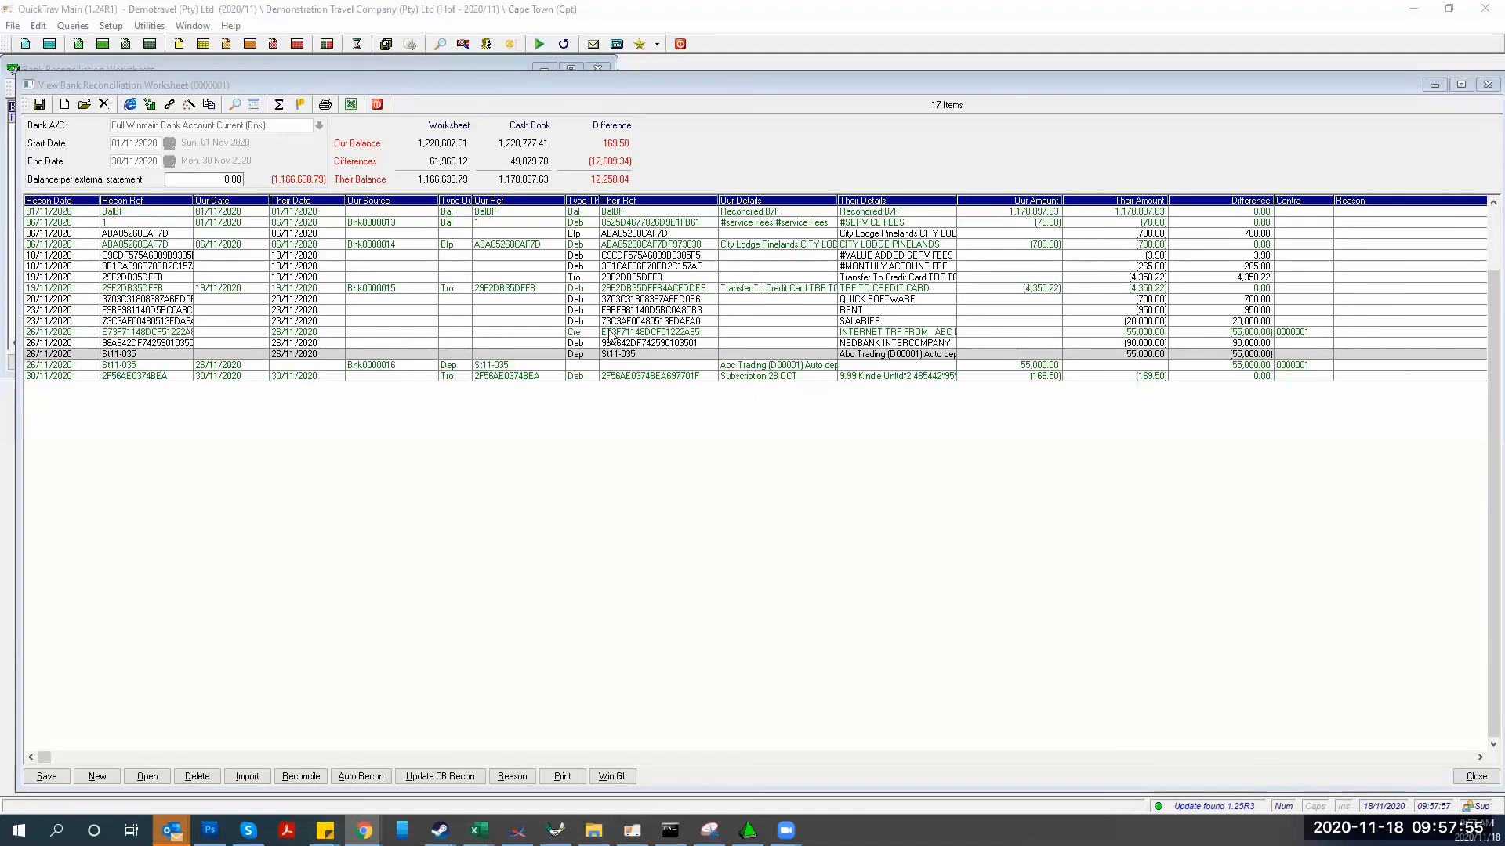
Create a cash book entry for the 265.00 monthly account fee with Standard Input 15% VAT
{"action": "double_click", "coordinate": [616, 268]}
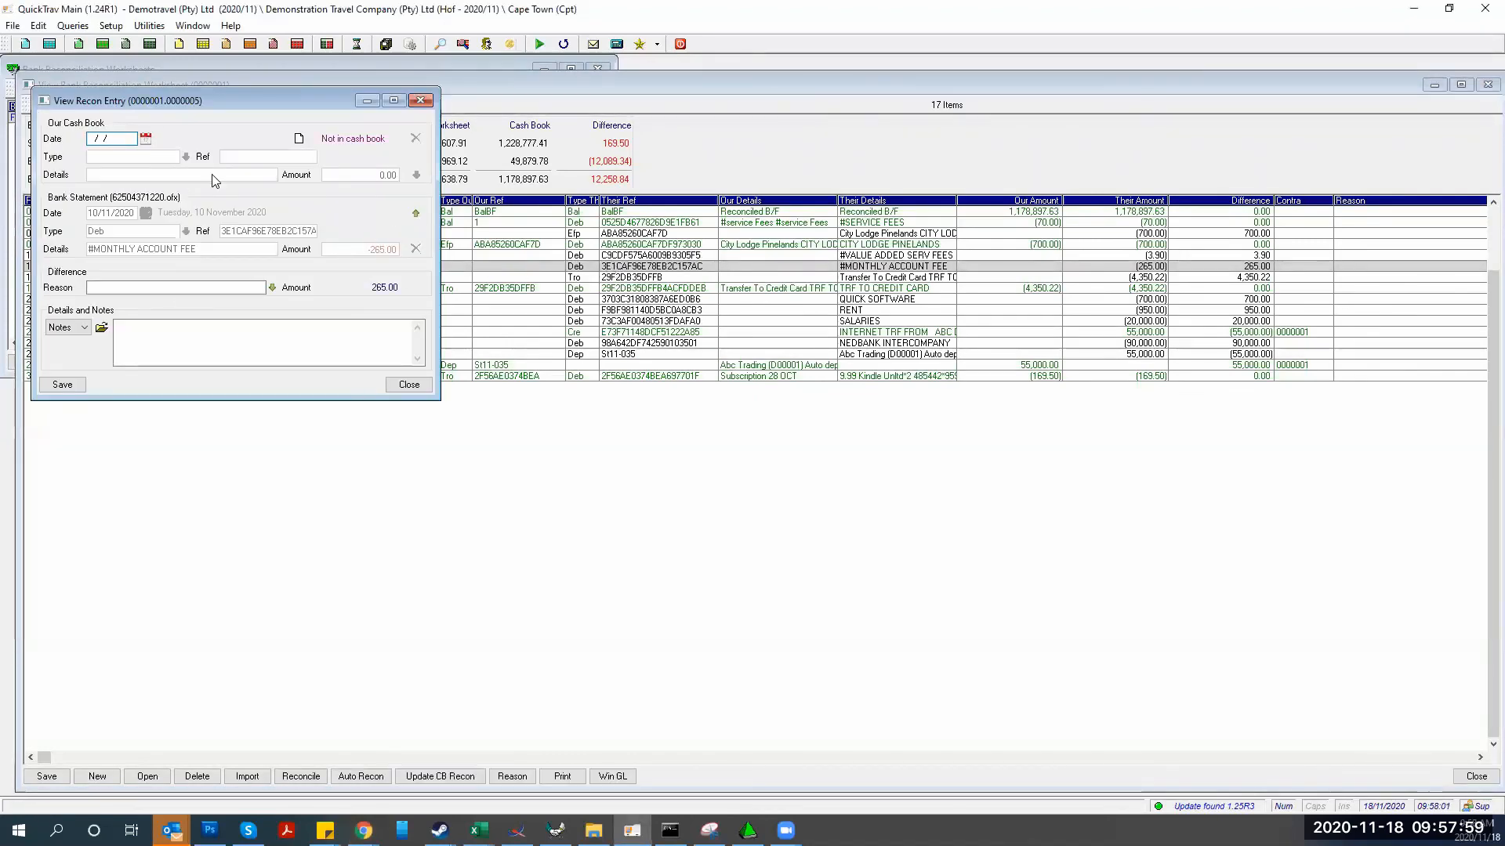
{"action": "left_click", "coordinate": [354, 139]}
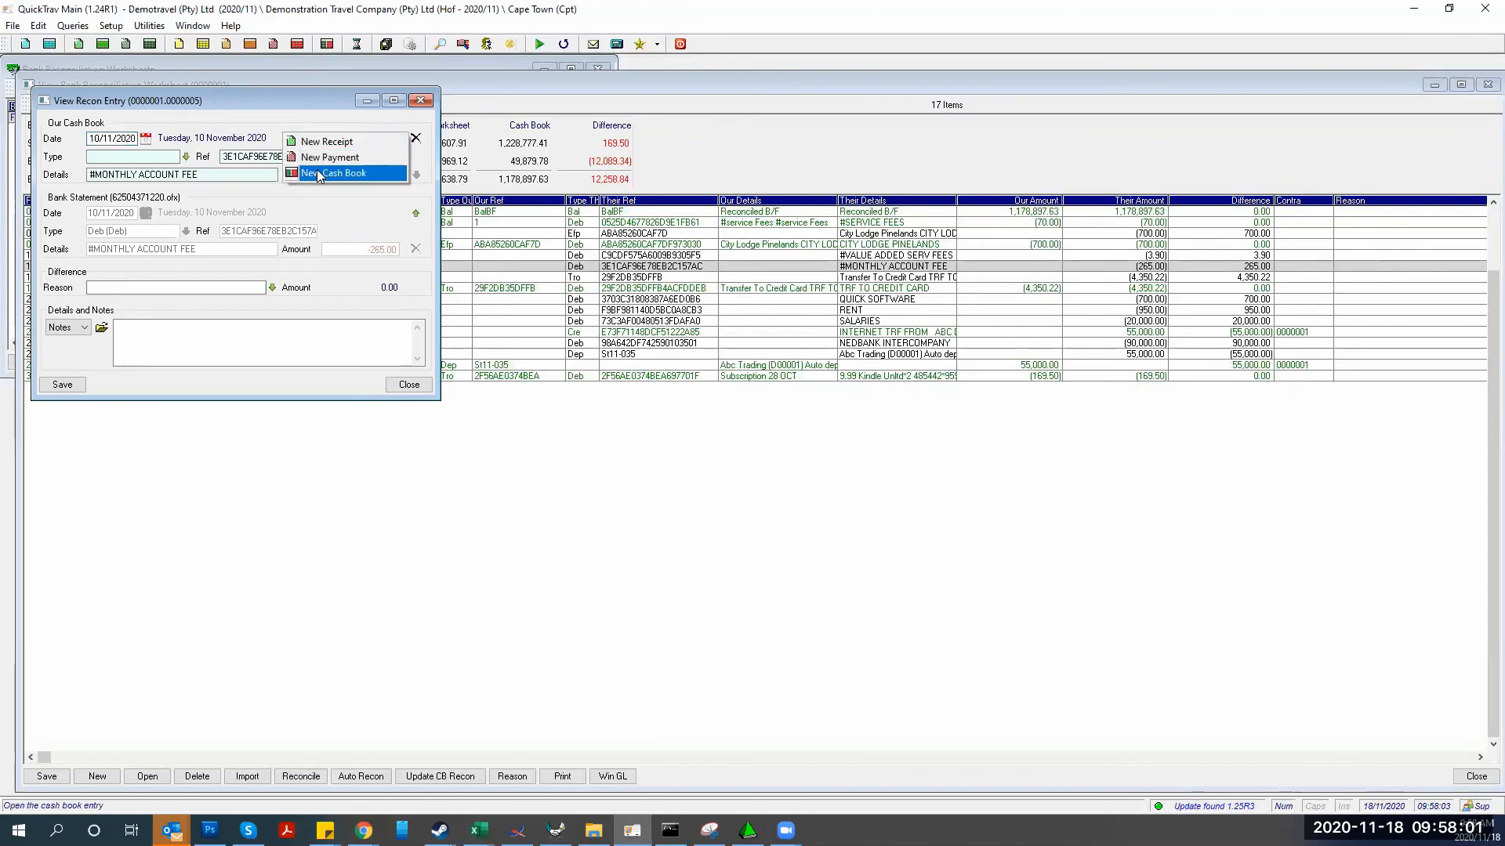
{"action": "left_click", "coordinate": [318, 169]}
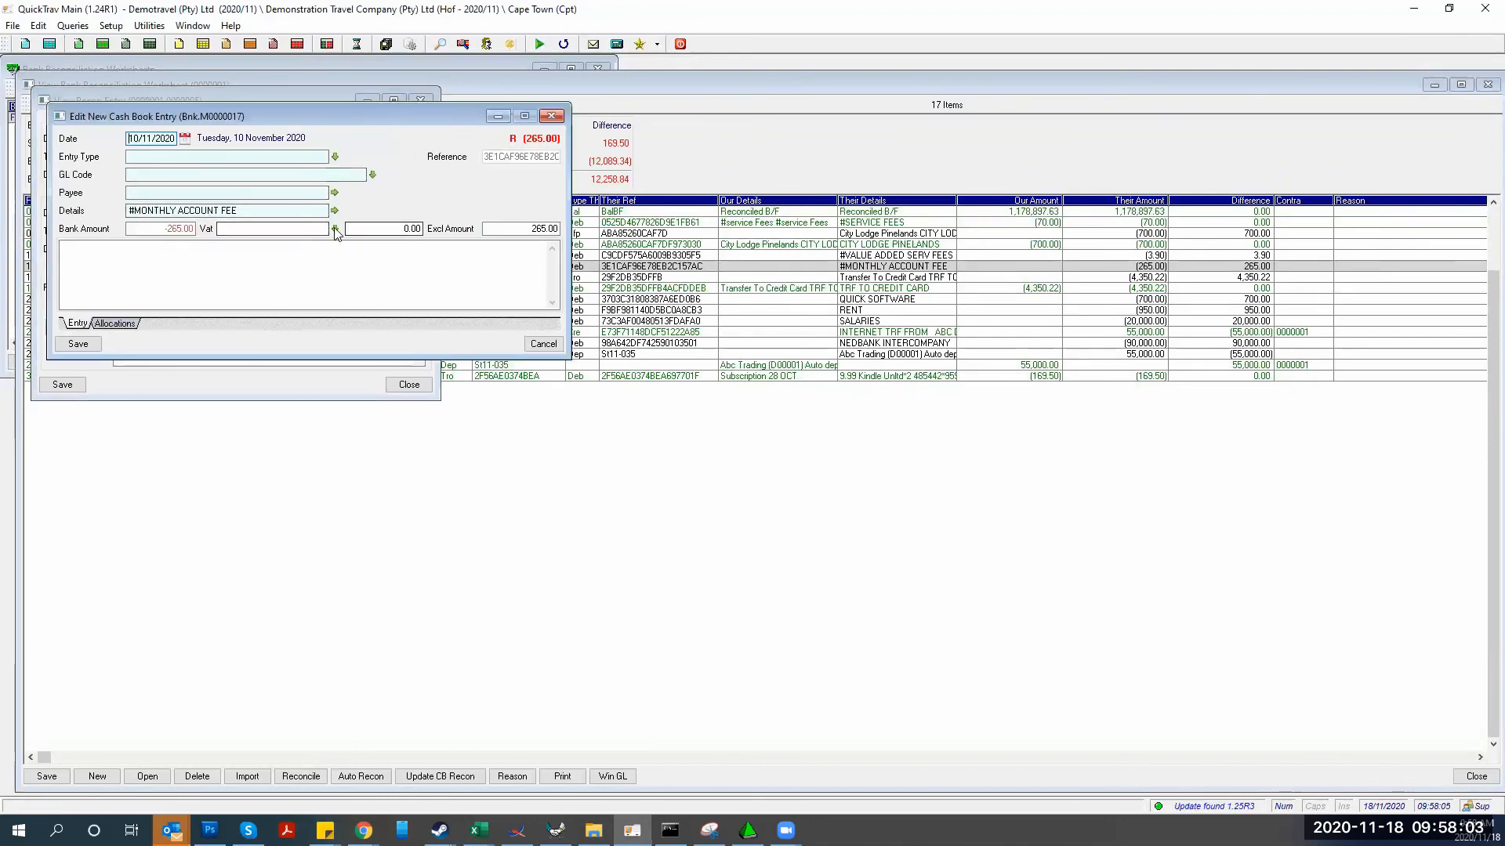
{"action": "left_click", "coordinate": [335, 228]}
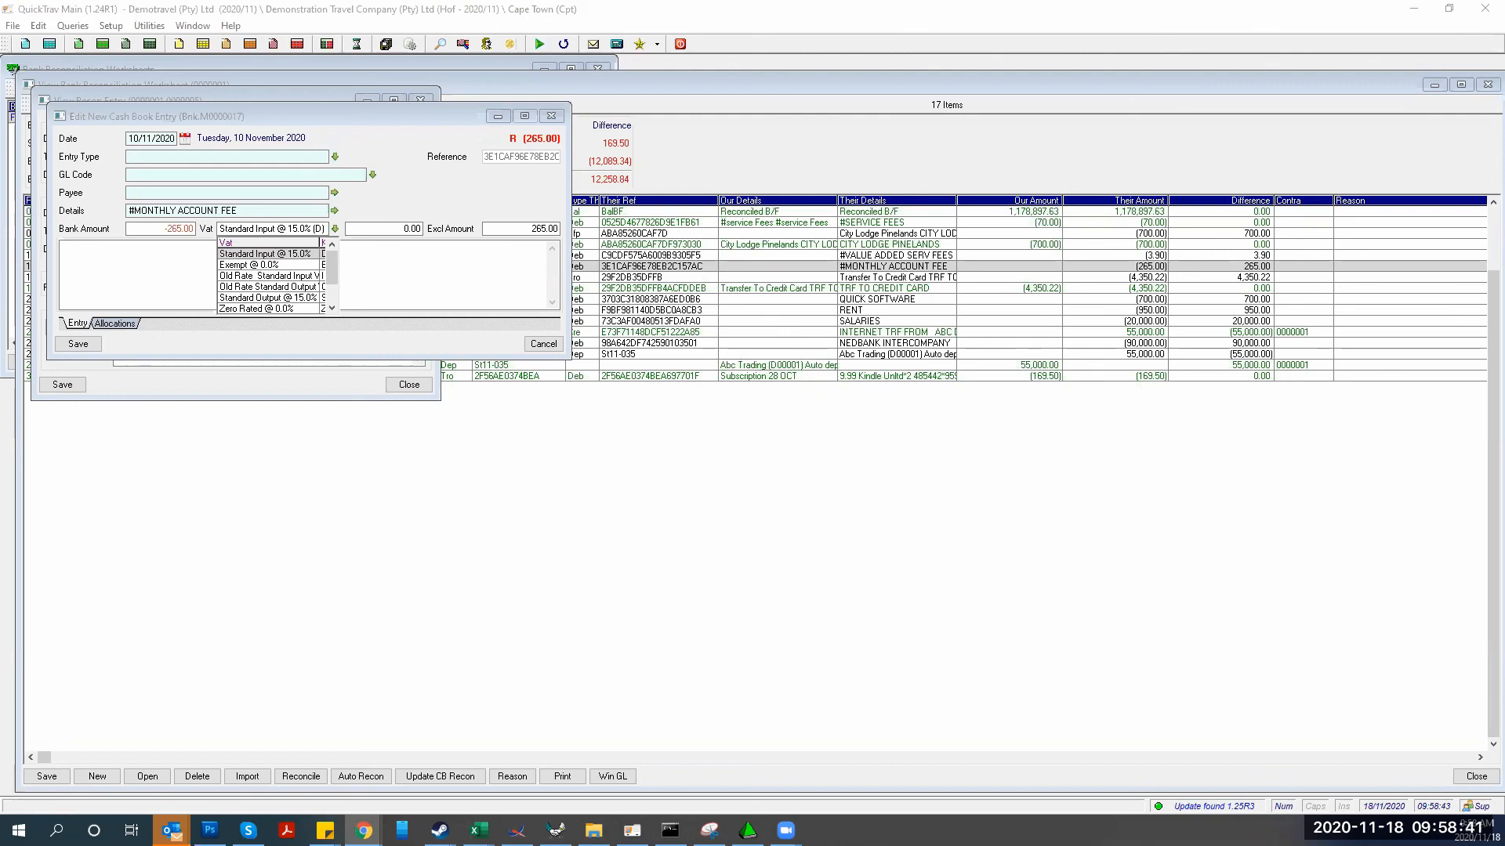
{"action": "left_click", "coordinate": [274, 253]}
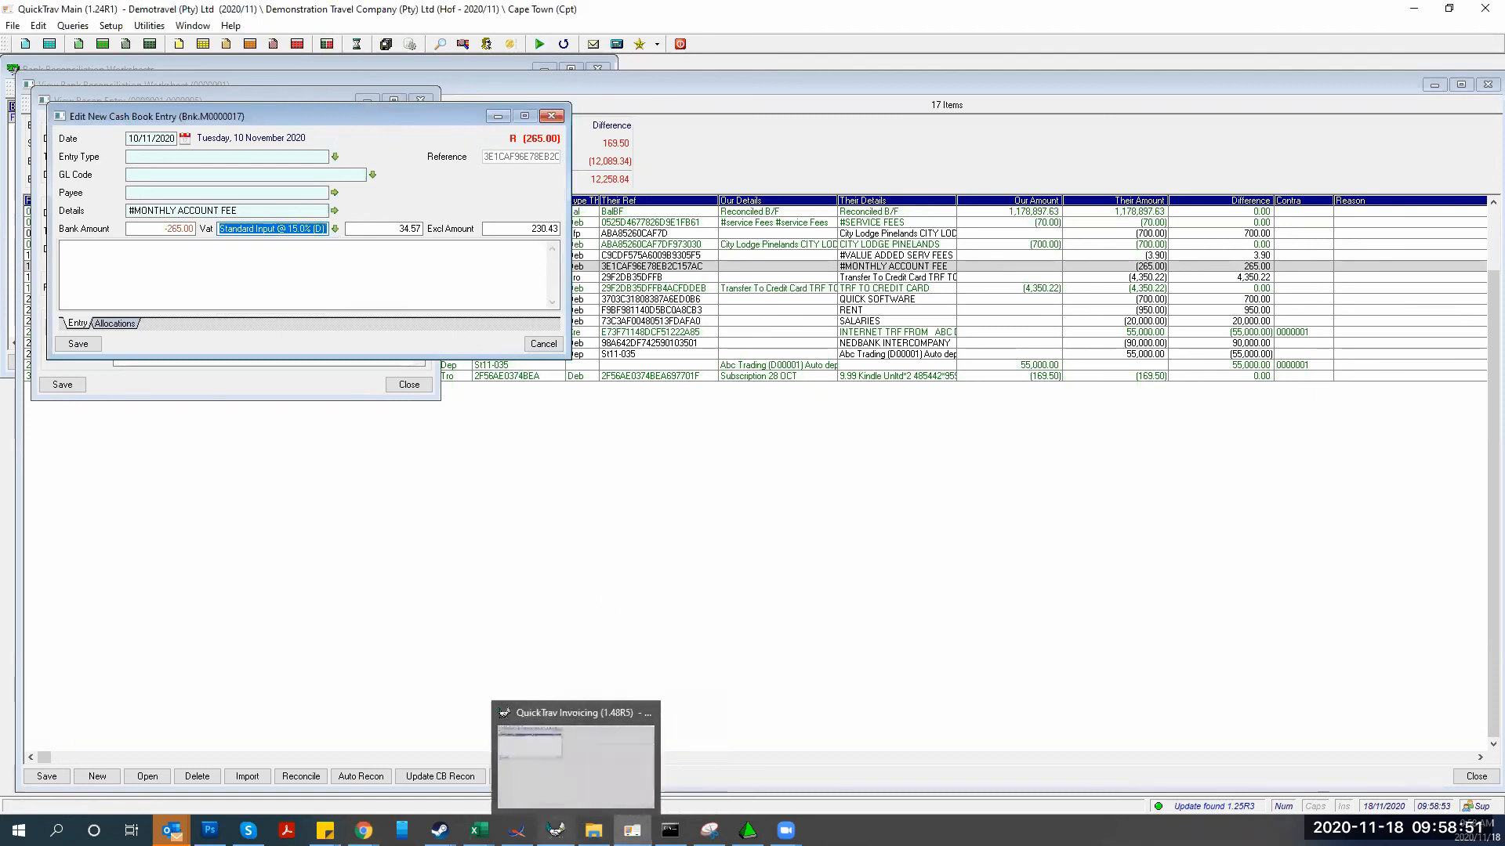
Open Setup > Global Tables > Automatic Cash Book Rules and start a new rule keyed 002
{"action": "left_click", "coordinate": [555, 831]}
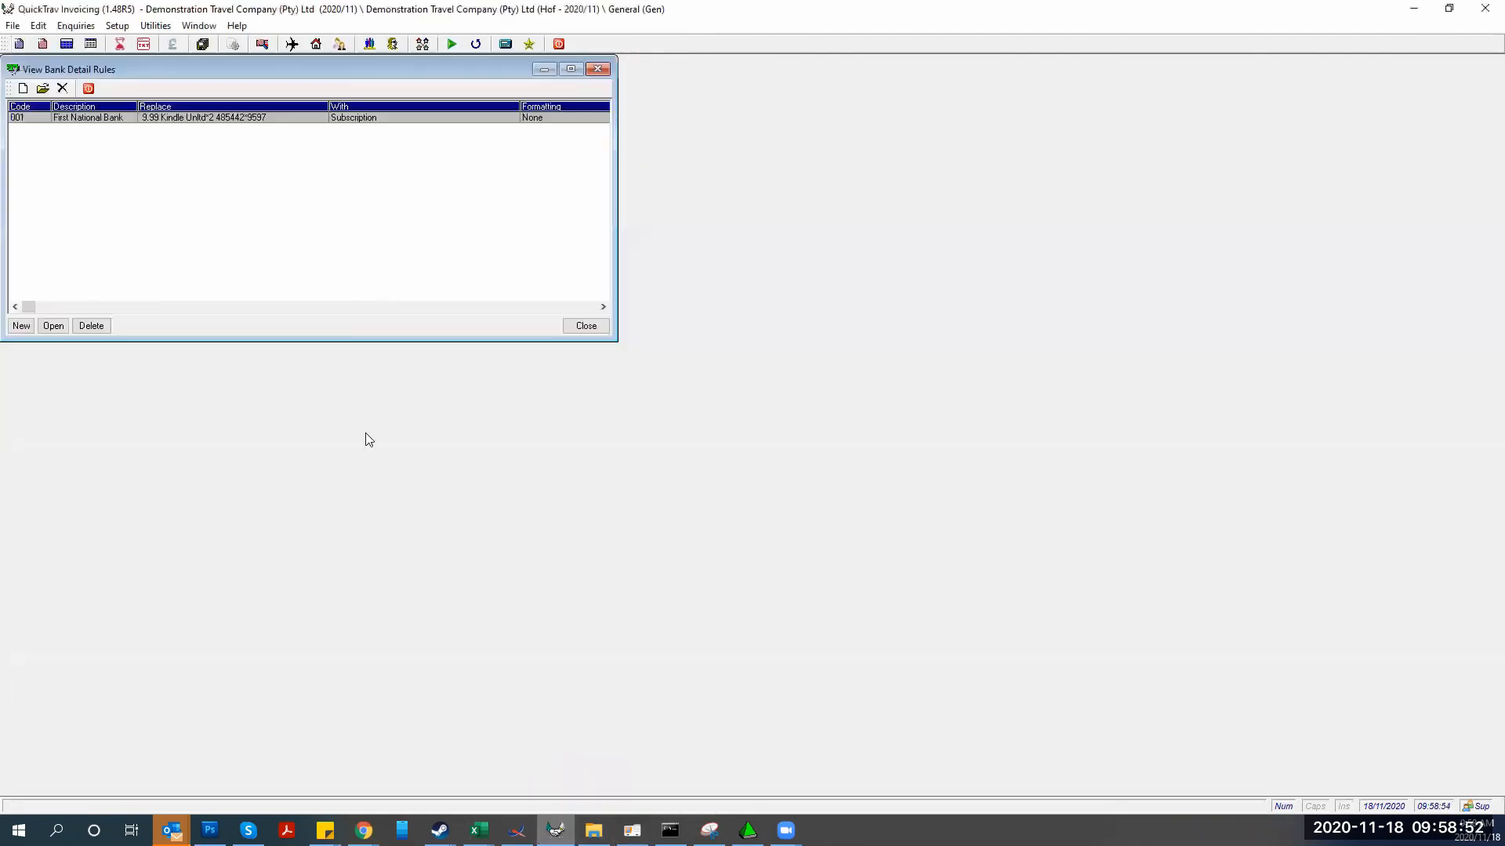
{"action": "left_click", "coordinate": [116, 25]}
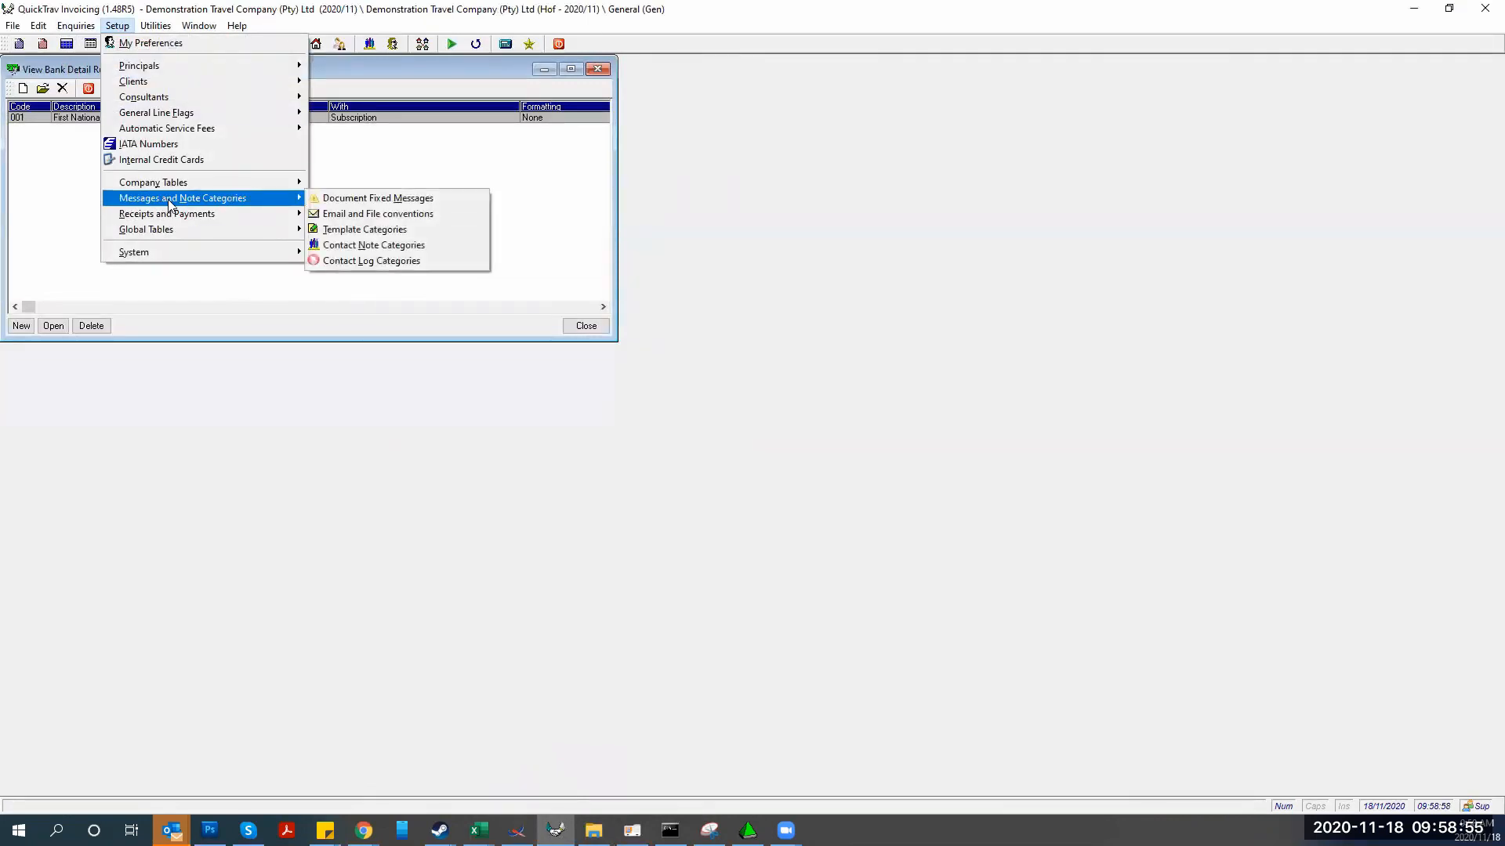
{"action": "mouse_move", "coordinate": [177, 227]}
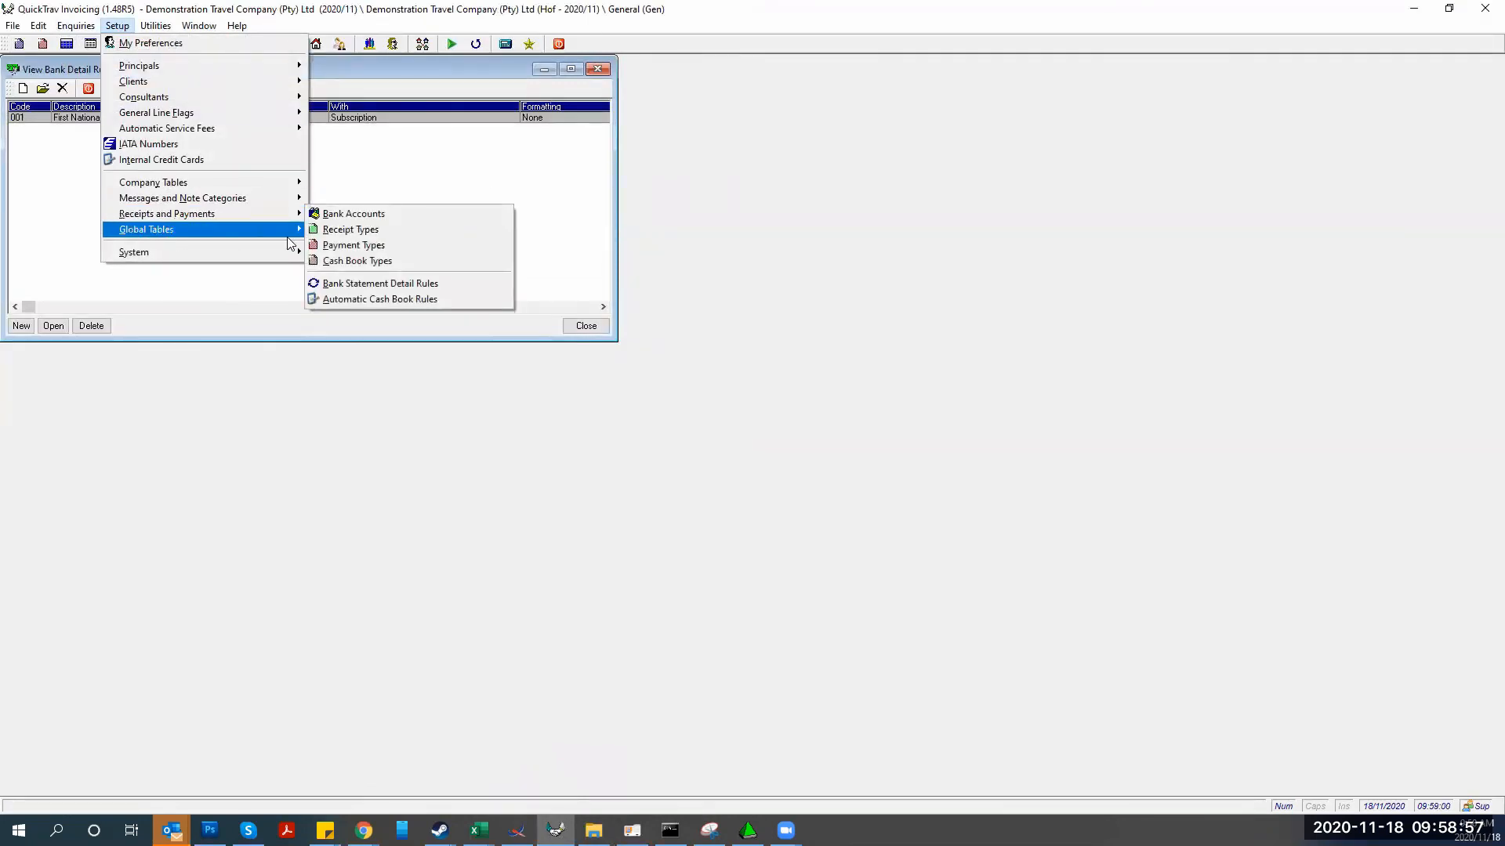
{"action": "left_click", "coordinate": [371, 302]}
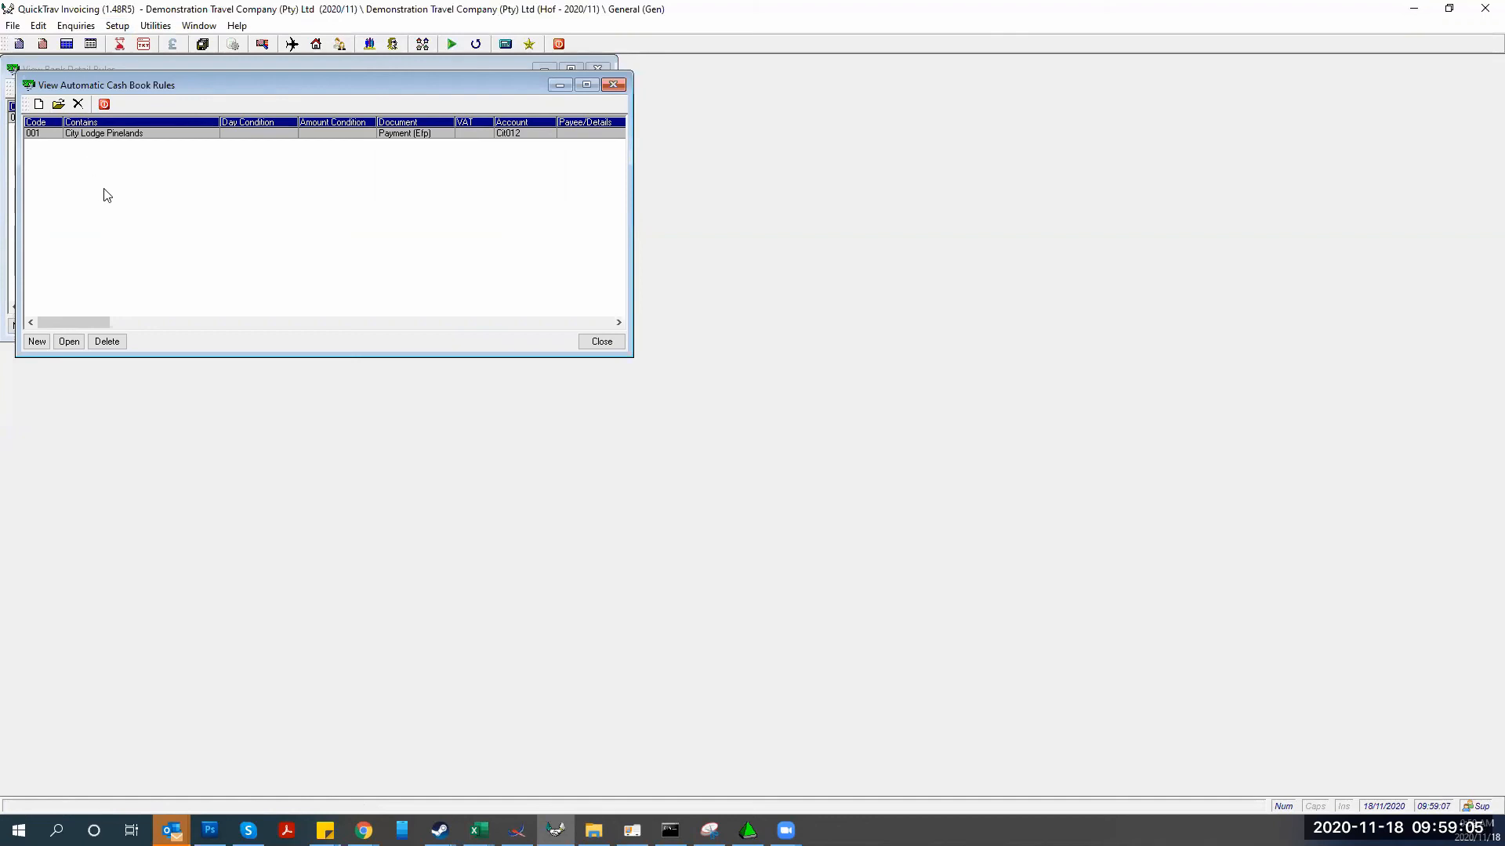
{"action": "left_click", "coordinate": [37, 342]}
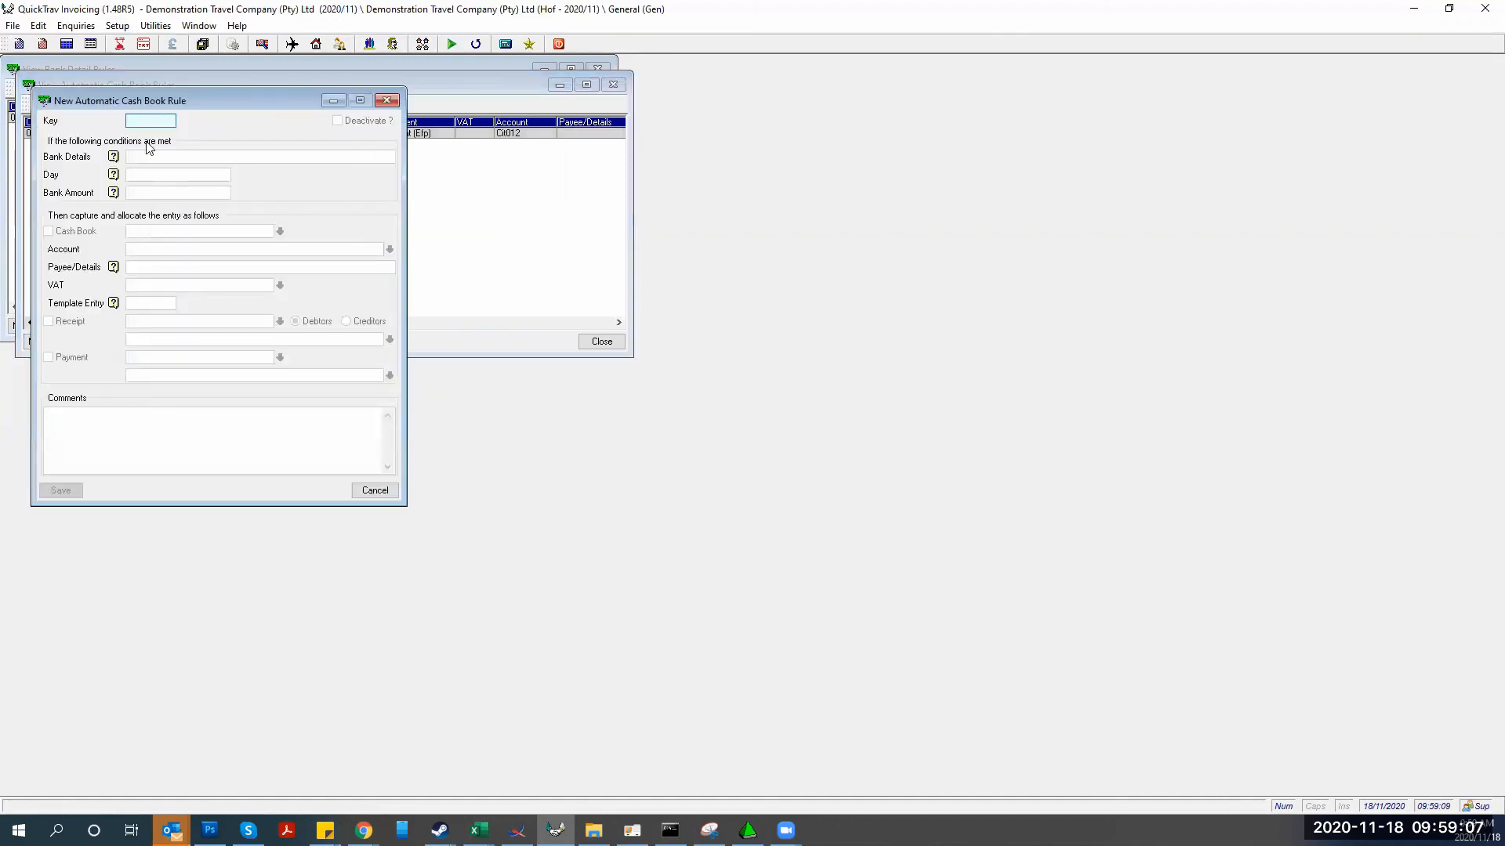
{"action": "type", "text": "002"}
{"action": "key", "text": "Tab"}
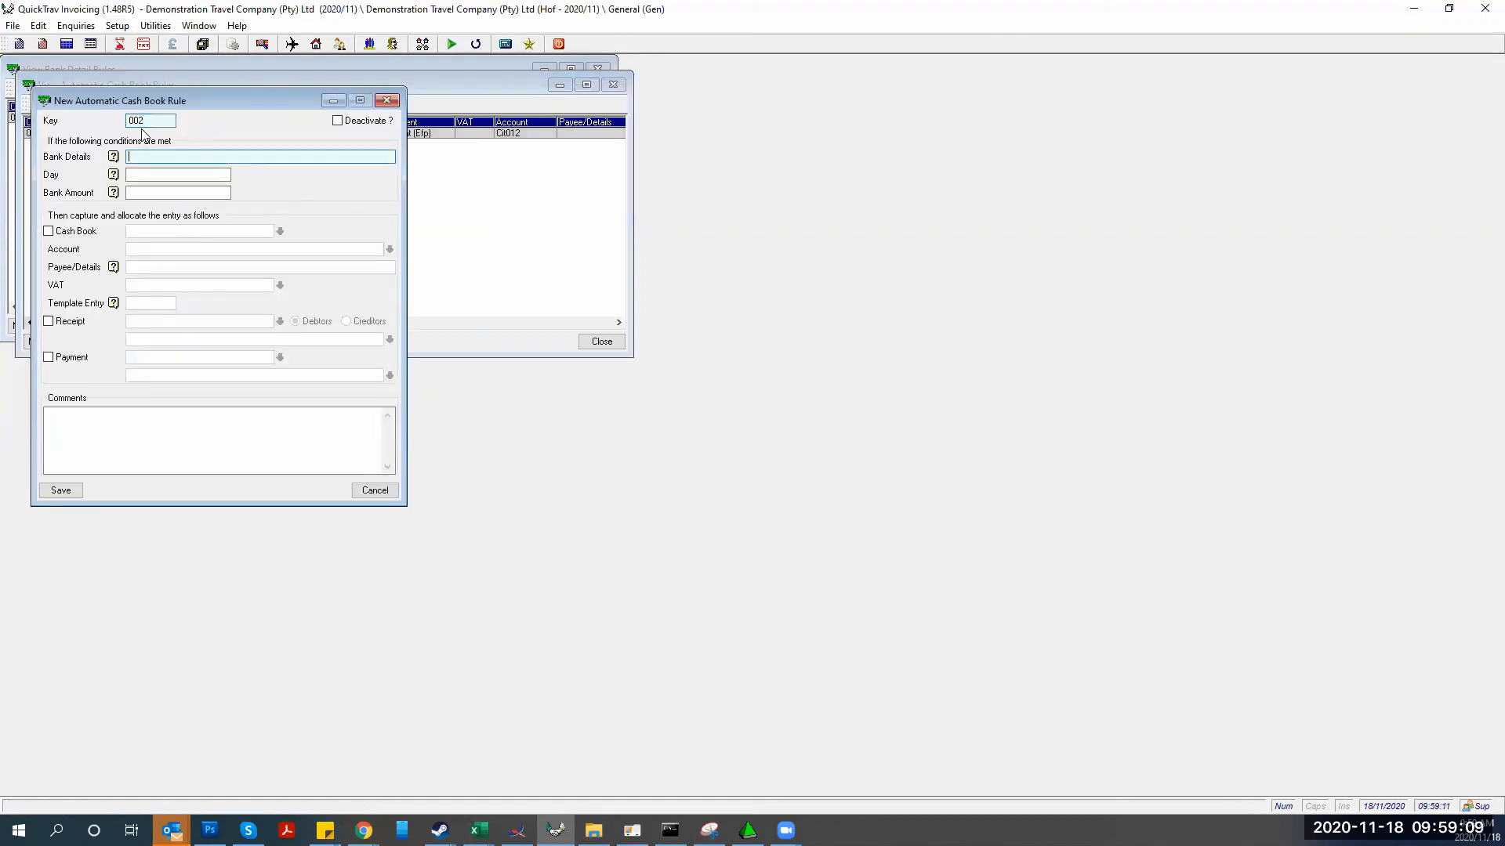
{"action": "left_click", "coordinate": [478, 830]}
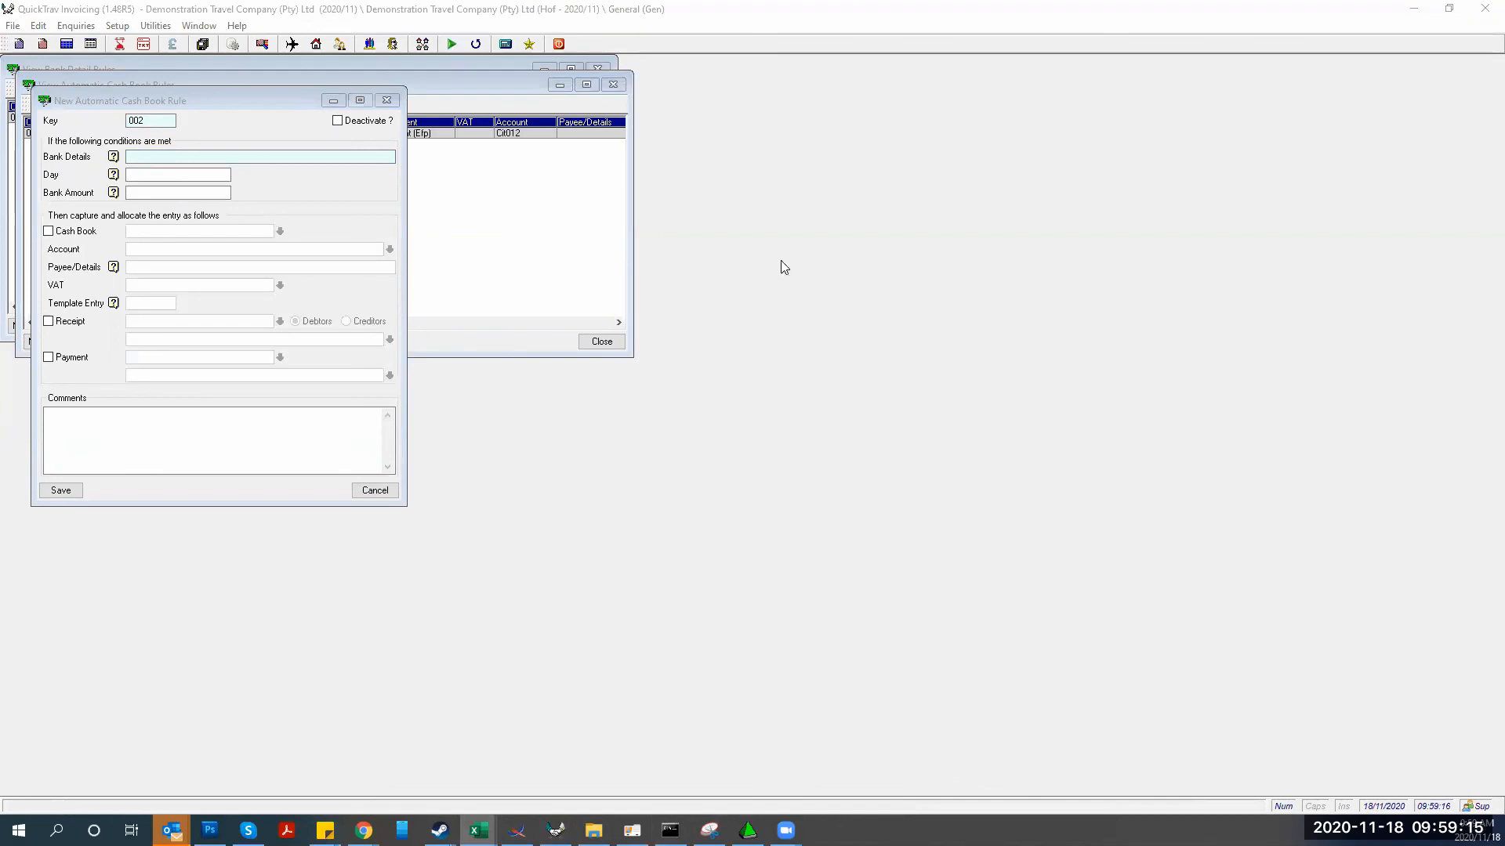
Paste the MONTHLY ACCOUNT FEE description from Excel cell D10 into the rule's Bank Details
{"action": "left_click_drag", "start_coordinate": [1504, 192], "coordinate": [783, 192]}
{"action": "left_click", "coordinate": [859, 491]}
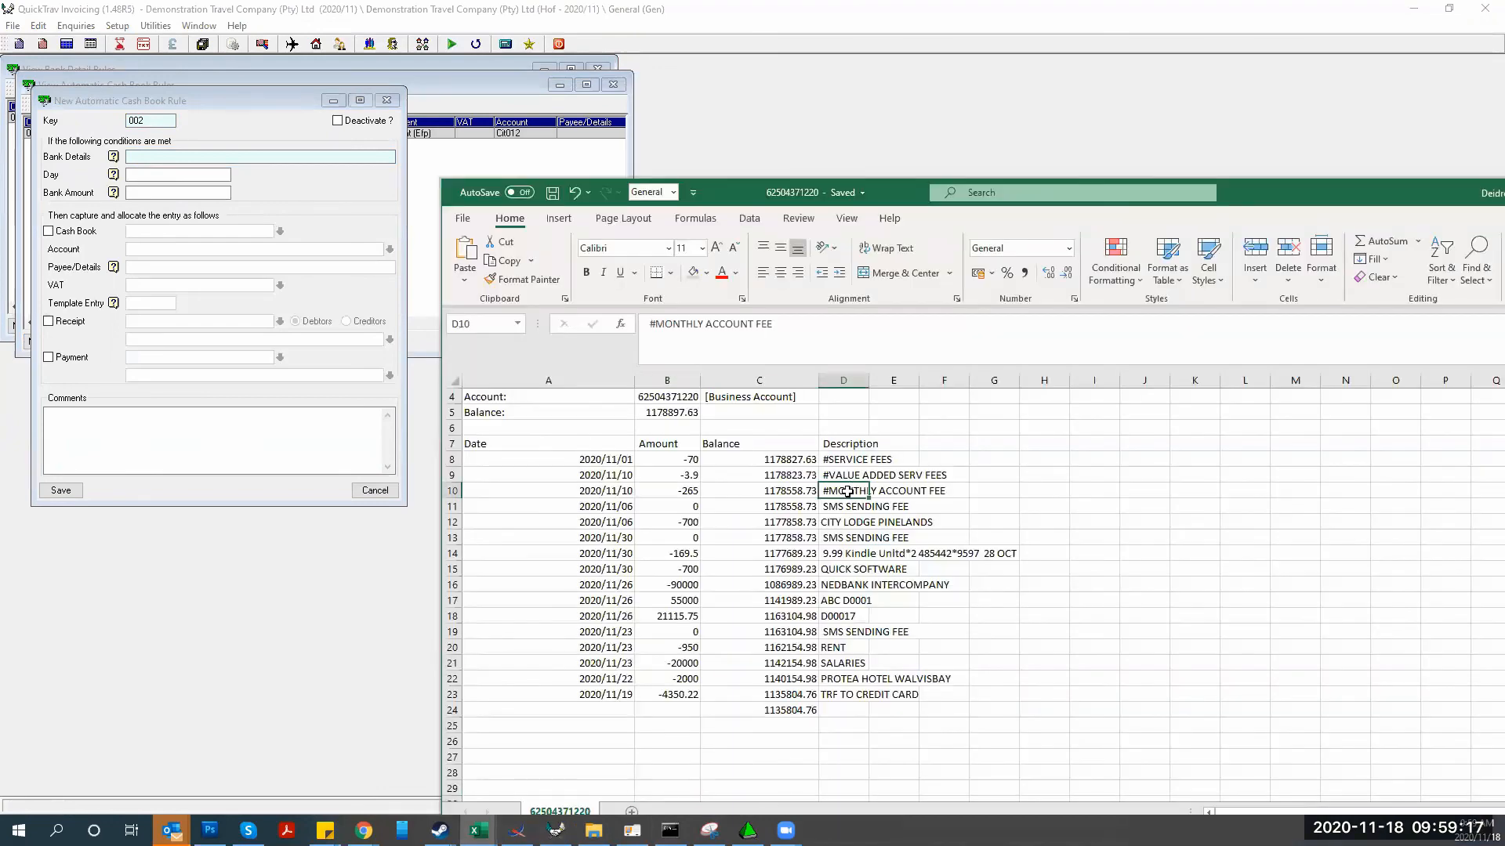
{"action": "right_click", "coordinate": [846, 497]}
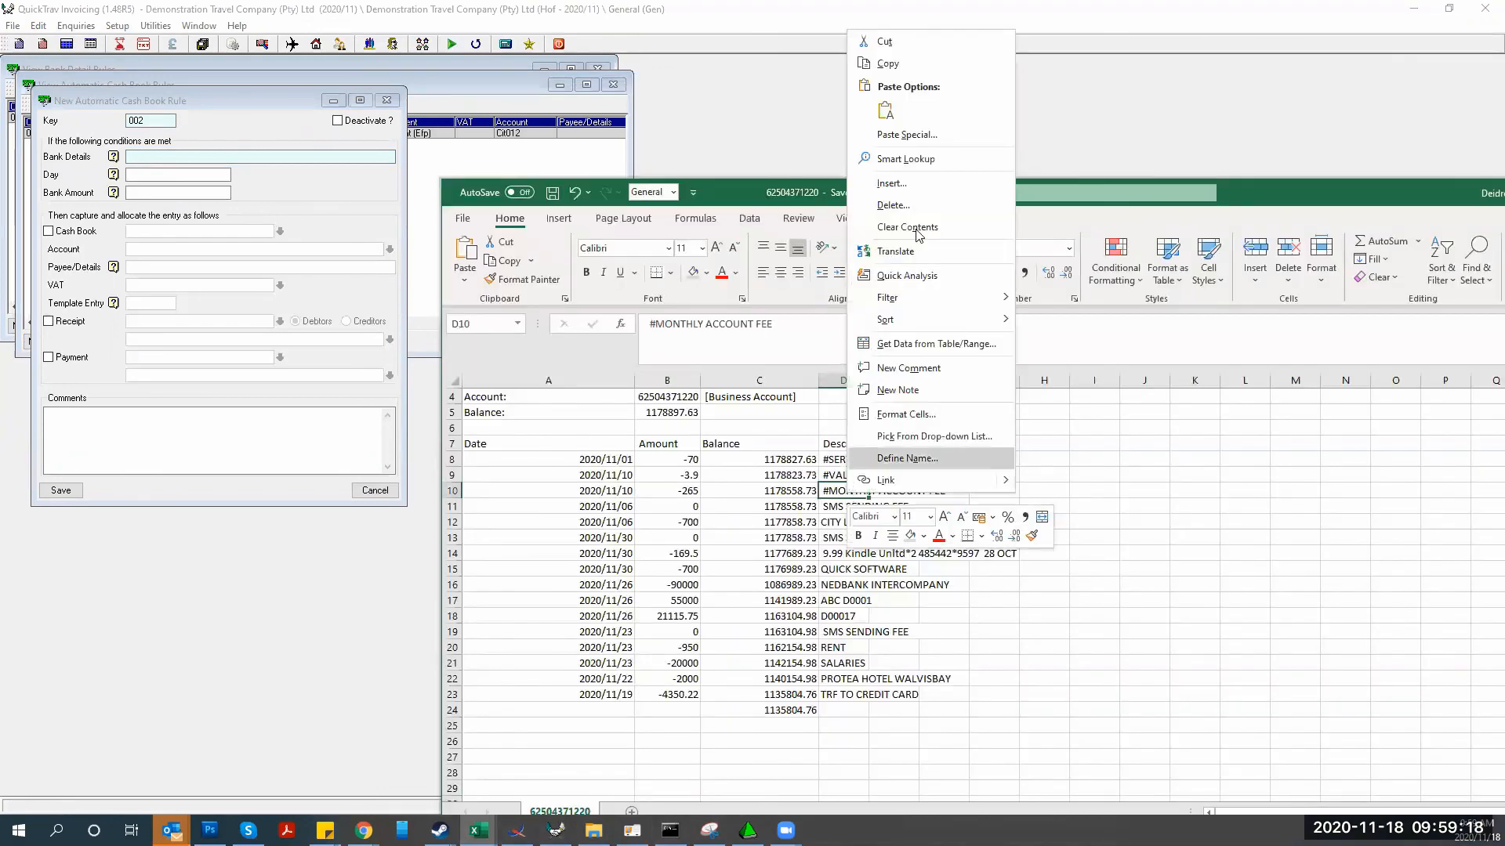
{"action": "left_click", "coordinate": [887, 64]}
{"action": "left_click", "coordinate": [142, 156]}
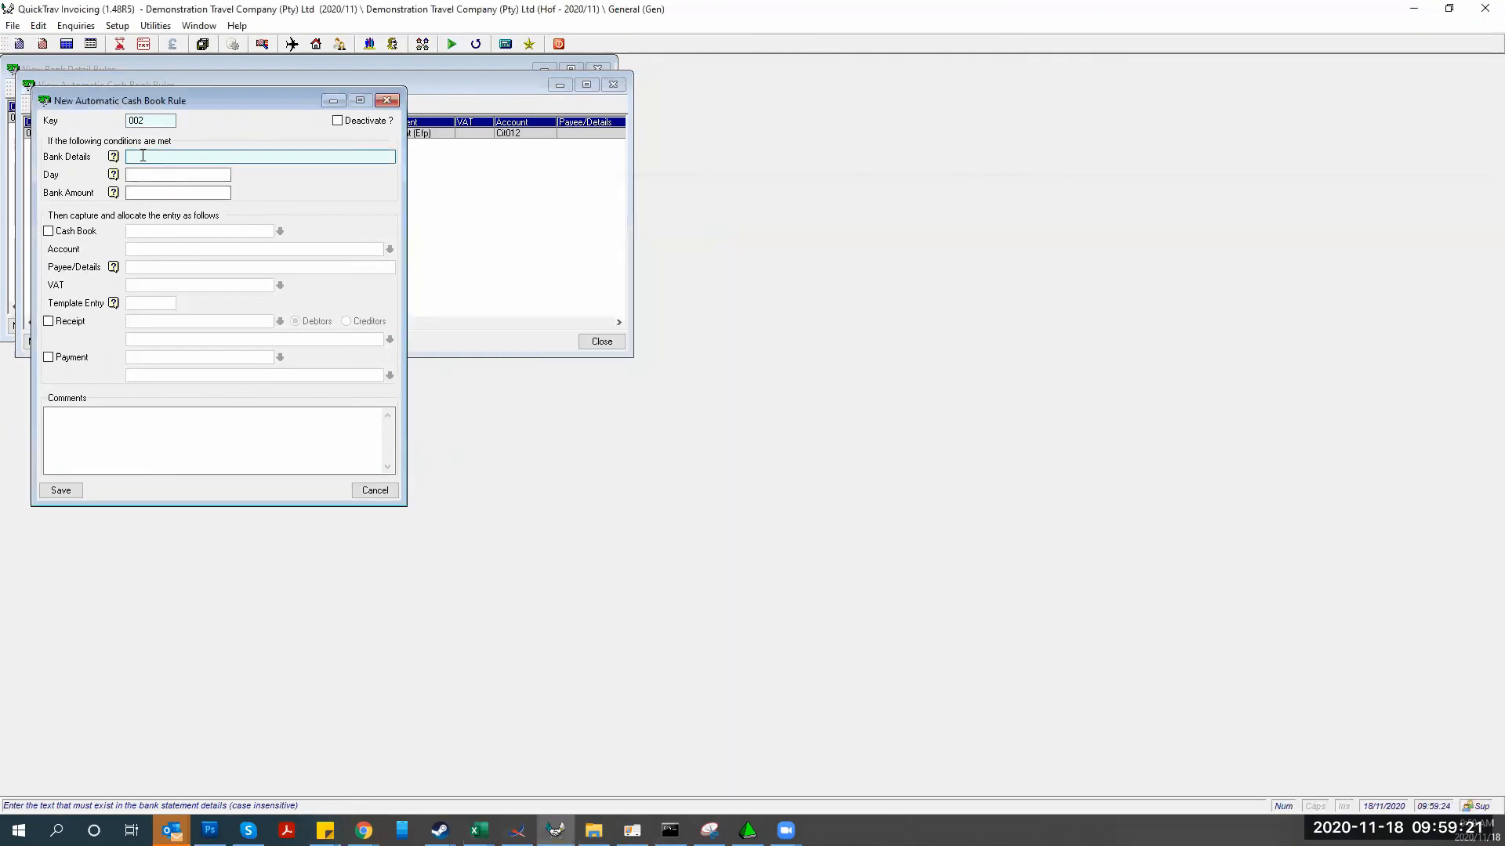
{"action": "key", "text": "ctrl+v"}
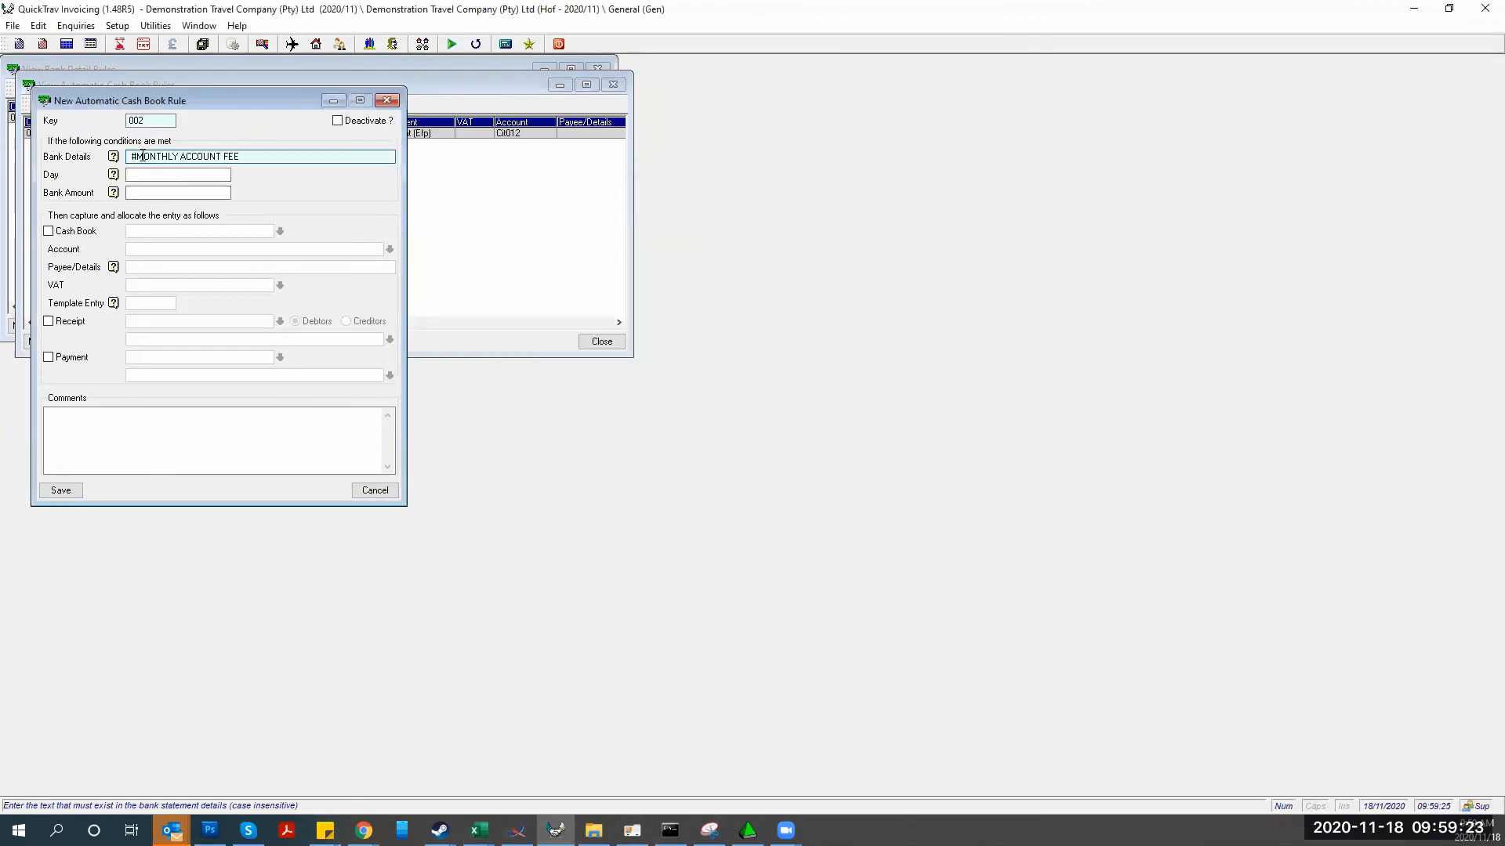
{"action": "left_click", "coordinate": [138, 175]}
{"action": "left_click", "coordinate": [132, 194]}
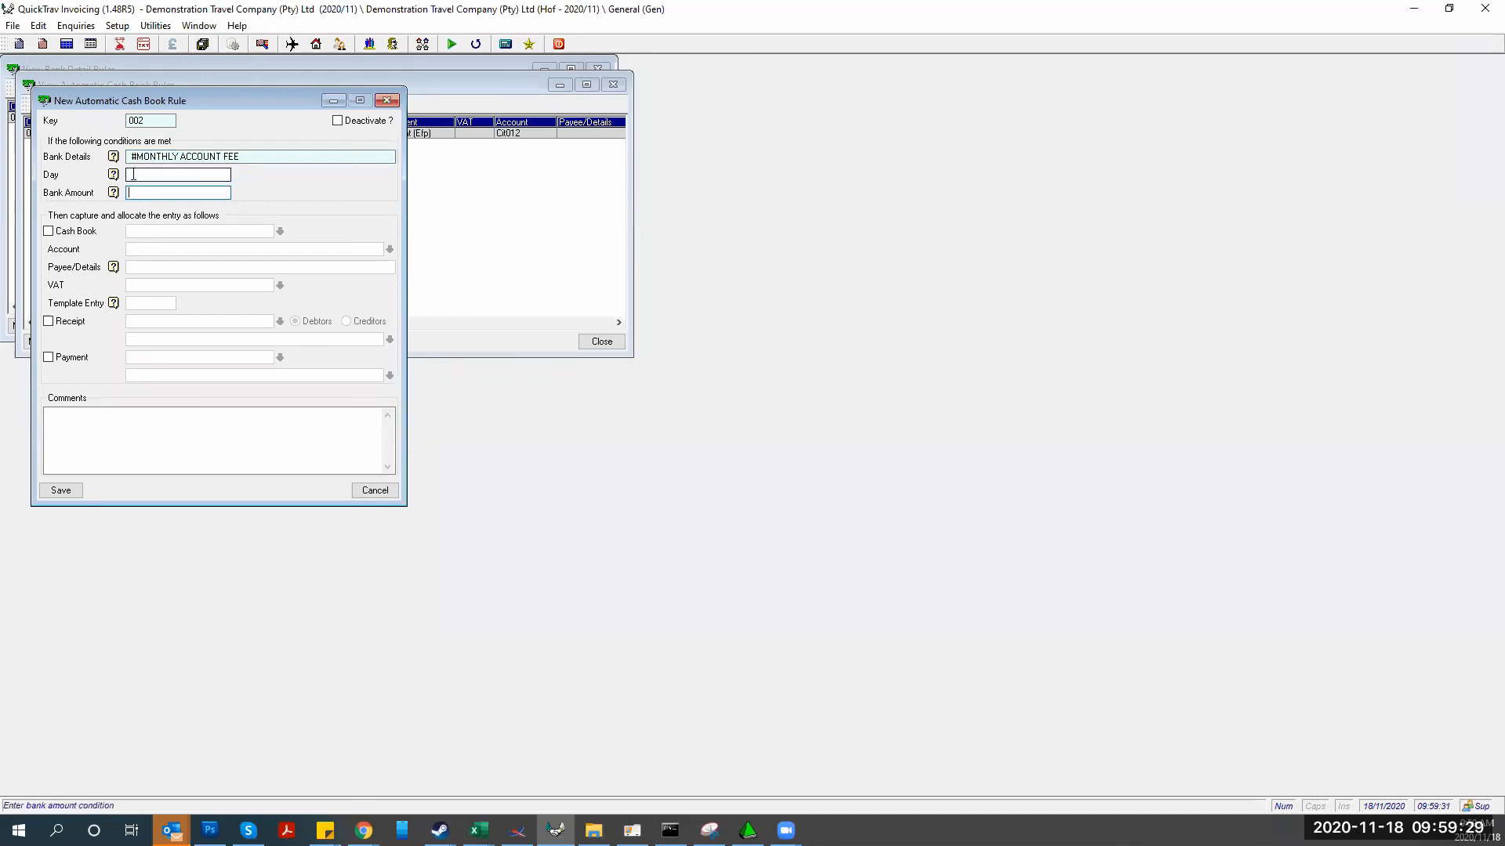
Post matches as Bank Charges to account 130 with Standard Input 15% VAT, and save
{"action": "left_click", "coordinate": [49, 232]}
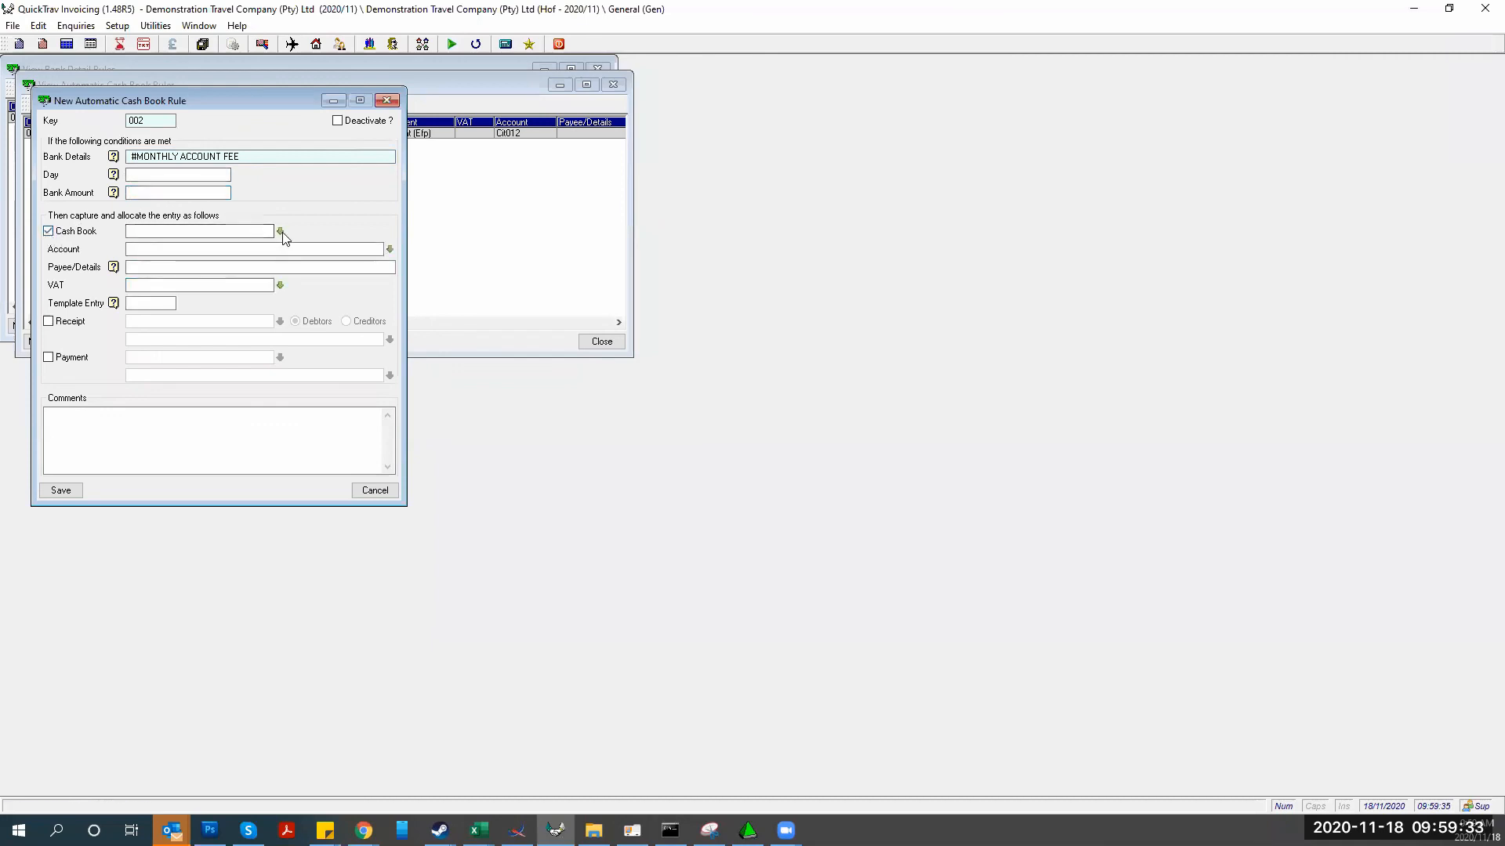
{"action": "left_click", "coordinate": [280, 232]}
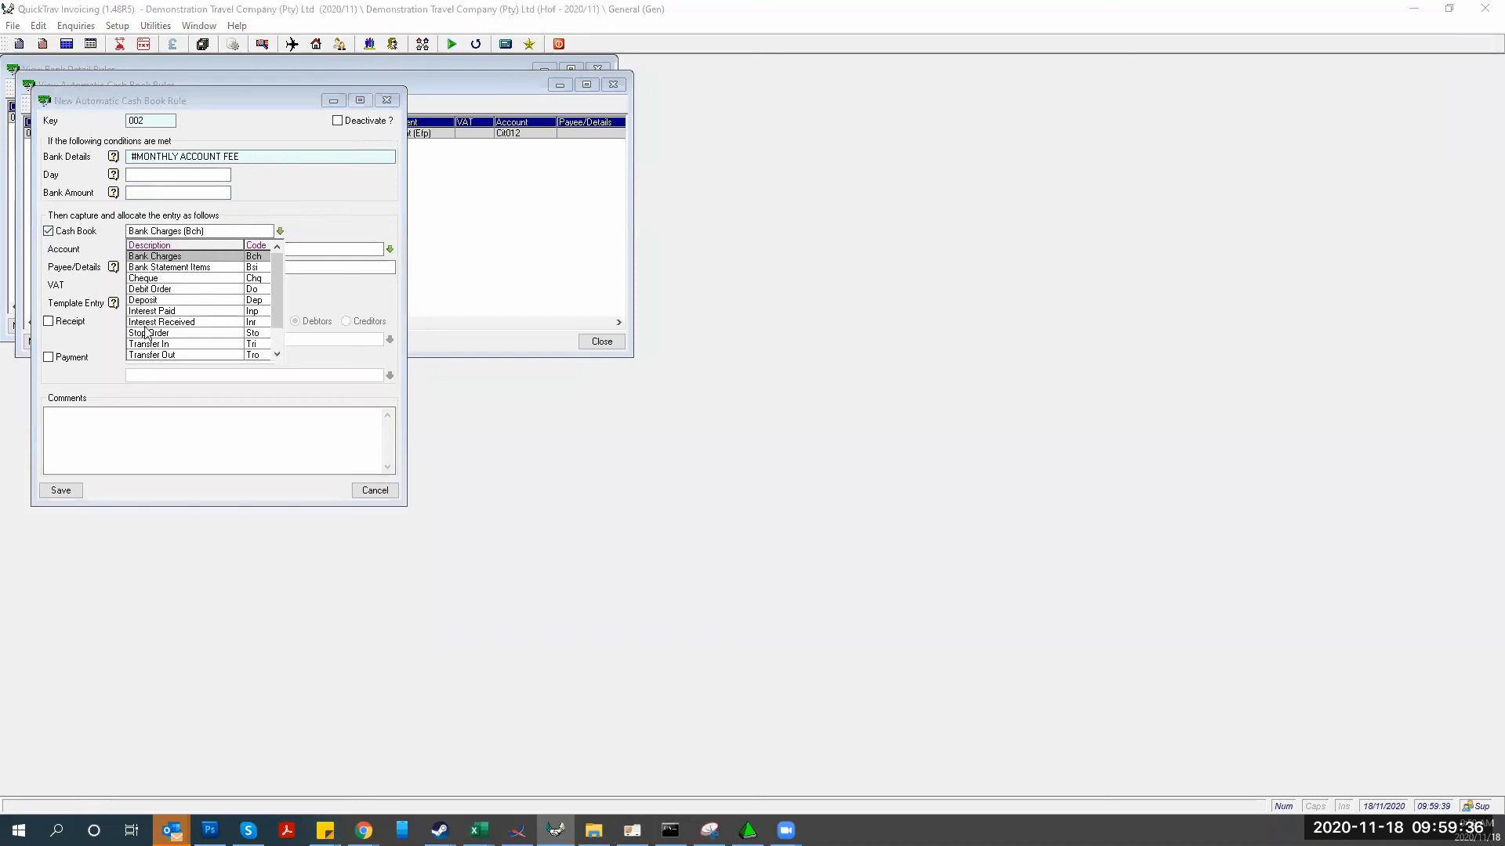
{"action": "left_click", "coordinate": [144, 258]}
{"action": "left_click", "coordinate": [348, 249]}
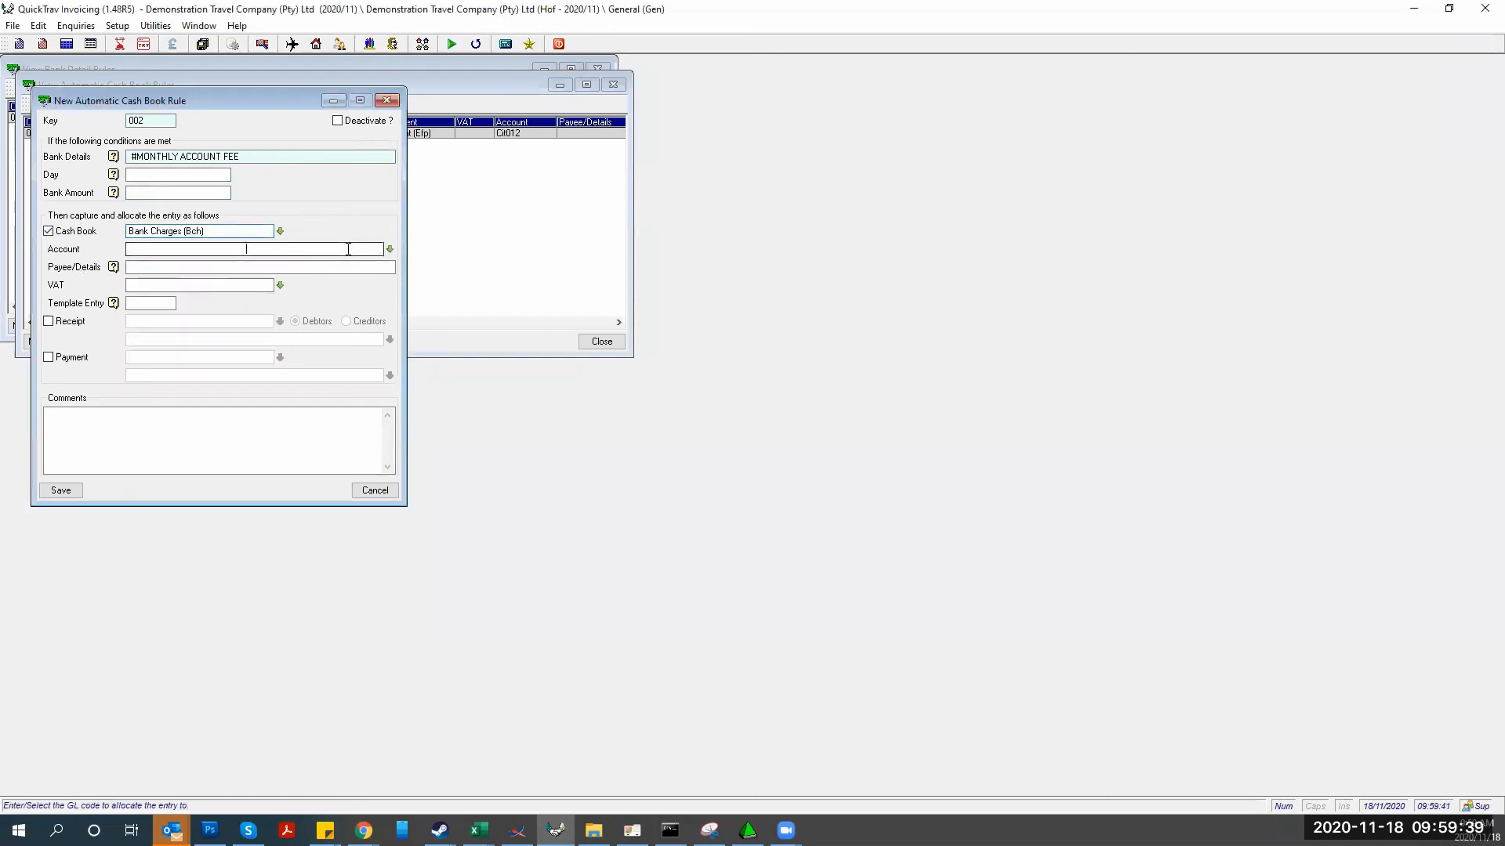
{"action": "type", "text": "130"}
{"action": "key", "text": "Tab"}
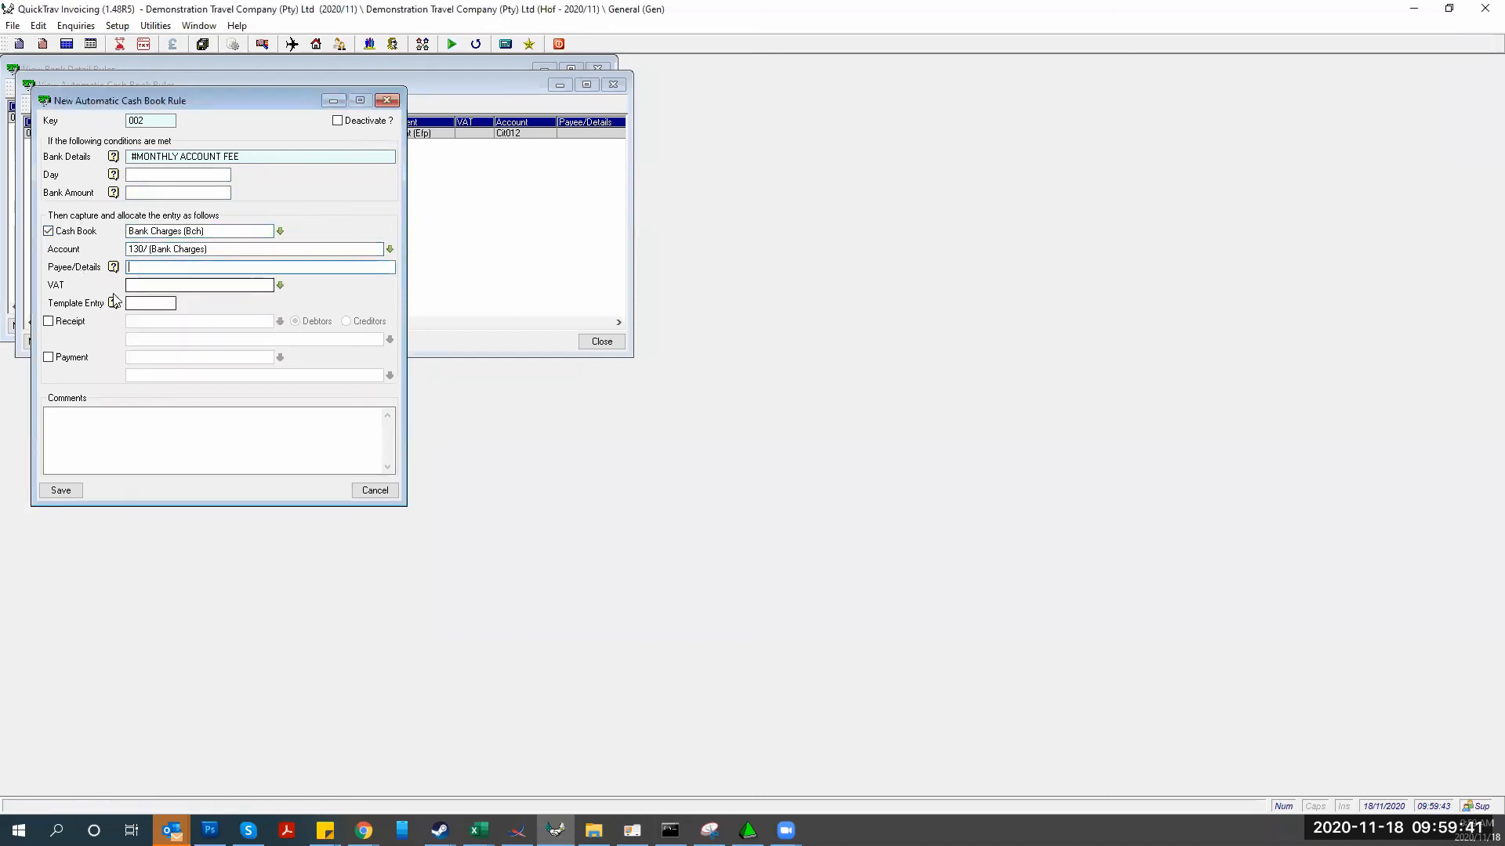
{"action": "left_click", "coordinate": [280, 286]}
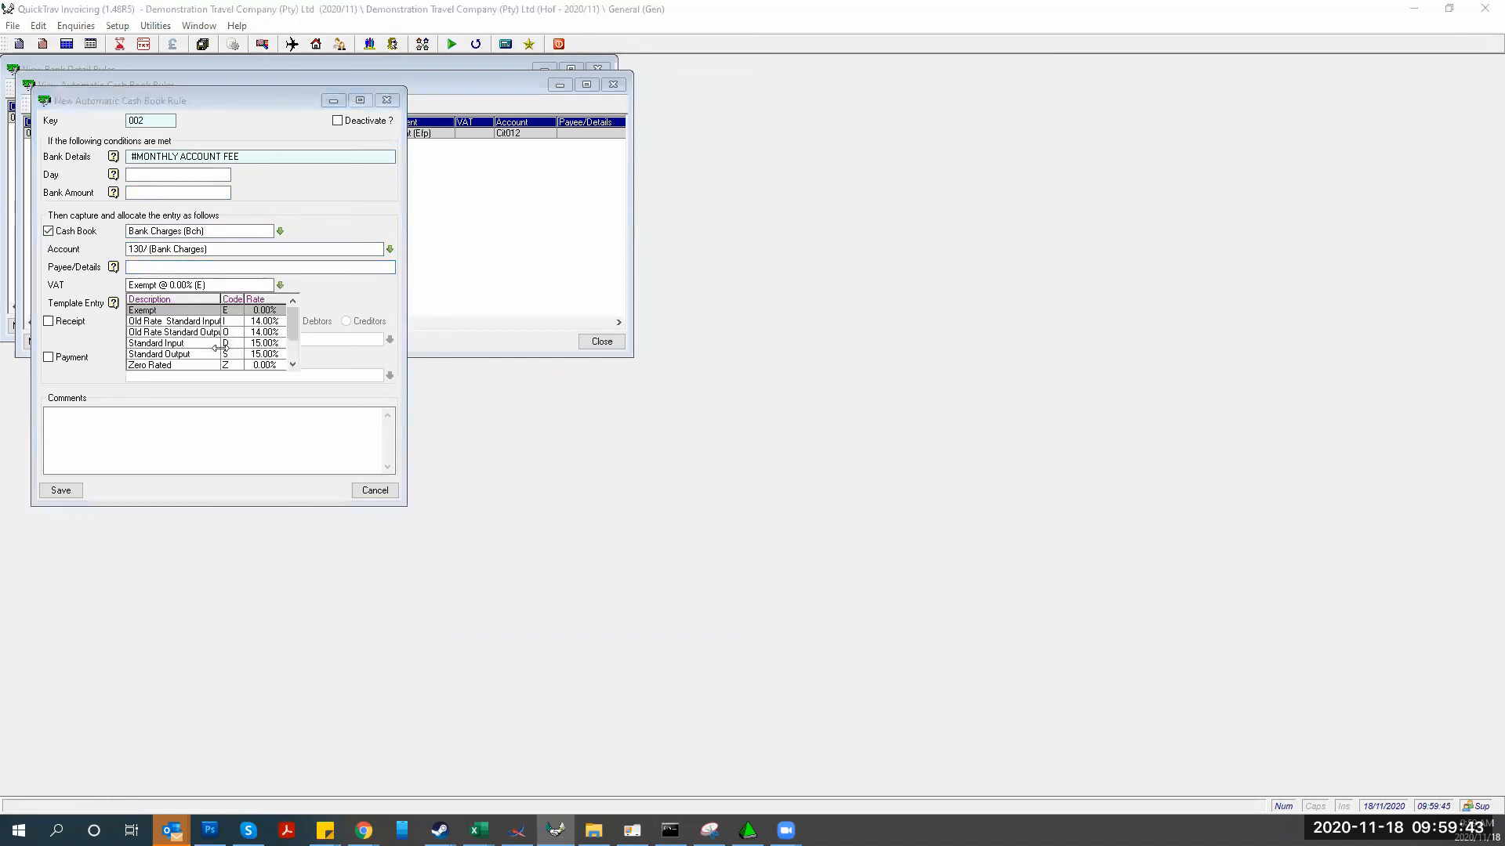
{"action": "left_click", "coordinate": [197, 344]}
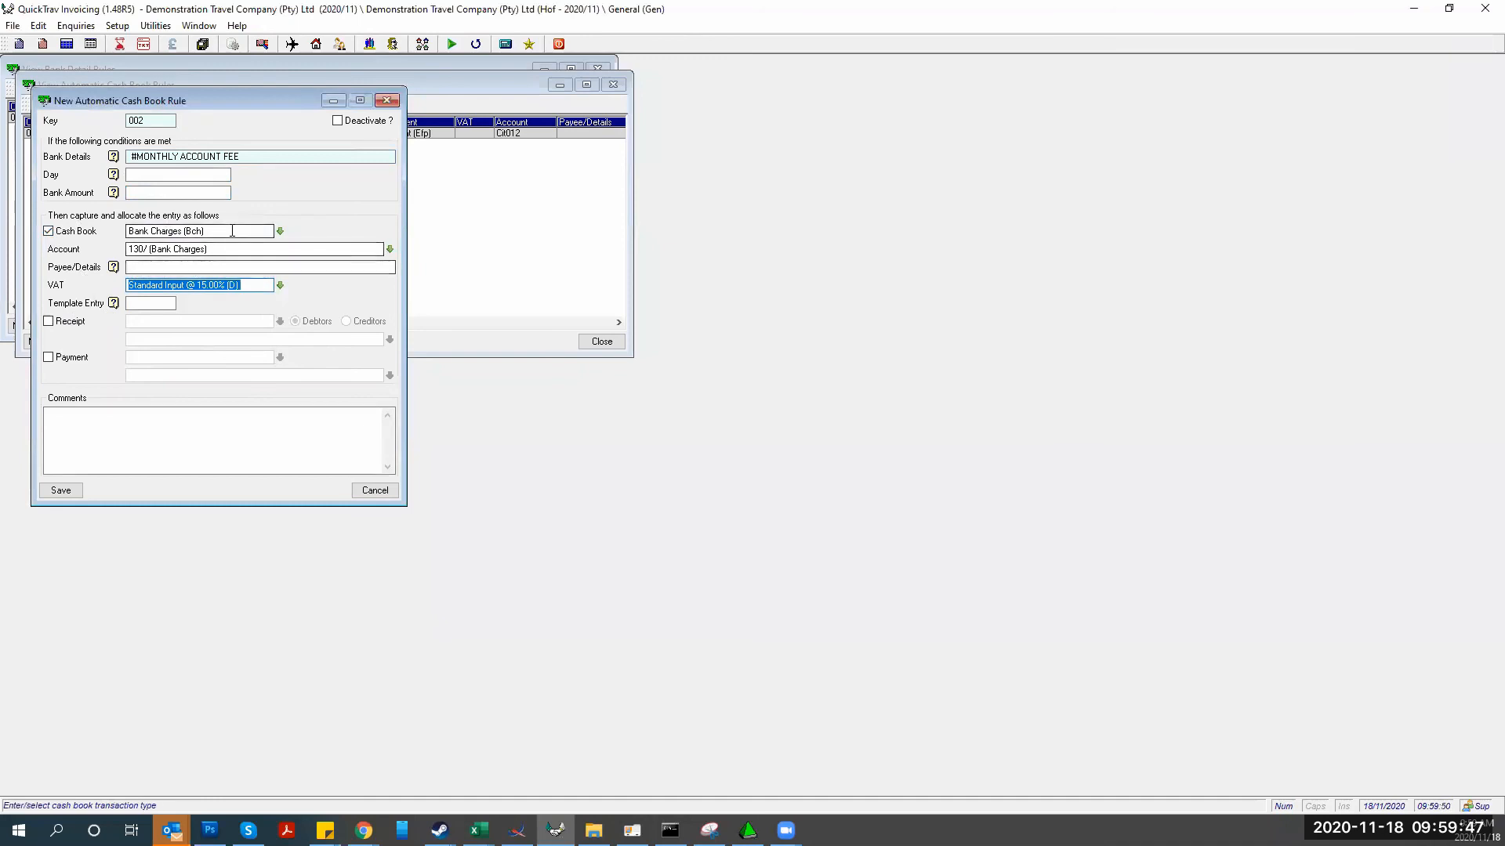
{"action": "left_click", "coordinate": [61, 491]}
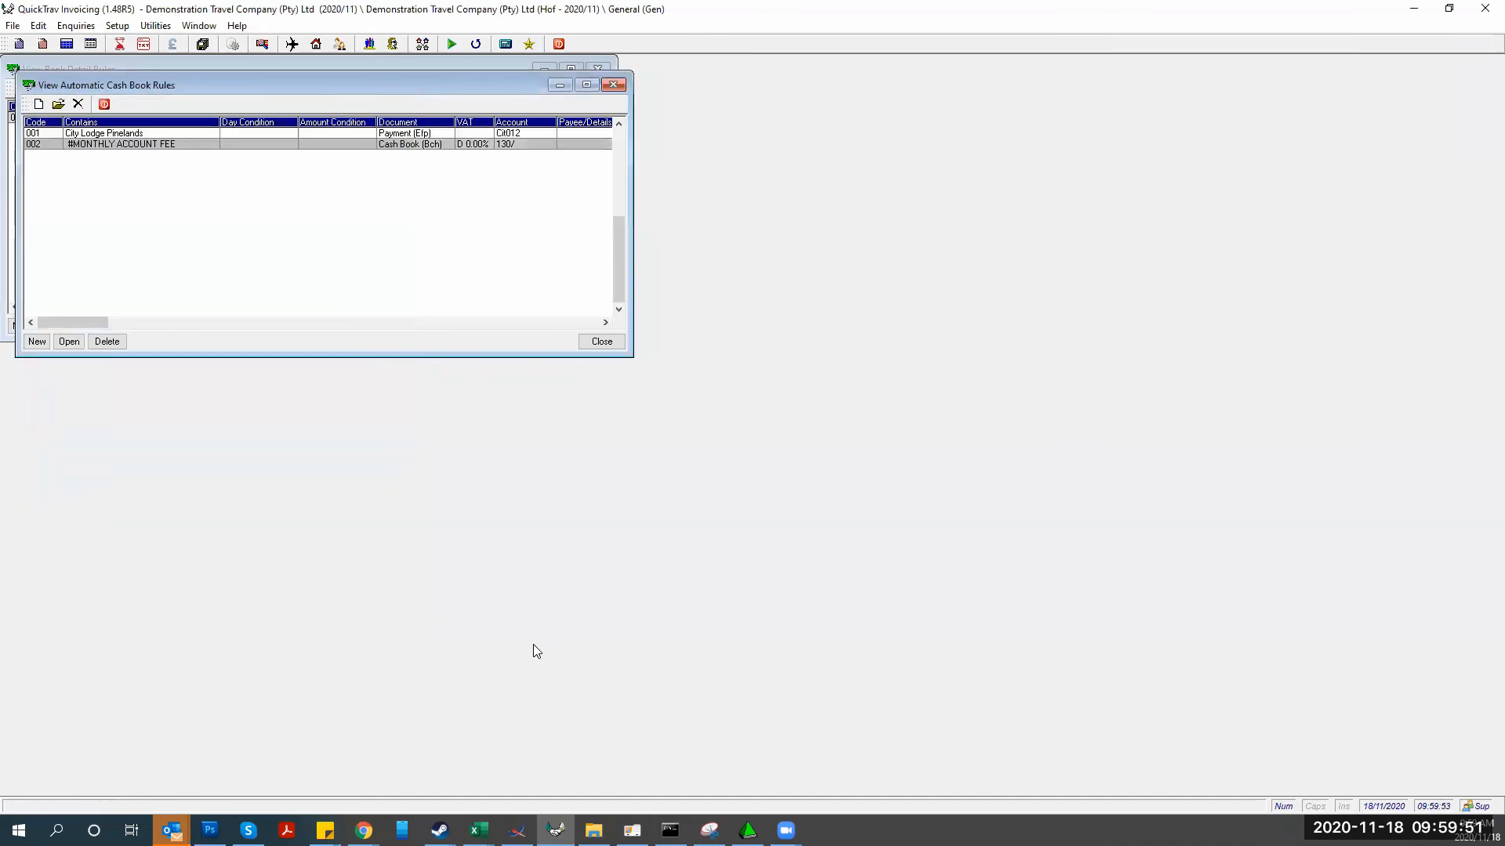
Cancel the unsaved monthly account fee cash book entry, discarding it
{"action": "left_click", "coordinate": [631, 831]}
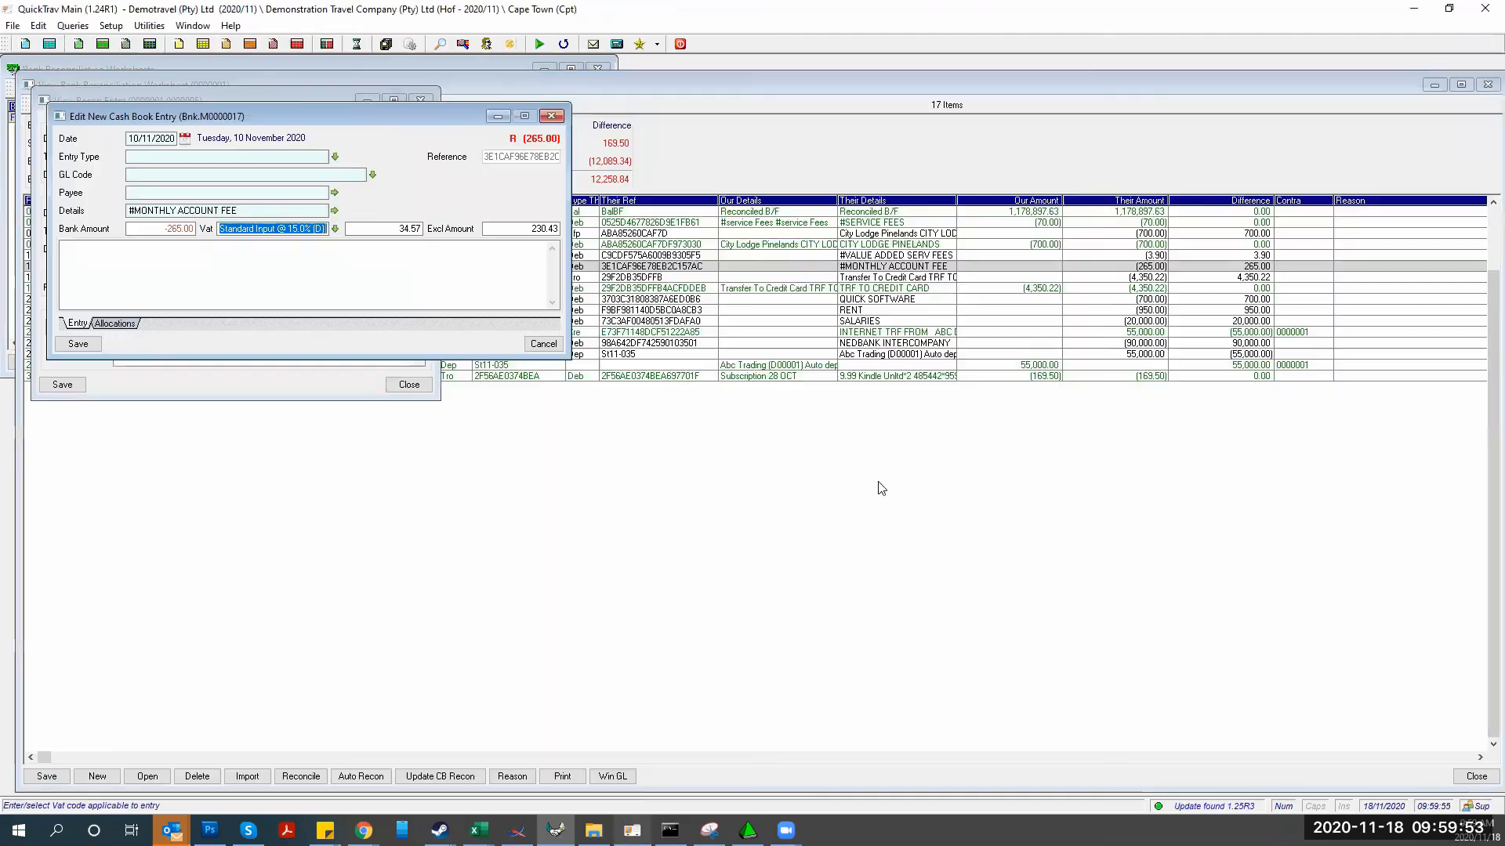
{"action": "left_click", "coordinate": [543, 344]}
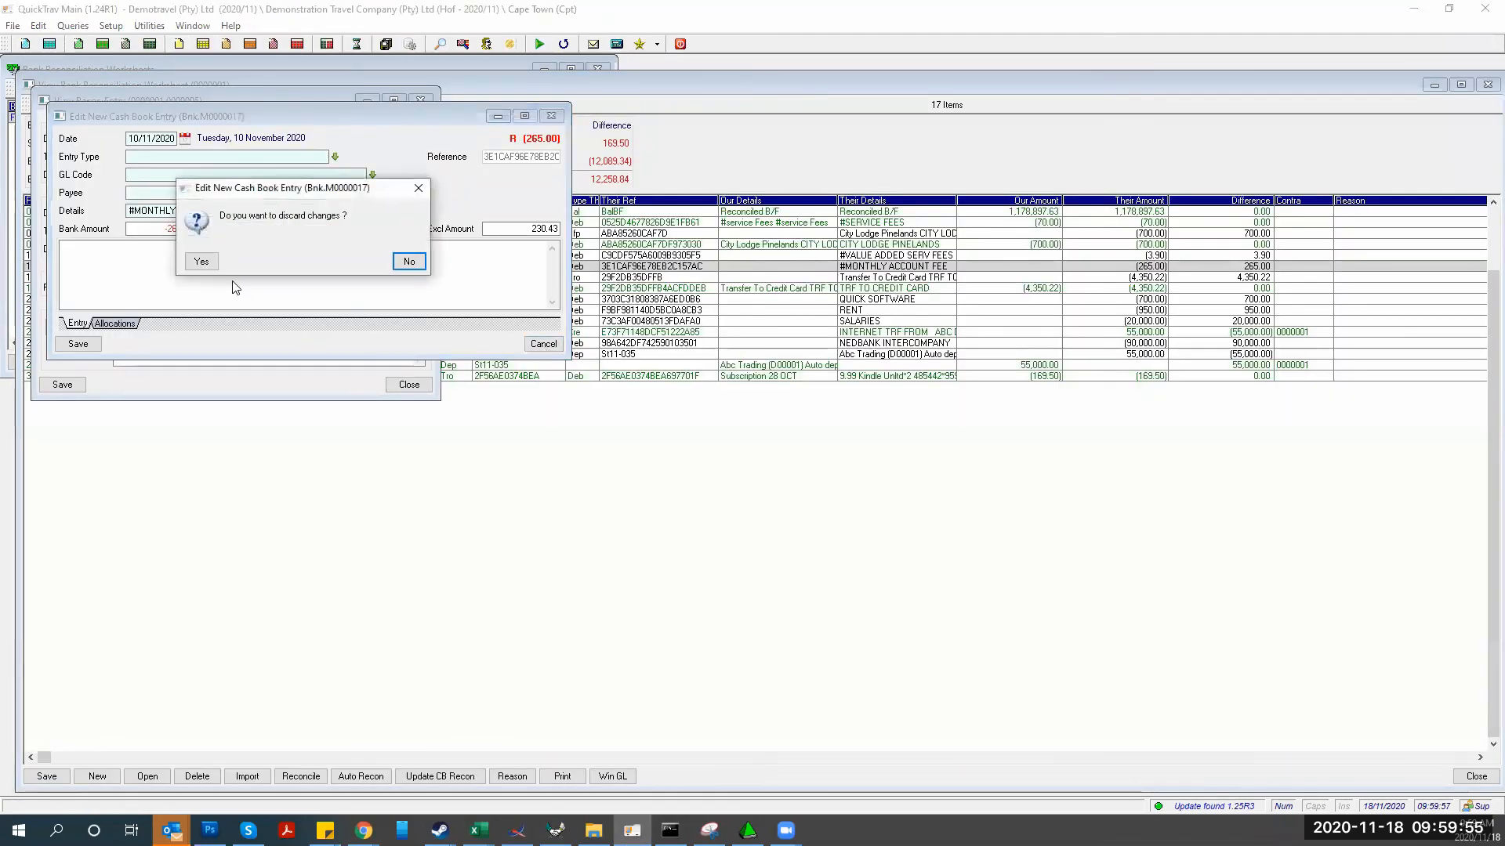
{"action": "left_click", "coordinate": [205, 259]}
{"action": "key", "text": "Return"}
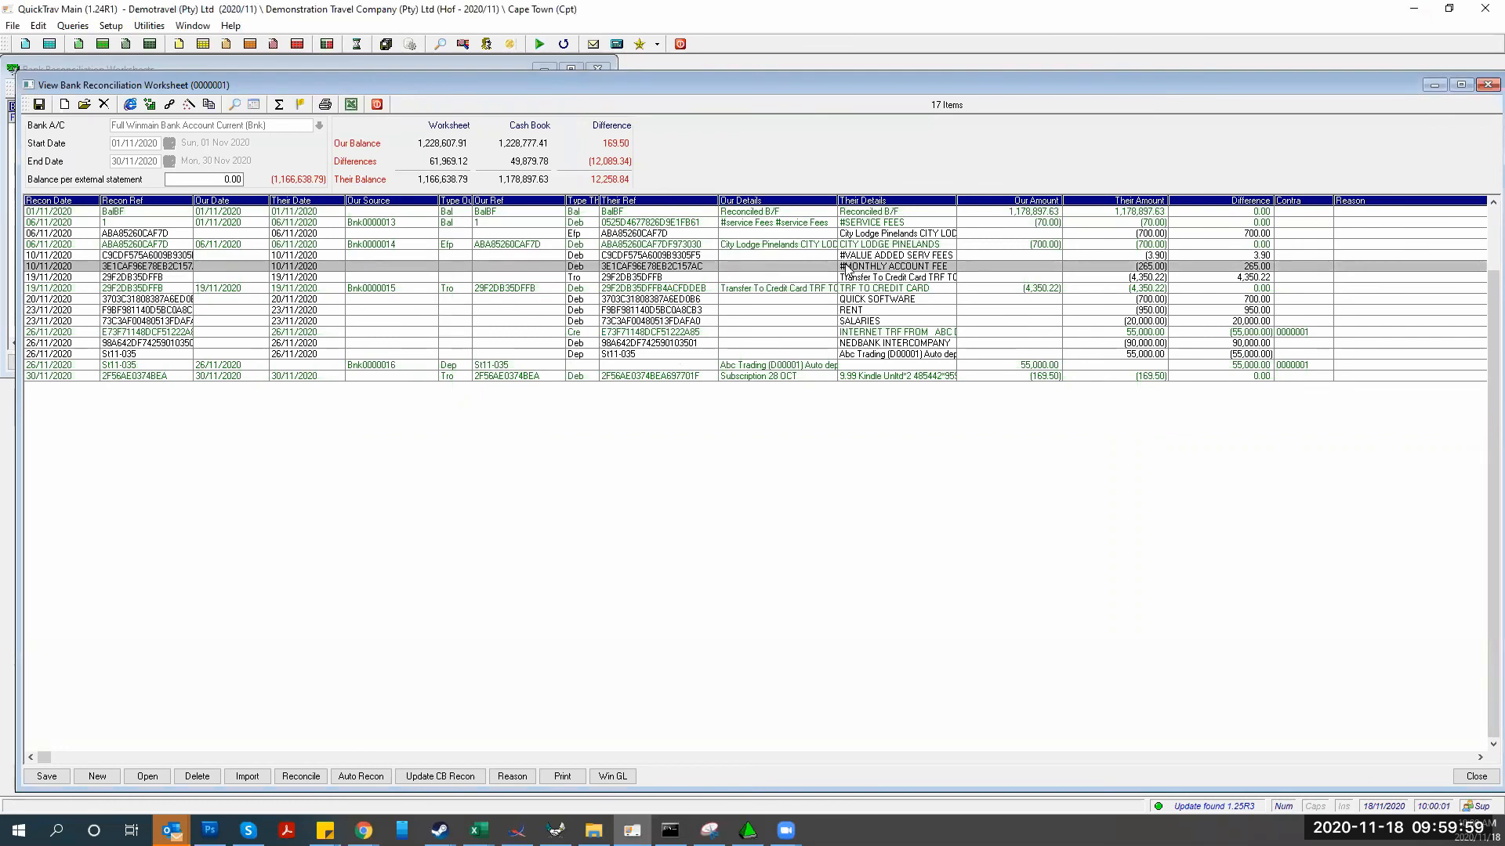
Reopen the 10/11/2020 MONTHLY ACCOUNT FEE recon entry, then close it without saving changes
{"action": "double_click", "coordinate": [847, 269]}
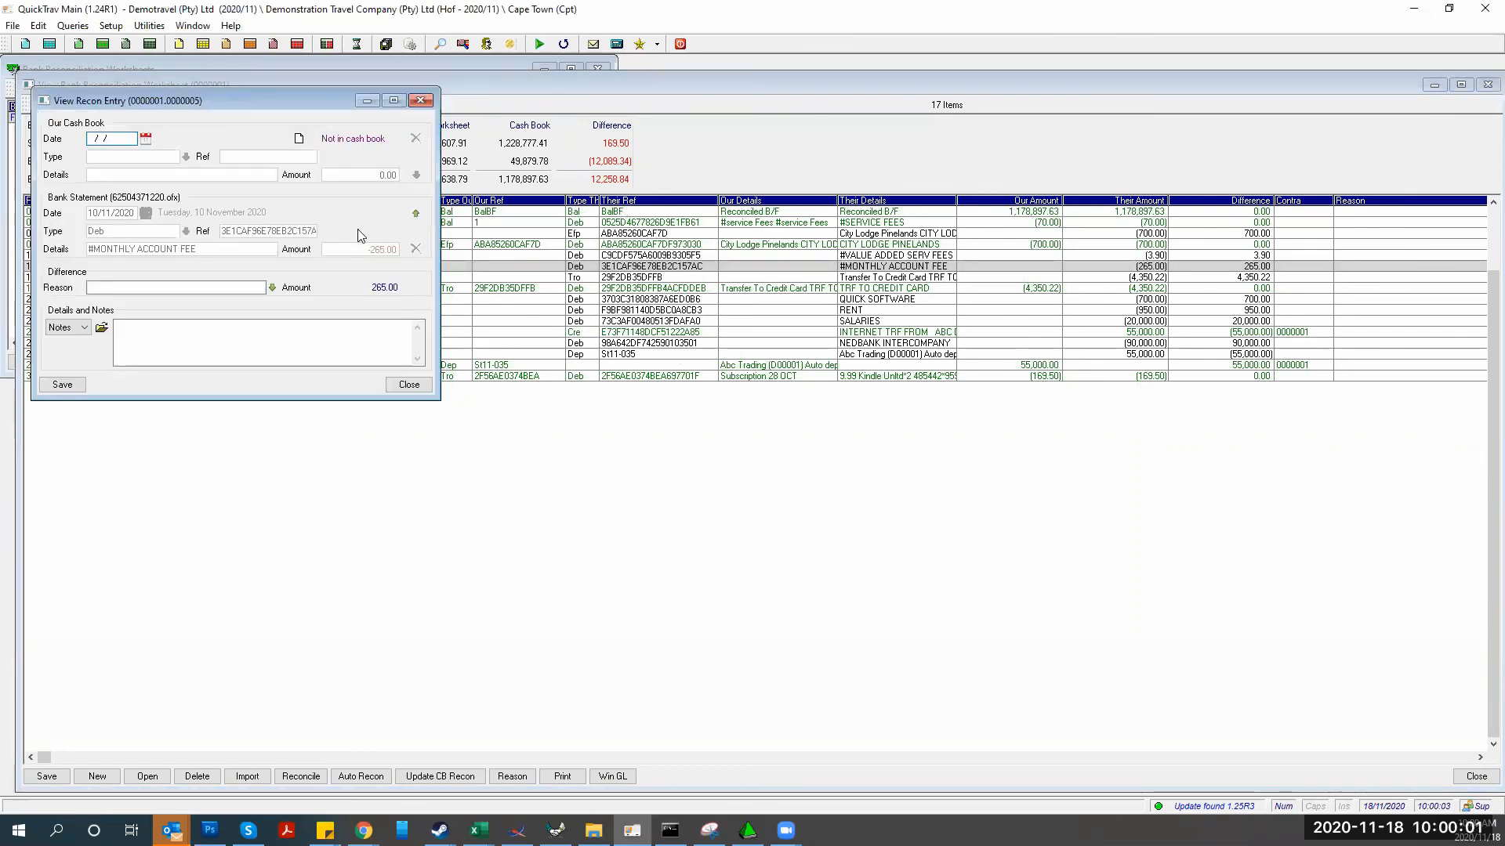
{"action": "left_click", "coordinate": [416, 214]}
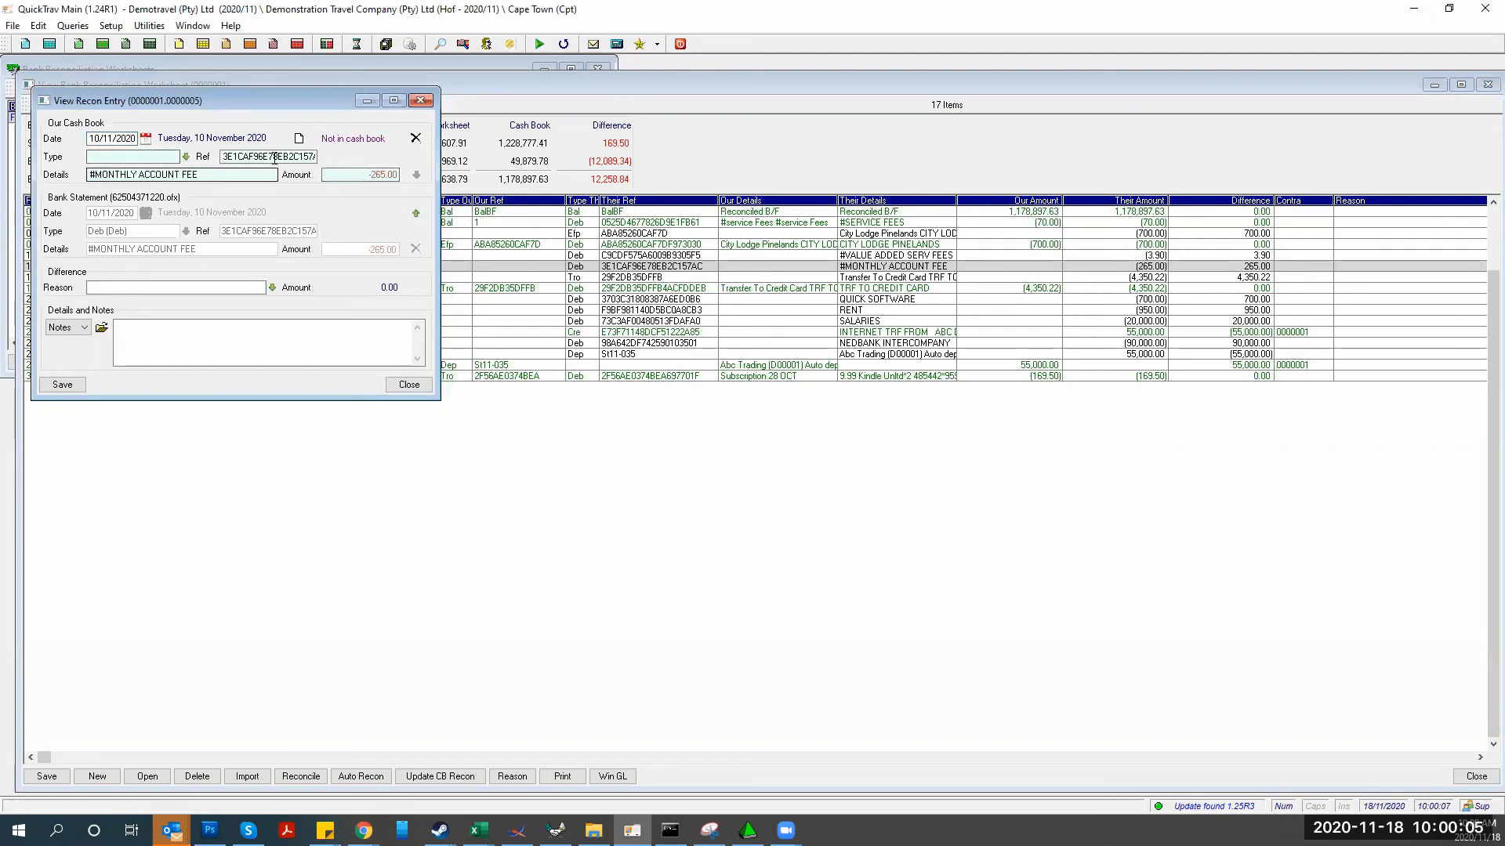
{"action": "left_click", "coordinate": [408, 384]}
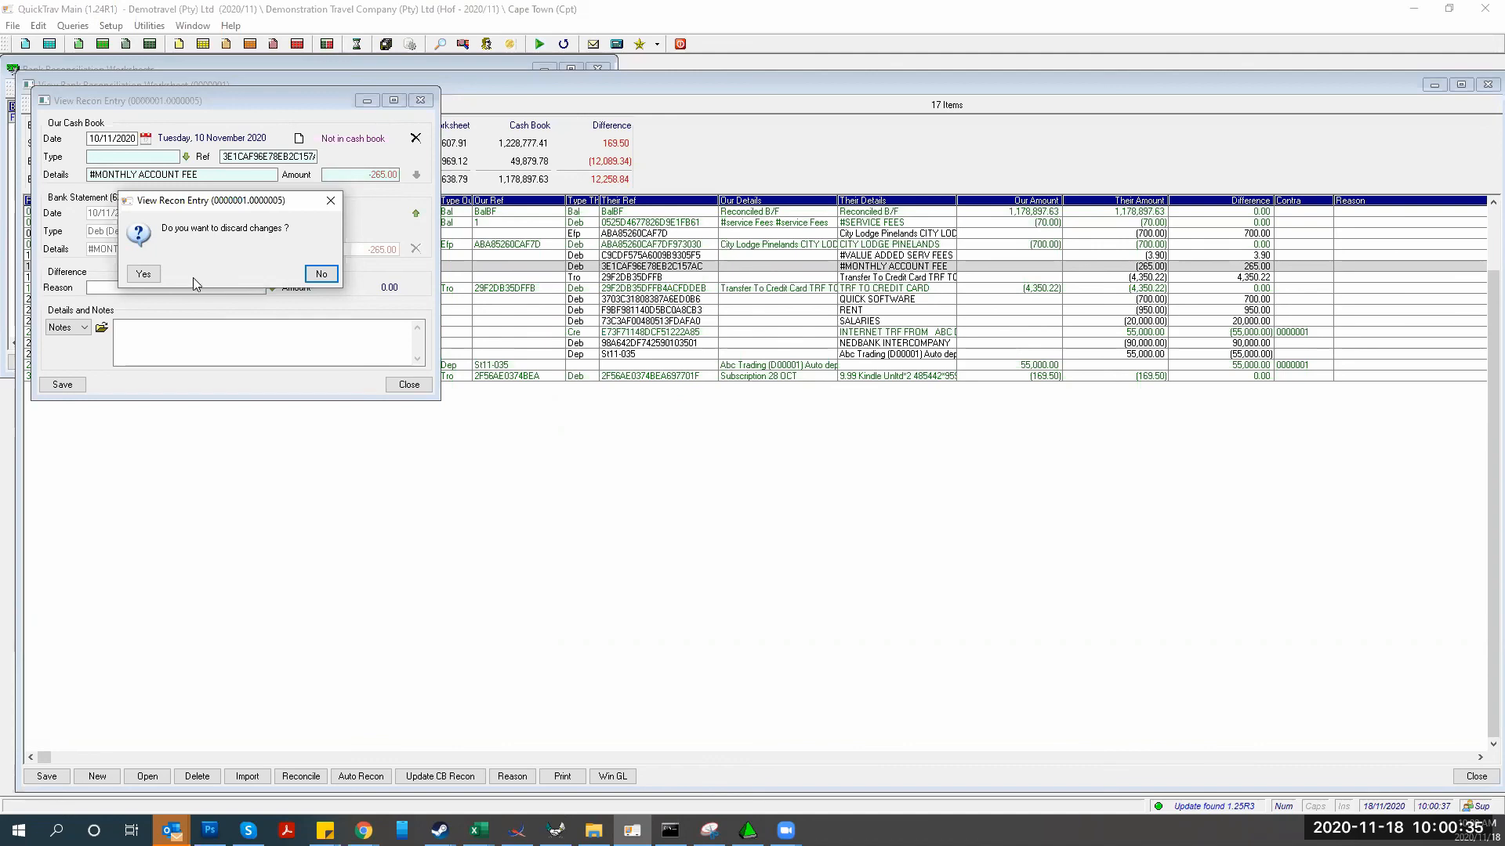
{"action": "left_click", "coordinate": [146, 276]}
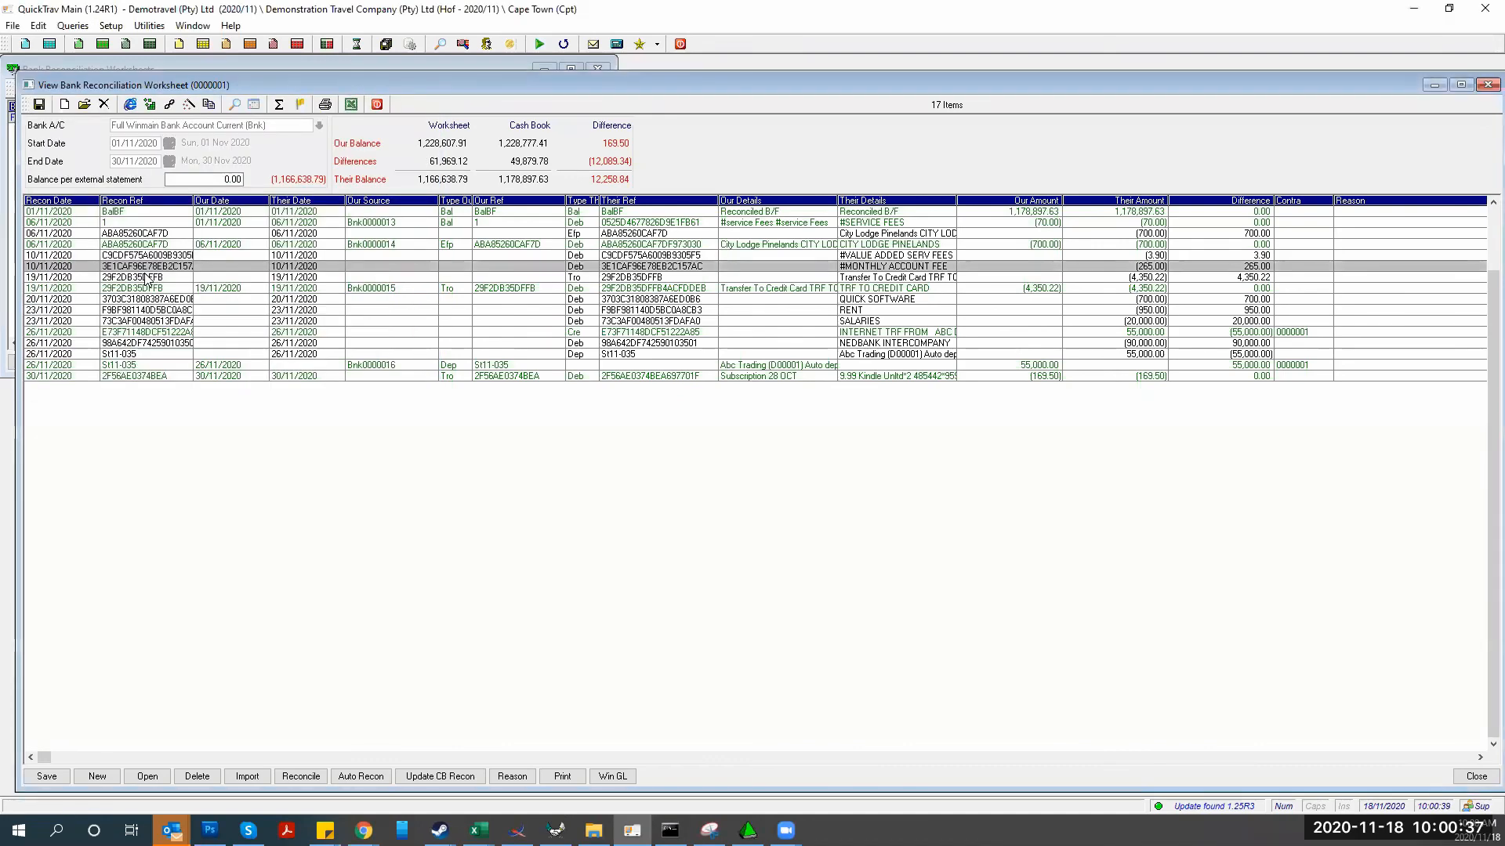
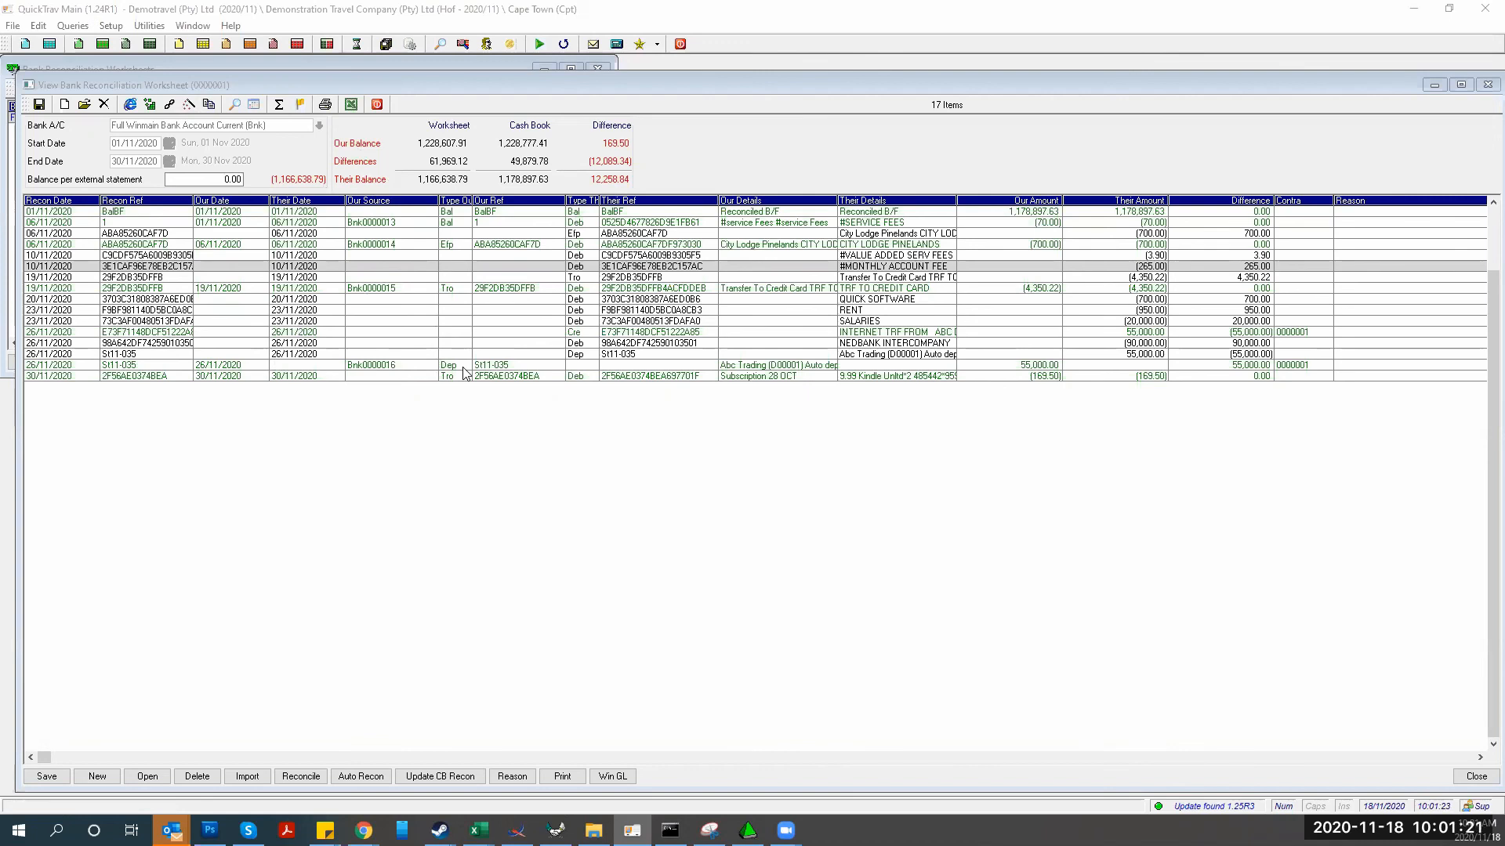
Try the cash book update, dismiss the balance-mismatch error, and close both reconciliation worksheet windows
{"action": "left_click", "coordinate": [423, 778]}
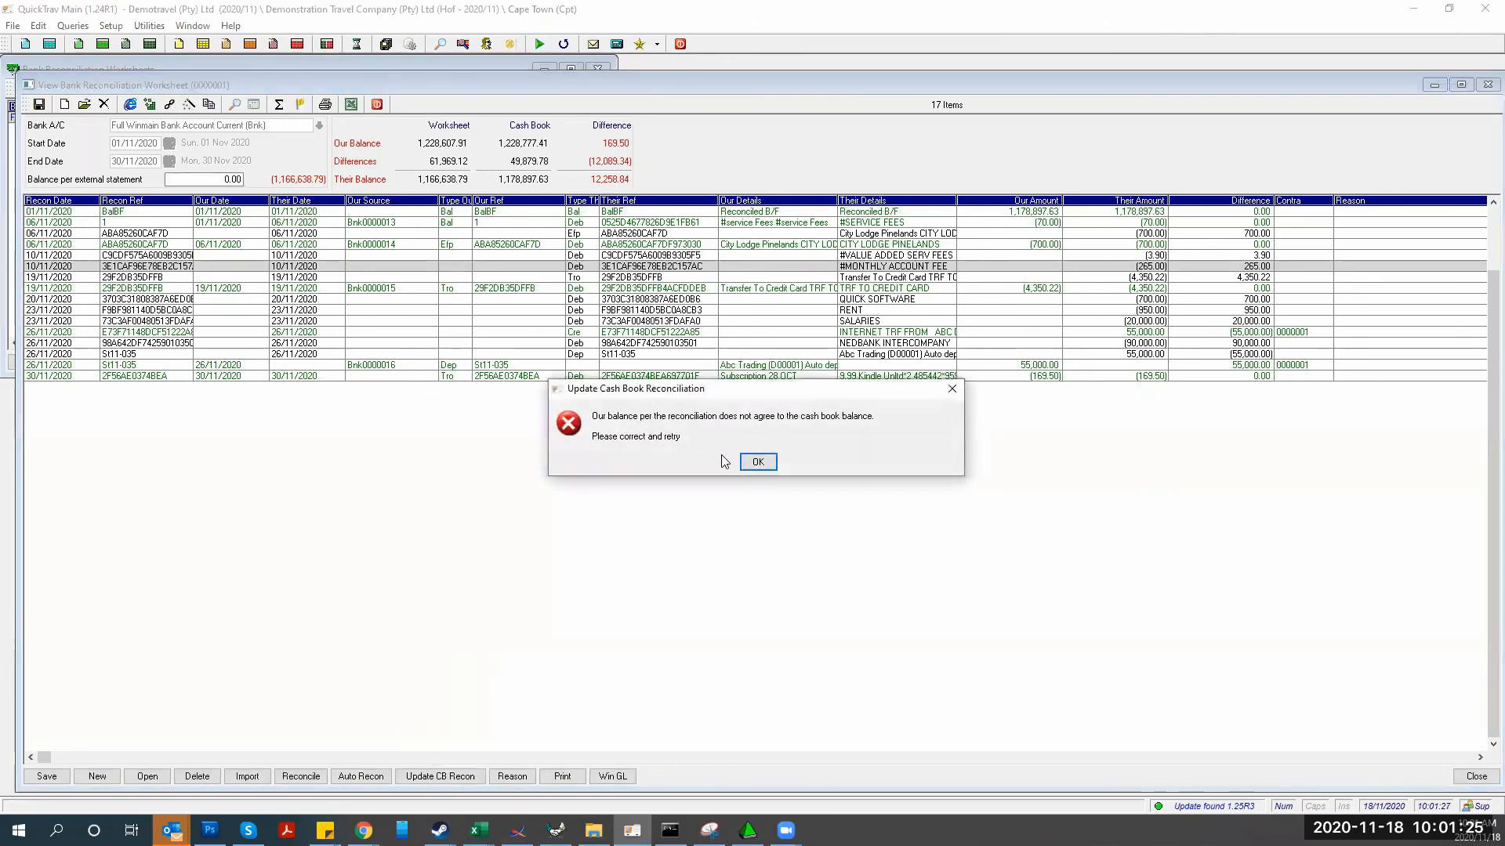
{"action": "left_click", "coordinate": [760, 463]}
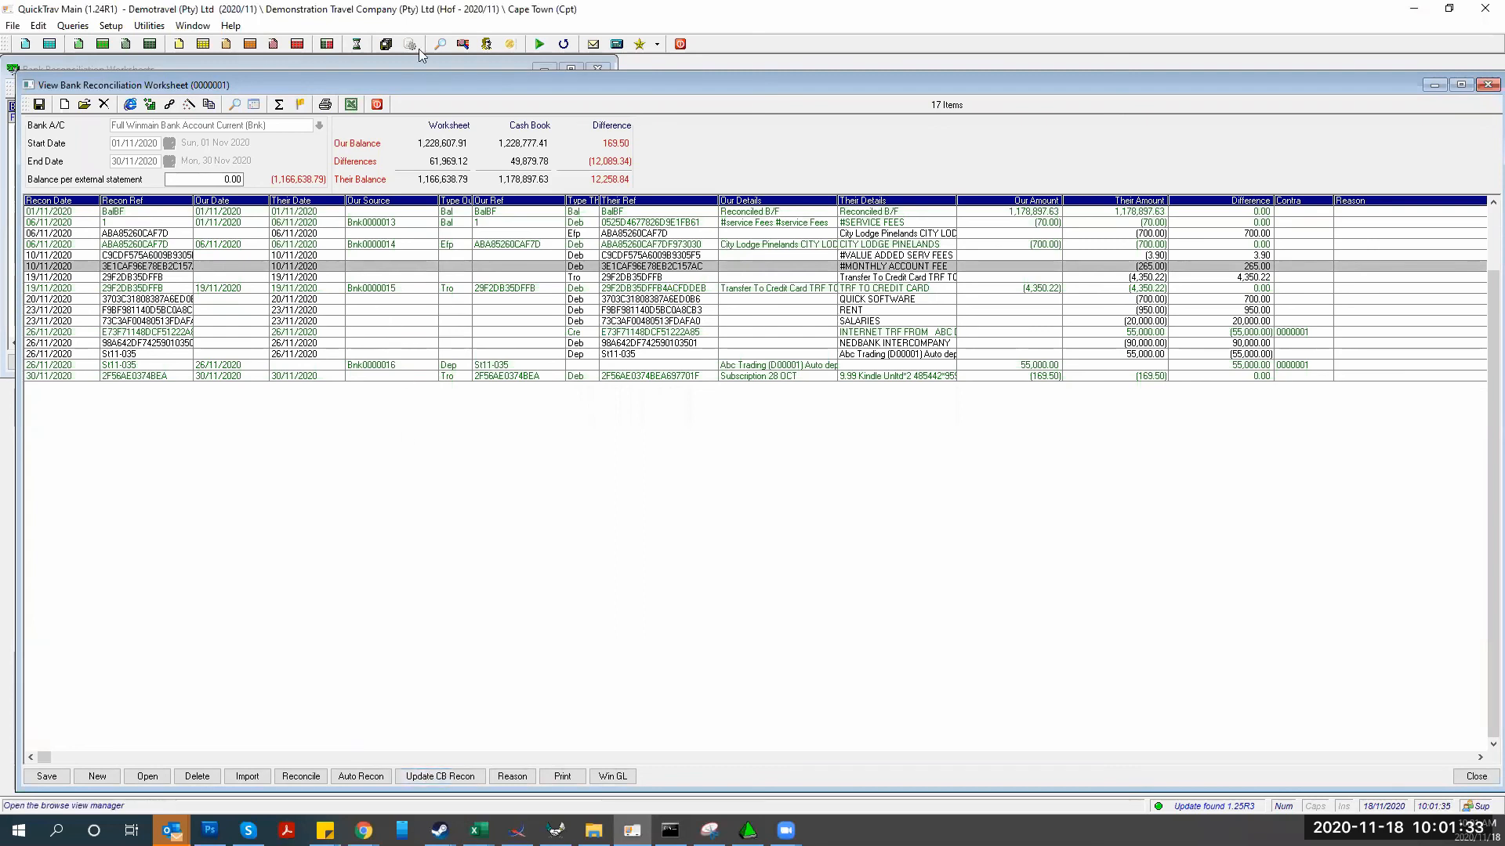
{"action": "left_click", "coordinate": [377, 104]}
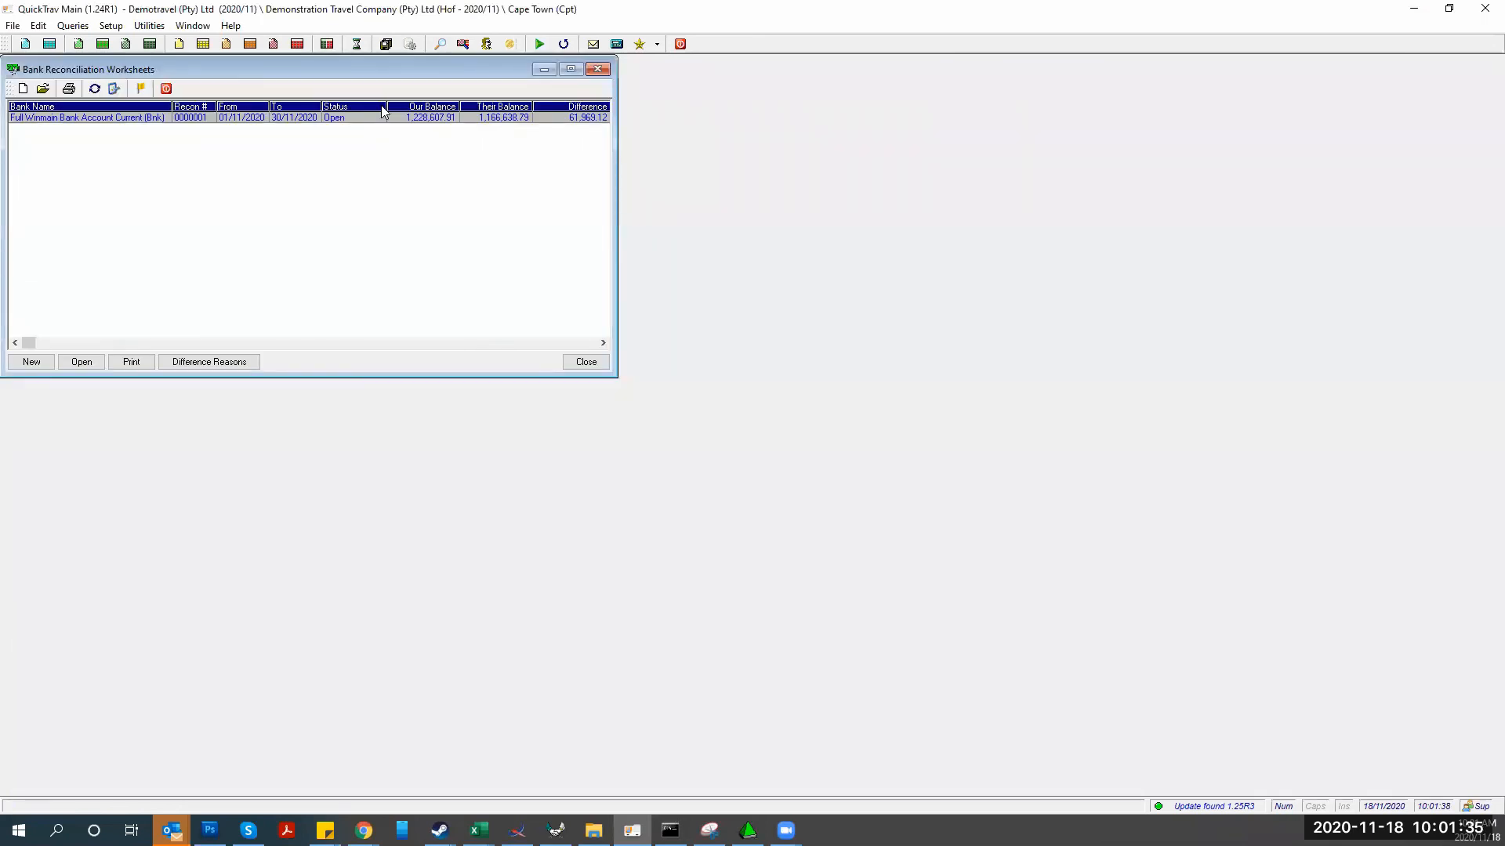
{"action": "left_click", "coordinate": [597, 71]}
{"action": "left_click", "coordinate": [149, 26]}
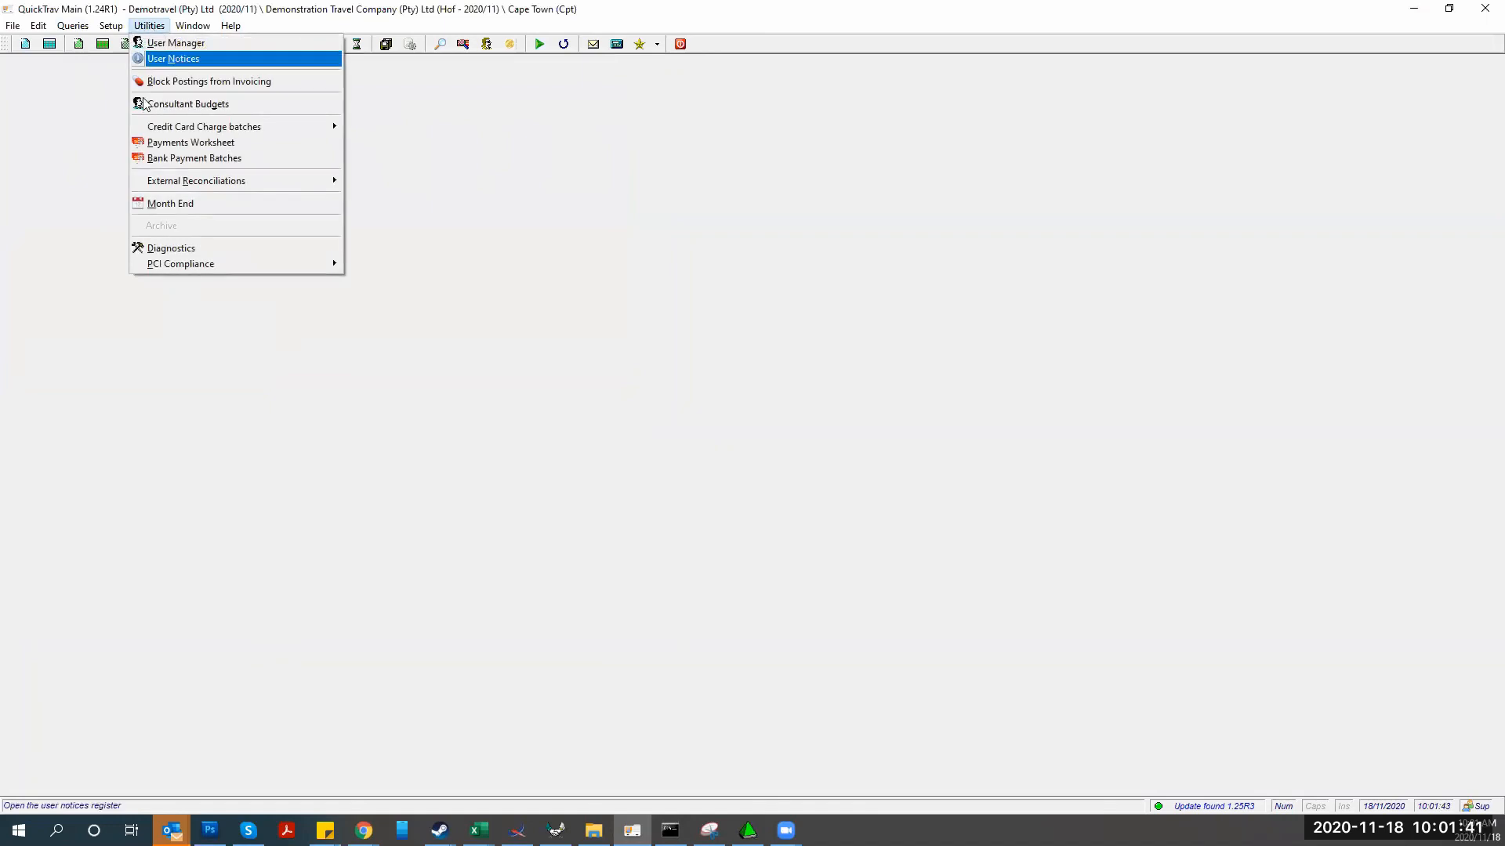
Open the Payments Worksheet and take a brief look at the payments register
{"action": "left_click", "coordinate": [149, 144]}
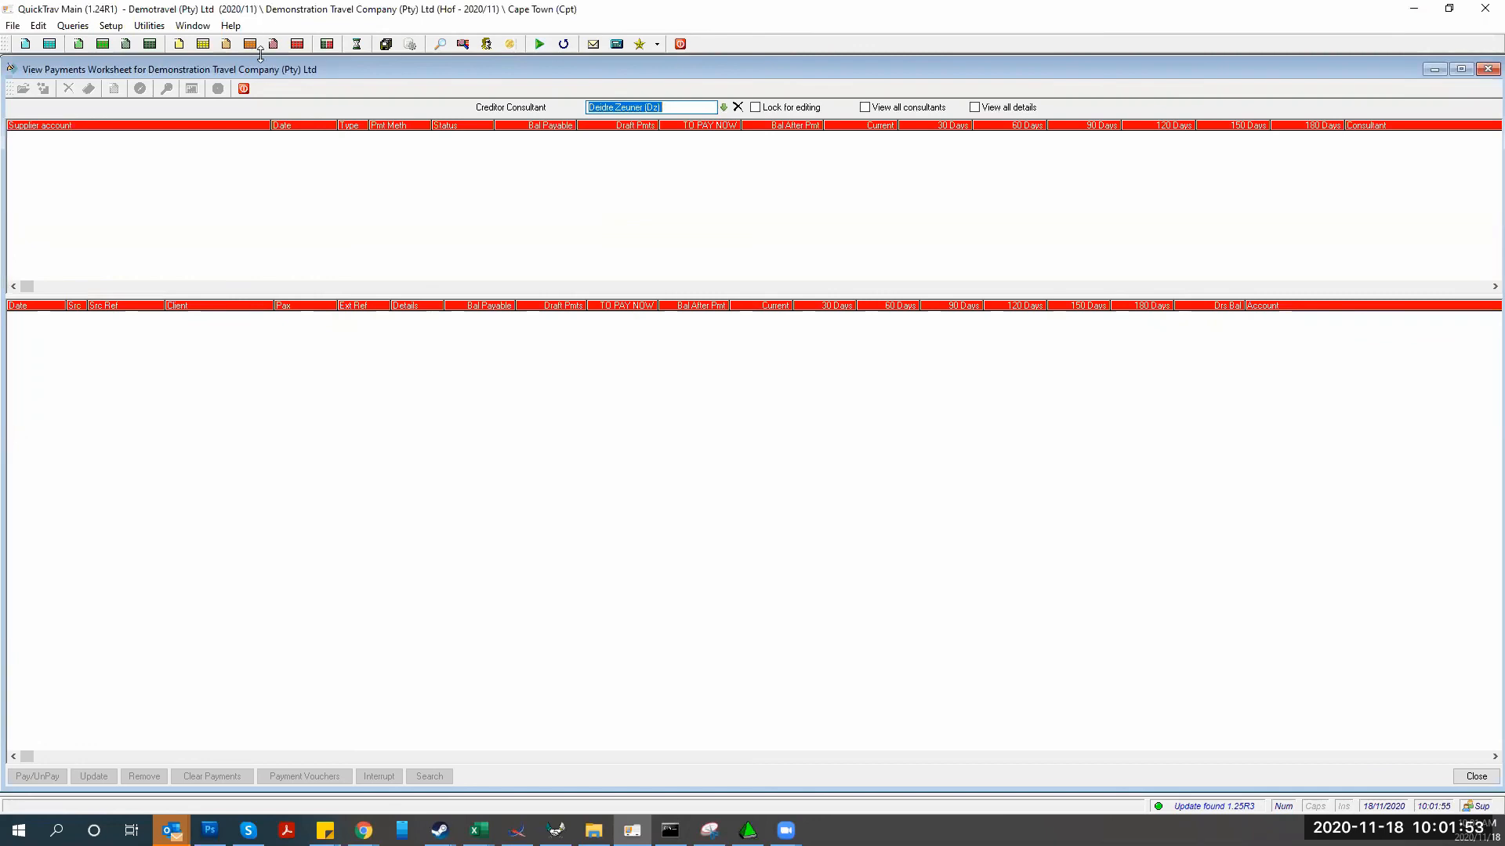
{"action": "left_click", "coordinate": [297, 44]}
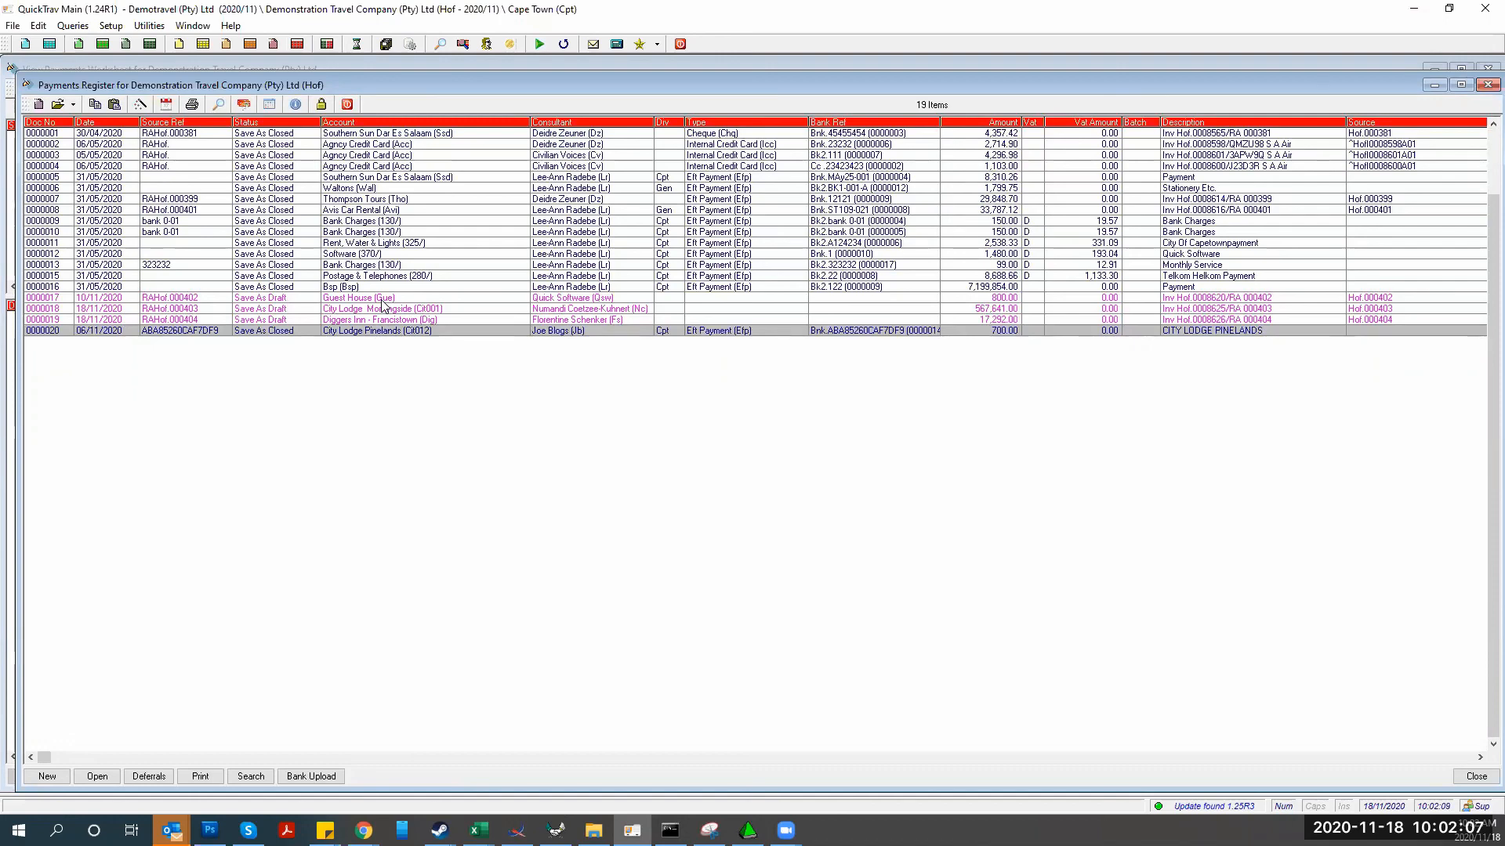
{"action": "left_click", "coordinate": [347, 105]}
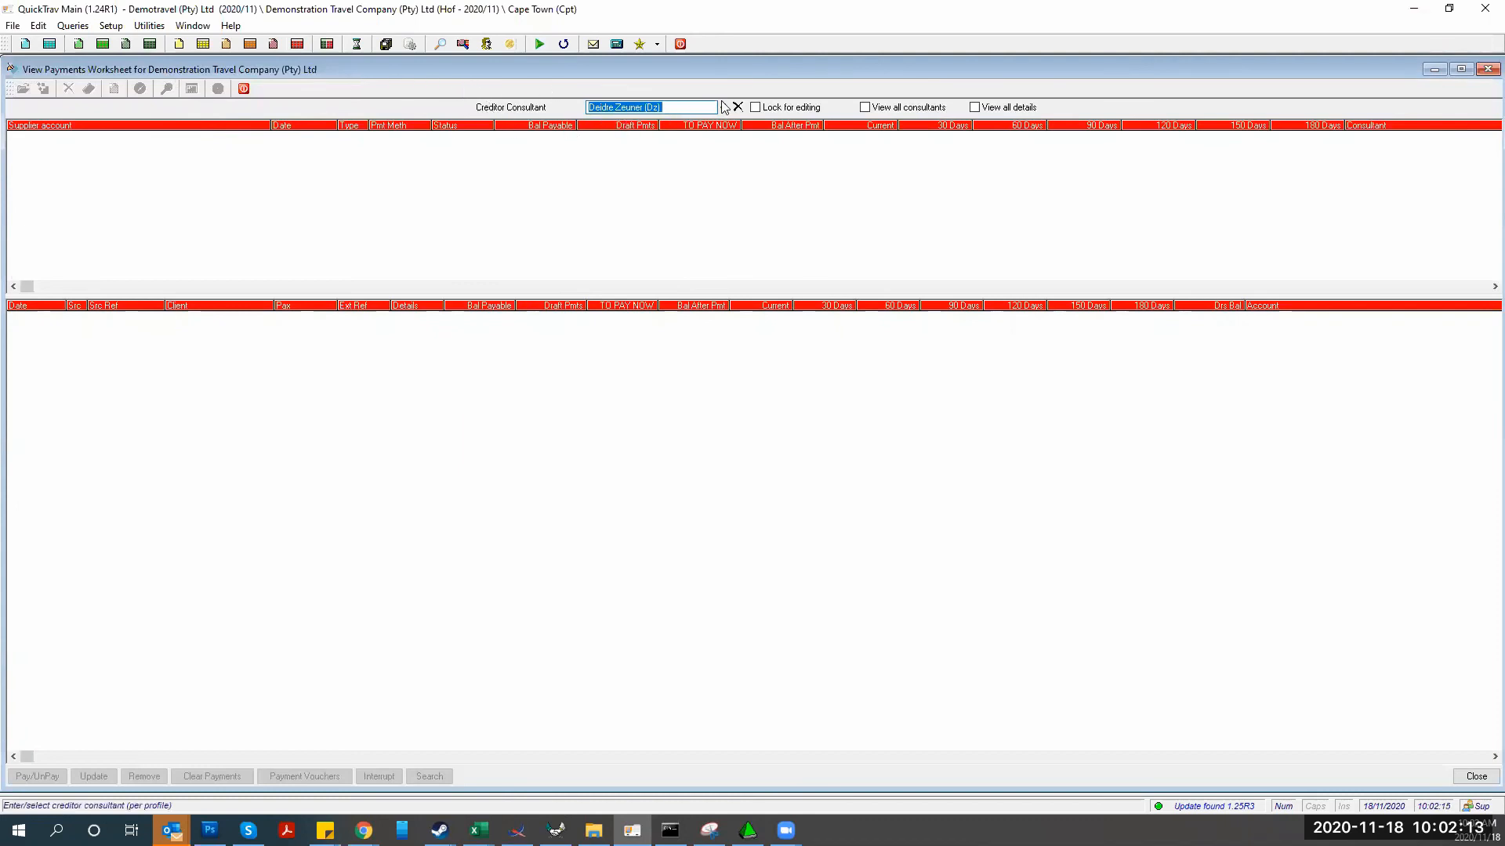
Lock the worksheet for editing and import/update all creditors, loading three draft supplier payments
{"action": "left_click", "coordinate": [757, 107]}
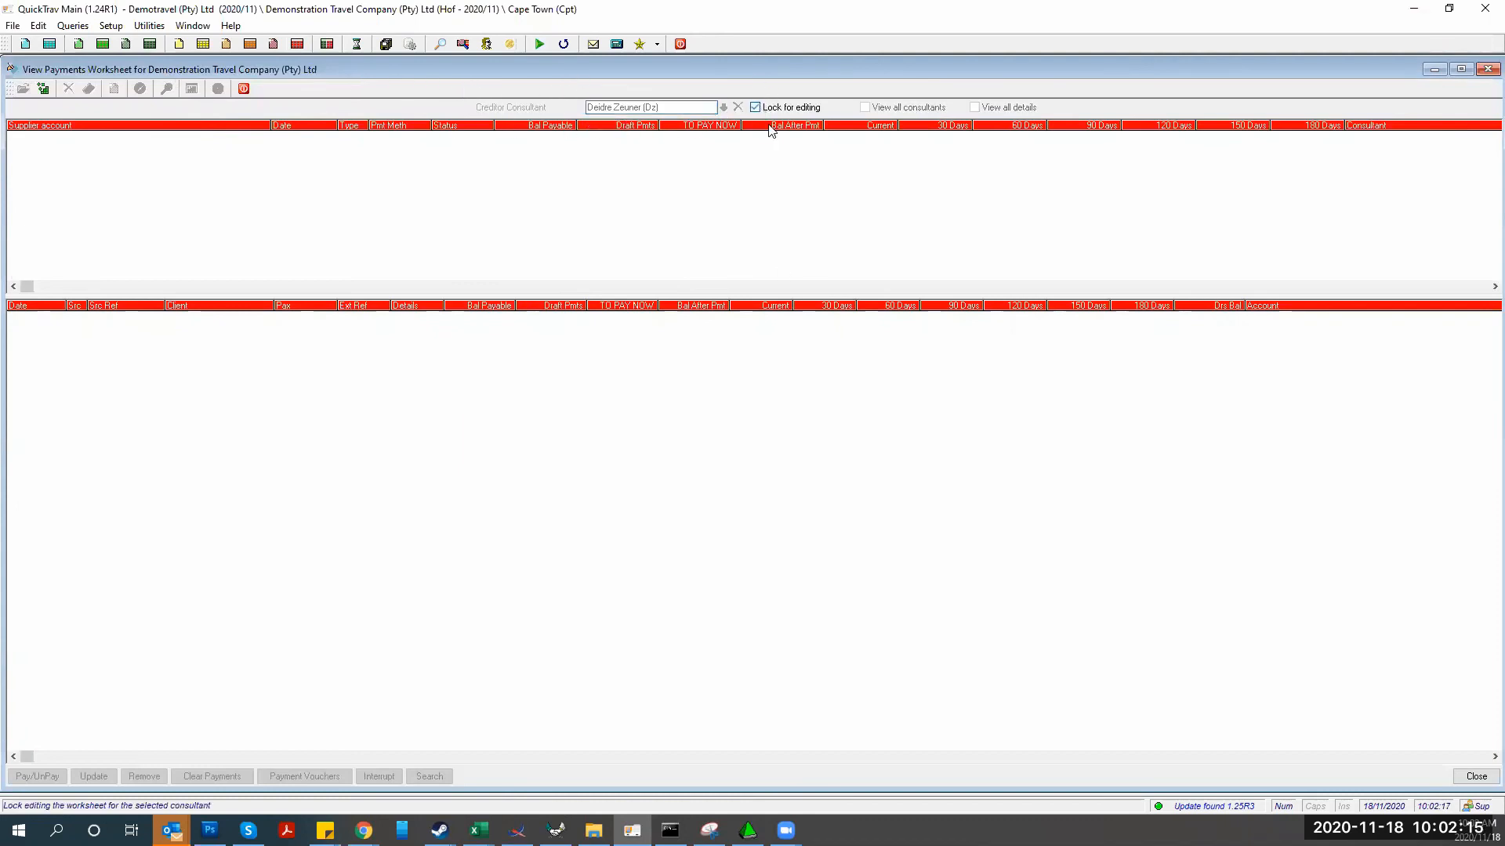
{"action": "left_click", "coordinate": [100, 776]}
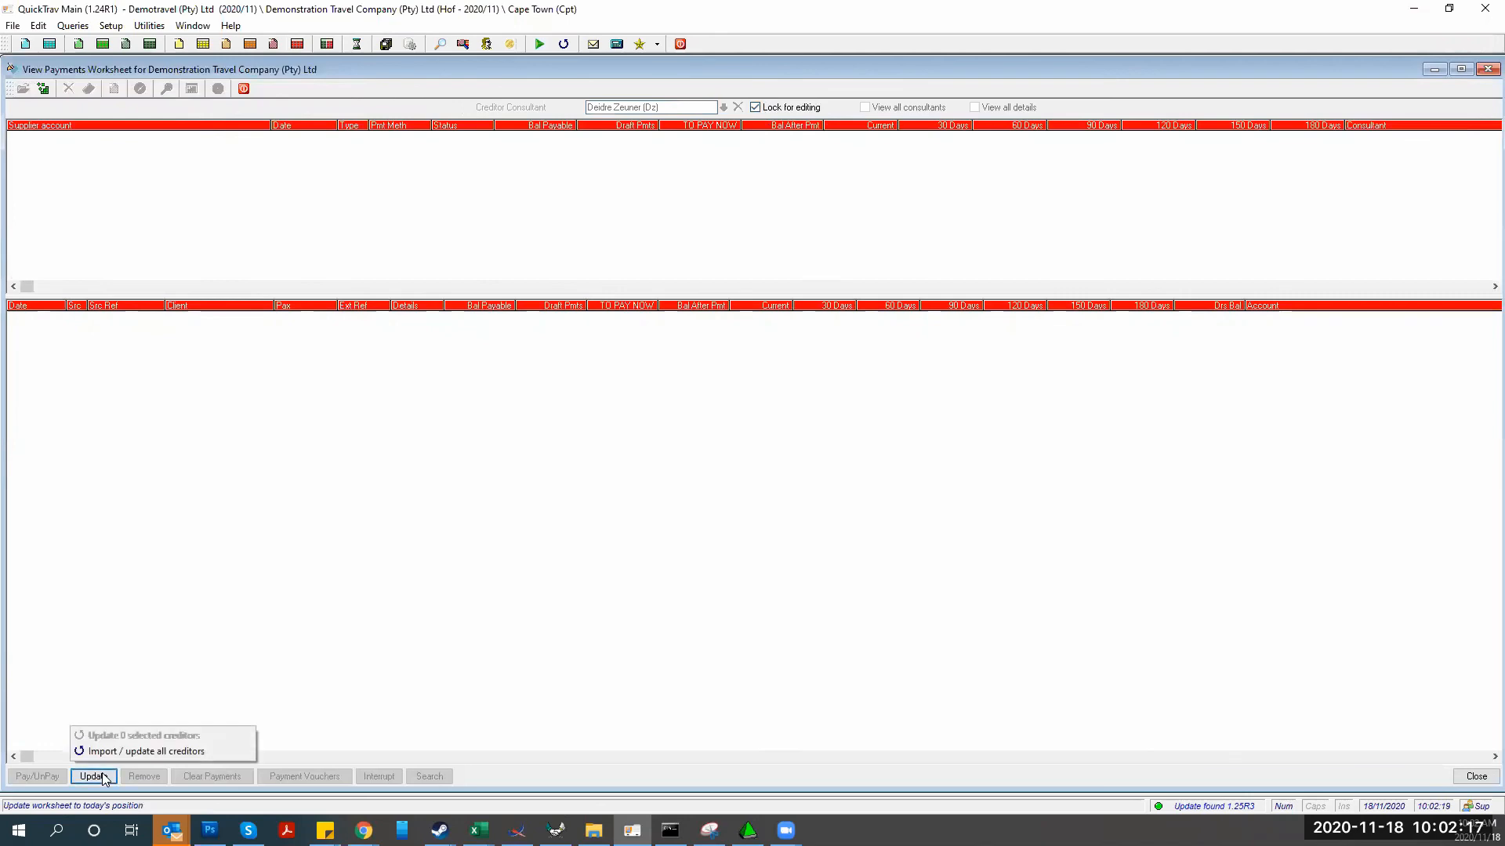
{"action": "left_click", "coordinate": [119, 750]}
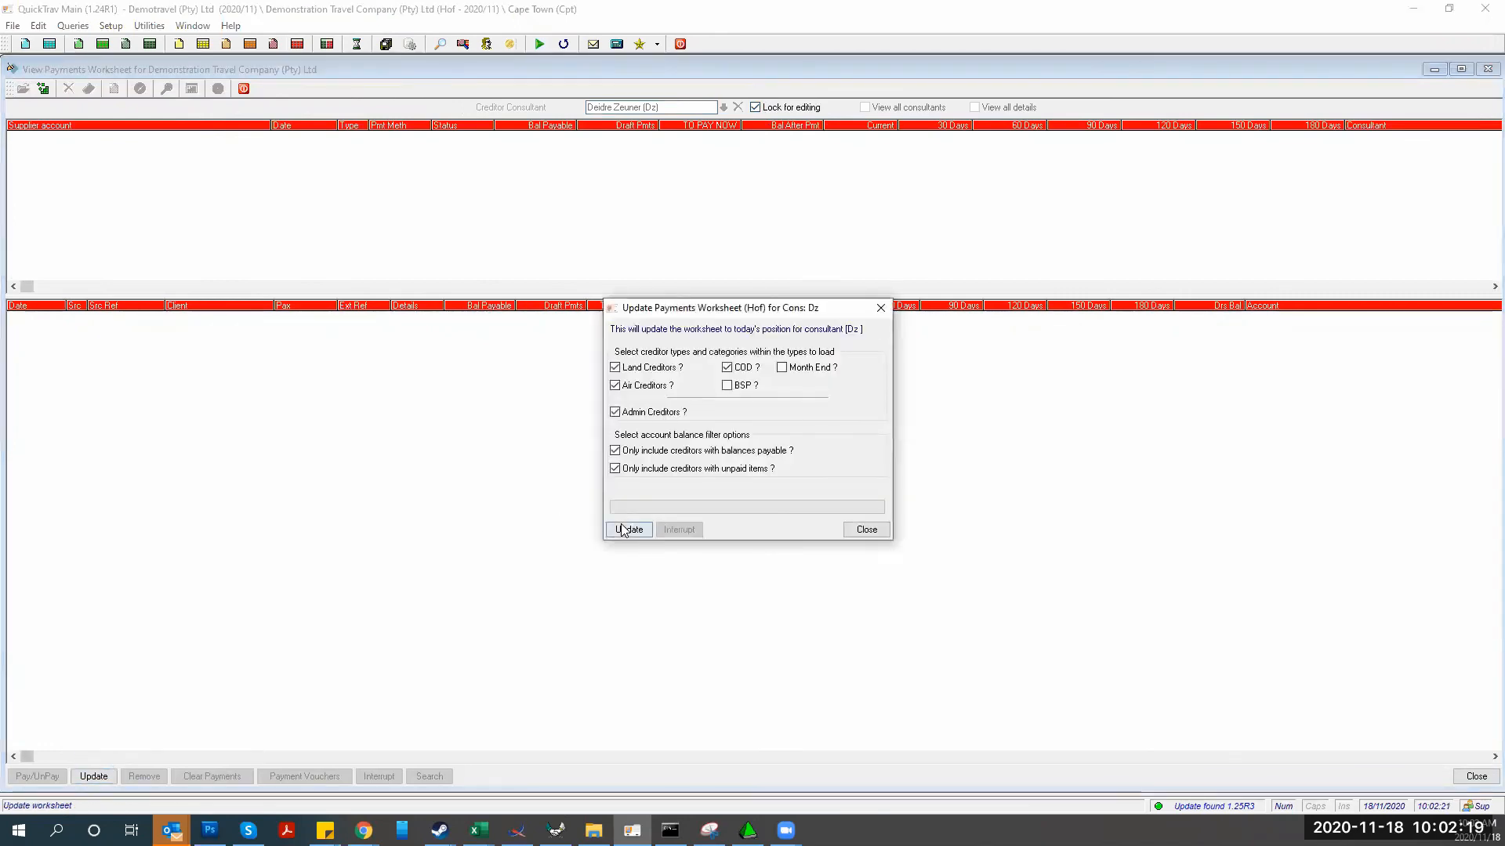
{"action": "left_click", "coordinate": [622, 530]}
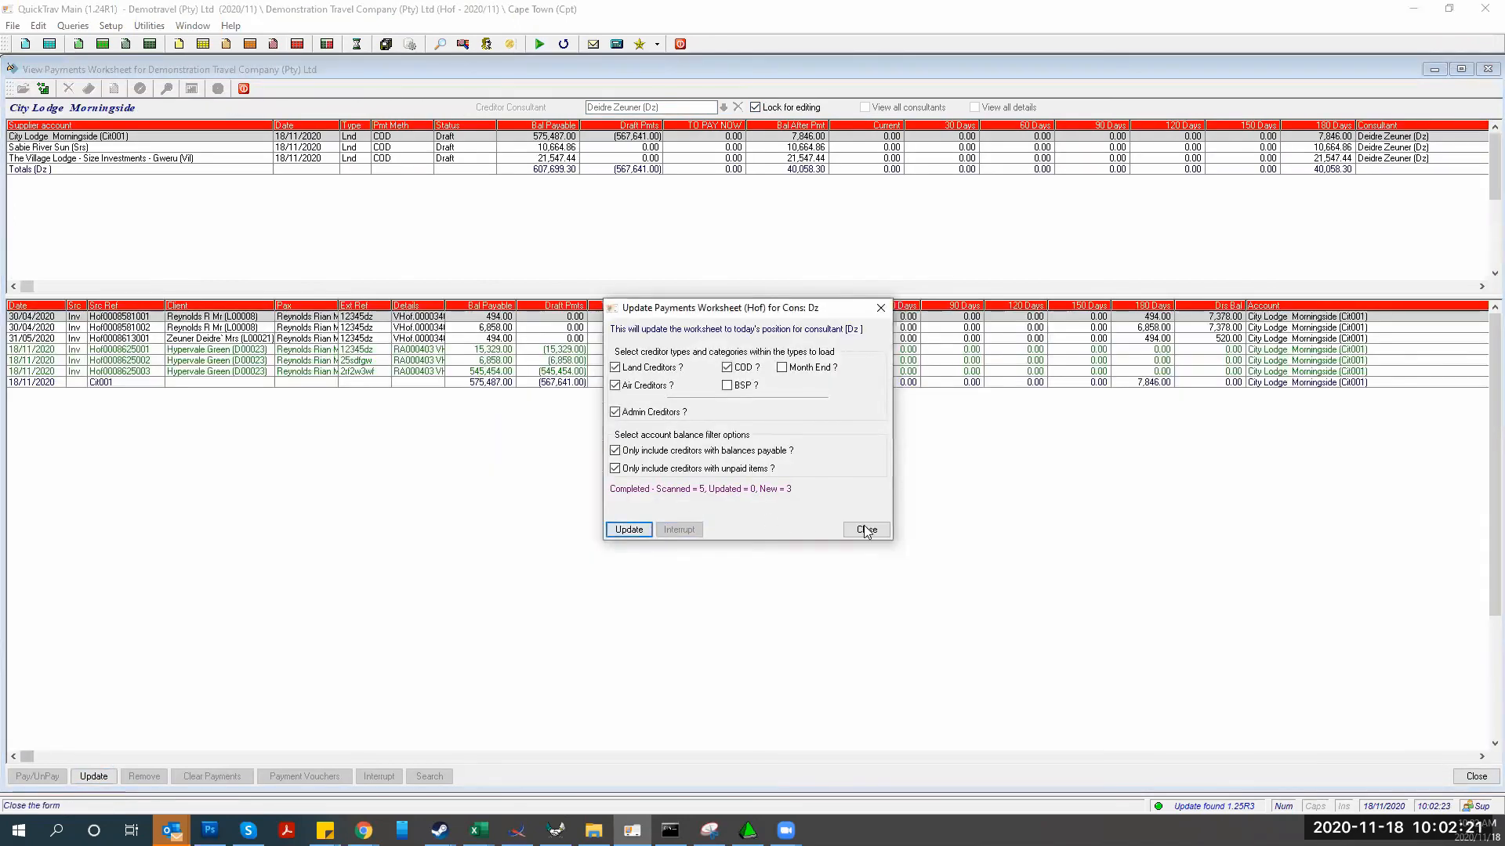
{"action": "left_click", "coordinate": [866, 530]}
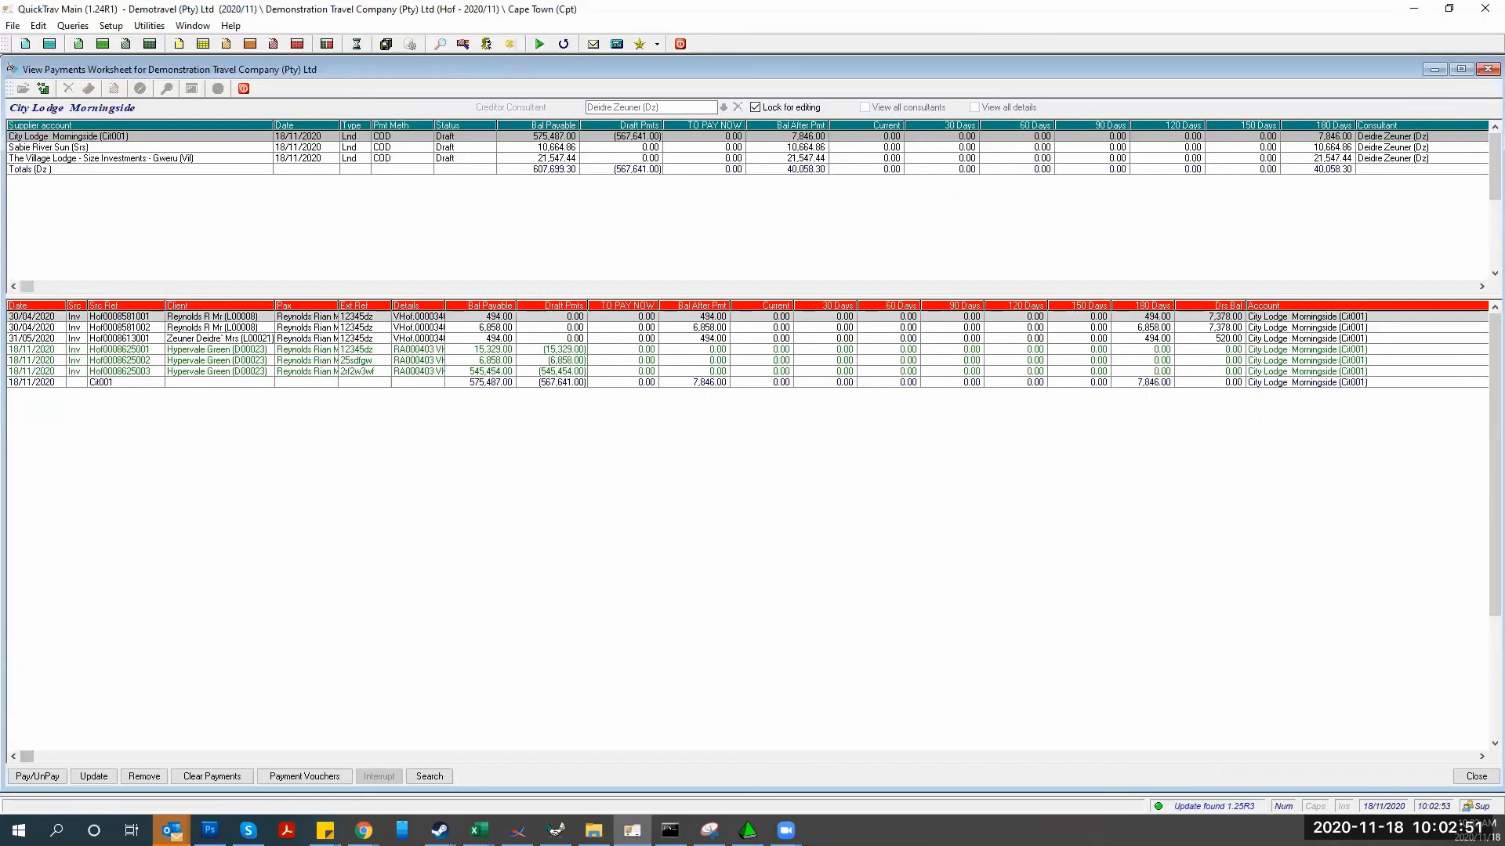
{"action": "key", "text": "alt+Tab"}
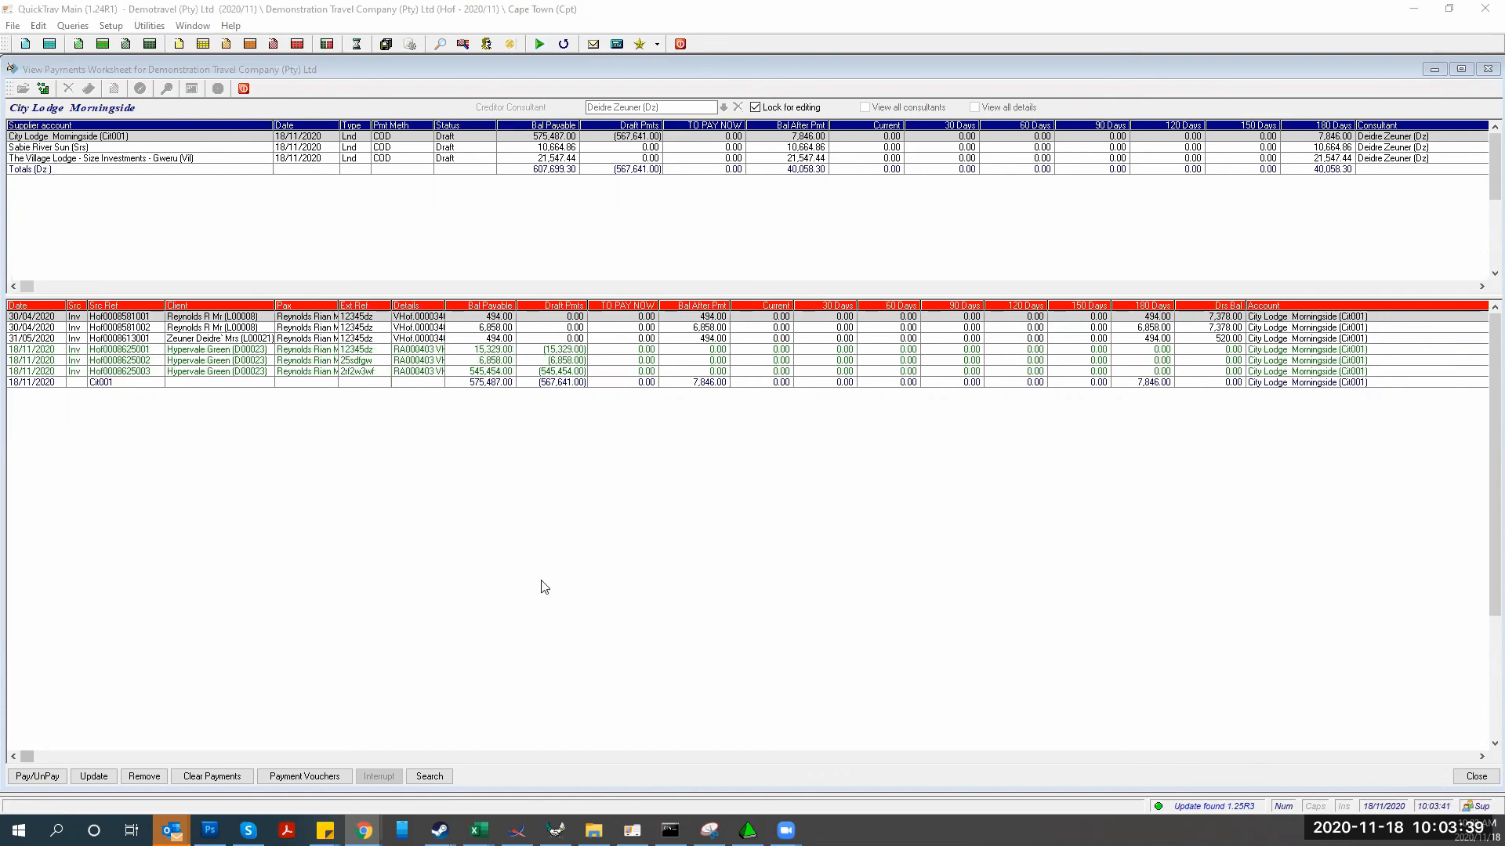
Close the automatic cash book rules and bank detail rules windows in QuickTrav Invoicing
{"action": "left_click", "coordinate": [555, 830]}
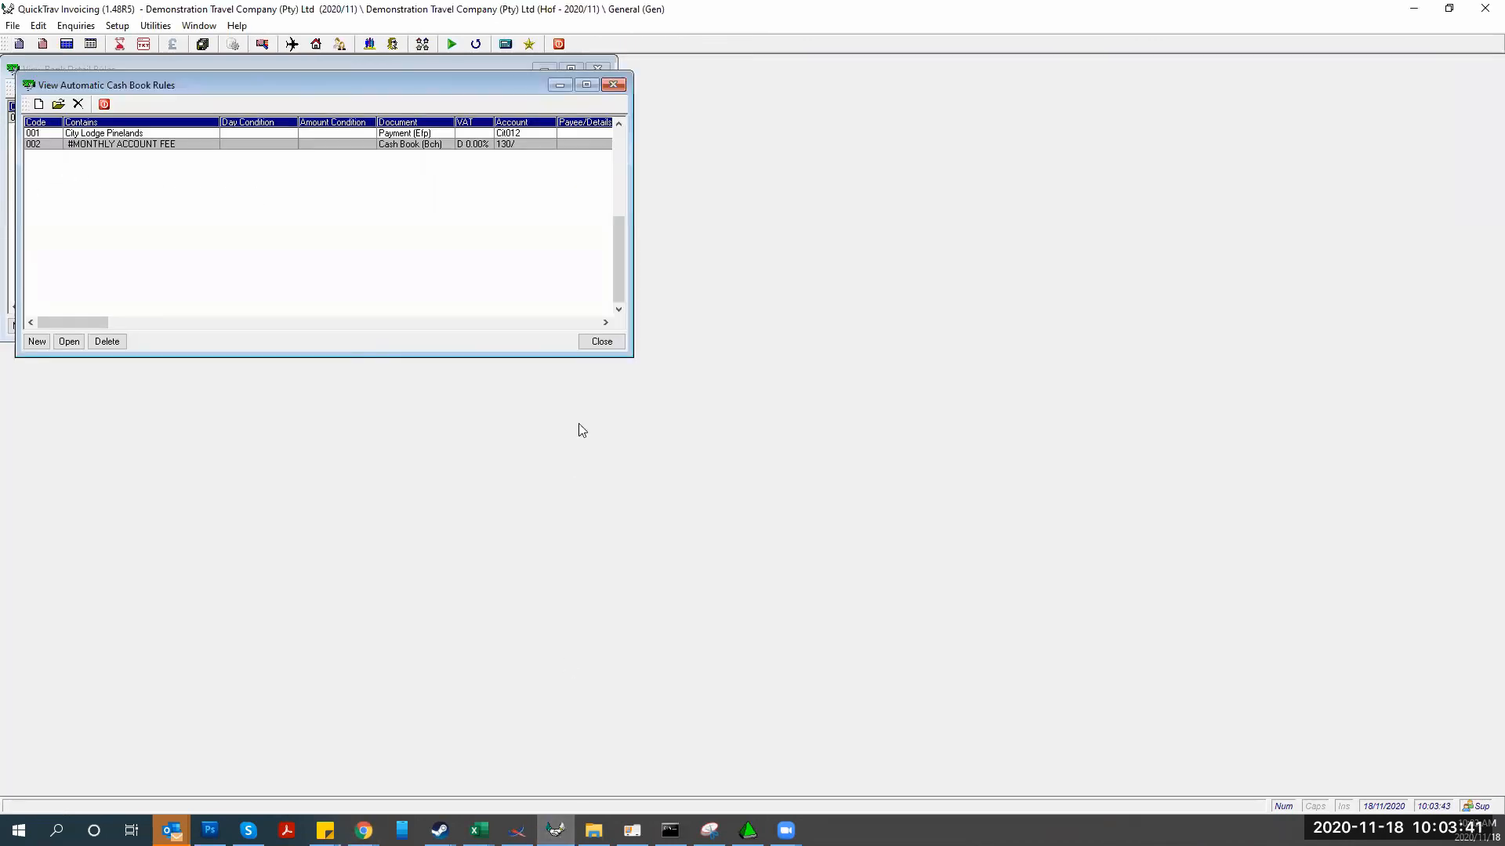
{"action": "left_click", "coordinate": [598, 342]}
{"action": "left_click", "coordinate": [595, 333]}
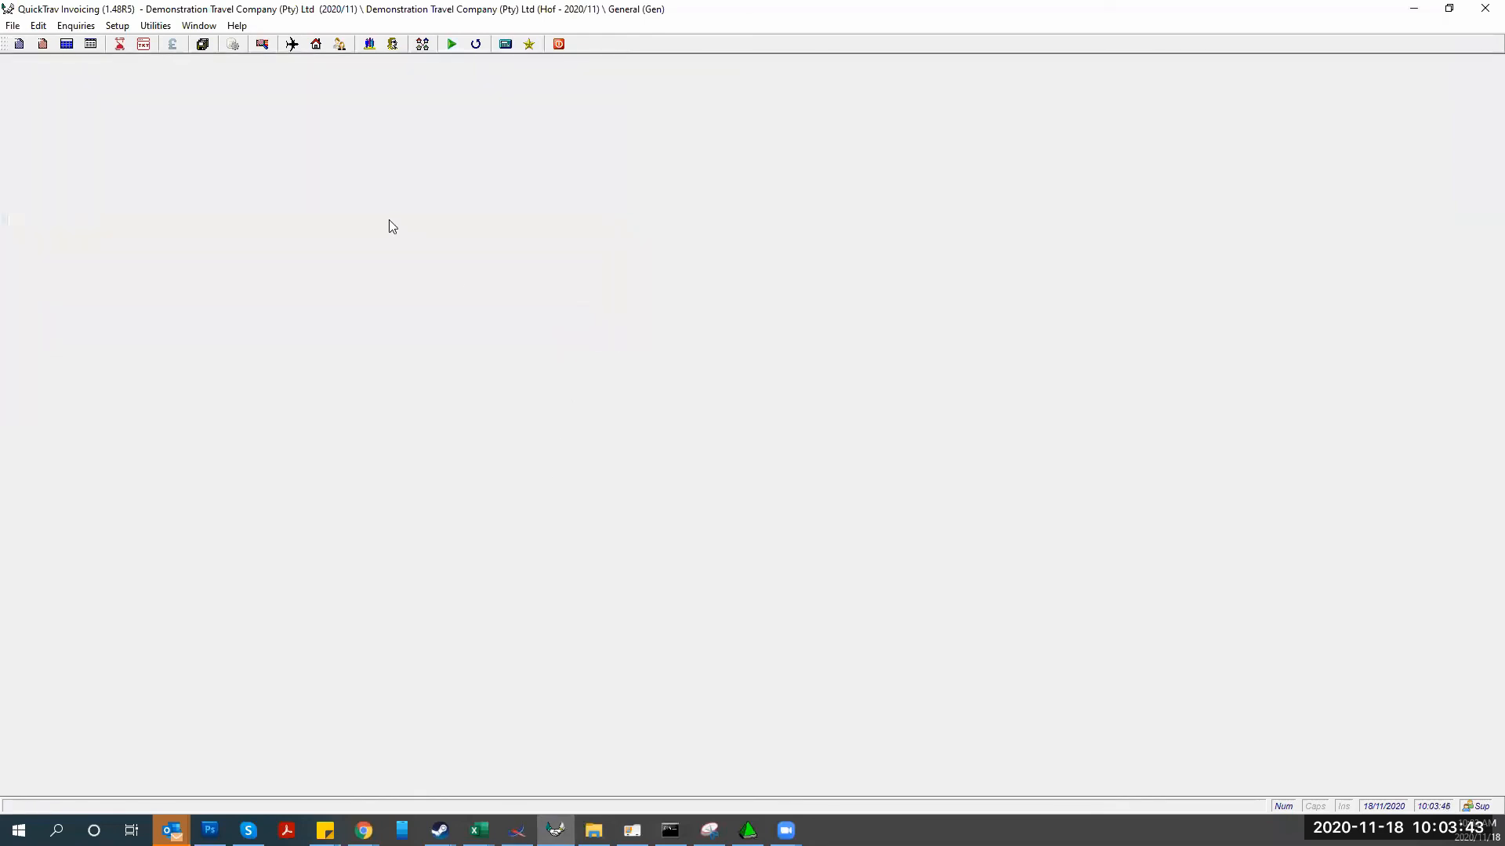
Assign a creditor consultant to the Avis Car Rental land principal and save it
{"action": "left_click", "coordinate": [318, 45]}
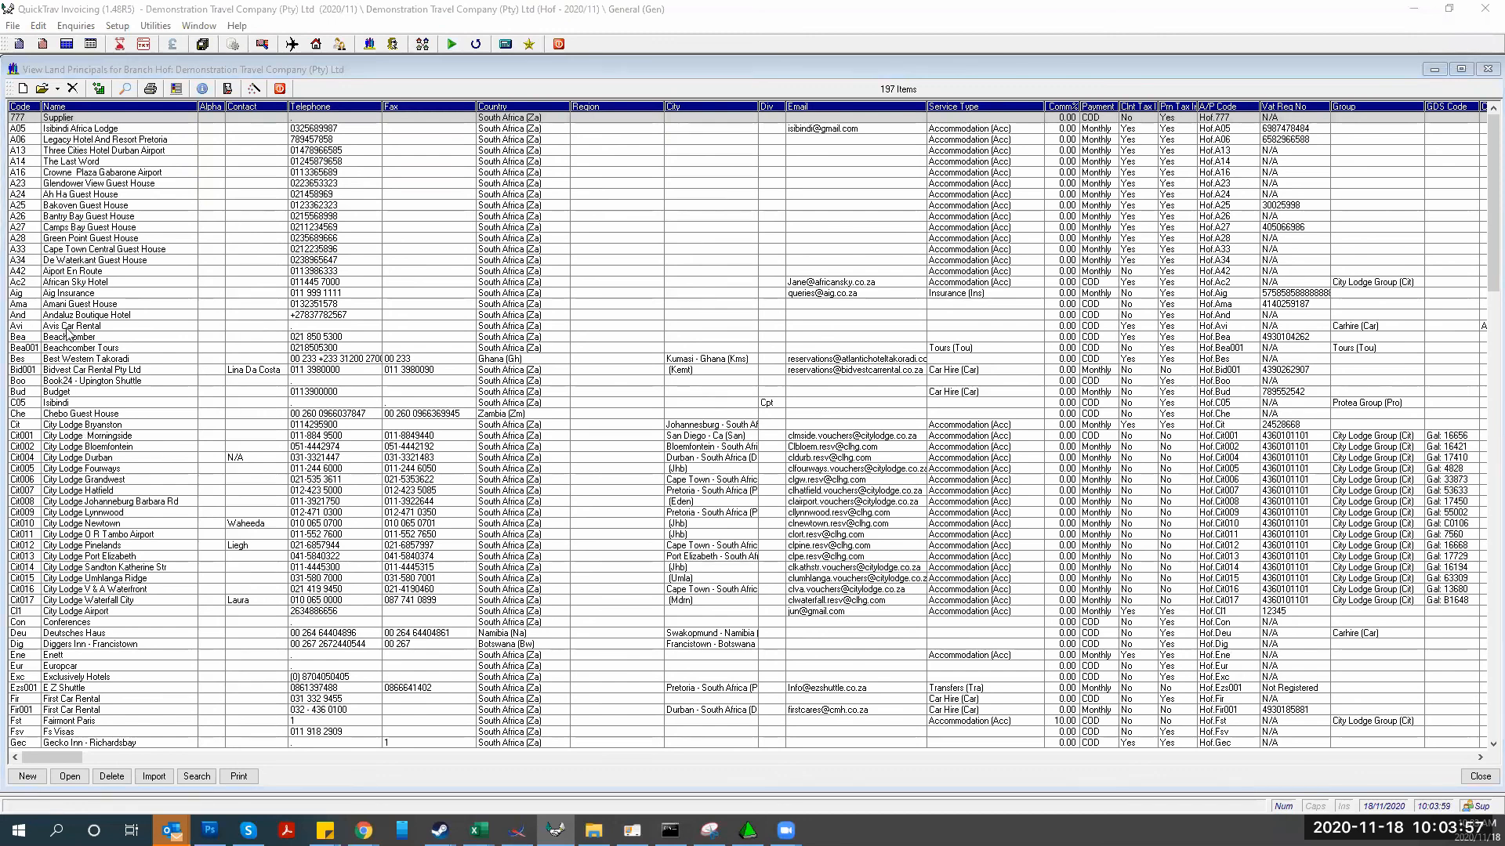
{"action": "left_click", "coordinate": [67, 331]}
{"action": "double_click", "coordinate": [68, 332]}
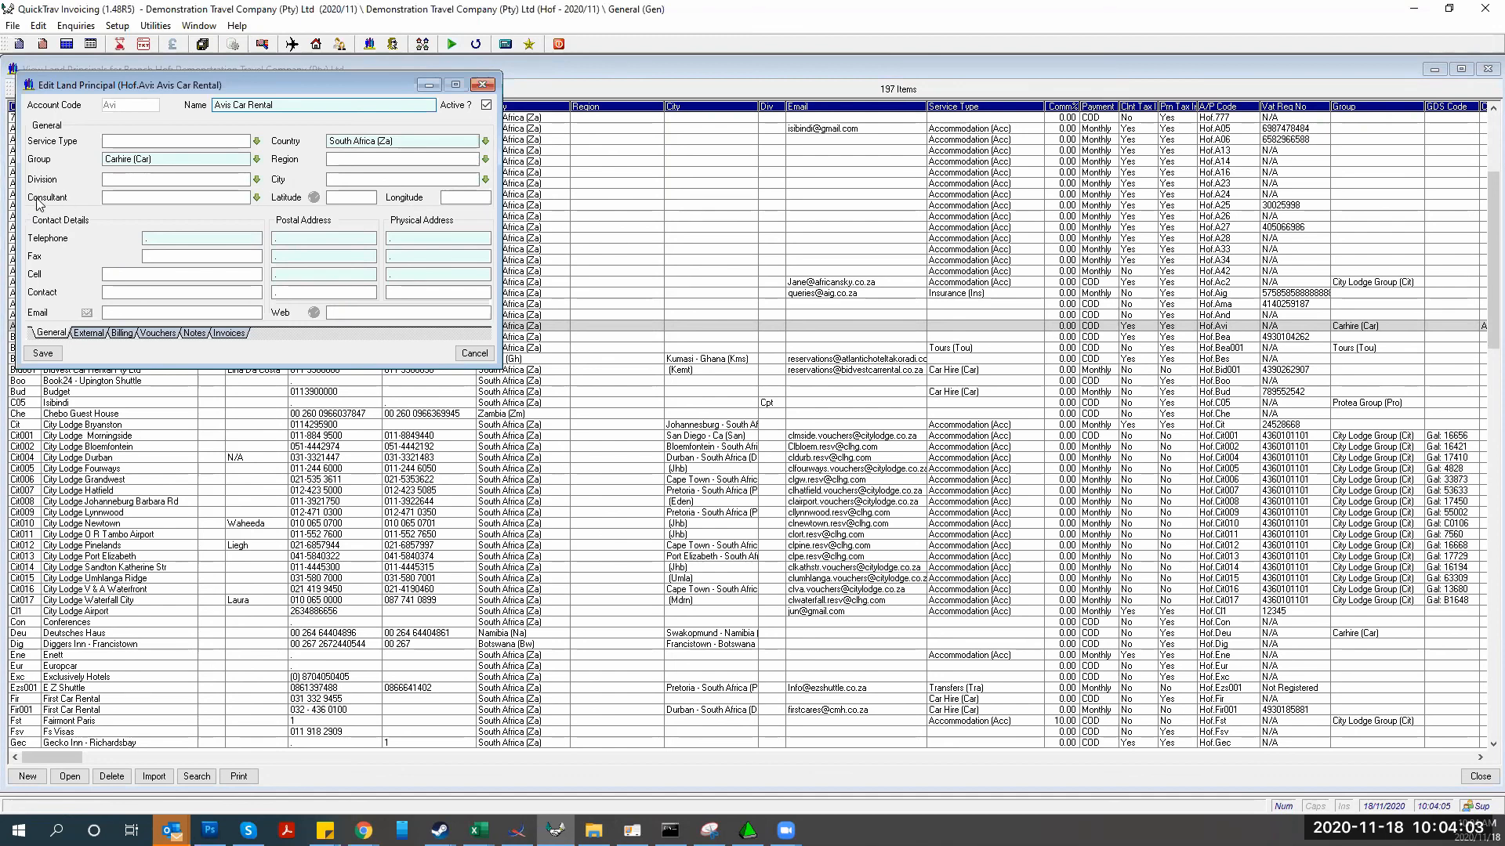
{"action": "left_click", "coordinate": [118, 199]}
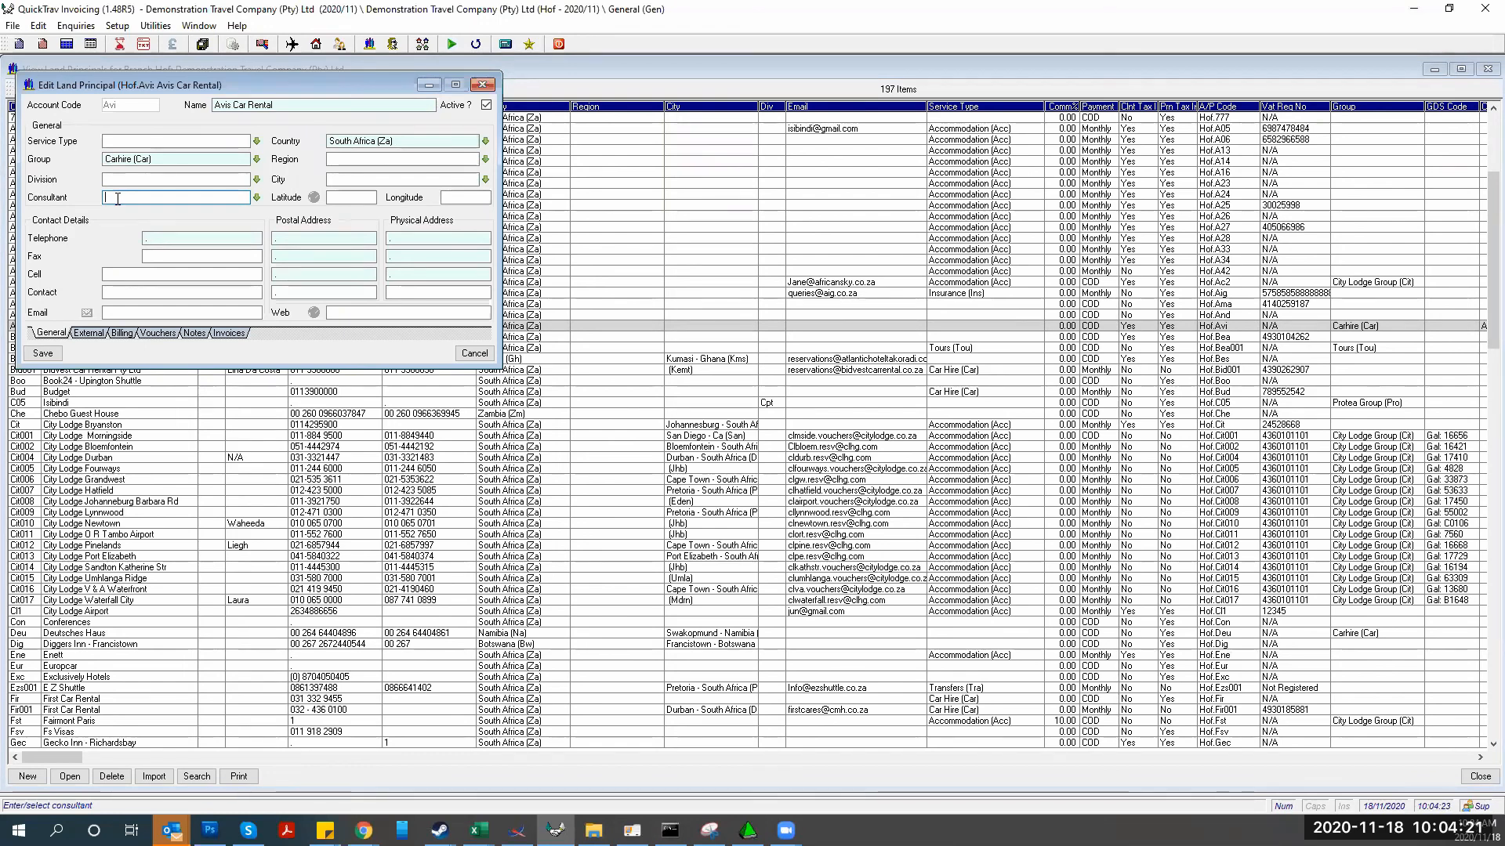
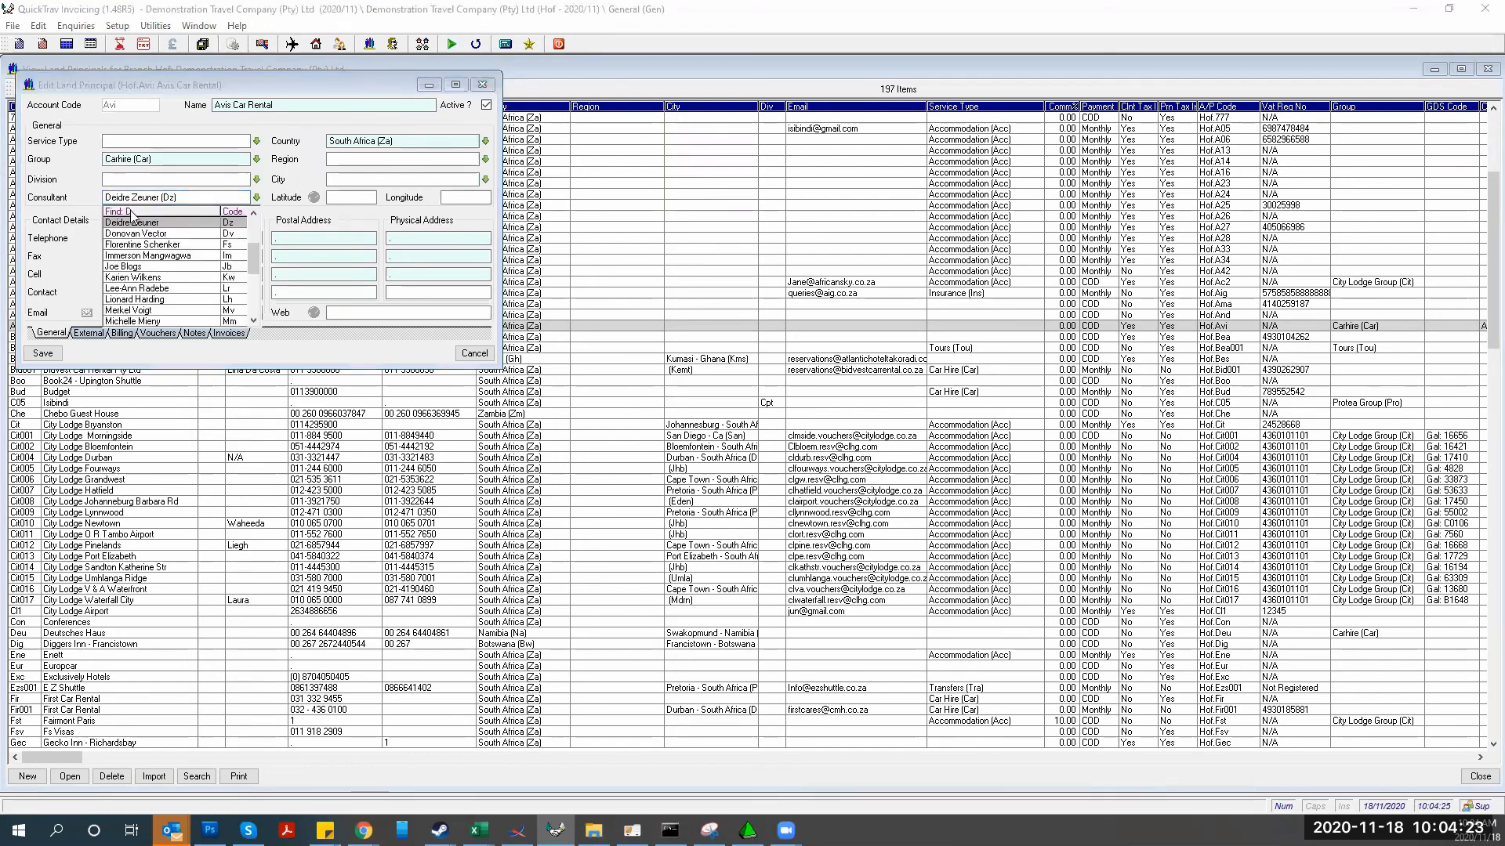
{"action": "left_click", "coordinate": [133, 223]}
{"action": "left_click", "coordinate": [44, 354]}
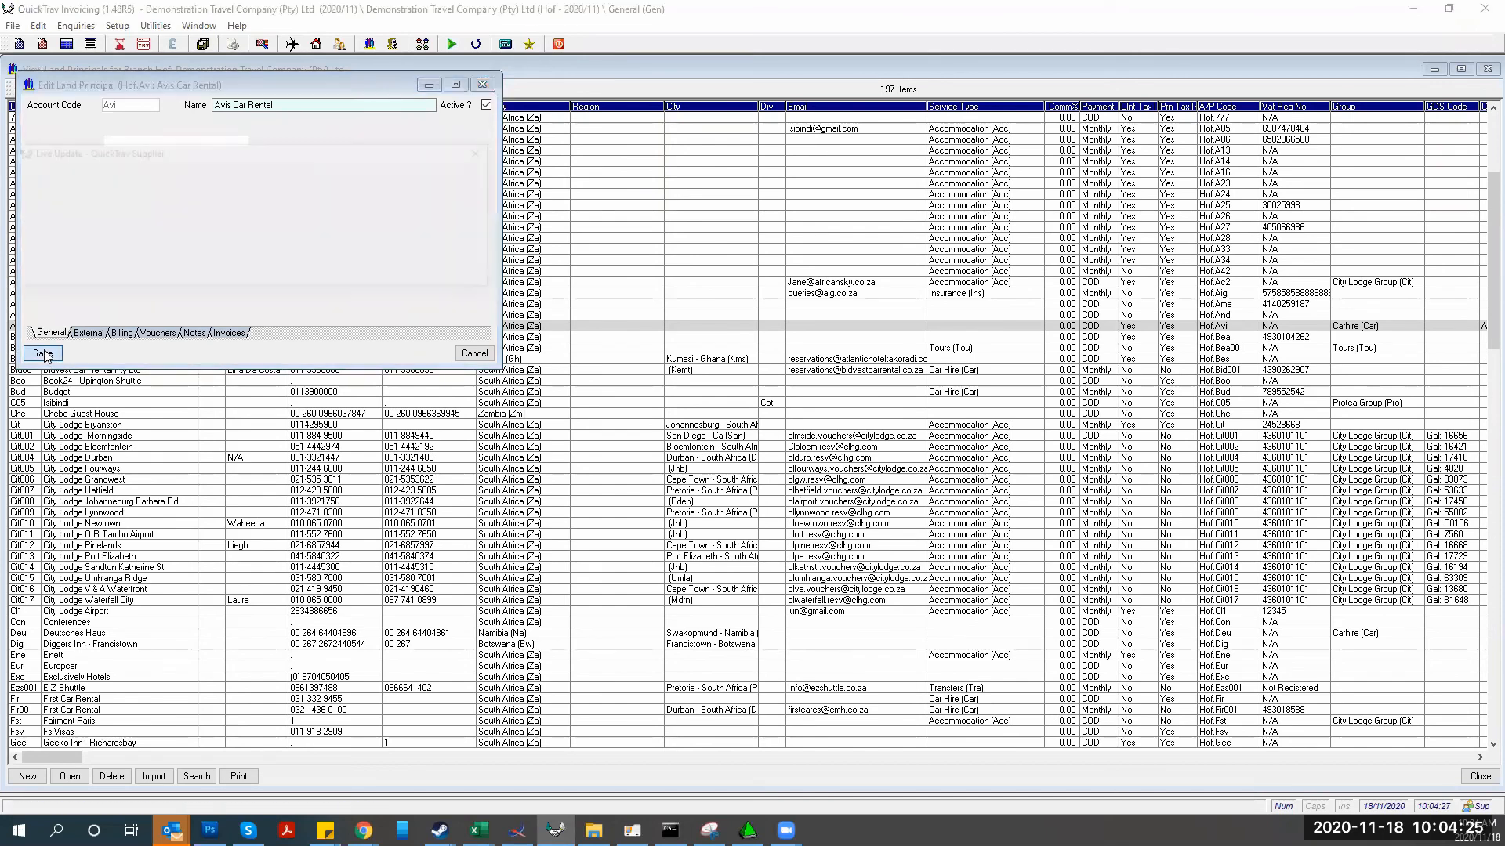
{"action": "key", "text": "Escape"}
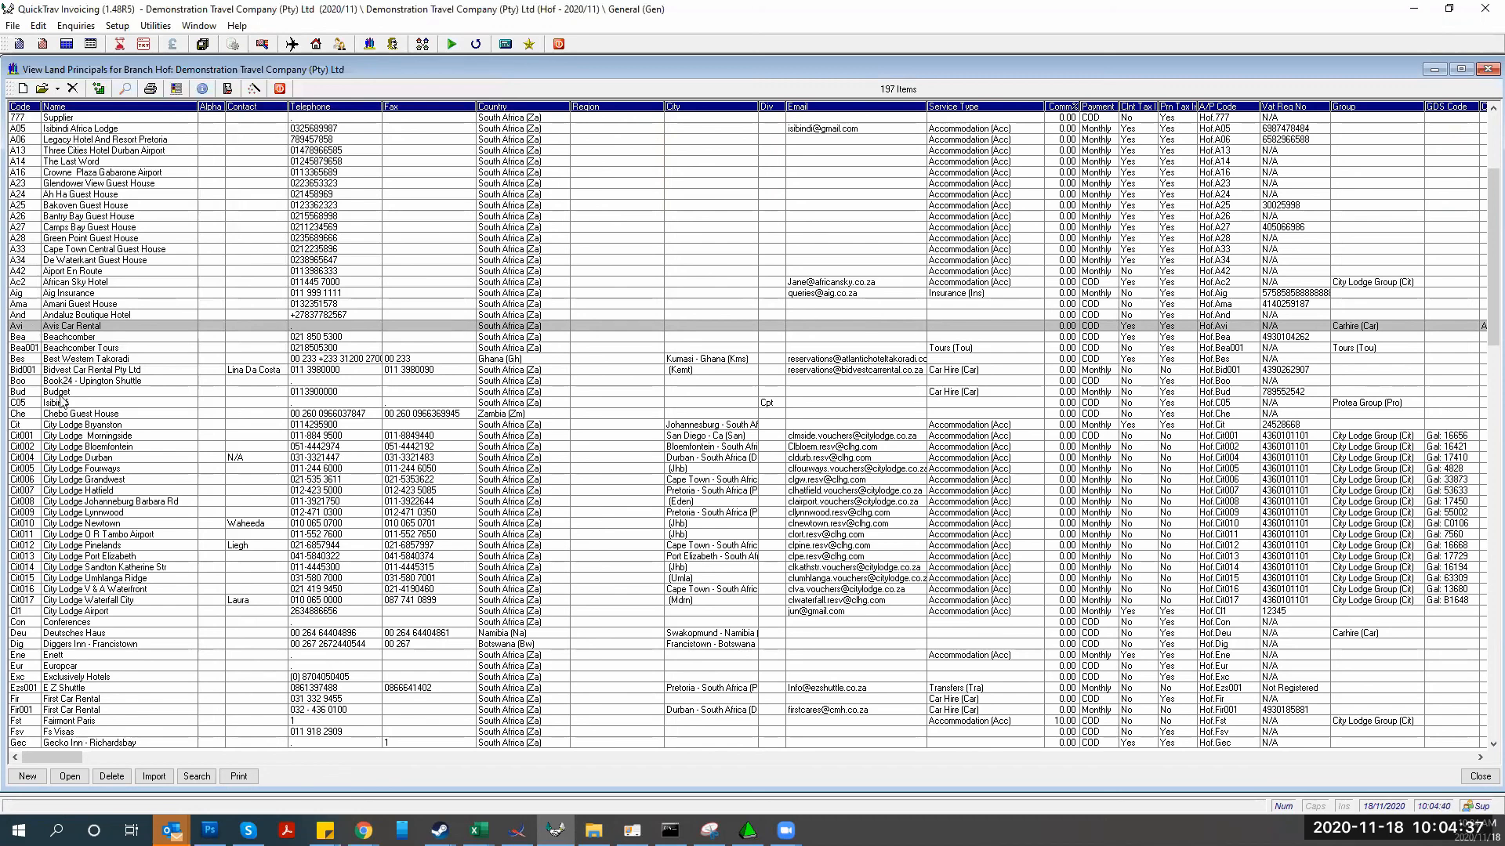
Assign a consultant to Best Western Takoradi and attempt to save, dismissing the blank group warning
{"action": "double_click", "coordinate": [82, 359]}
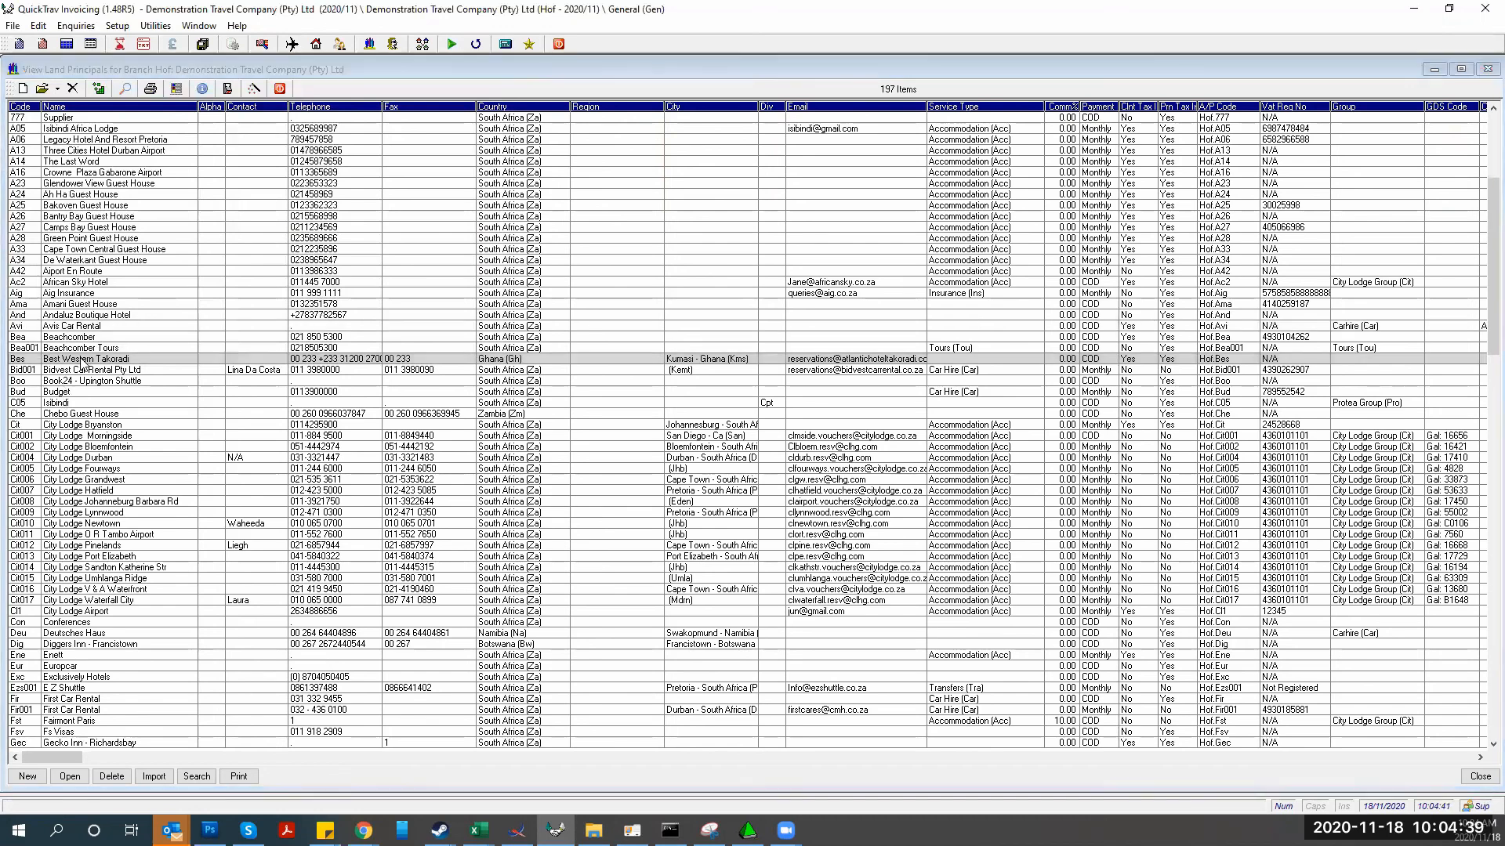
{"action": "left_click", "coordinate": [114, 199]}
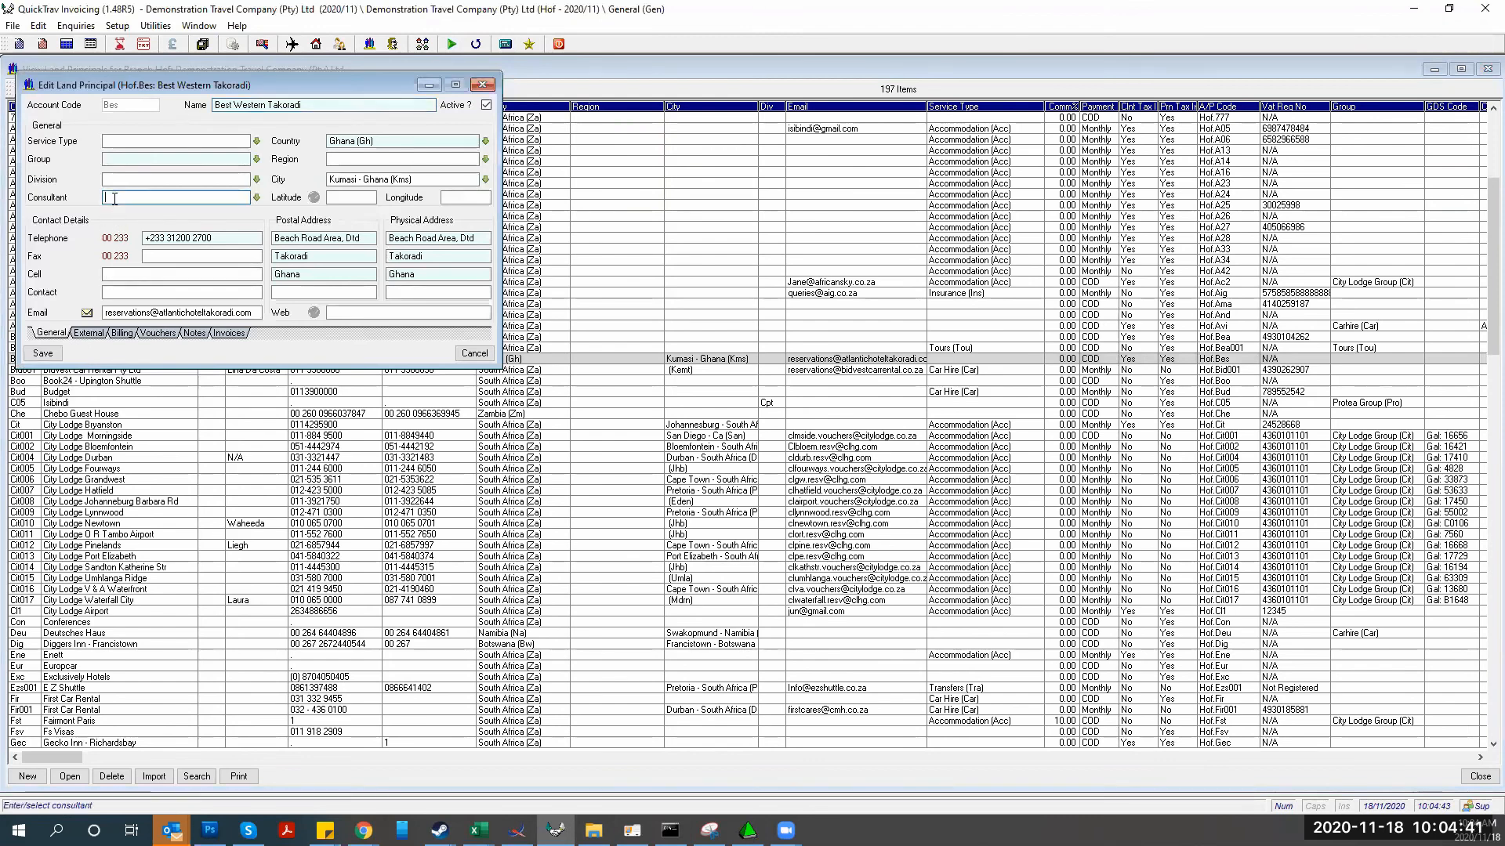
{"action": "type", "text": "d"}
{"action": "key", "text": "Tab"}
{"action": "left_click", "coordinate": [43, 354]}
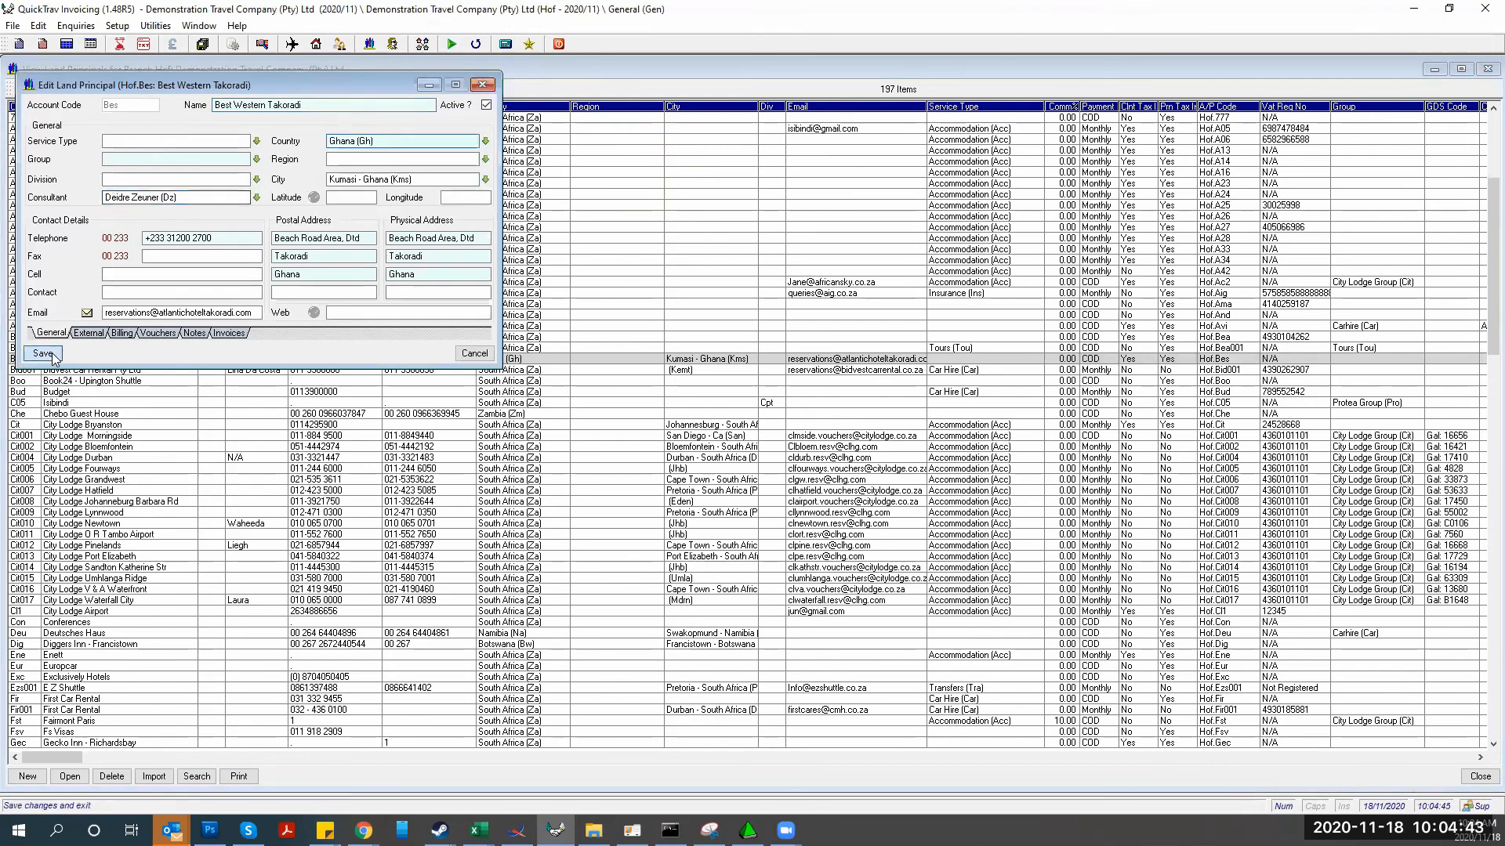
{"action": "left_click", "coordinate": [255, 250]}
Give Best Western Takoradi City Lodge Group as its group and property number T57845, then save
{"action": "type", "text": "3"}
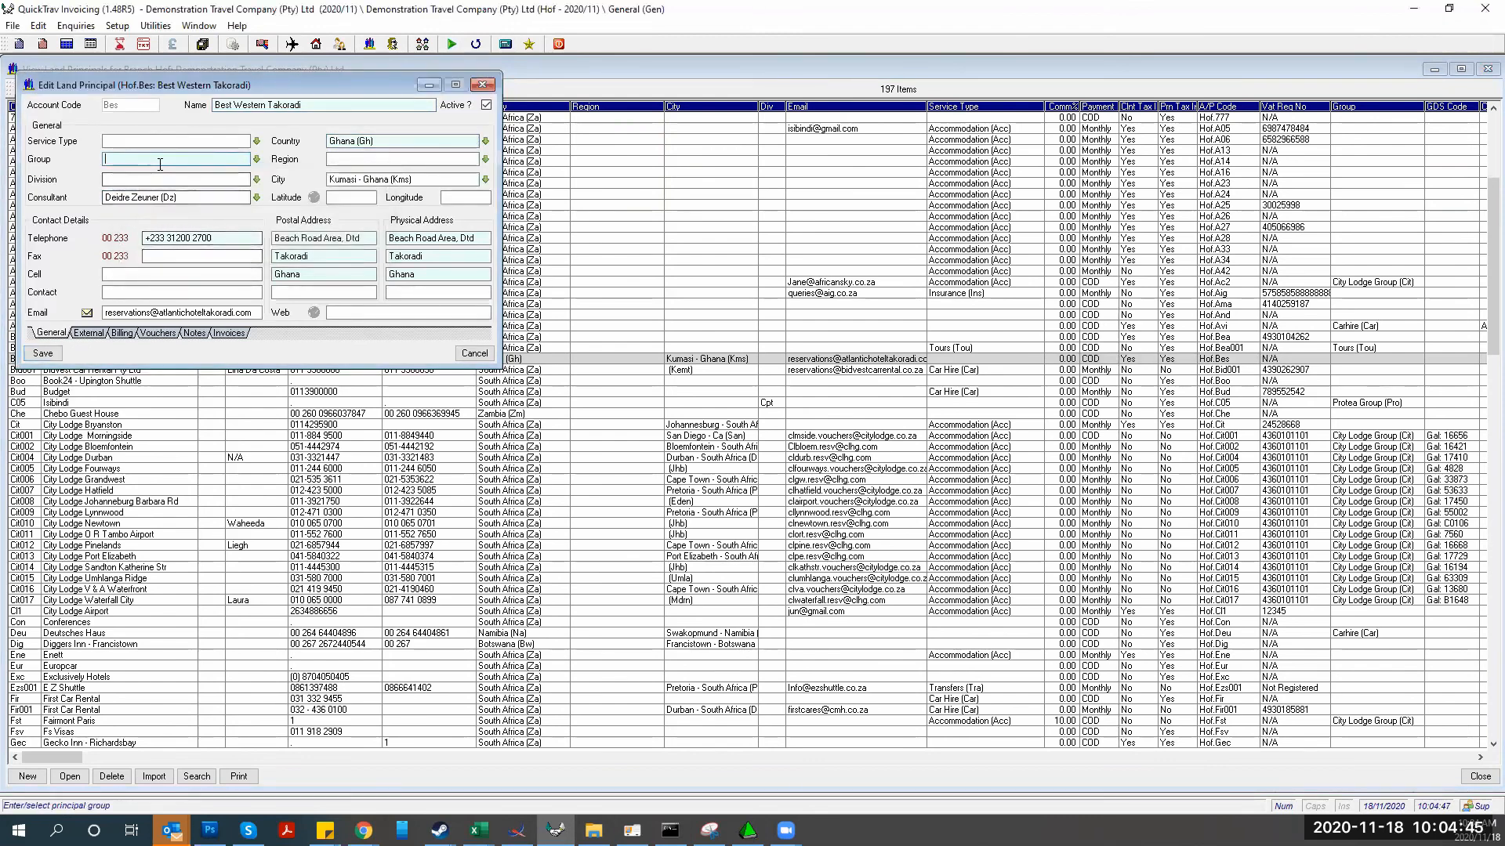
{"action": "key", "text": "Tab"}
{"action": "left_click", "coordinate": [133, 198]}
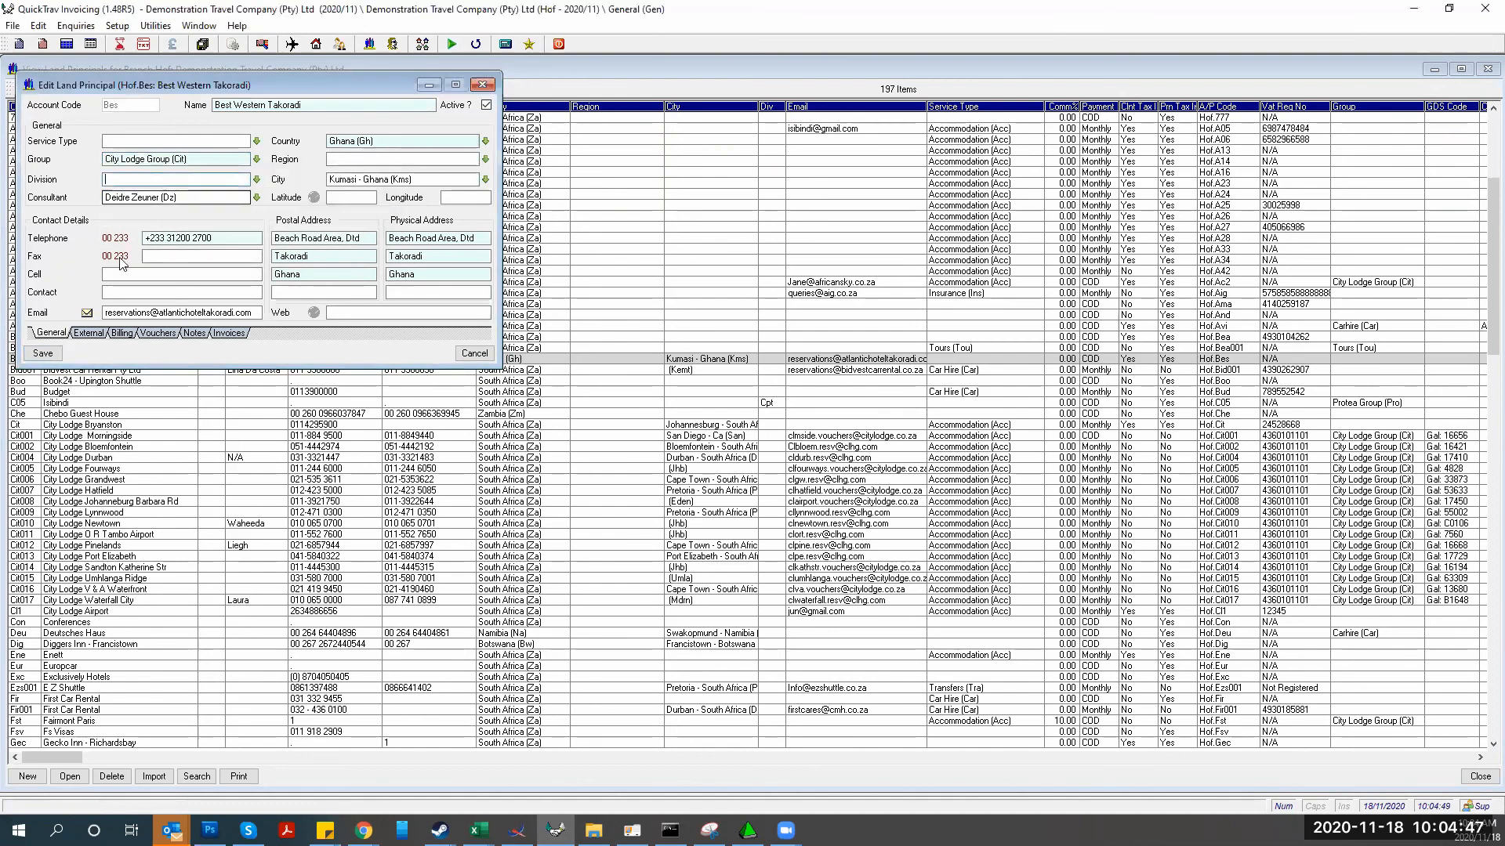
{"action": "left_click", "coordinate": [38, 353]}
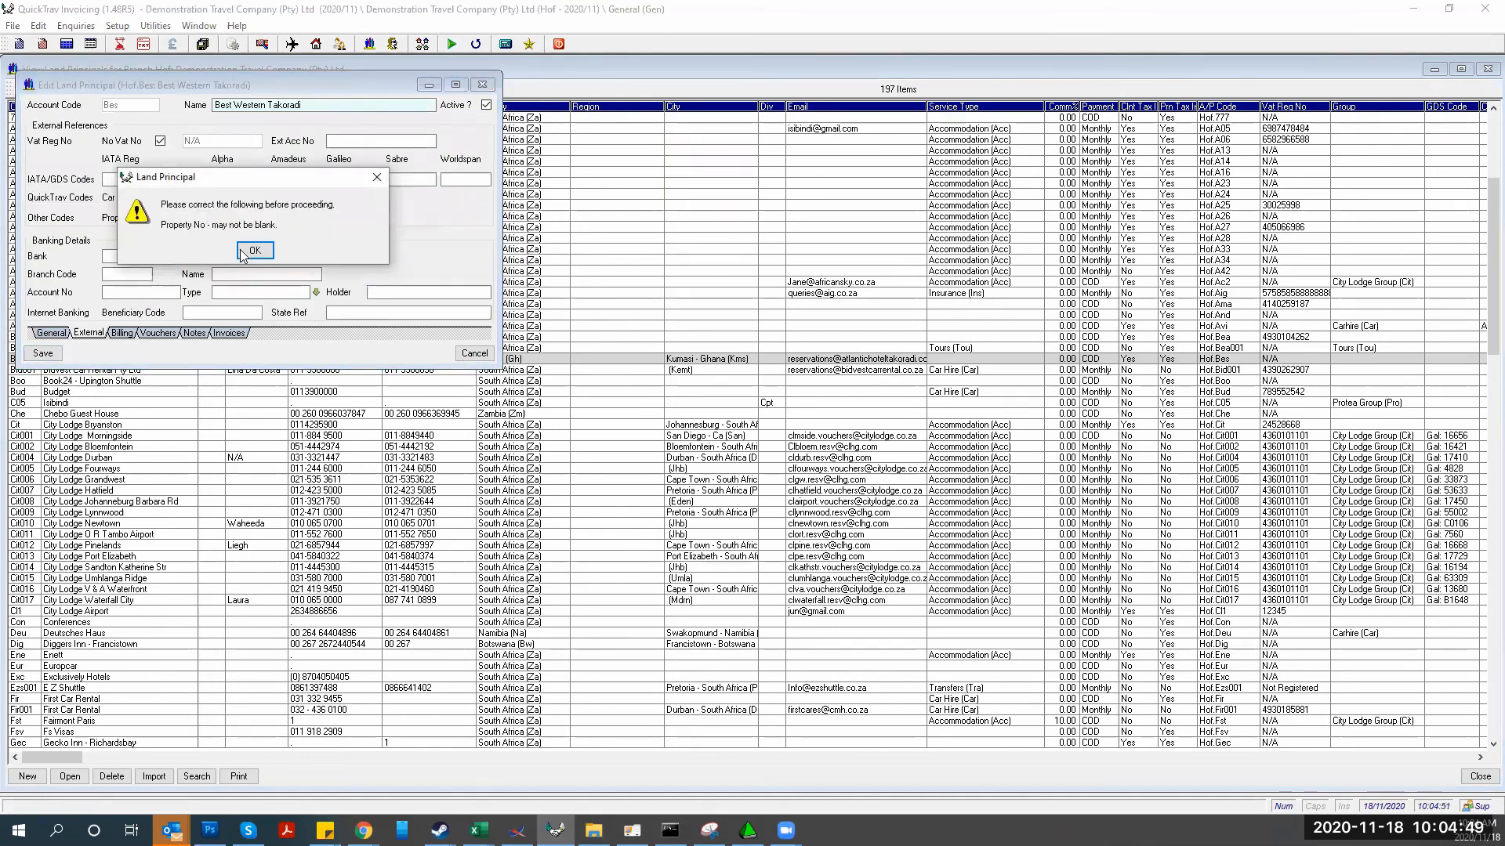
{"action": "left_click", "coordinate": [245, 252]}
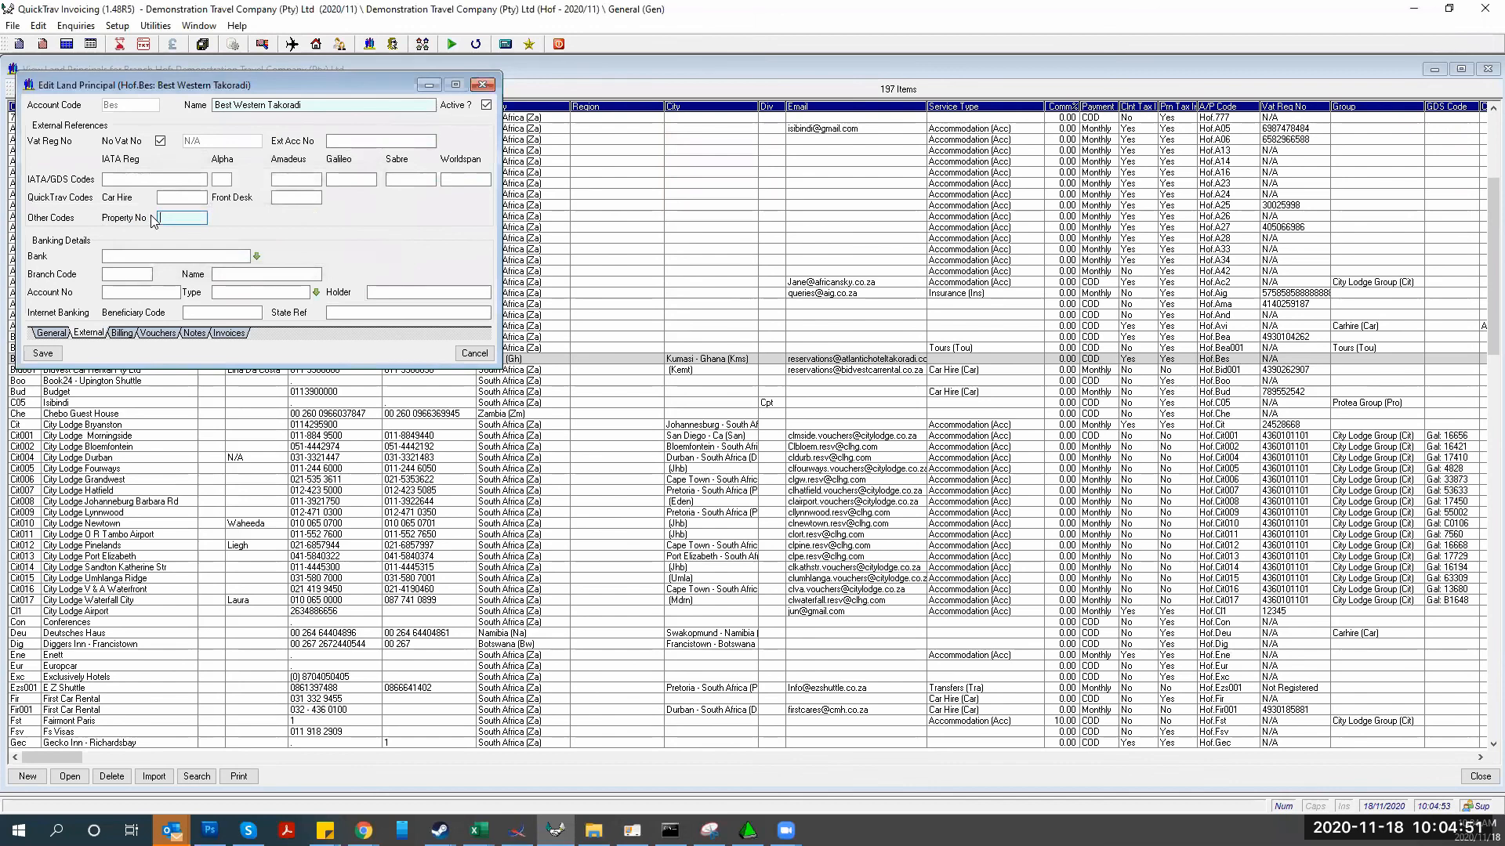
{"action": "type", "text": "T57845"}
{"action": "left_click", "coordinate": [34, 356]}
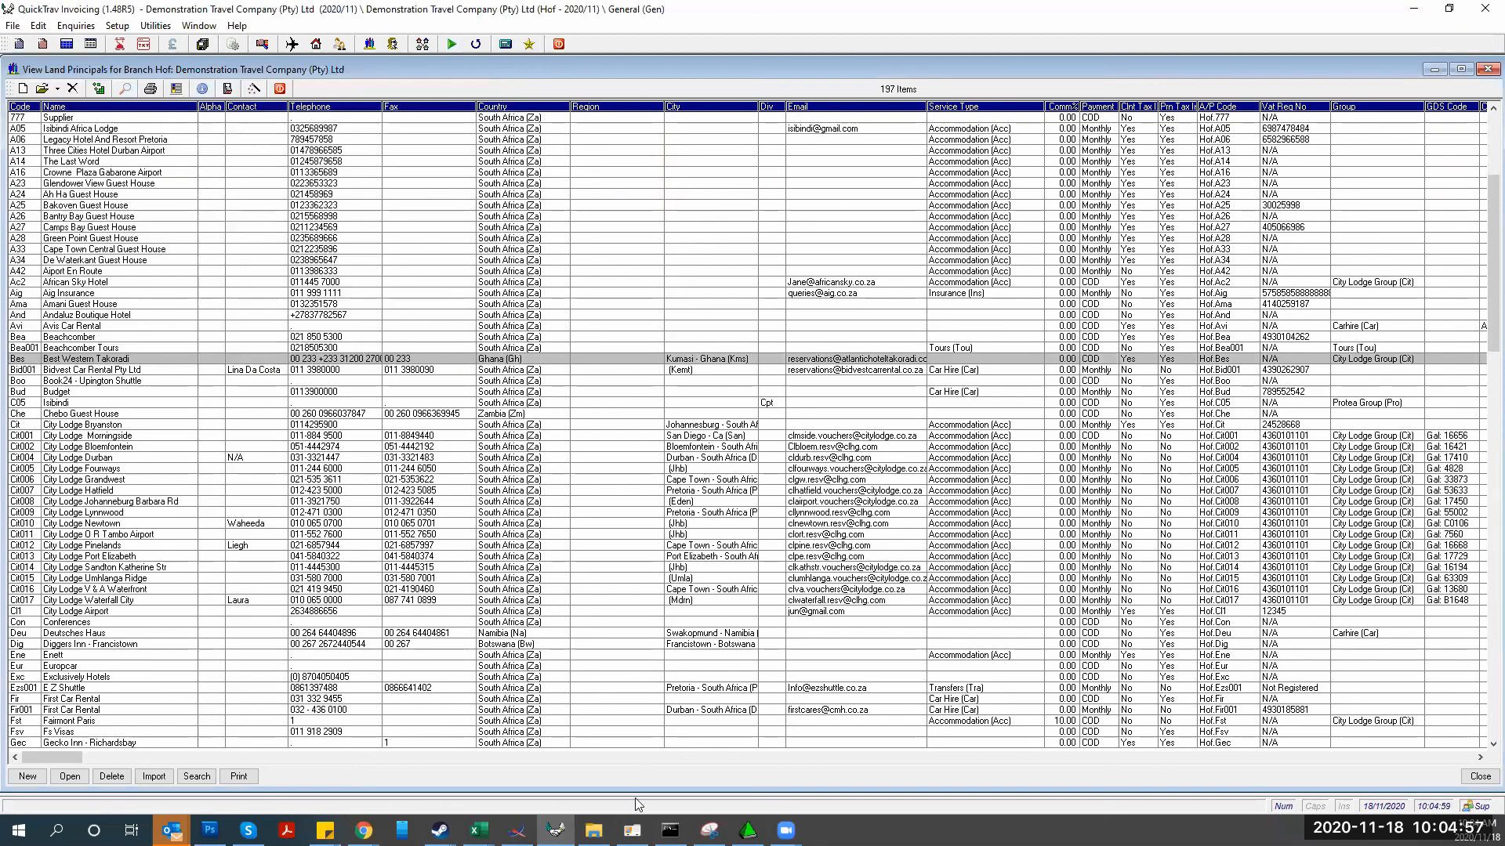
{"action": "left_click", "coordinate": [632, 830]}
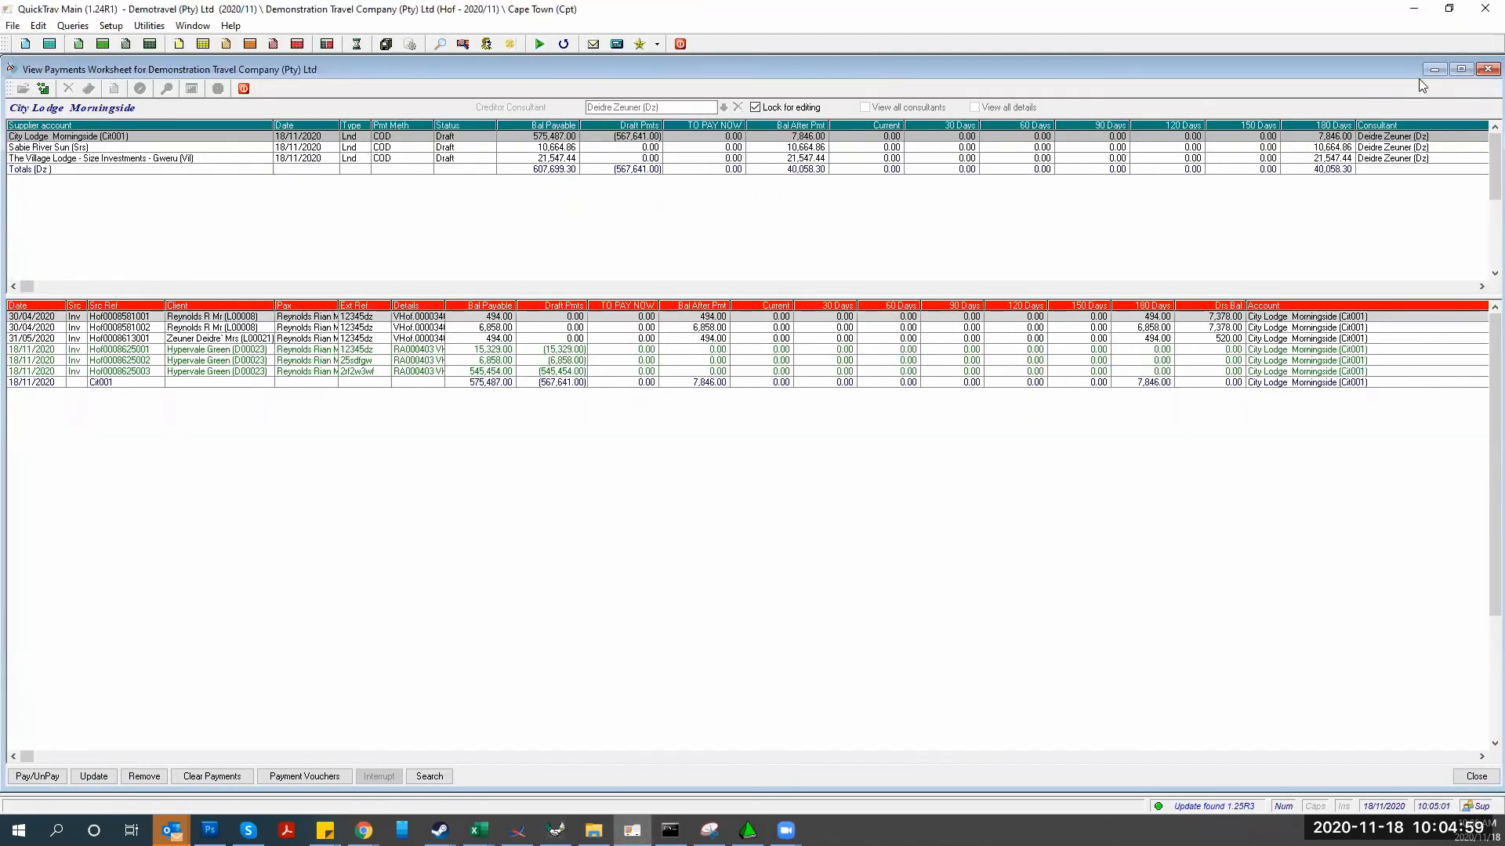
Reload the payments worksheet for the consultant and lock it for editing again
{"action": "left_click", "coordinate": [1487, 69]}
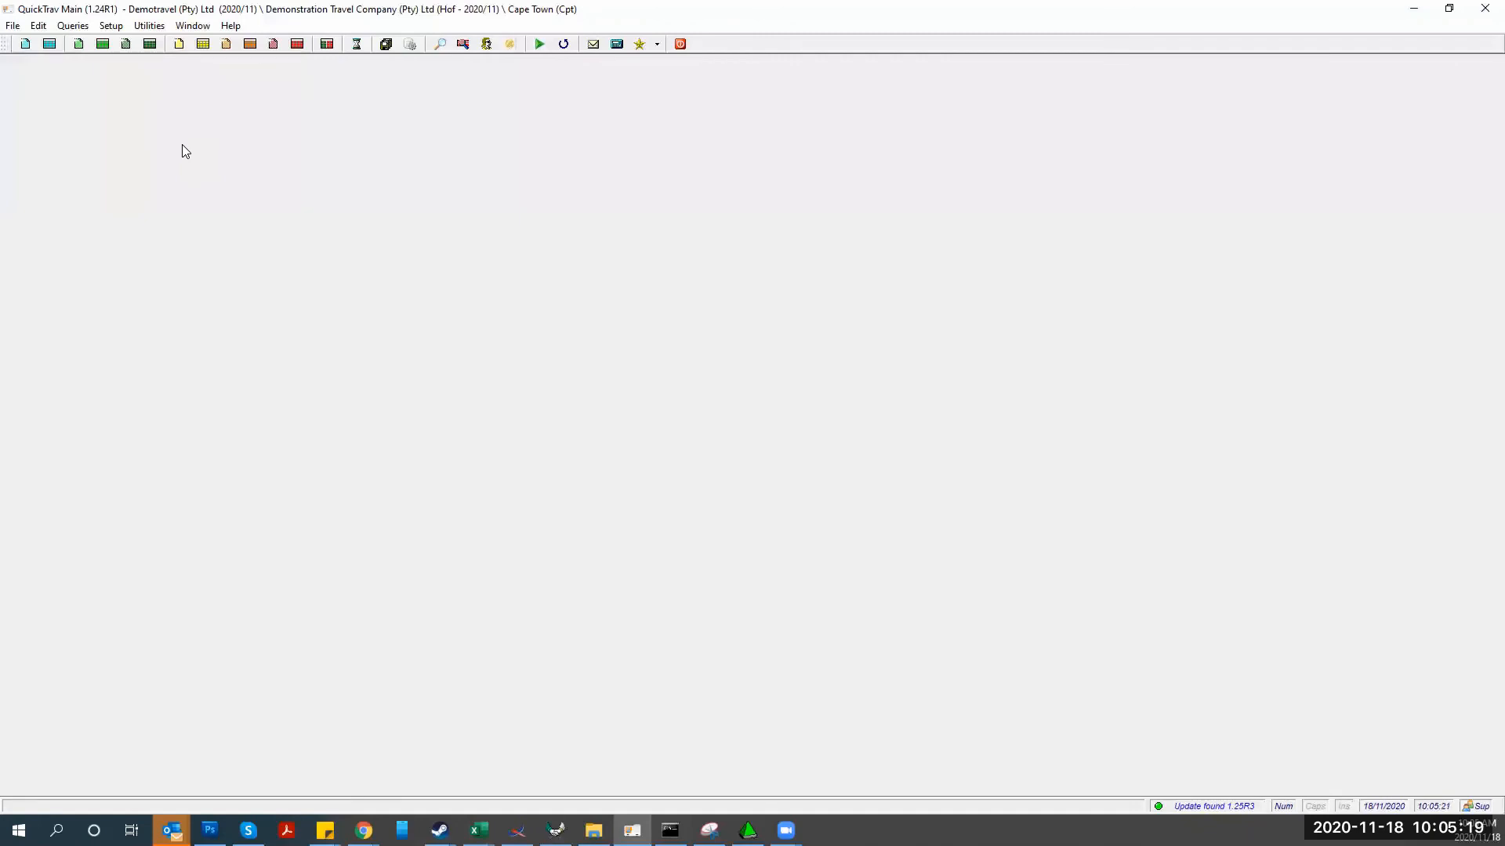
{"action": "left_click", "coordinate": [142, 26]}
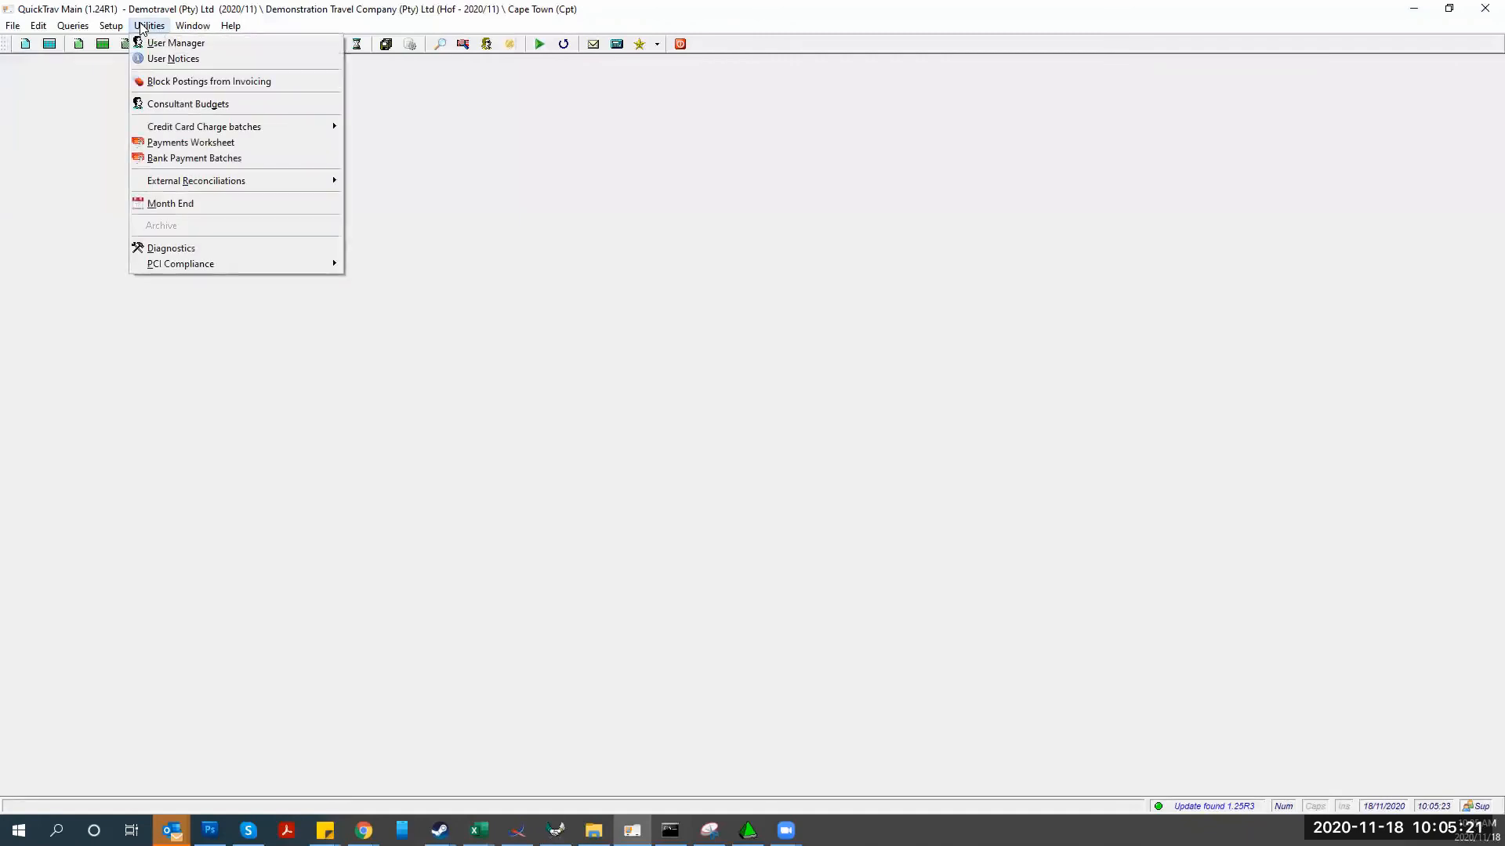
{"action": "left_click", "coordinate": [160, 144]}
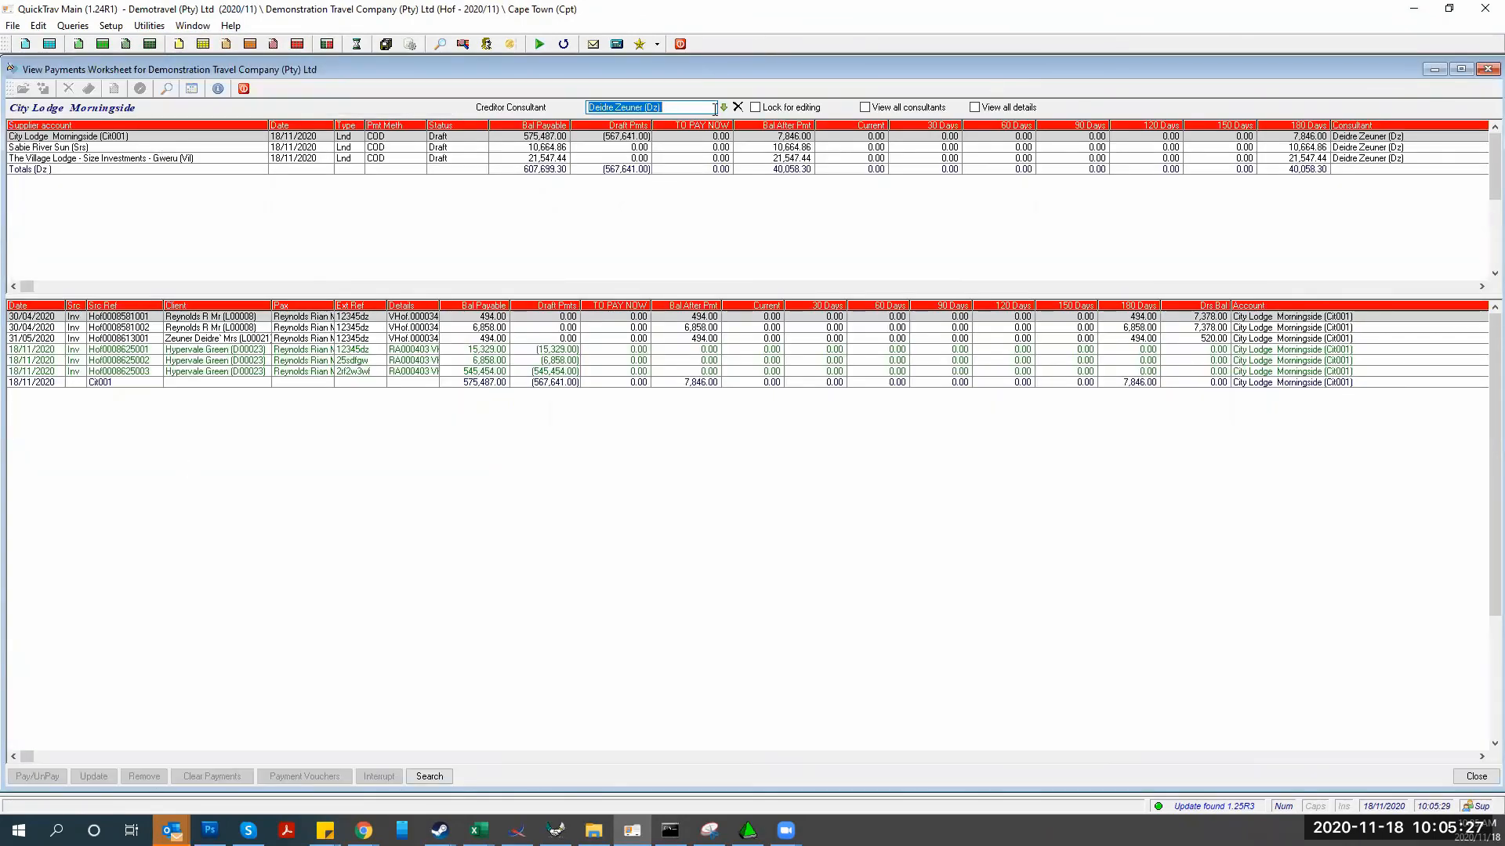
{"action": "left_click", "coordinate": [737, 107]}
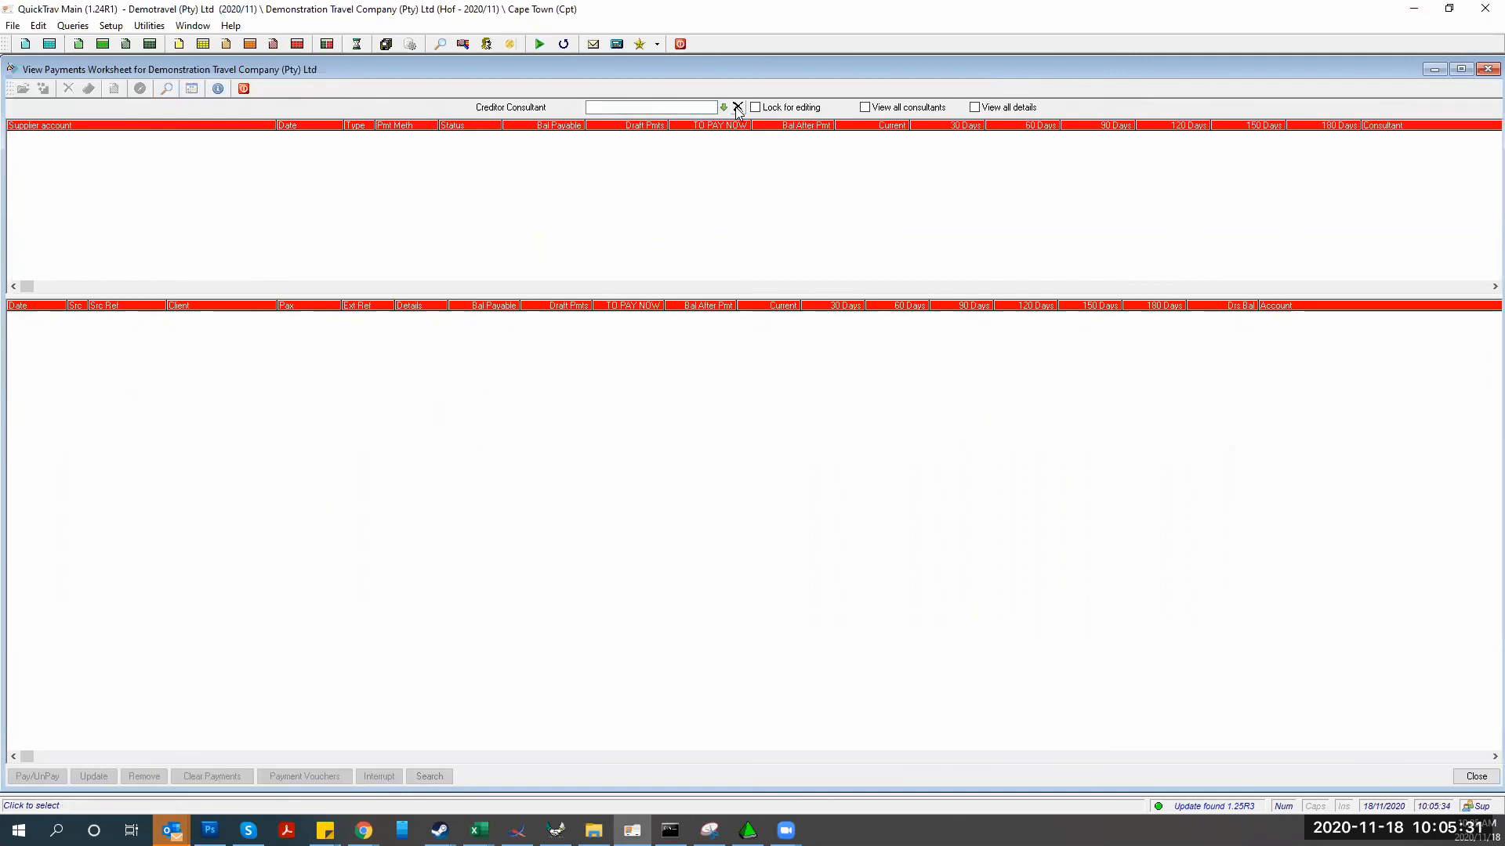
{"action": "key", "text": "Return"}
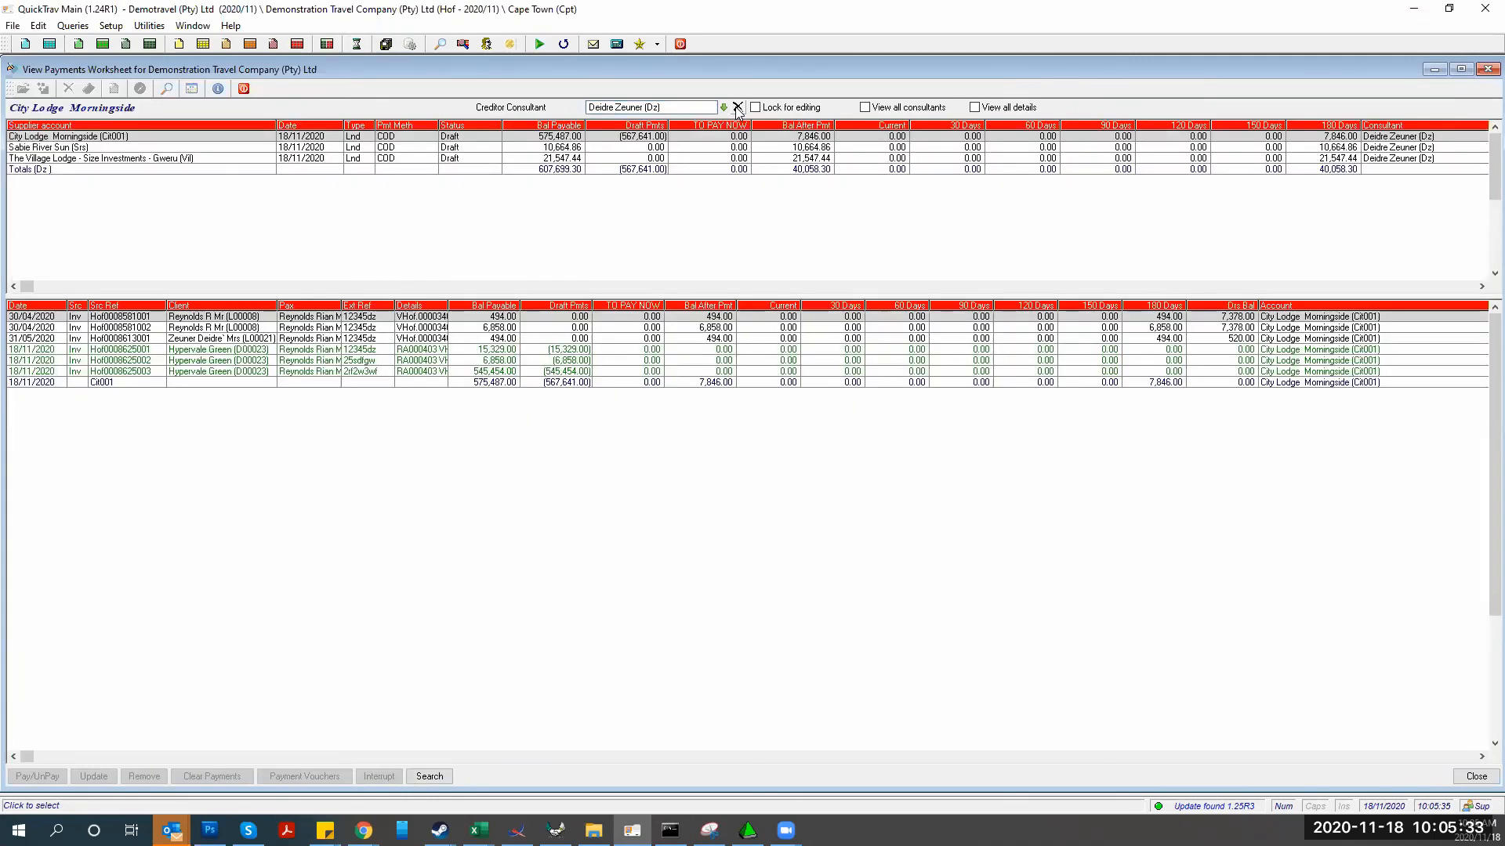
{"action": "left_click", "coordinate": [756, 107]}
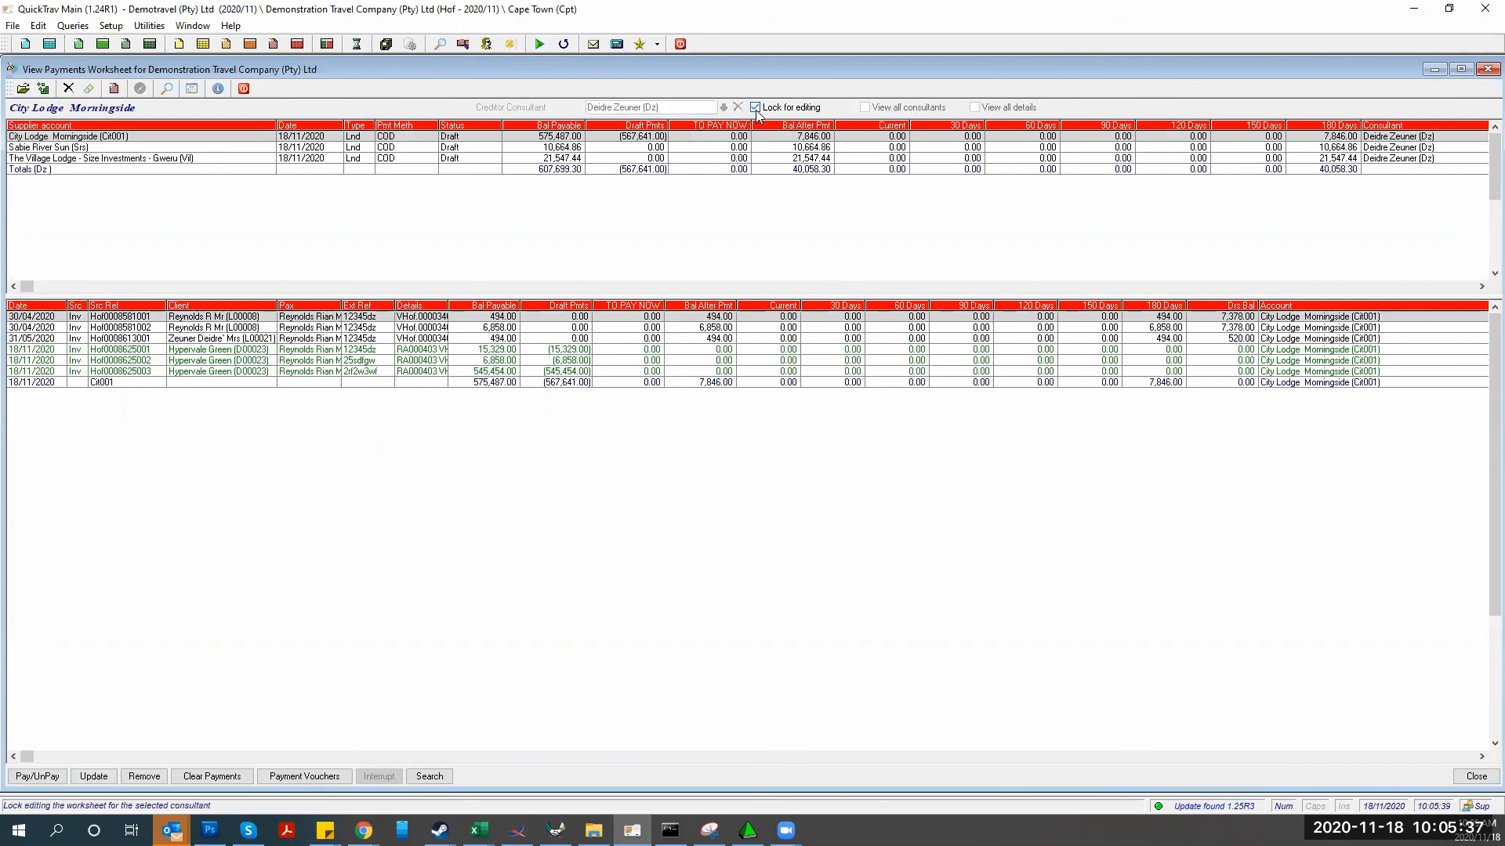
{"action": "left_click", "coordinate": [92, 777]}
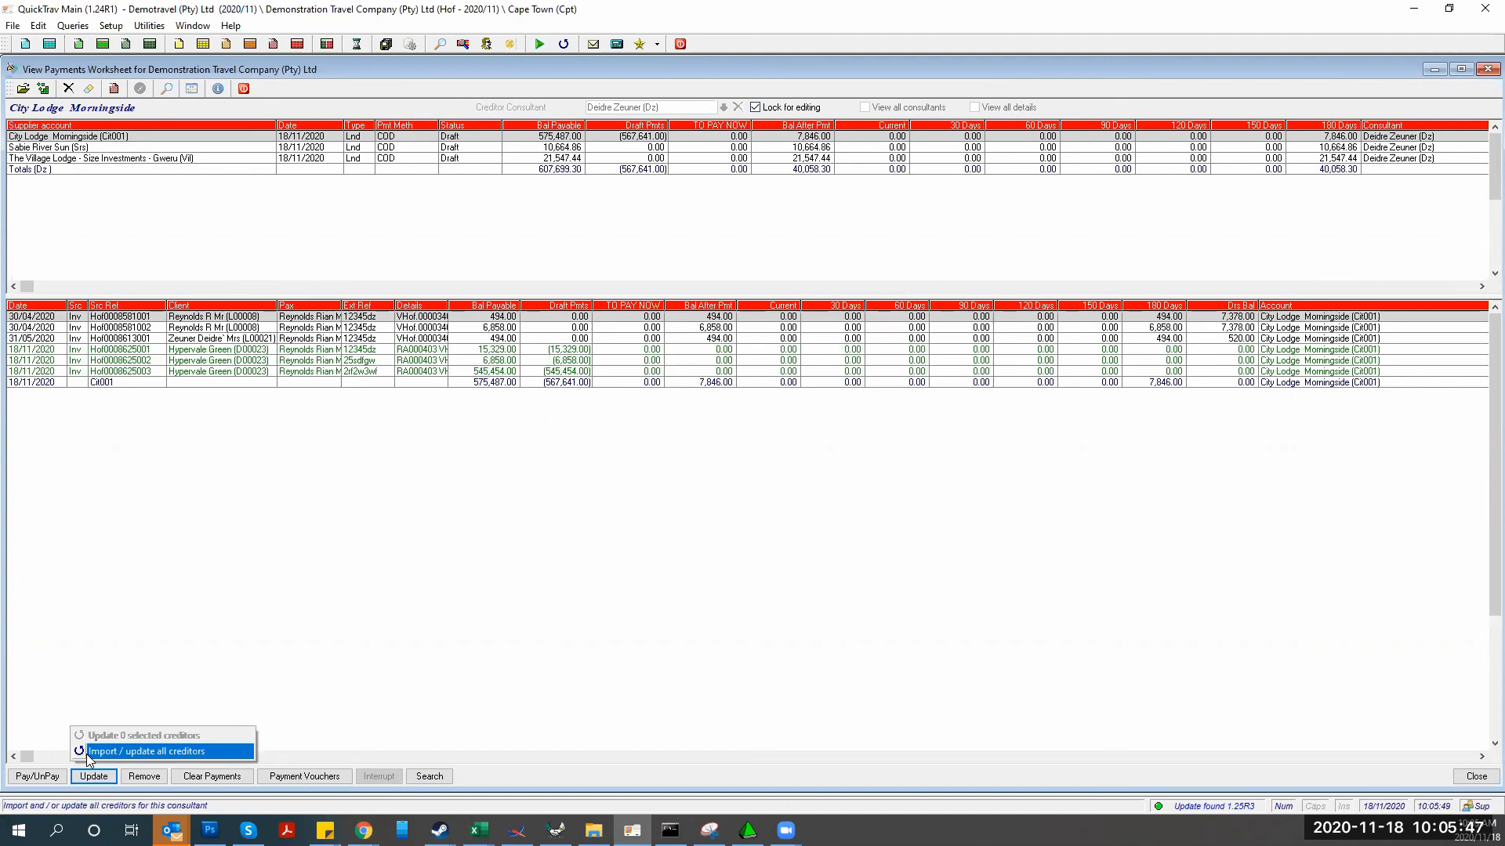
Import/update all creditors including Month End and BSP ones, updating 3 of 7 scanned
{"action": "left_click", "coordinate": [87, 755]}
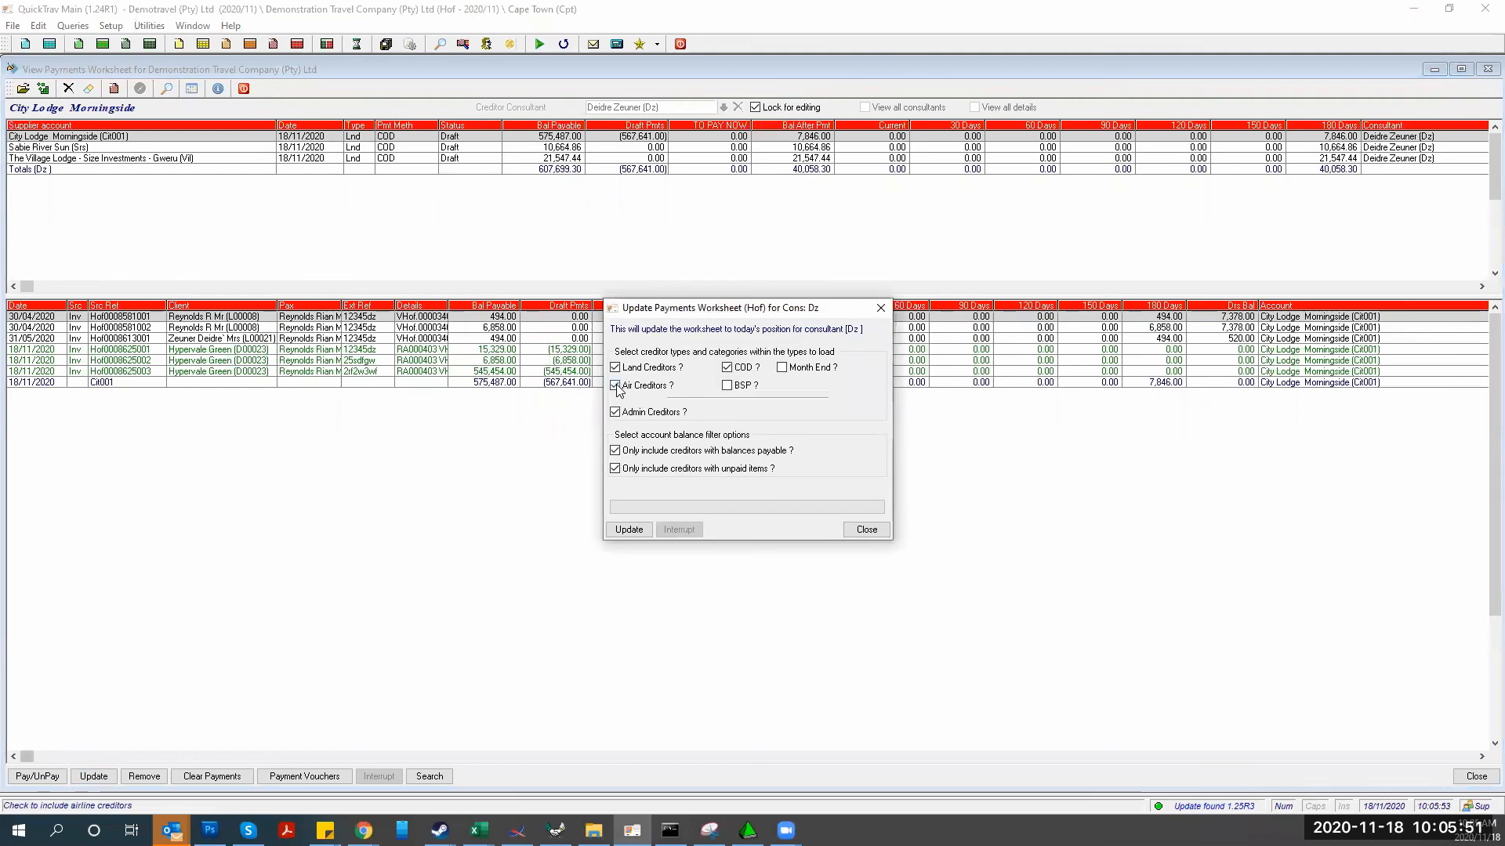
{"action": "left_click", "coordinate": [781, 368]}
{"action": "left_click", "coordinate": [737, 389]}
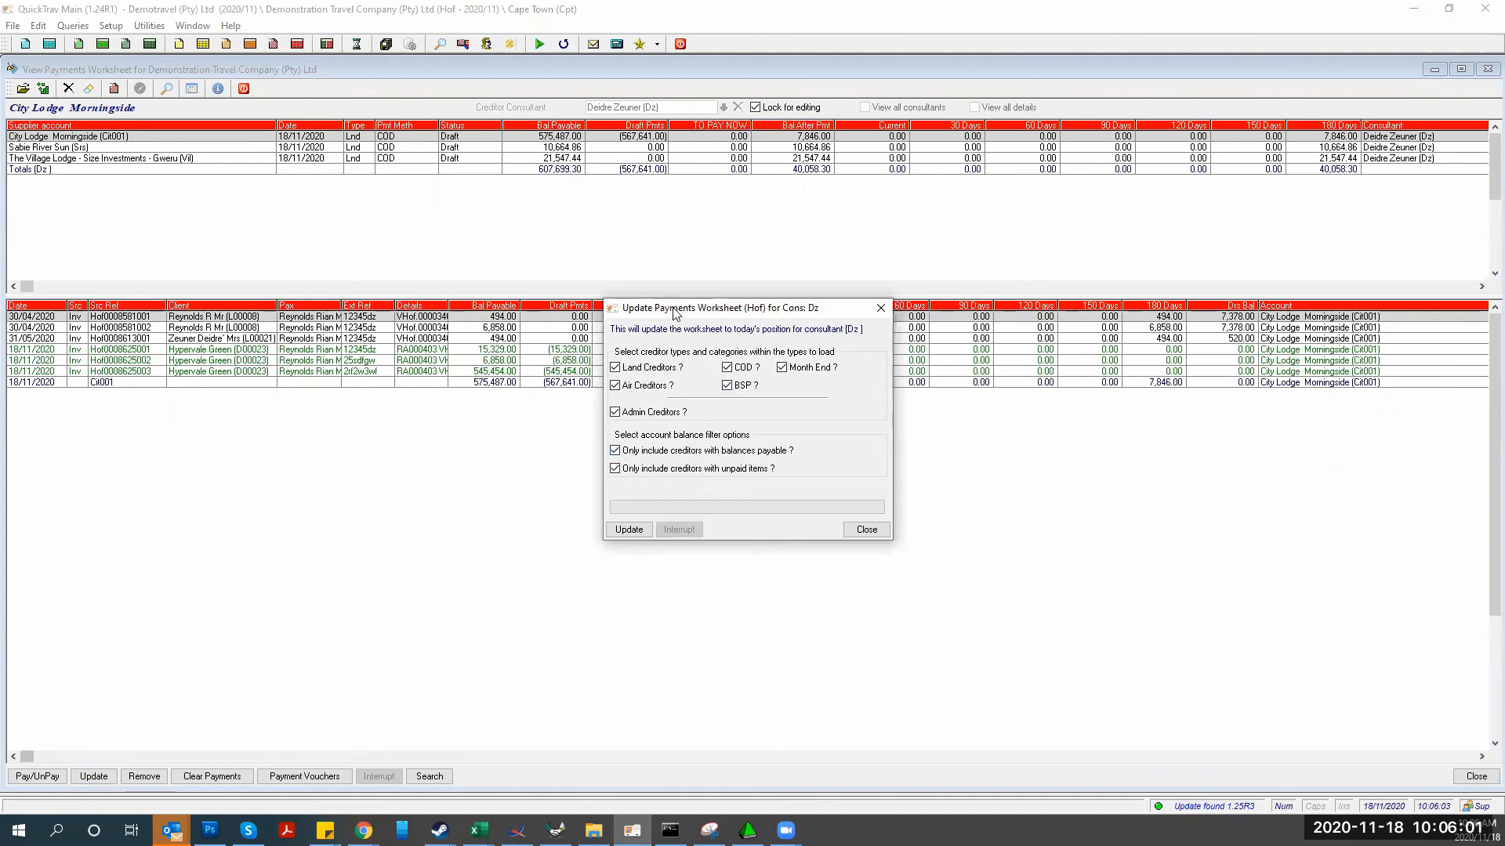
{"action": "left_click", "coordinate": [645, 529]}
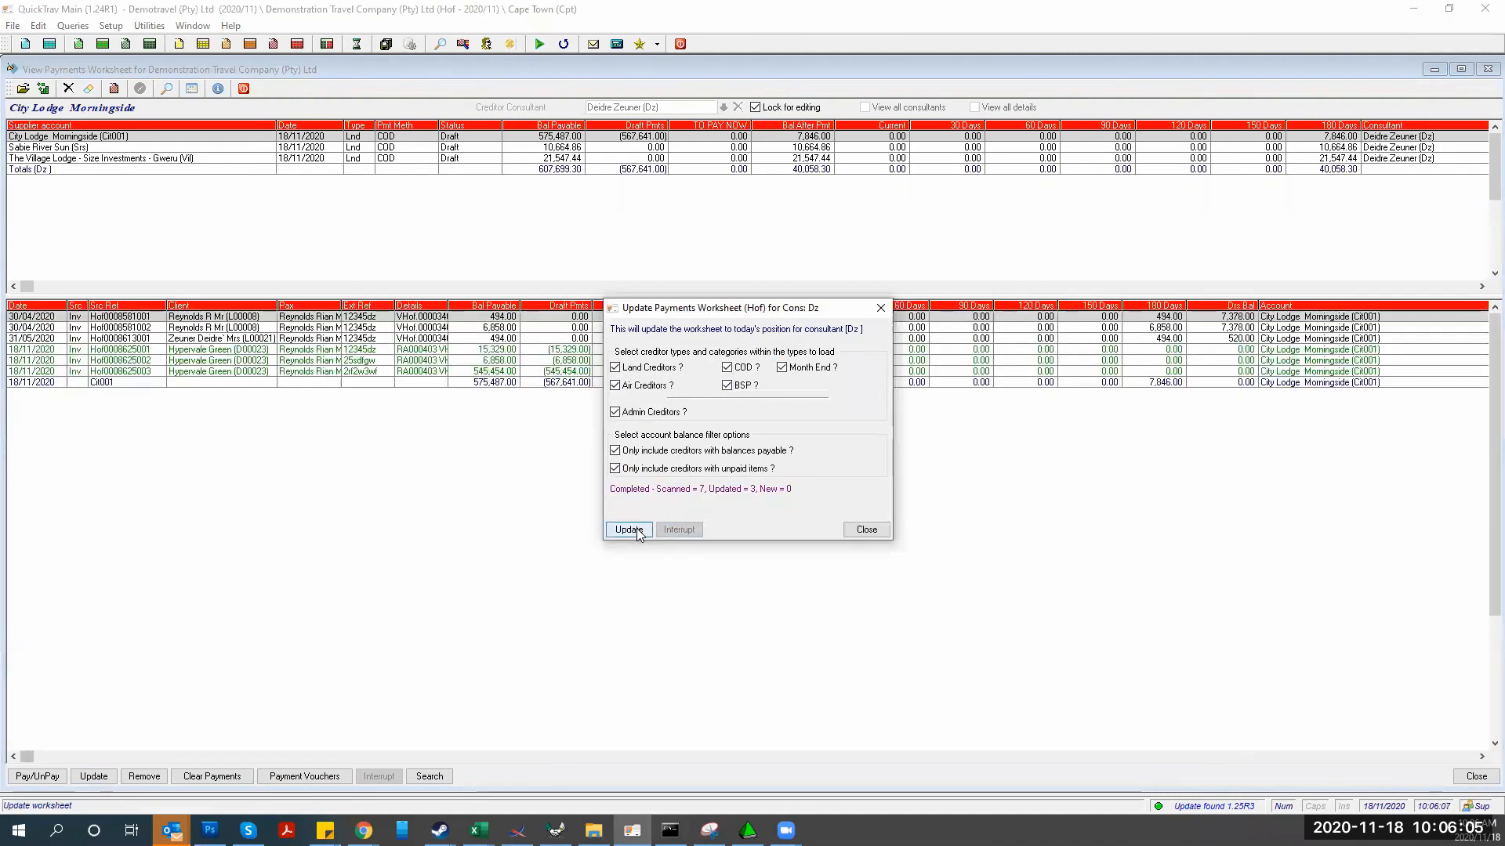
{"action": "left_click", "coordinate": [867, 530]}
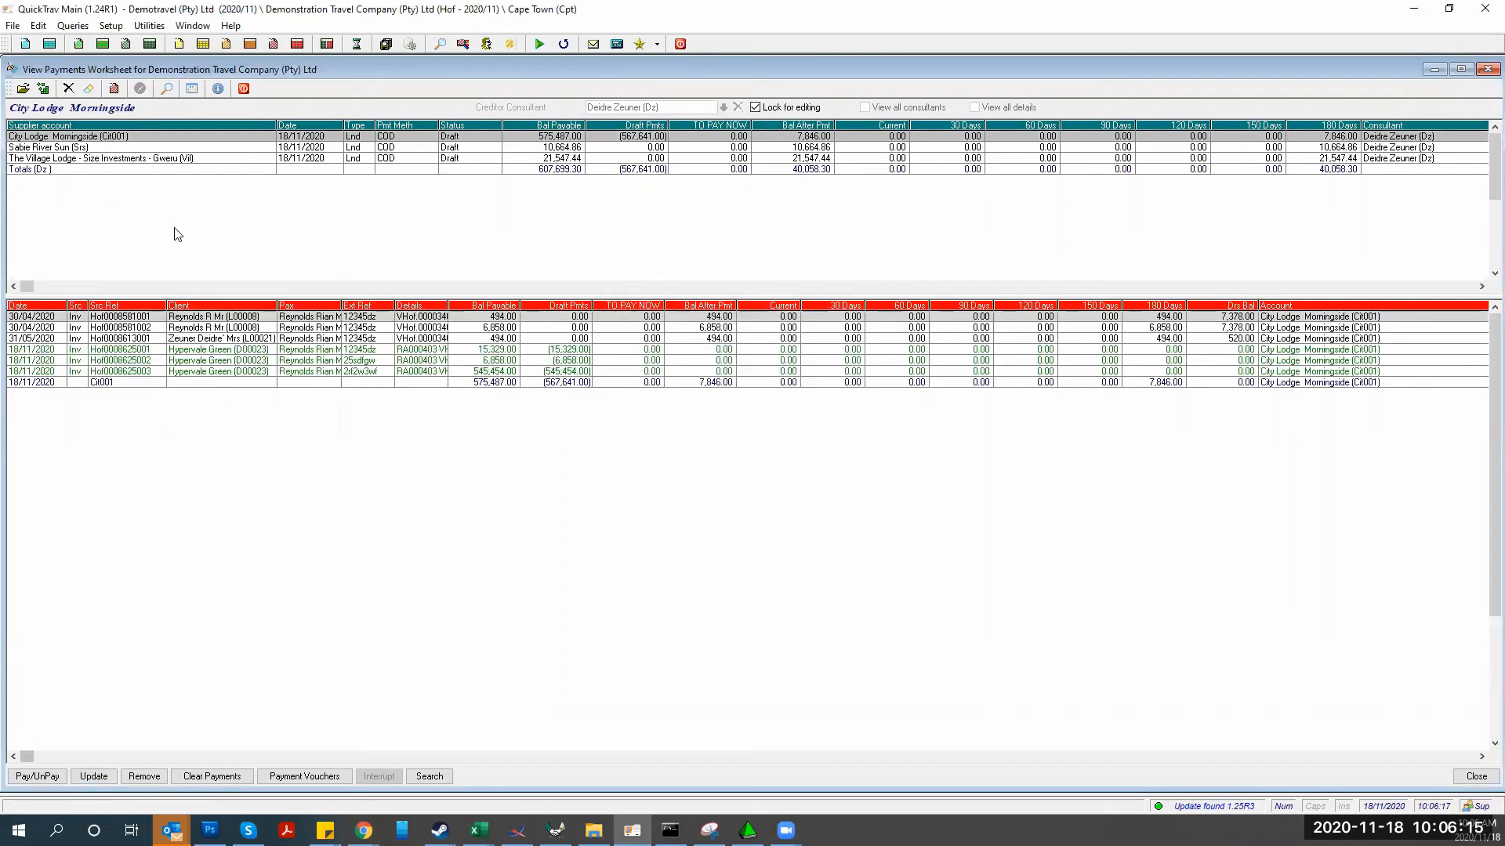
Flag City Lodge Morningside's full 180-day balance of 7,846.00 to pay now, accepting the debtors warning
{"action": "left_click", "coordinate": [33, 776]}
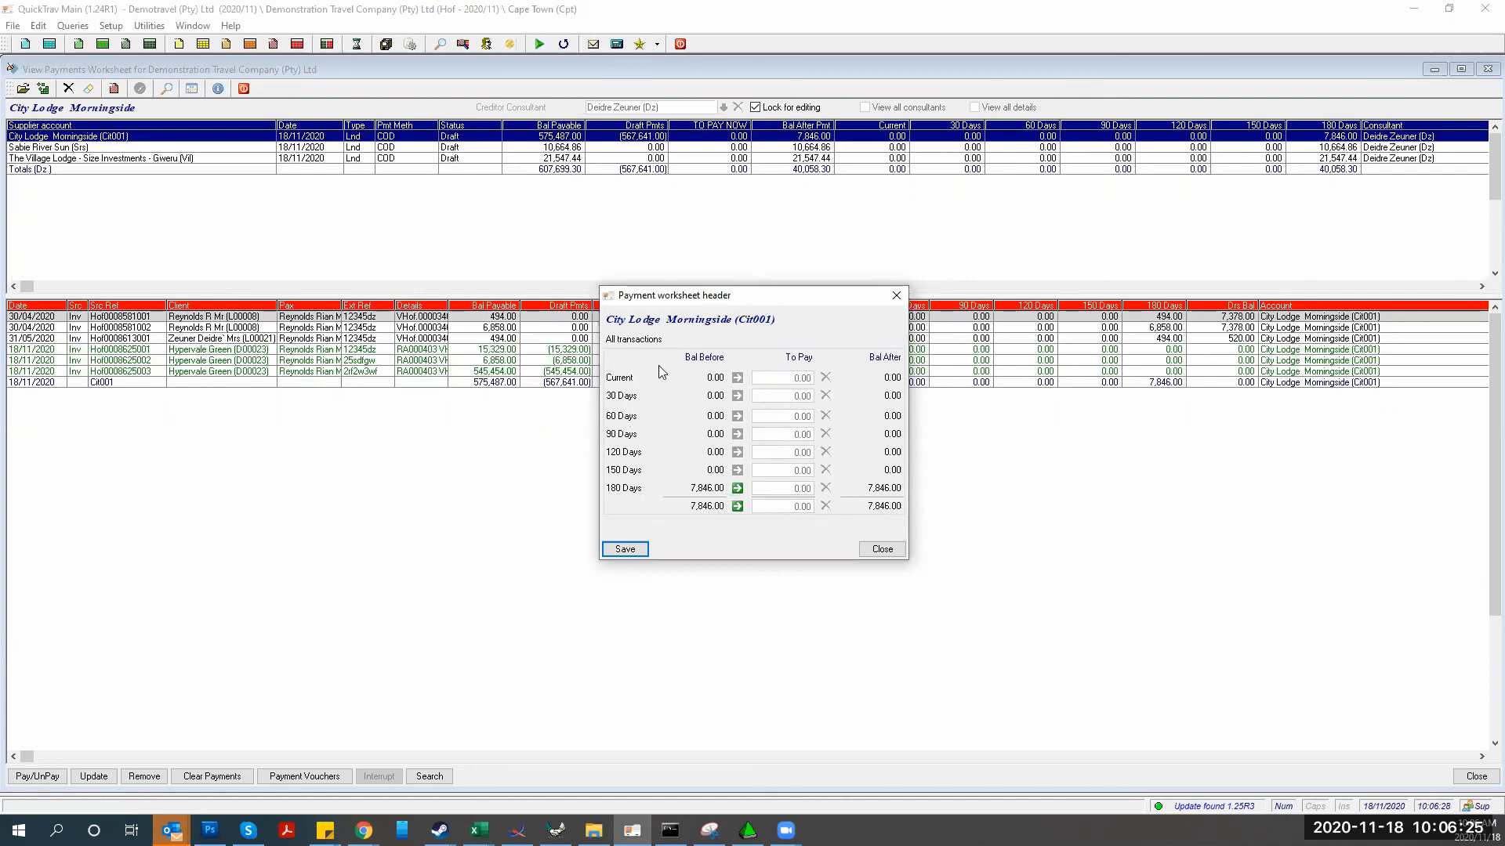
{"action": "left_click", "coordinate": [737, 488]}
{"action": "left_click", "coordinate": [625, 549]}
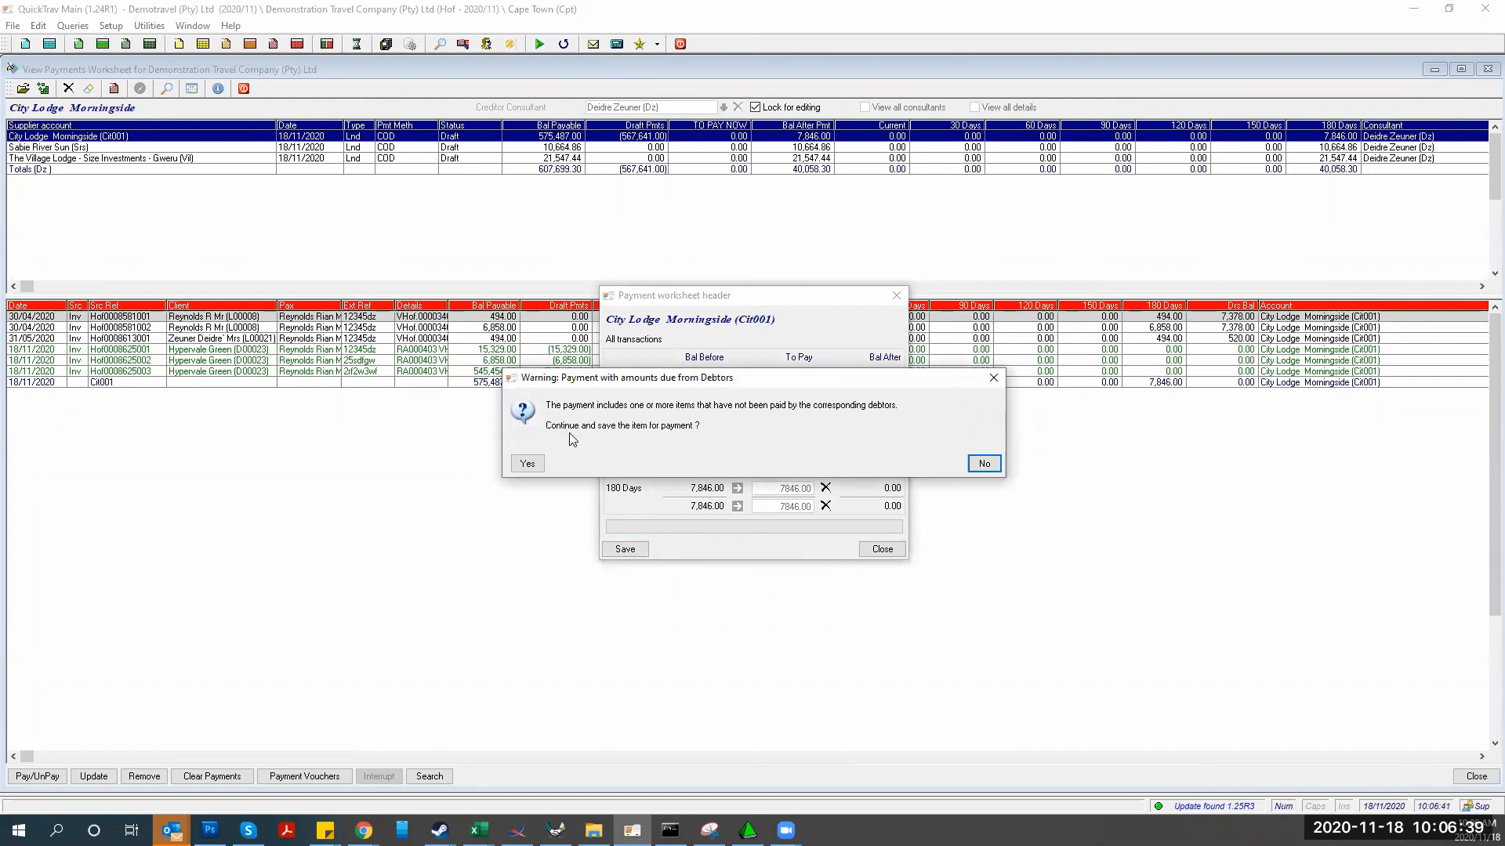
{"action": "left_click", "coordinate": [519, 464]}
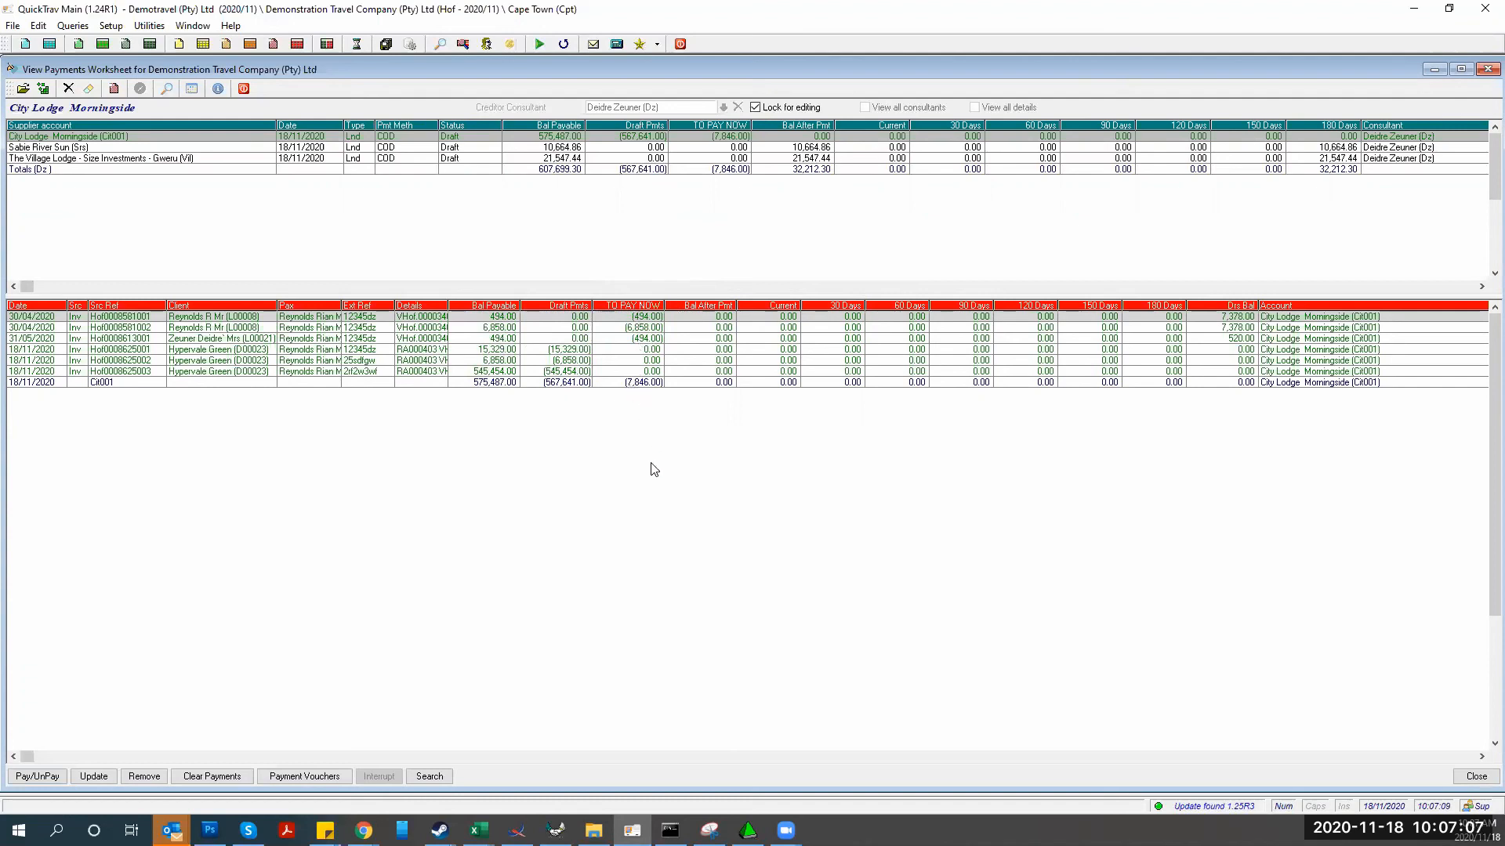
{"action": "left_click", "coordinate": [314, 778]}
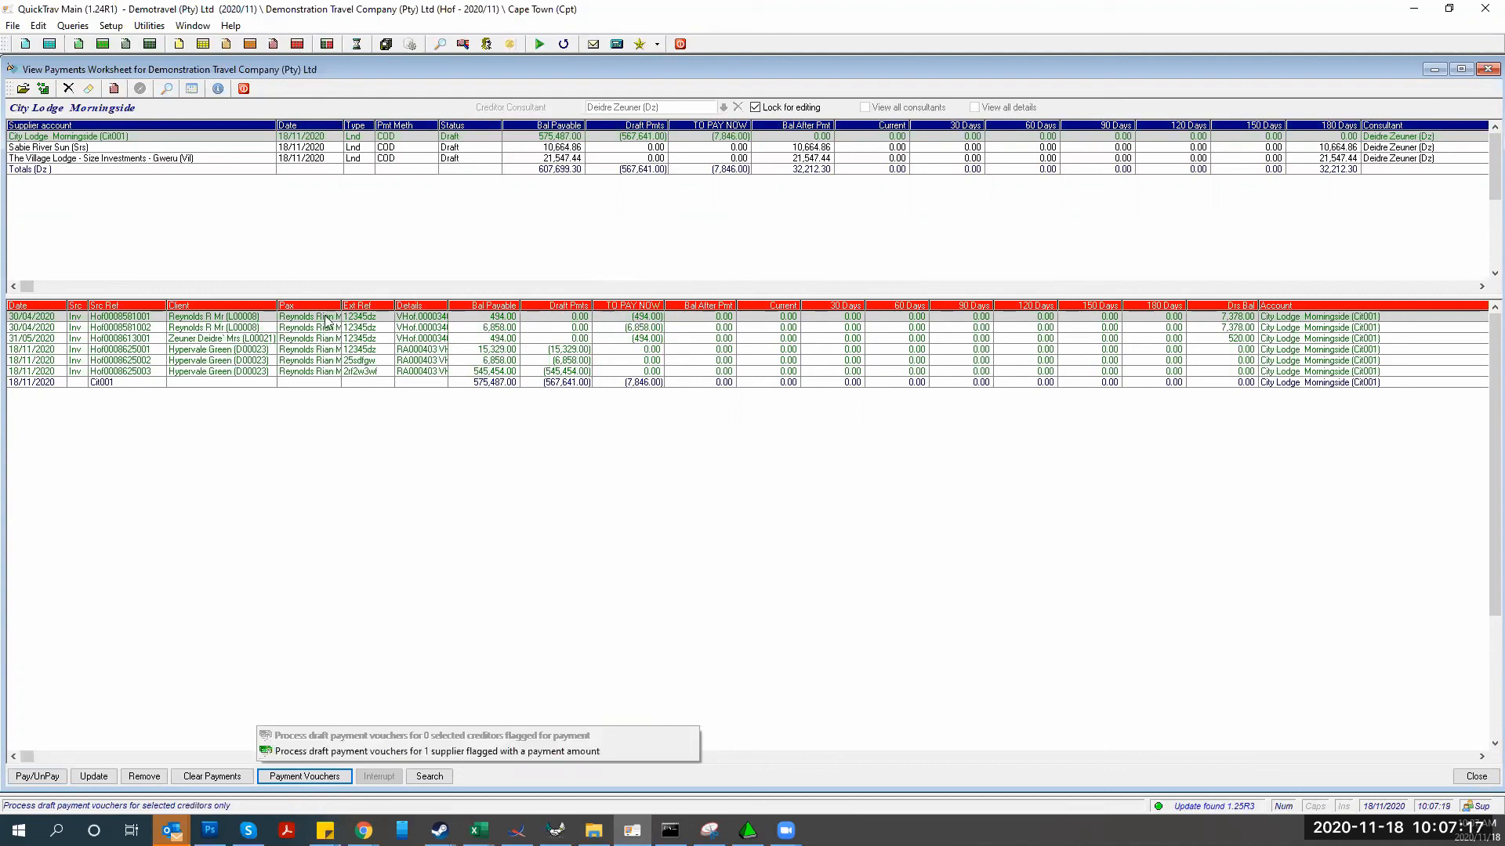
Clear the flagged payment, then mark the 30/04/2020 and 31/05/2020 invoices at 494.00 each
{"action": "left_click", "coordinate": [205, 778]}
{"action": "left_click", "coordinate": [575, 458]}
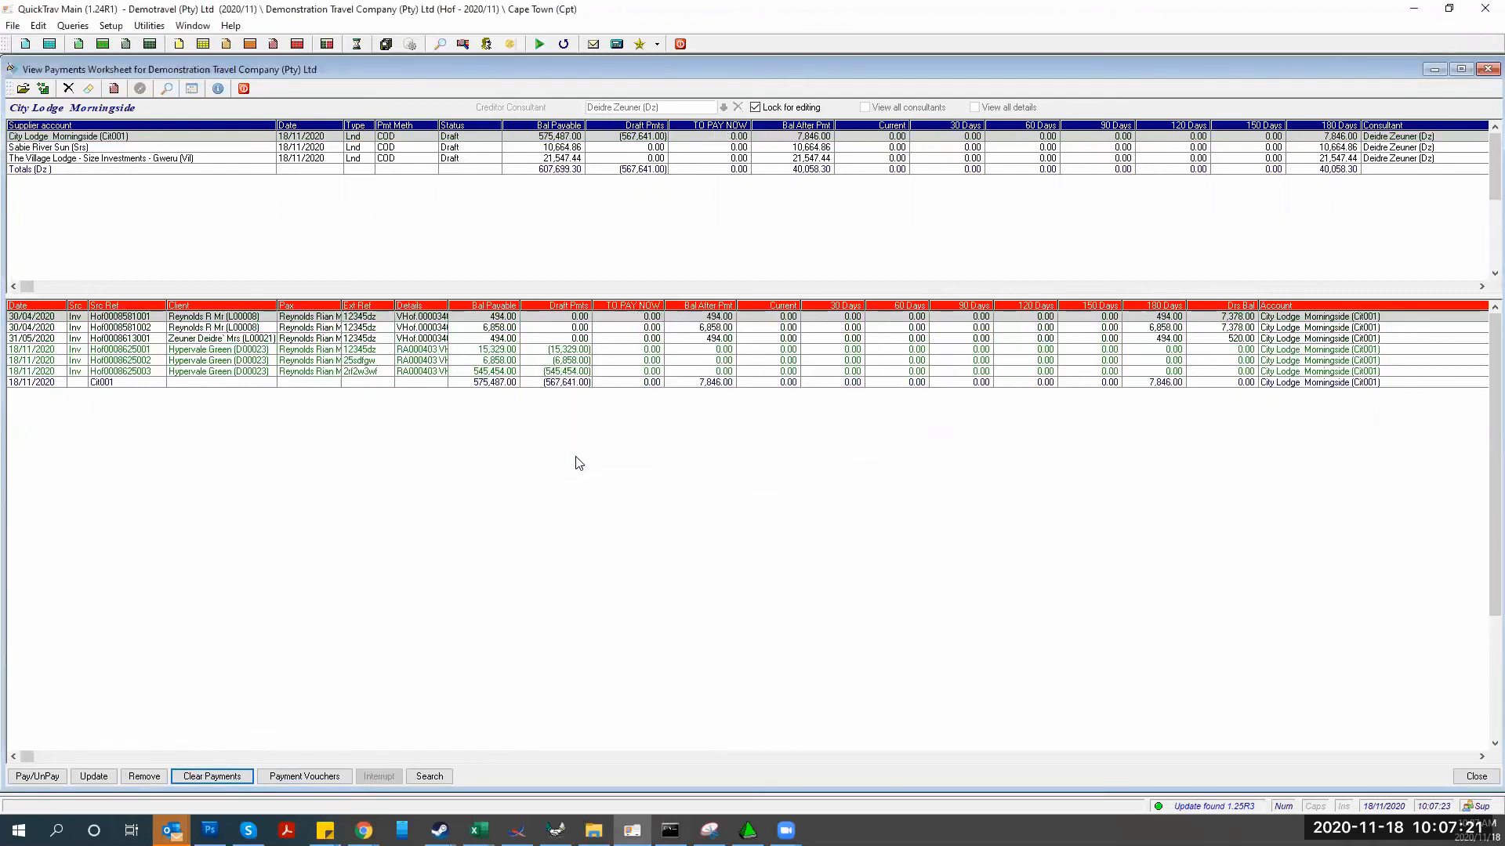
{"action": "left_click", "coordinate": [570, 357]}
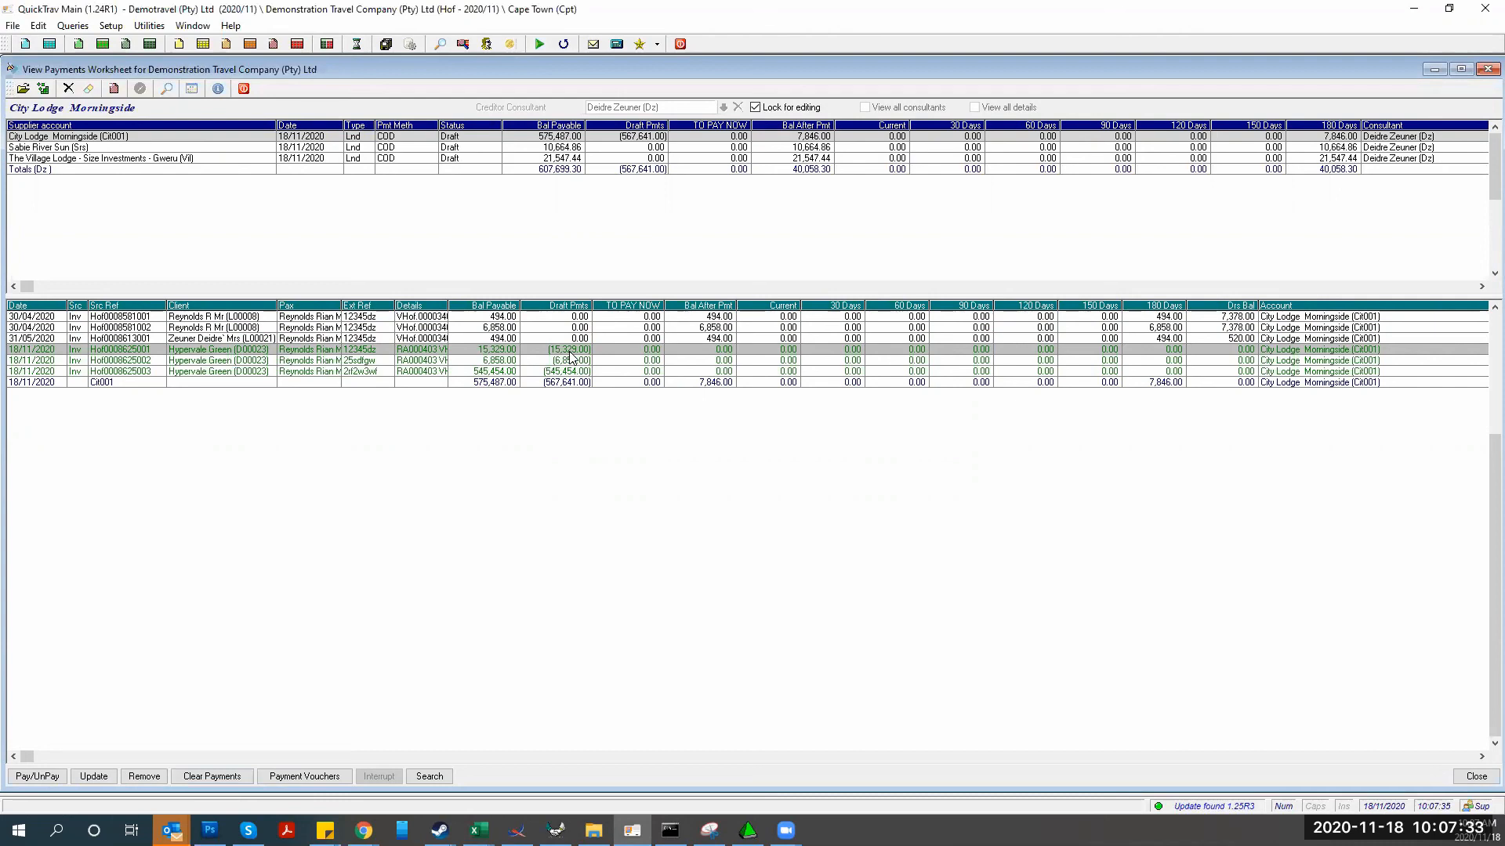
{"action": "left_click", "coordinate": [483, 318]}
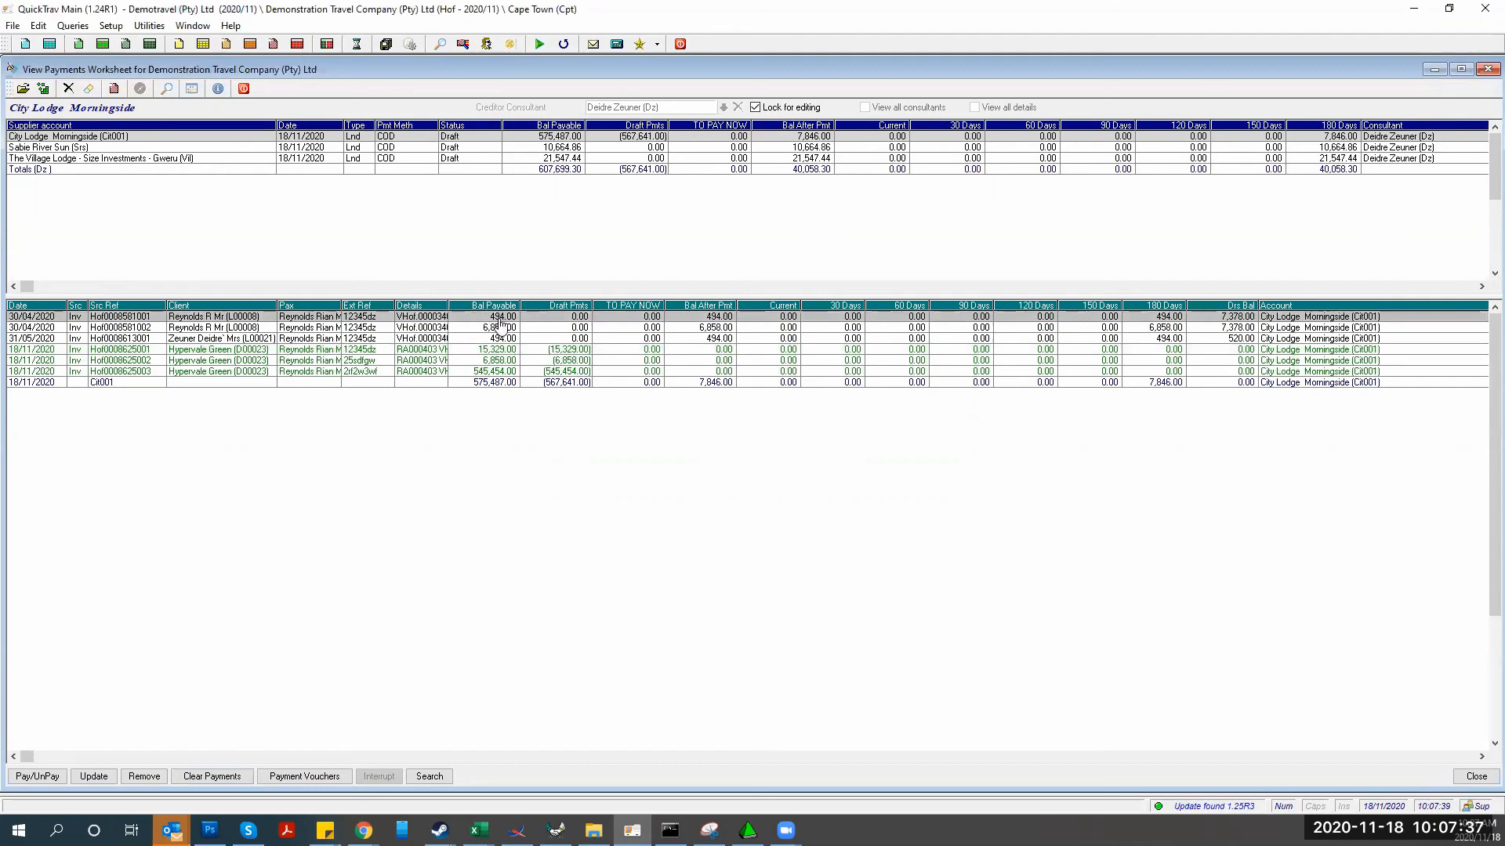
{"action": "double_click", "coordinate": [618, 316]}
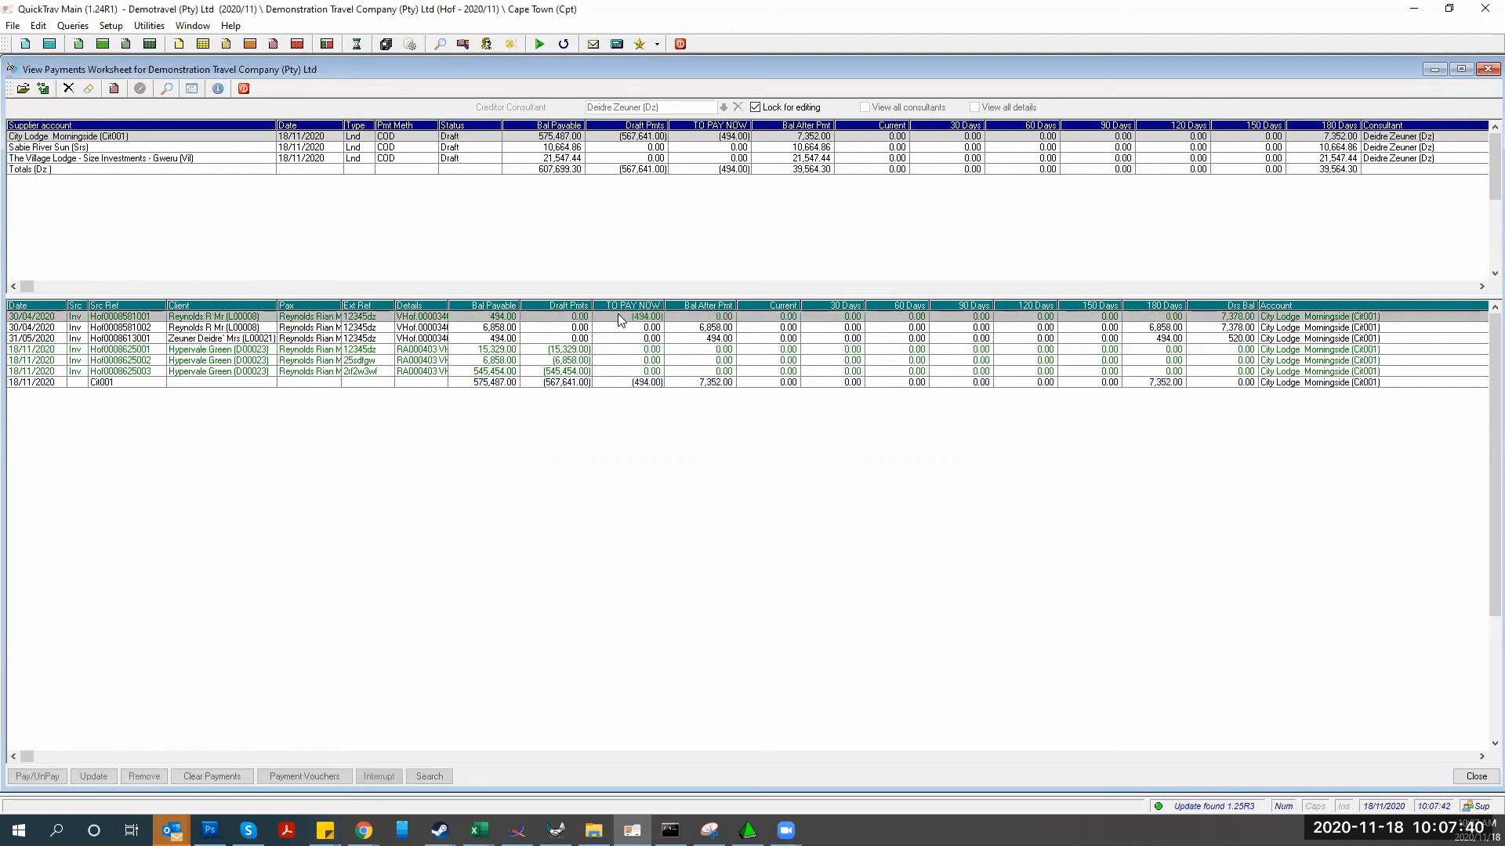
{"action": "left_click", "coordinate": [492, 349]}
{"action": "double_click", "coordinate": [660, 356]}
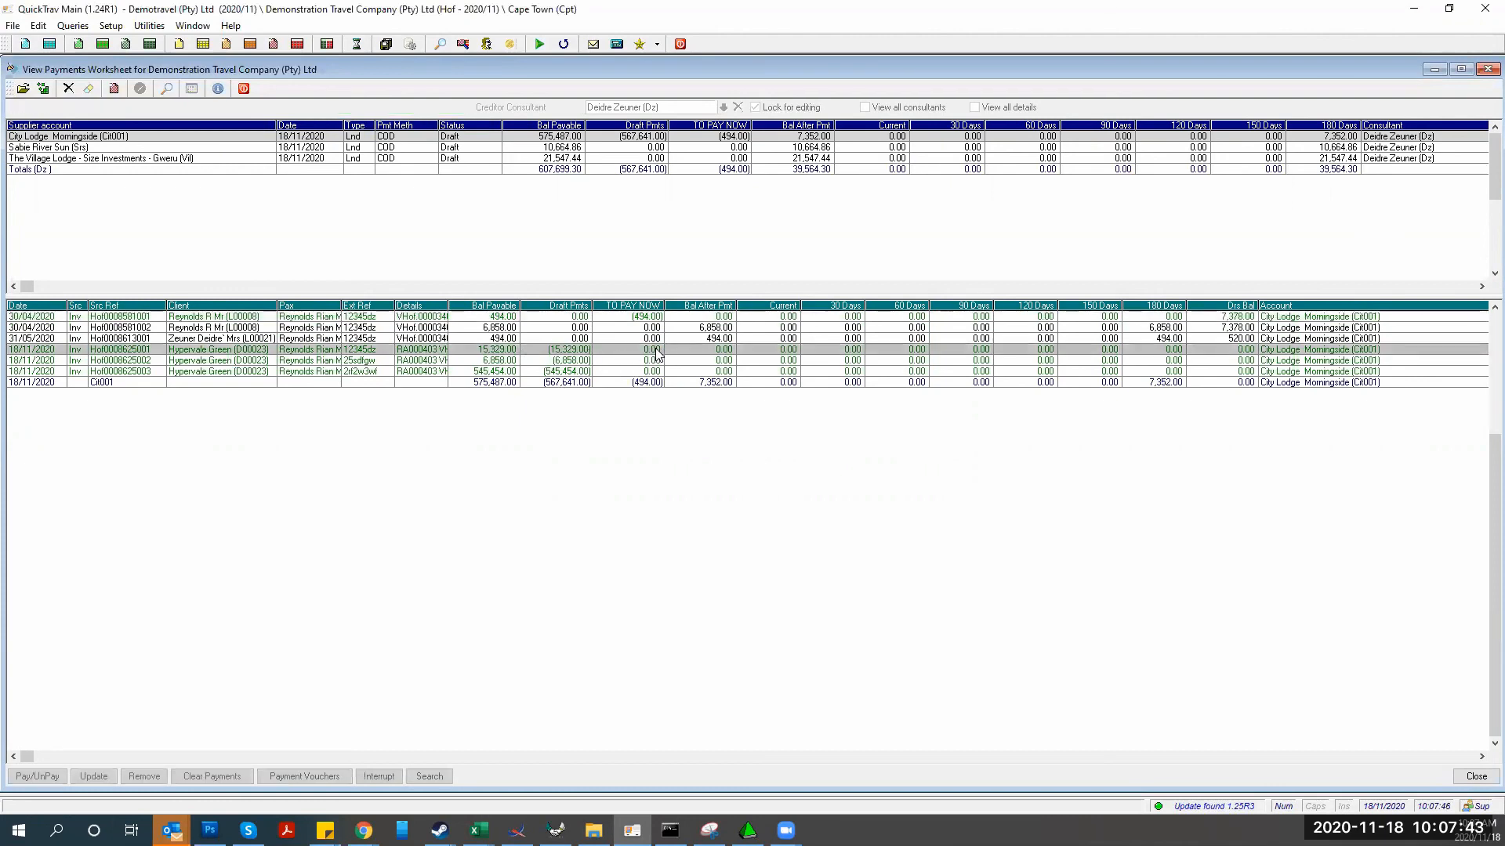
{"action": "left_click", "coordinate": [519, 337]}
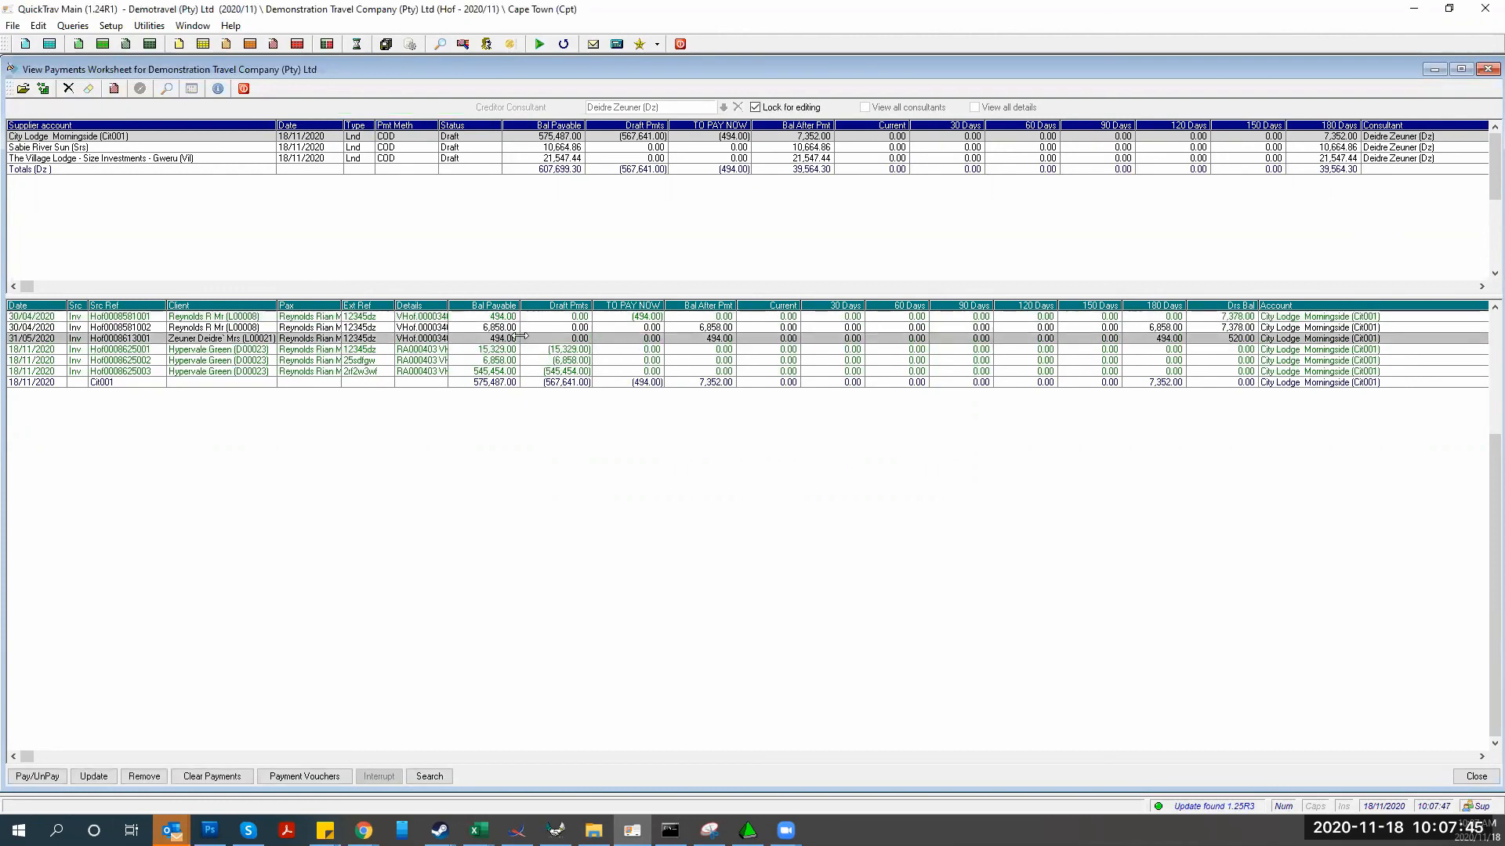
{"action": "double_click", "coordinate": [644, 342]}
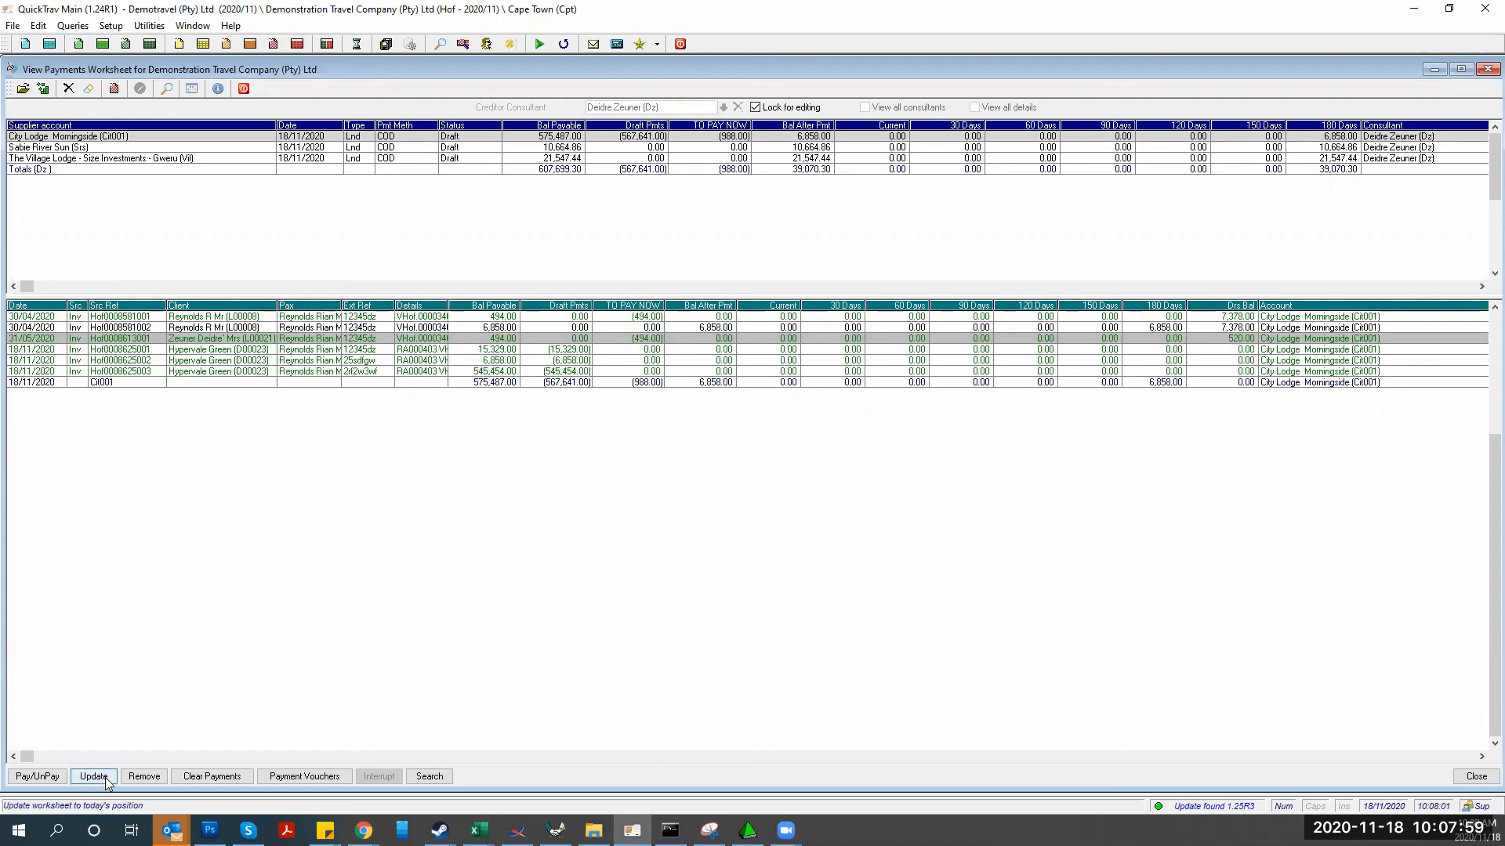
{"action": "left_click", "coordinate": [51, 778]}
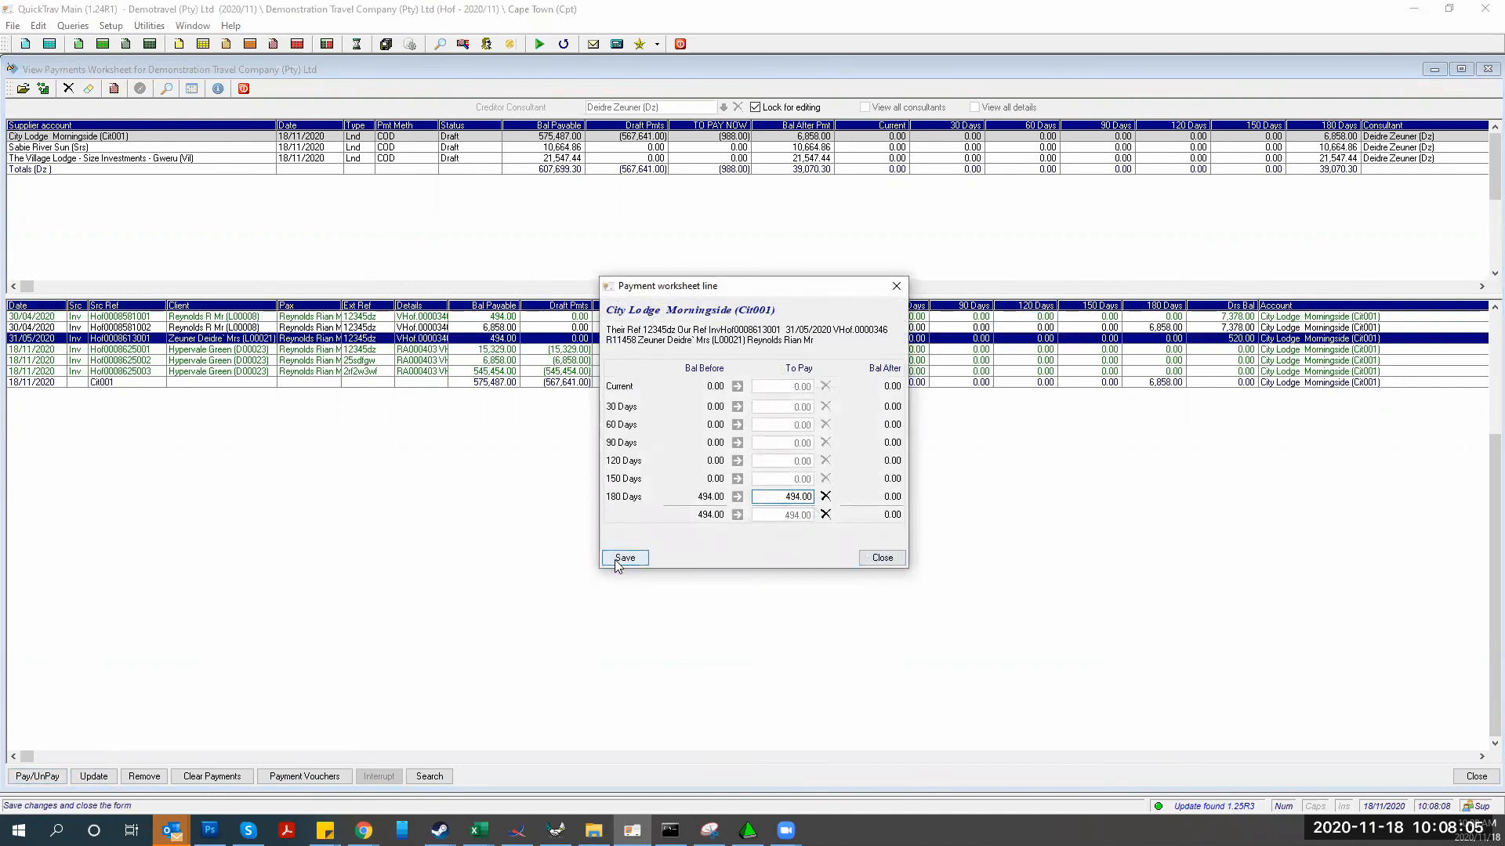
{"action": "left_click", "coordinate": [624, 558]}
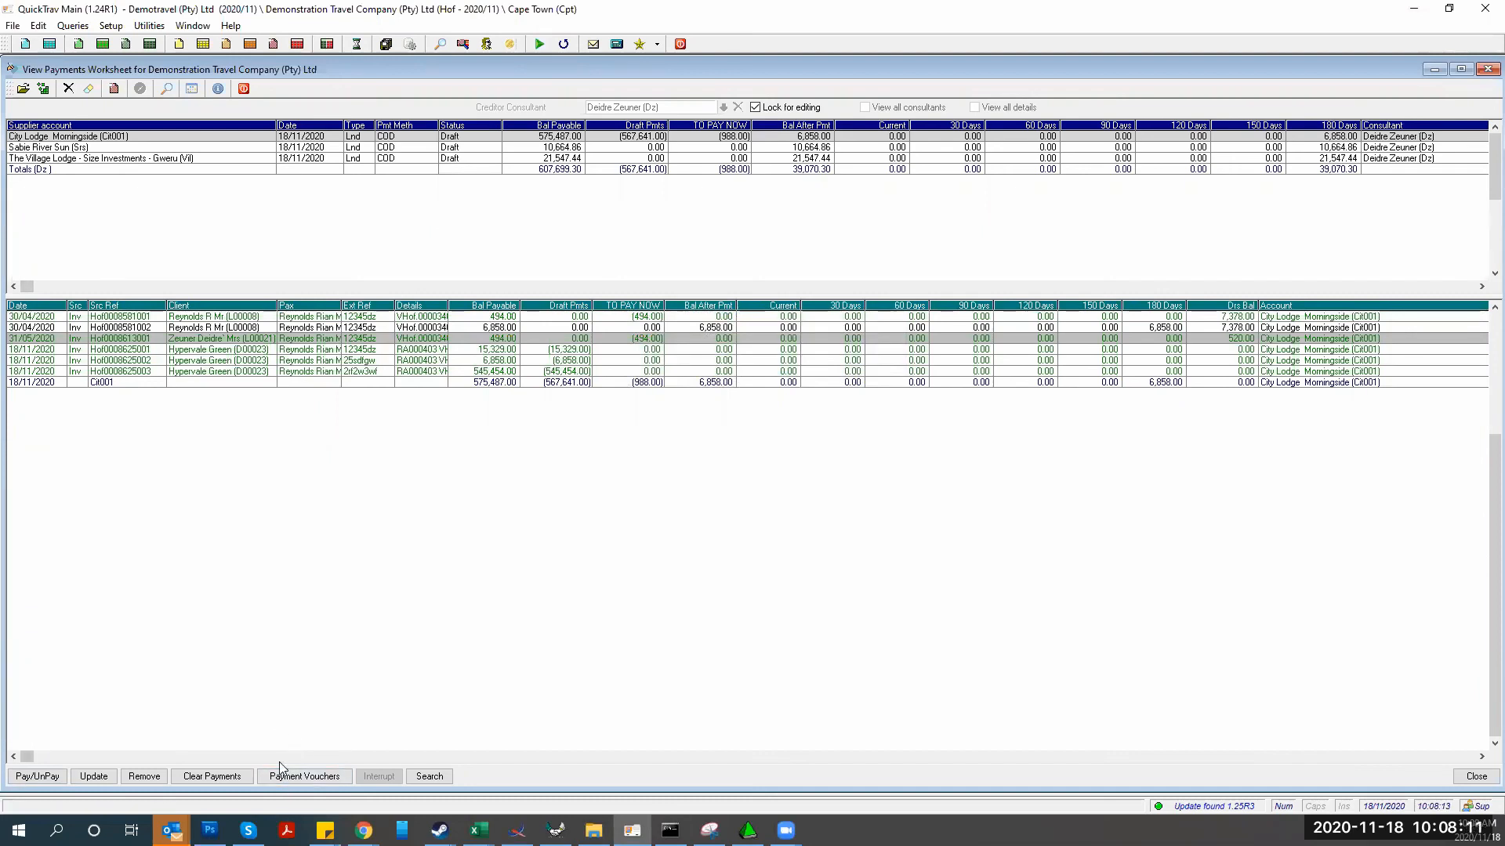
{"action": "left_click", "coordinate": [508, 337]}
{"action": "left_click", "coordinate": [508, 337]}
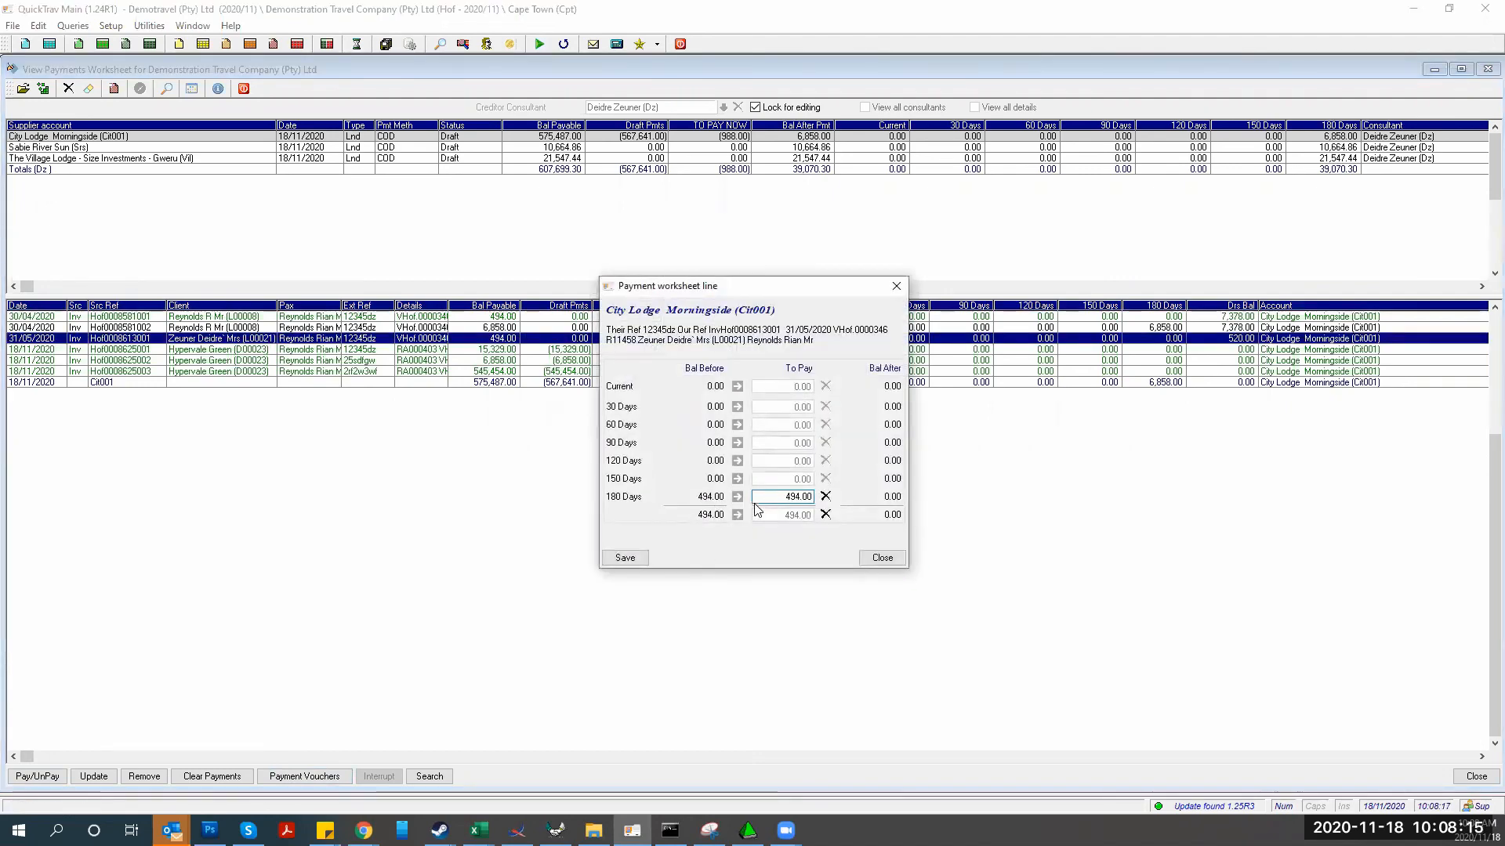
{"action": "left_click", "coordinate": [624, 560]}
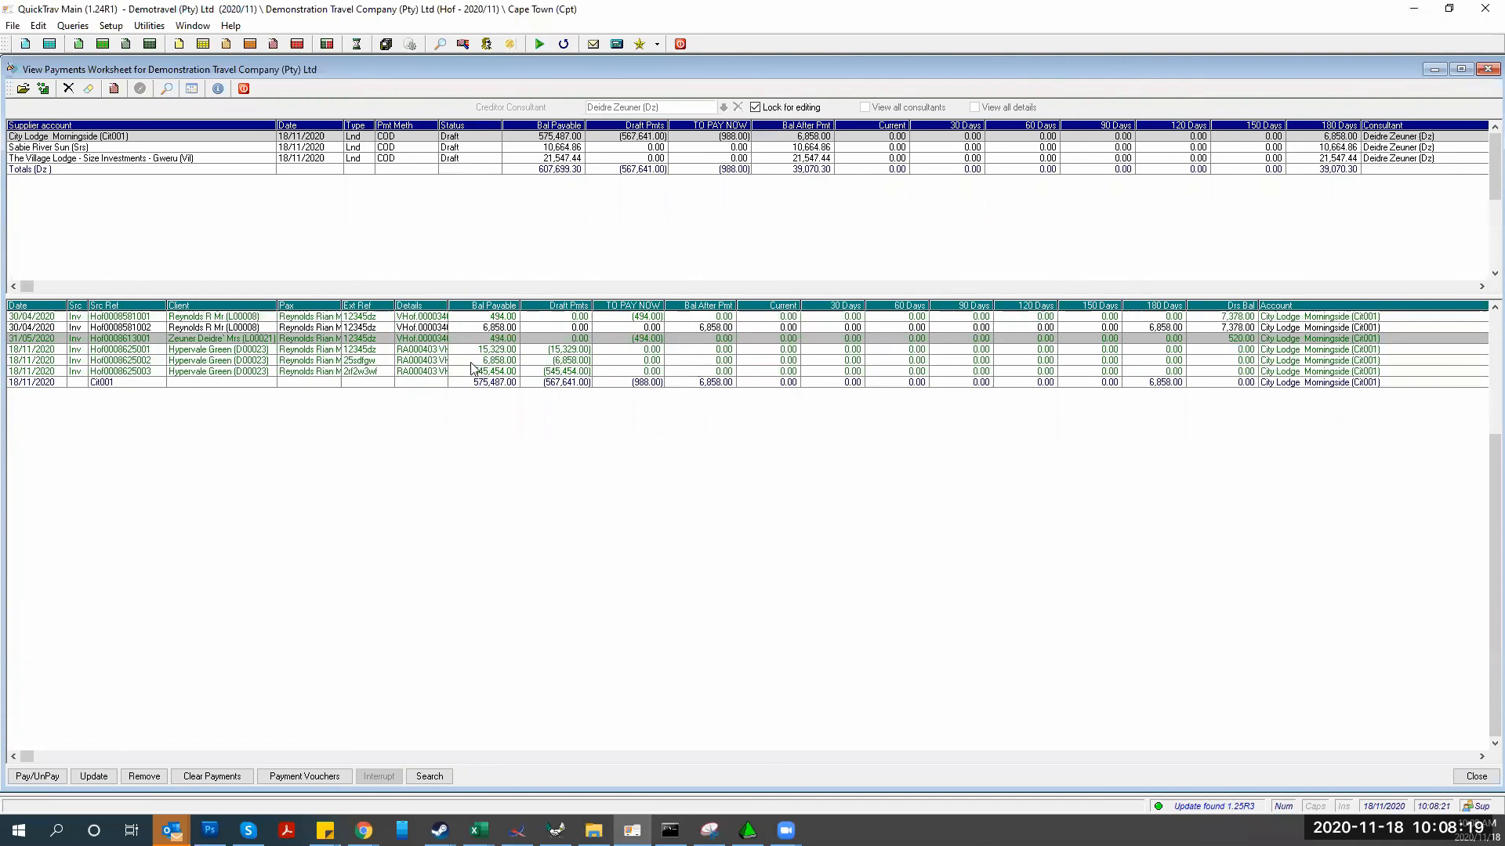
{"action": "left_click", "coordinate": [41, 776]}
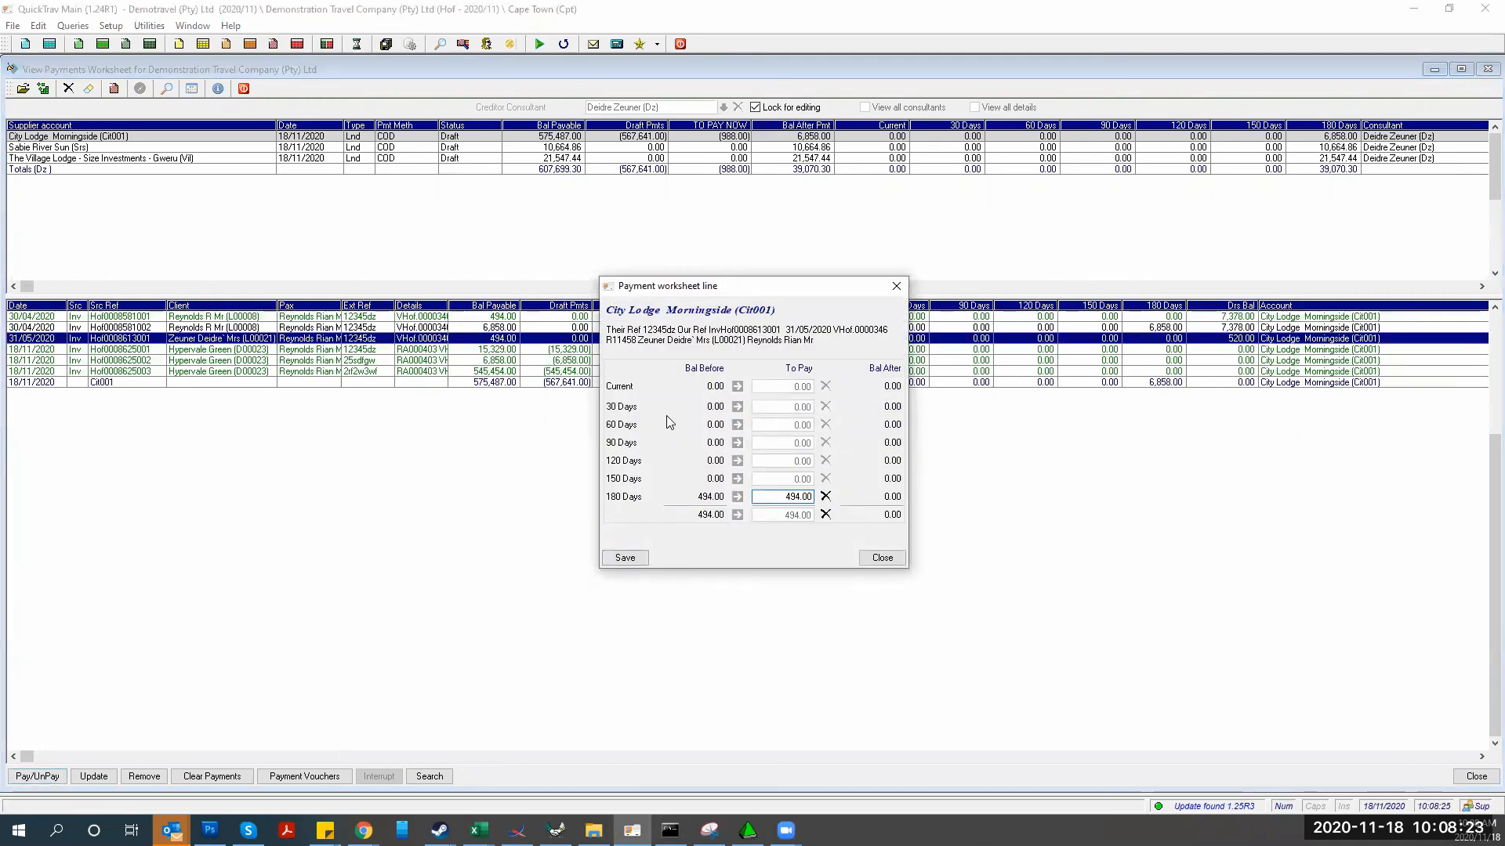
{"action": "left_click", "coordinate": [865, 559]}
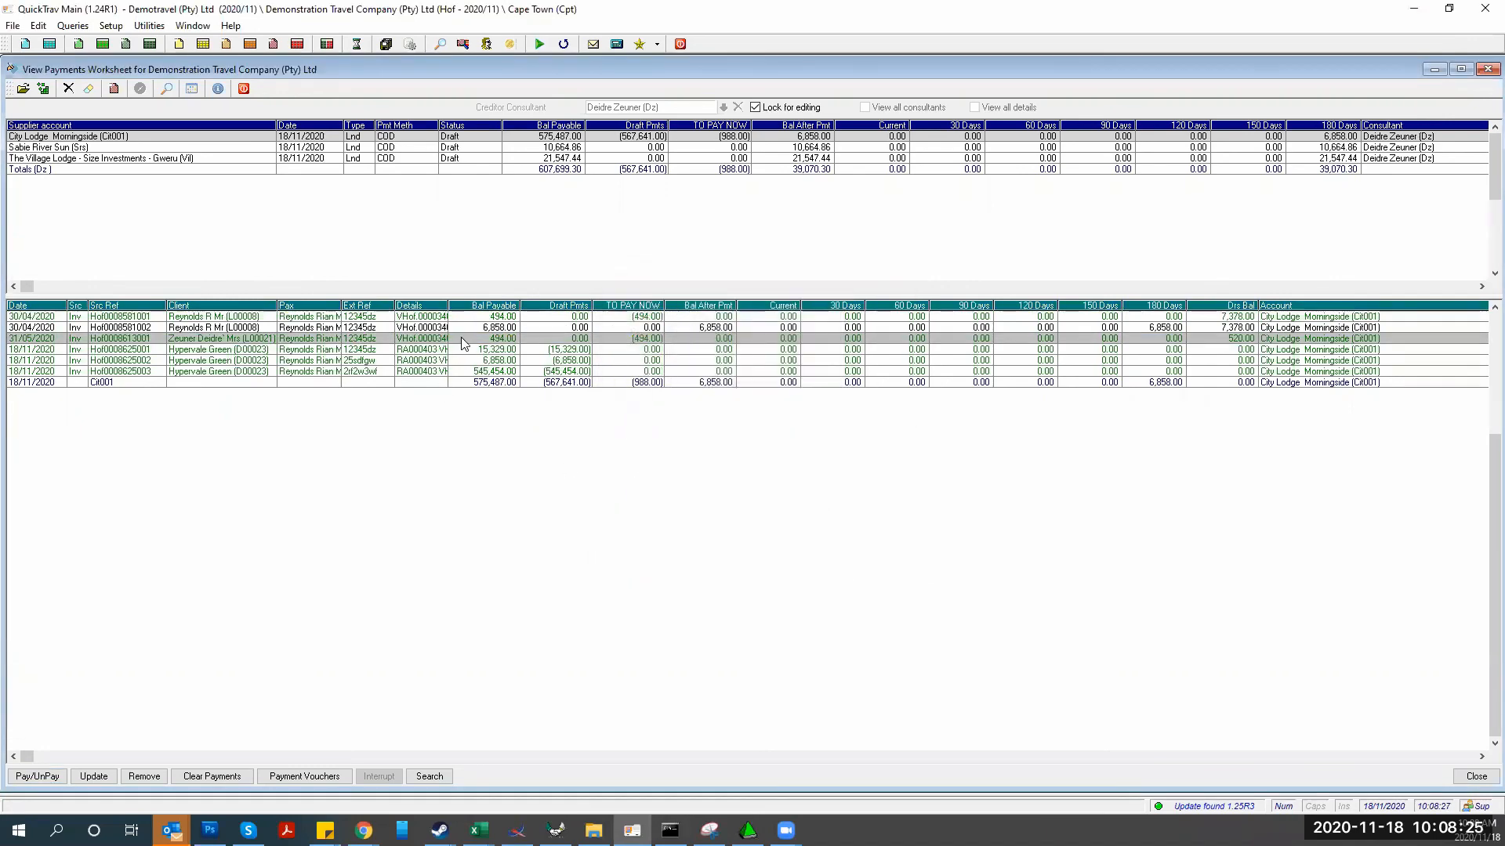
Clear the 31/05/2020 line's payment, backing out of clearing the 30/04/2020 line
{"action": "right_click", "coordinate": [461, 339]}
{"action": "left_click", "coordinate": [196, 776]}
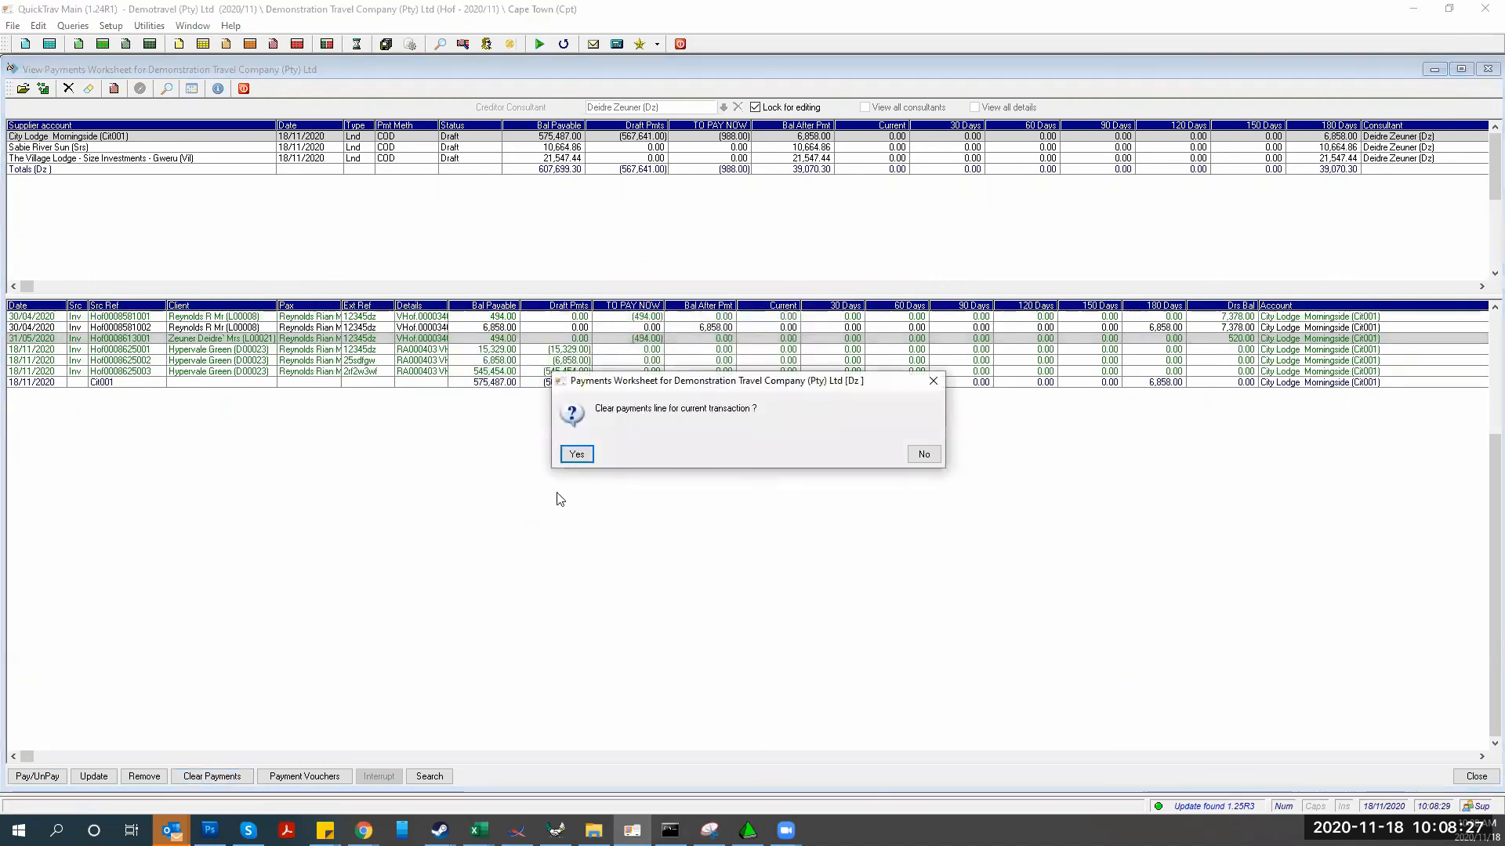
{"action": "left_click", "coordinate": [577, 454]}
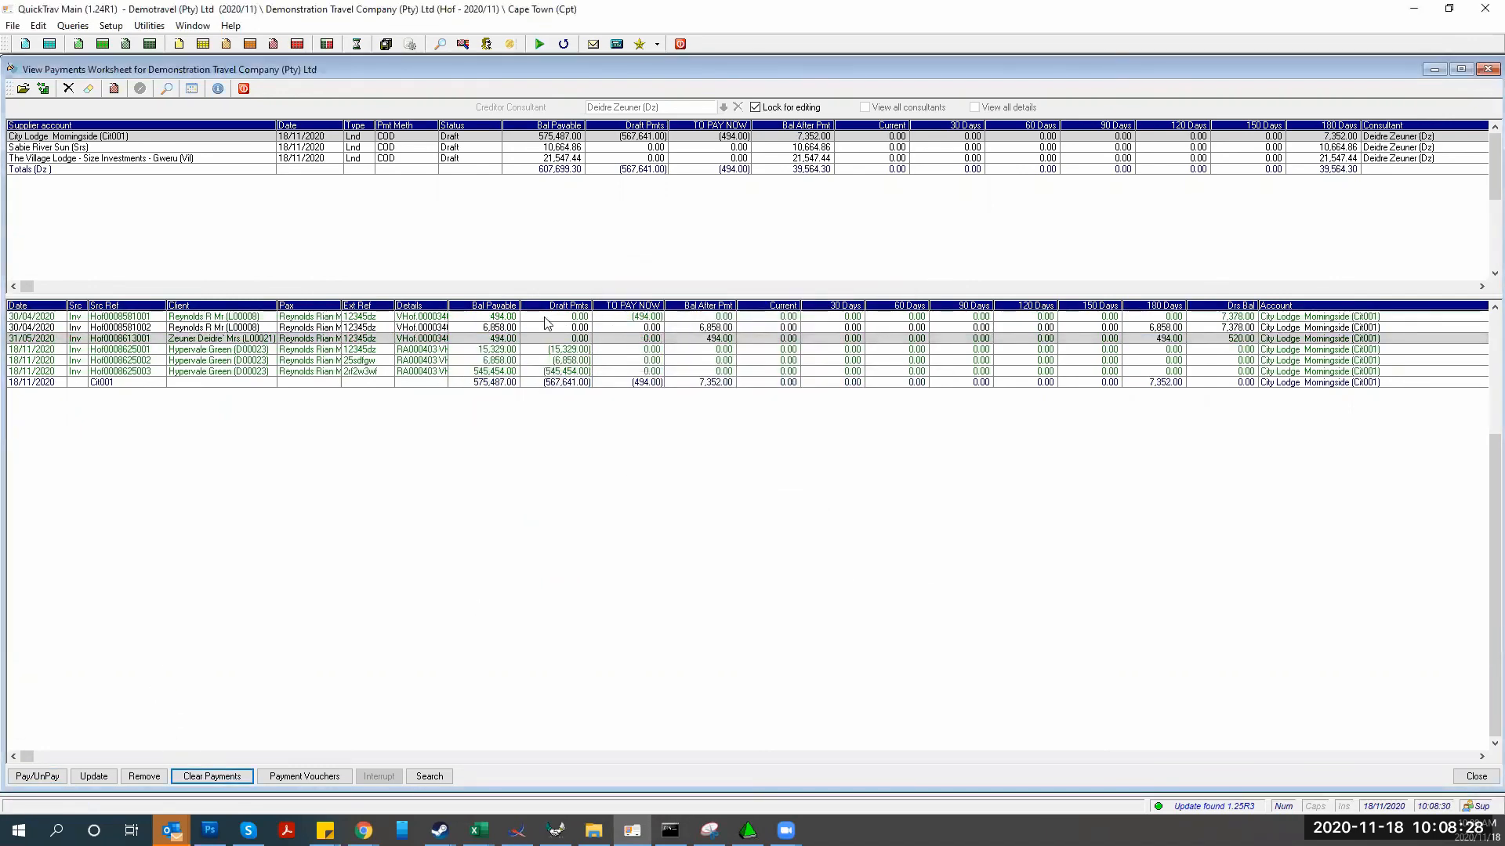
{"action": "left_click", "coordinate": [587, 317]}
{"action": "left_click", "coordinate": [210, 776]}
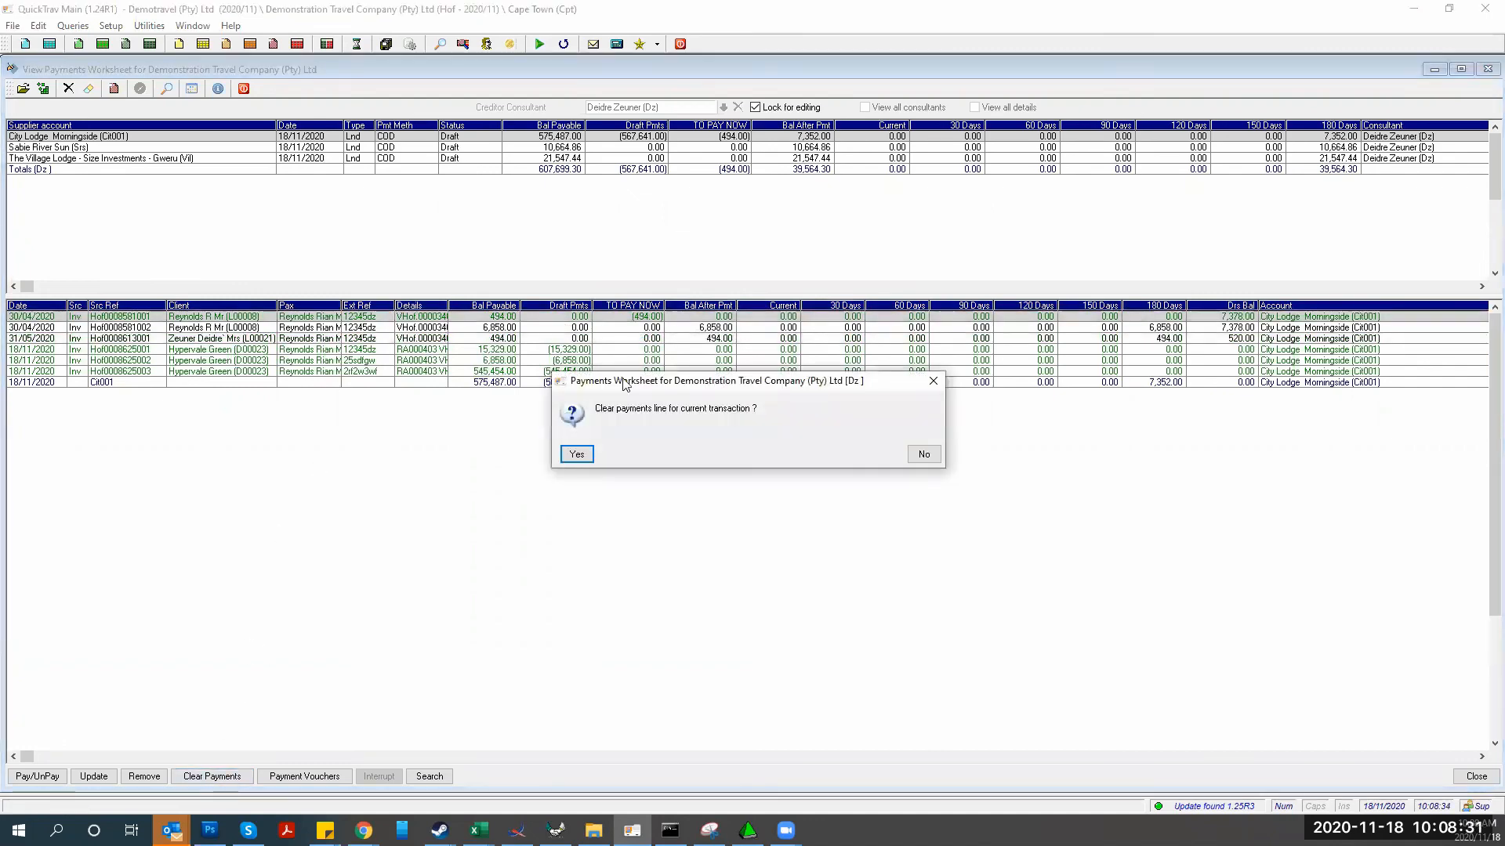
{"action": "left_click", "coordinate": [922, 455]}
Select all invoice lines and clear every pay-now amount
{"action": "right_click", "coordinate": [486, 325]}
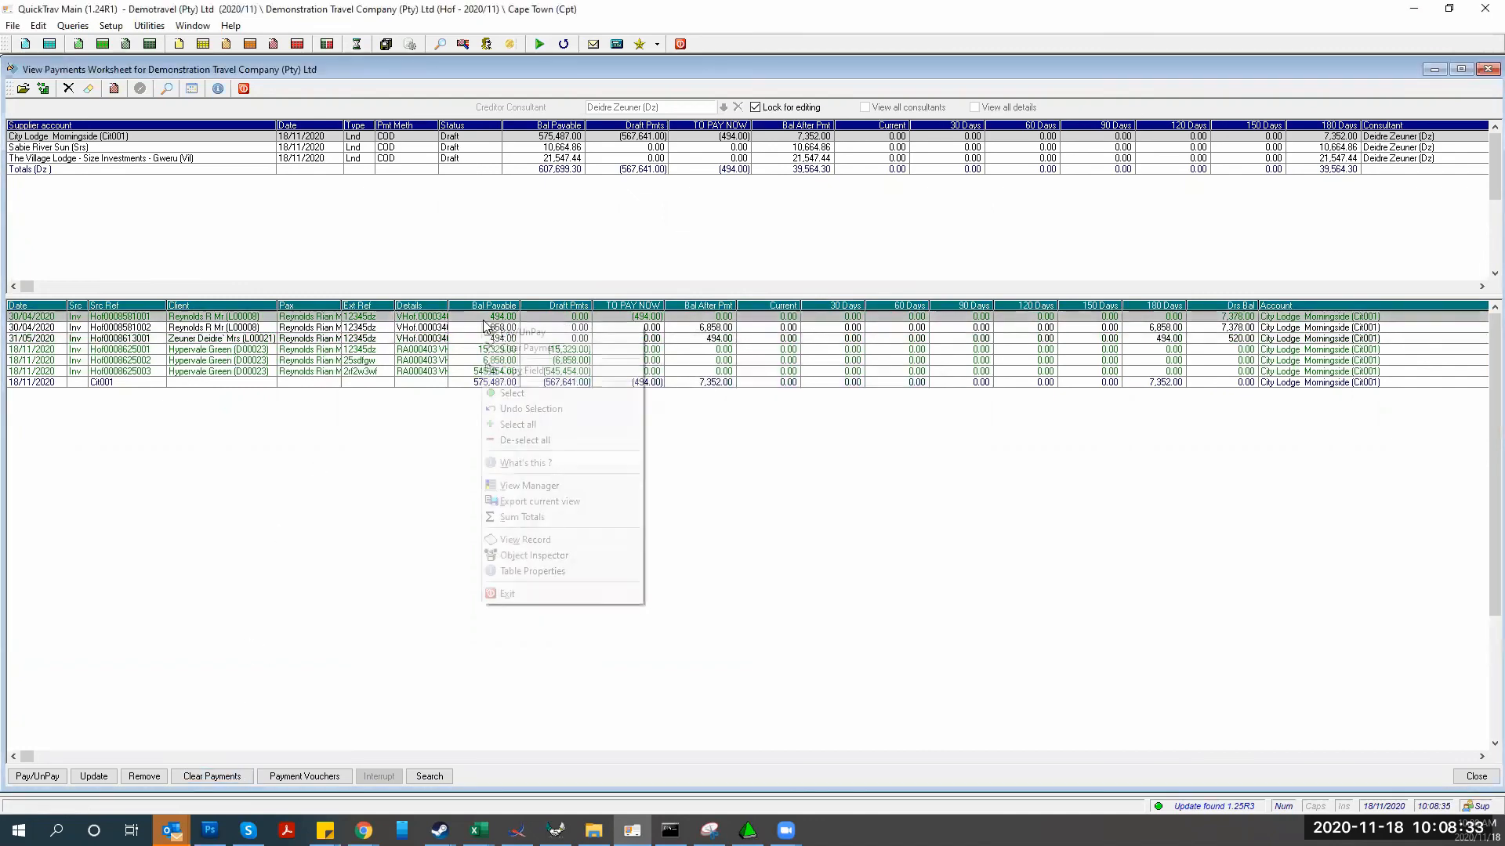
{"action": "left_click", "coordinate": [517, 424]}
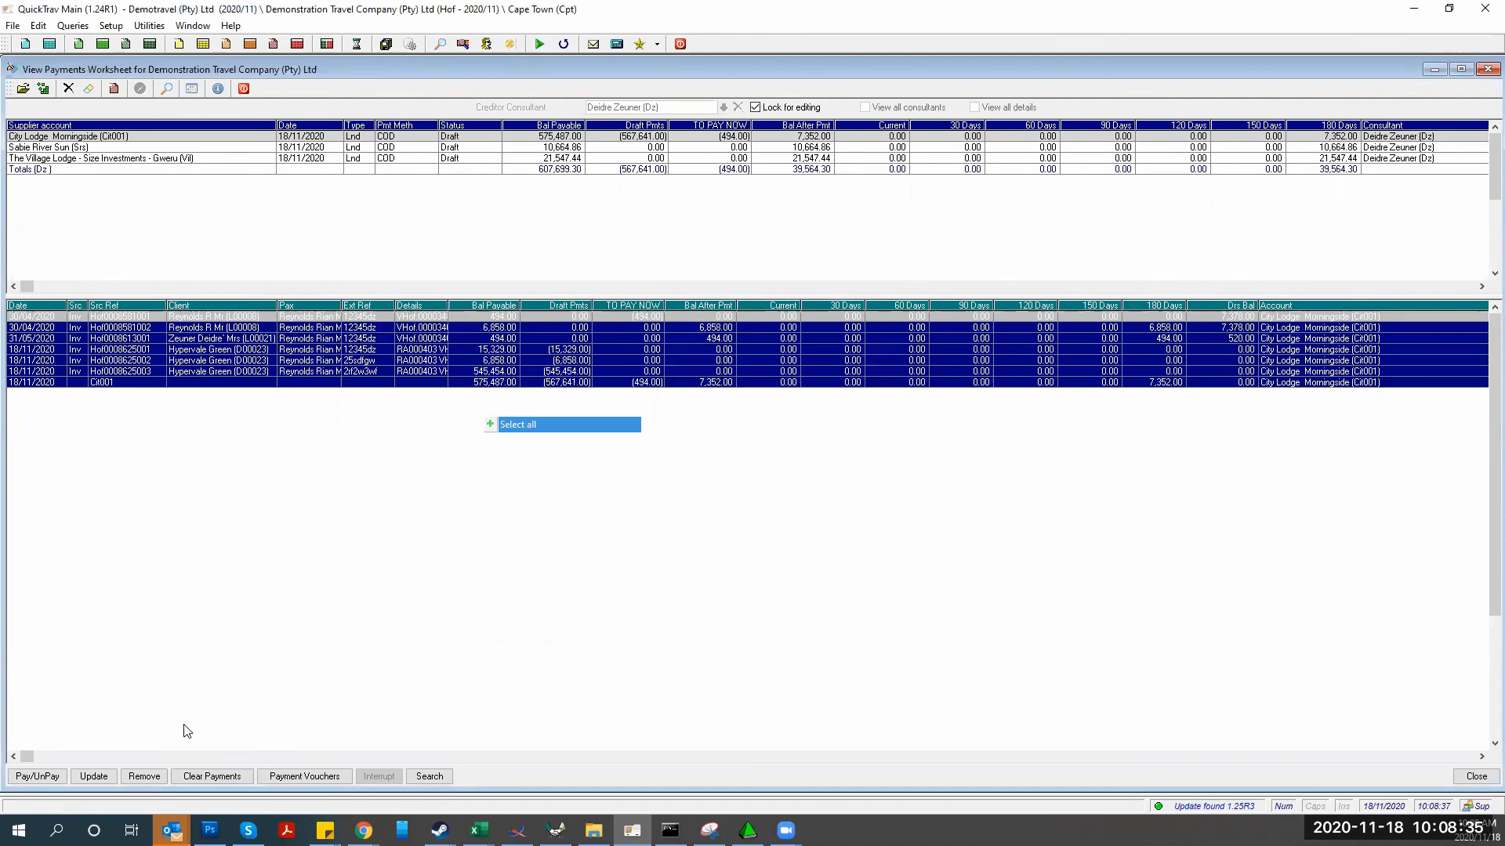
{"action": "left_click", "coordinate": [212, 776]}
{"action": "left_click", "coordinate": [578, 457]}
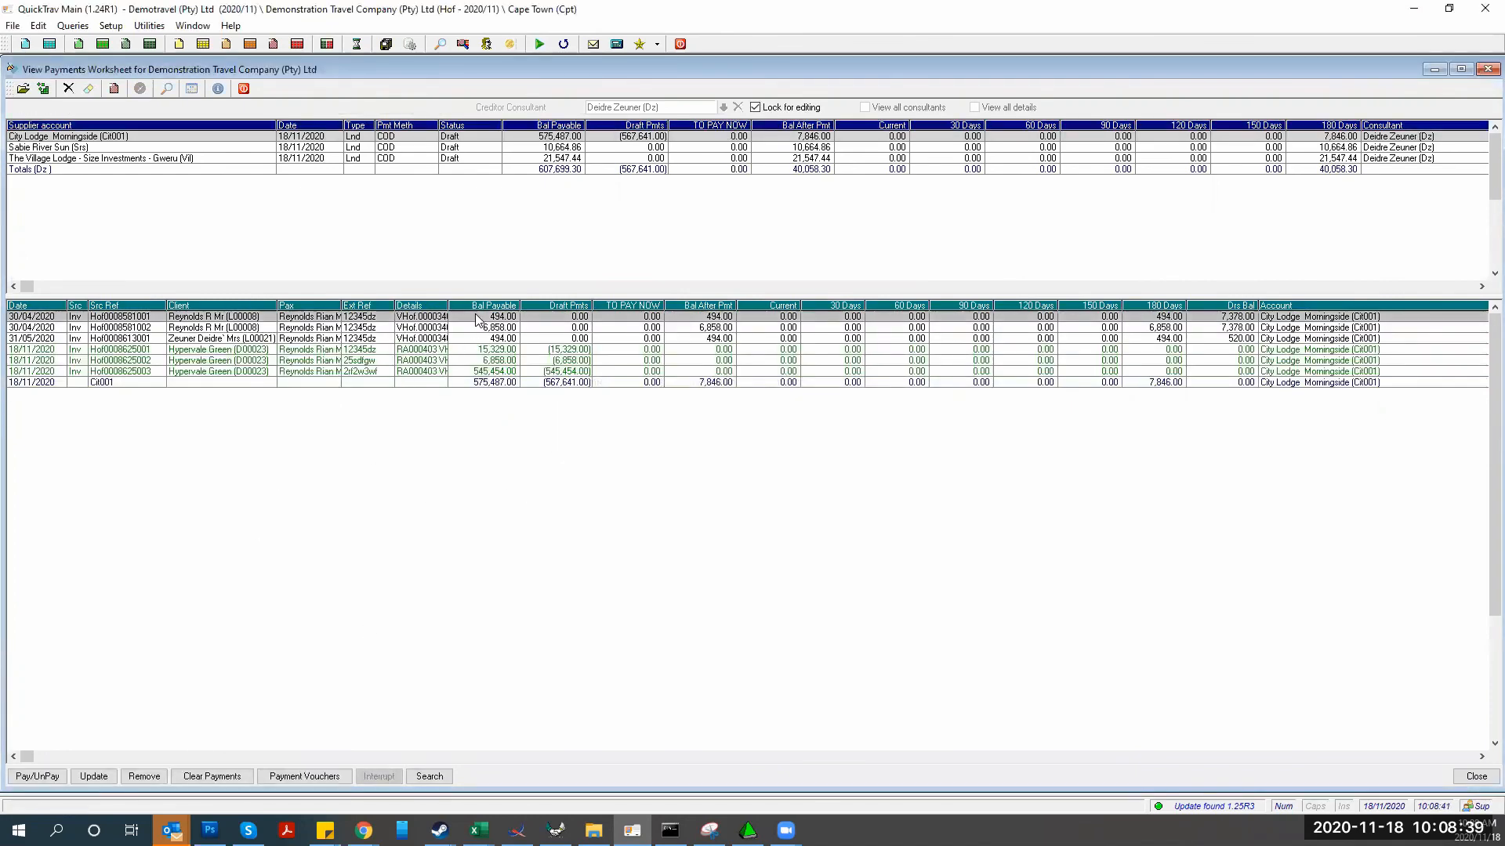
Step through the invoice lines and view the 31/05/2020 payment details without changes
{"action": "key", "text": "Down"}
{"action": "key", "text": "space"}
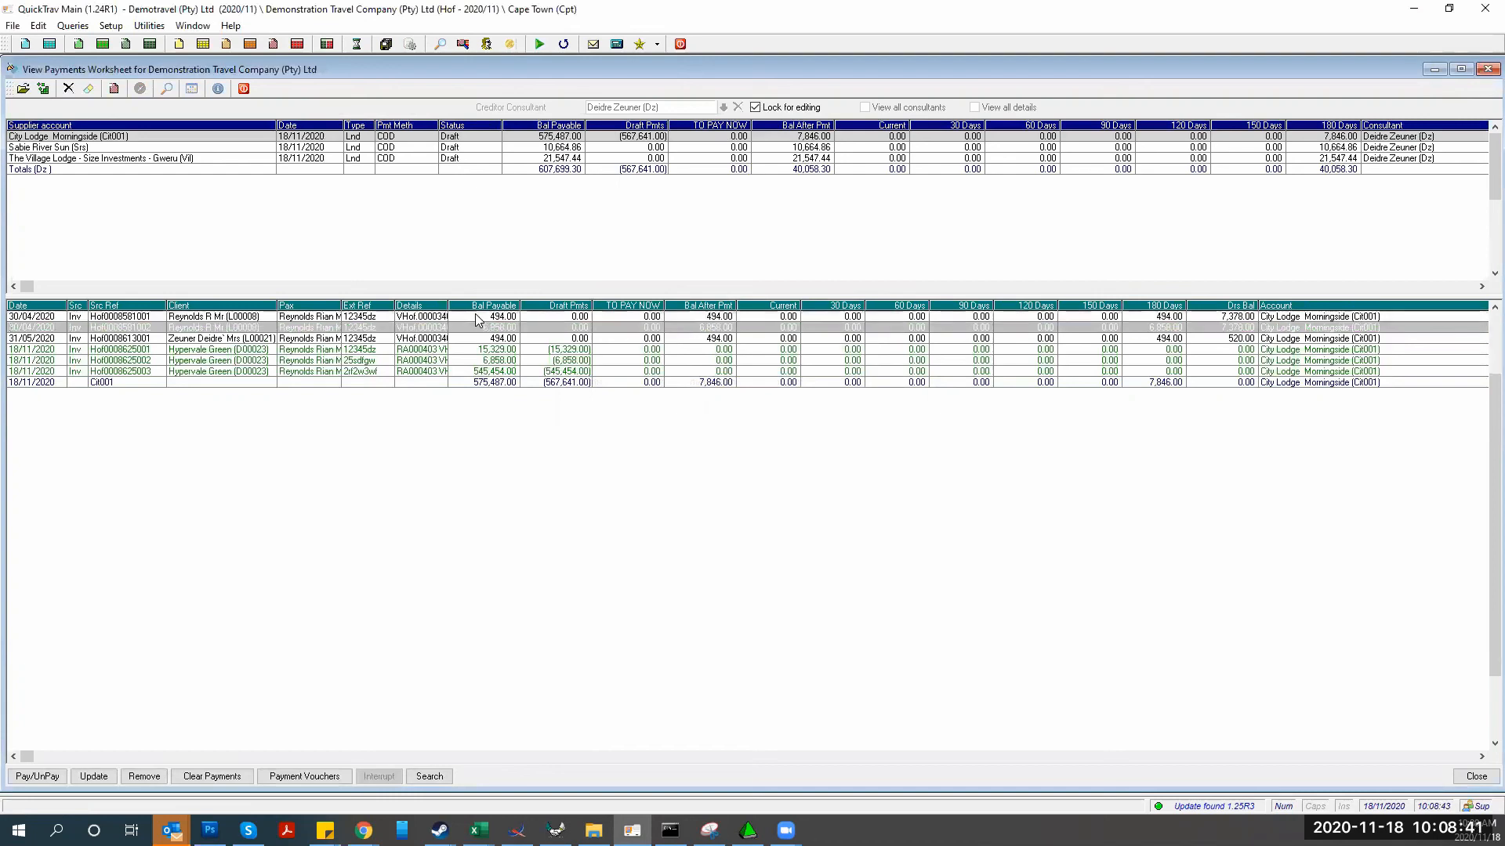
{"action": "key", "text": "Down"}
{"action": "key", "text": "space"}
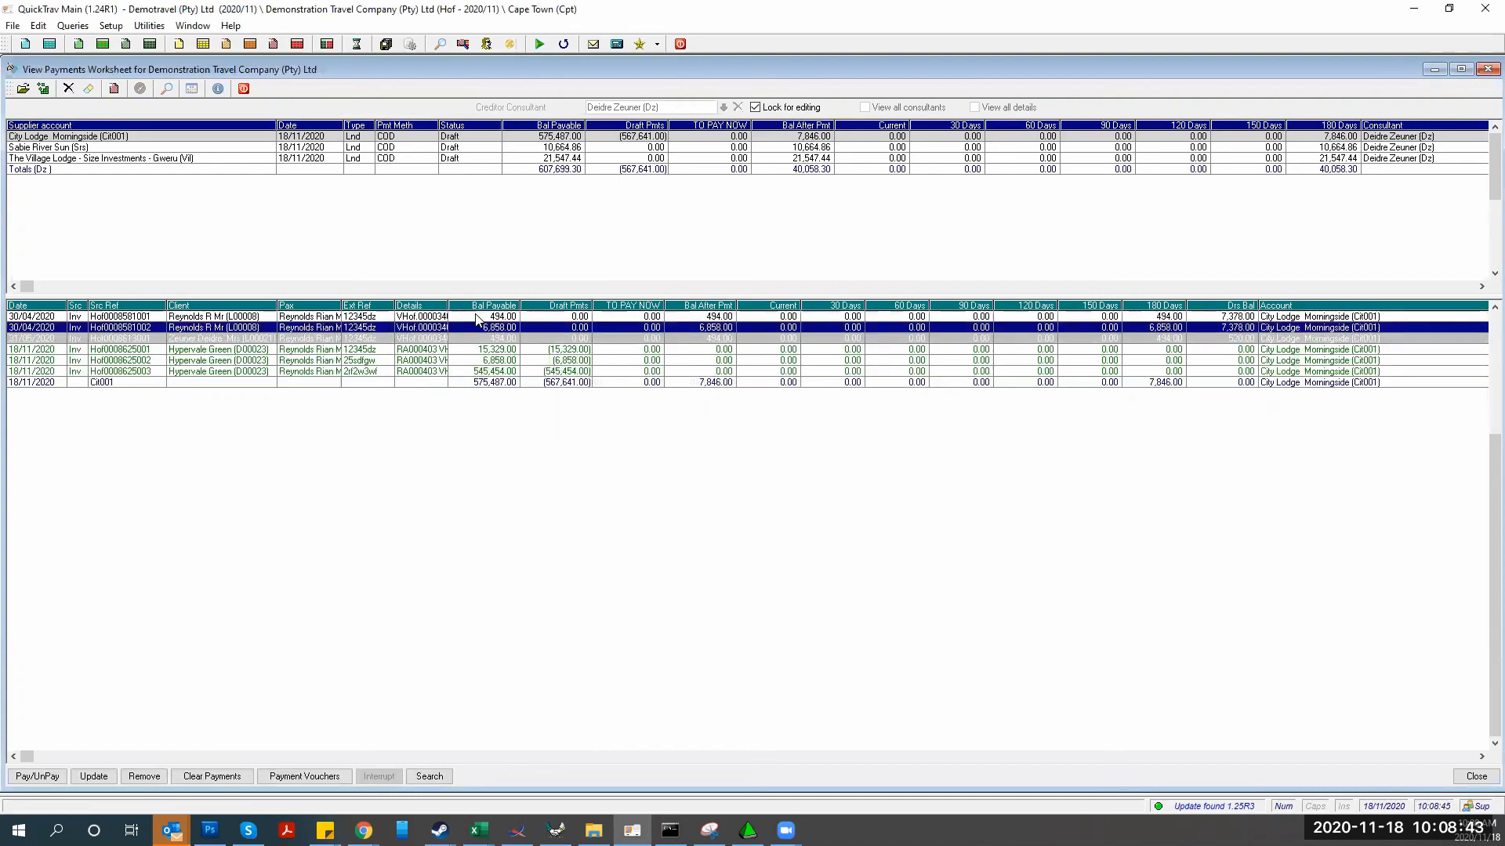
{"action": "key", "text": "Down"}
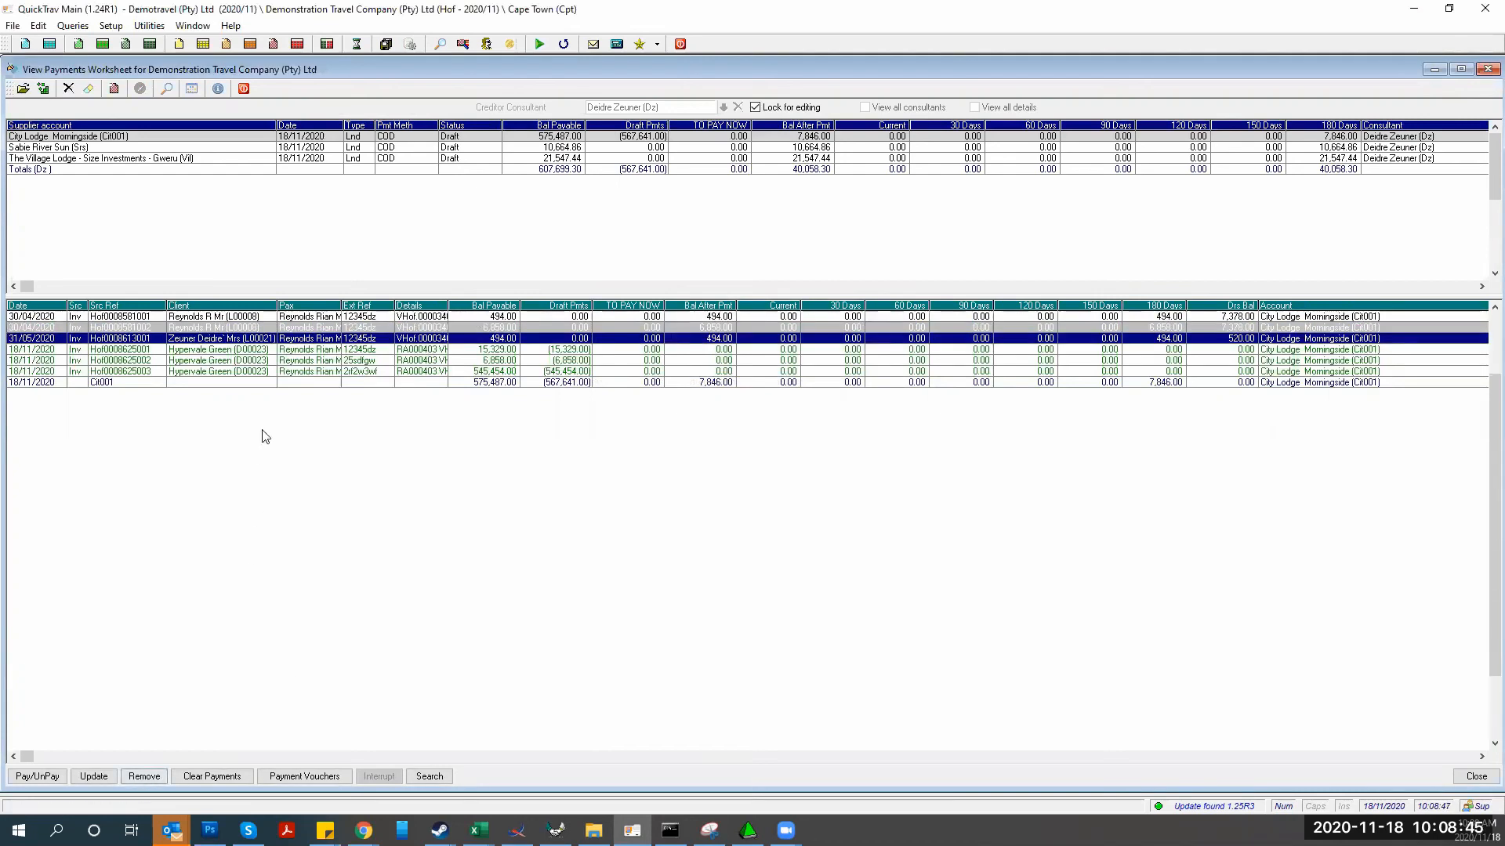
{"action": "key", "text": "space"}
{"action": "key", "text": "Down"}
{"action": "key", "text": "space"}
{"action": "key", "text": "Up"}
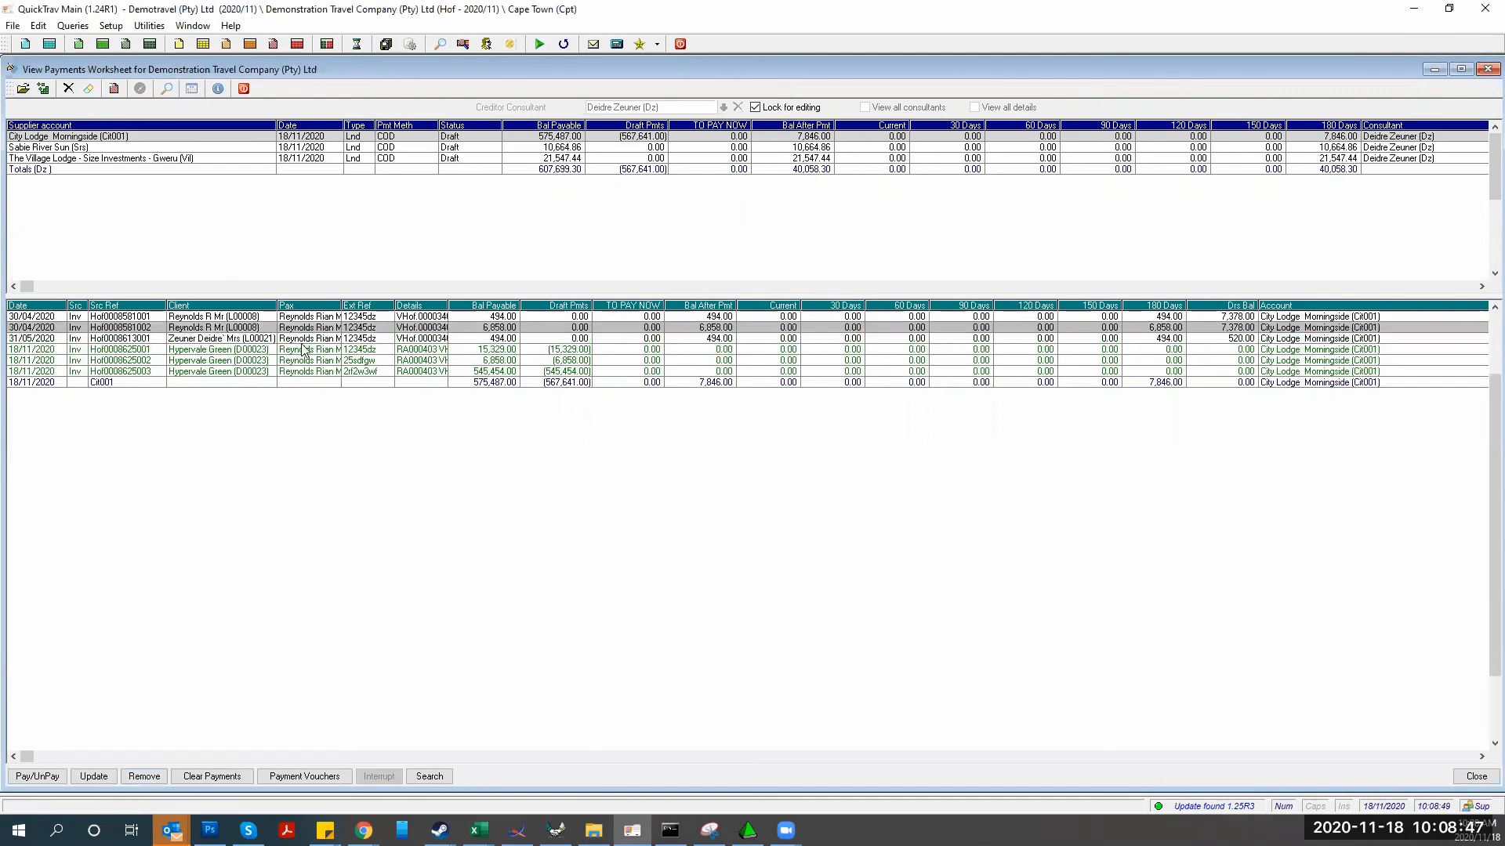
{"action": "right_click", "coordinate": [485, 332]}
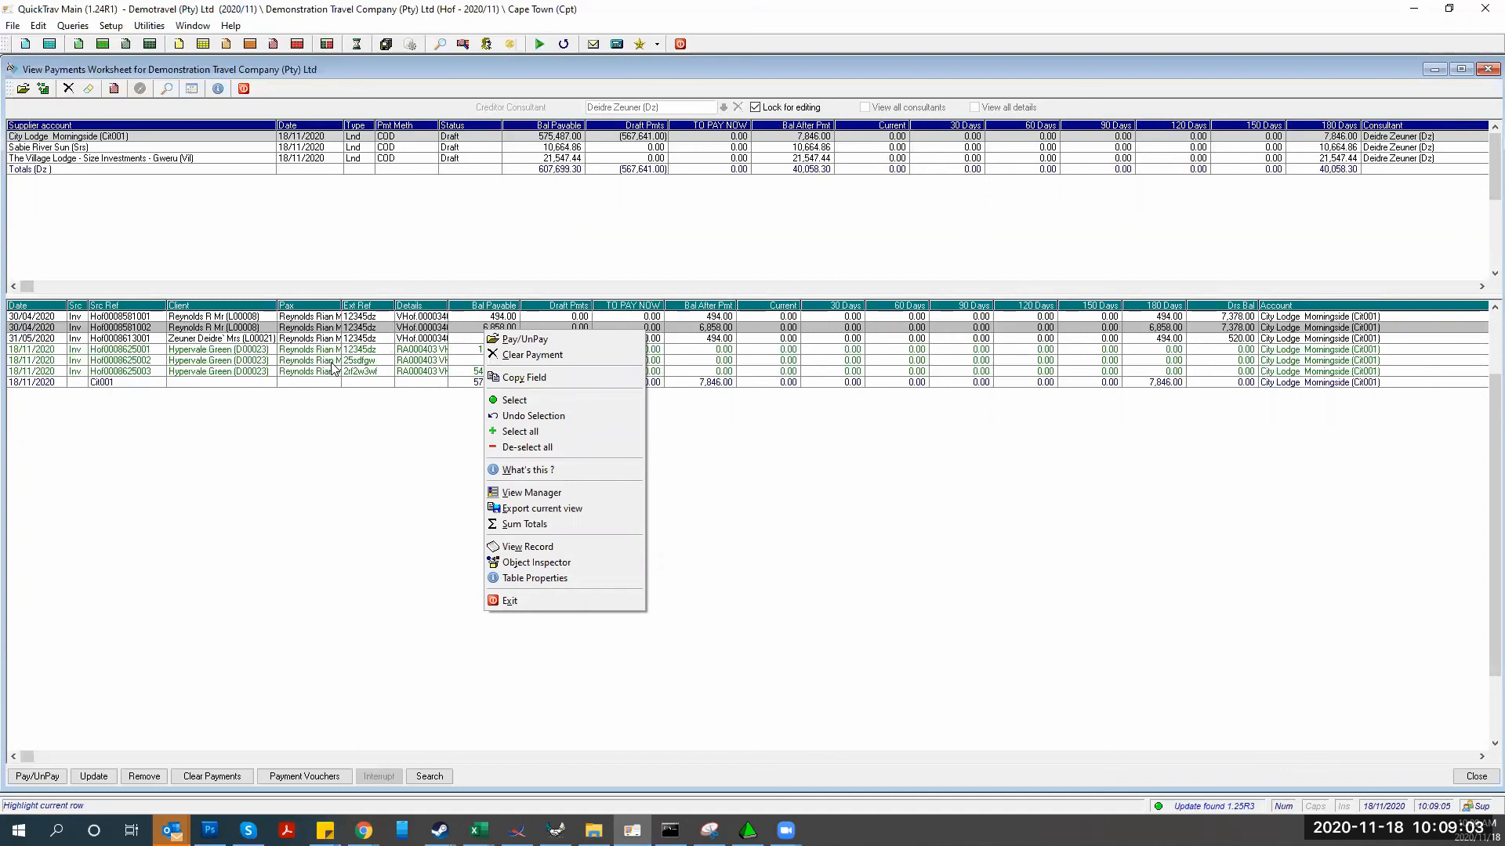
{"action": "left_click", "coordinate": [382, 339]}
{"action": "left_click", "coordinate": [31, 776]}
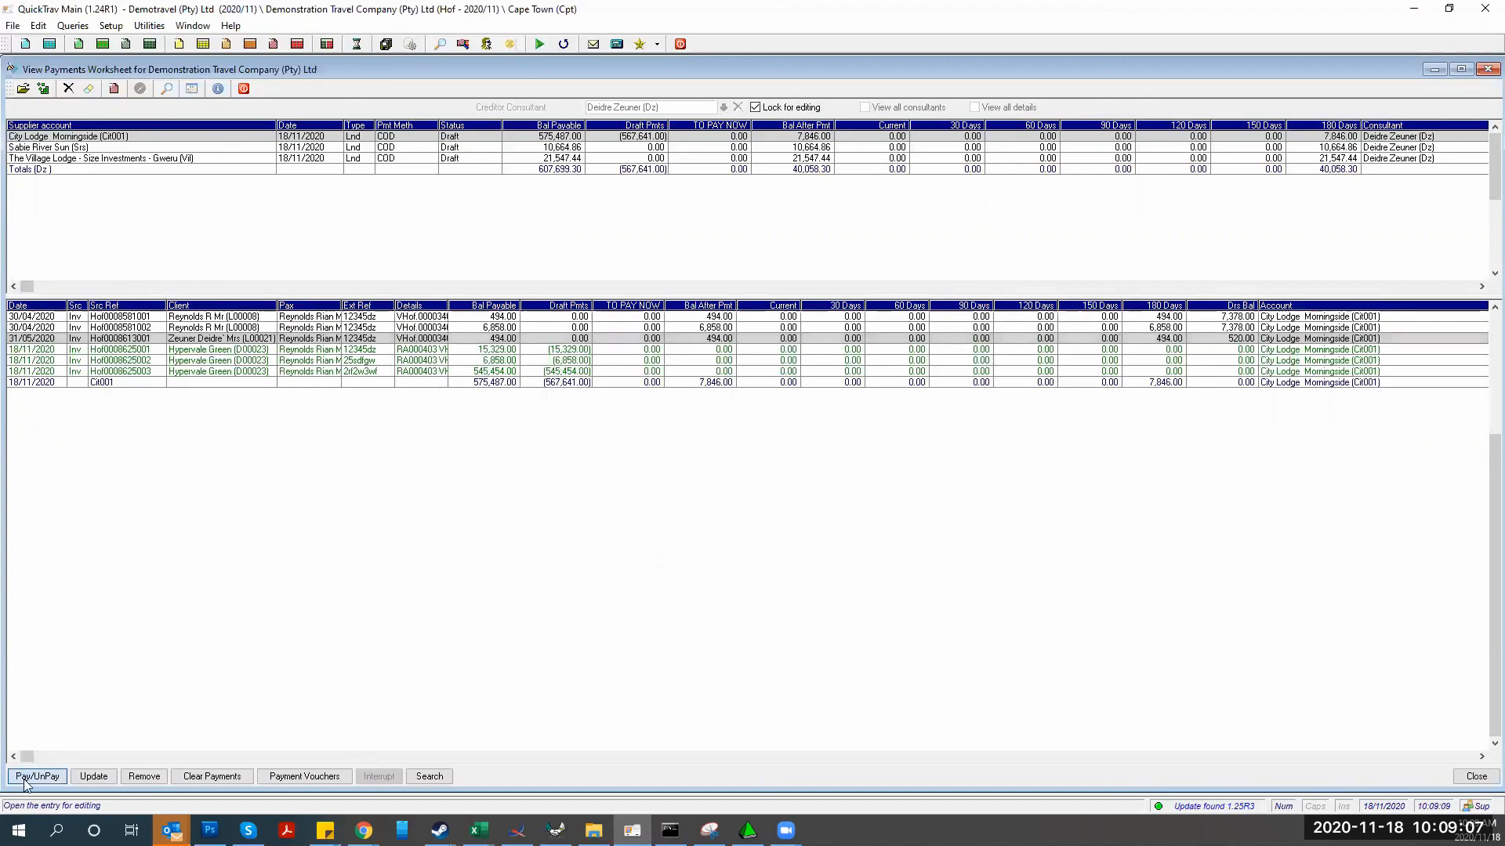
{"action": "left_click", "coordinate": [883, 557]}
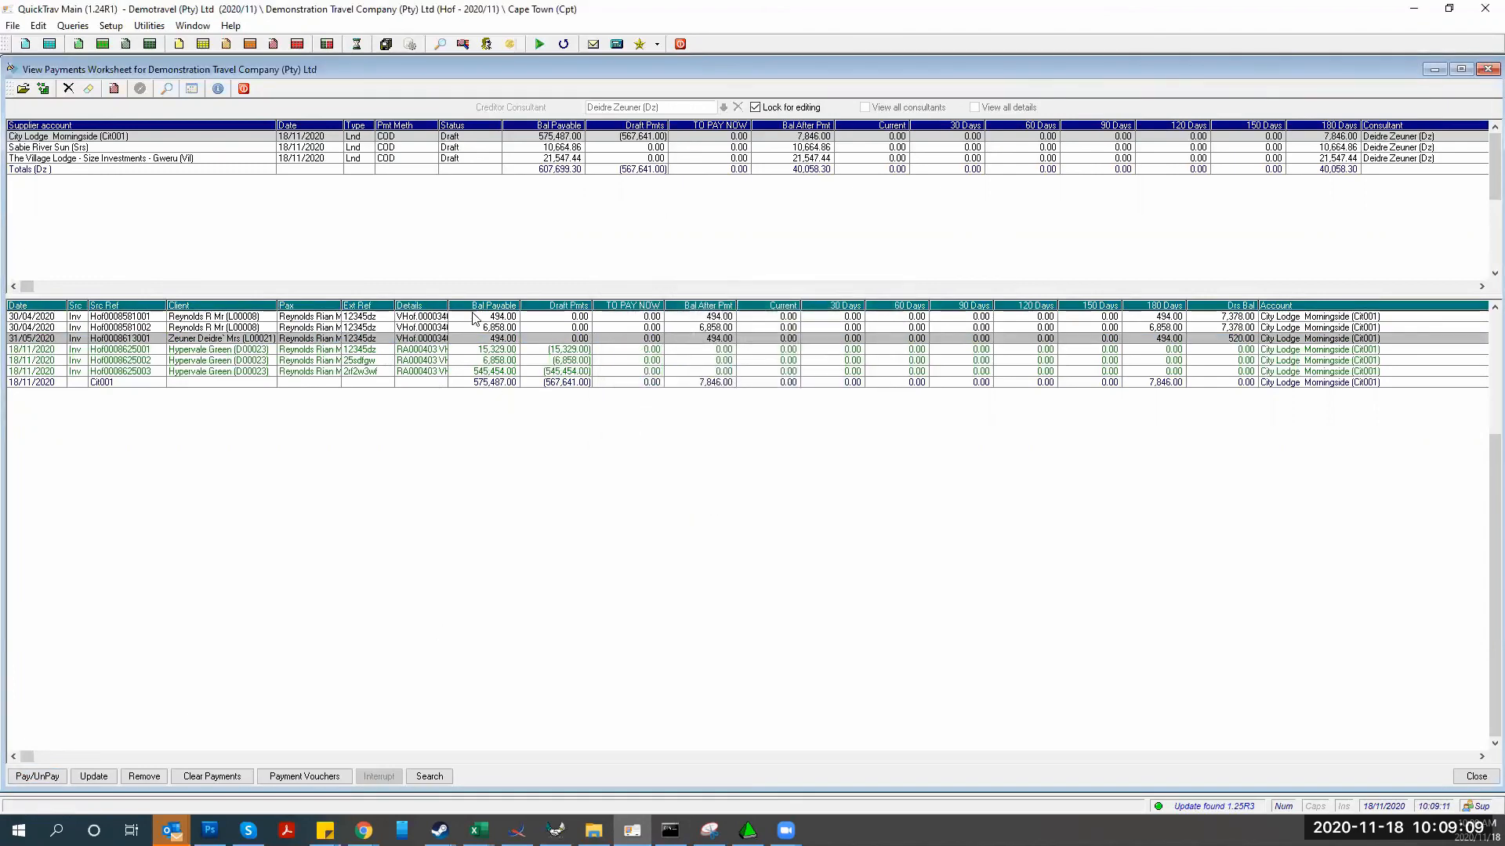
{"action": "right_click", "coordinate": [472, 318]}
Select all invoice lines and pay the full 7,846.00 across them
{"action": "left_click", "coordinate": [505, 424]}
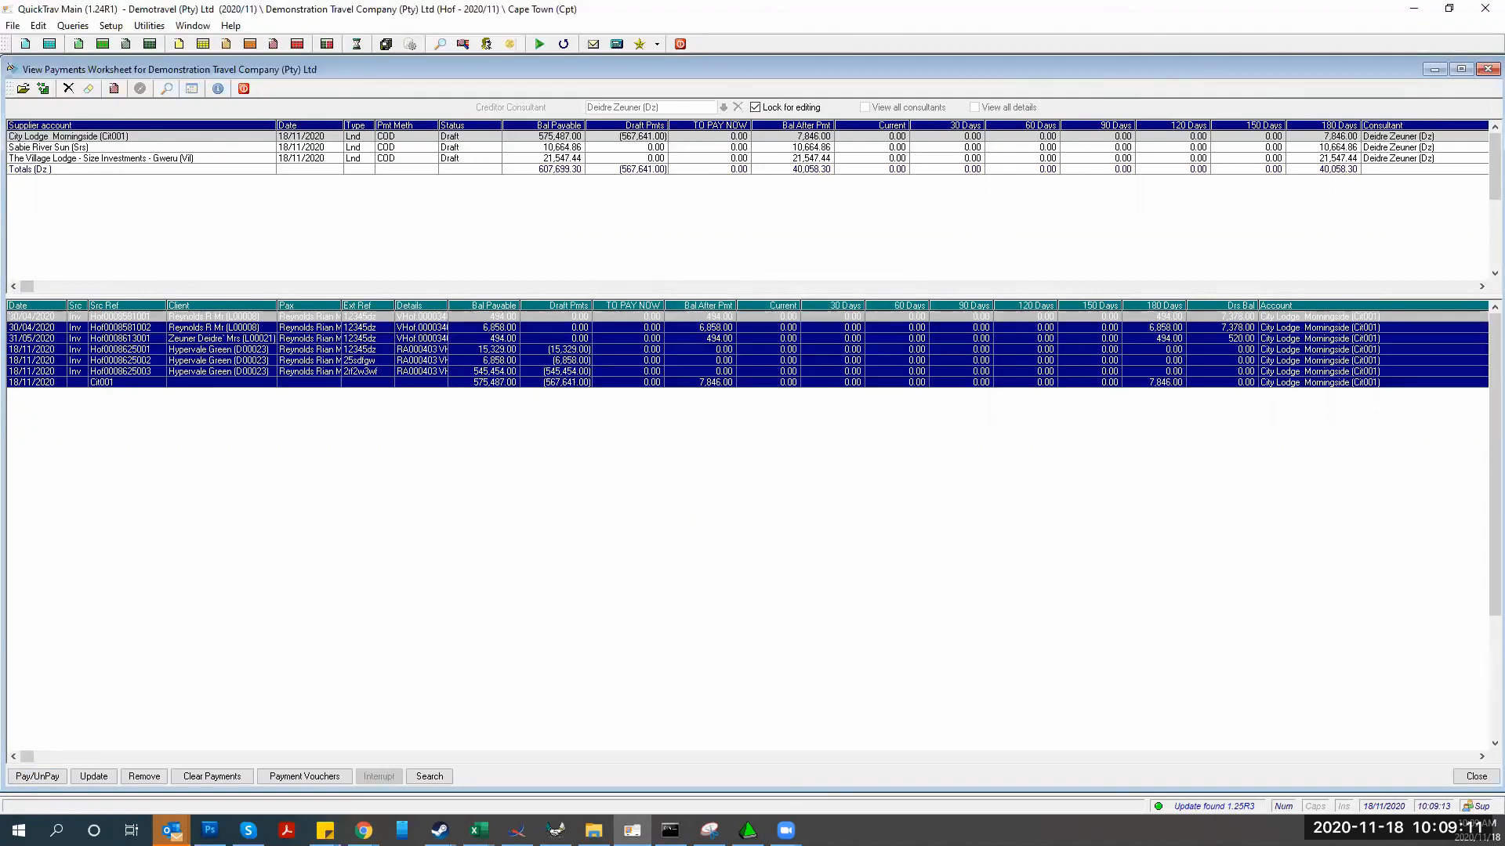
{"action": "left_click", "coordinate": [32, 776]}
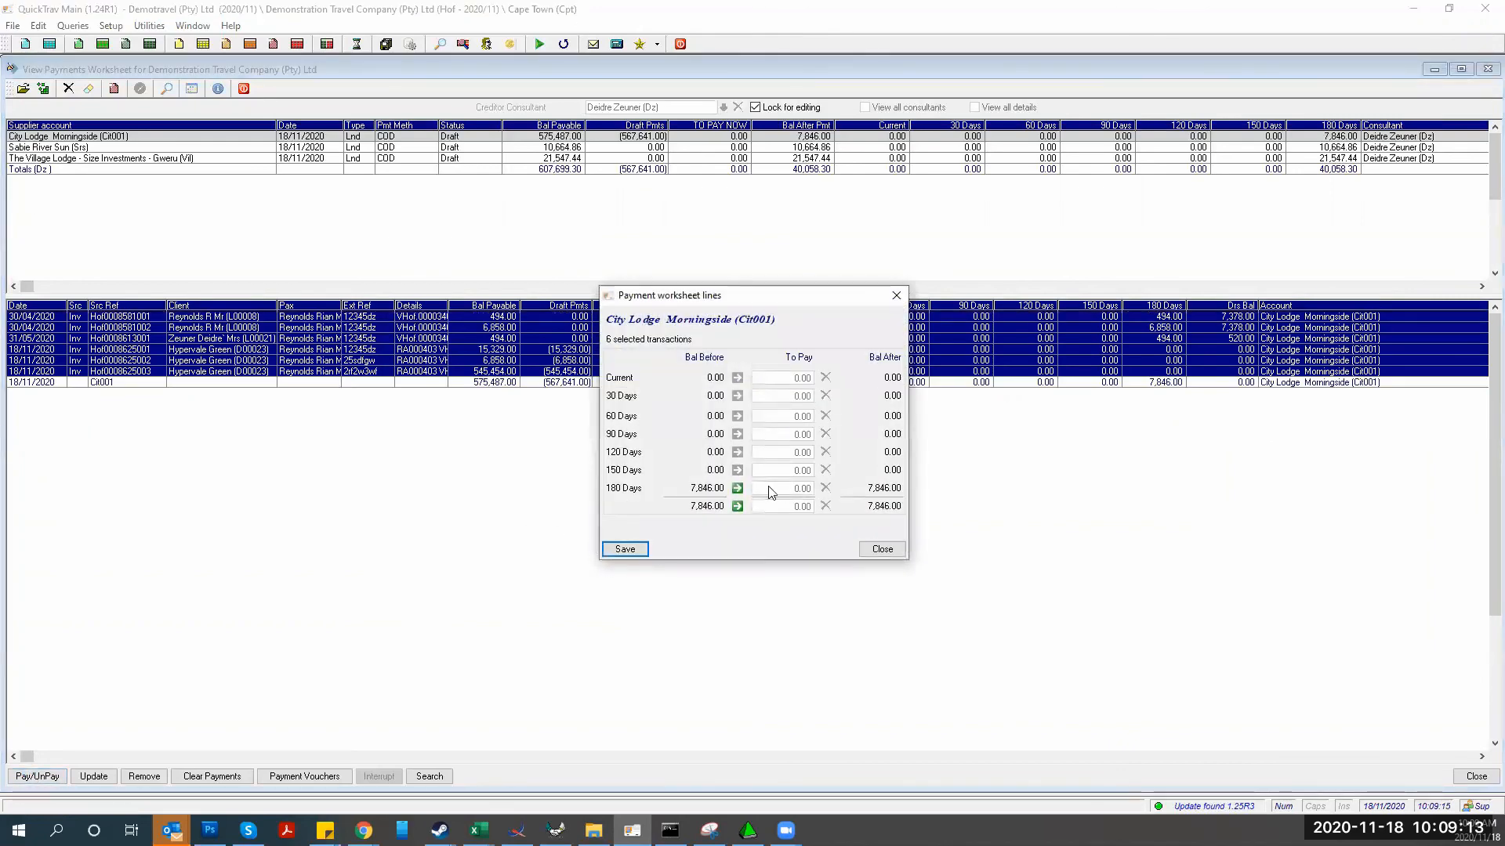
{"action": "left_click", "coordinate": [624, 548]}
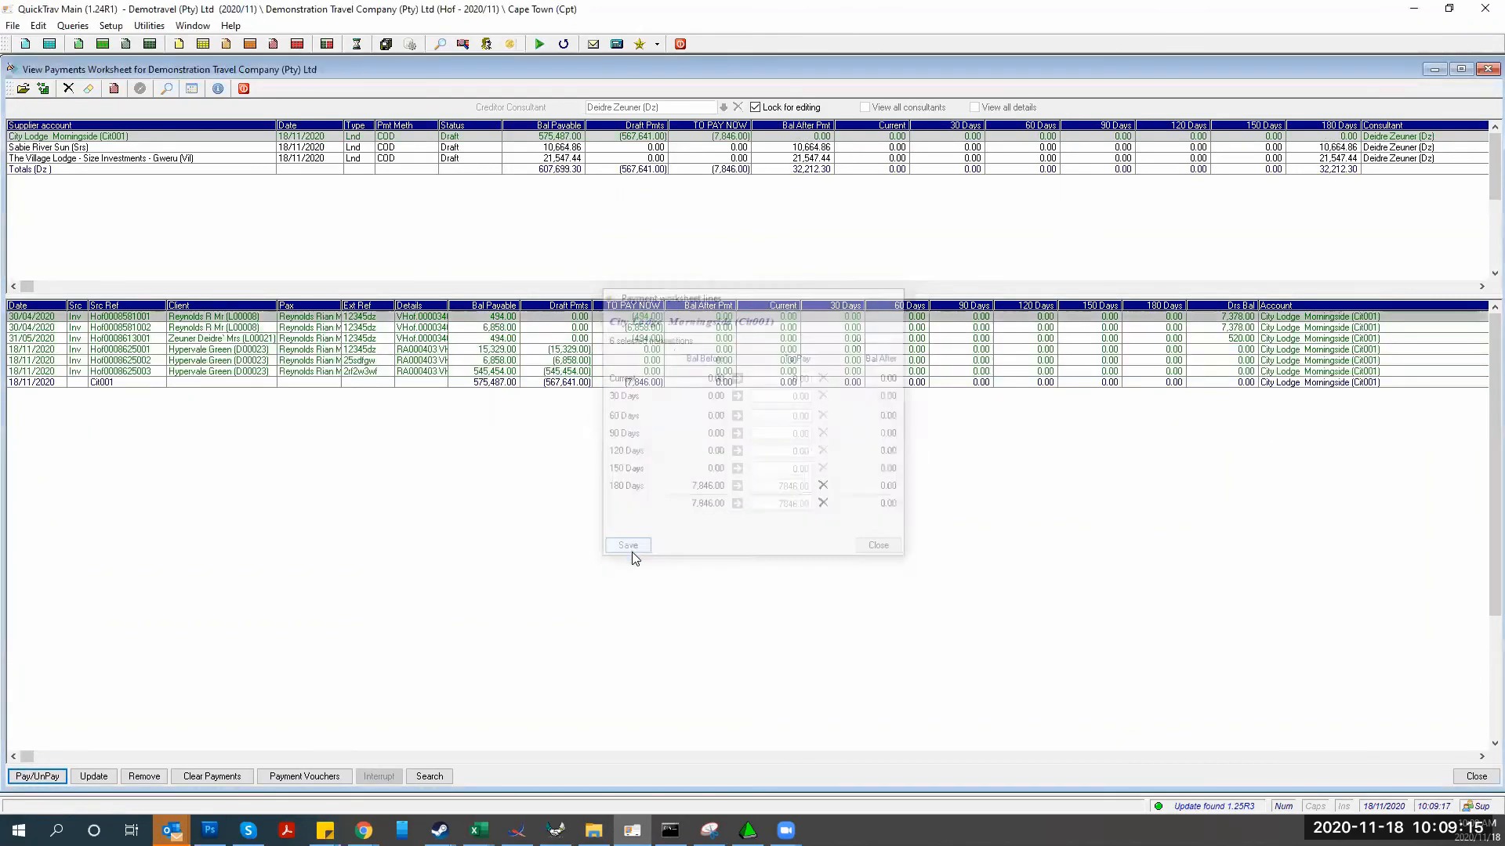
Process a draft payment voucher for the one flagged supplier and view the payments register
{"action": "left_click", "coordinate": [309, 780]}
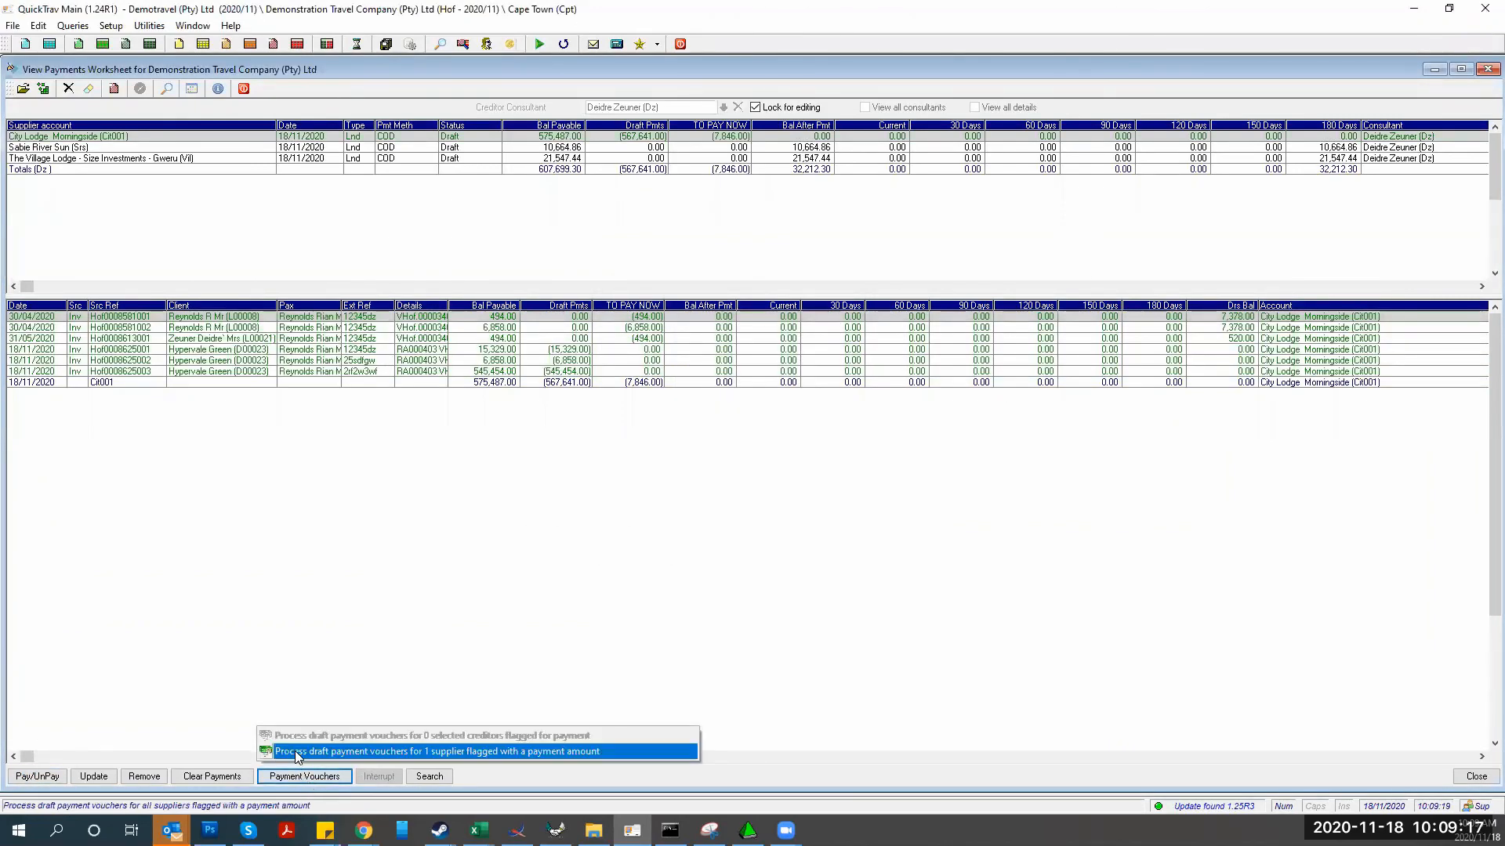
{"action": "left_click", "coordinate": [294, 750]}
{"action": "left_click", "coordinate": [574, 458]}
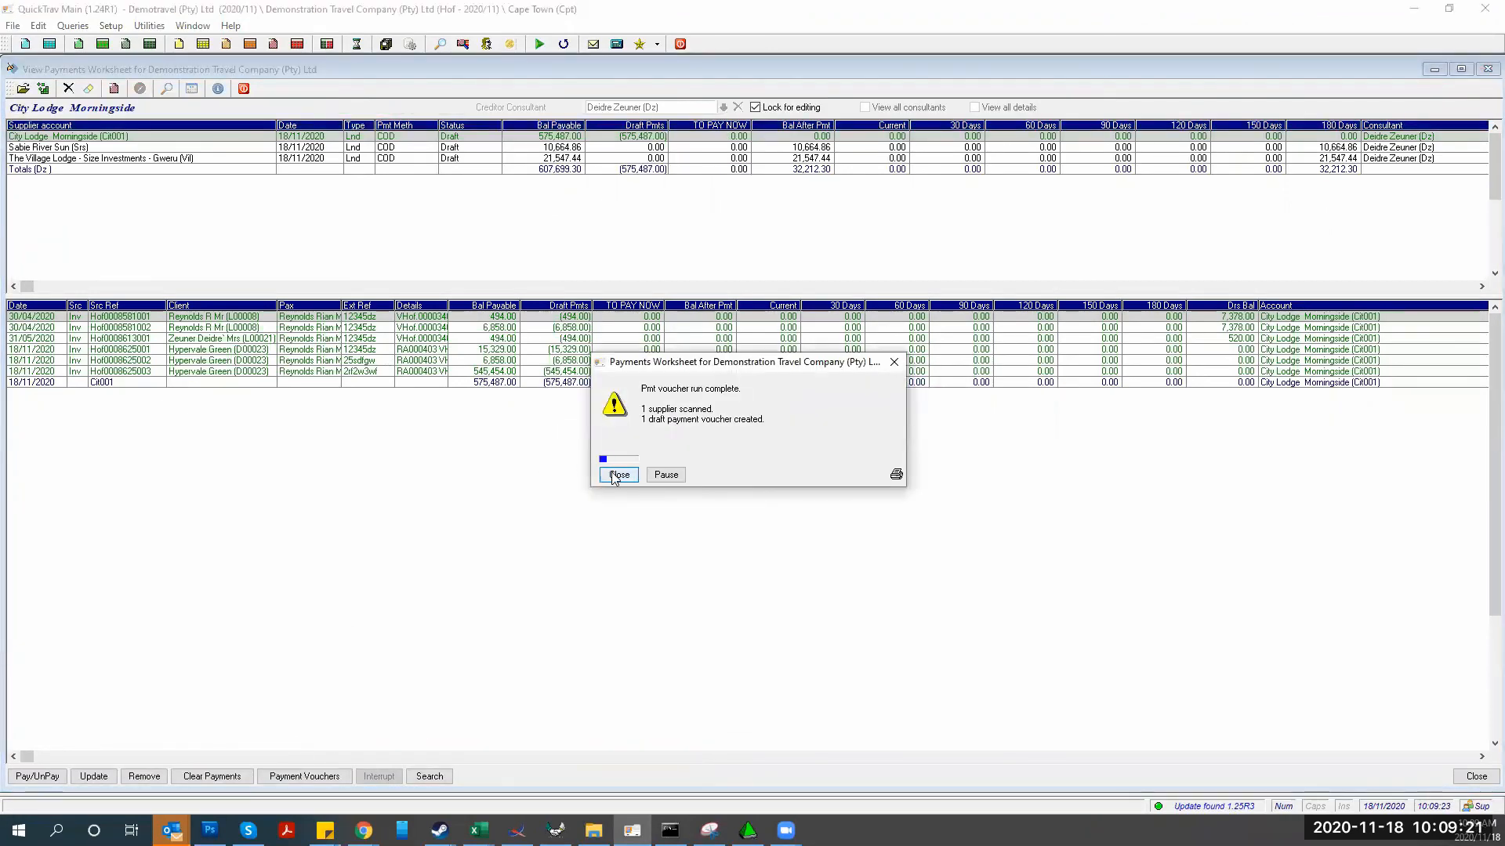
{"action": "left_click", "coordinate": [618, 475]}
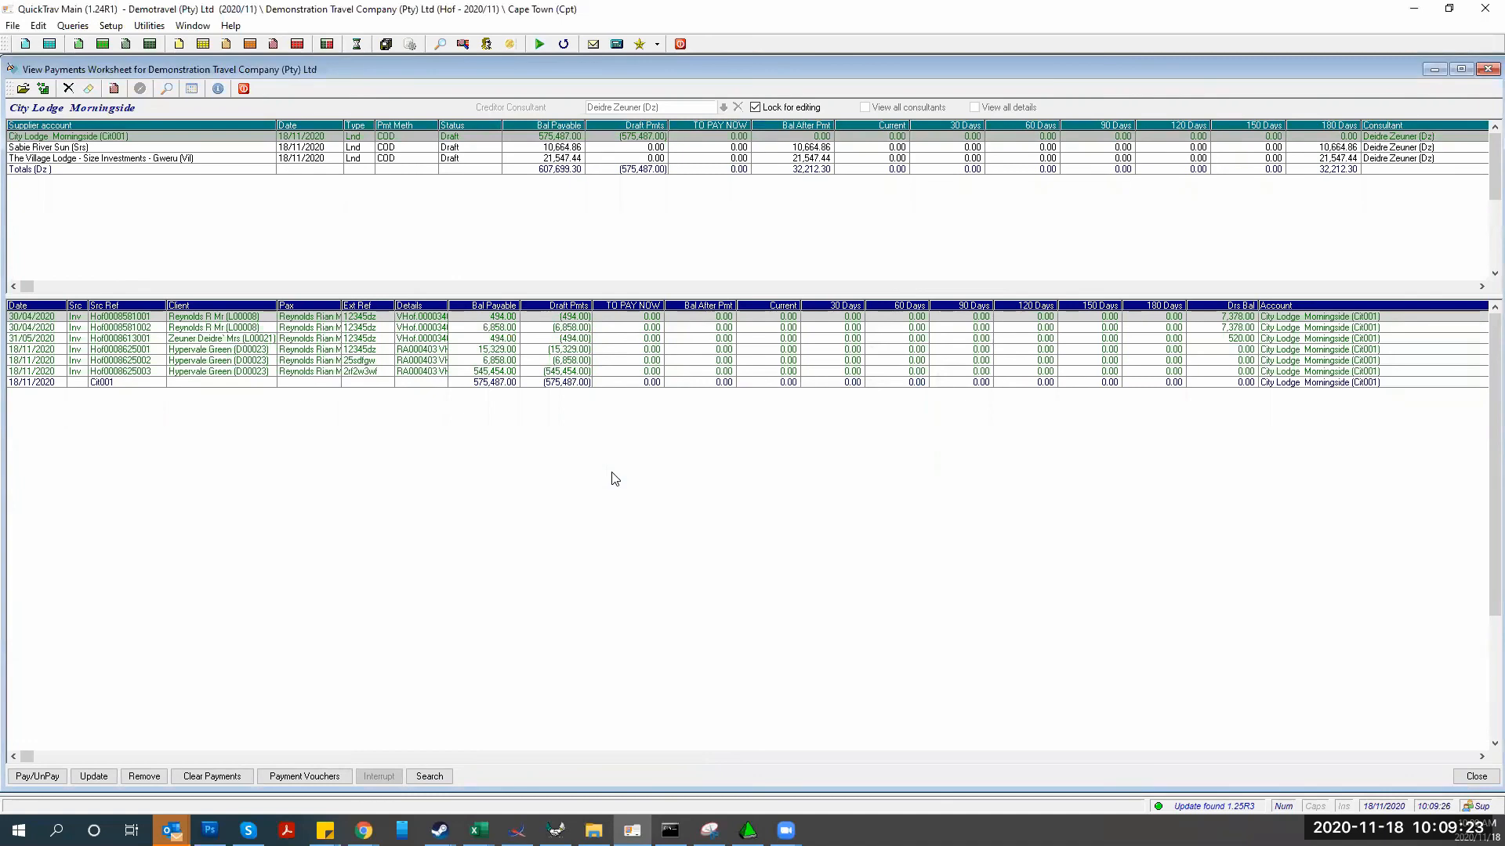
{"action": "left_click", "coordinate": [296, 46]}
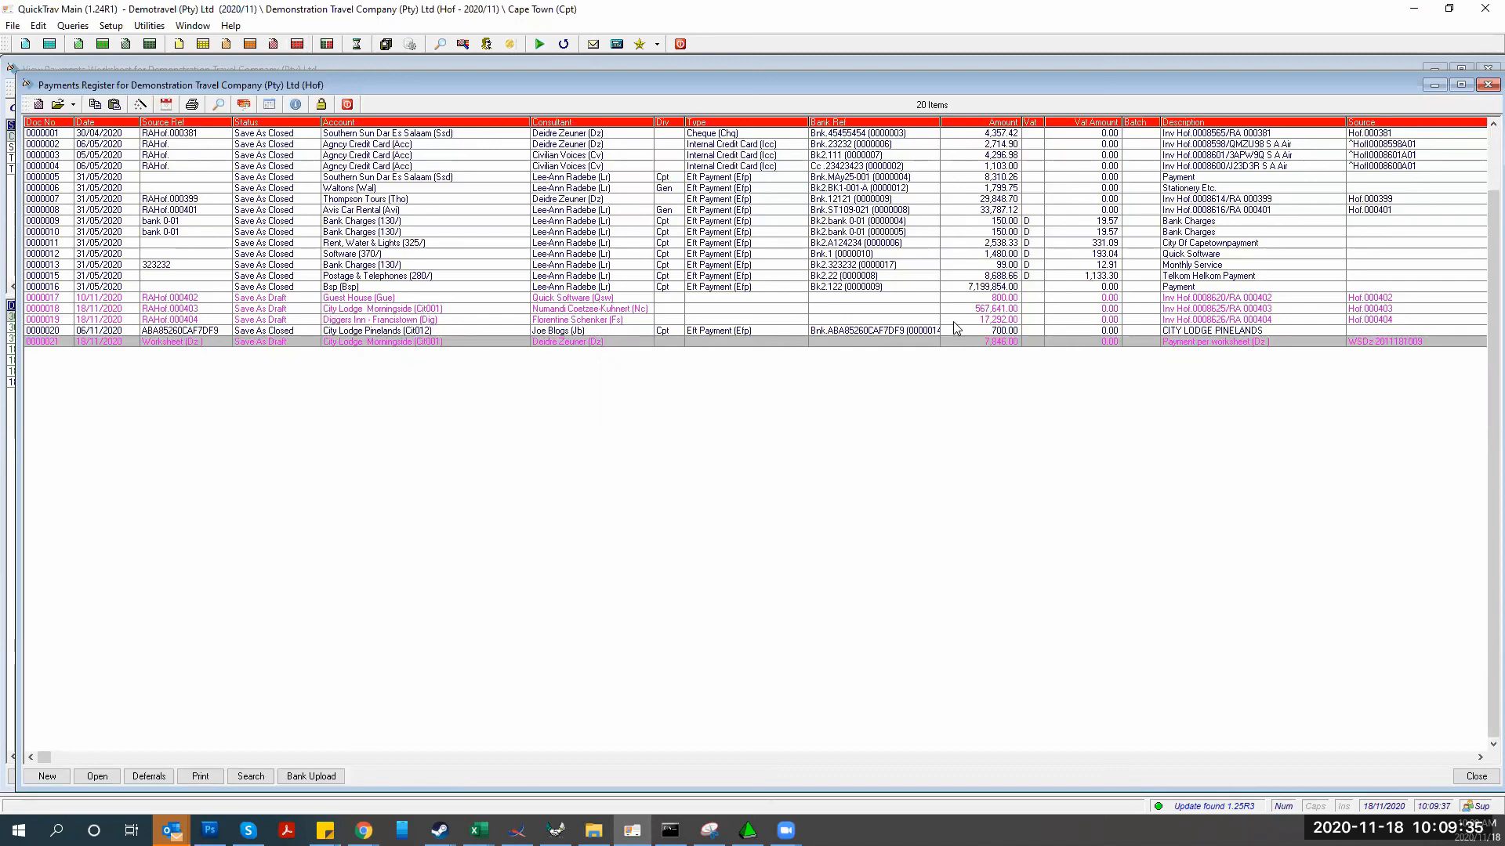
Open the City Lodge Morningside voucher 0000021 and try Save as Closed, which flags missing fields
{"action": "double_click", "coordinate": [945, 339]}
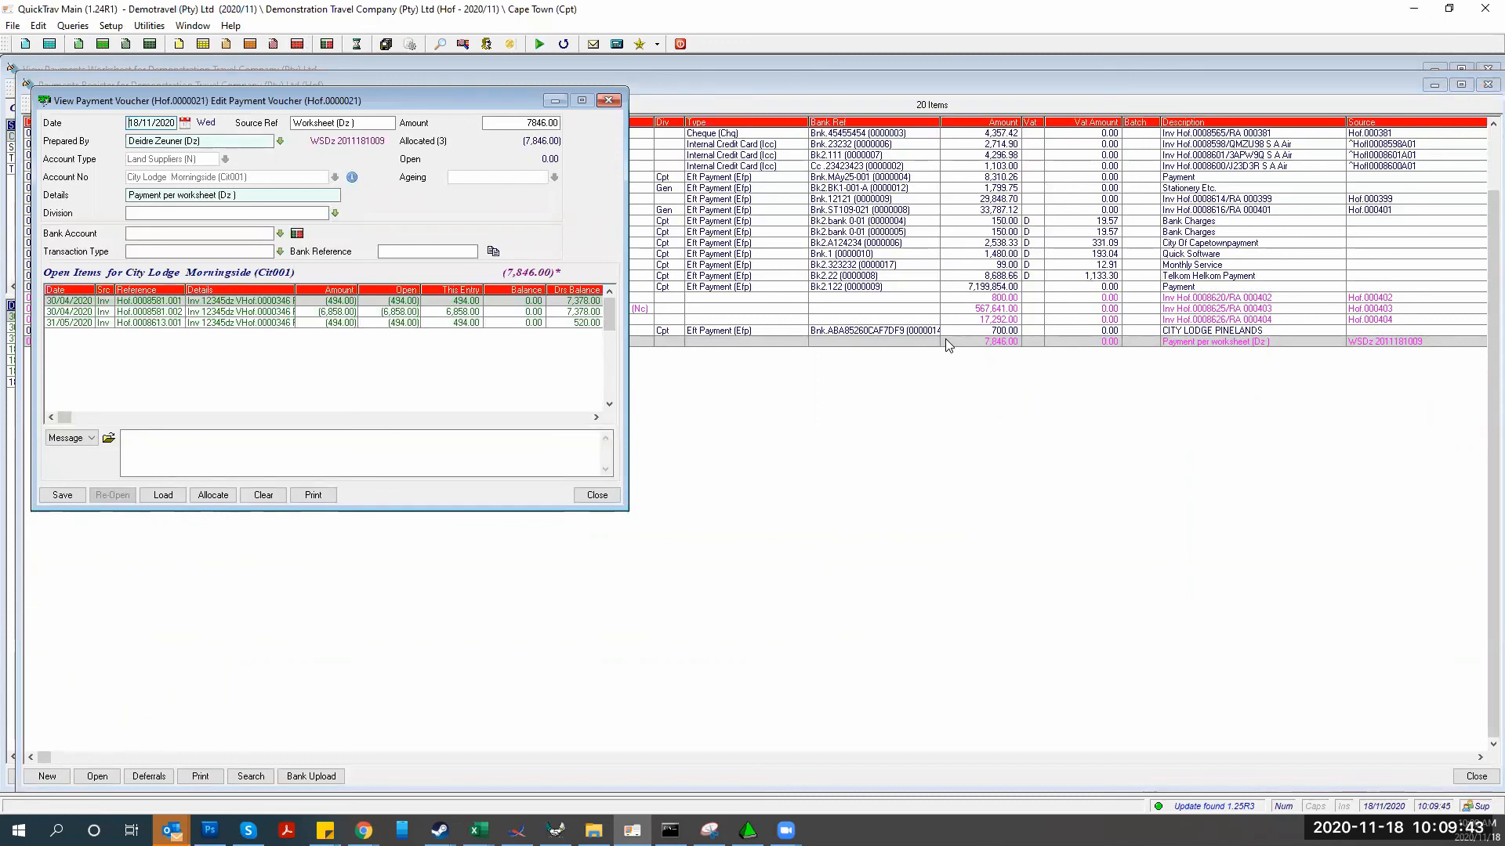
{"action": "left_click", "coordinate": [58, 506]}
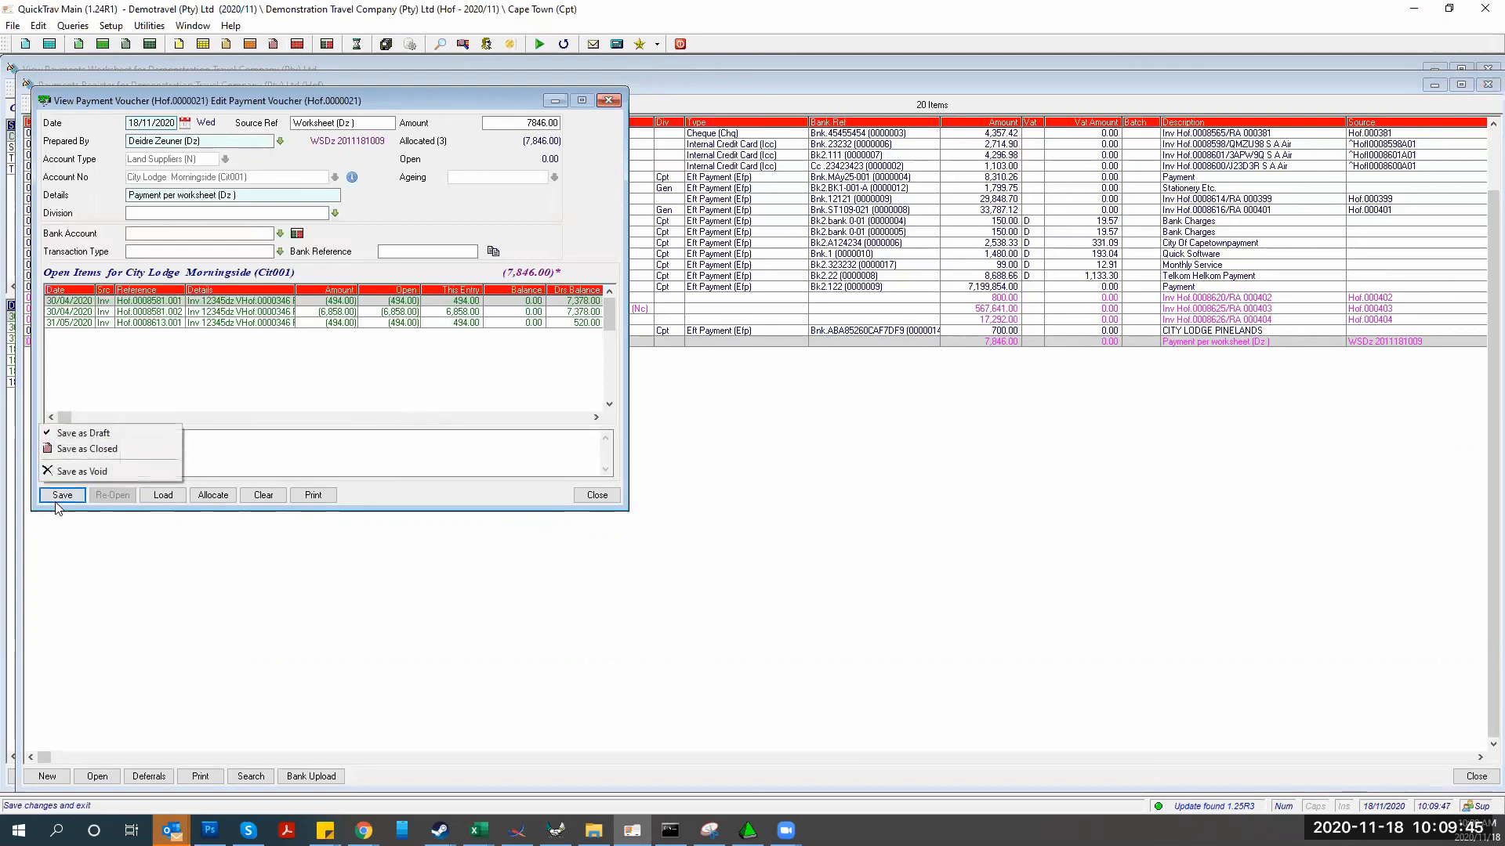
{"action": "left_click", "coordinate": [56, 449]}
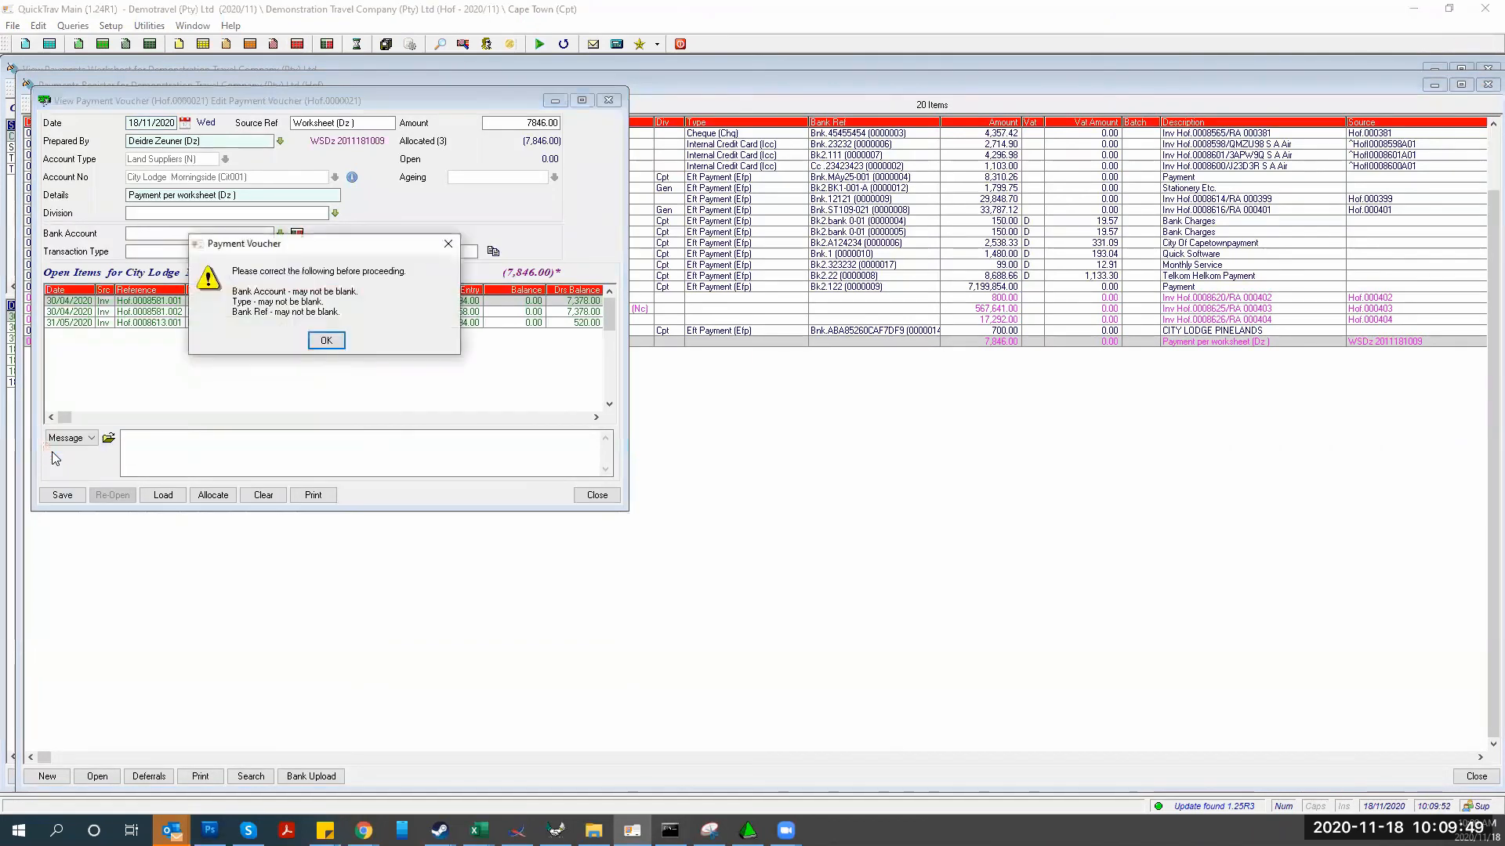
{"action": "left_click", "coordinate": [325, 341]}
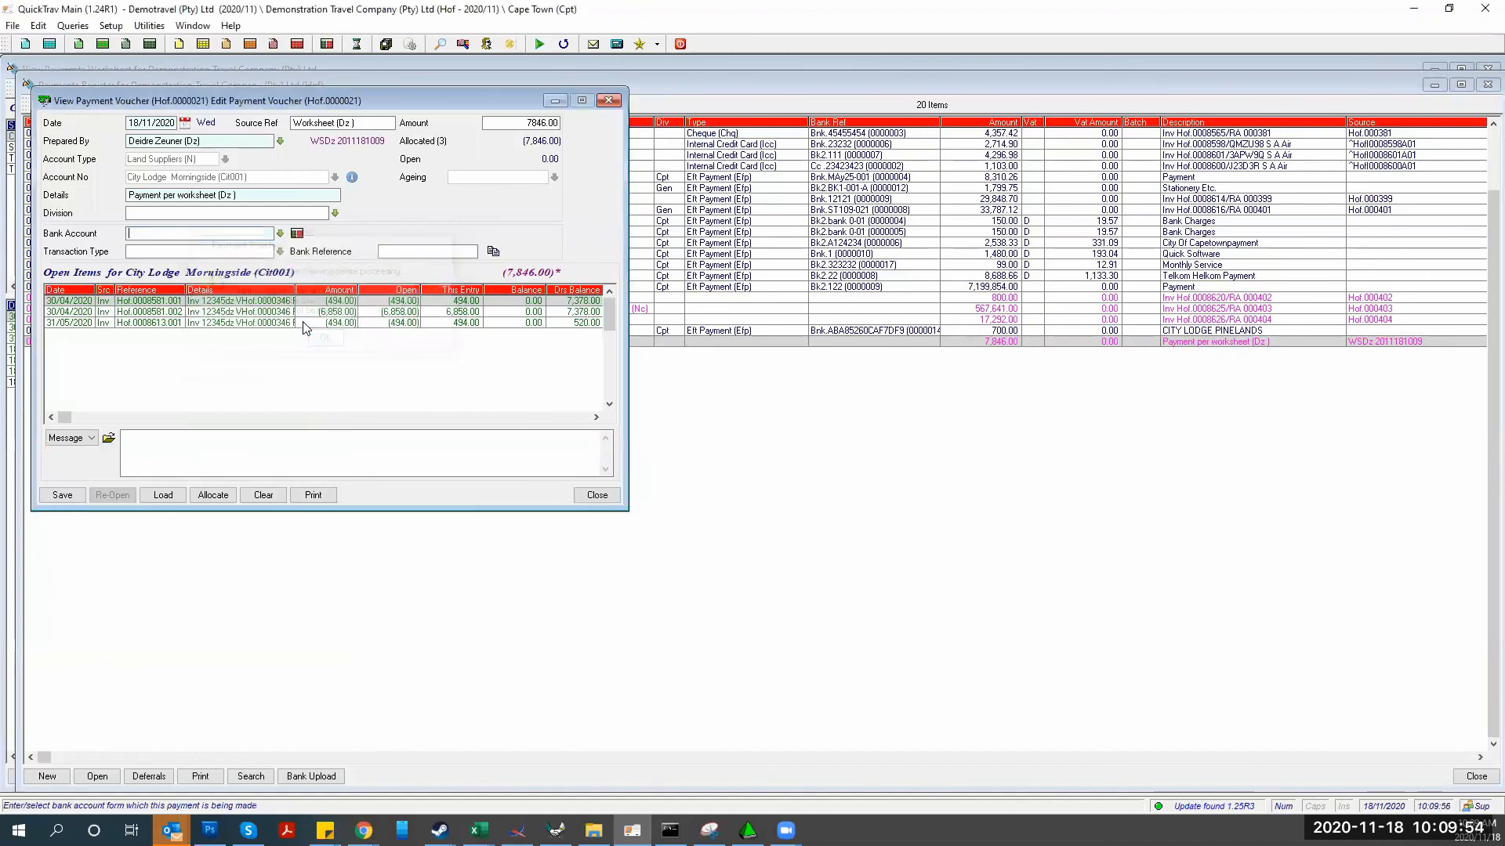
Set Bank Account to Full Winmain Bank Account, Transaction Type to Eft Payment, bank reference 123123
{"action": "left_click", "coordinate": [280, 233]}
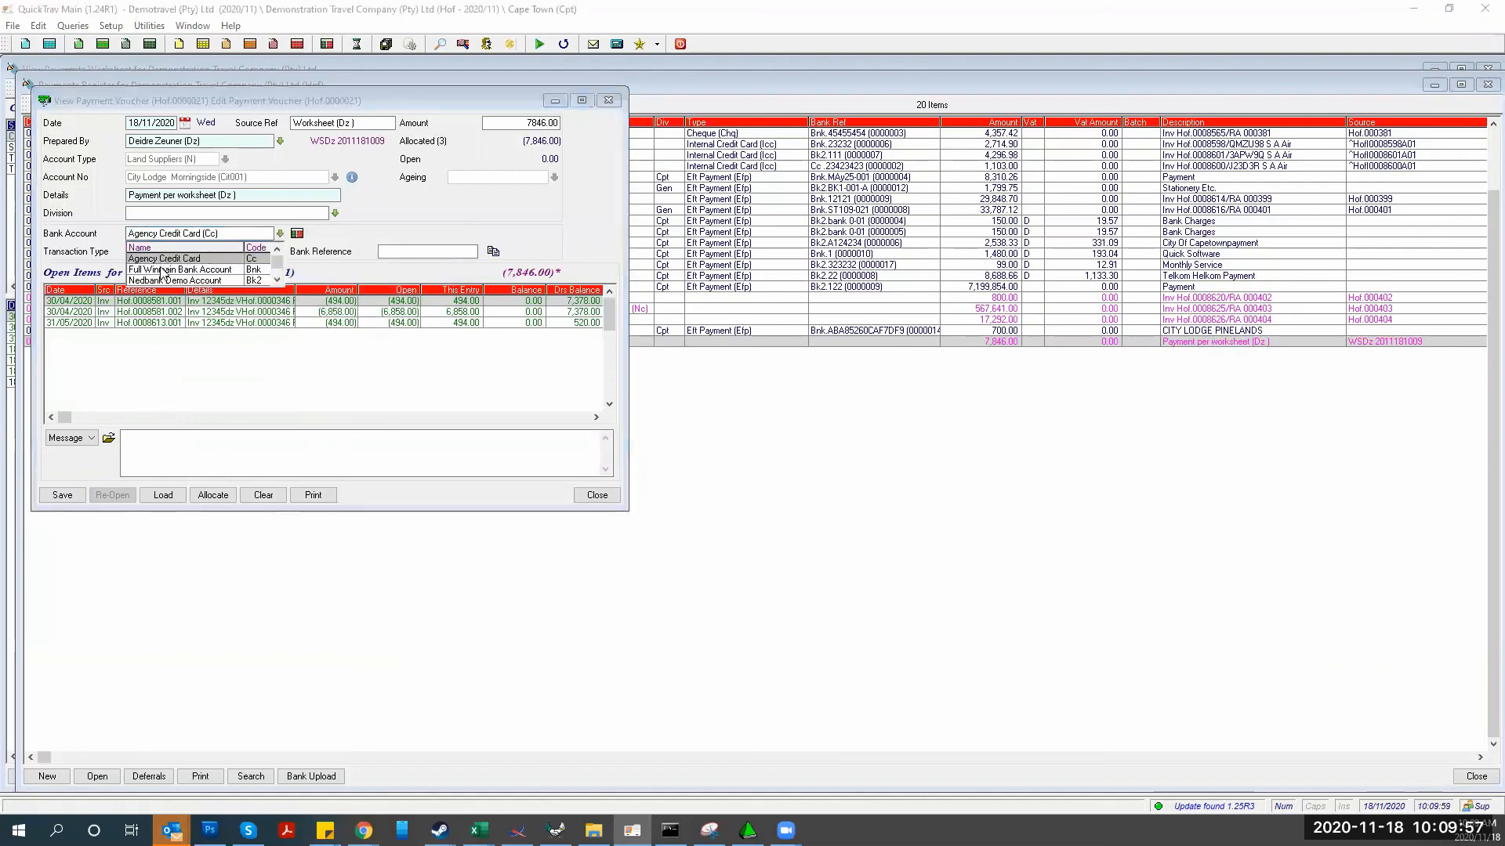
{"action": "left_click", "coordinate": [162, 271]}
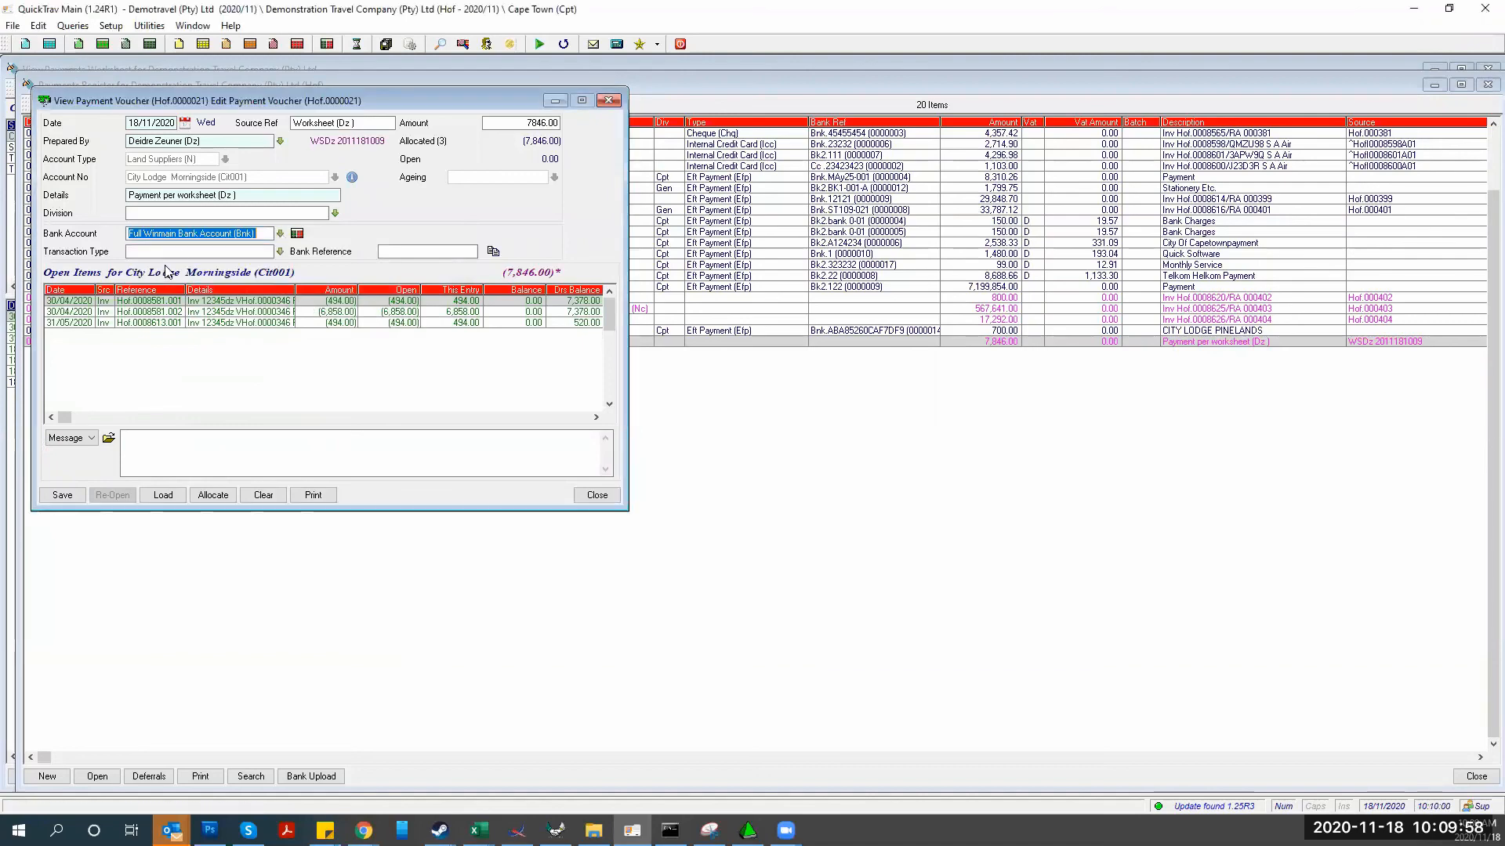
{"action": "left_click", "coordinate": [280, 251]}
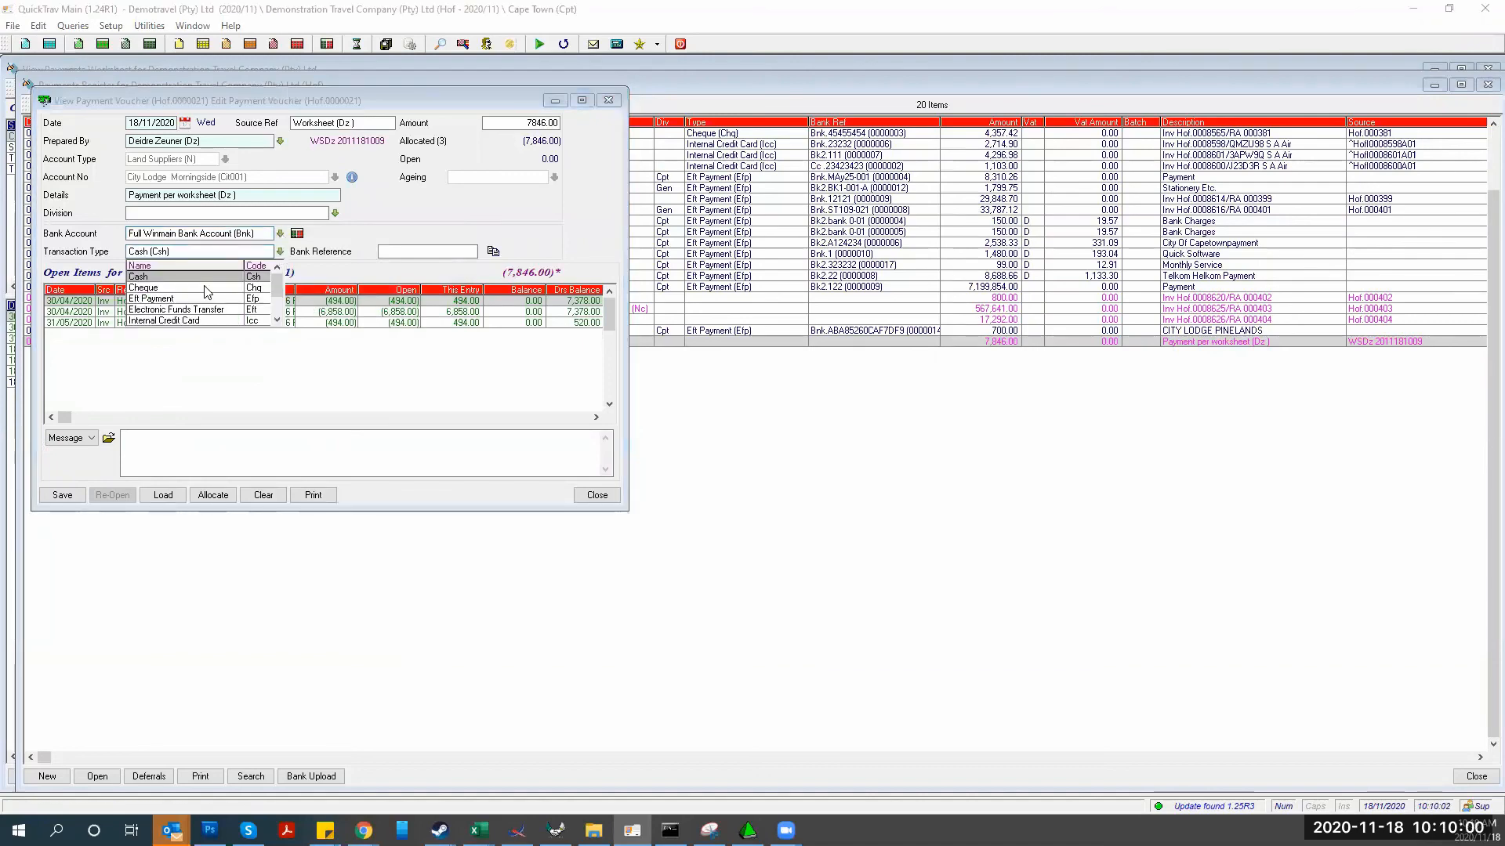
{"action": "left_click", "coordinate": [162, 299]}
{"action": "left_click", "coordinate": [392, 252]}
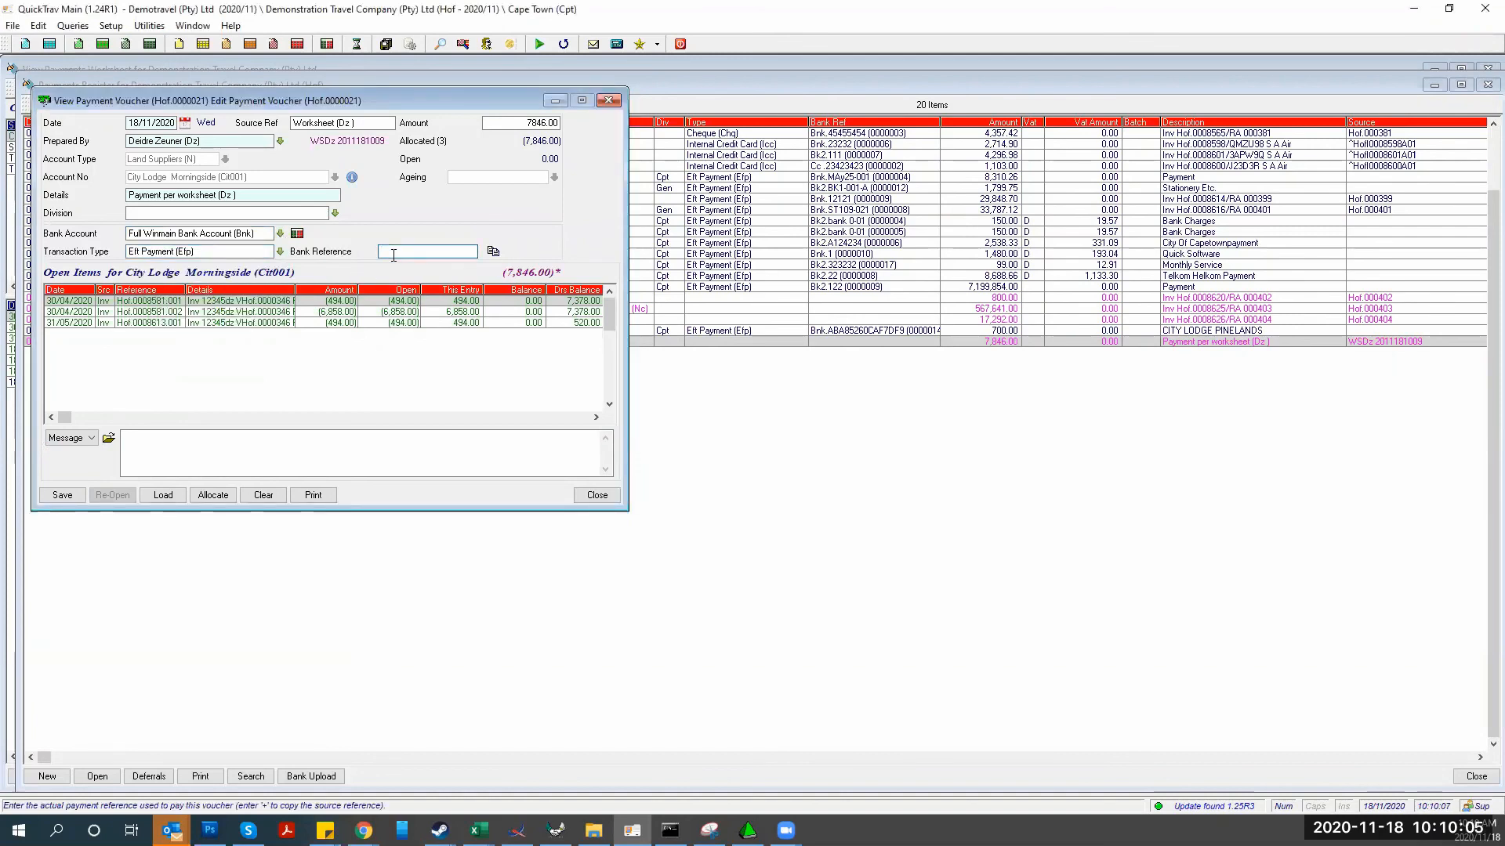
{"action": "type", "text": "123123"}
Save the voucher as Closed, accept the allocation warning, and close the blank new voucher
{"action": "left_click", "coordinate": [70, 495]}
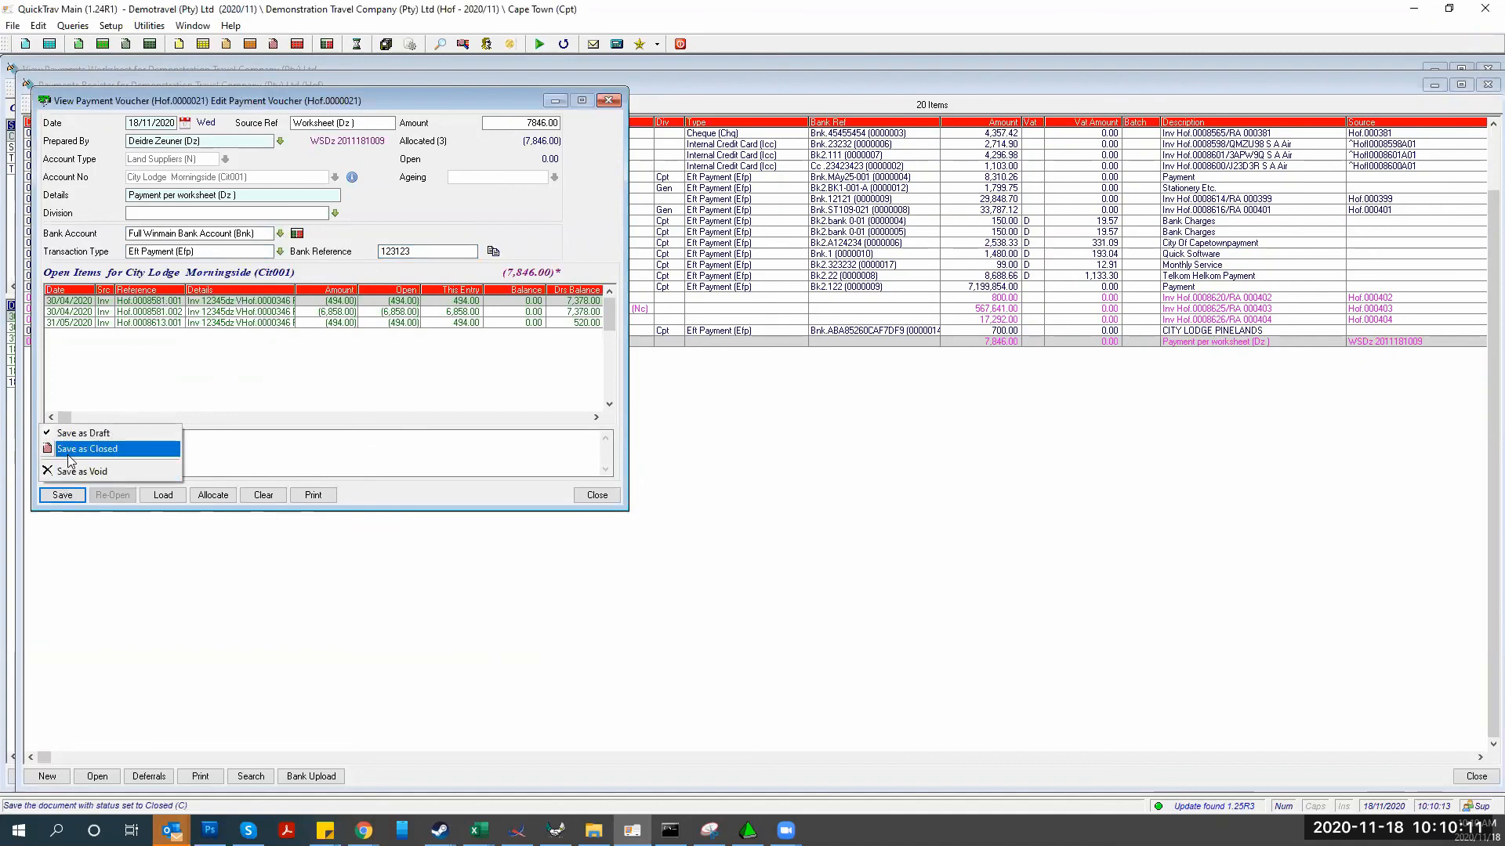
{"action": "left_click", "coordinate": [70, 458]}
{"action": "left_click", "coordinate": [99, 336]}
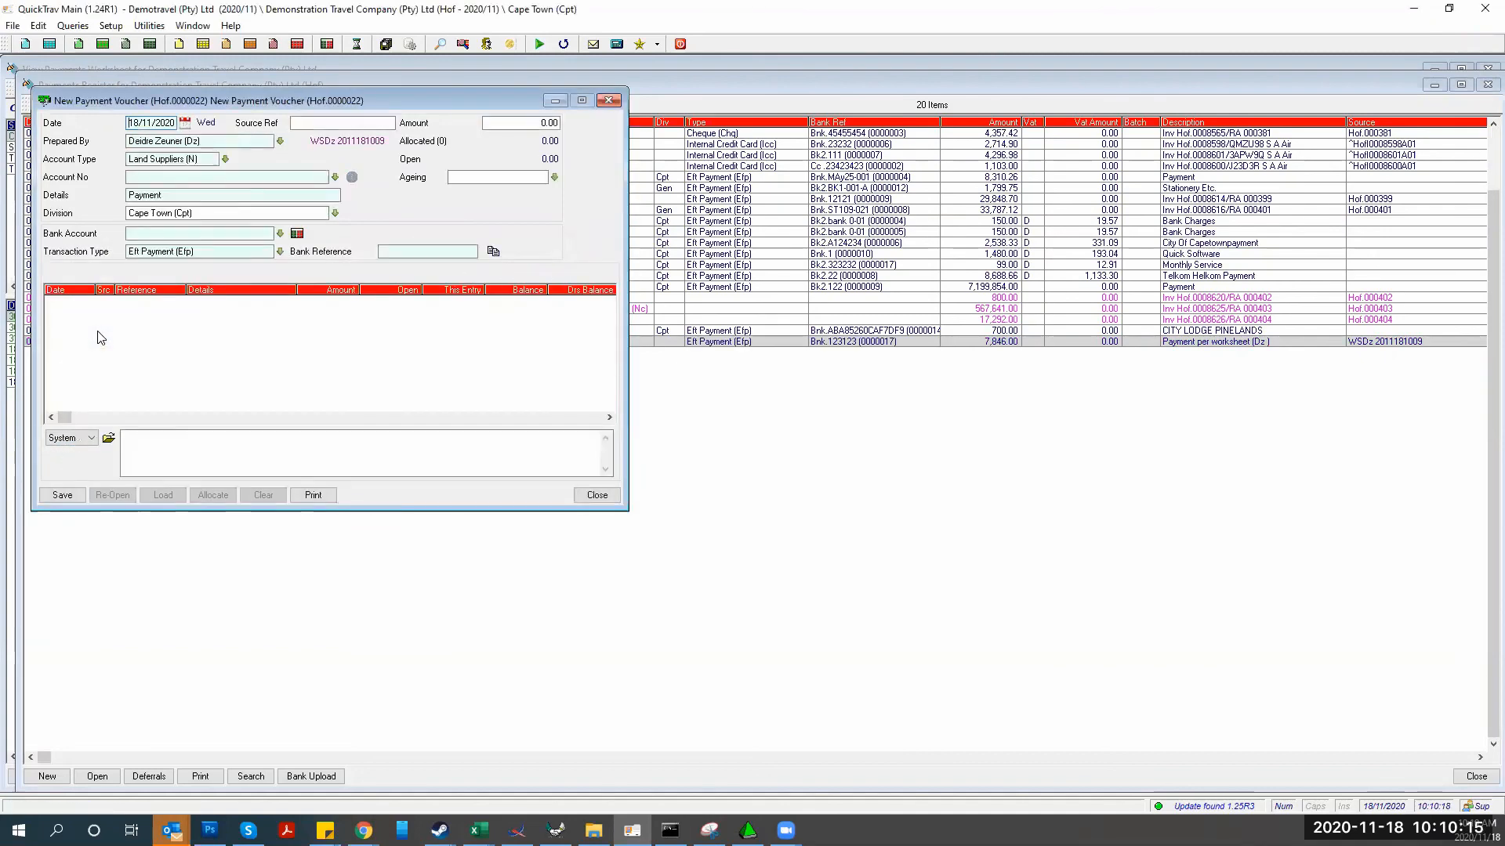
{"action": "left_click", "coordinate": [608, 100]}
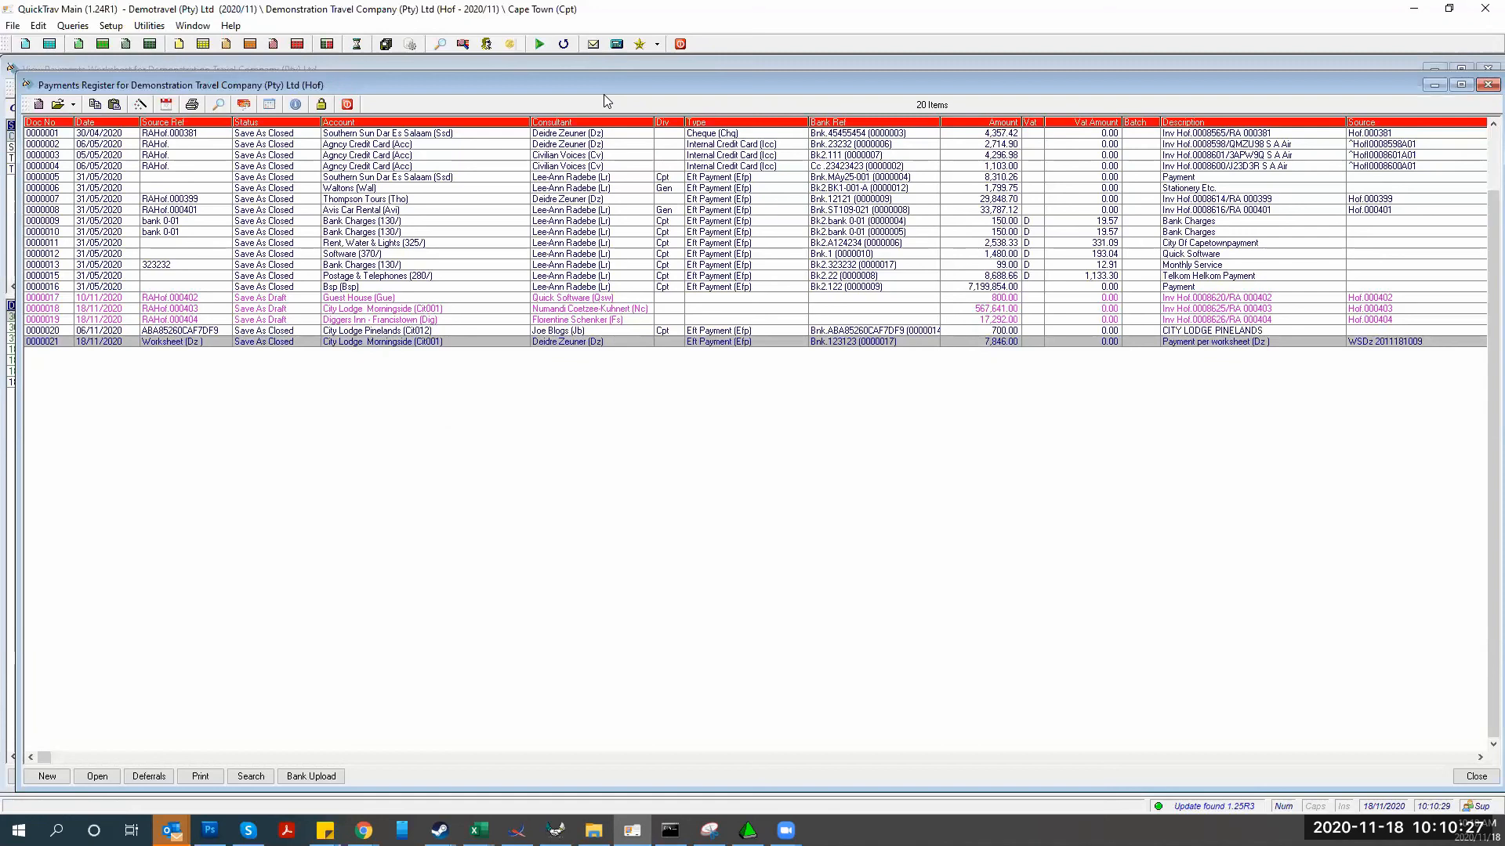
Close the payments register and worksheet, then start a new batch under Utilities > Bank Payment Batches
{"action": "left_click", "coordinate": [347, 105]}
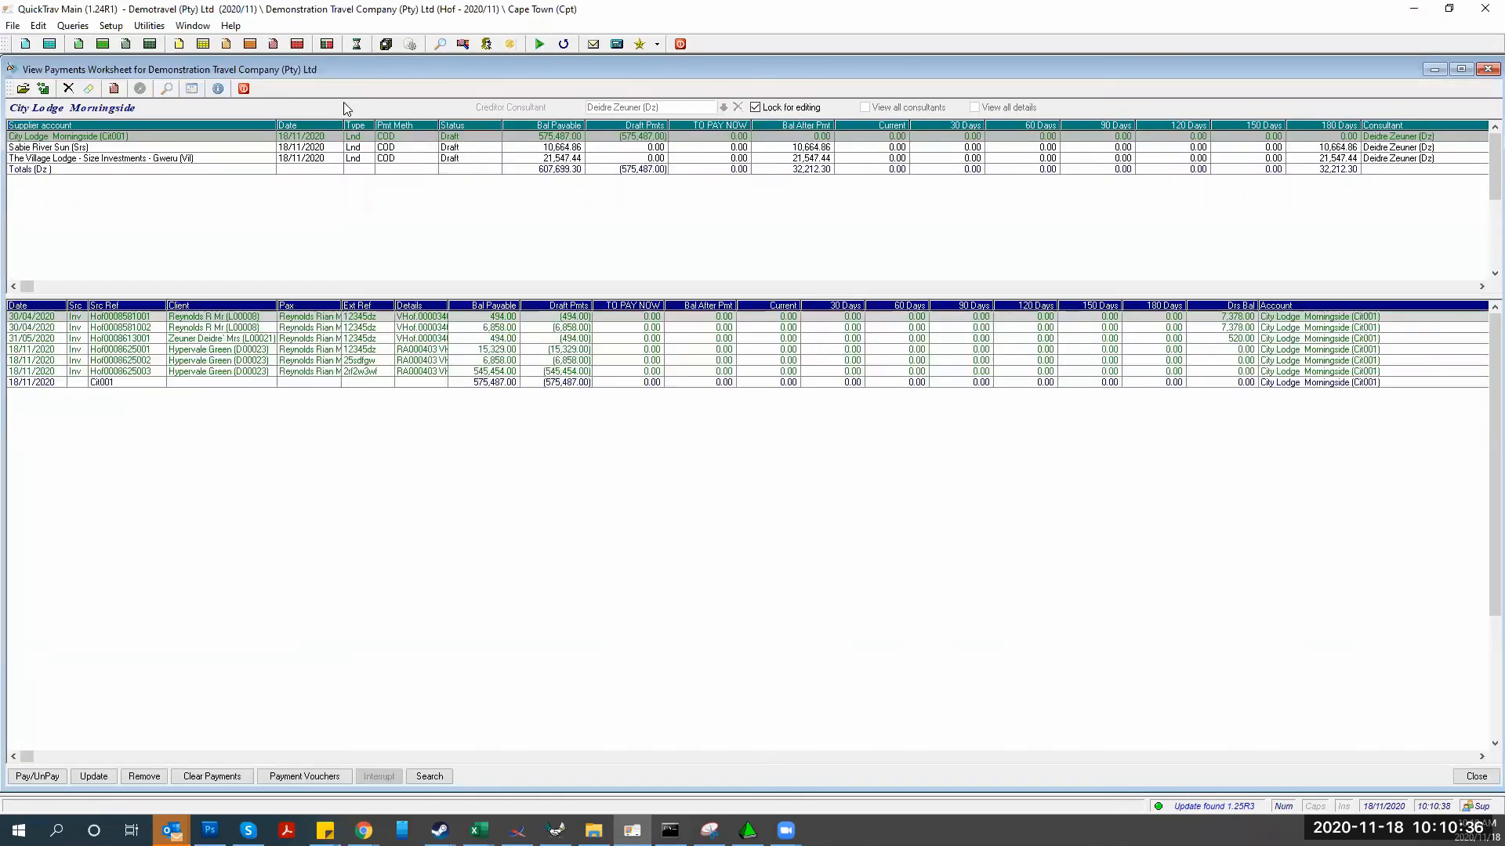
{"action": "left_click", "coordinate": [244, 88]}
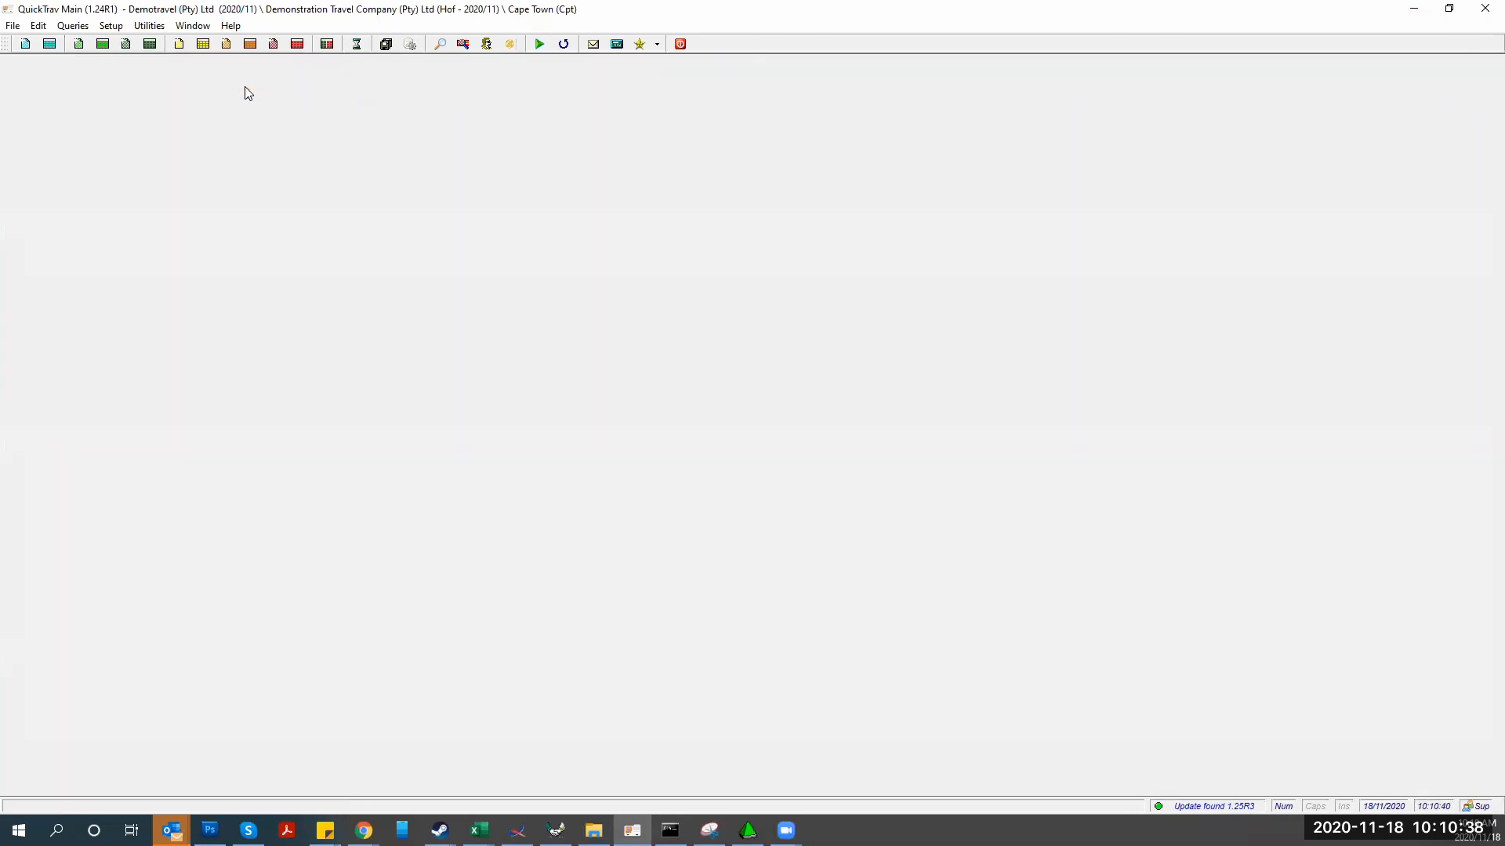
{"action": "left_click", "coordinate": [149, 25]}
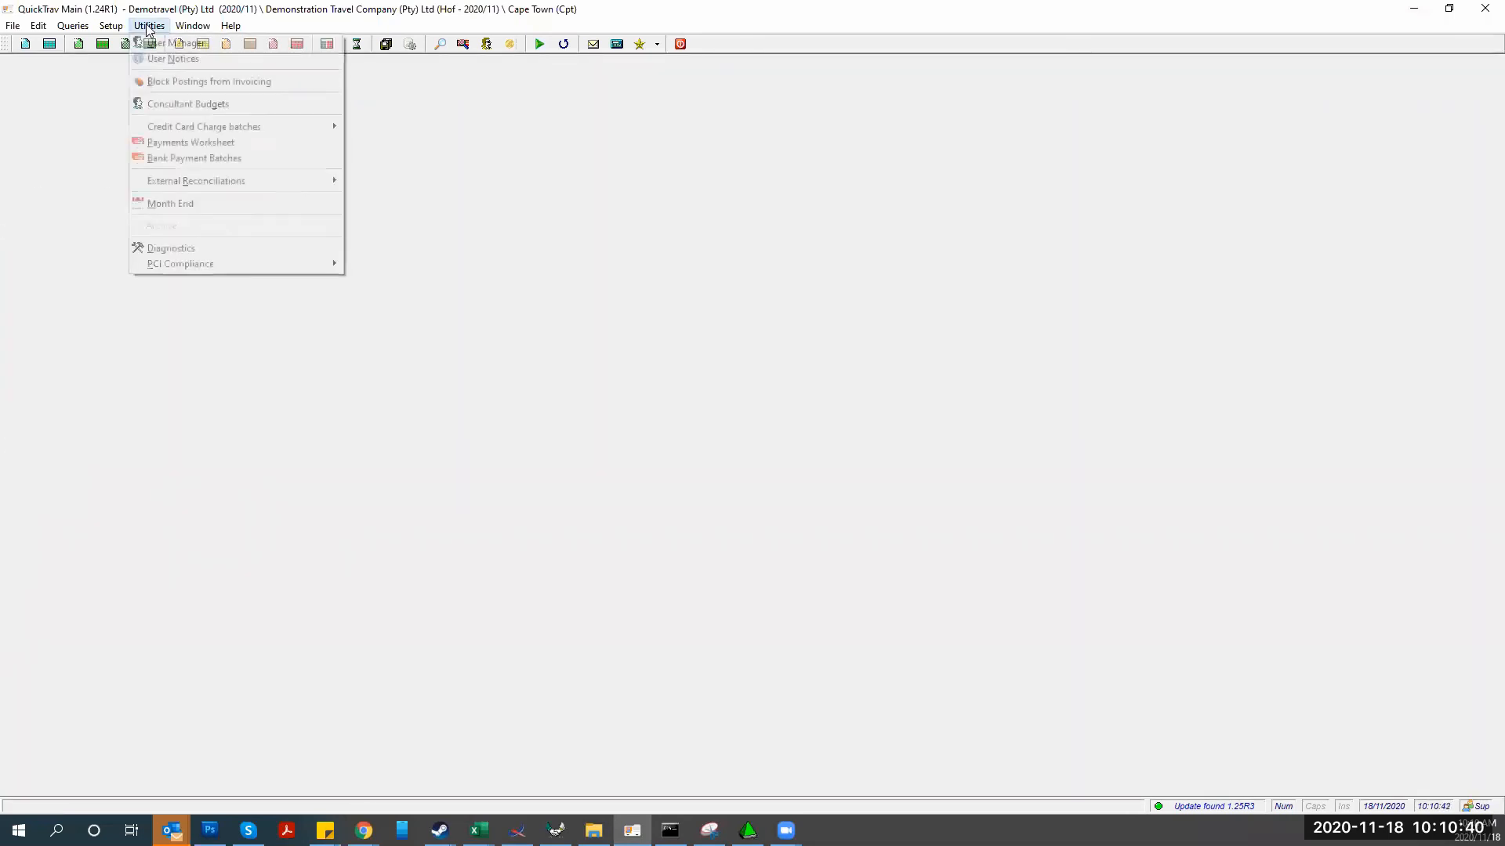
{"action": "left_click", "coordinate": [176, 160]}
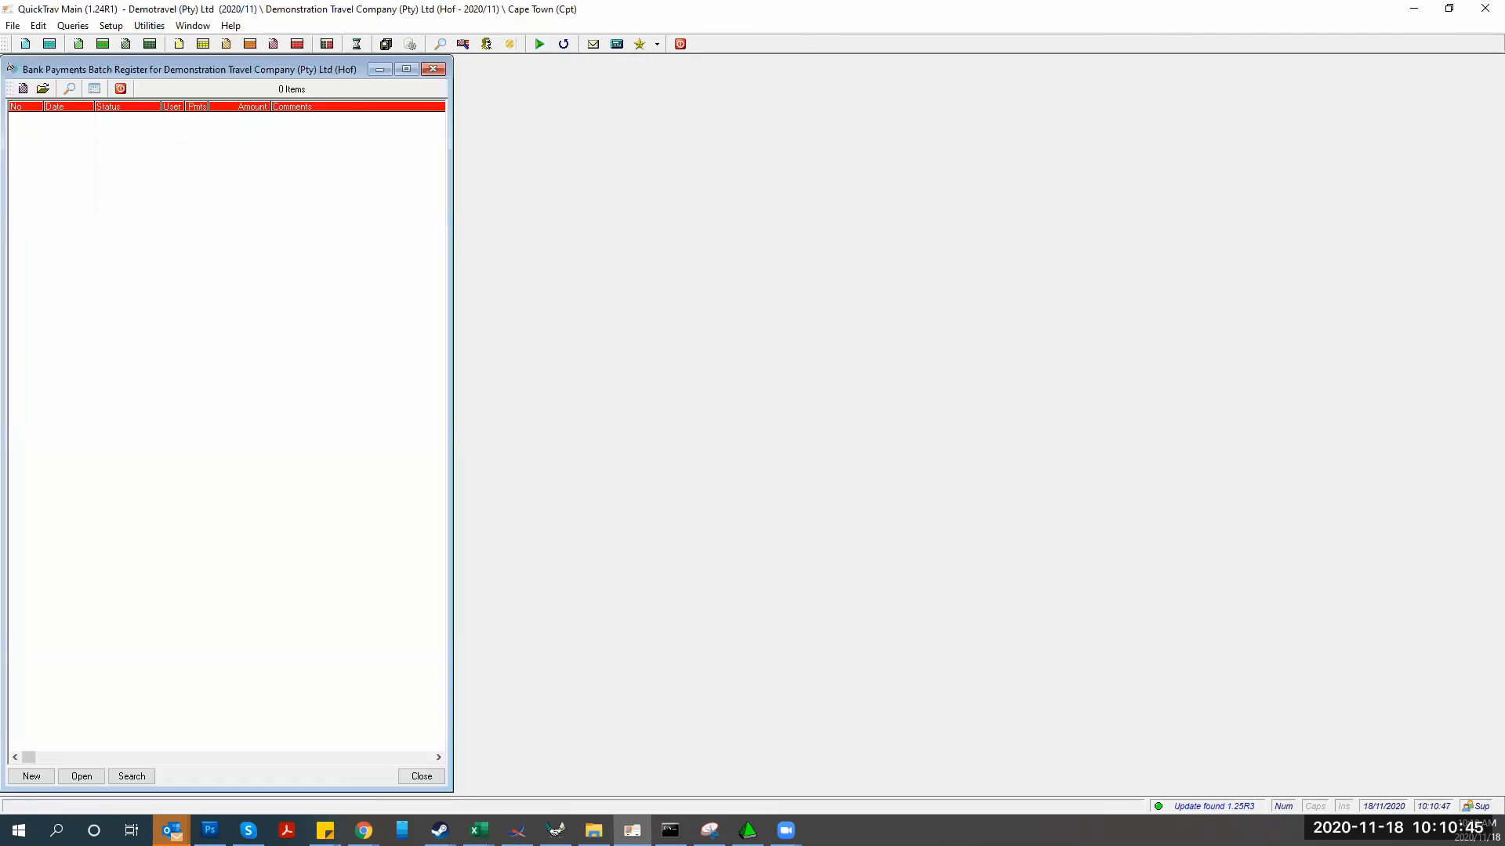
{"action": "left_click", "coordinate": [31, 776]}
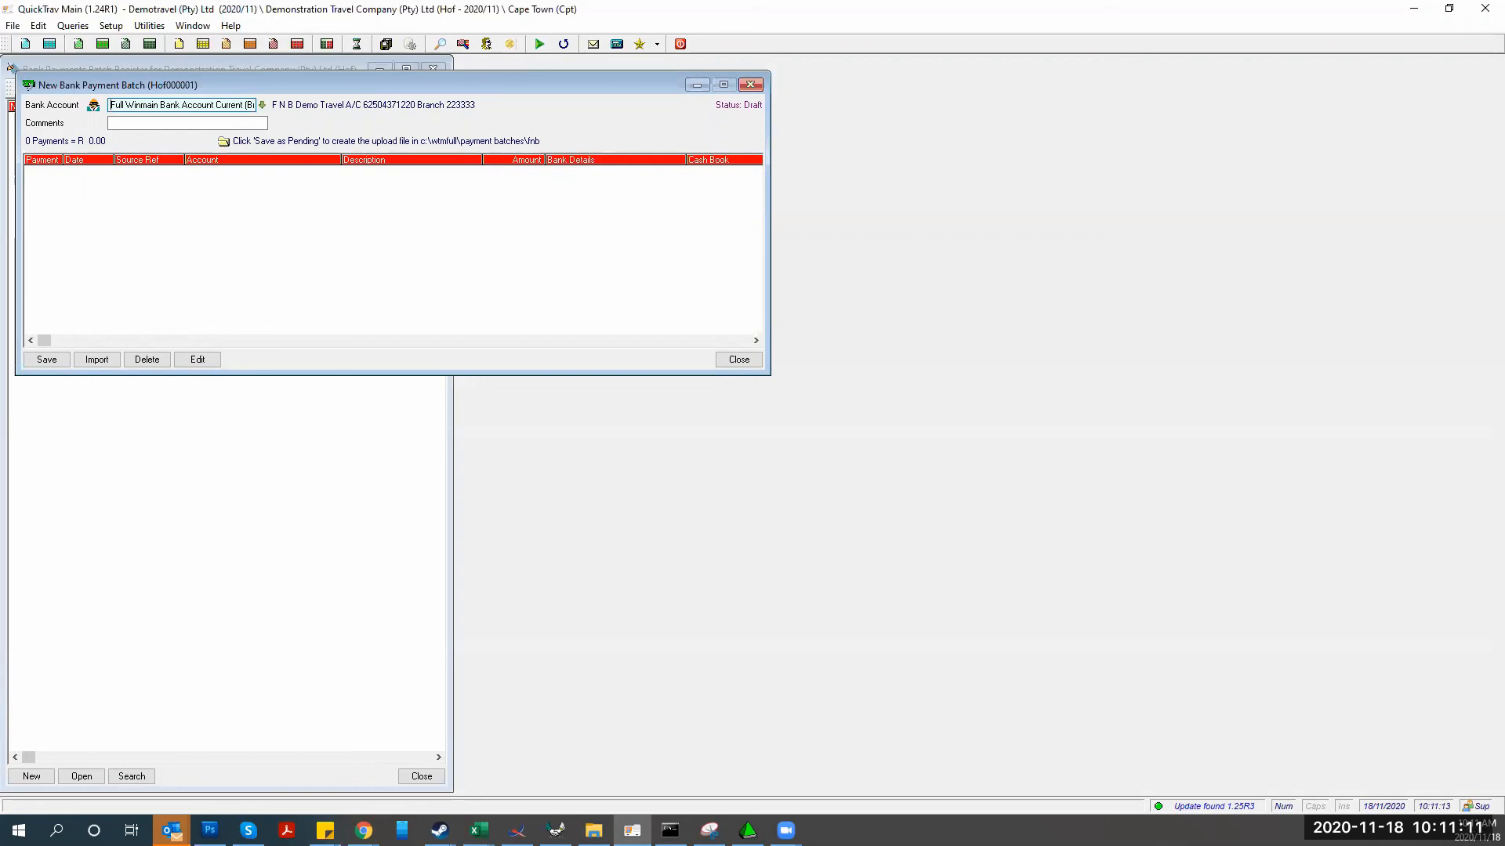
Close the unsaved new batch and the empty register, then bring up Utilities > External Reconciliations
{"action": "key", "text": "alt+Tab"}
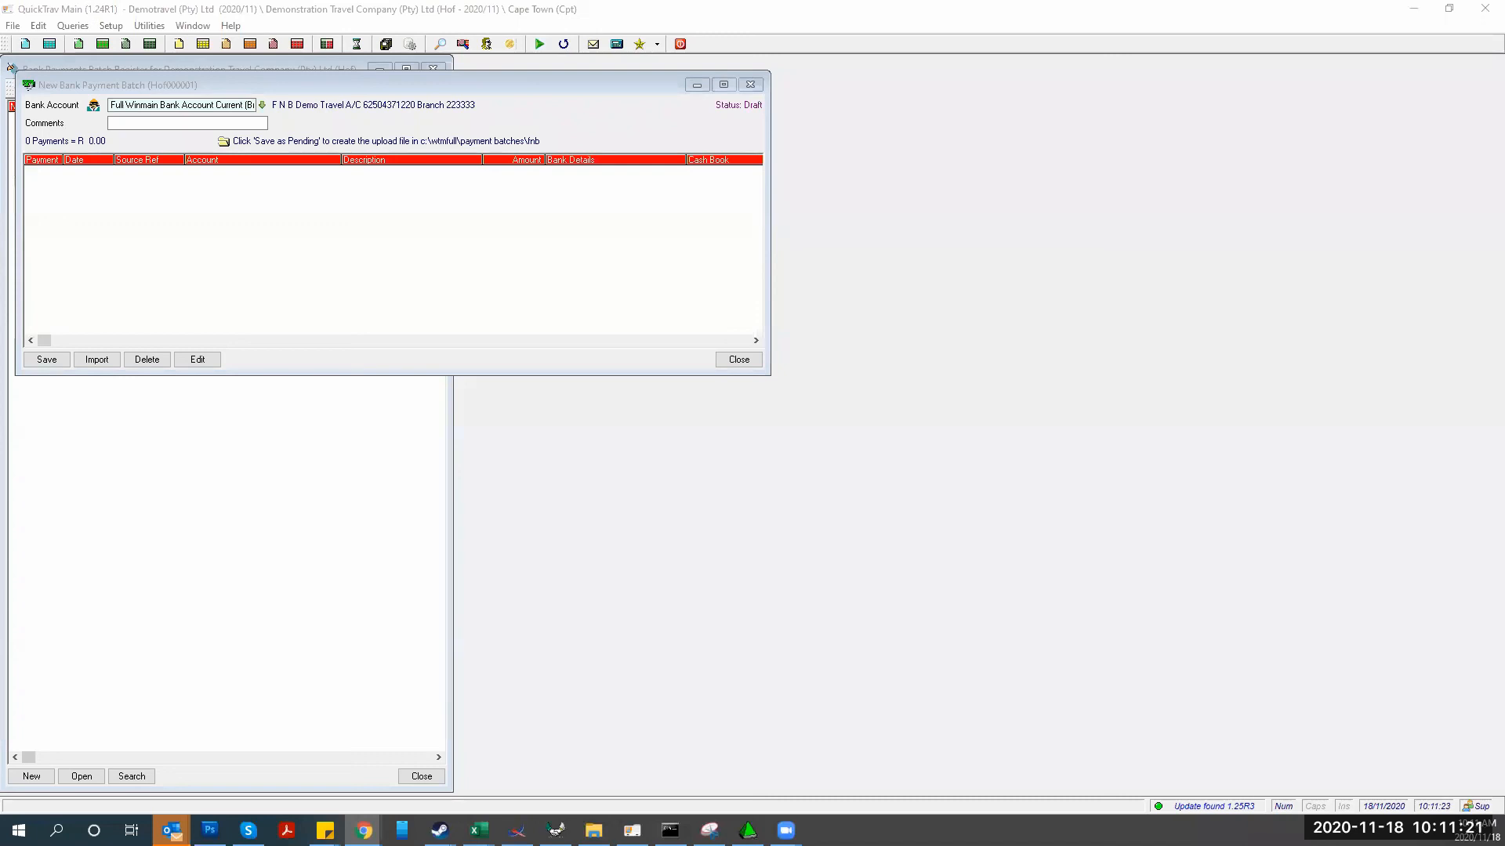
{"action": "key", "text": "Caps_Lock"}
{"action": "key", "text": "Caps_Lock"}
{"action": "left_click", "coordinate": [750, 84]}
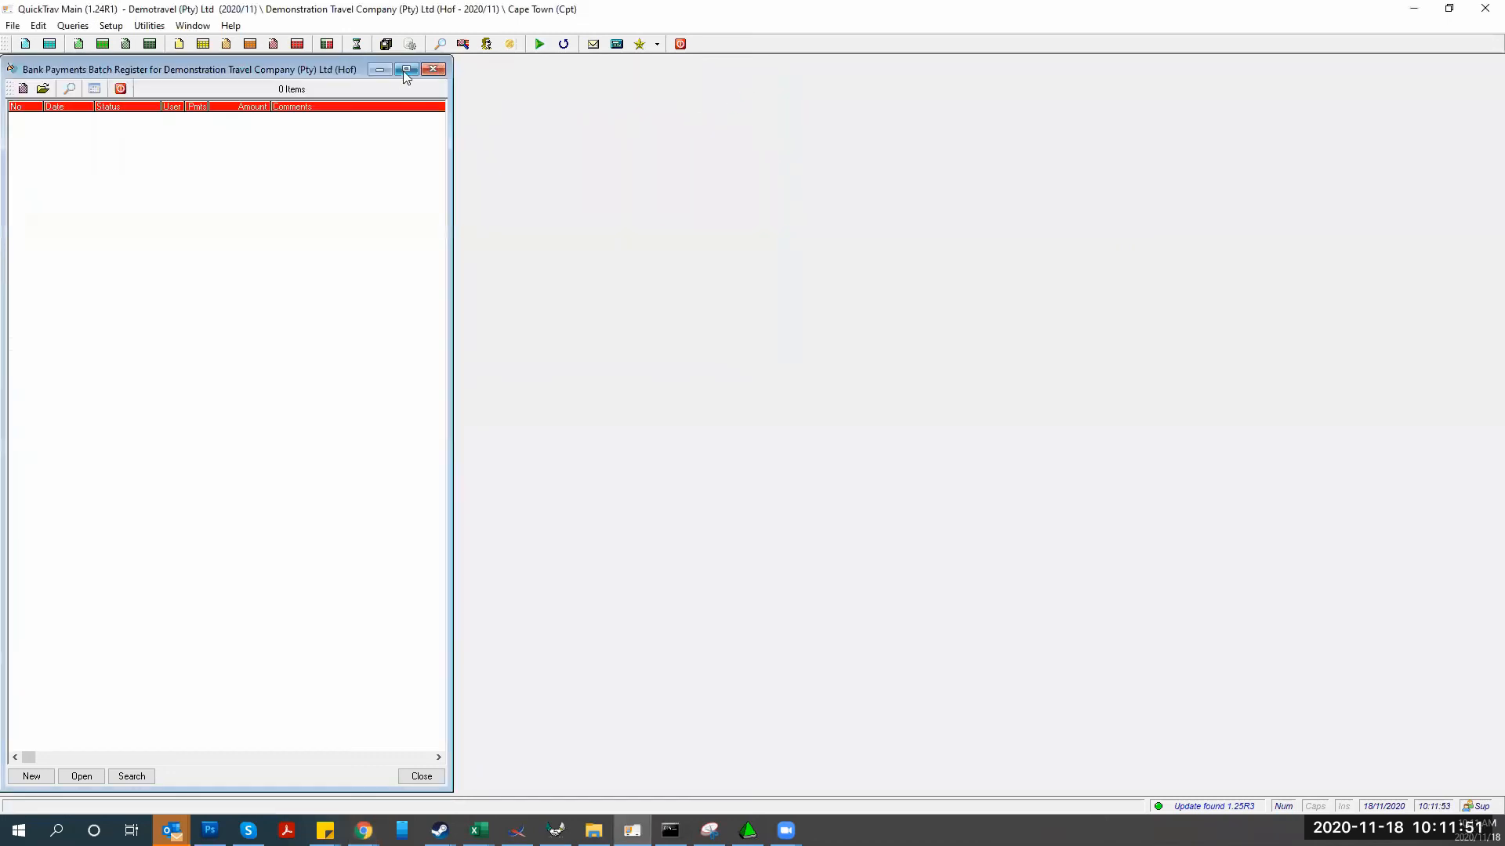
{"action": "left_click", "coordinate": [434, 70]}
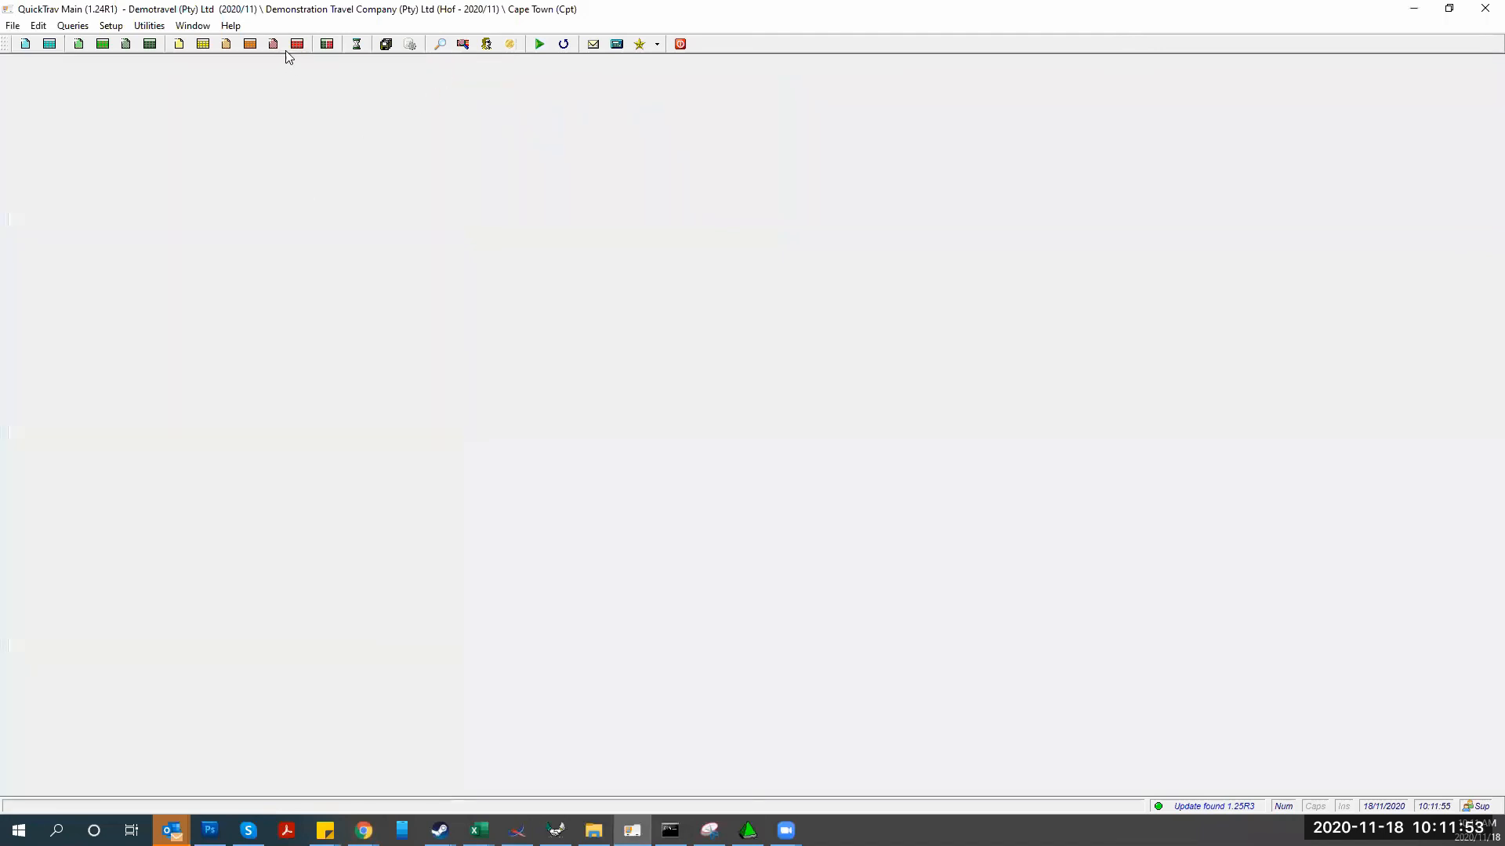
{"action": "left_click", "coordinate": [149, 25]}
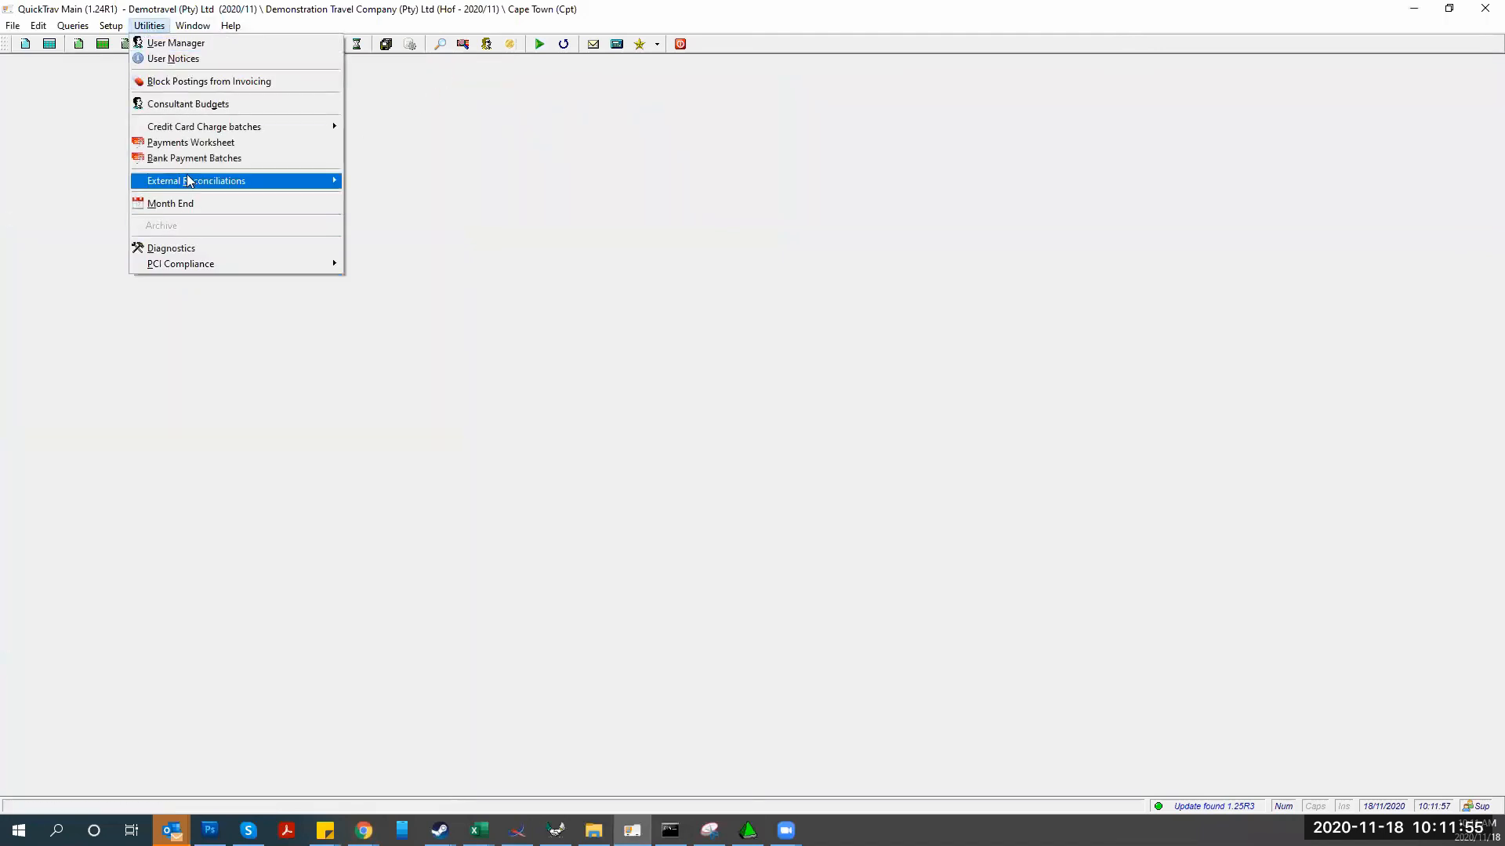
{"action": "mouse_move", "coordinate": [188, 181]}
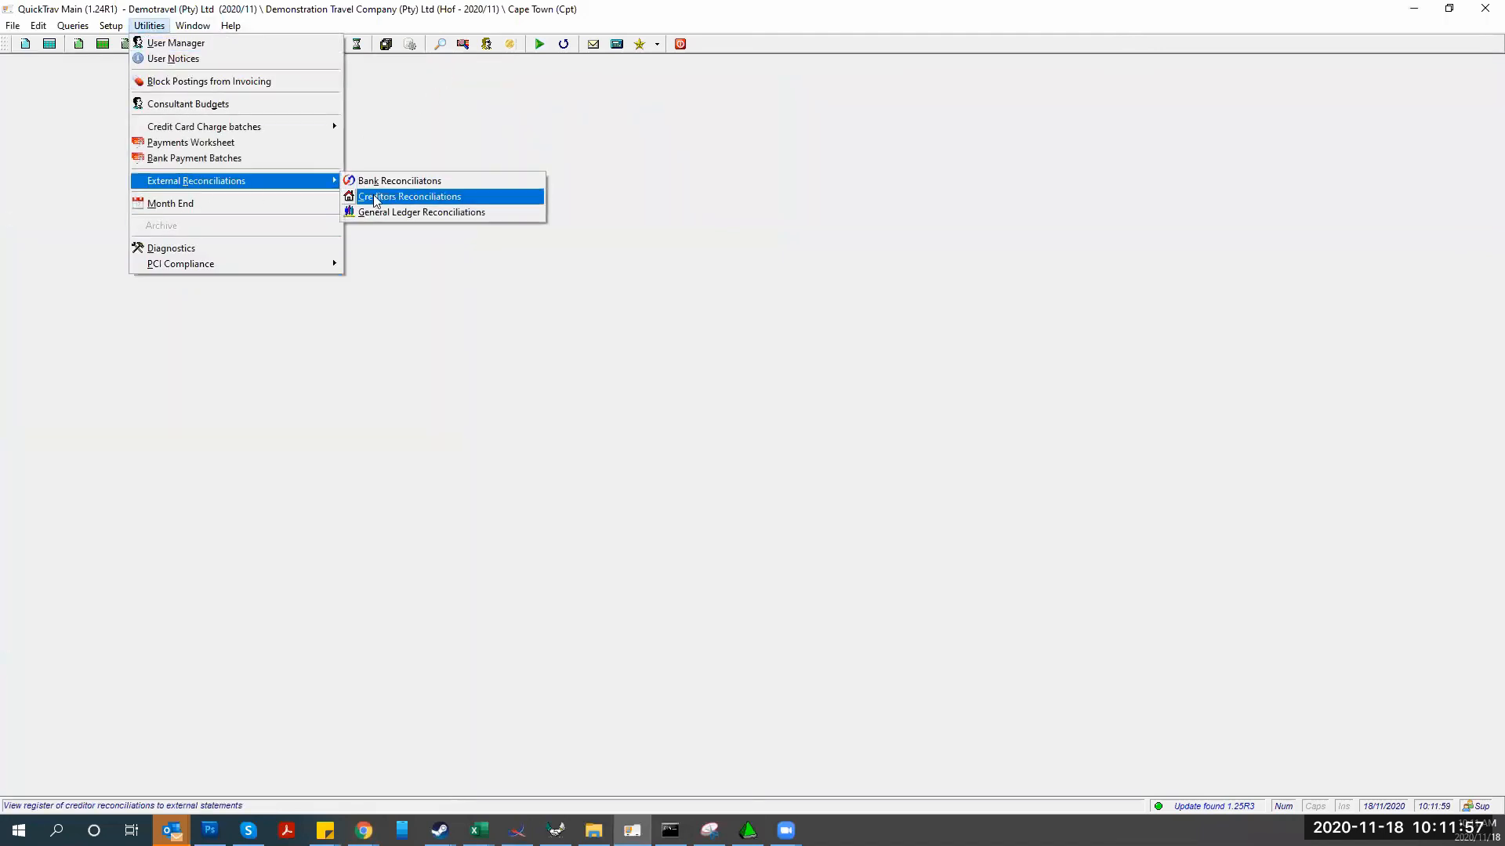
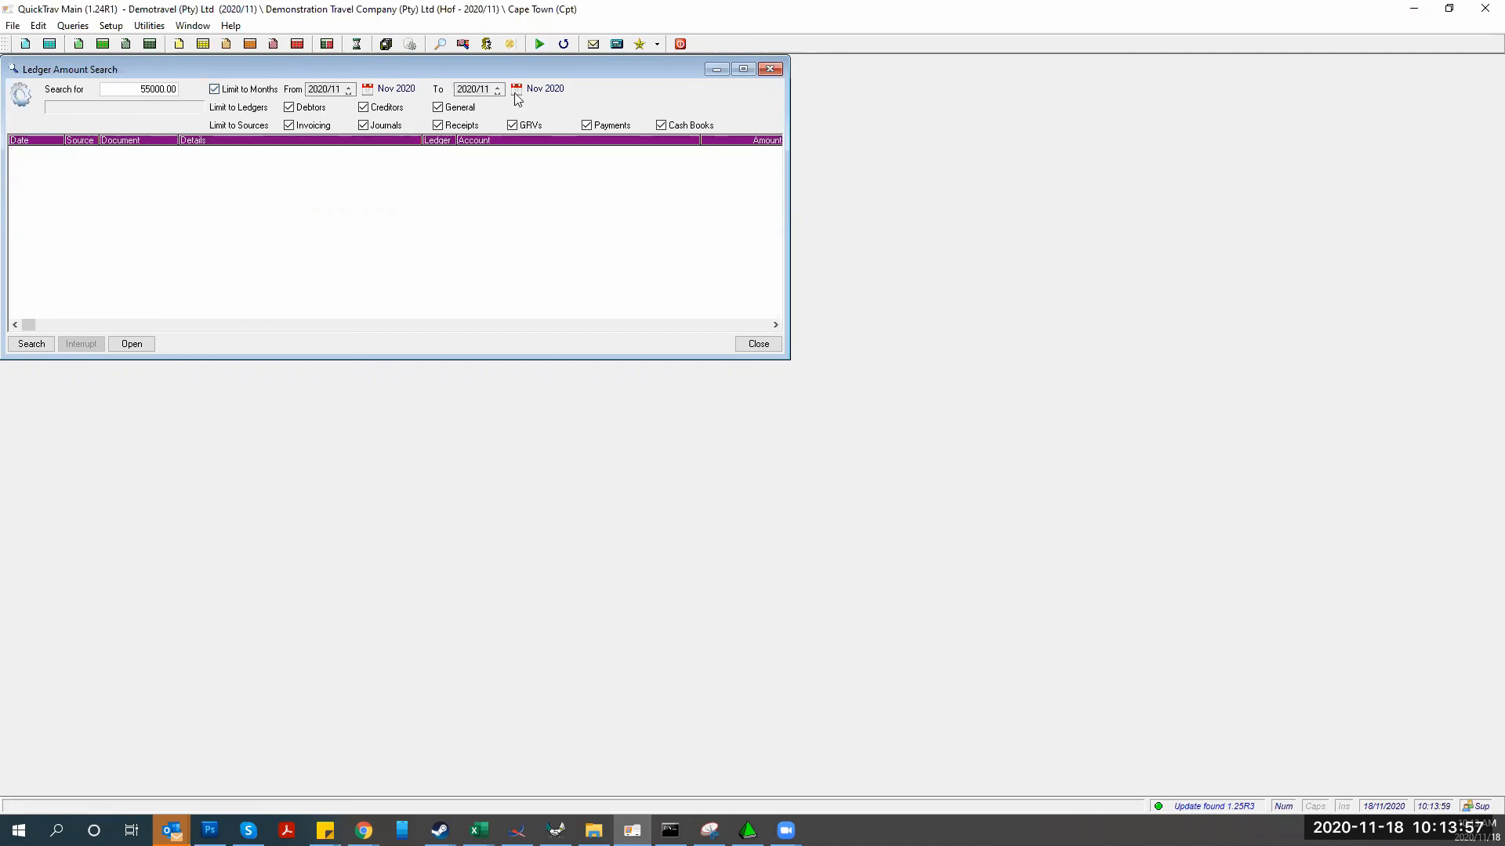
Search for 55000.00 with no month limit, restricted to debtor receipts only
{"action": "left_click", "coordinate": [215, 90]}
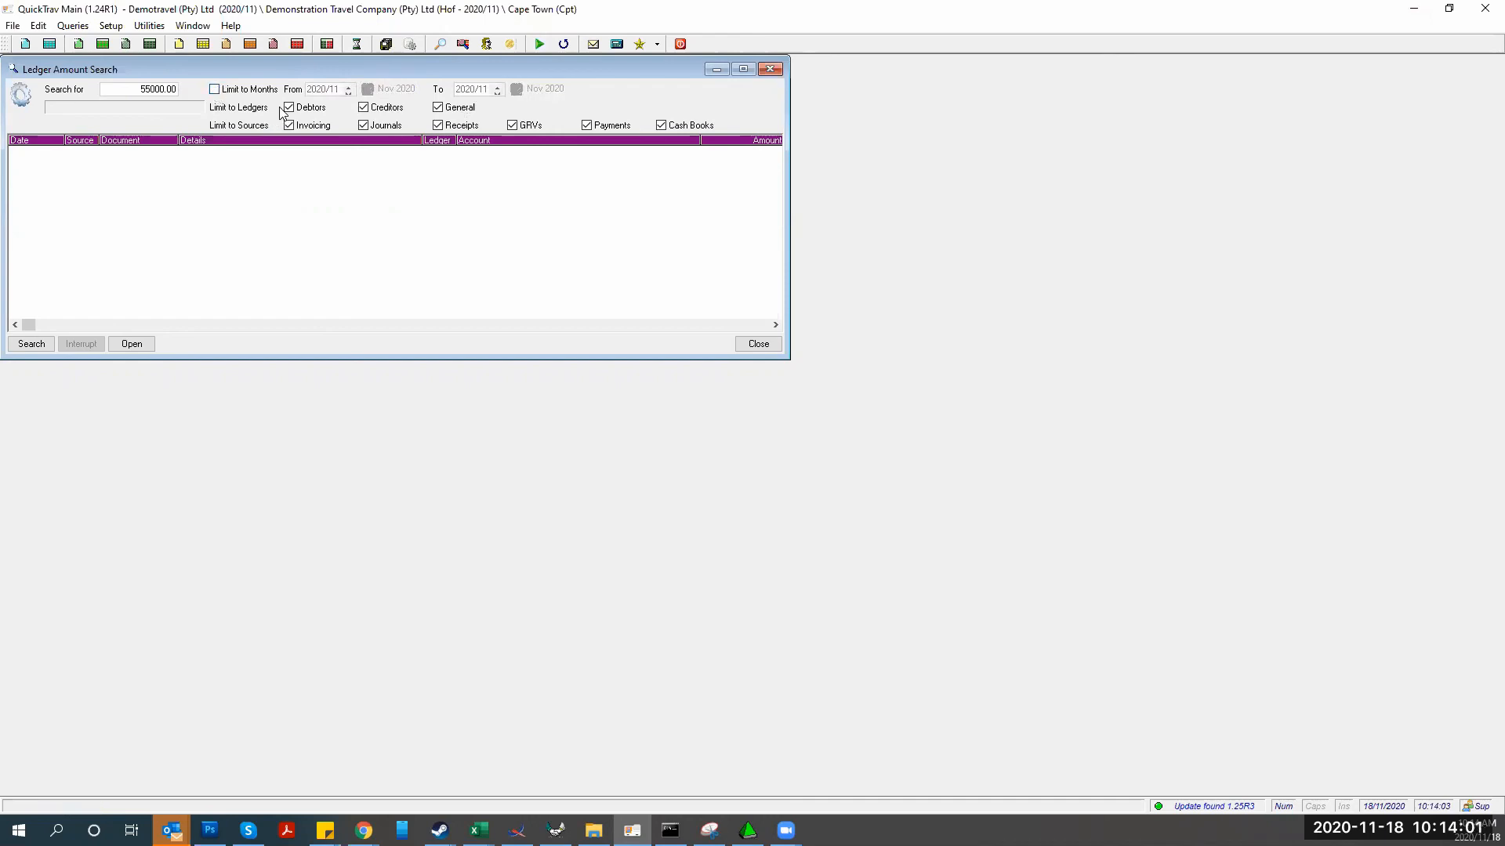
{"action": "left_click", "coordinate": [363, 108]}
{"action": "left_click", "coordinate": [438, 108]}
{"action": "left_click", "coordinate": [364, 127]}
{"action": "left_click", "coordinate": [313, 127]}
{"action": "left_click", "coordinate": [515, 127]}
{"action": "left_click", "coordinate": [588, 126]}
{"action": "left_click", "coordinate": [662, 125]}
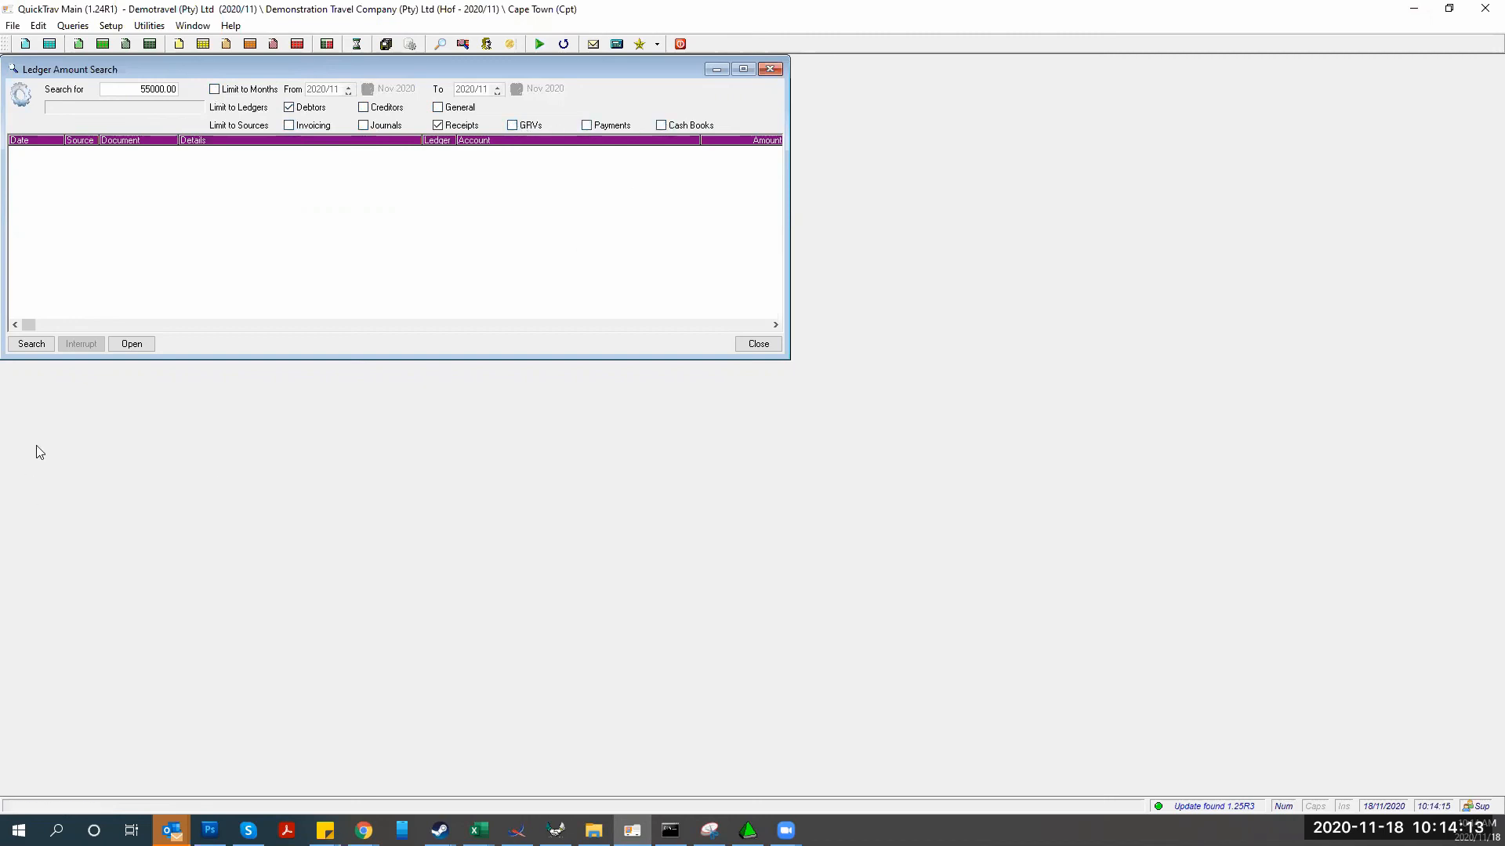
{"action": "left_click", "coordinate": [30, 345]}
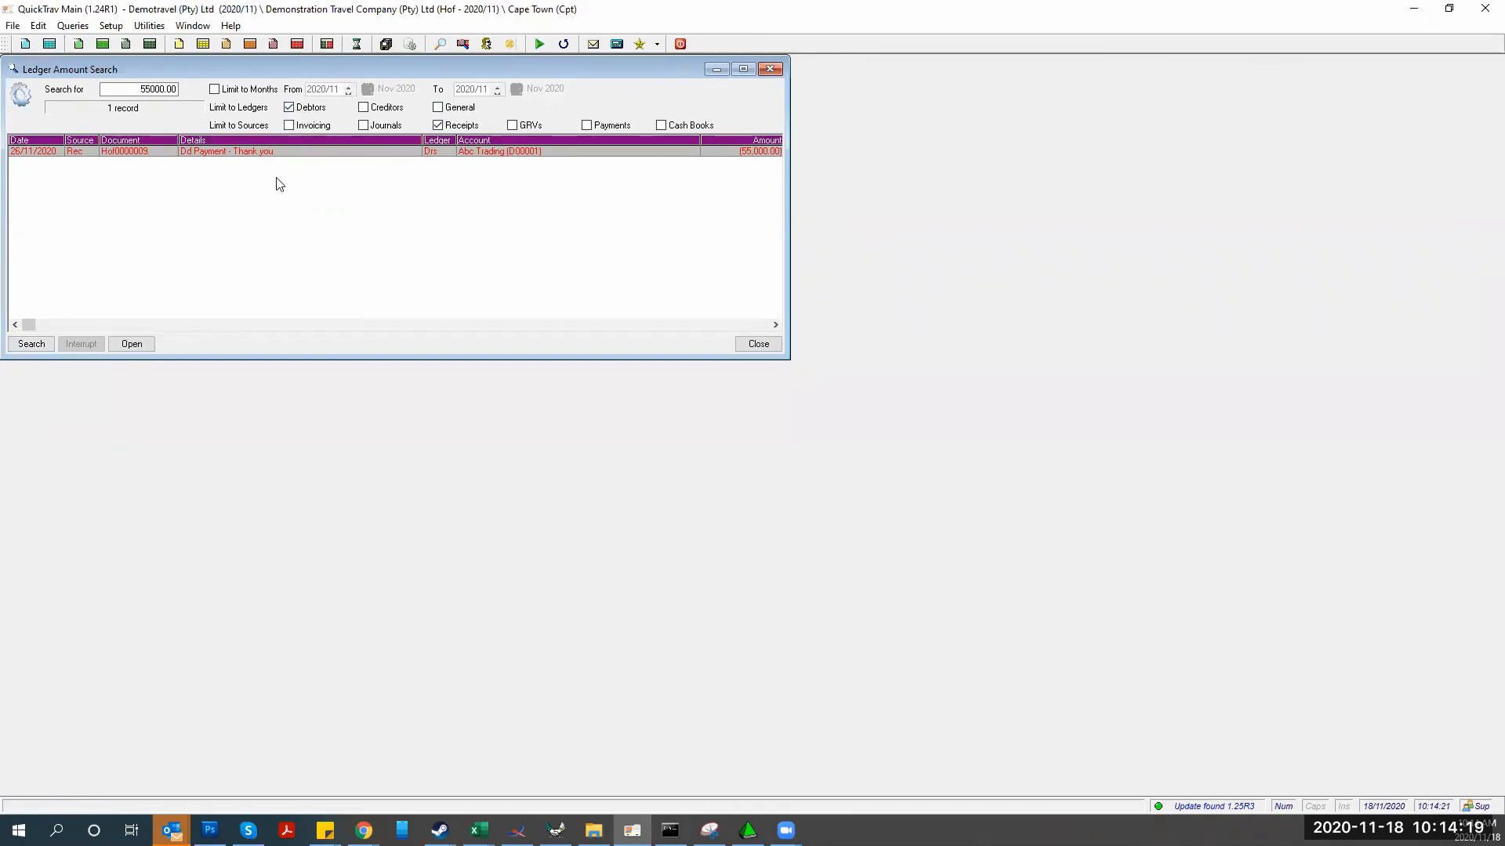
Re-include every ledger and source and rerun the 55000.00 search, listing four records
{"action": "left_click", "coordinate": [289, 124]}
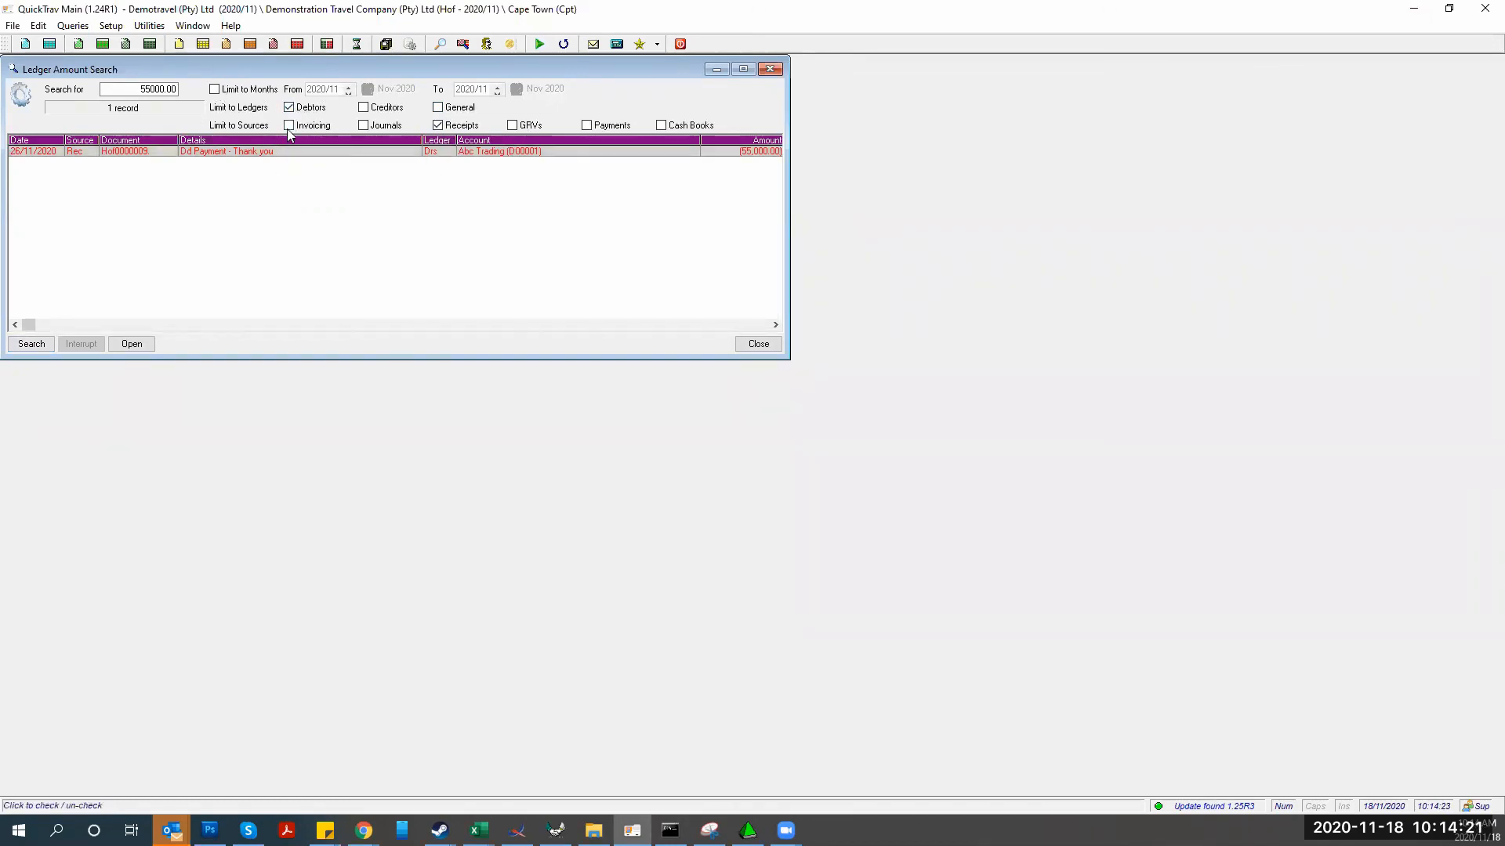
{"action": "left_click", "coordinate": [363, 125]}
{"action": "left_click", "coordinate": [362, 107]}
{"action": "left_click", "coordinate": [438, 106]}
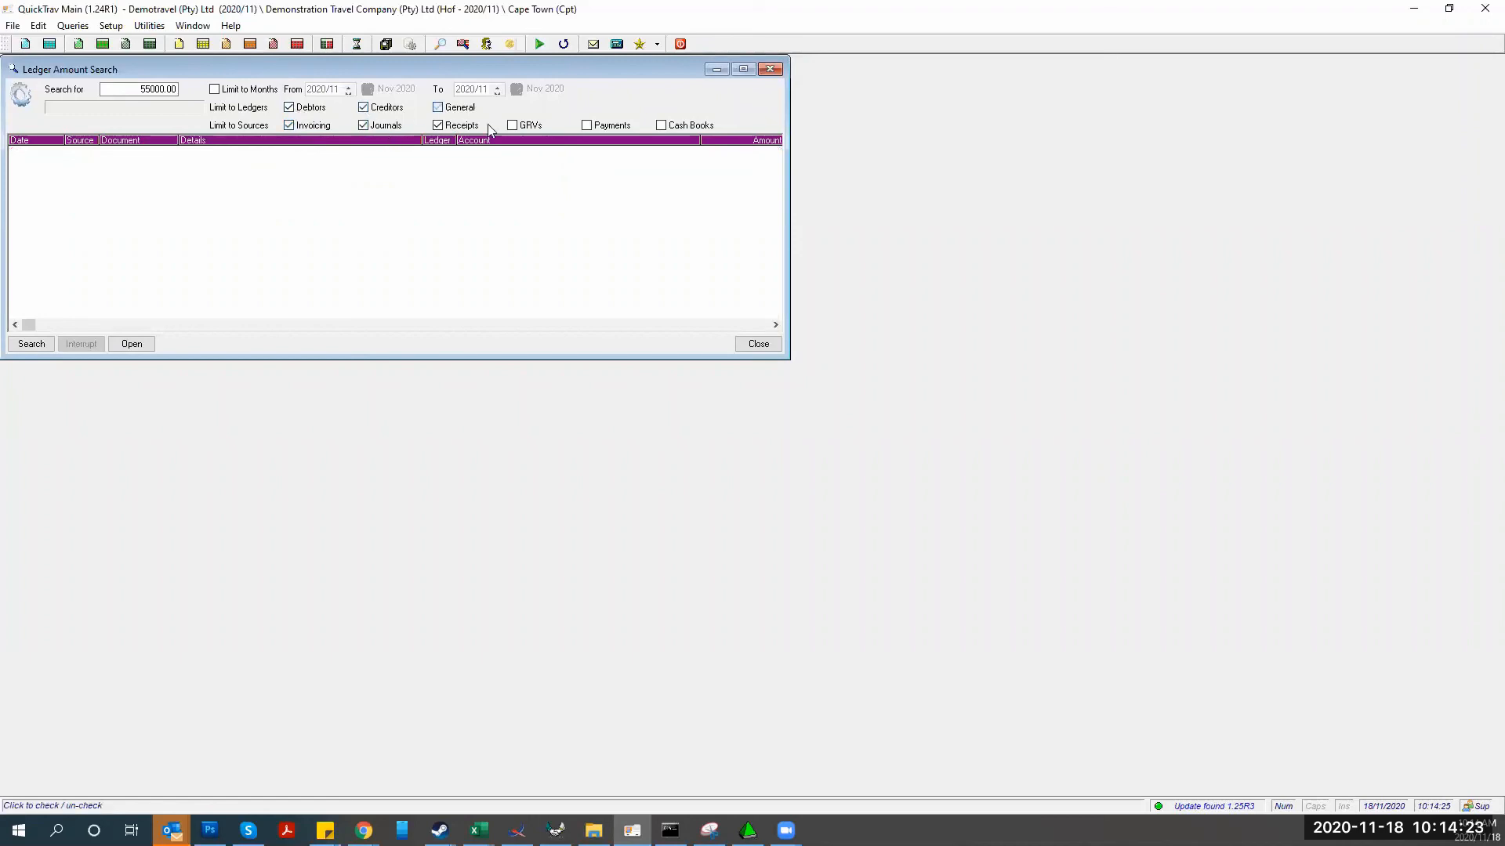
{"action": "left_click", "coordinate": [512, 124]}
{"action": "left_click", "coordinate": [586, 125]}
{"action": "left_click", "coordinate": [660, 125]}
{"action": "left_click", "coordinate": [28, 344]}
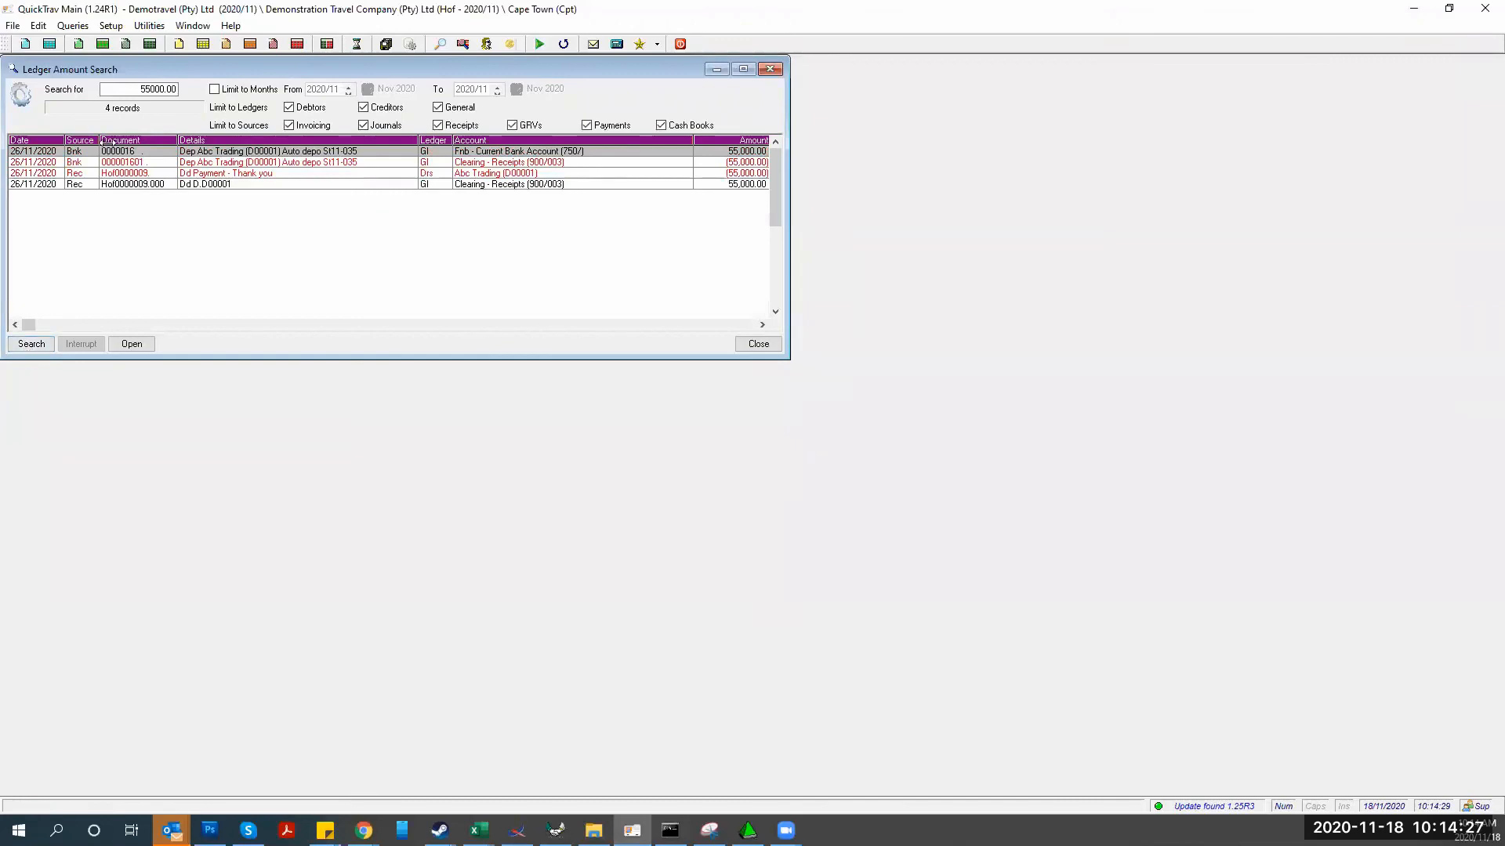
Cross-check the Abc Trading receipt against QuickTrav Invoicing's detailed transactions list
{"action": "left_click", "coordinate": [74, 173]}
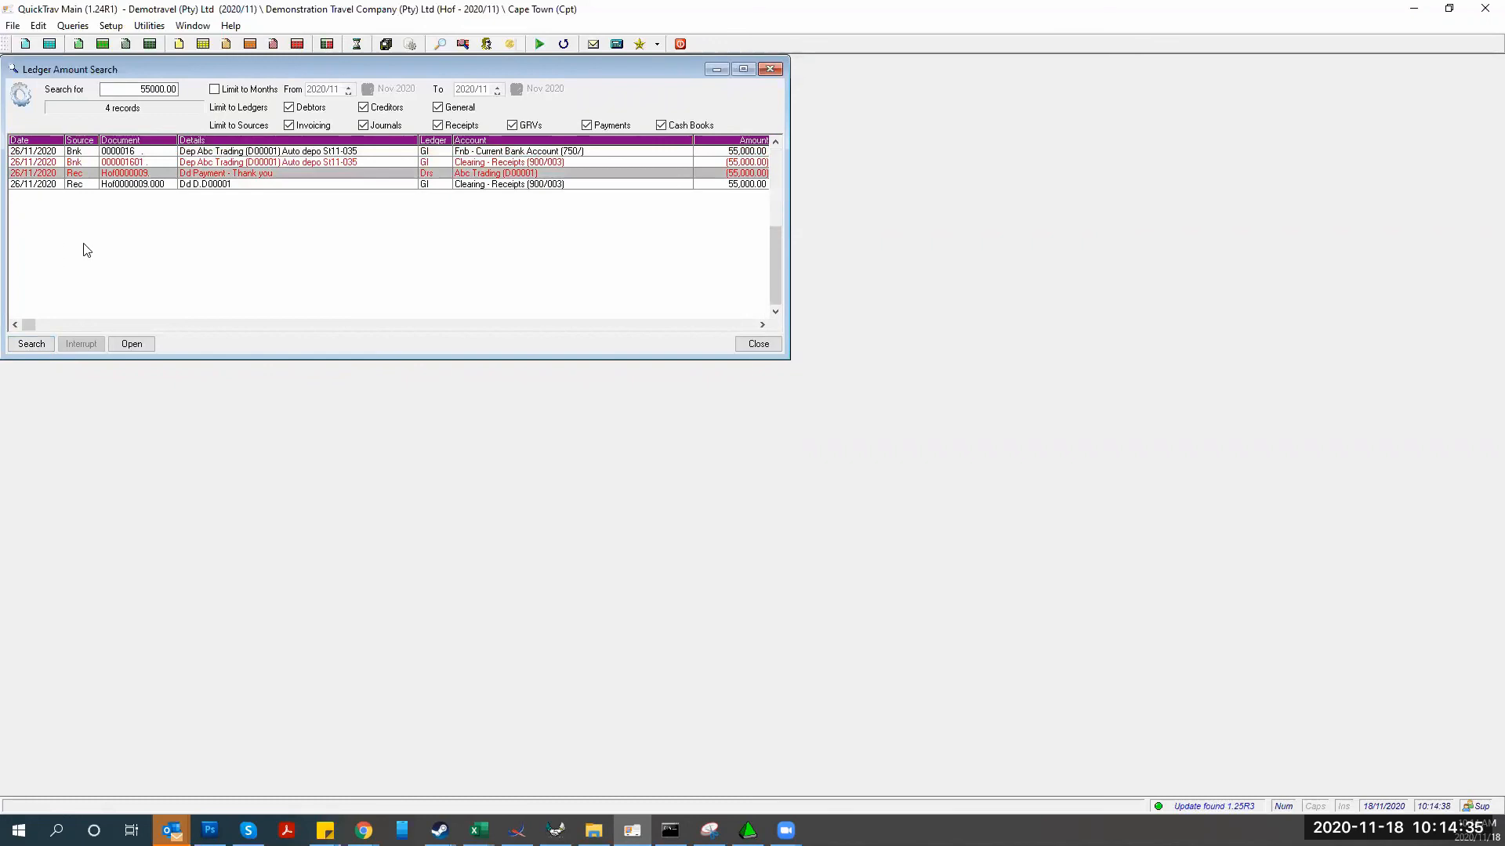
{"action": "left_click", "coordinate": [556, 831]}
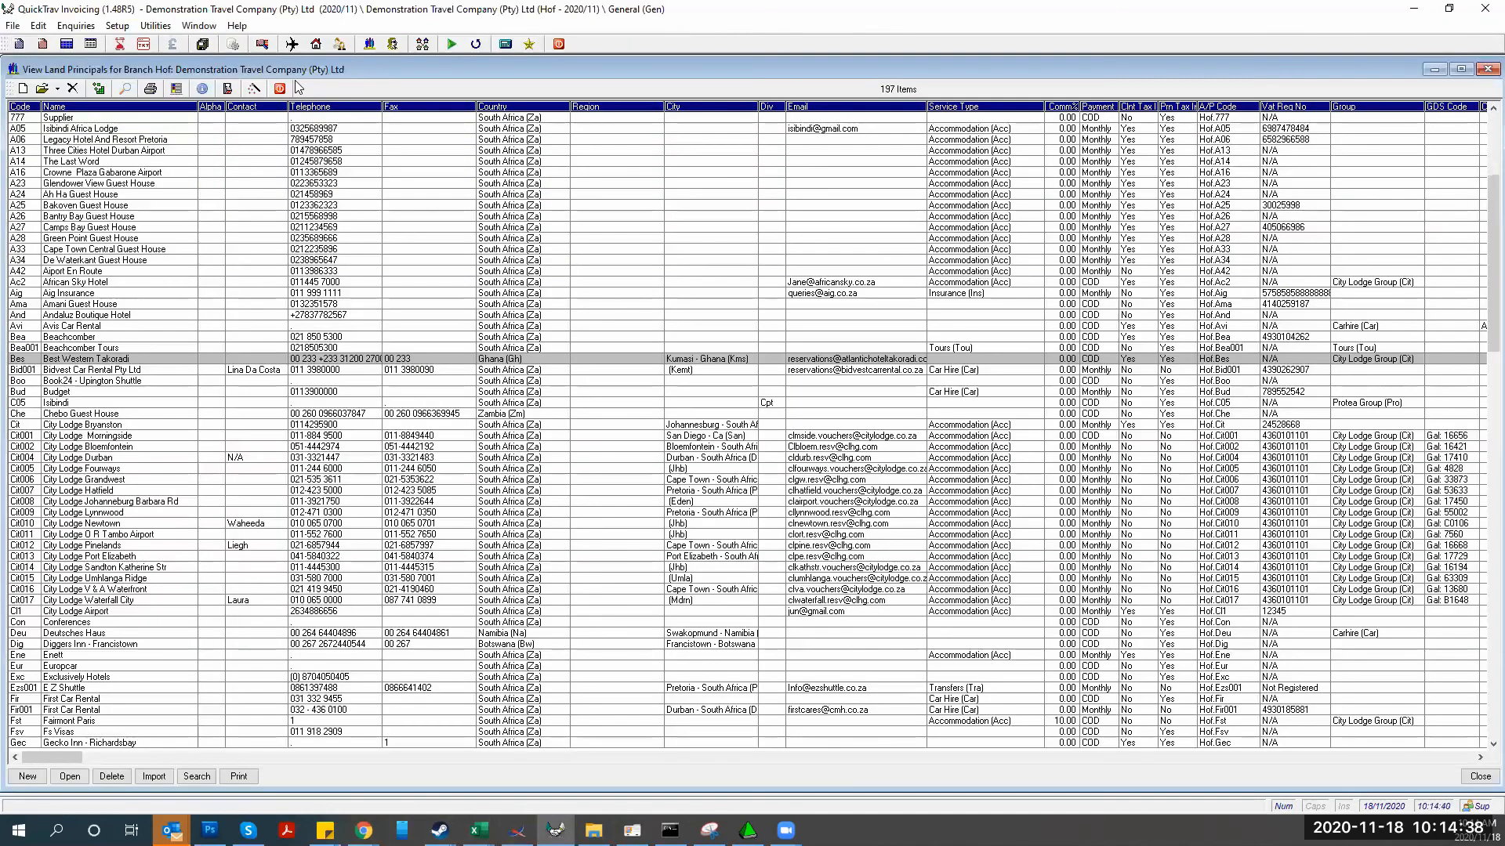
{"action": "left_click", "coordinate": [304, 79]}
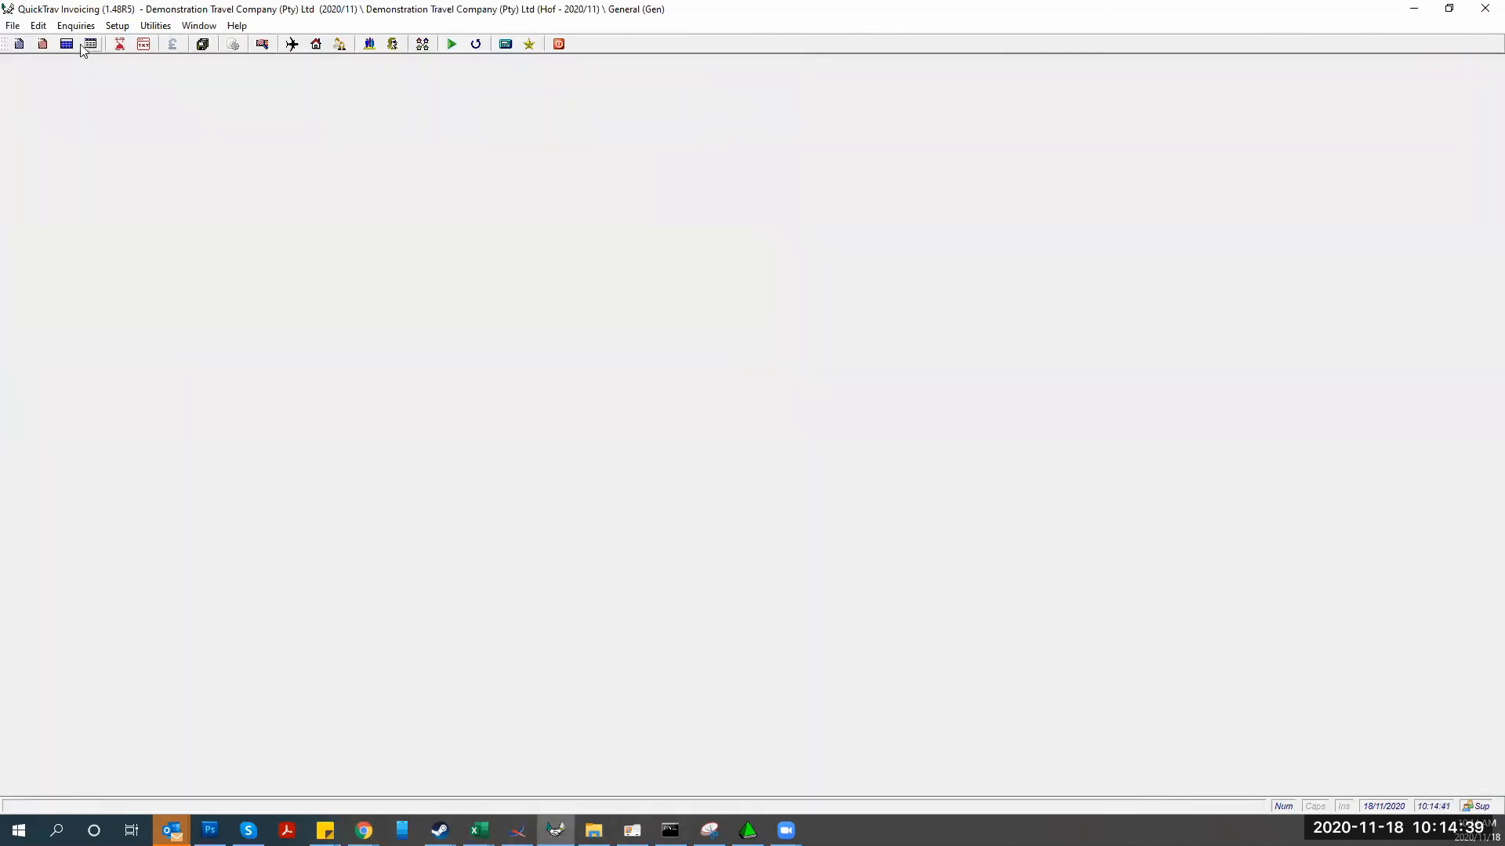
{"action": "left_click", "coordinate": [90, 45]}
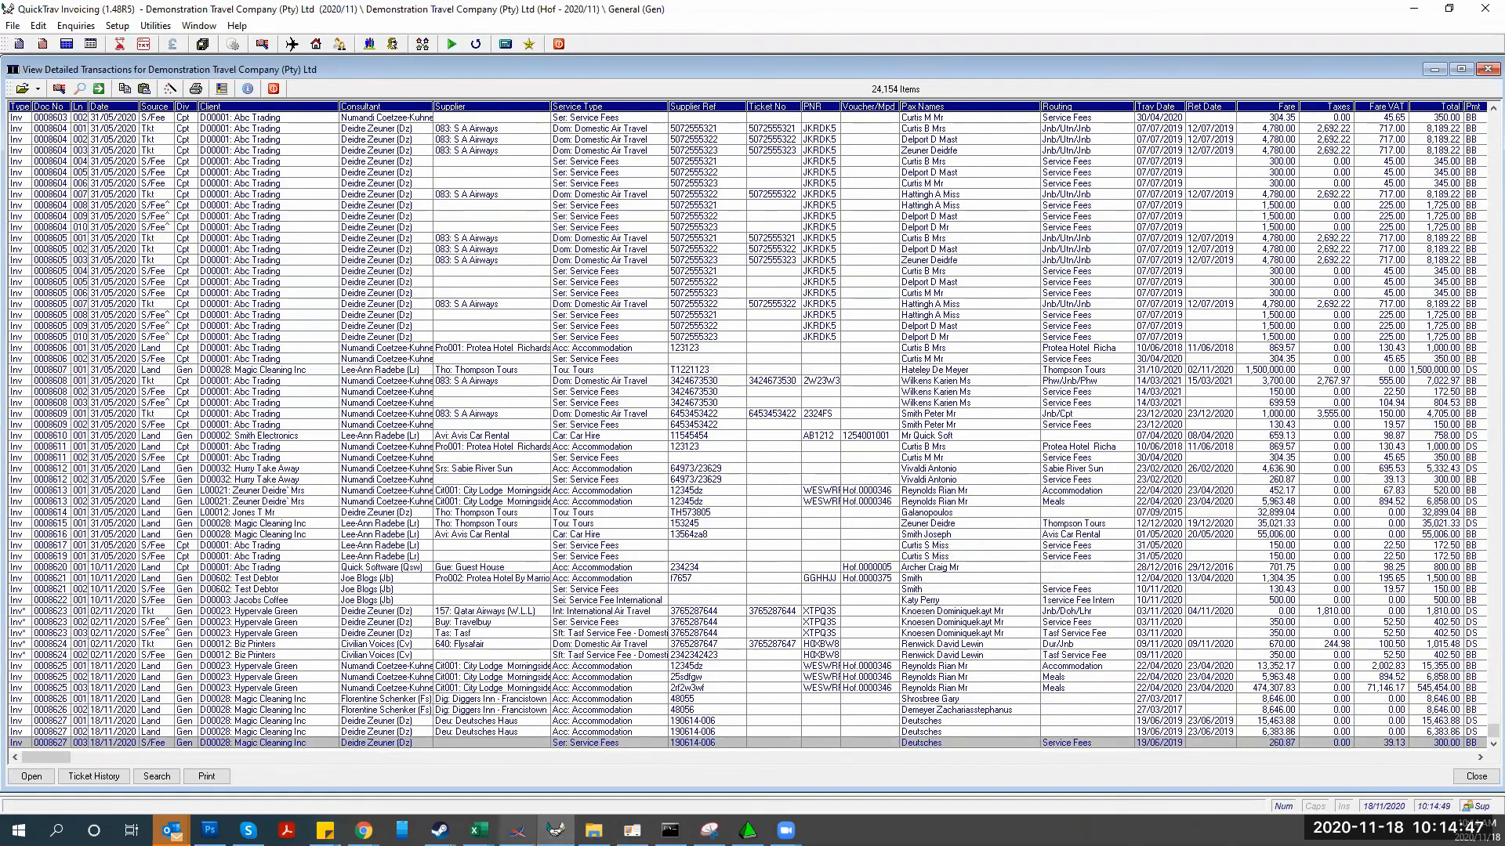
{"action": "left_click", "coordinate": [632, 830]}
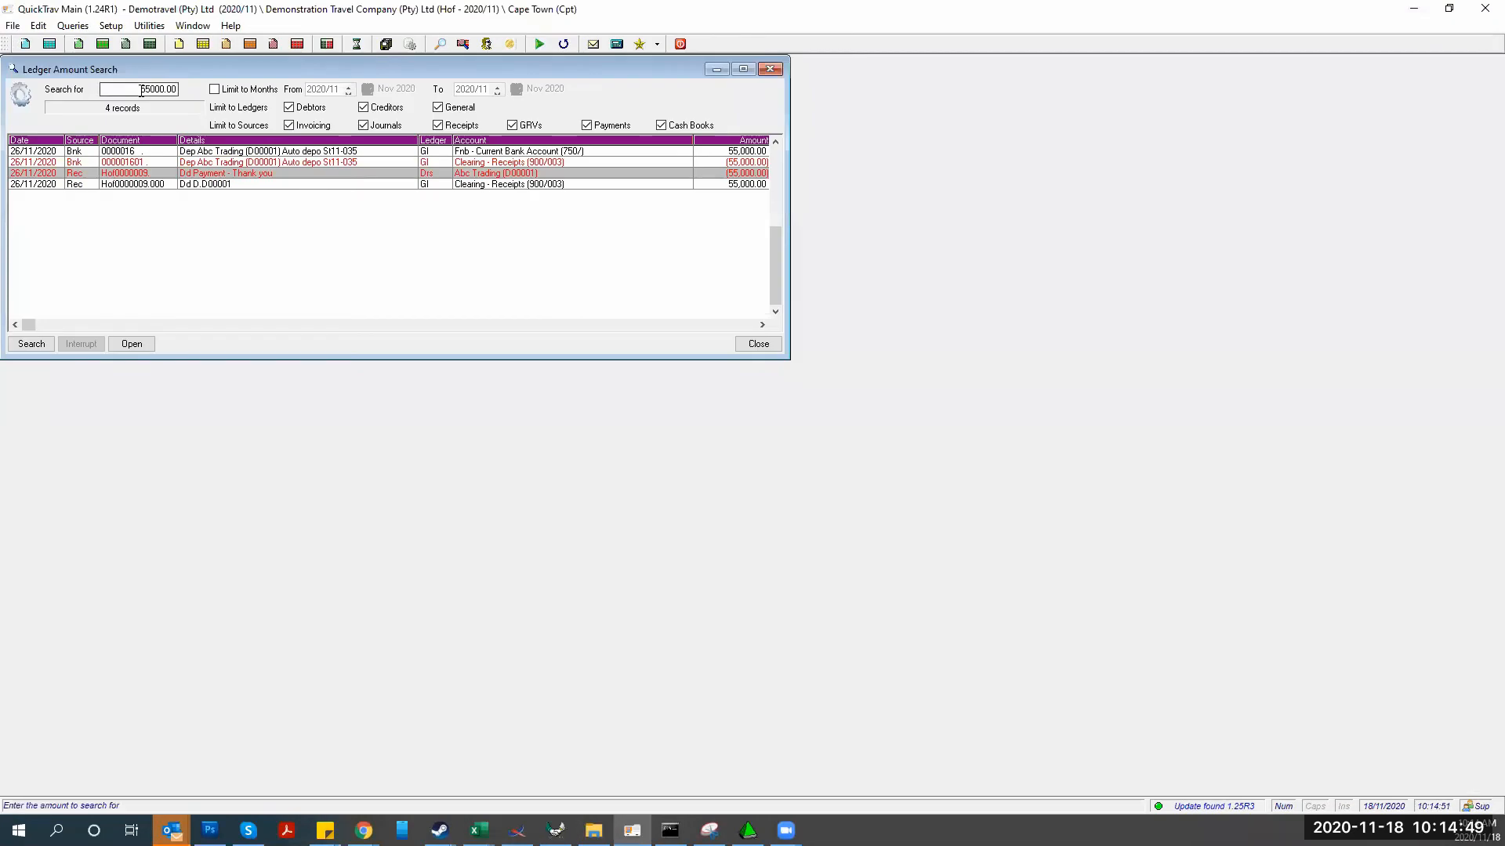
Change the search amount to 1500 with debtors included and run it
{"action": "left_click_drag", "start_coordinate": [177, 89], "coordinate": [111, 89]}
{"action": "type", "text": "1500"}
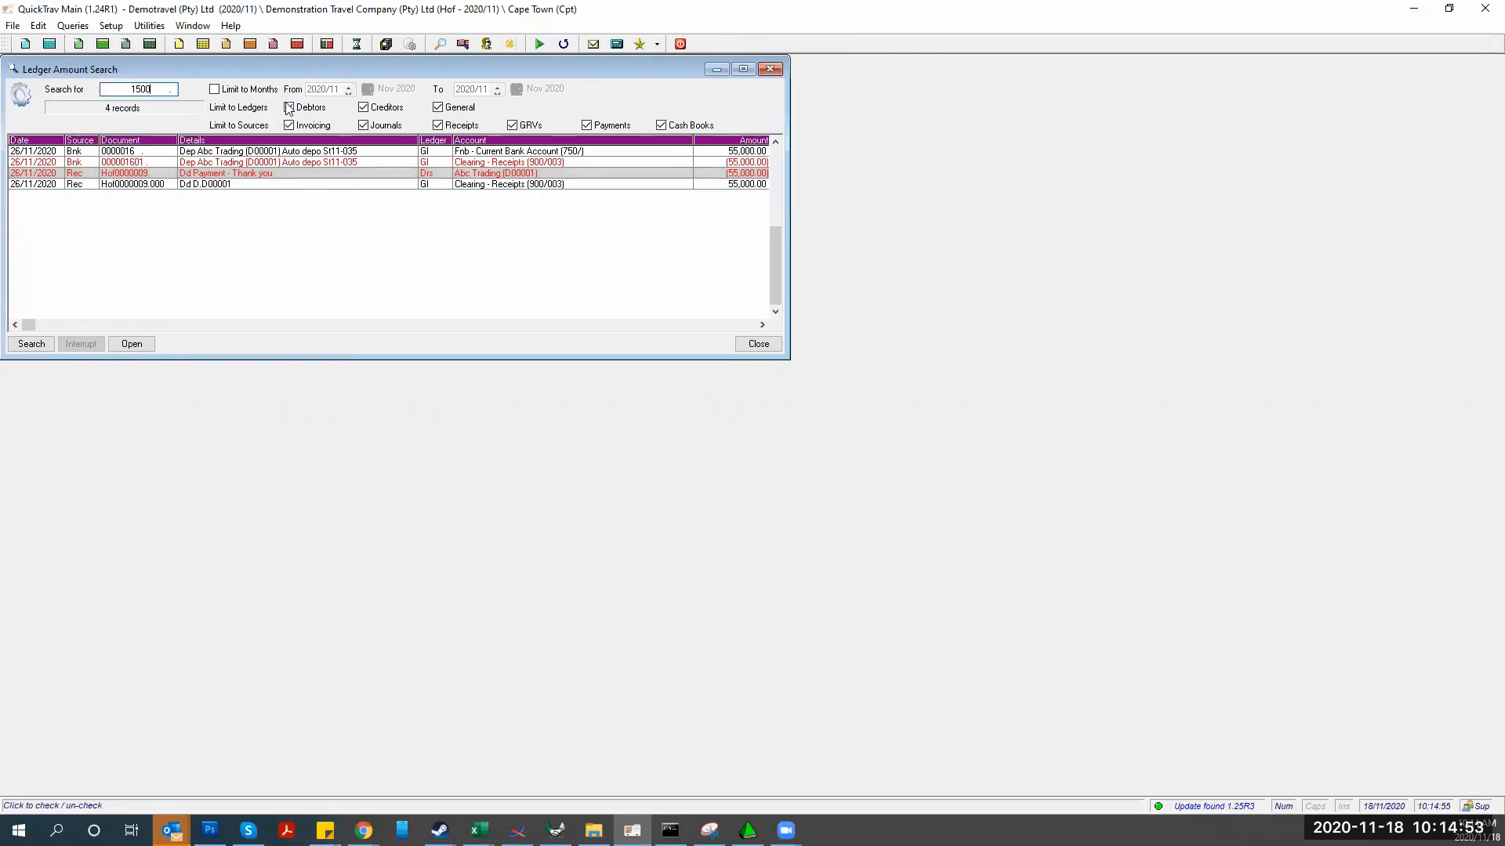
{"action": "left_click", "coordinate": [289, 107]}
{"action": "key", "text": "Return"}
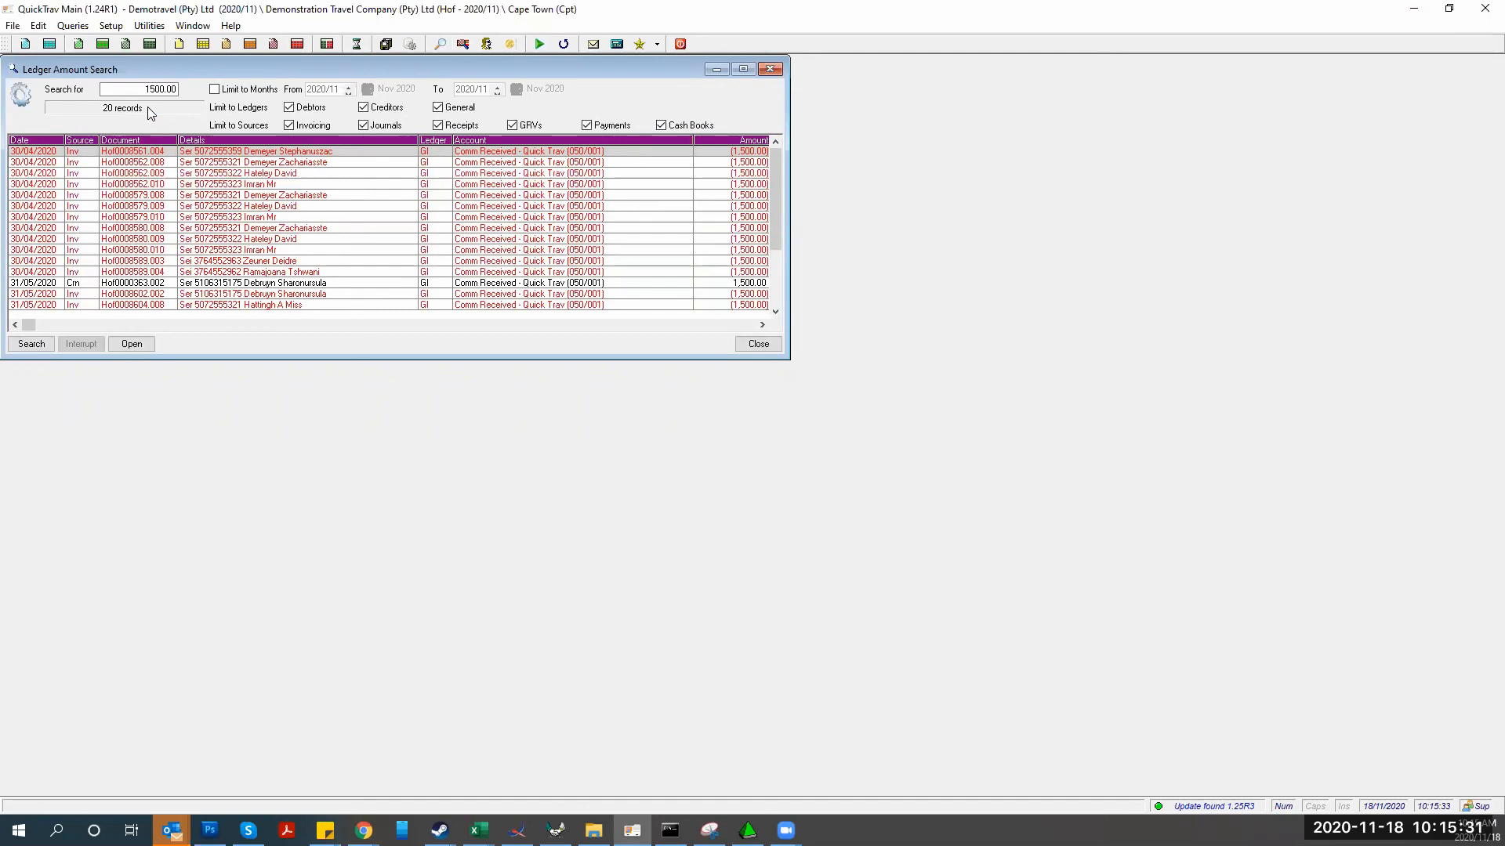
{"action": "scroll", "coordinate": [99, 282], "scroll_direction": "down", "scroll_amount": 16}
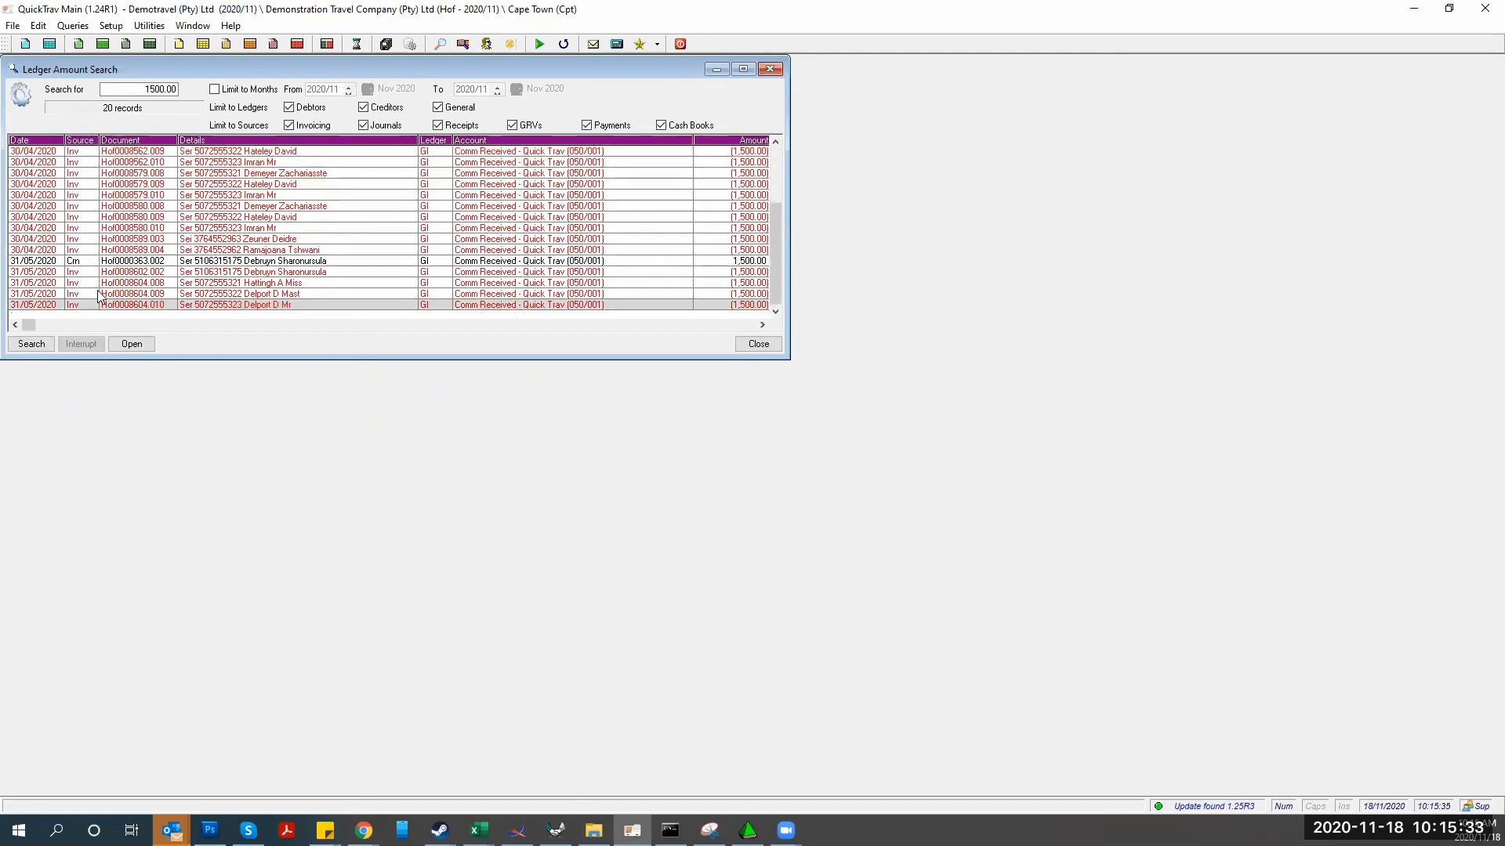
{"action": "scroll", "coordinate": [100, 296], "scroll_direction": "down", "scroll_amount": 3}
{"action": "scroll", "coordinate": [99, 297], "scroll_direction": "up", "scroll_amount": 19}
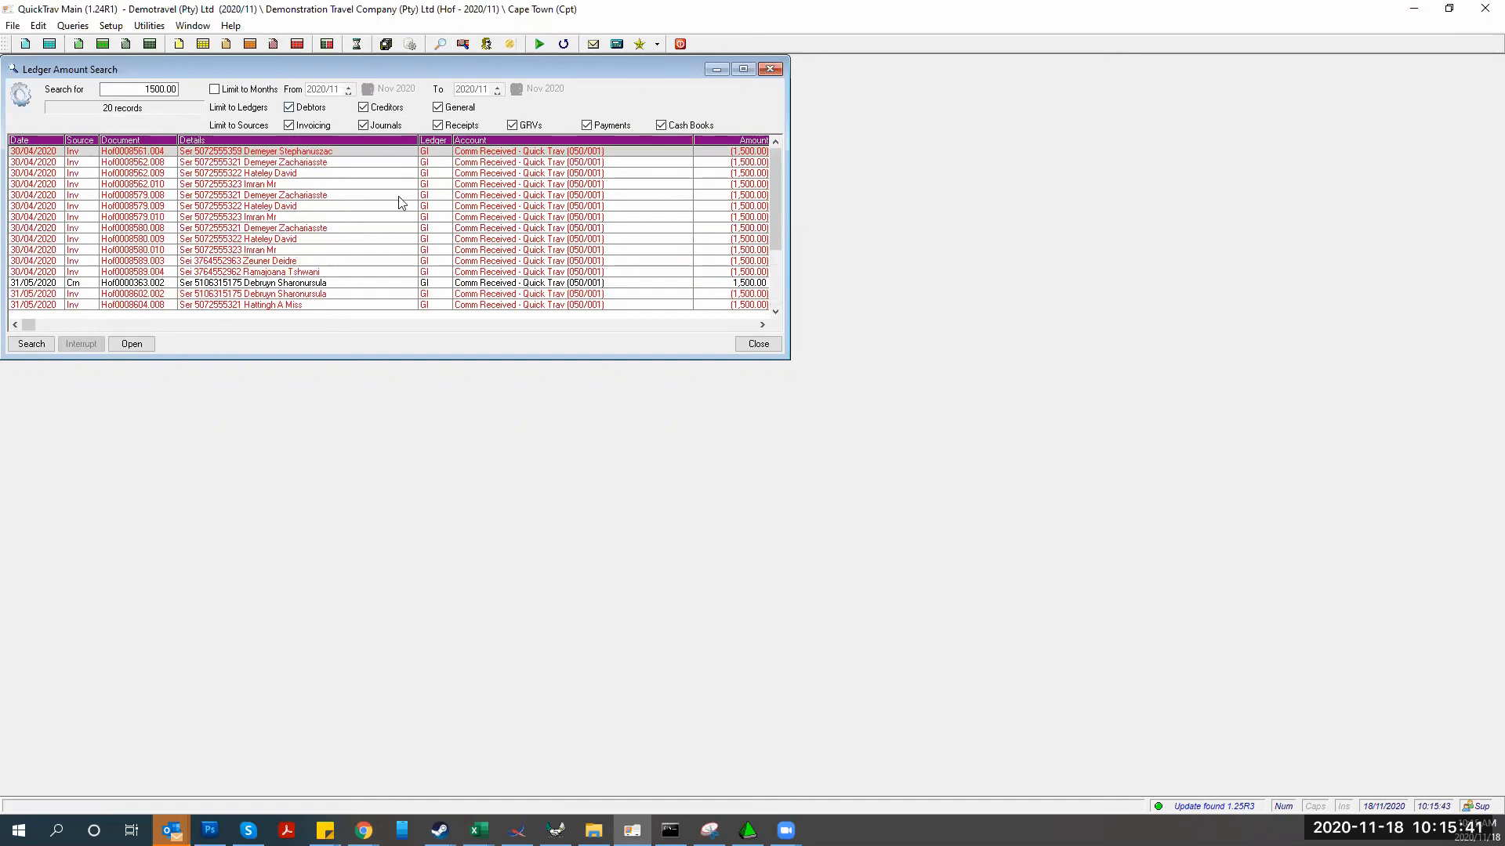
Exclude creditors and receipts and rerun, listing 20 Comm Received records
{"action": "left_click", "coordinate": [362, 106]}
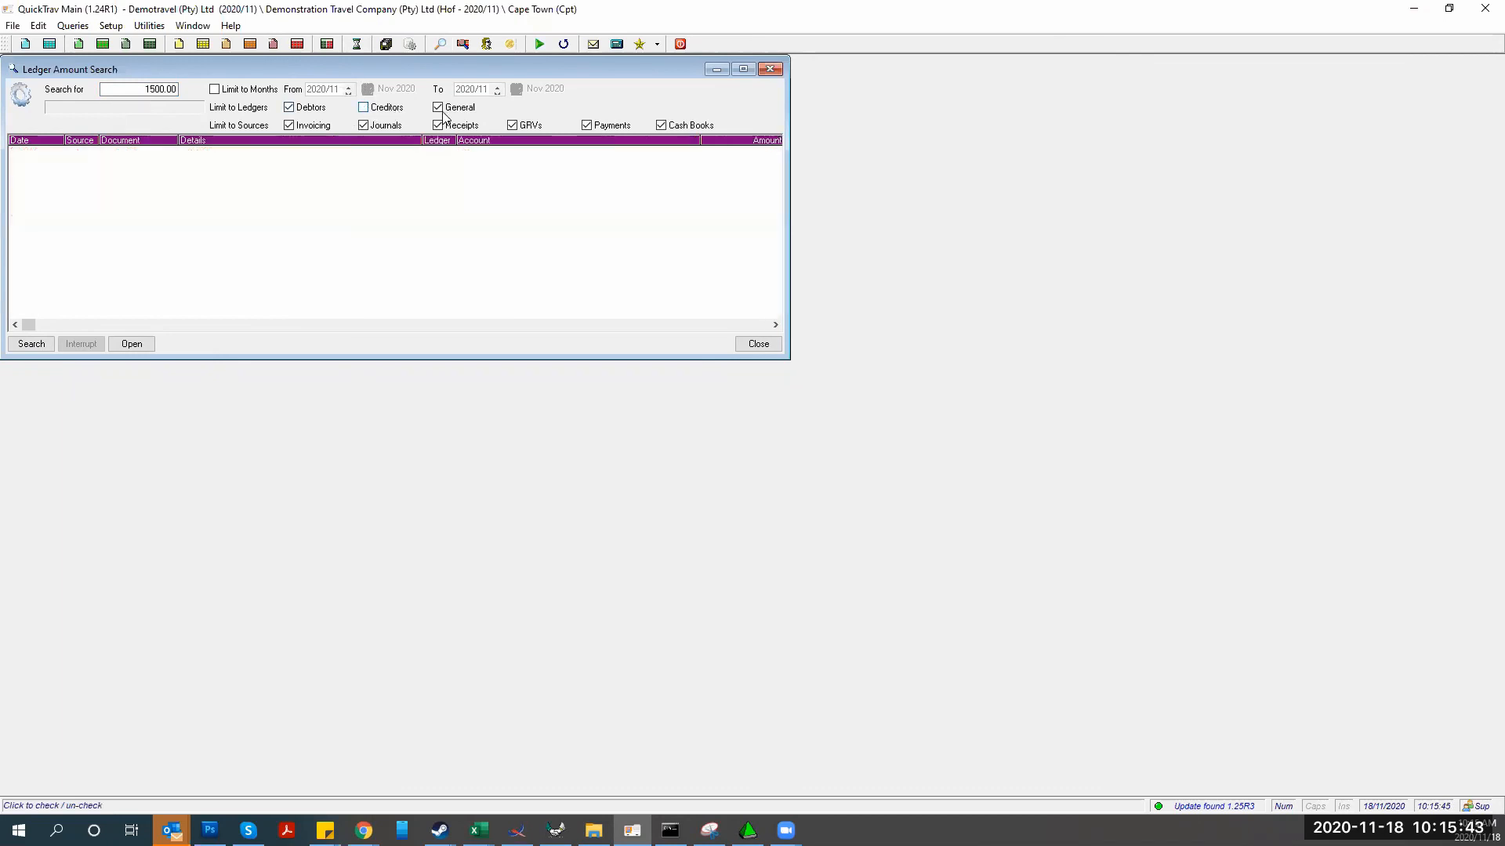
{"action": "left_click", "coordinate": [363, 106]}
{"action": "left_click", "coordinate": [363, 106]}
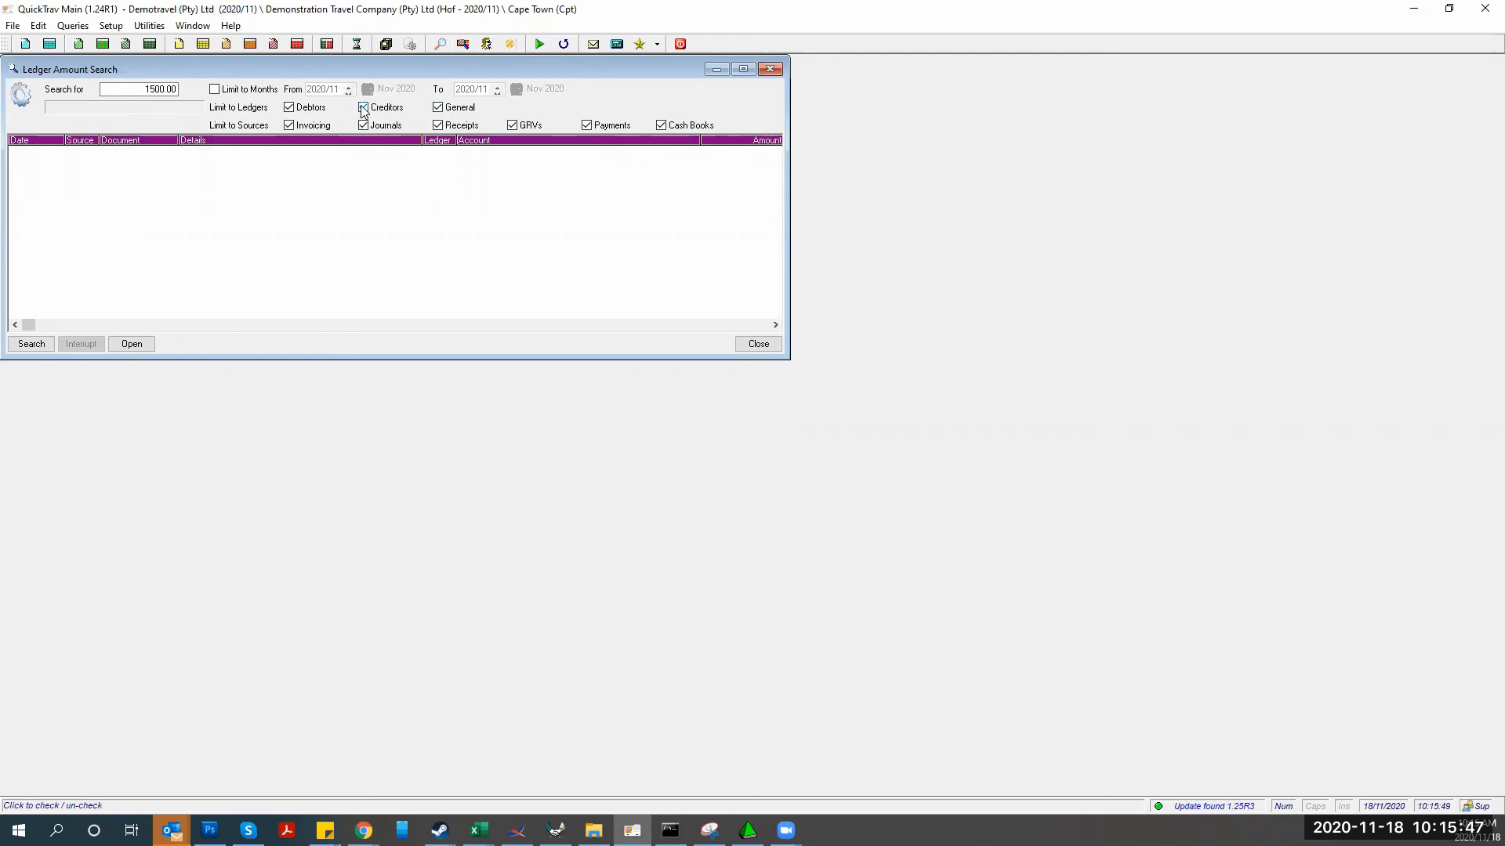
{"action": "left_click", "coordinate": [437, 126]}
{"action": "left_click", "coordinate": [35, 343]}
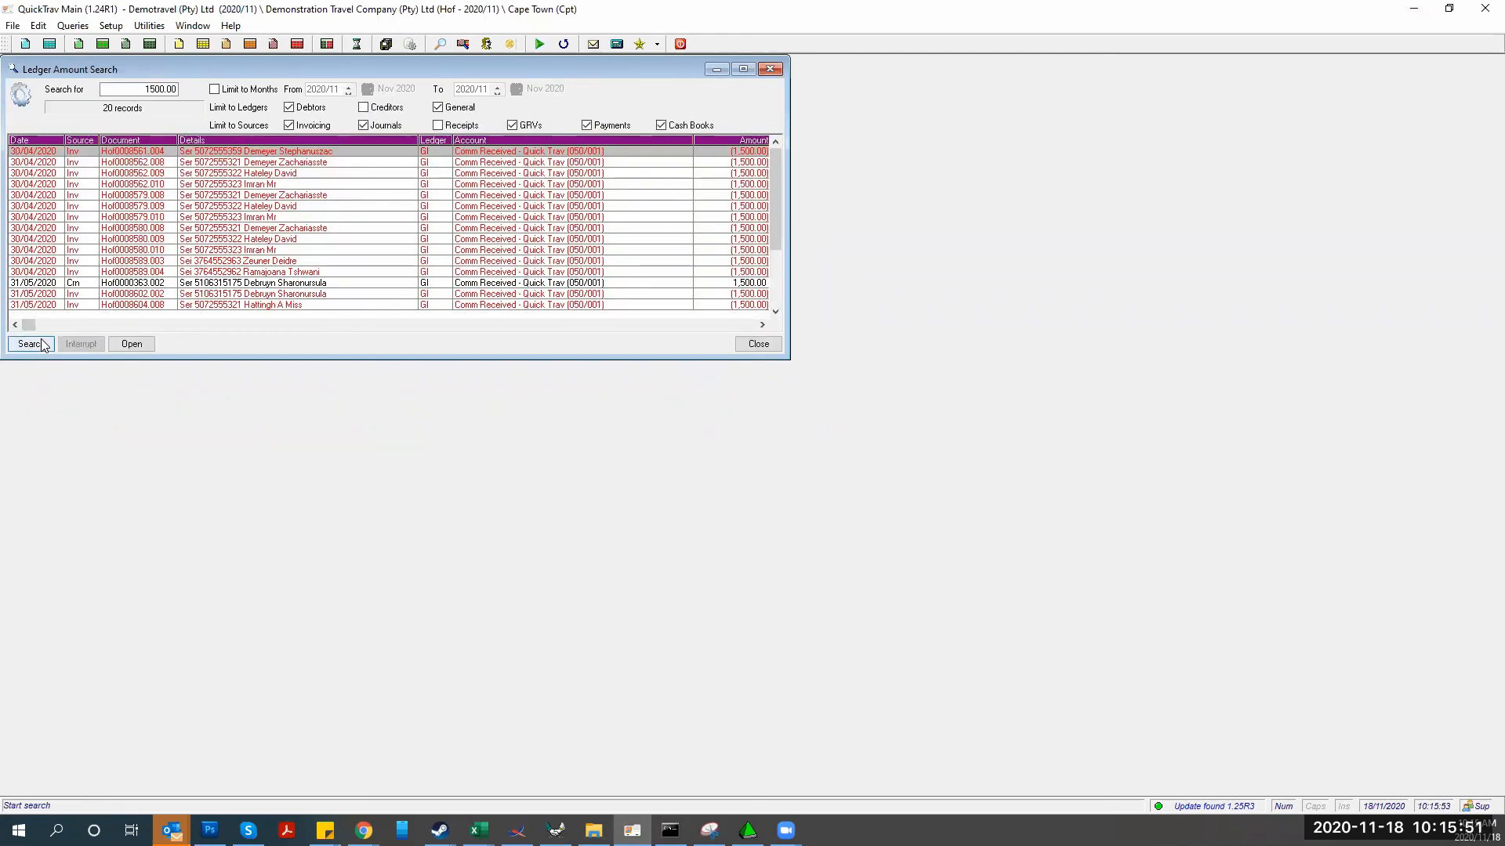
{"action": "double_click", "coordinate": [136, 218]}
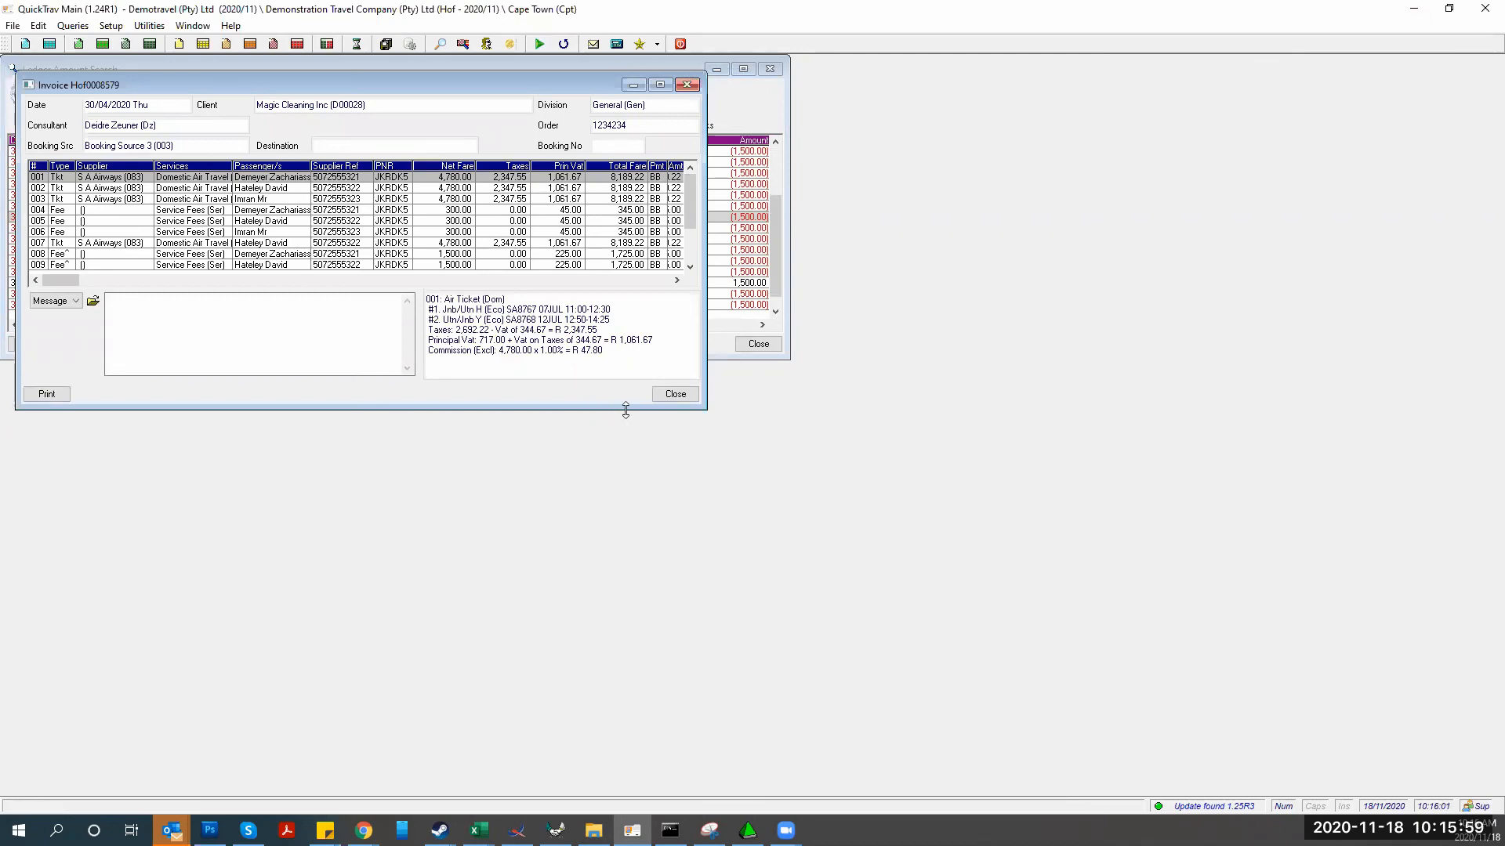
{"action": "left_click", "coordinate": [676, 394]}
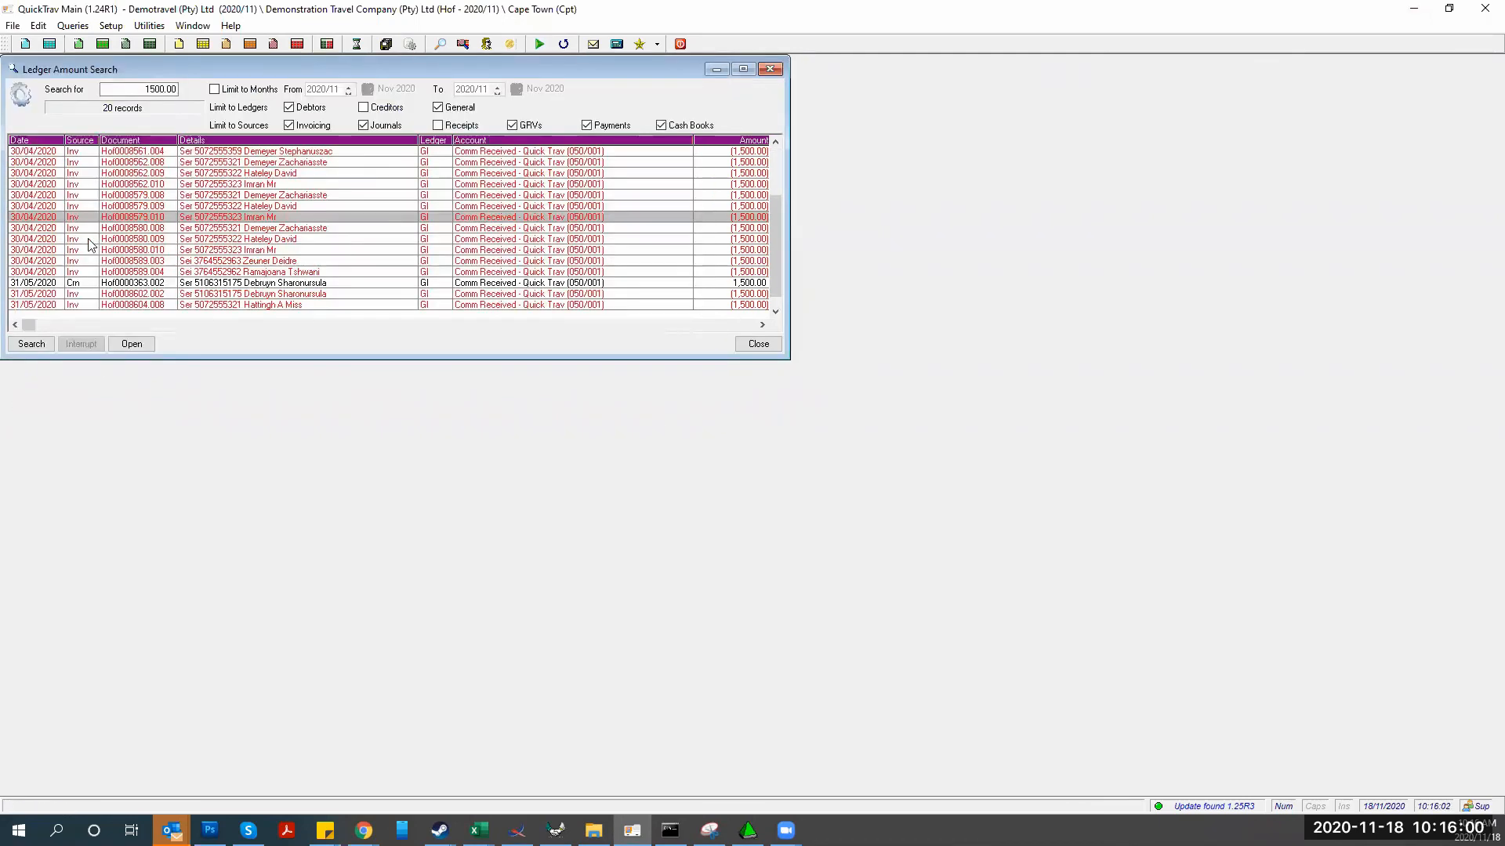
{"action": "double_click", "coordinate": [123, 219]}
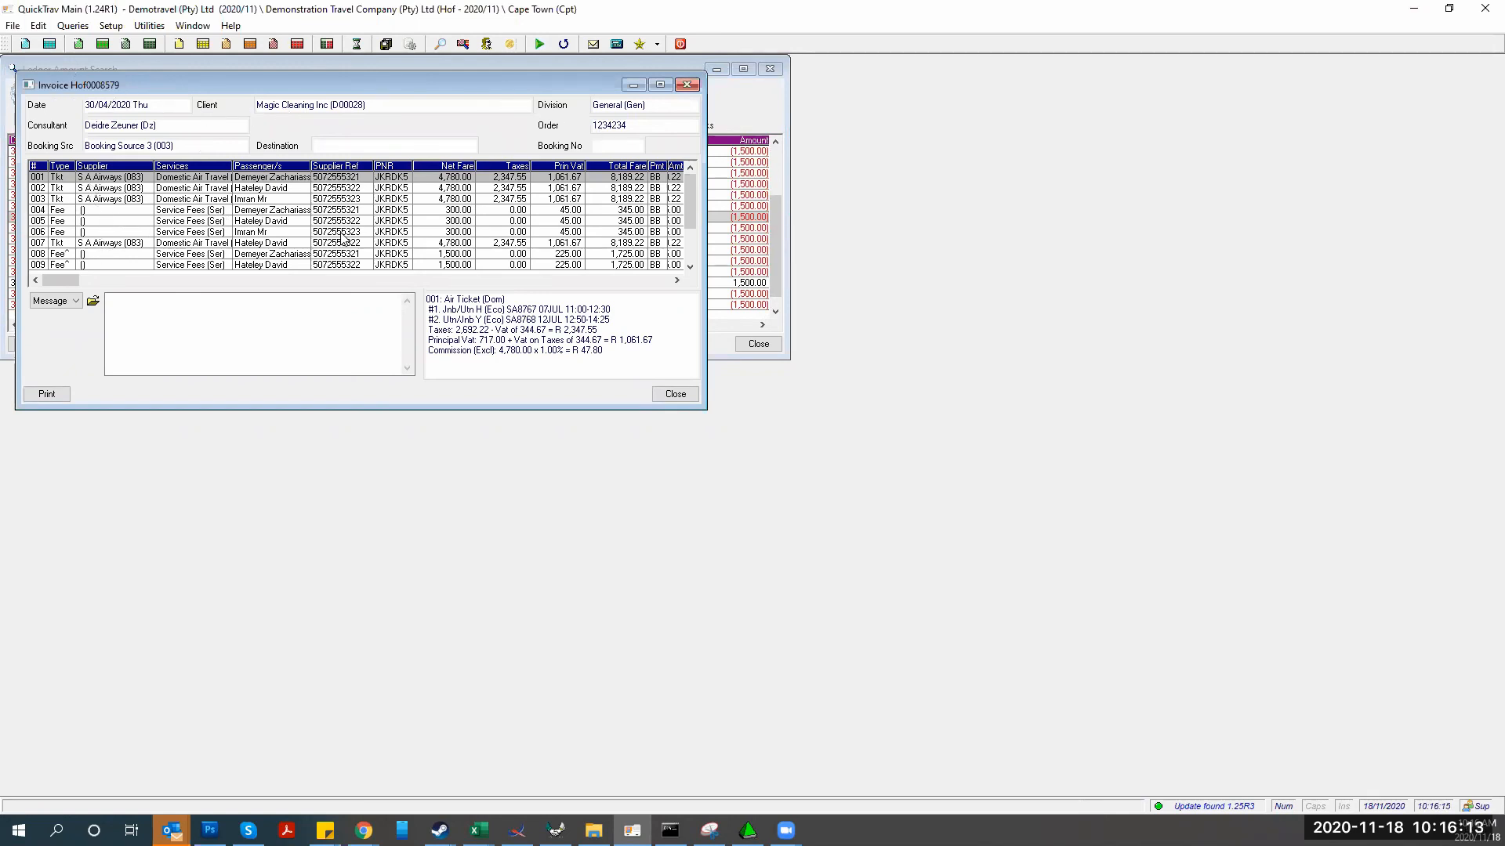
{"action": "key", "text": "Down"}
{"action": "key", "text": "Down"}
{"action": "key", "text": "Down"}
{"action": "key", "text": "Down"}
{"action": "key", "text": "Down"}
{"action": "key", "text": "Down"}
{"action": "key", "text": "Down"}
{"action": "key", "text": "Down"}
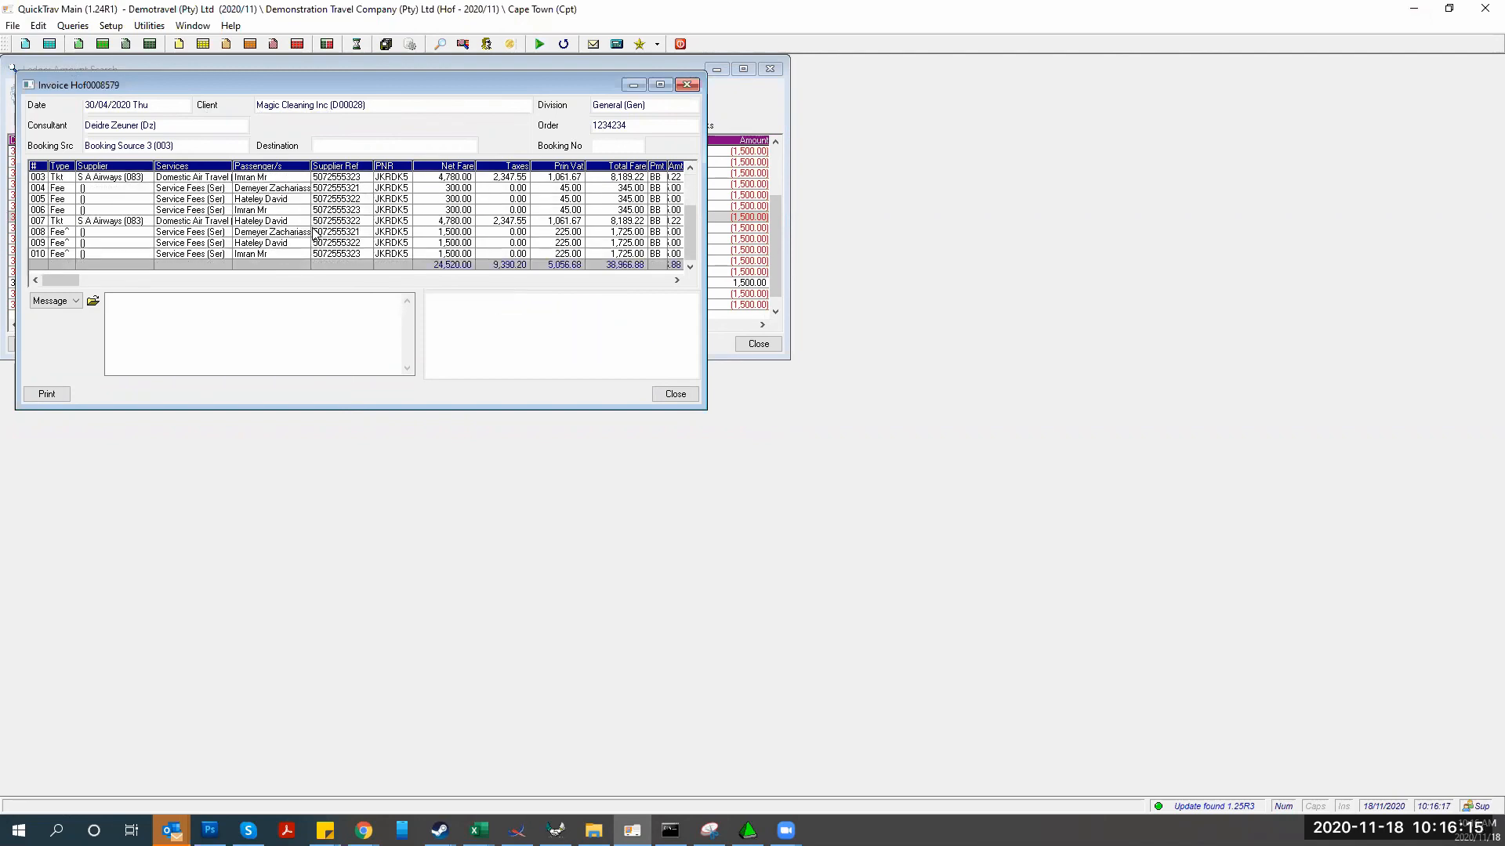
{"action": "key", "text": "Up"}
{"action": "key", "text": "Up"}
{"action": "key", "text": "Up"}
{"action": "key", "text": "Up"}
{"action": "key", "text": "Up"}
{"action": "key", "text": "Up"}
{"action": "key", "text": "Up"}
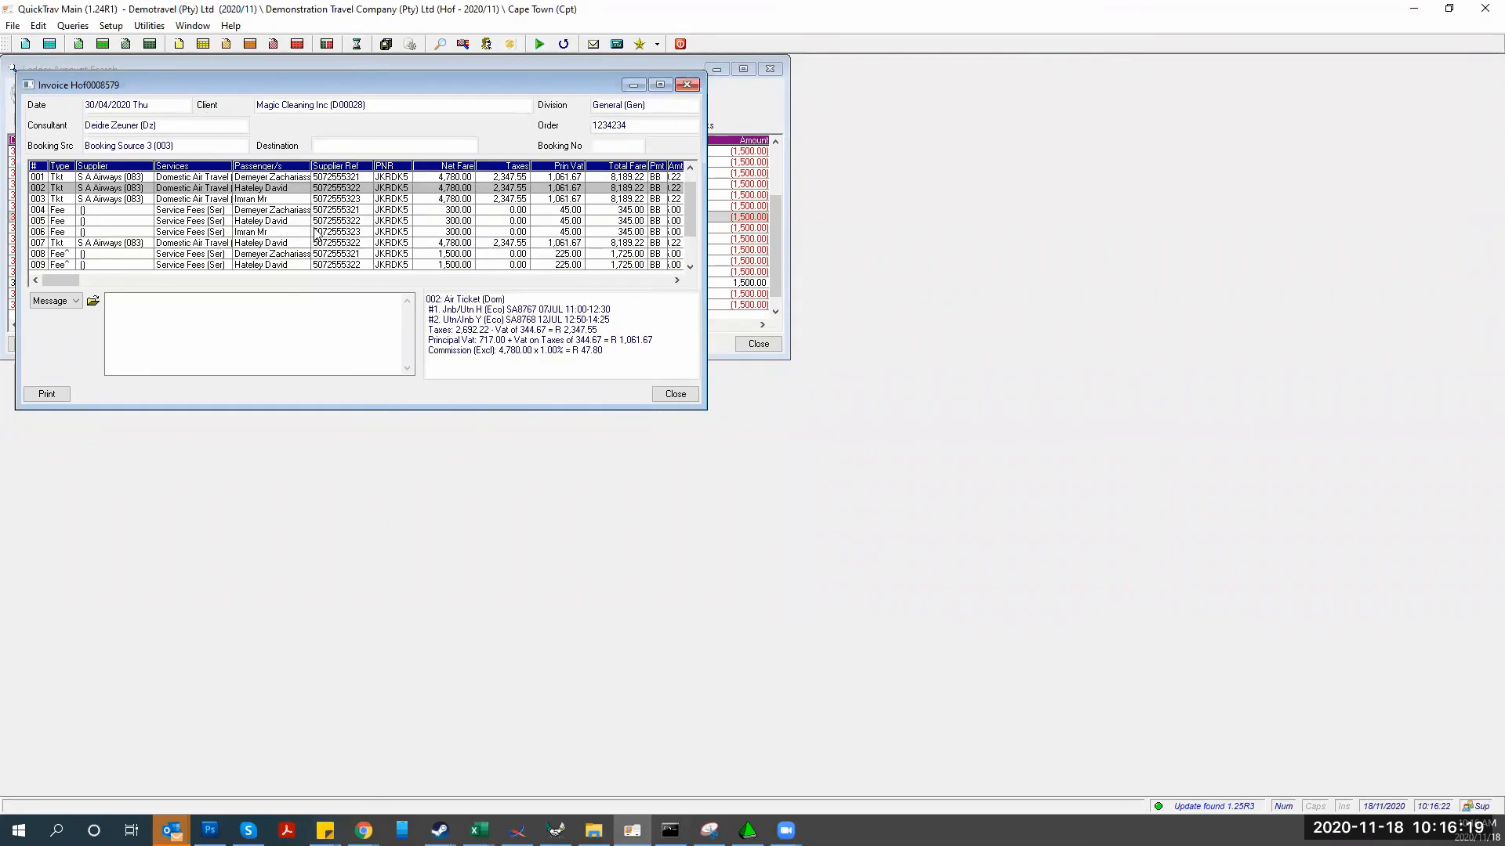
{"action": "left_click", "coordinate": [675, 393]}
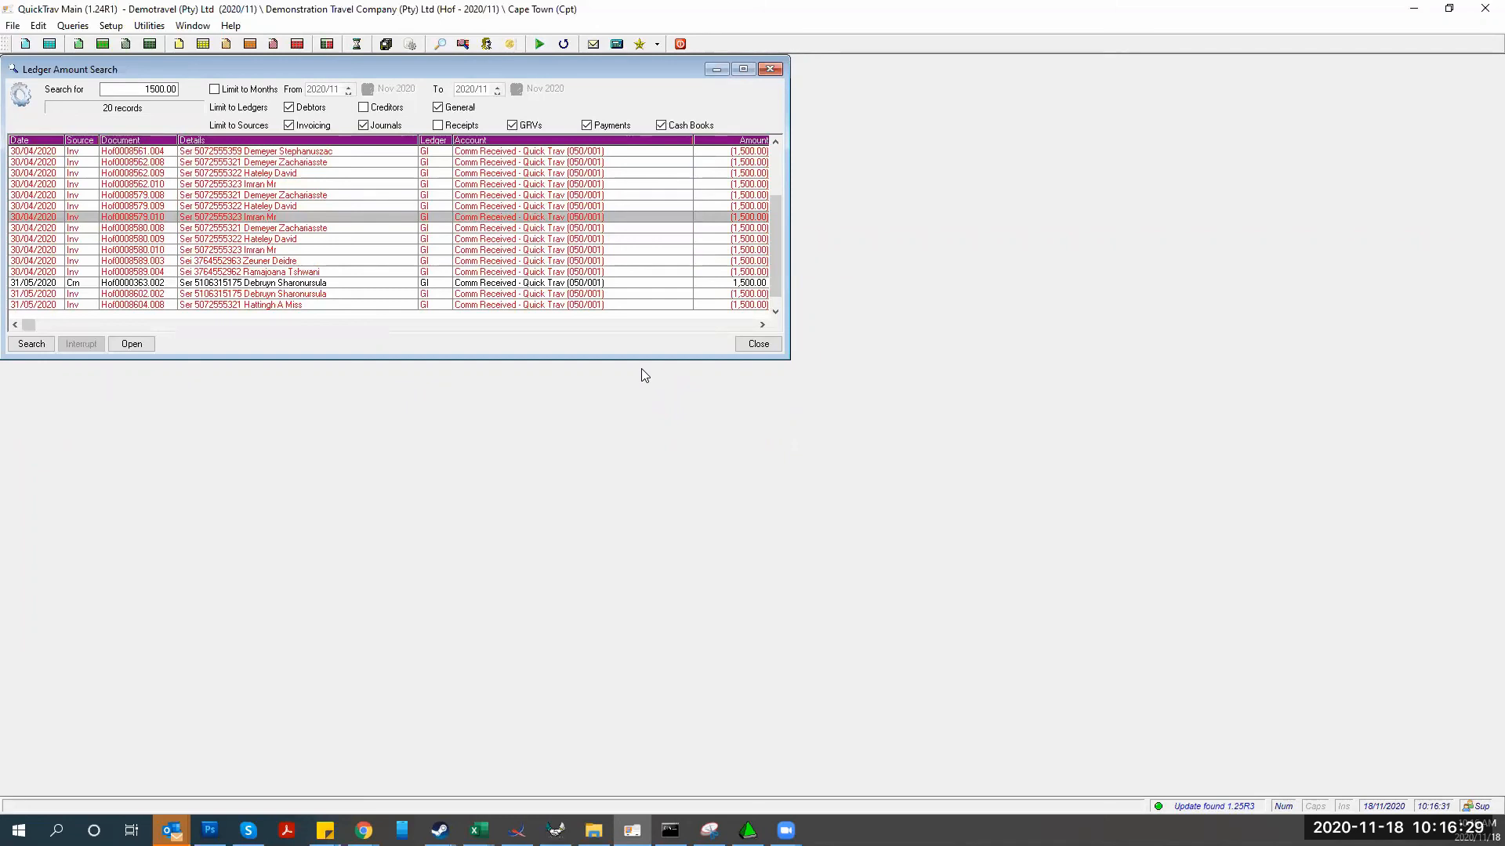
Close Ledger Amount Search and switch to the Debtors Journal workbook in Excel
{"action": "left_click", "coordinate": [752, 346]}
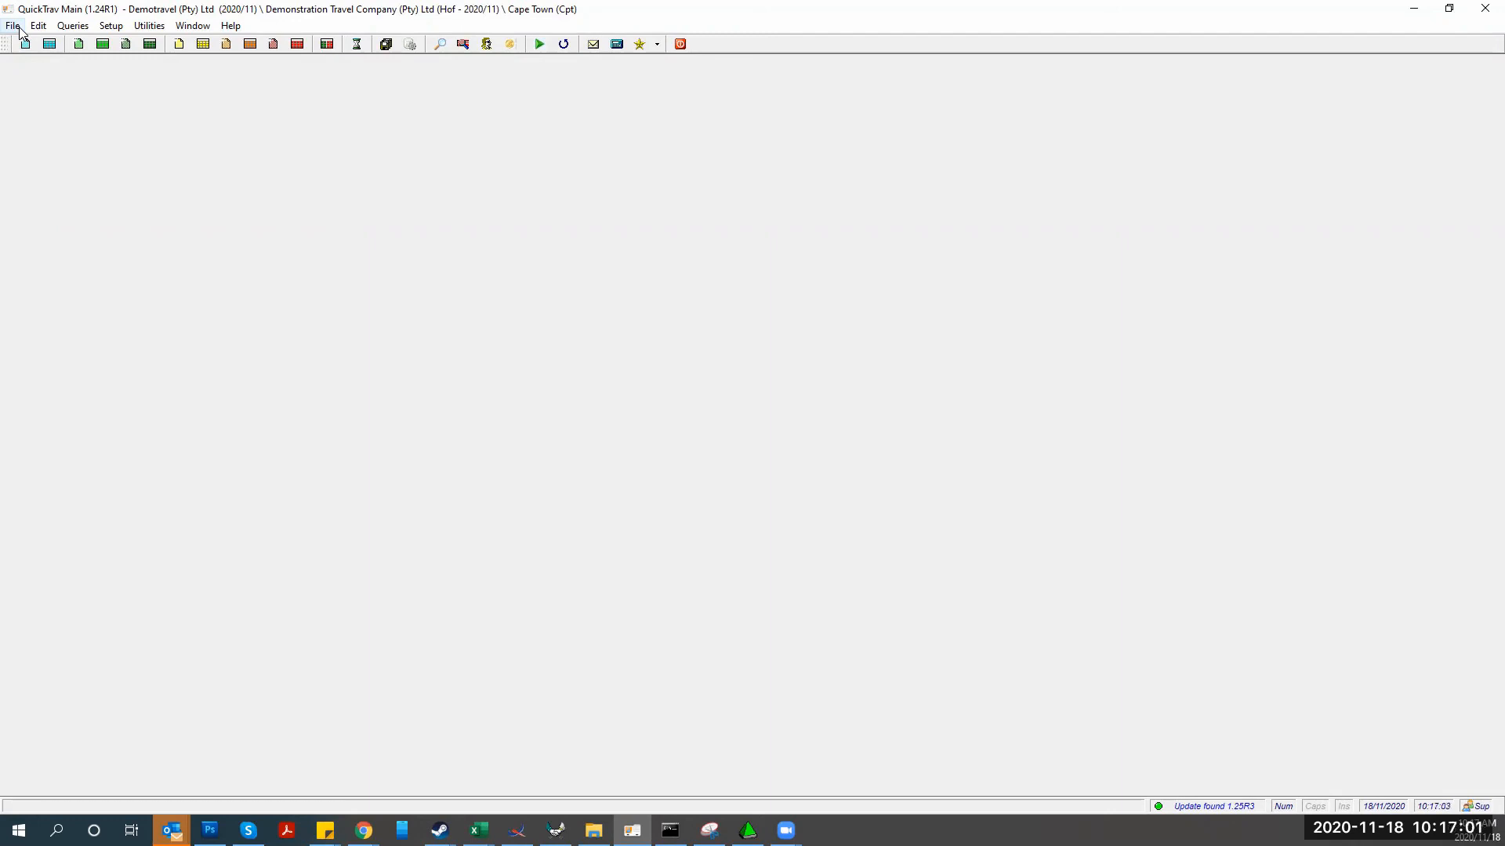
{"action": "left_click", "coordinate": [479, 830]}
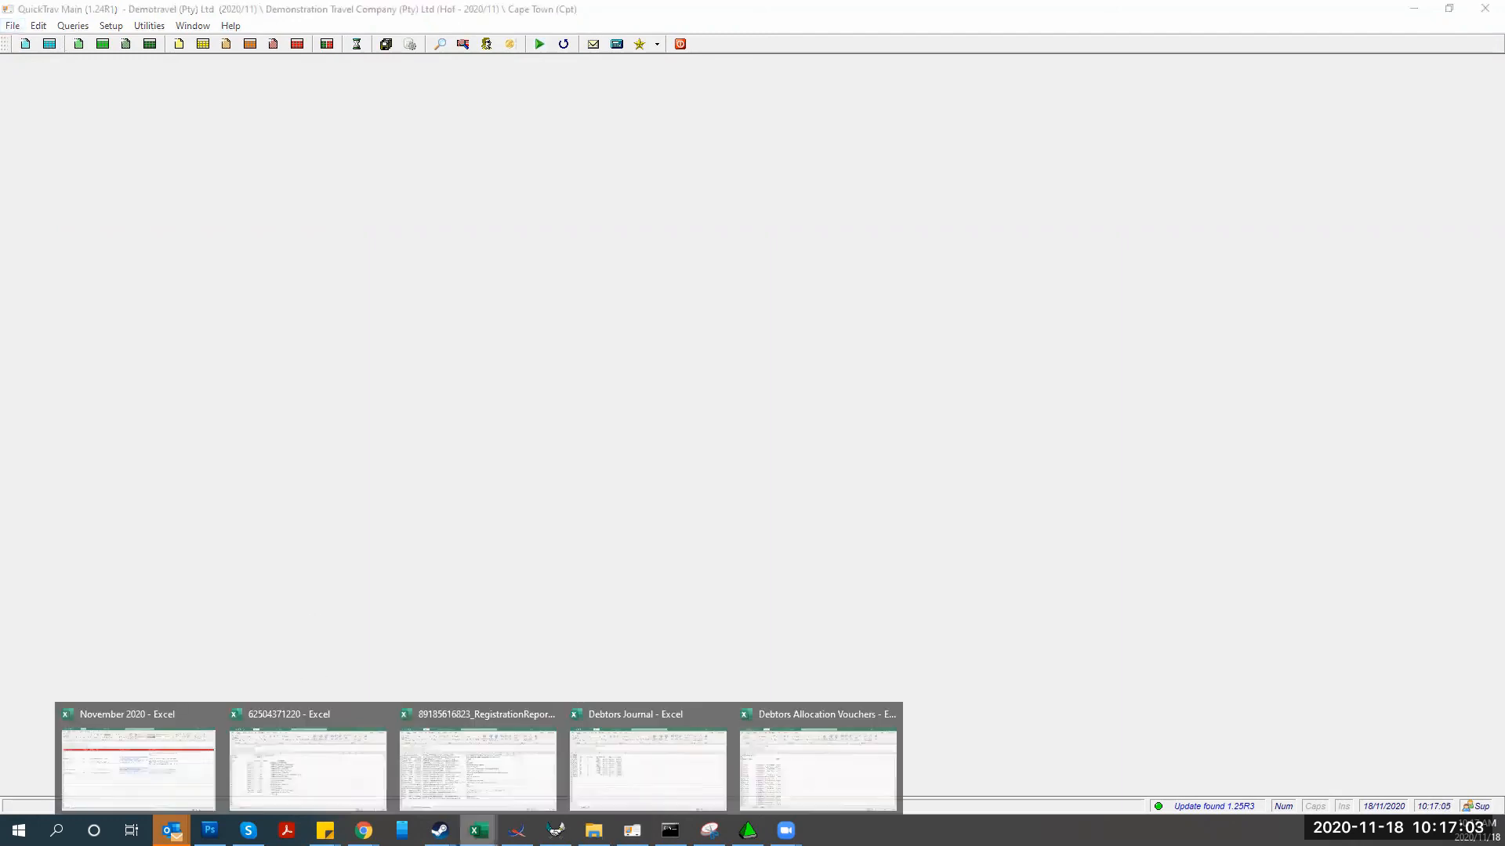
{"action": "left_click", "coordinate": [608, 797]}
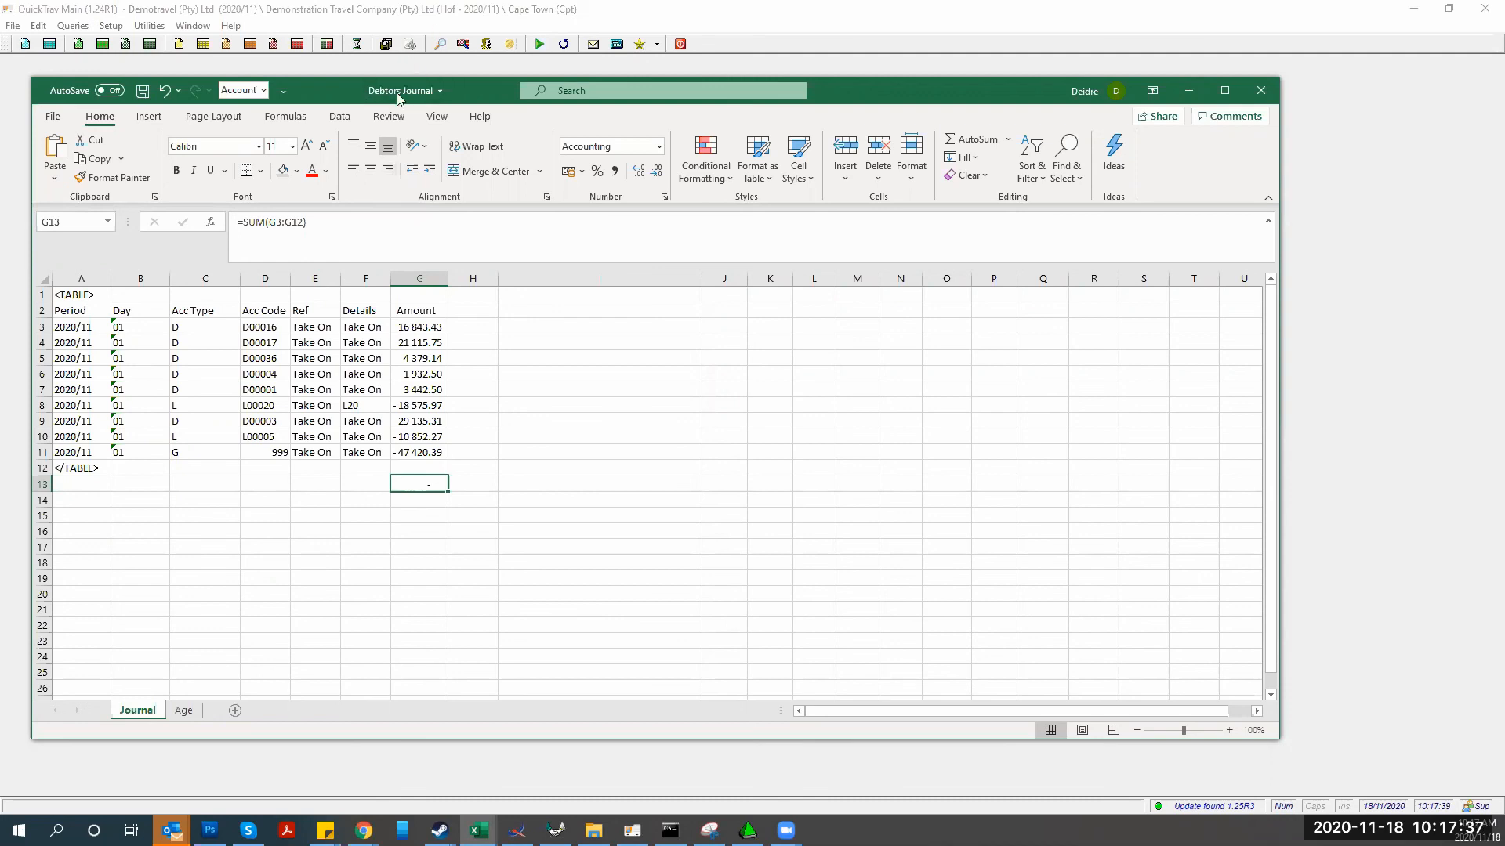
Tile Excel right and QuickTrav Main left, then start new journal Hof.0000007
{"action": "left_click_drag", "start_coordinate": [379, 97], "coordinate": [704, 118]}
{"action": "left_click", "coordinate": [1449, 9]}
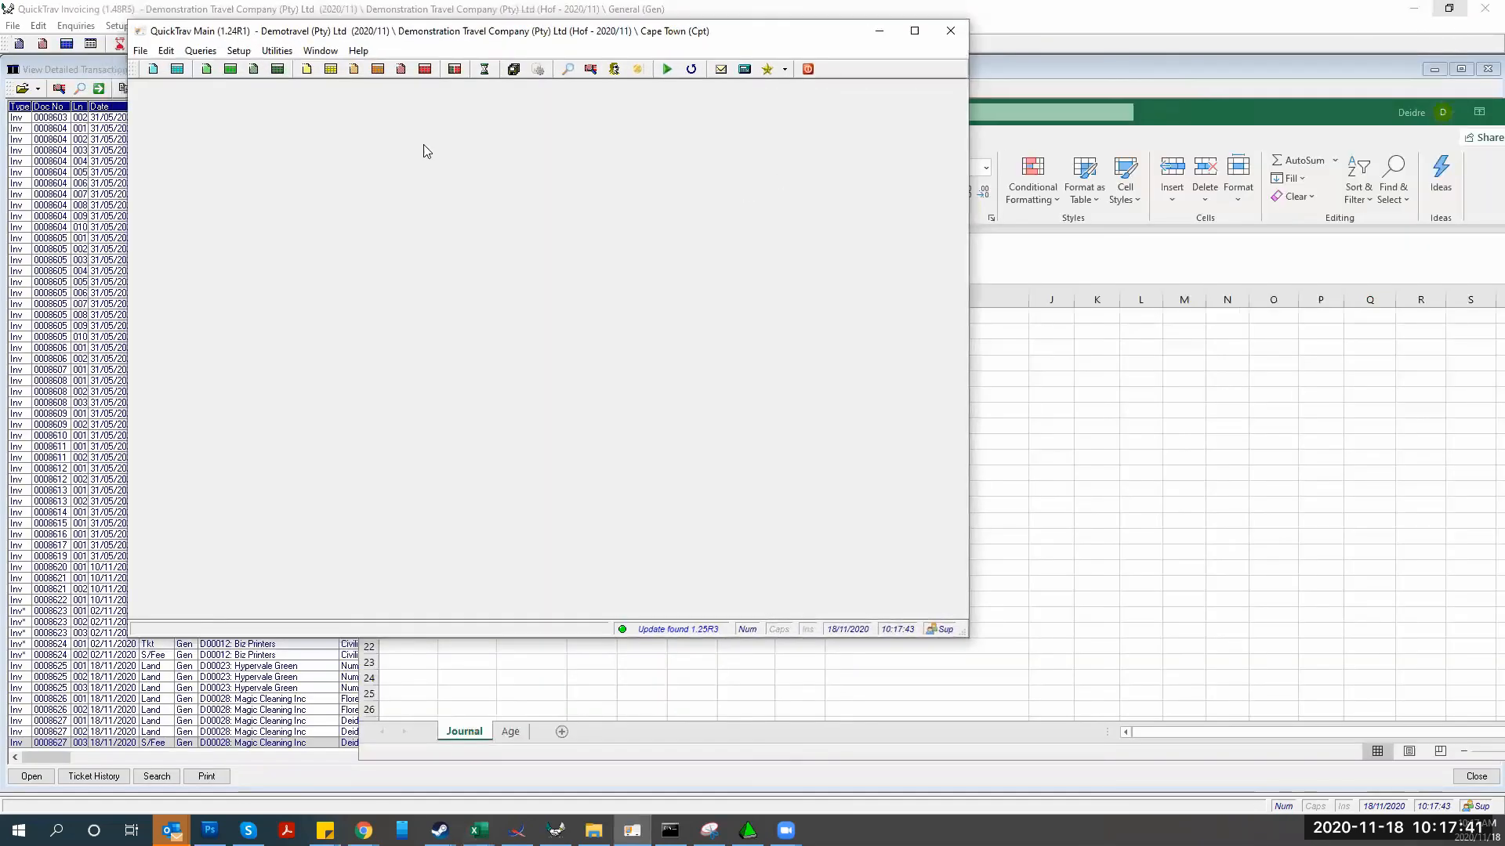
{"action": "left_click_drag", "start_coordinate": [210, 36], "coordinate": [102, 21]}
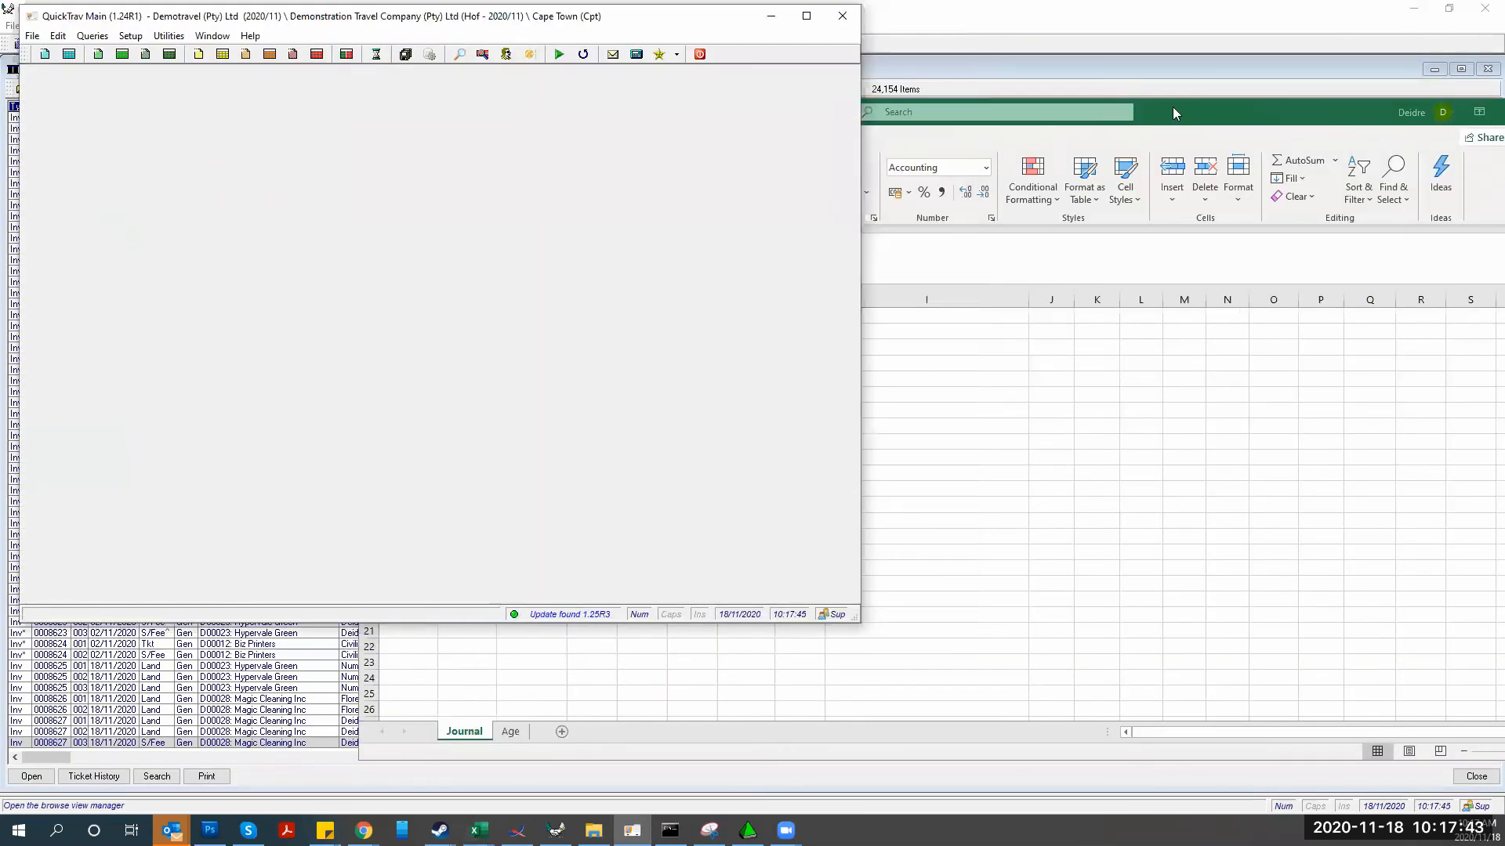
{"action": "left_click", "coordinate": [1206, 110]}
{"action": "key", "text": "super+Right"}
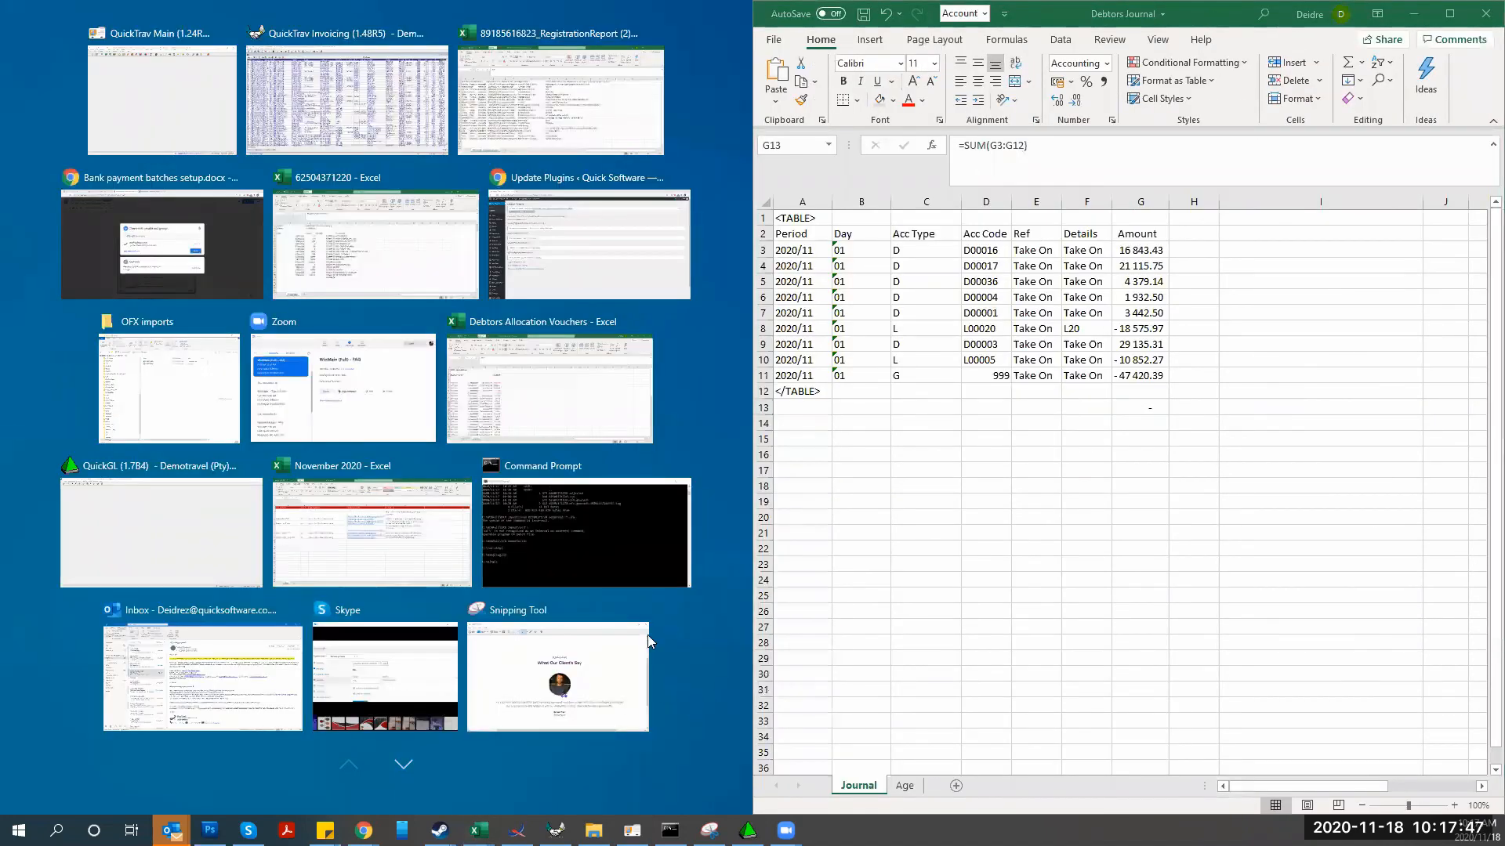
{"action": "left_click", "coordinate": [162, 99]}
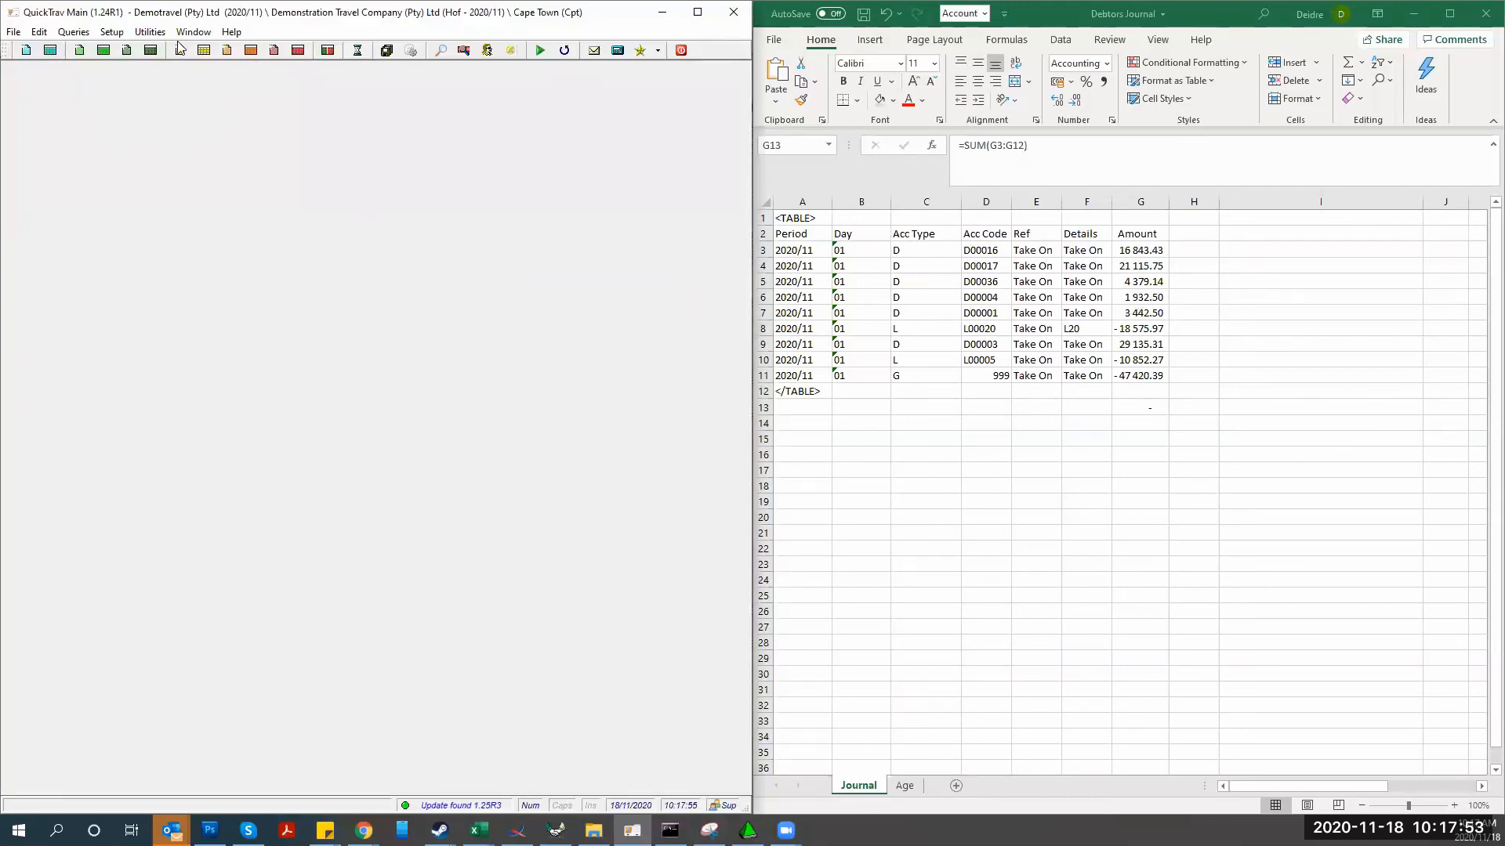
{"action": "left_click", "coordinate": [25, 51]}
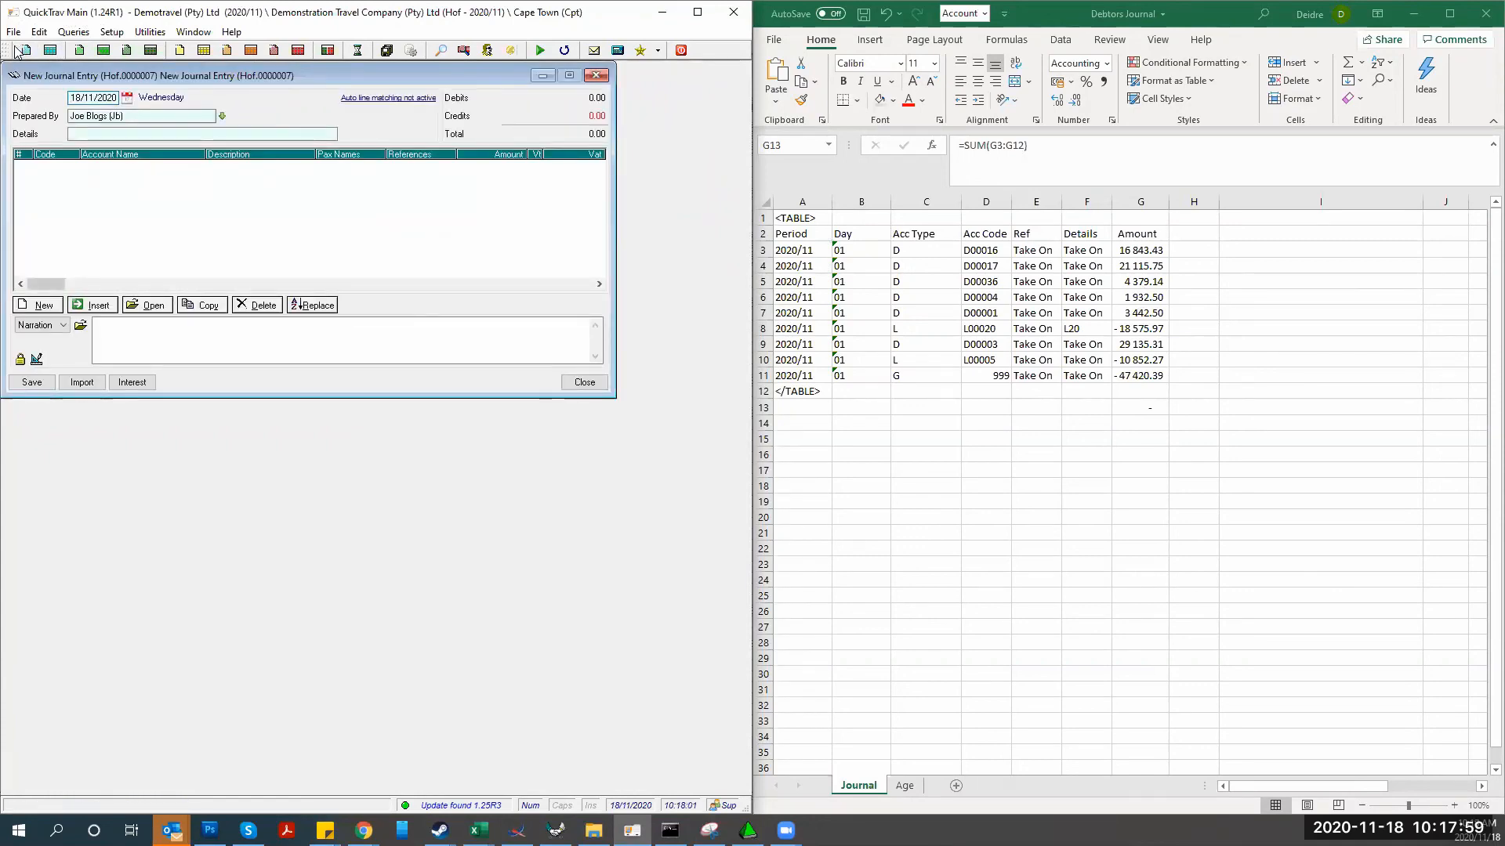
Enter 'Debtors Adjusments' as the journal details, then bring up Import Journal from Spreadsheet
{"action": "left_click", "coordinate": [76, 135]}
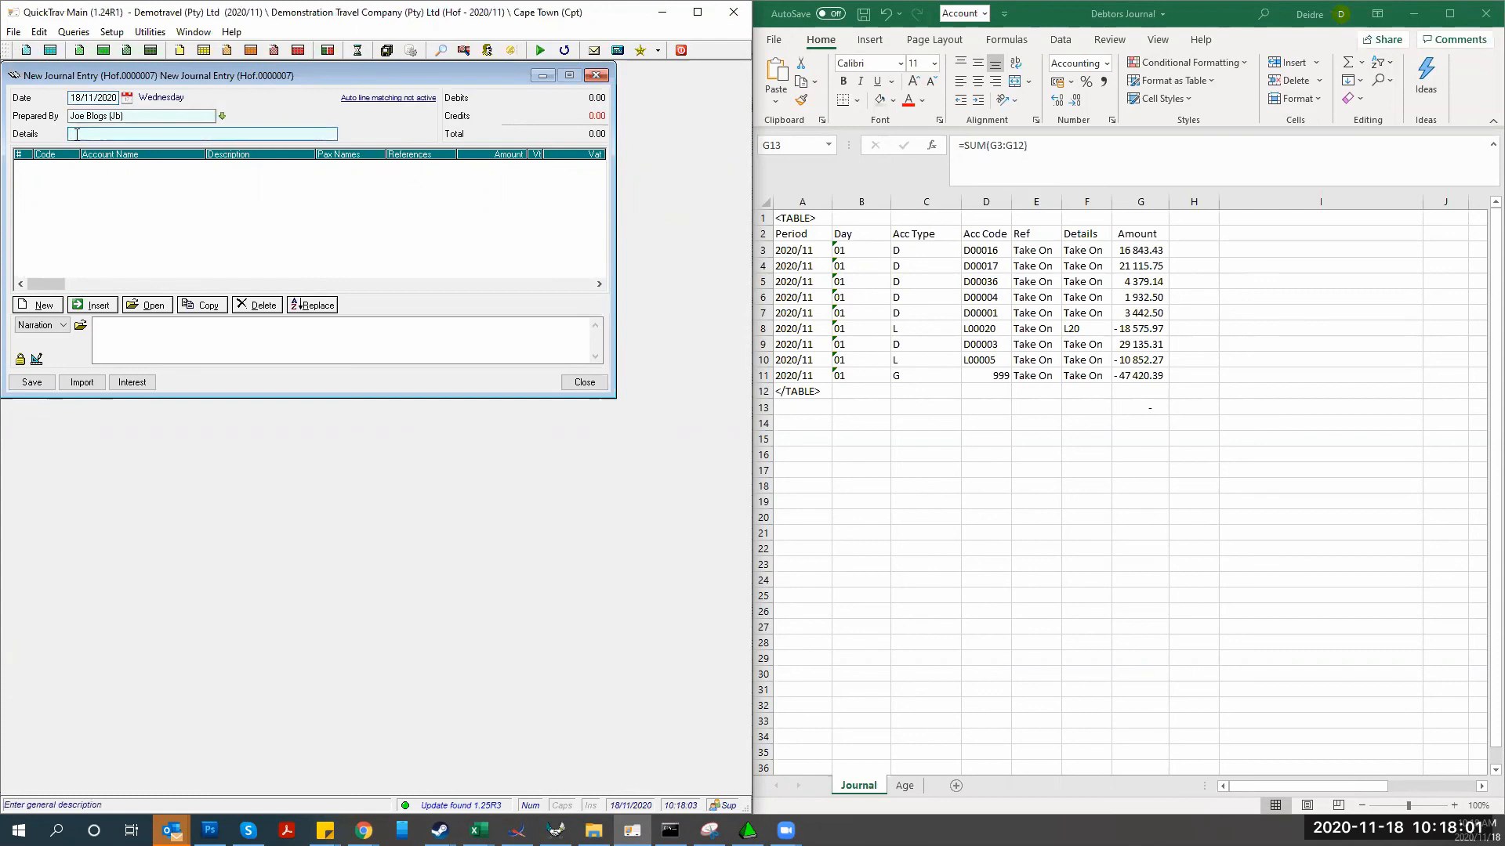
{"action": "type", "text": "Debtors Adju"}
{"action": "key", "text": "BackSpace"}
{"action": "key", "text": "BackSpace"}
{"action": "type", "text": "sments"}
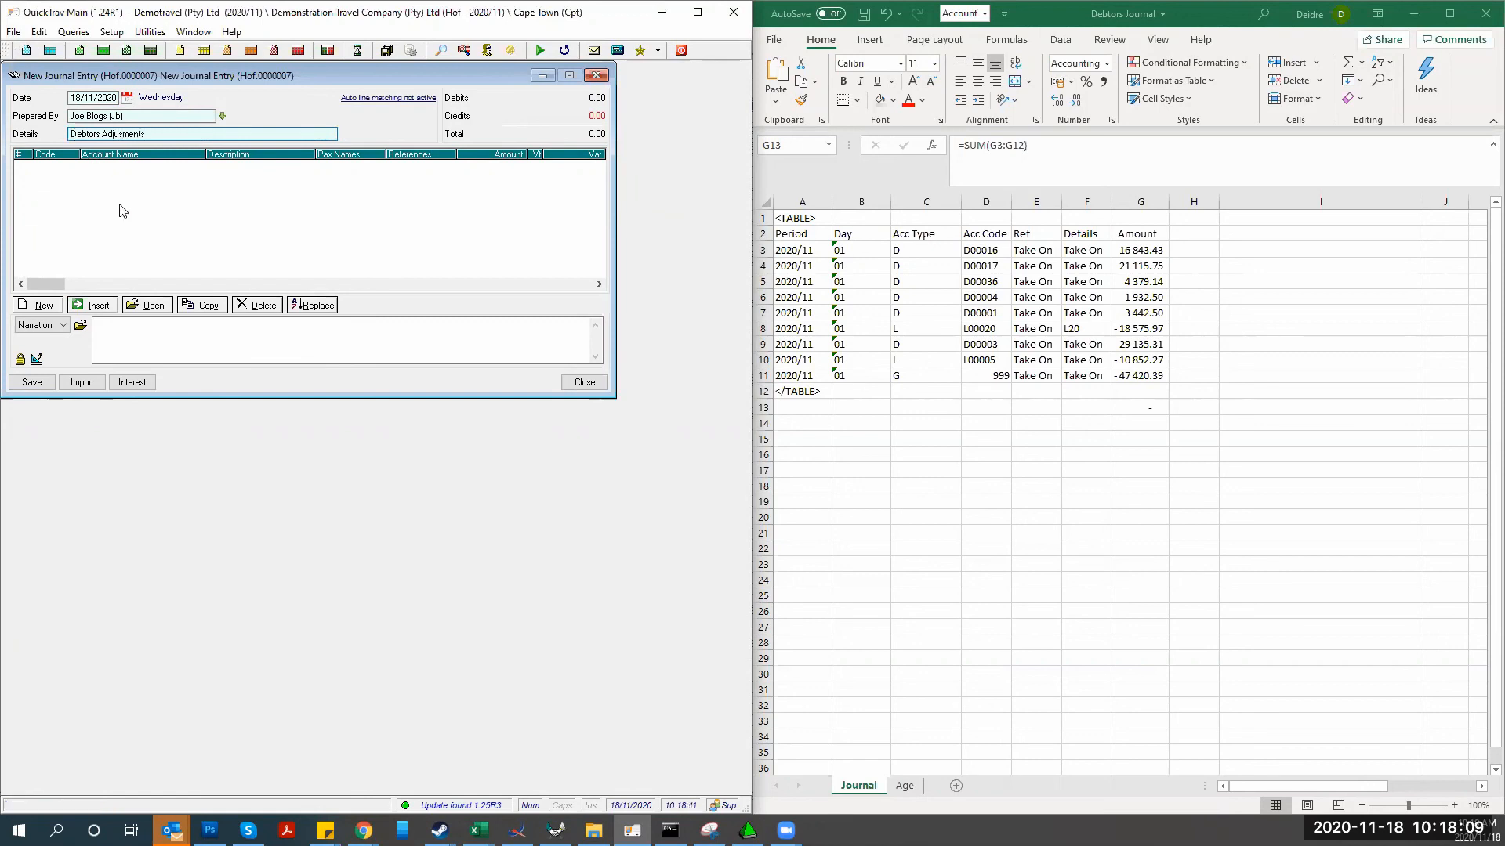
{"action": "left_click", "coordinate": [83, 383]}
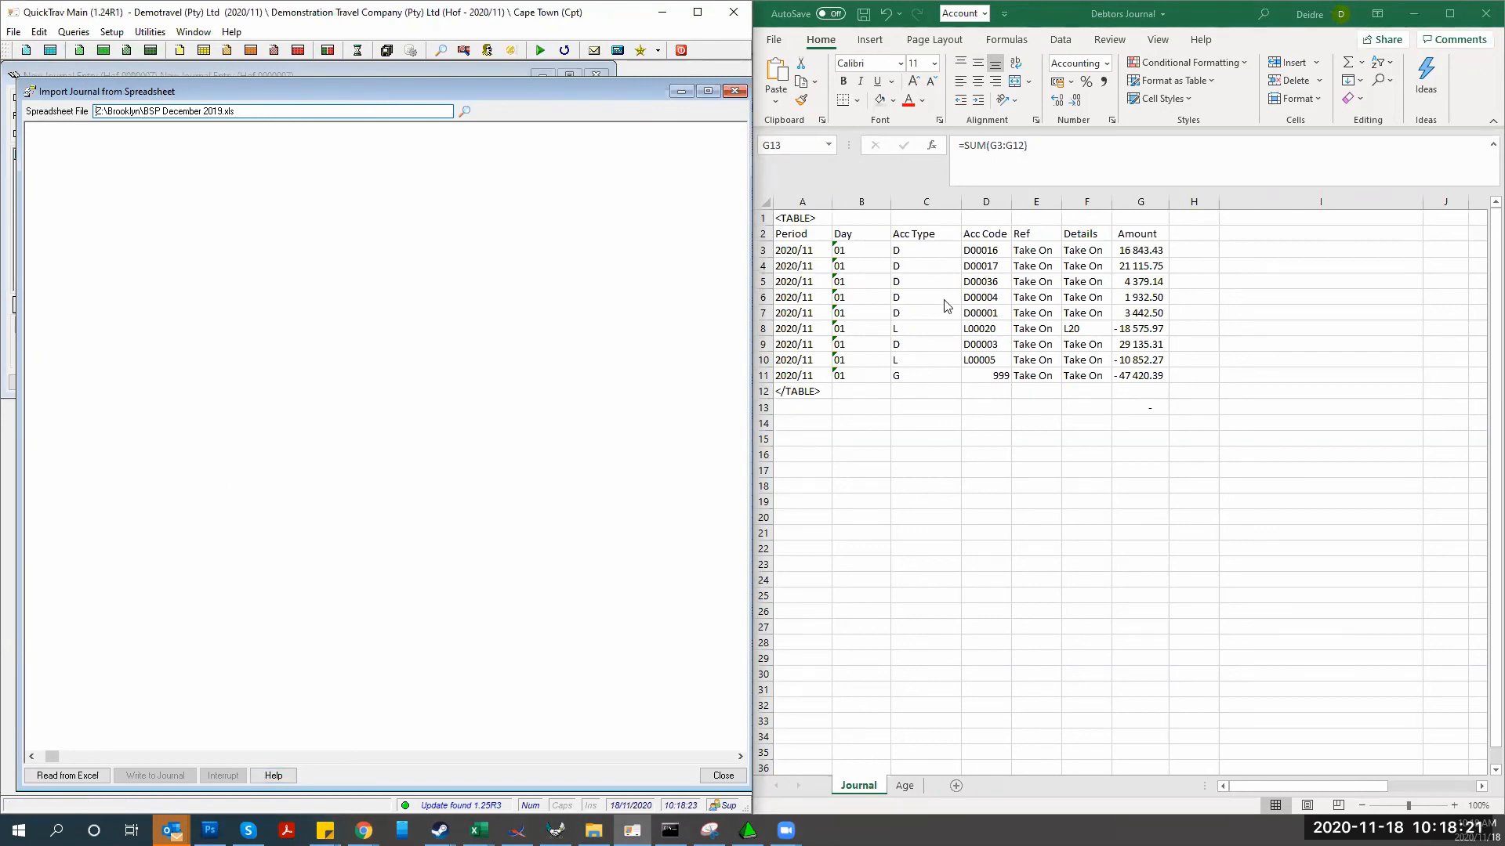
Show the Journal Fields help listing the required TABLE tags and columns
{"action": "left_click", "coordinate": [274, 775]}
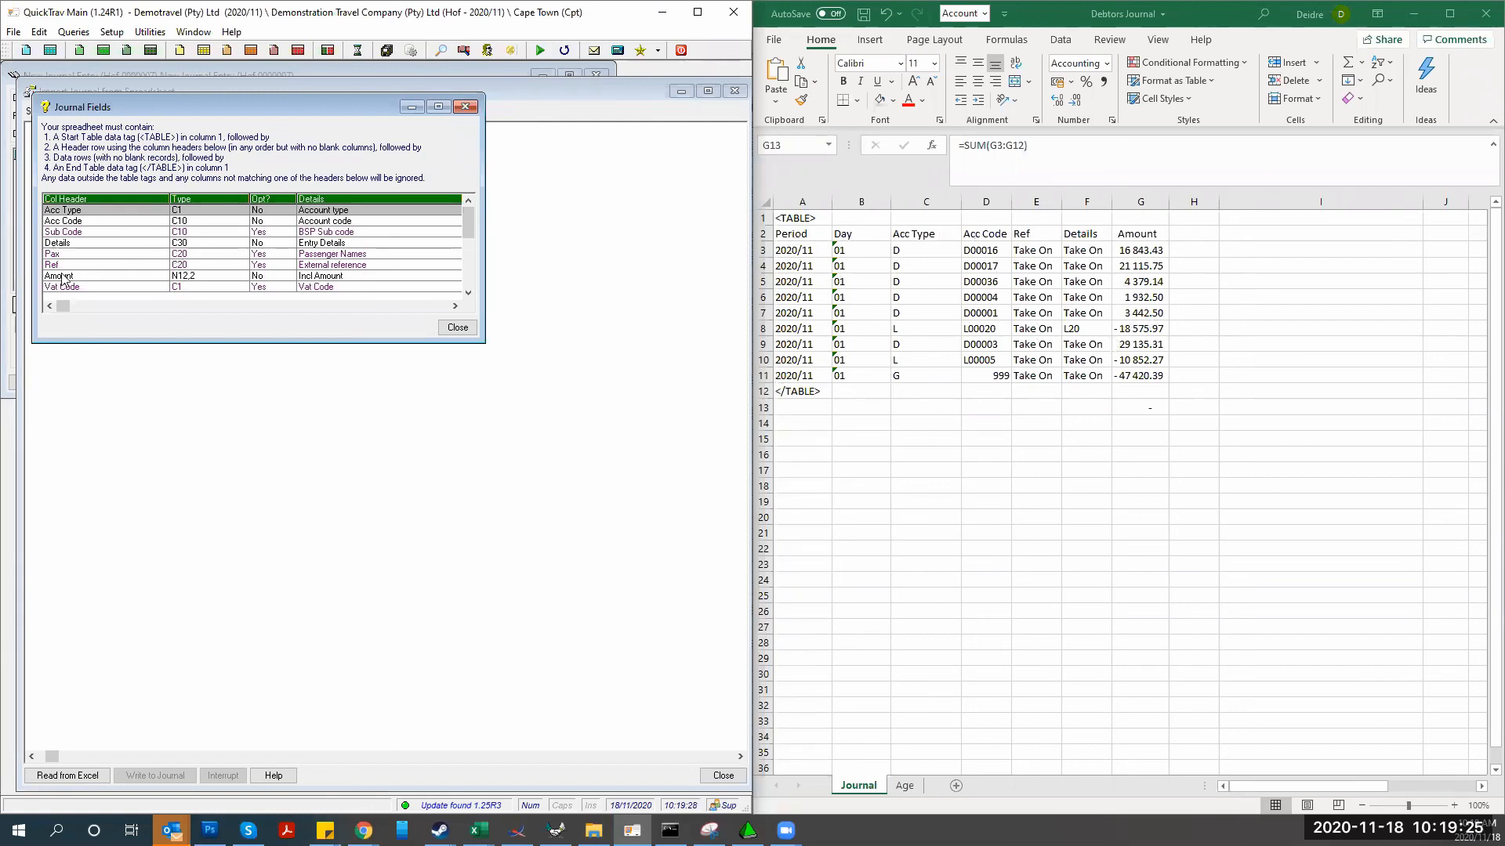
{"action": "scroll", "coordinate": [65, 279], "scroll_direction": "down", "scroll_amount": 1}
{"action": "scroll", "coordinate": [63, 278], "scroll_direction": "down", "scroll_amount": 8}
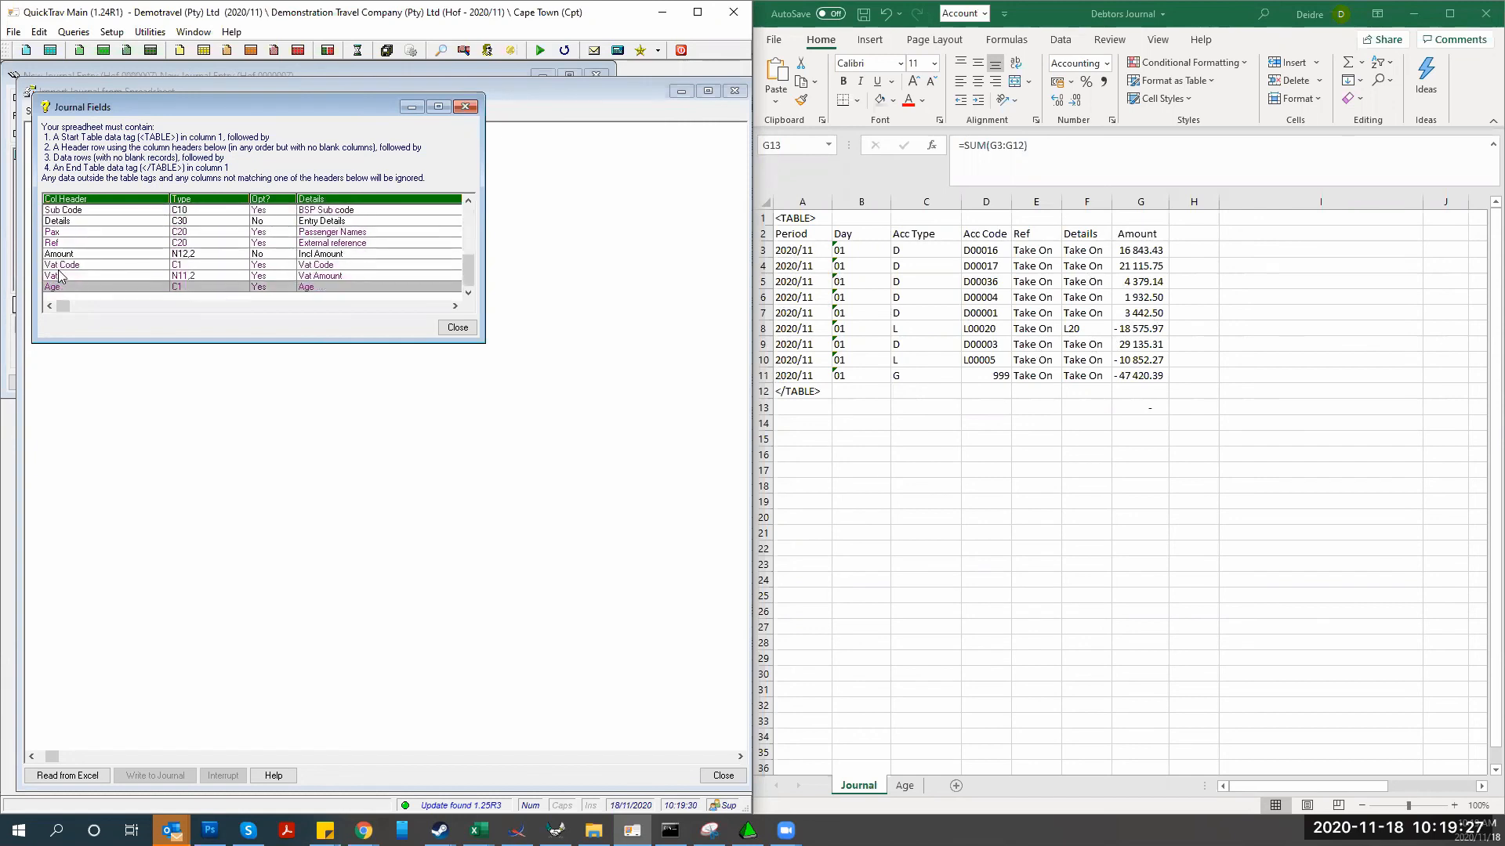
{"action": "left_click", "coordinate": [57, 264]}
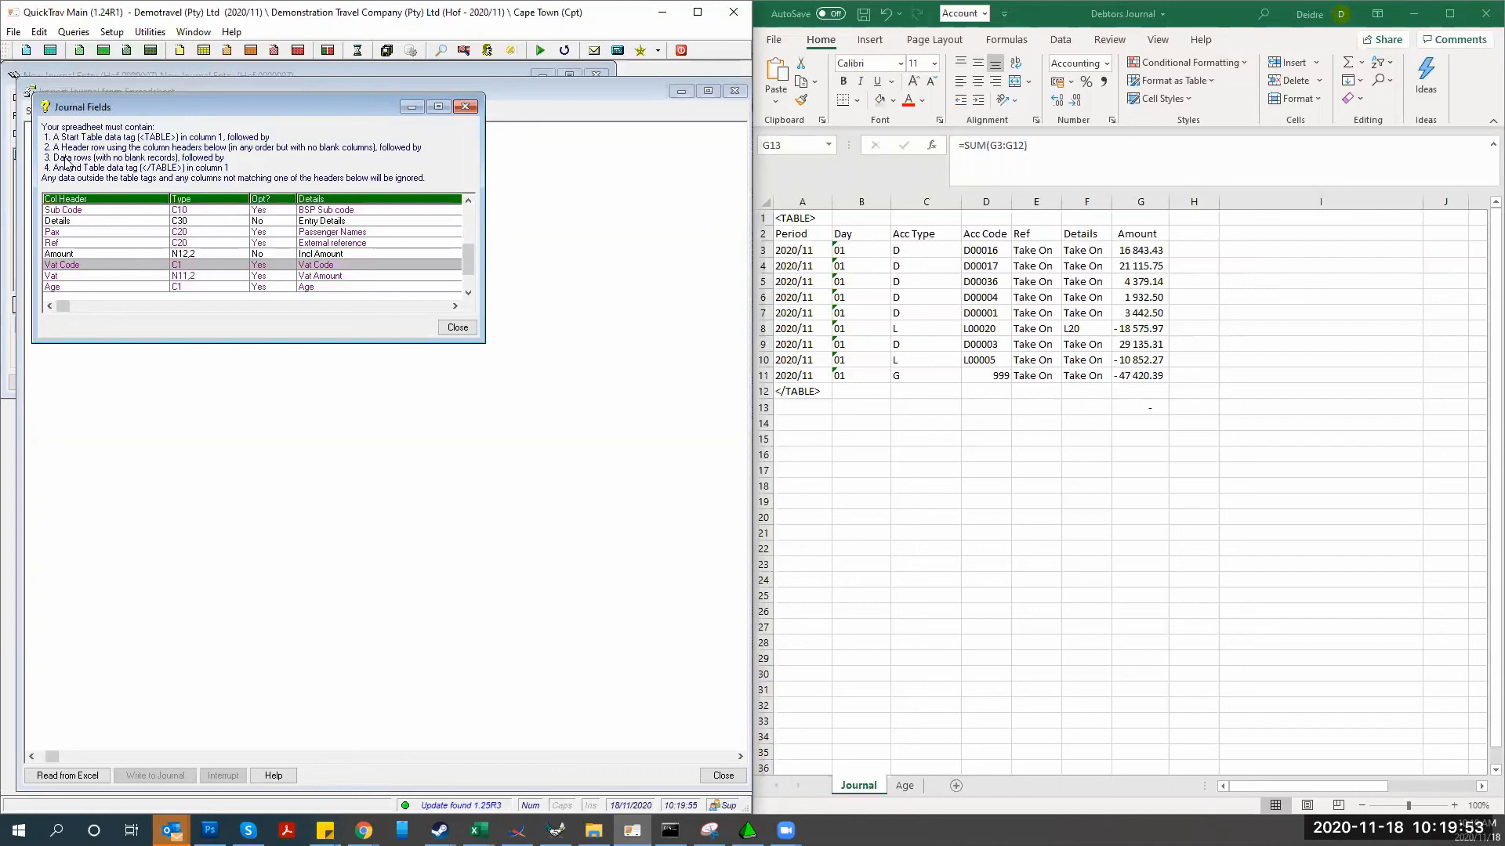
{"action": "left_click", "coordinate": [780, 247]}
{"action": "left_click_drag", "start_coordinate": [769, 249], "coordinate": [781, 374]}
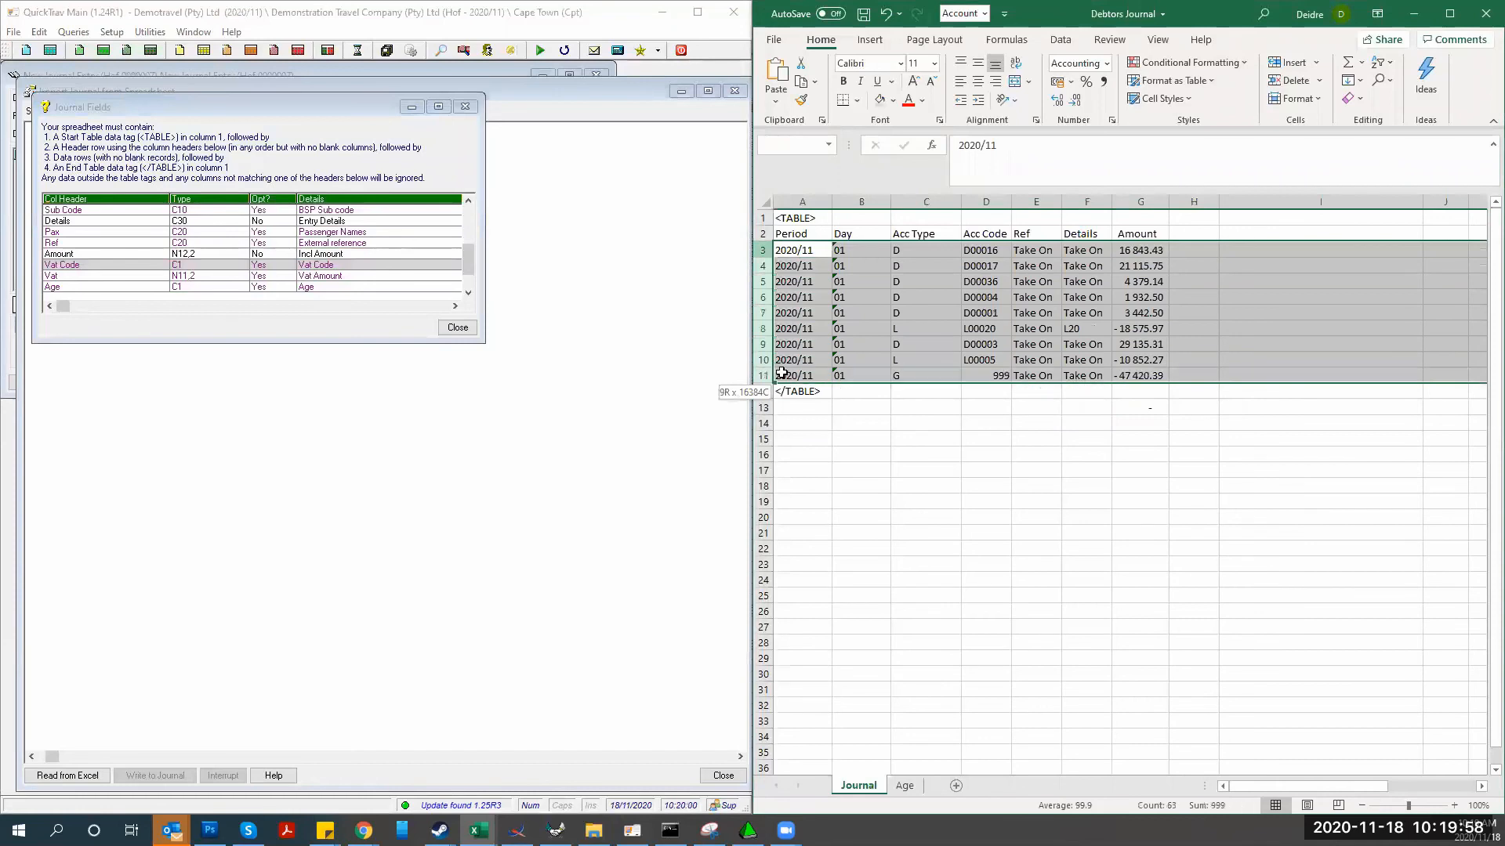
{"action": "left_click", "coordinate": [899, 249]}
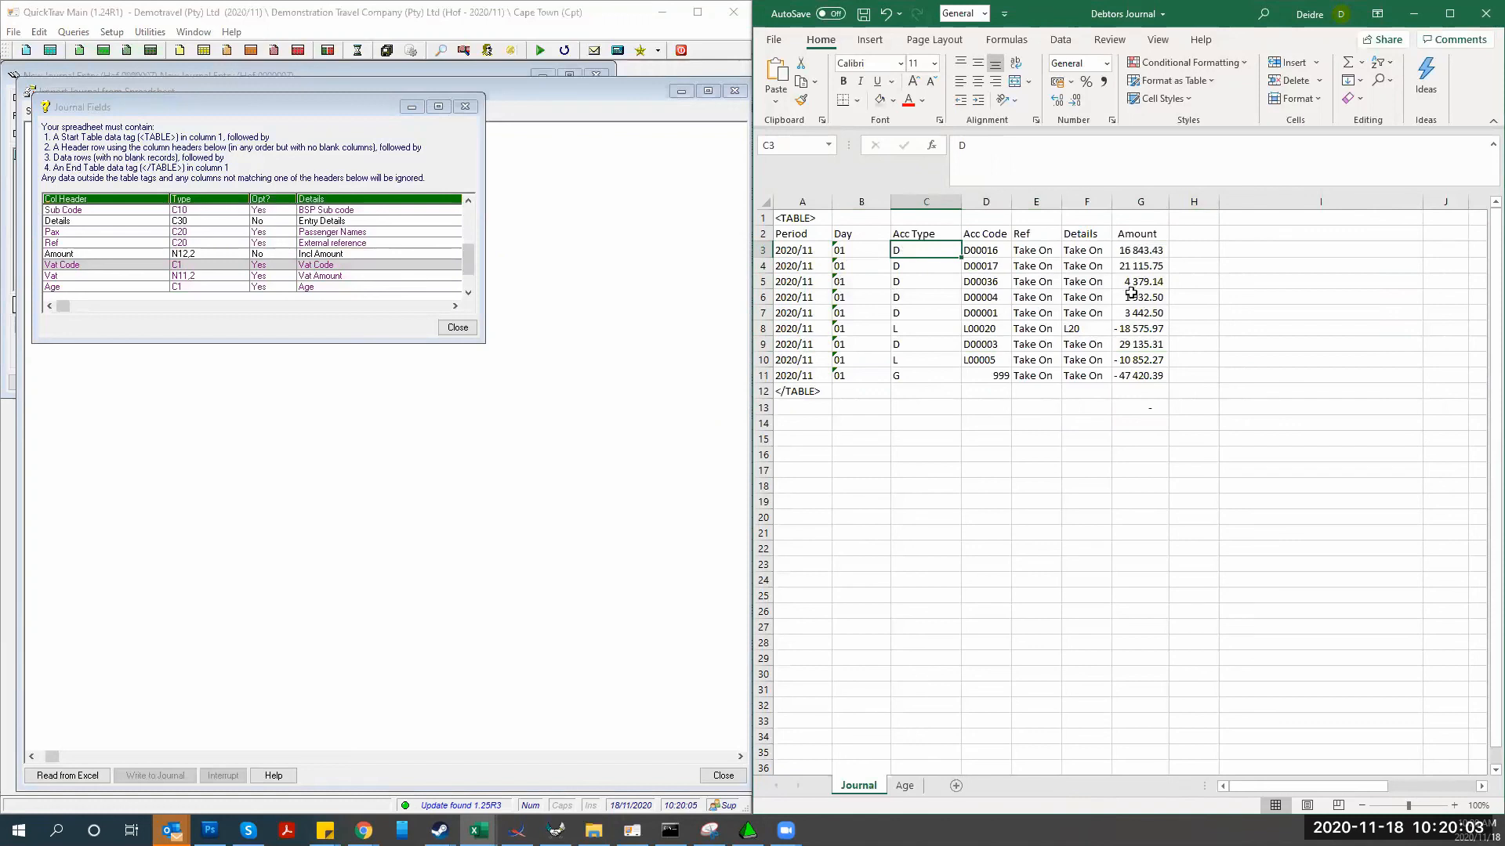
{"action": "left_click", "coordinate": [917, 328]}
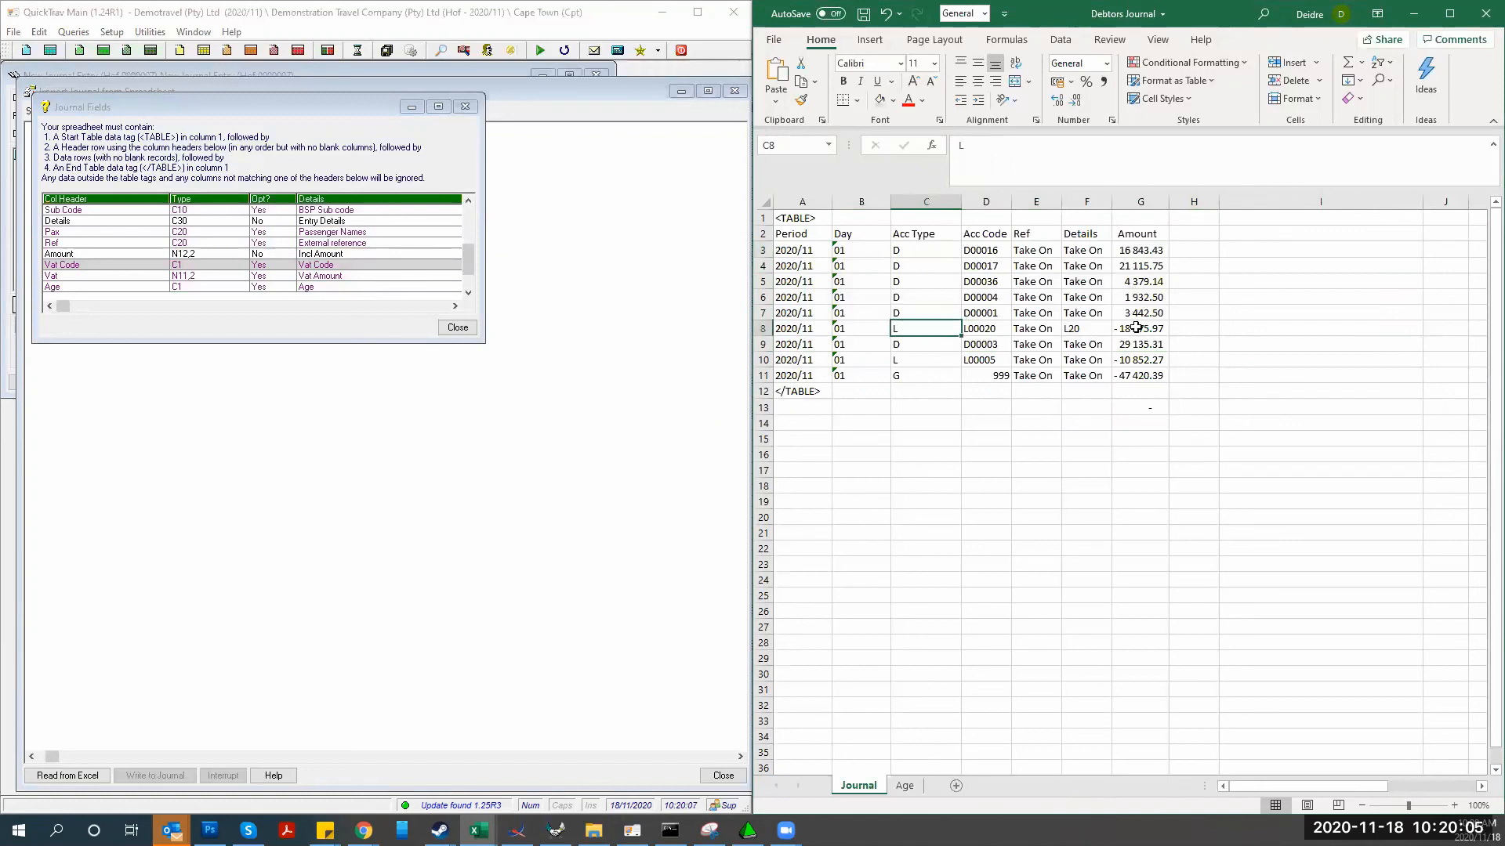
{"action": "left_click", "coordinate": [903, 375]}
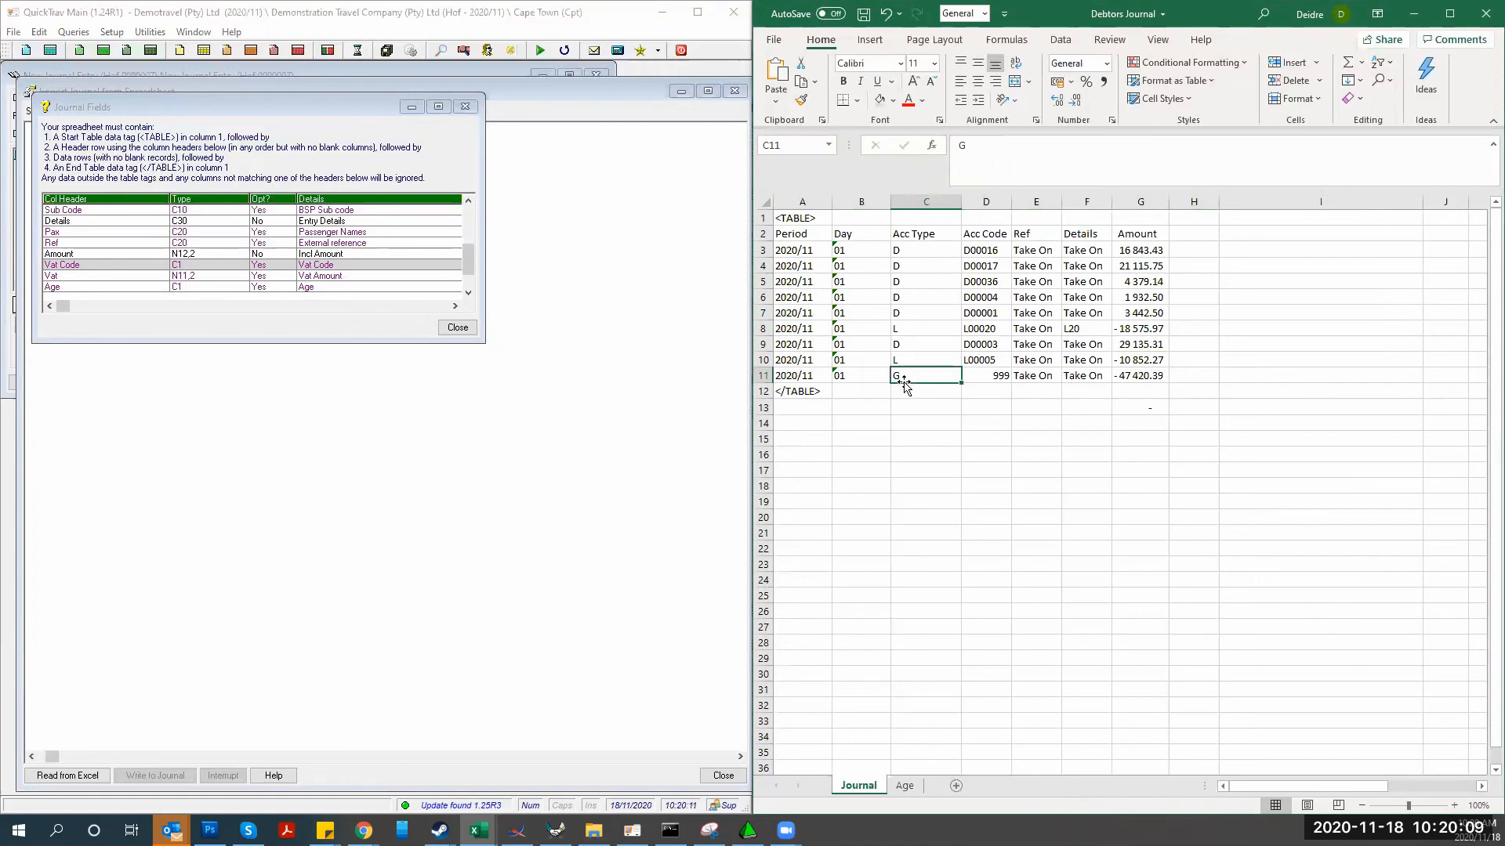
{"action": "left_click", "coordinate": [987, 378]}
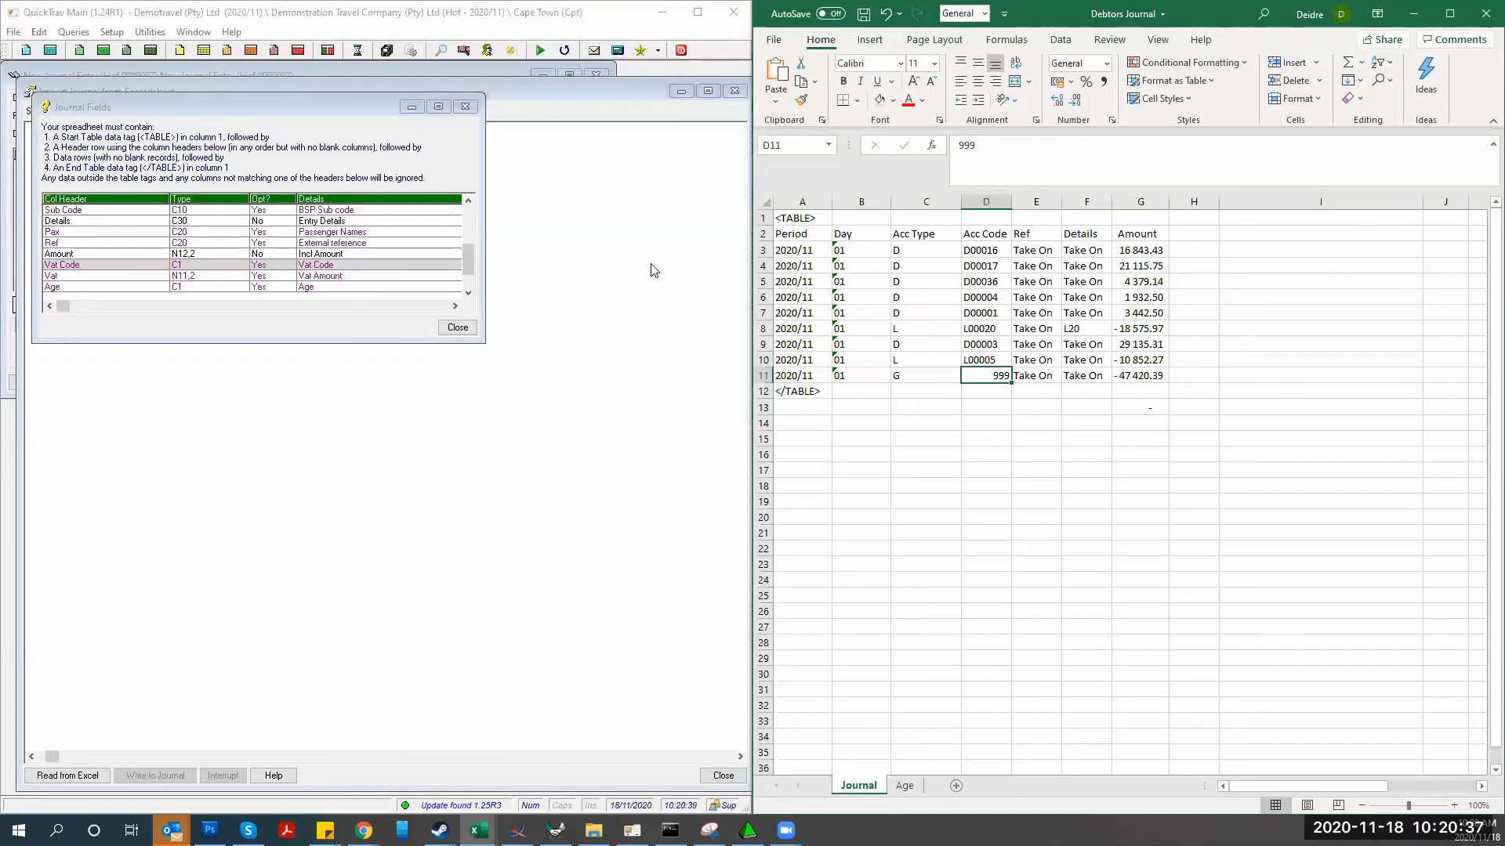
{"action": "left_click", "coordinate": [795, 394]}
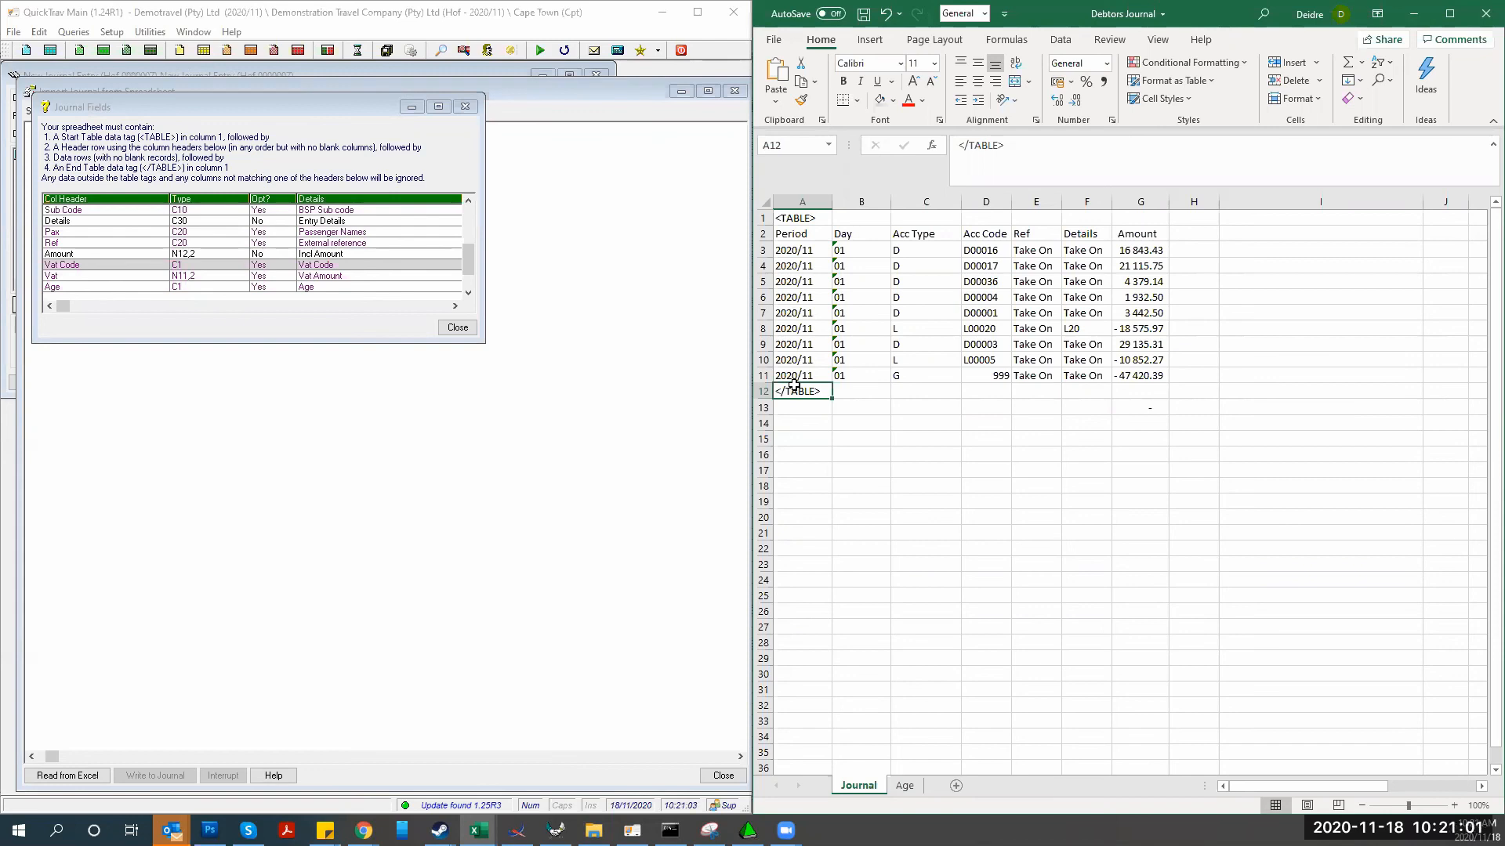
Save the Debtors Journal workbook to the Desktop and close QuickTrav's Journal Fields help
{"action": "double_click", "coordinate": [1207, 29]}
{"action": "left_click", "coordinate": [295, 127]}
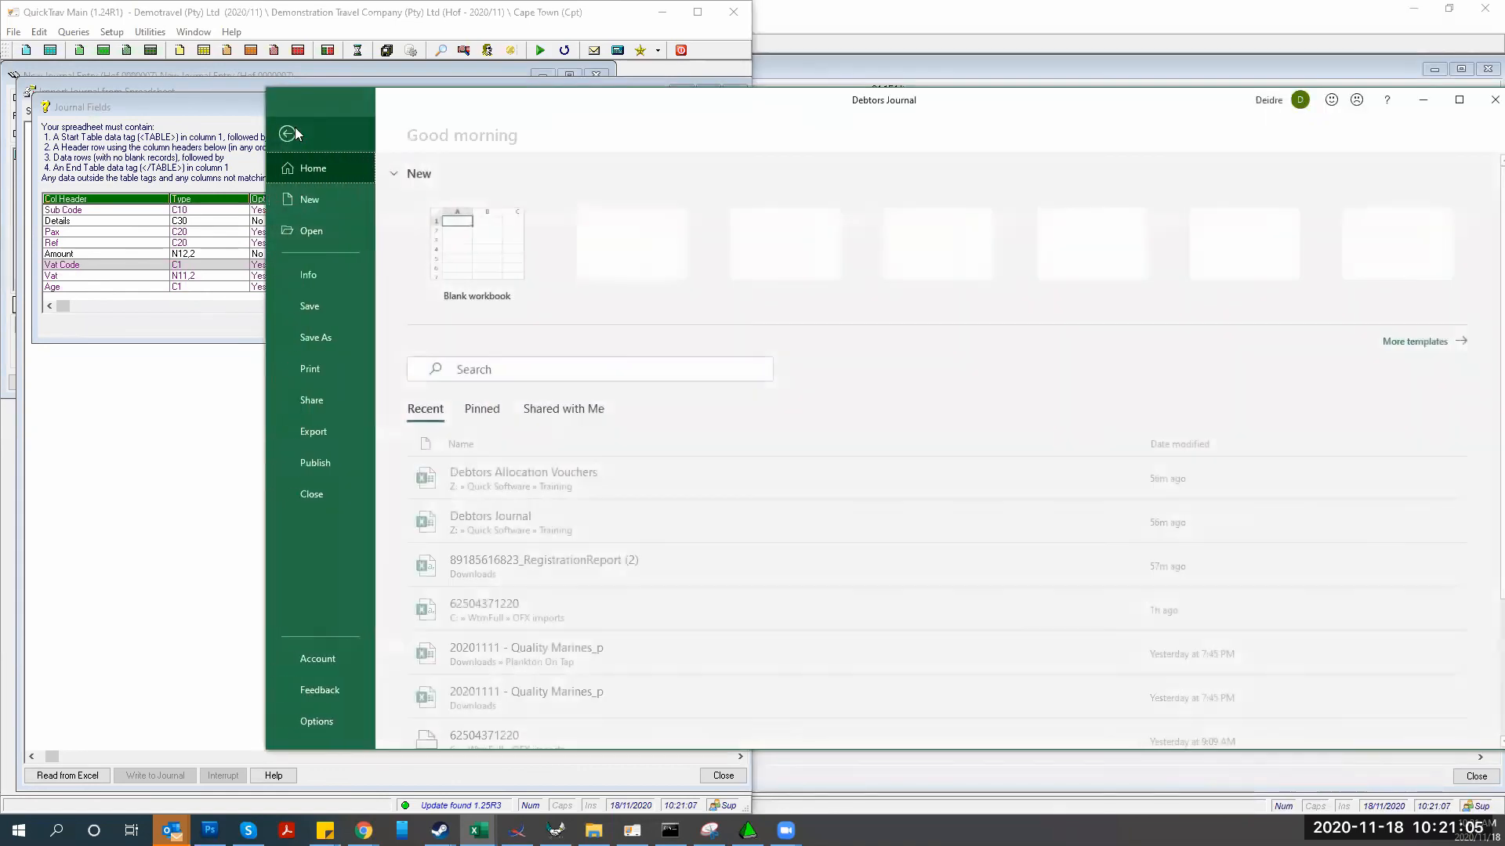
{"action": "left_click", "coordinate": [316, 335]}
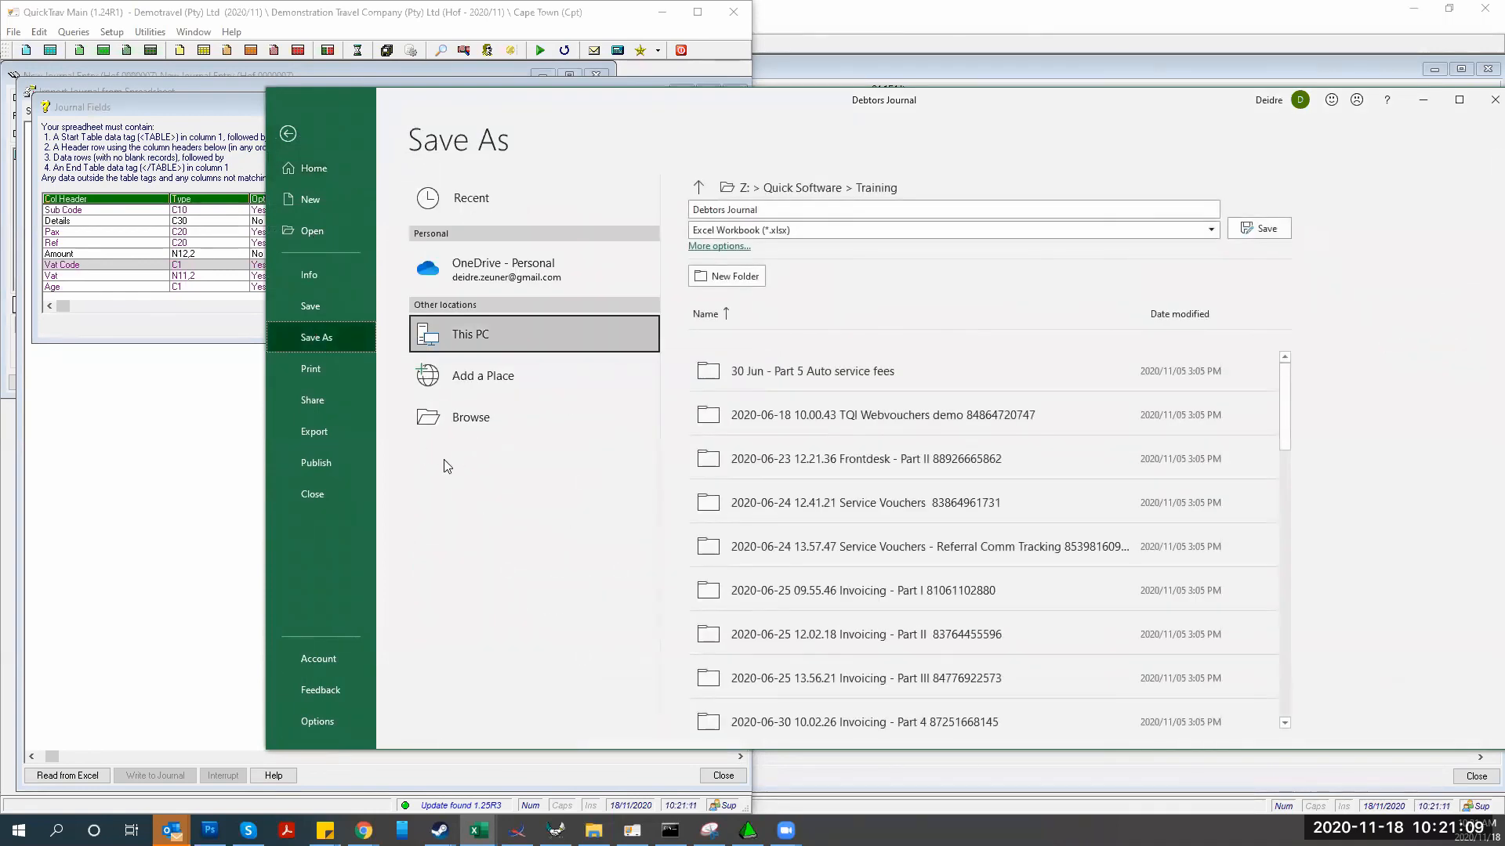
{"action": "left_click", "coordinate": [450, 418]}
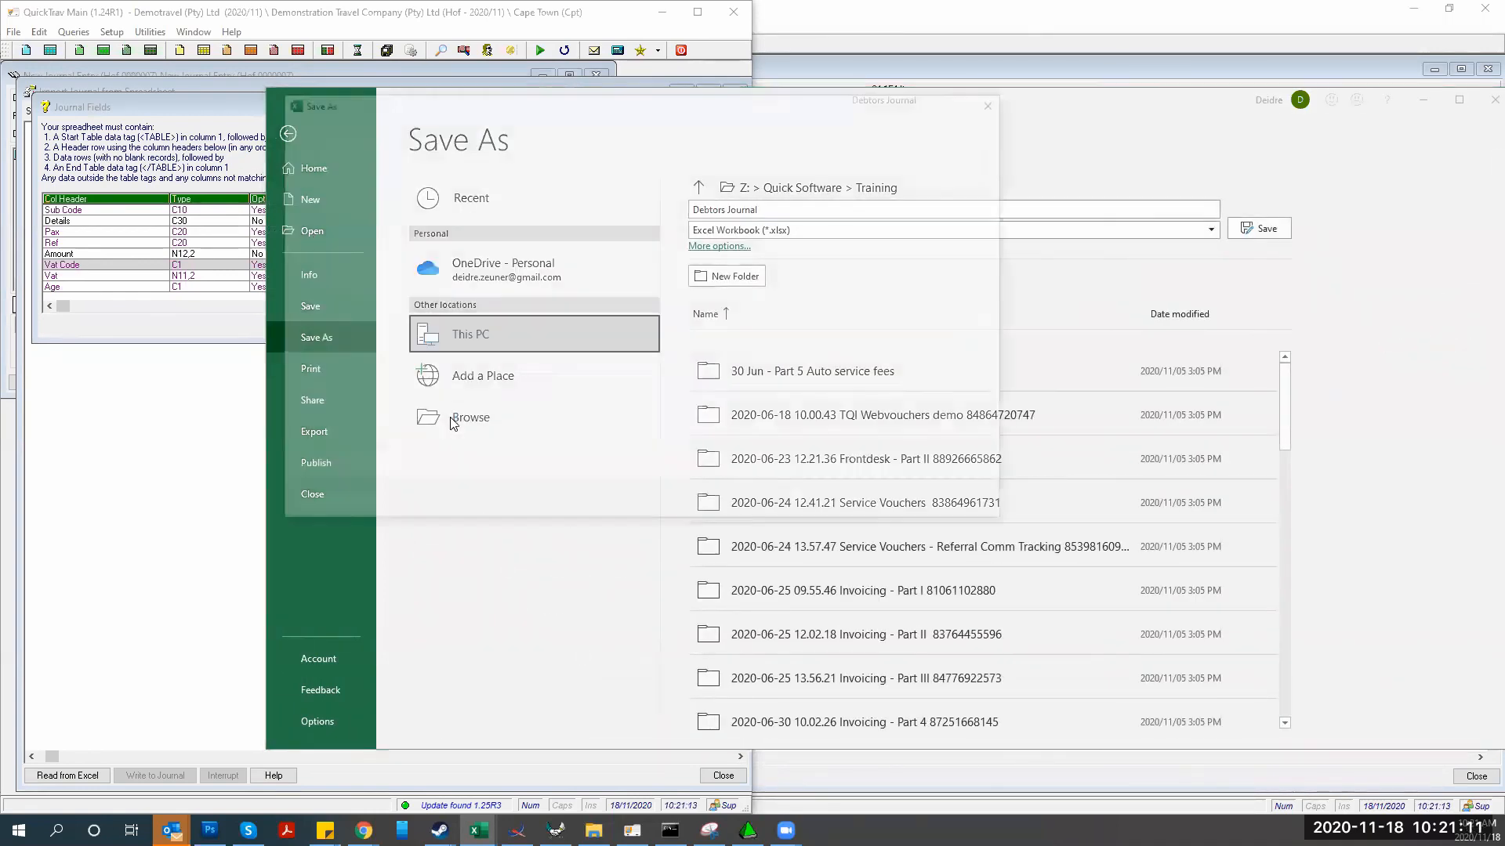
{"action": "left_click", "coordinate": [329, 222]}
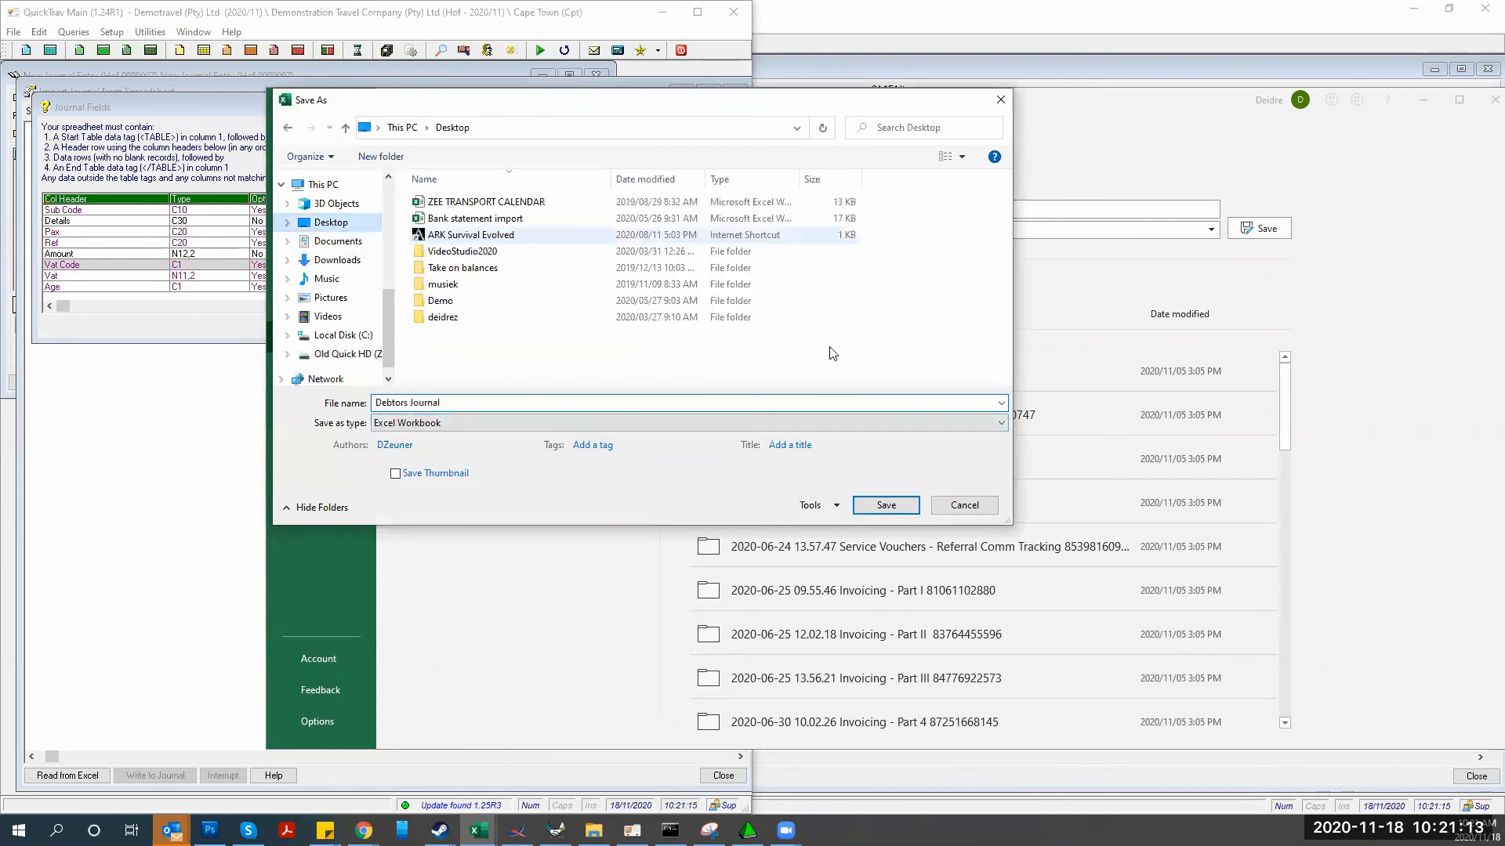
{"action": "left_click", "coordinate": [872, 503]}
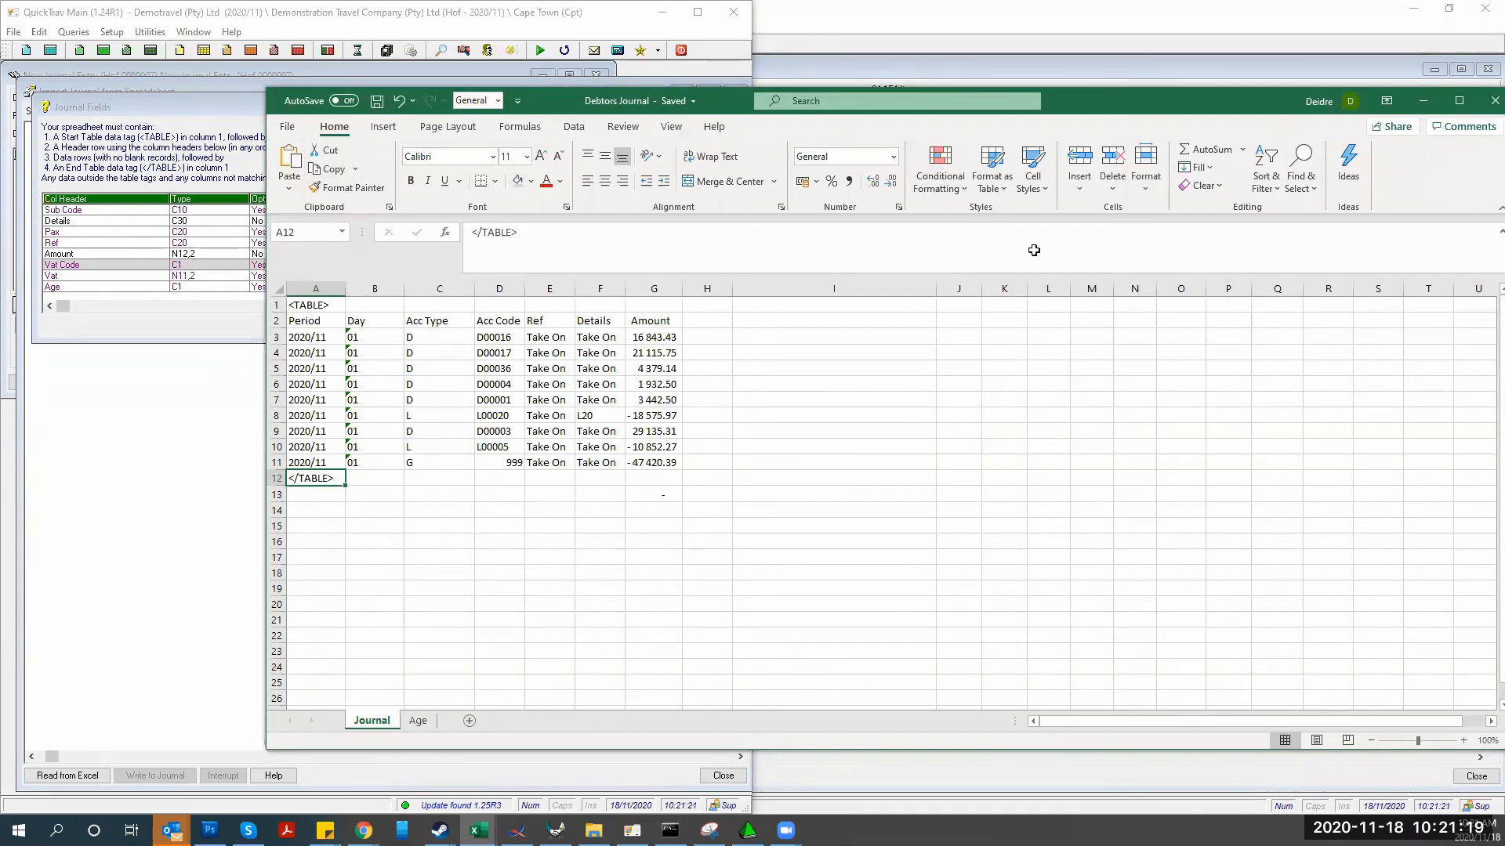
{"action": "left_click", "coordinate": [138, 338]}
{"action": "left_click", "coordinate": [447, 324]}
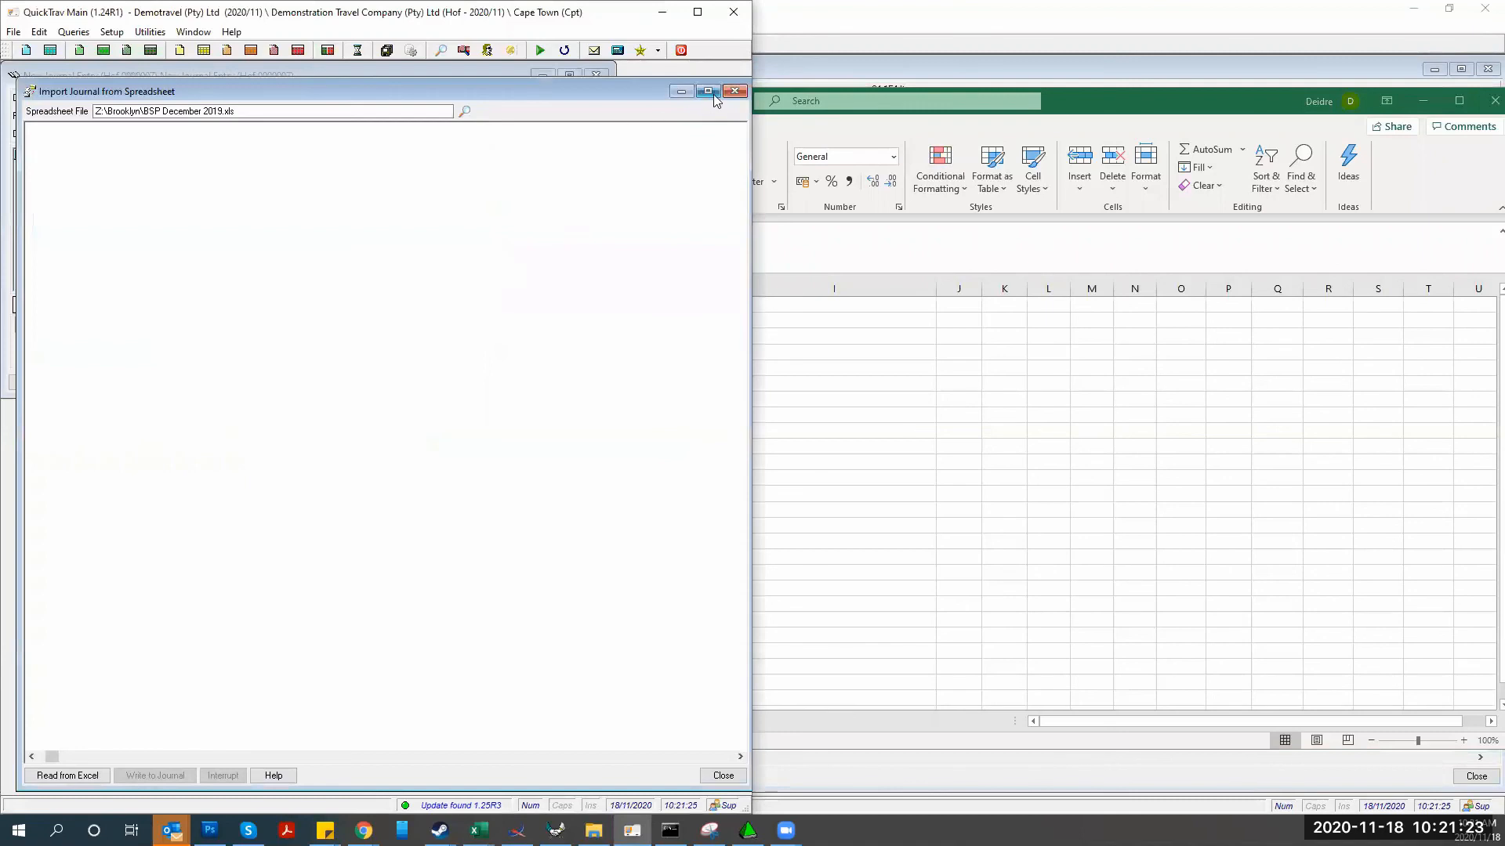
Point the import's spreadsheet file at Debtors Journal.xlsx on the Desktop
{"action": "left_click", "coordinate": [735, 91]}
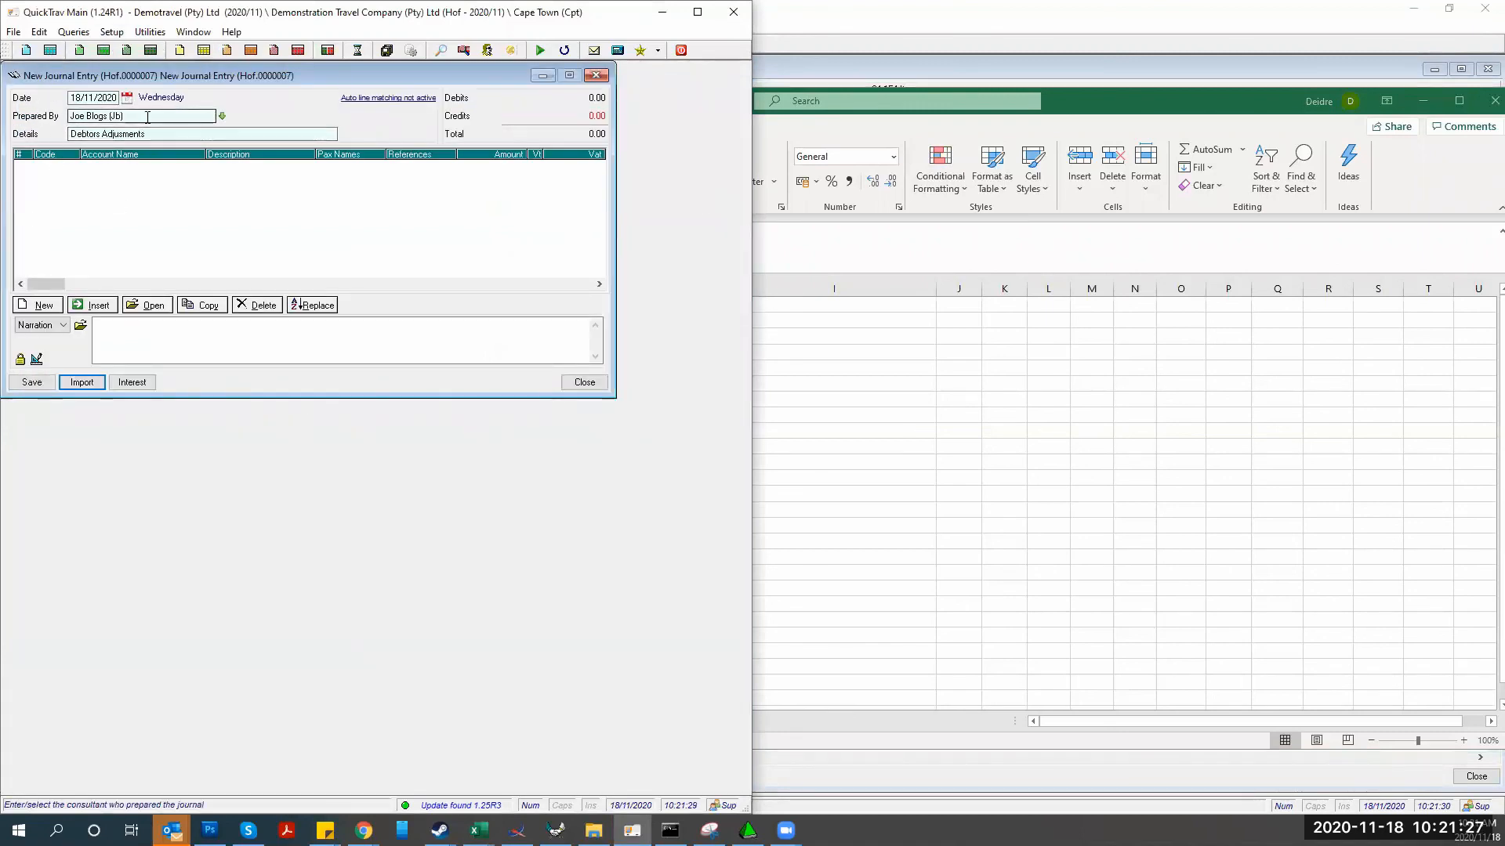
{"action": "left_click", "coordinate": [81, 381]}
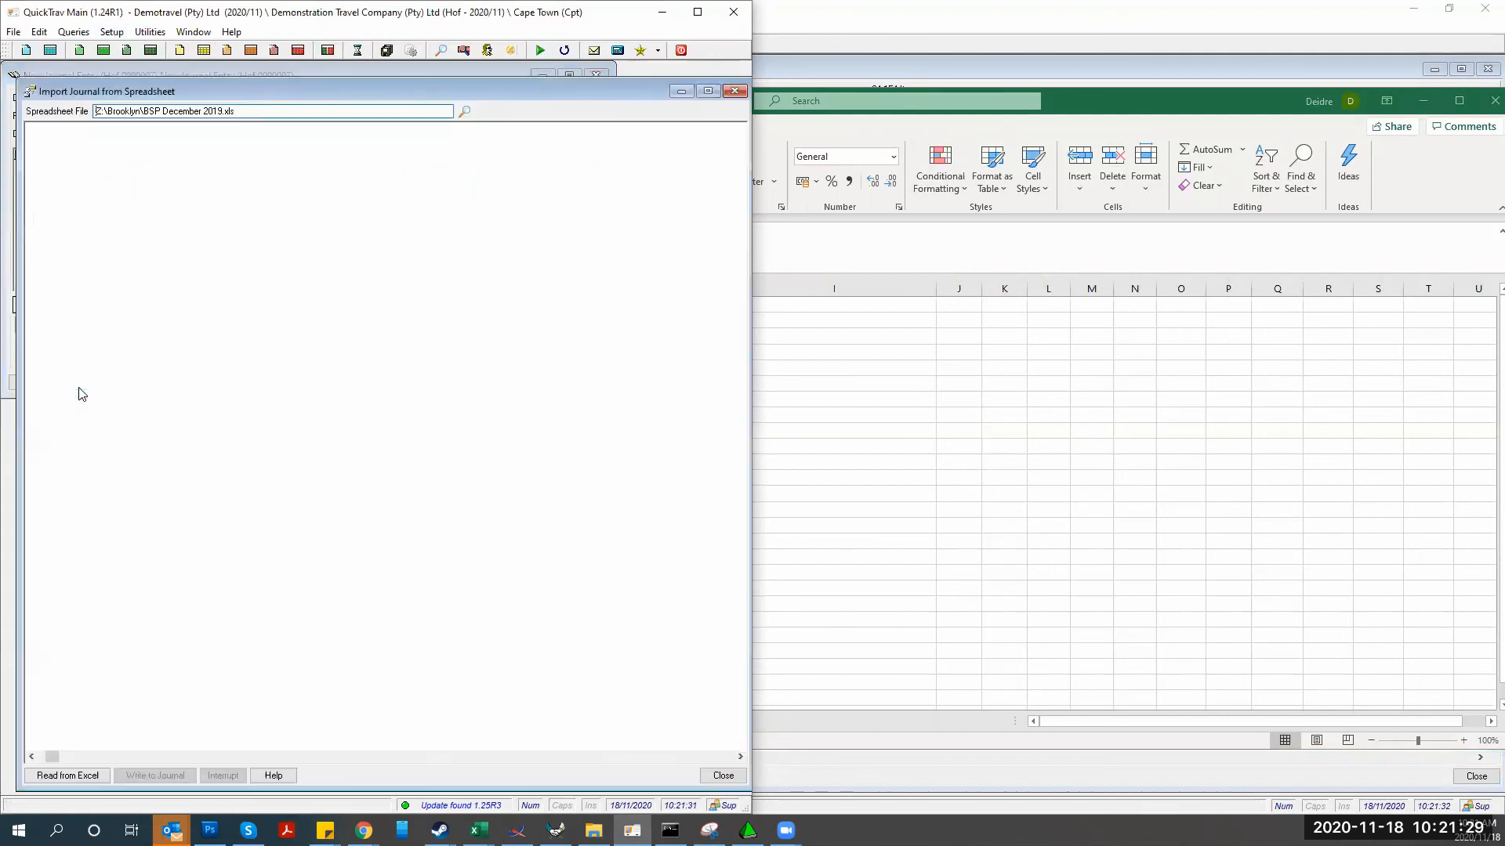
{"action": "left_click", "coordinate": [463, 112]}
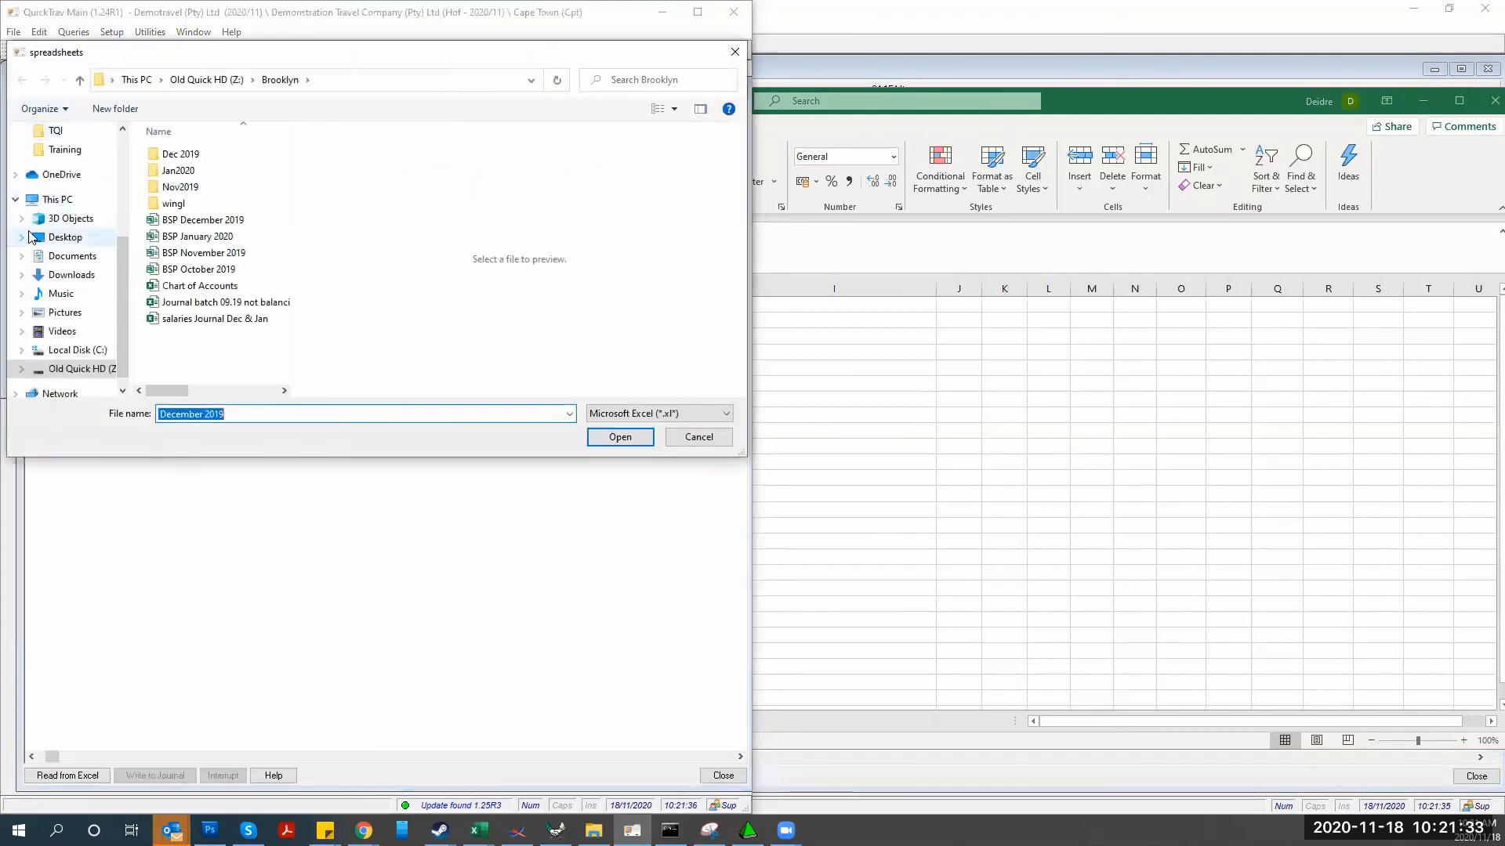
{"action": "left_click", "coordinate": [49, 239]}
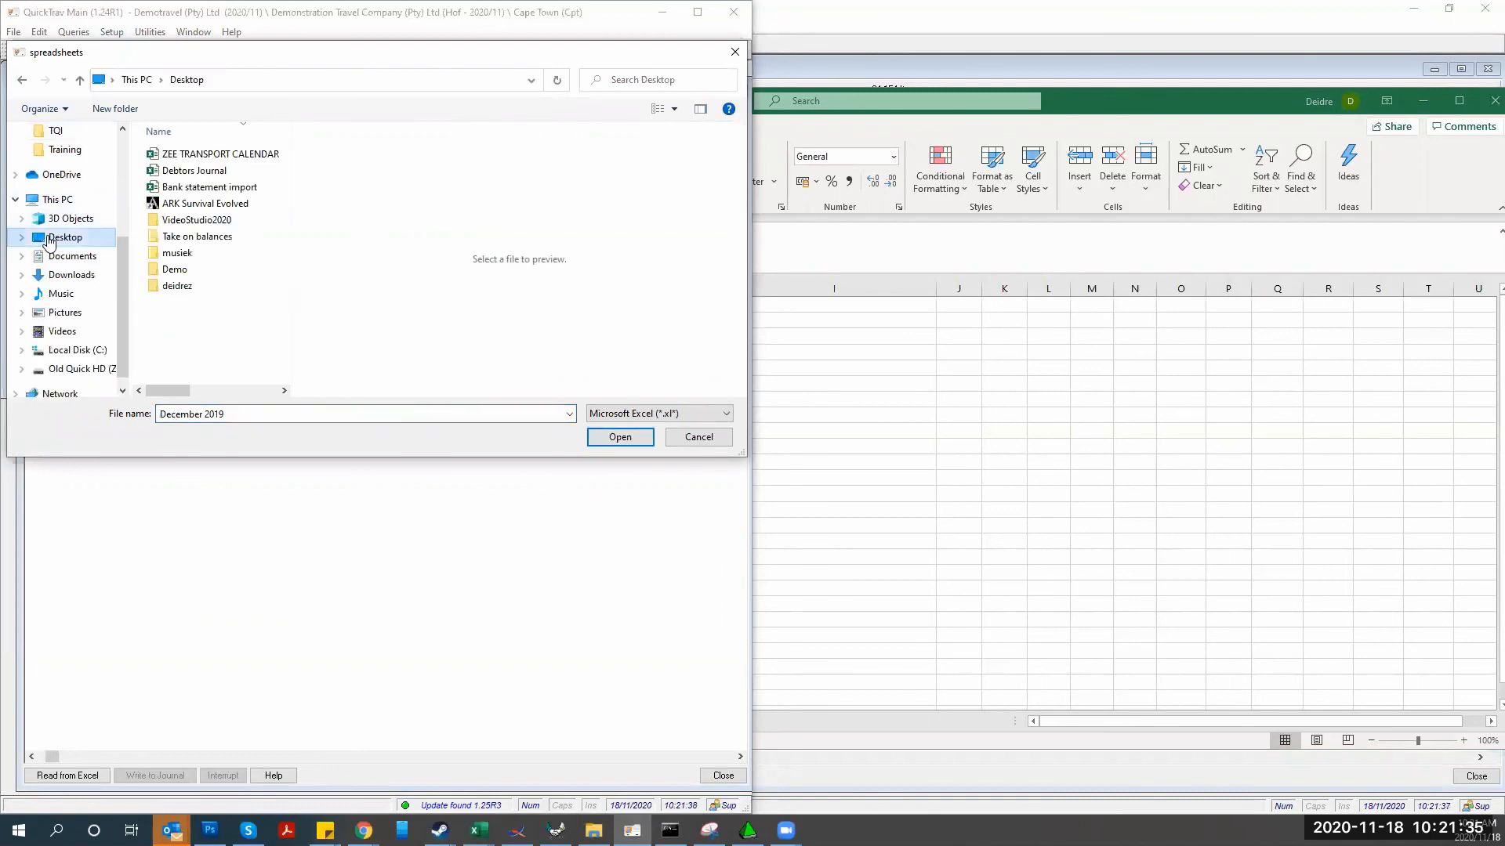
{"action": "left_click", "coordinate": [174, 177]}
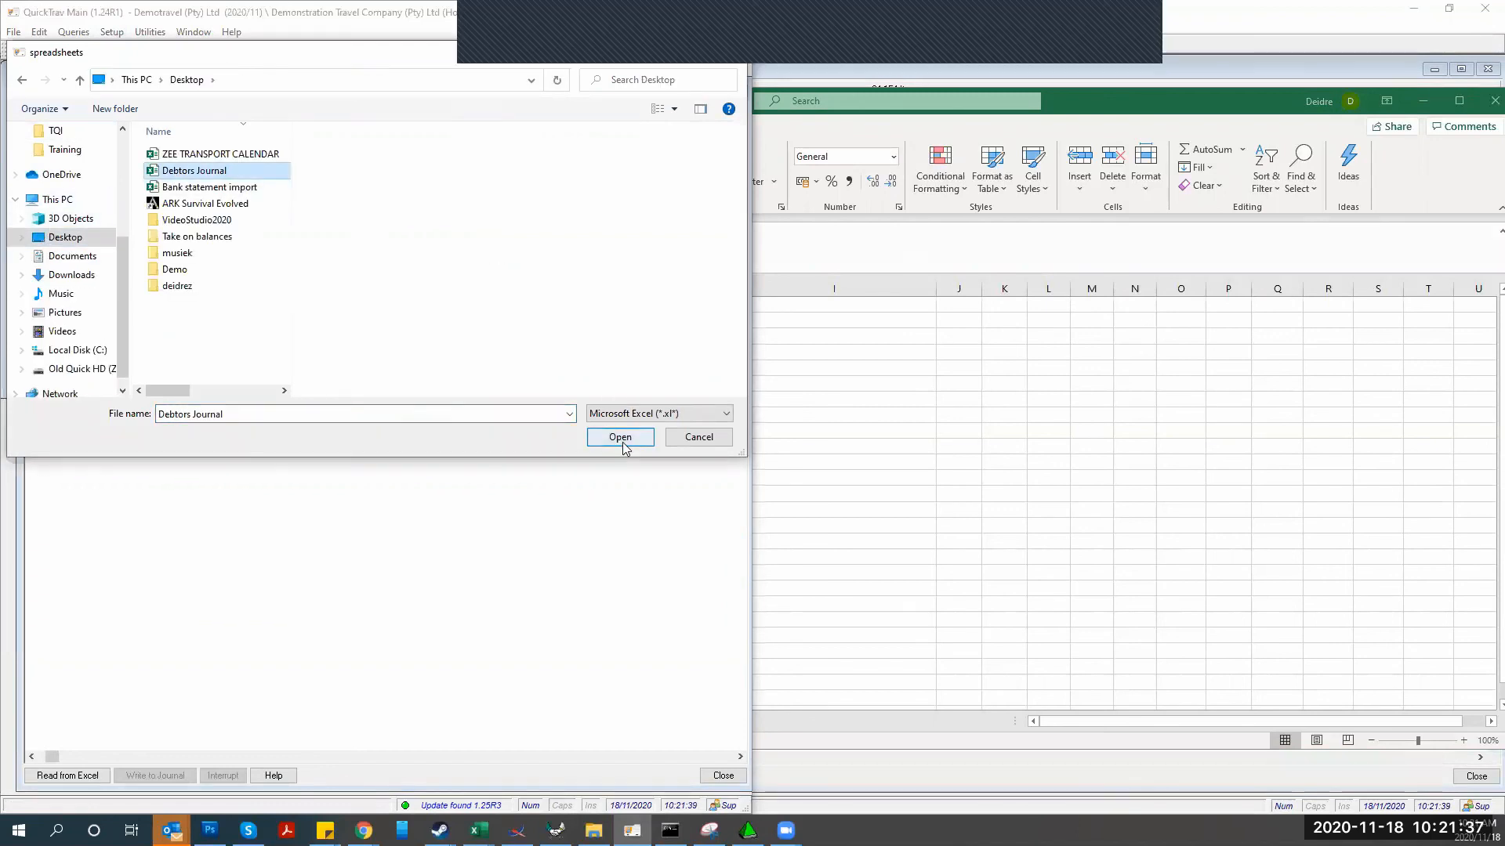
{"action": "left_click", "coordinate": [623, 437]}
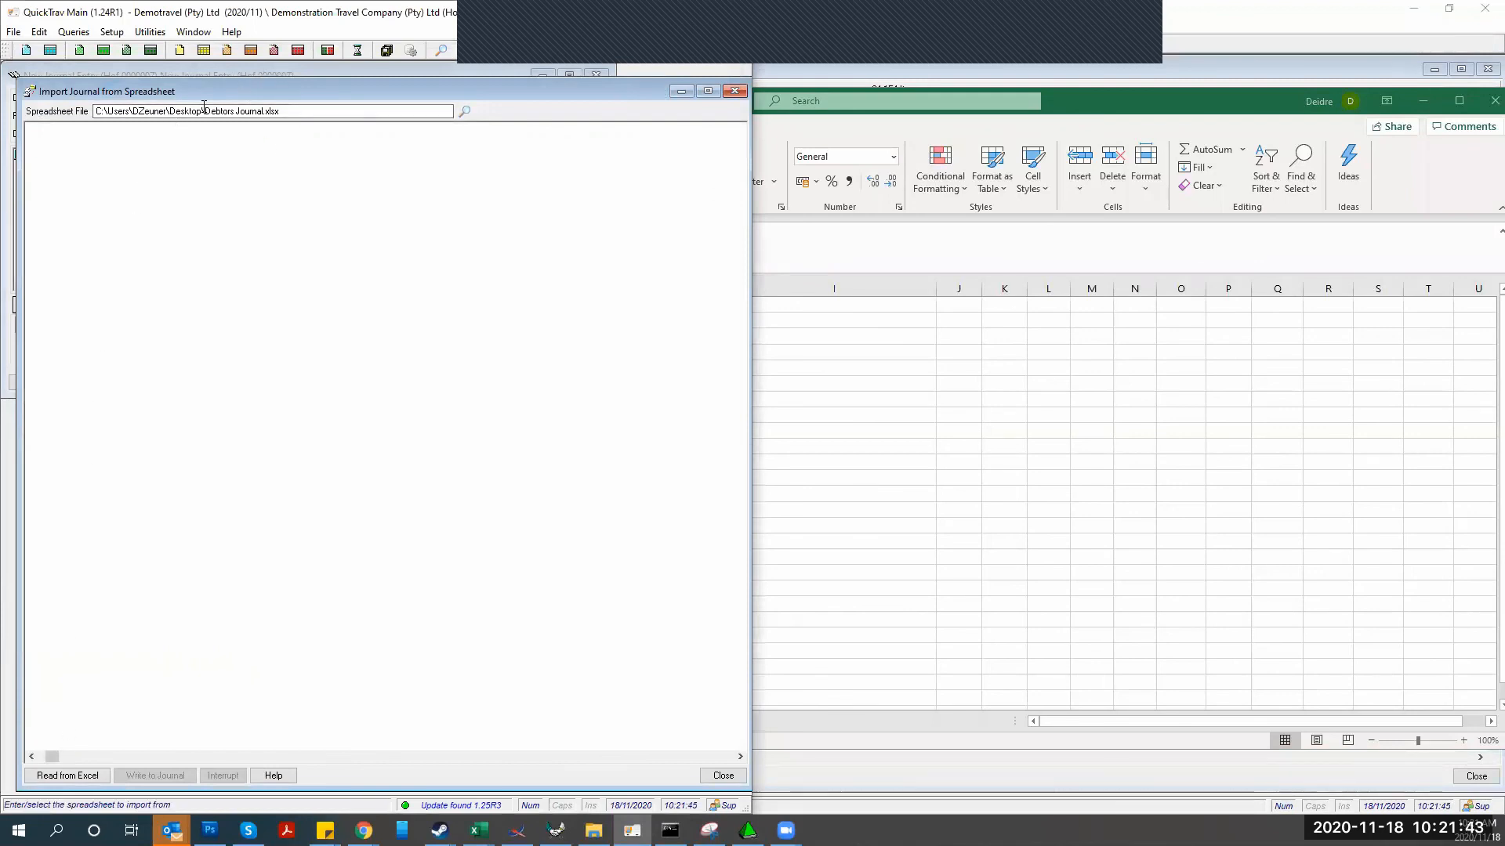
Read the nine Take On rows from Excel and write them into the journal, balancing at 76,848.63
{"action": "left_click", "coordinate": [61, 777]}
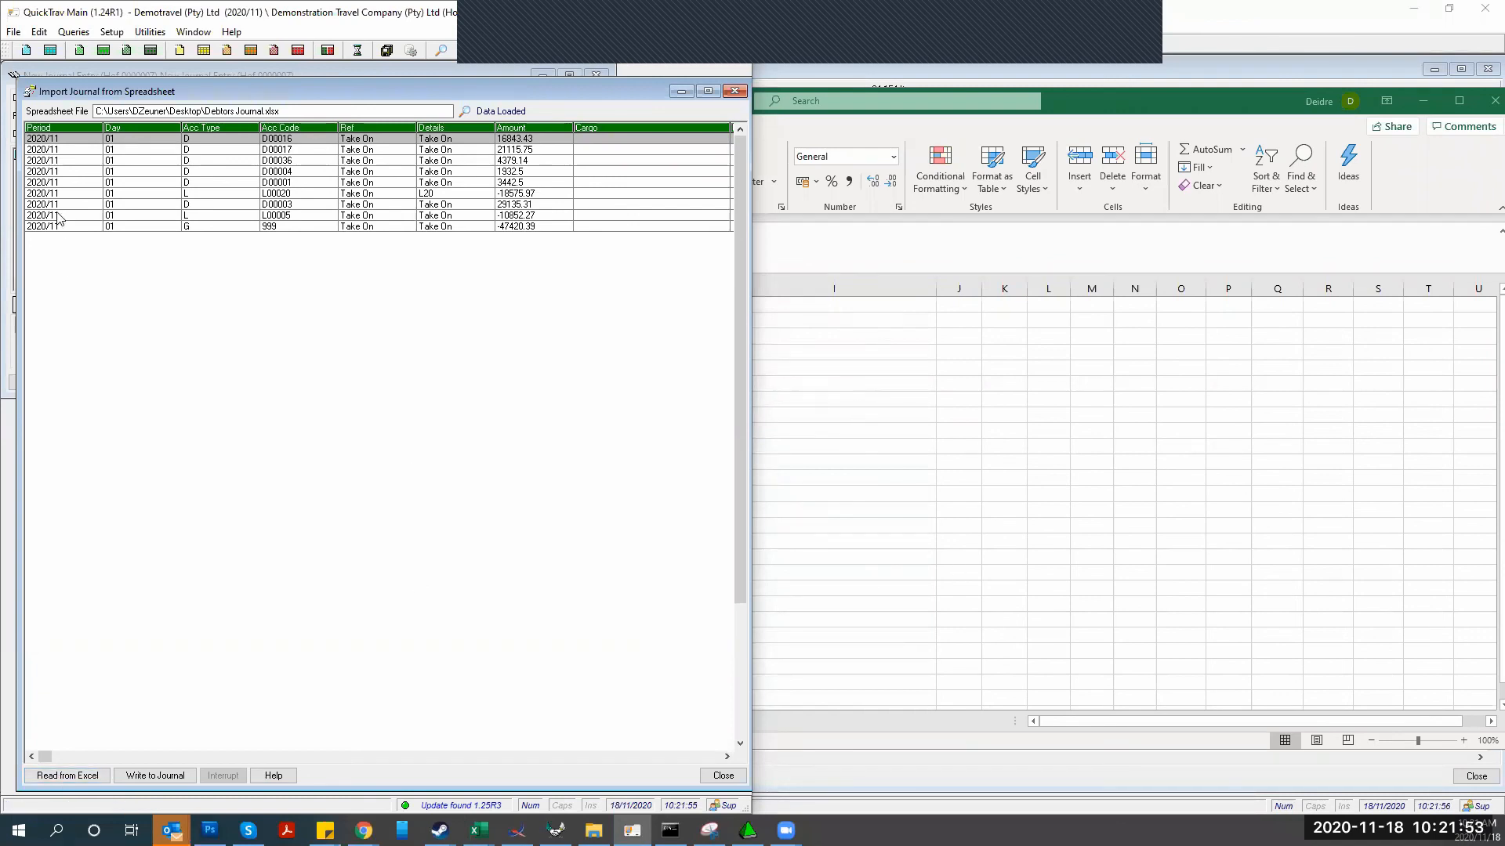
{"action": "left_click", "coordinate": [133, 775]}
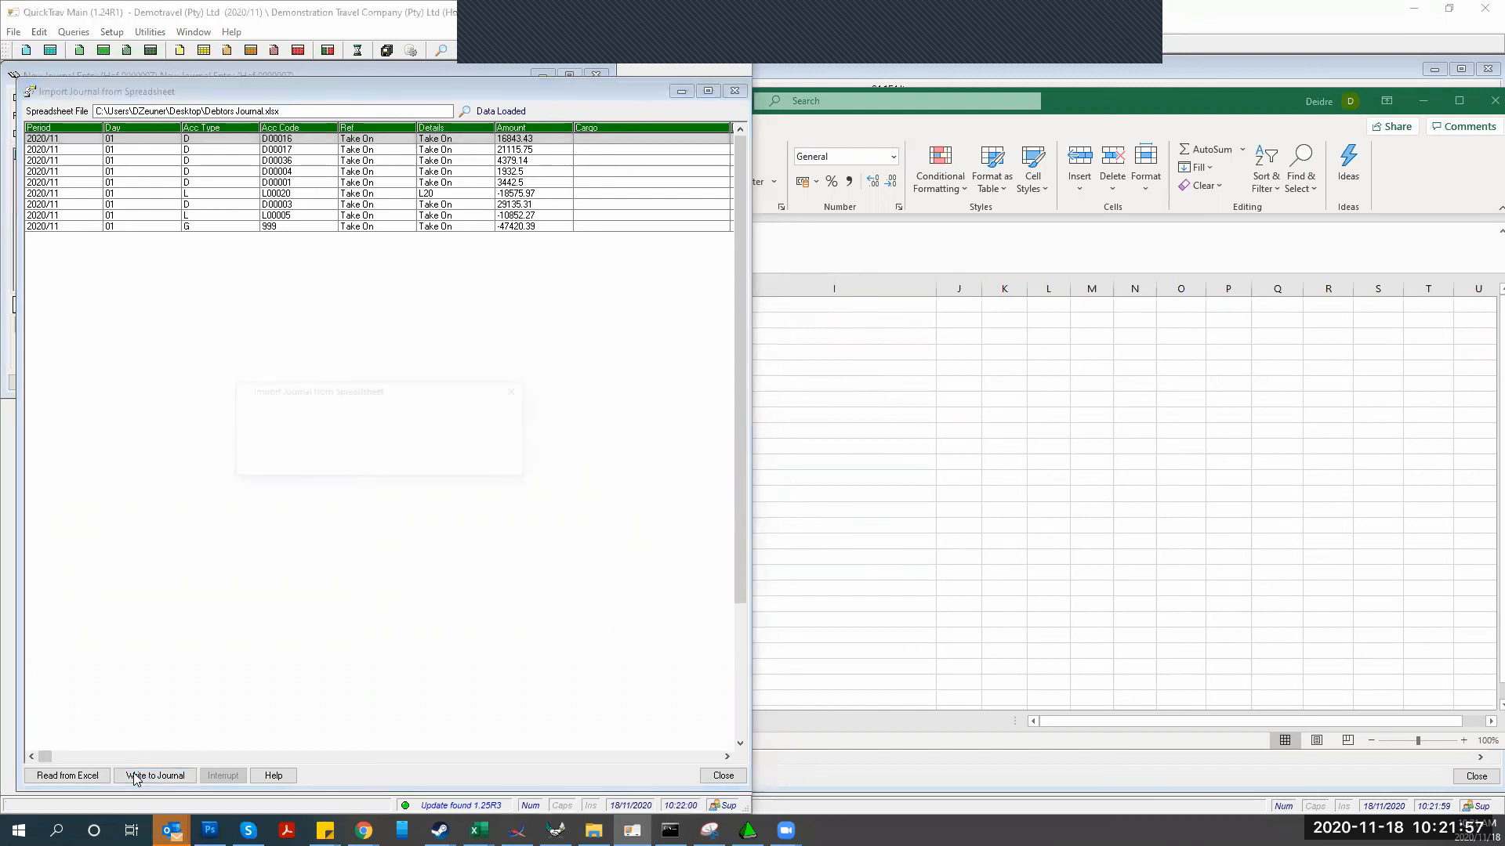
{"action": "left_click", "coordinate": [259, 473]}
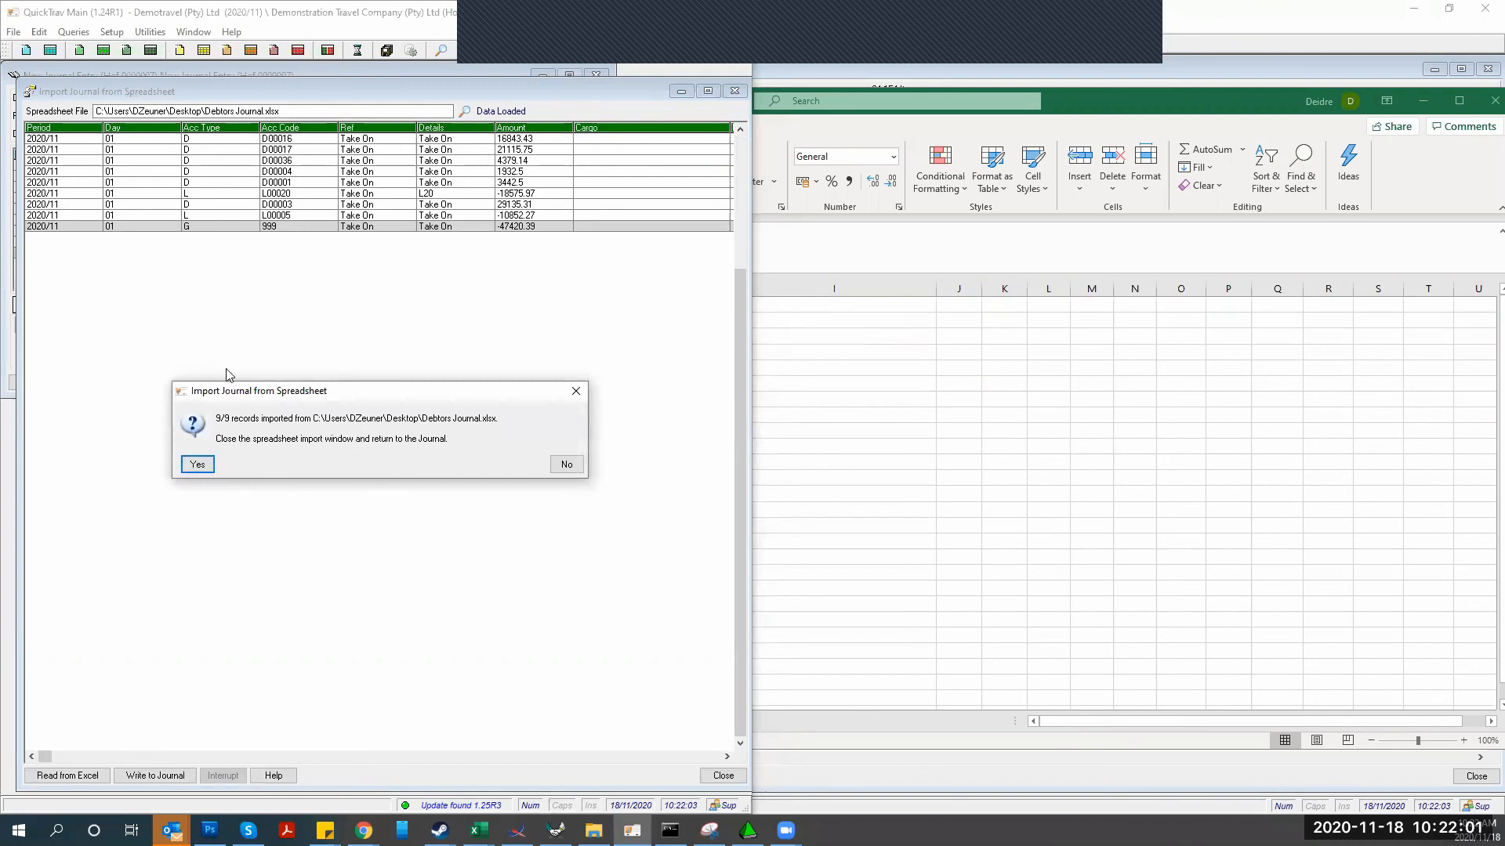
{"action": "left_click", "coordinate": [198, 464]}
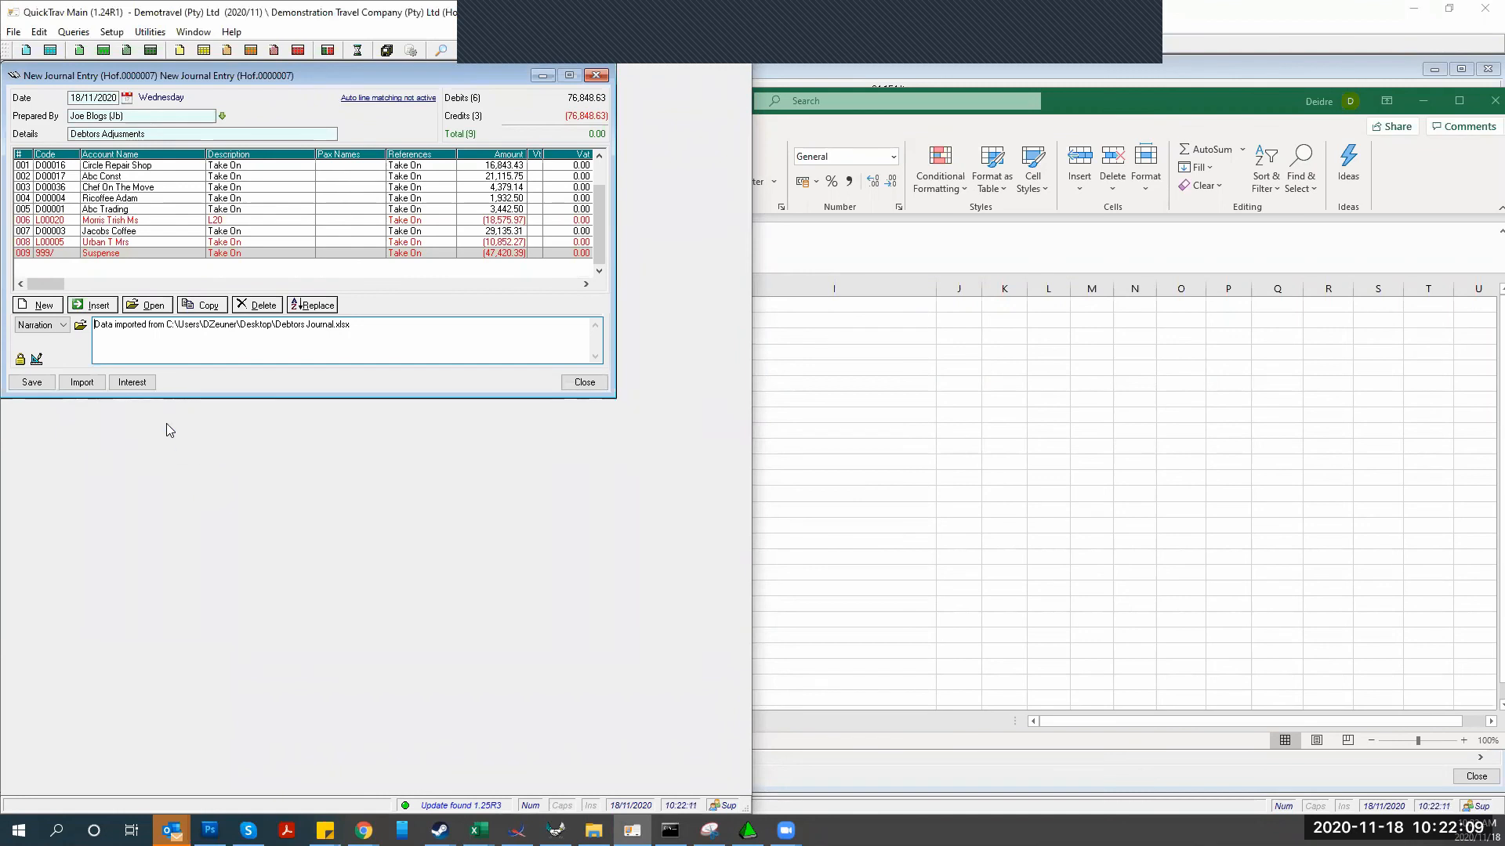
Dismiss the Journal Access Options and save the Debtors Adjusments journal as Closed
{"action": "left_click", "coordinate": [21, 362]}
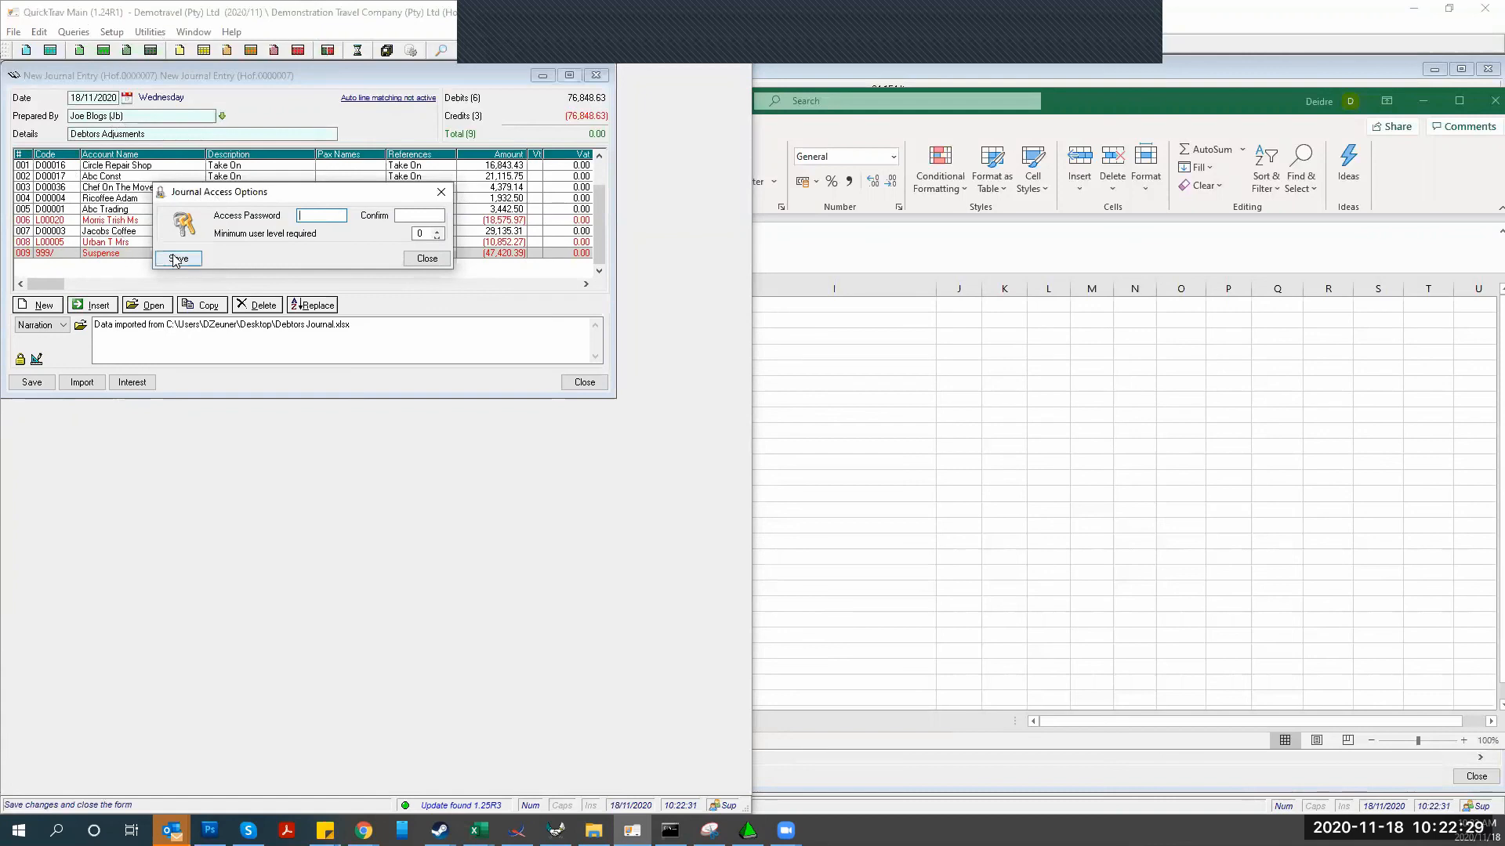
{"action": "left_click", "coordinate": [427, 259]}
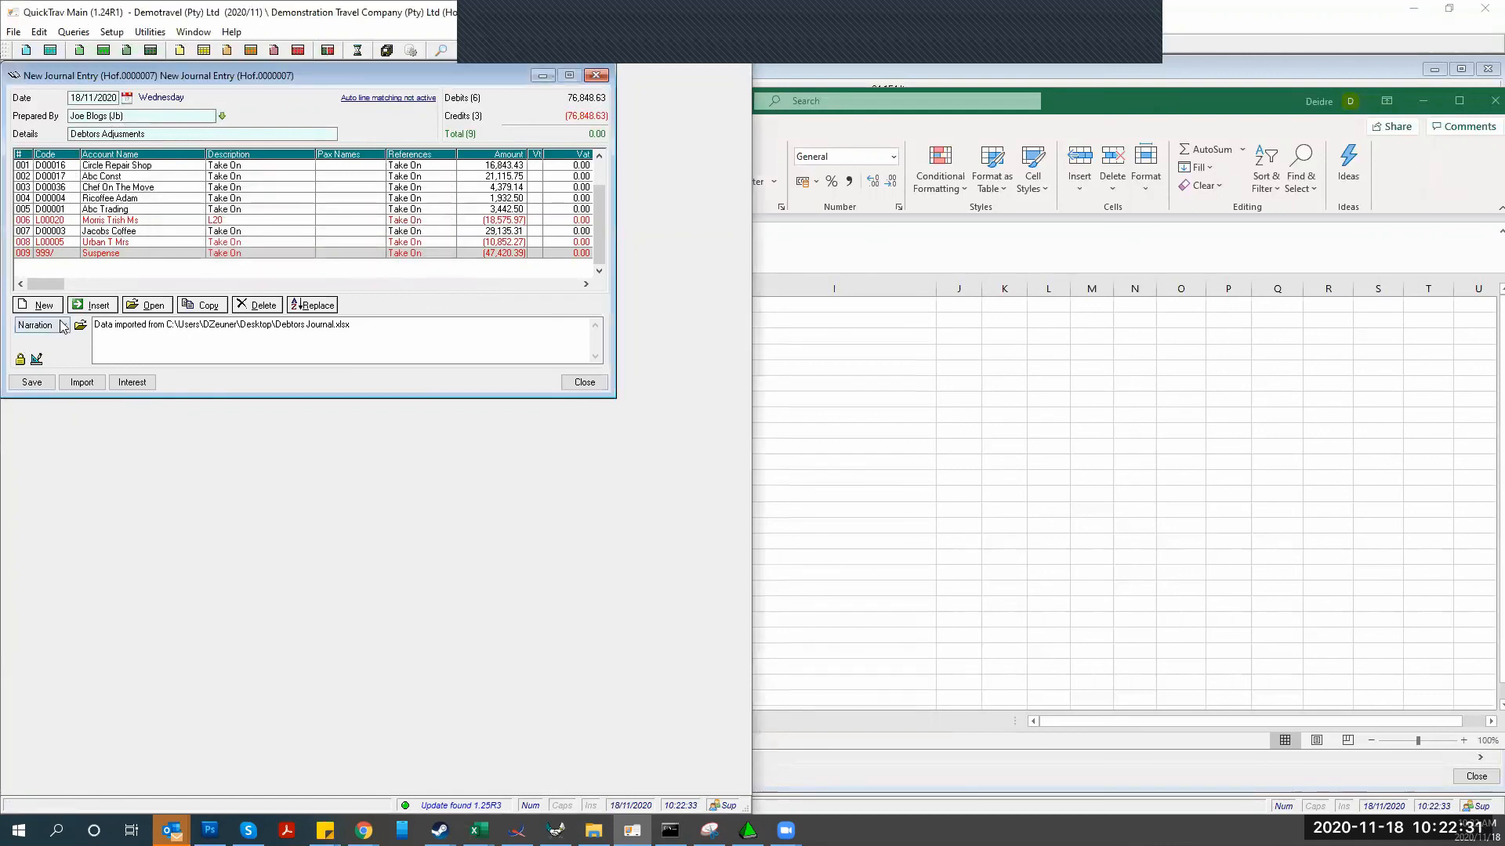
{"action": "left_click", "coordinate": [33, 384]}
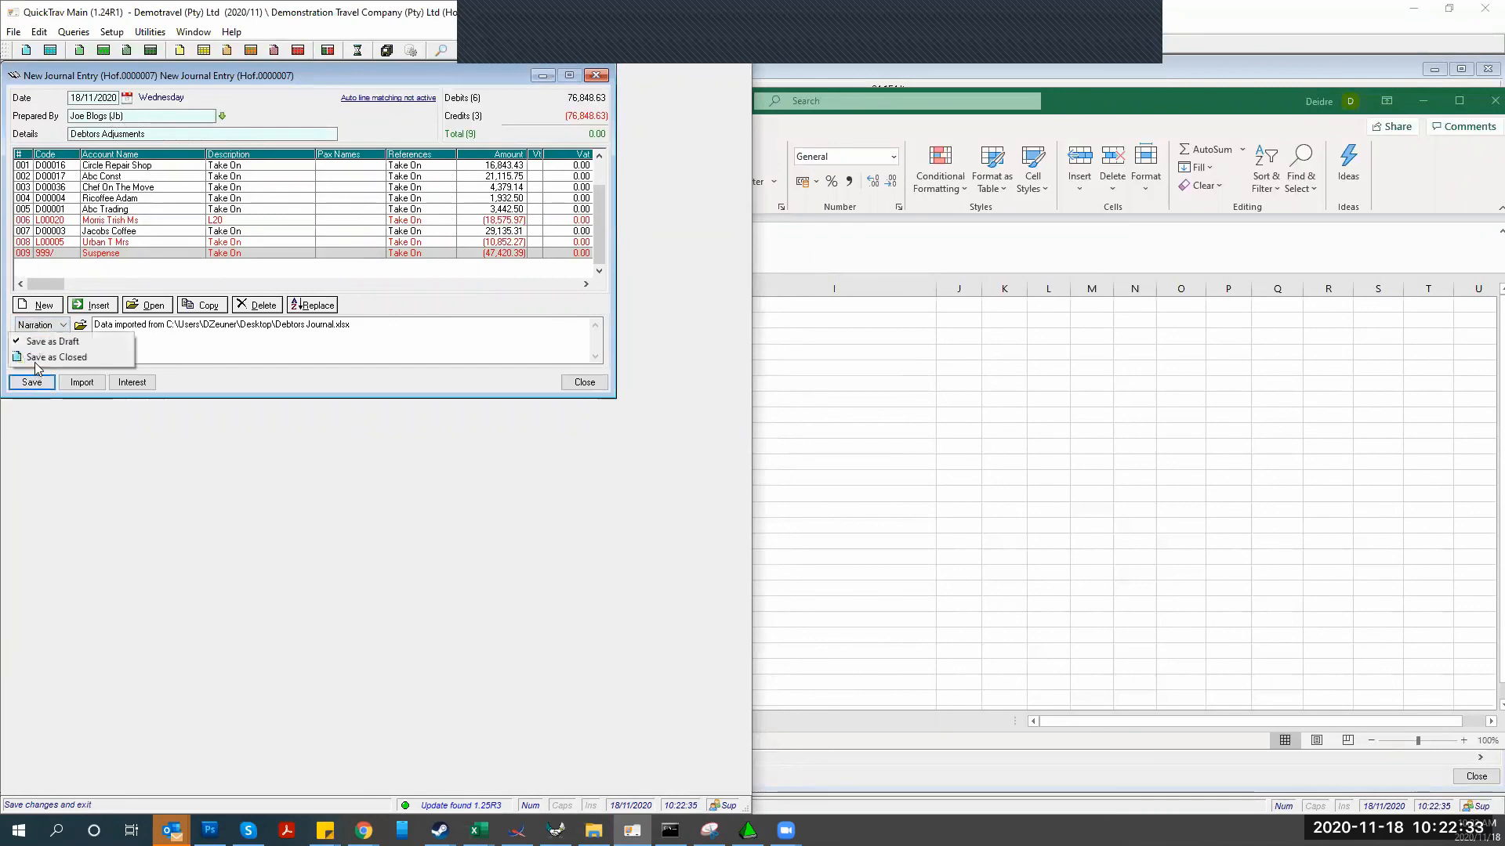
{"action": "left_click", "coordinate": [36, 358]}
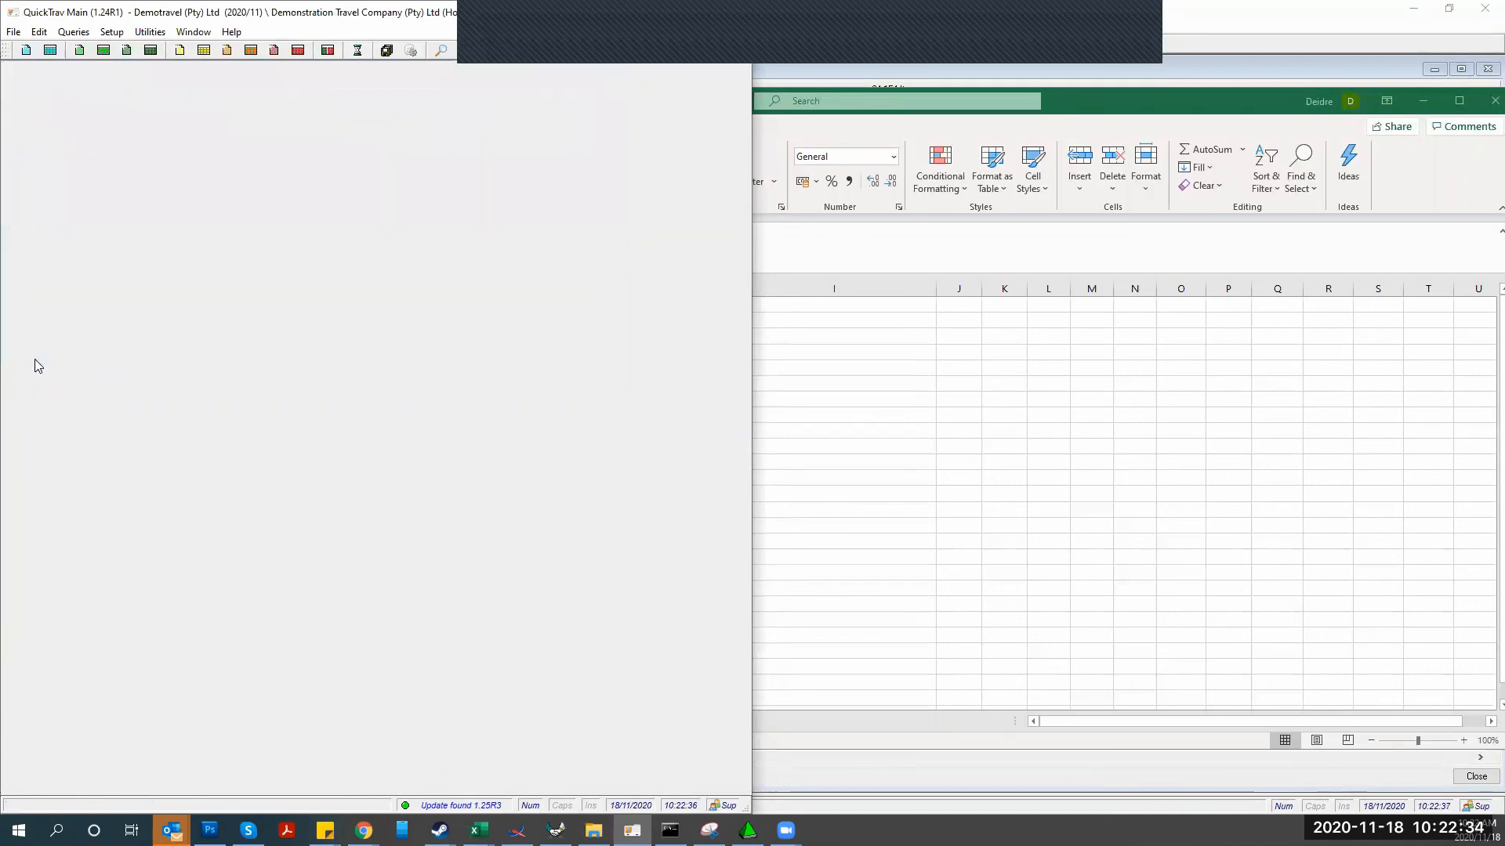
Check the journal register, then start a new journal detailed 'Interest charge on overdue accounts'
{"action": "left_click", "coordinate": [52, 50]}
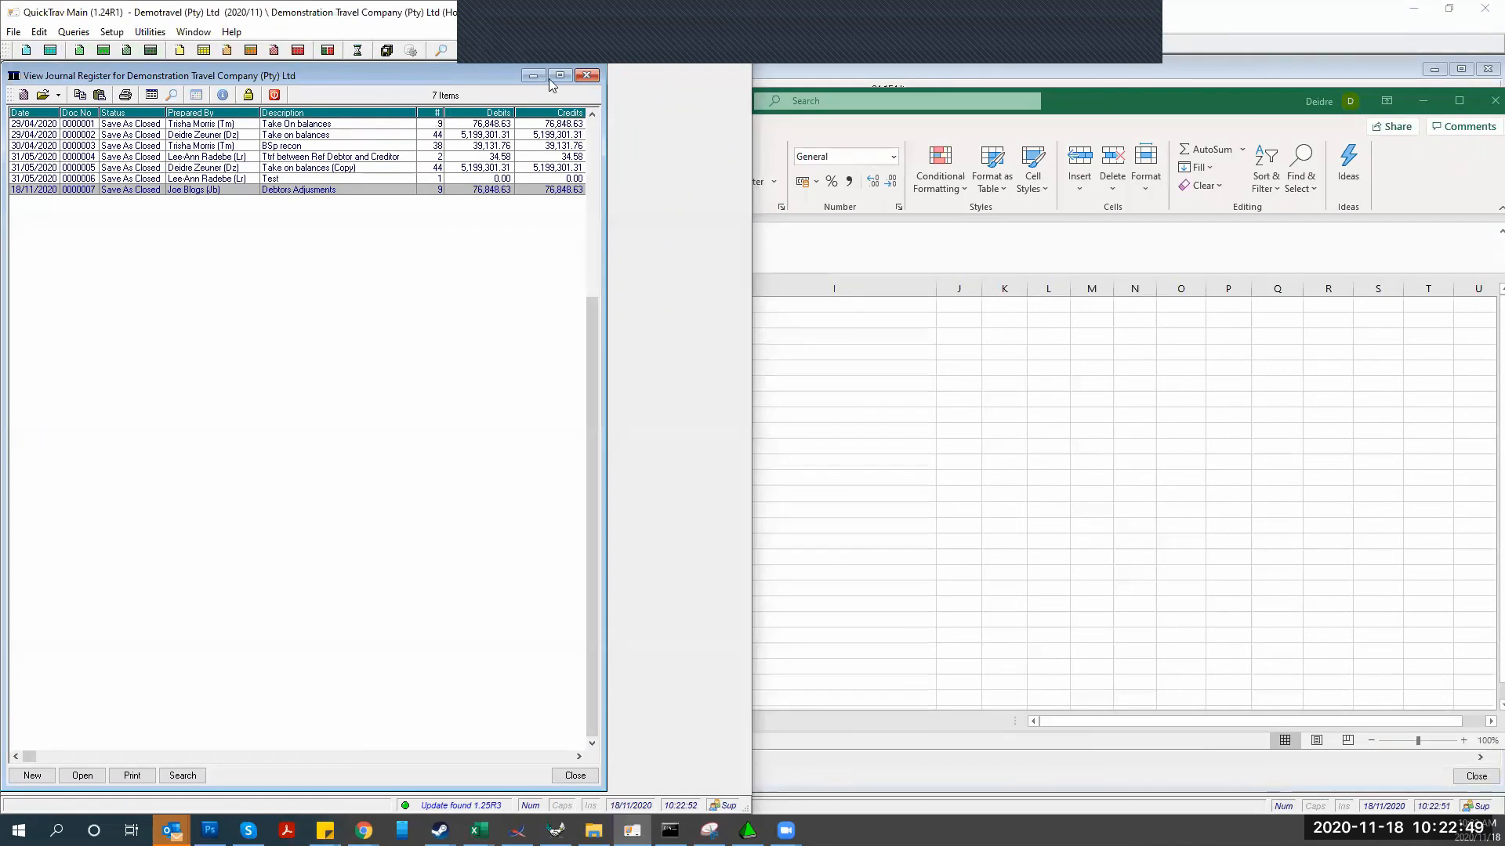
{"action": "left_click", "coordinate": [586, 76]}
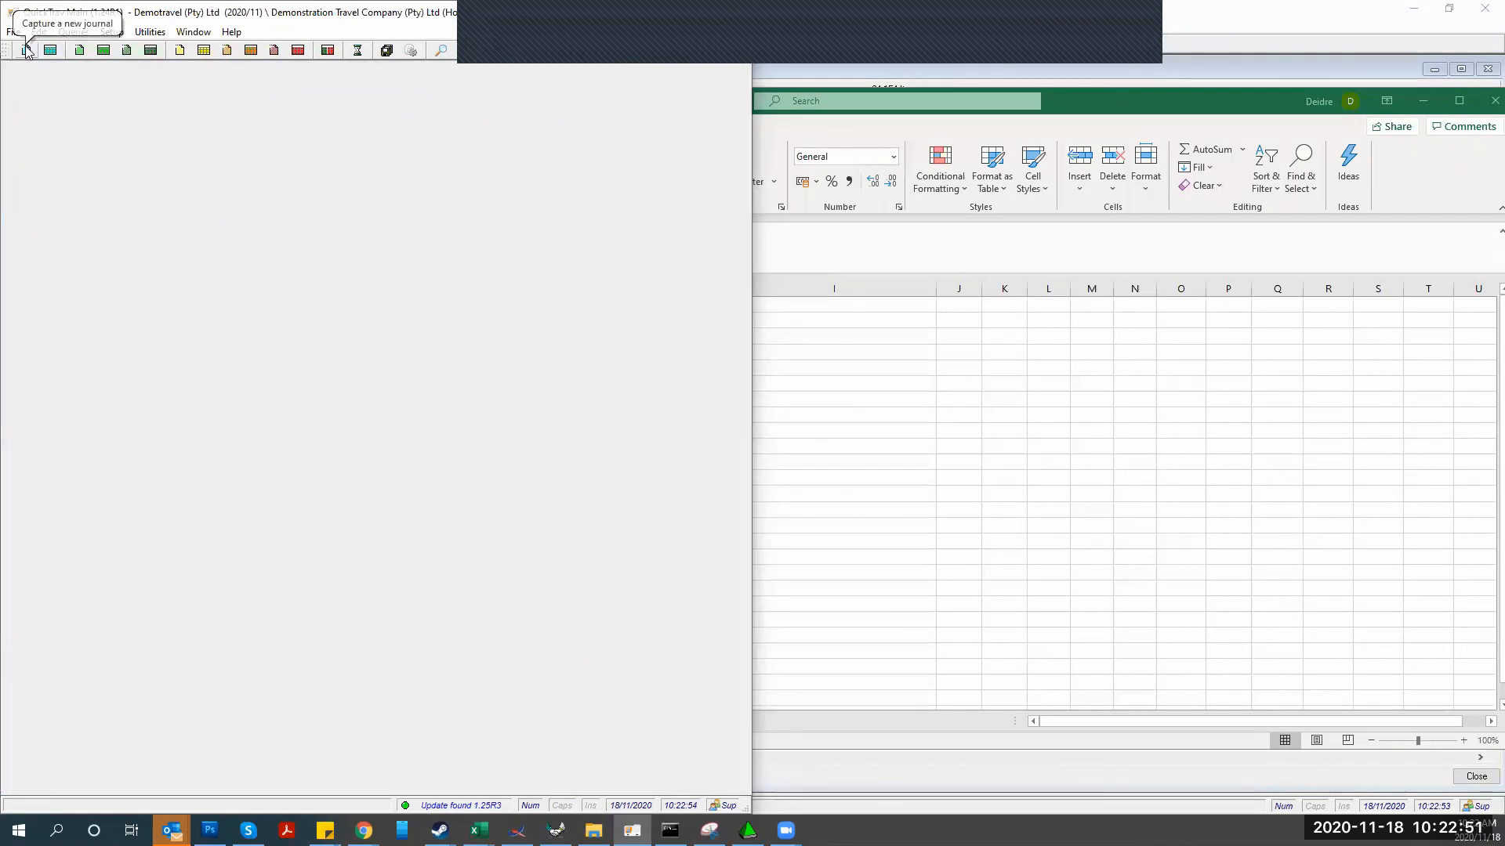
{"action": "left_click", "coordinate": [27, 51]}
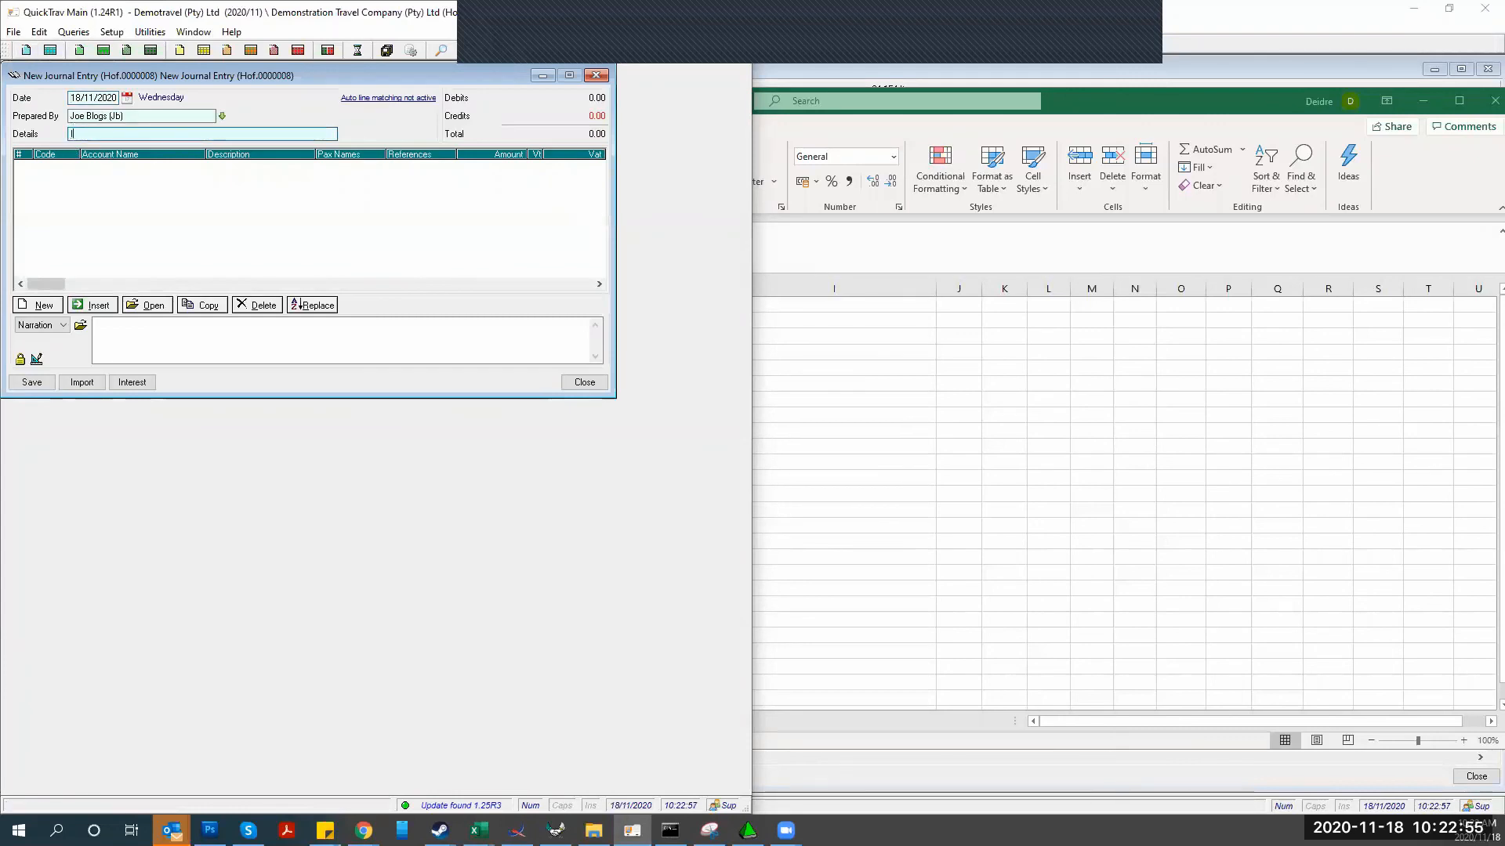
{"action": "type", "text": "Interest chag"}
{"action": "key", "text": "BackSpace"}
{"action": "type", "text": "rge on overdue accounts"}
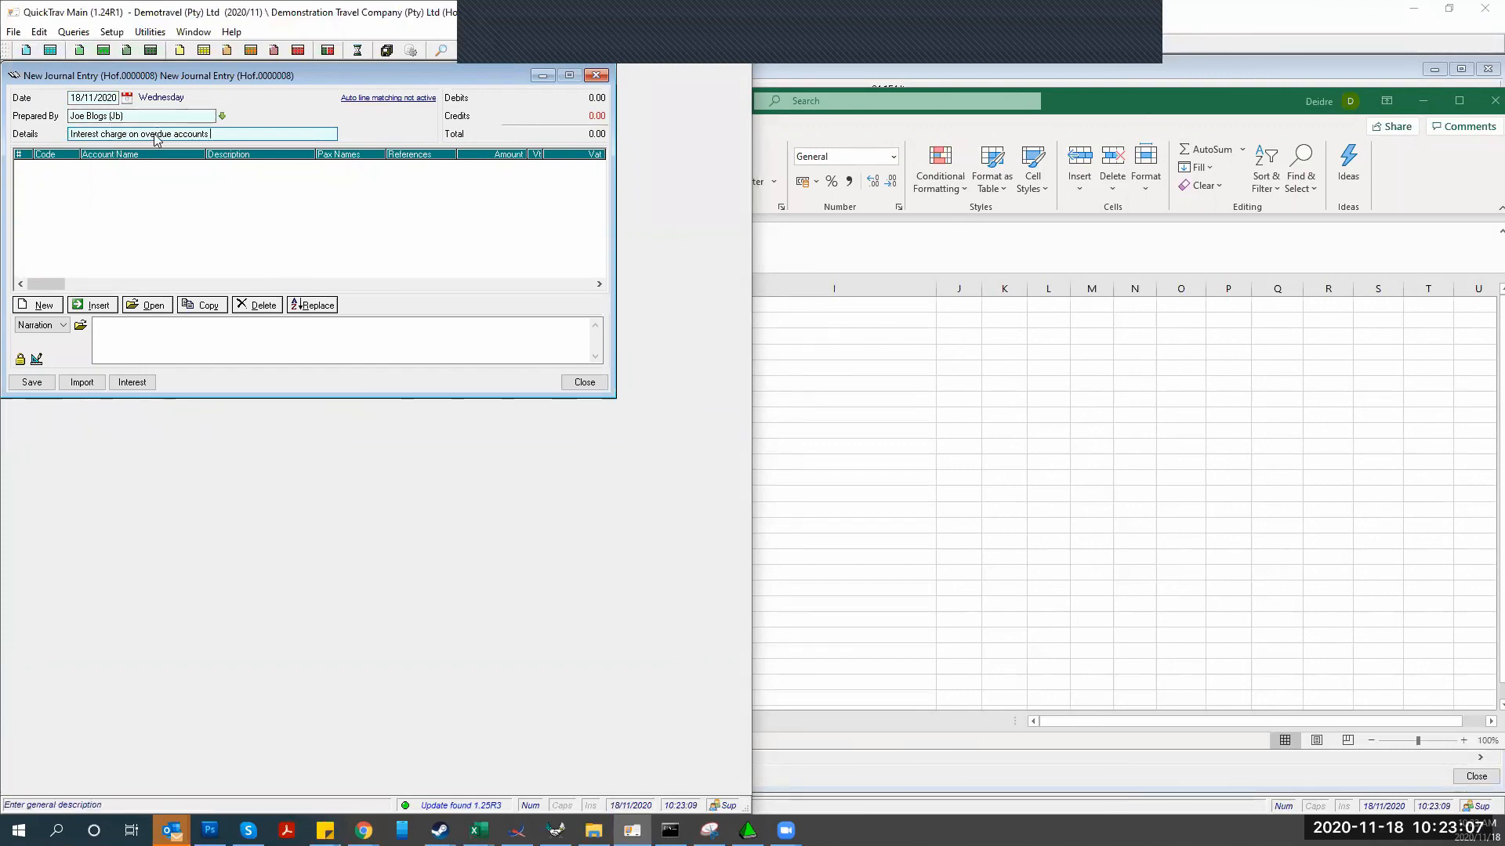
Launch the interest journal wizard with account type set to Debtors
{"action": "left_click", "coordinate": [146, 388]}
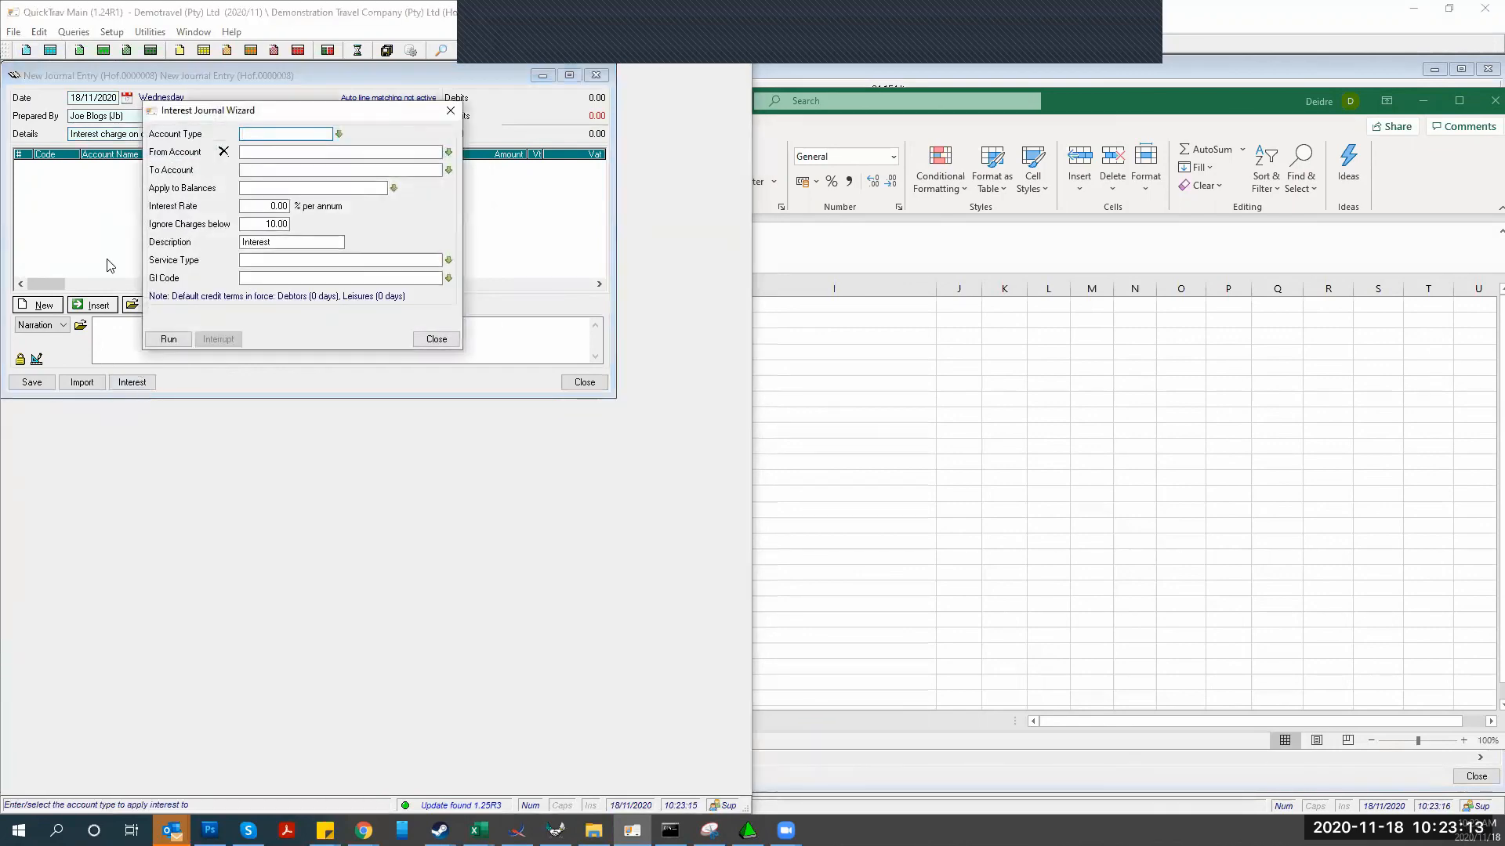
{"action": "left_click", "coordinate": [339, 135]}
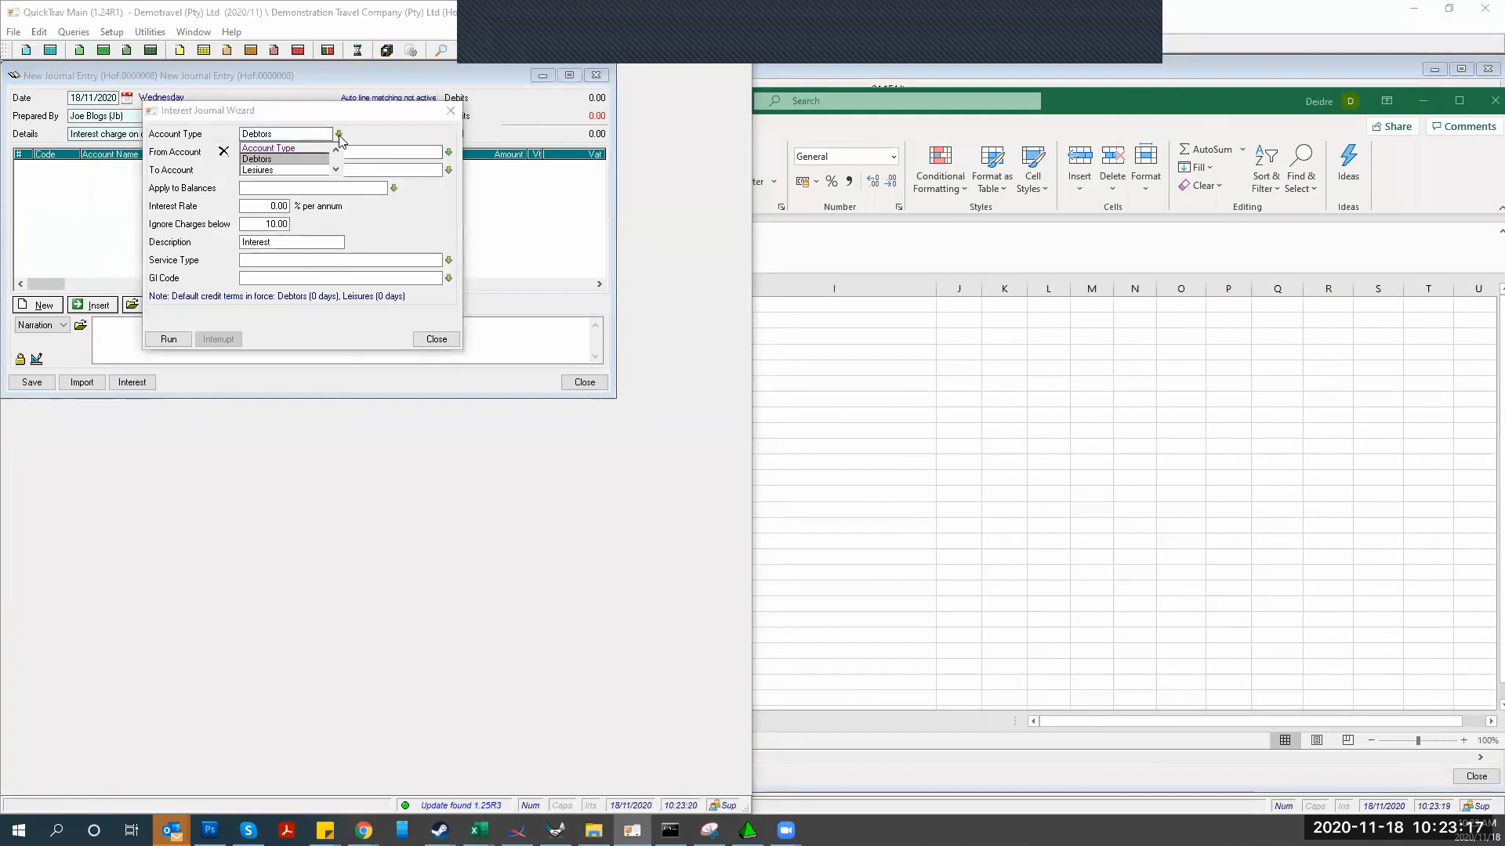
{"action": "left_click", "coordinate": [255, 160]}
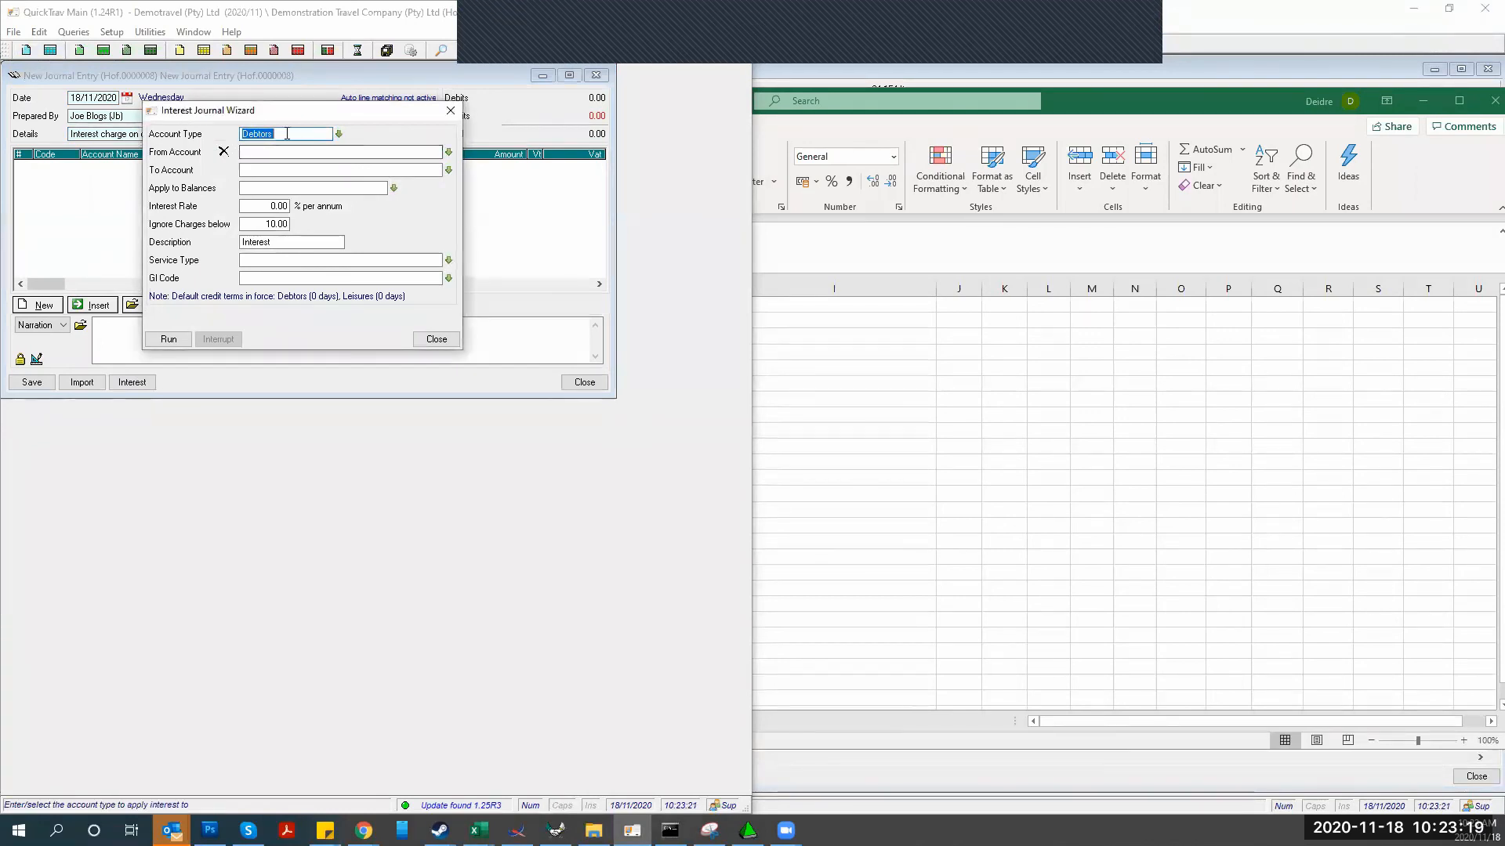
{"action": "key", "text": "BackSpace"}
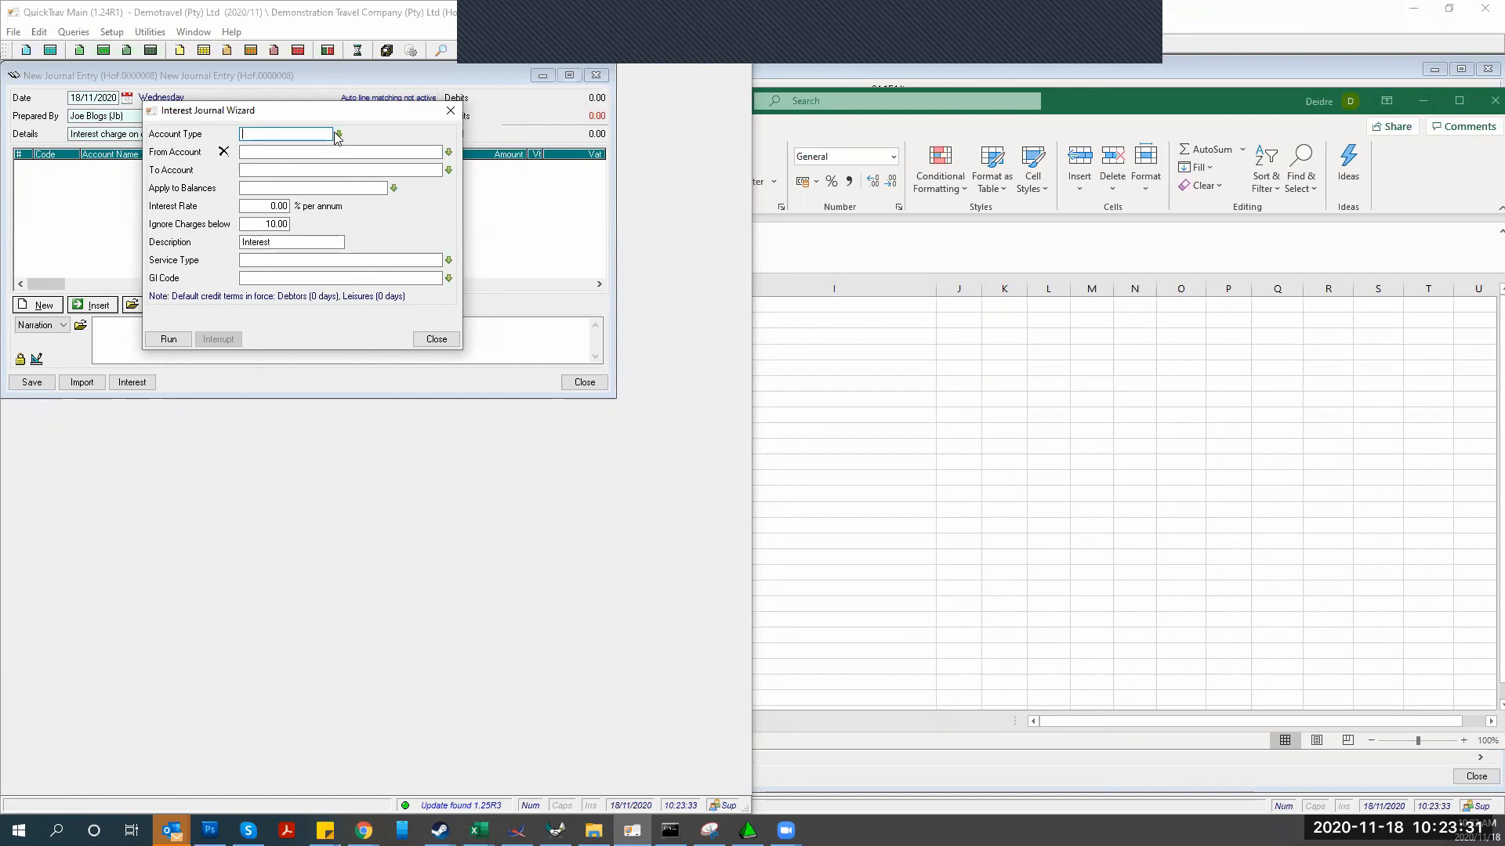
{"action": "left_click", "coordinate": [338, 134]}
{"action": "left_click", "coordinate": [248, 160]}
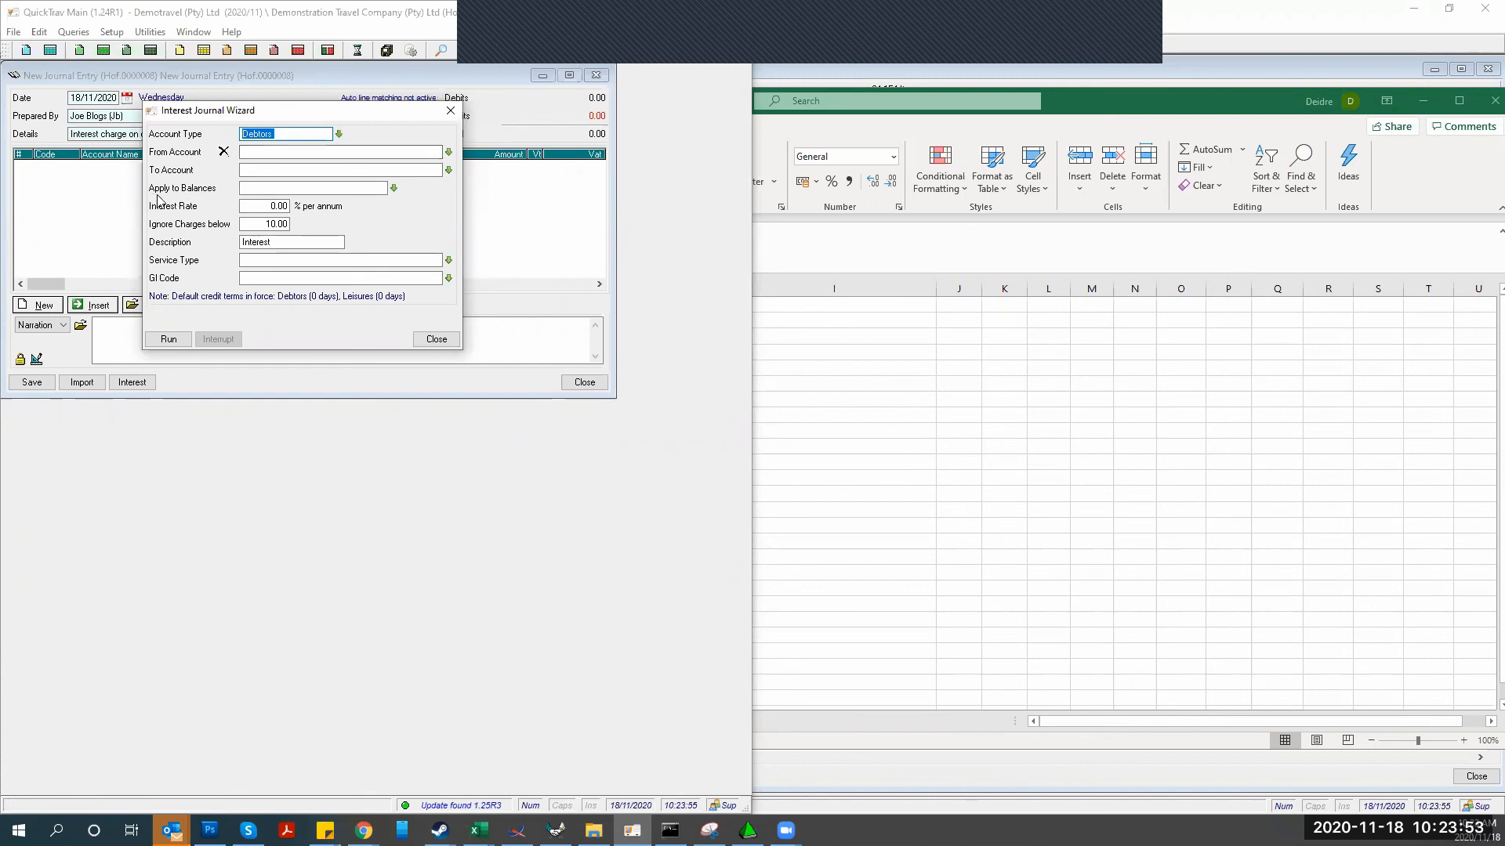
{"action": "left_click", "coordinate": [394, 189]}
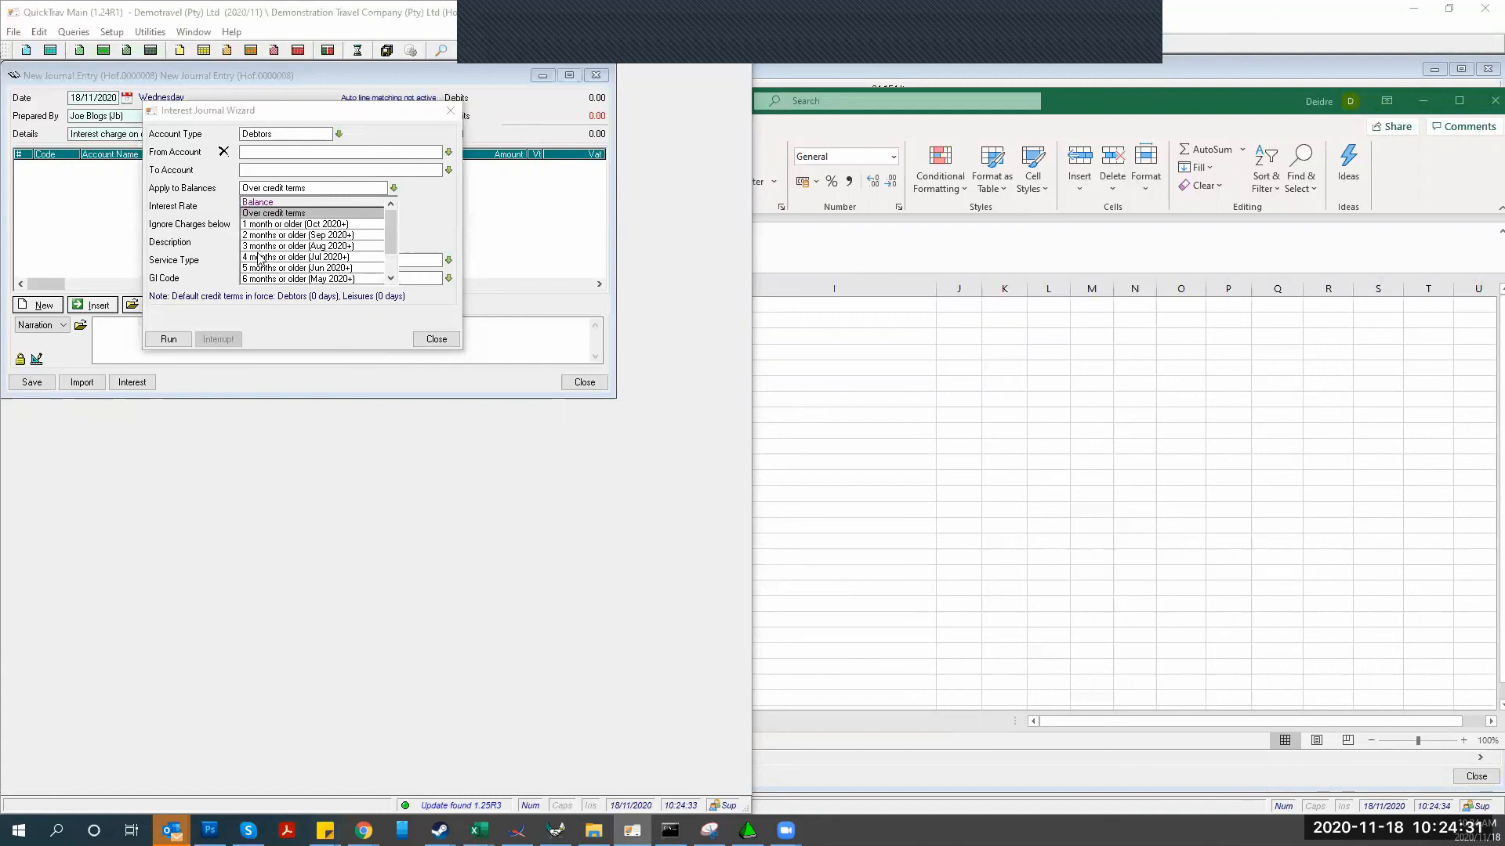
Apply interest to balances 6 months or older at a 5.00% per annum rate
{"action": "left_click_drag", "start_coordinate": [390, 234], "coordinate": [388, 280]}
{"action": "scroll", "coordinate": [301, 260], "scroll_direction": "down", "scroll_amount": 4}
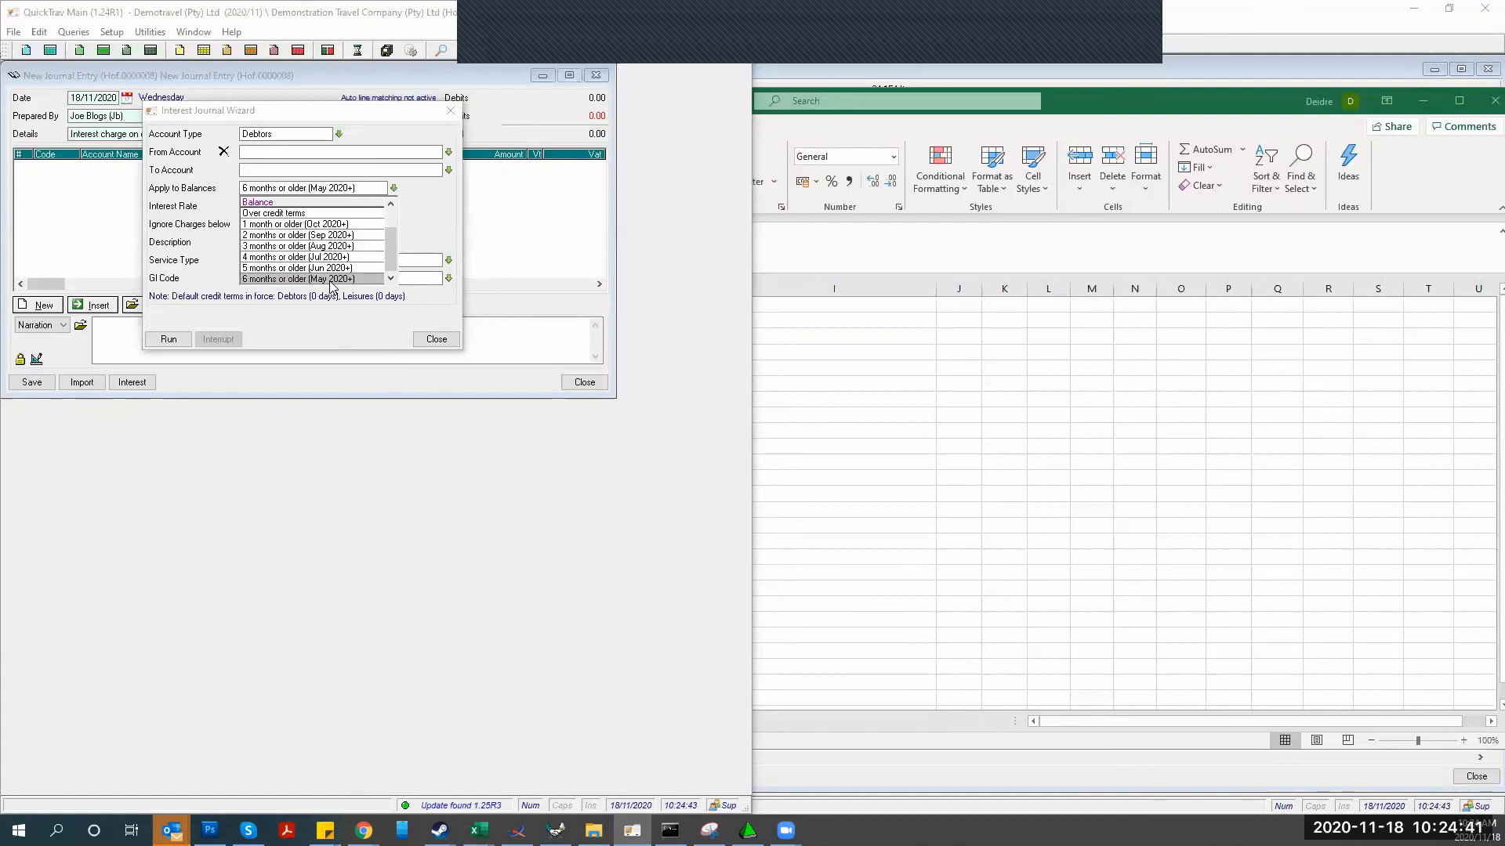
{"action": "left_click", "coordinate": [260, 278]}
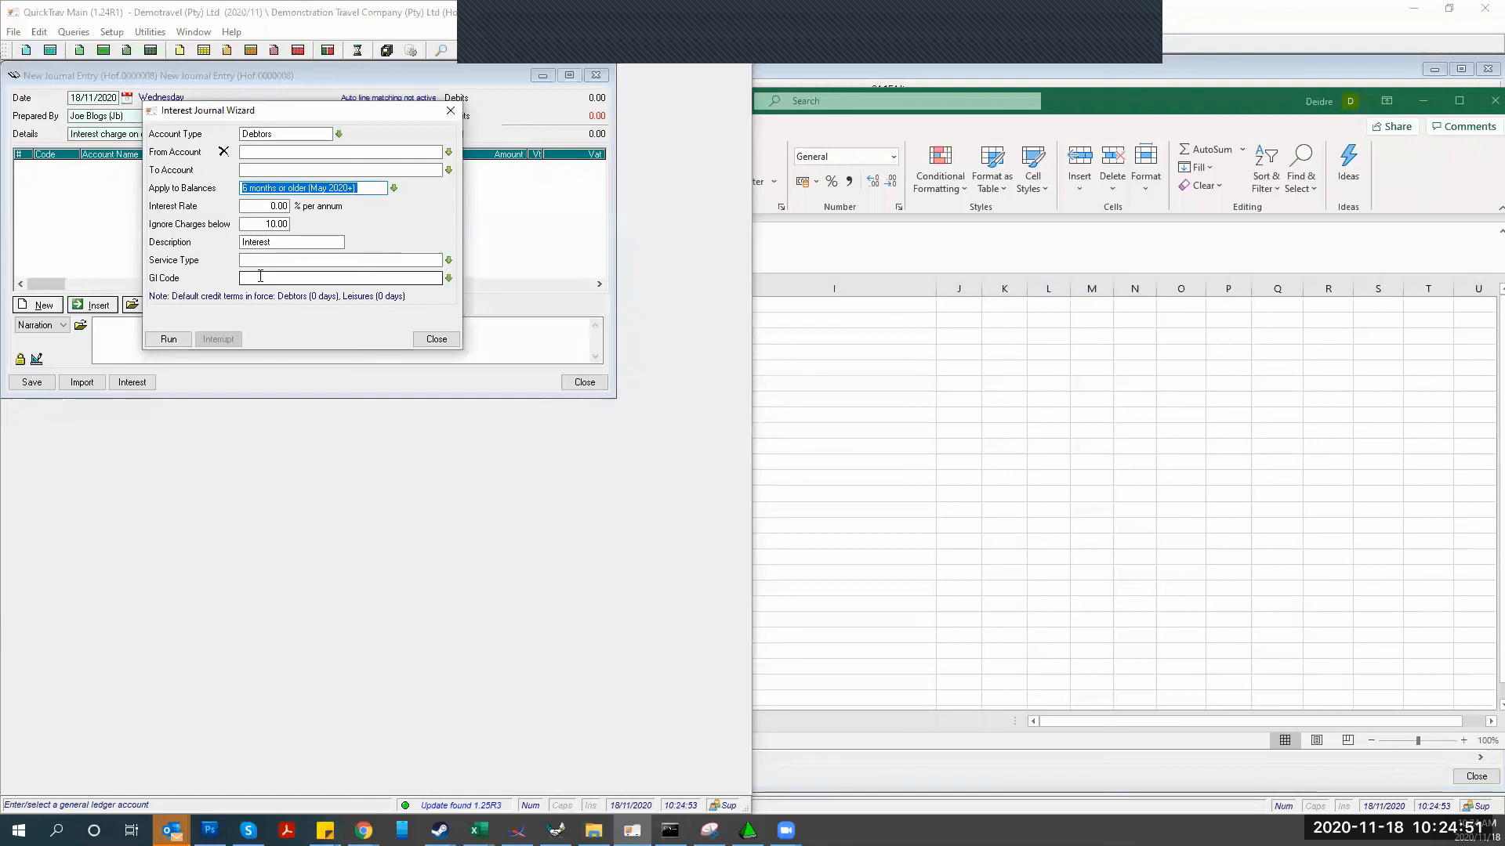
{"action": "left_click", "coordinate": [241, 206]}
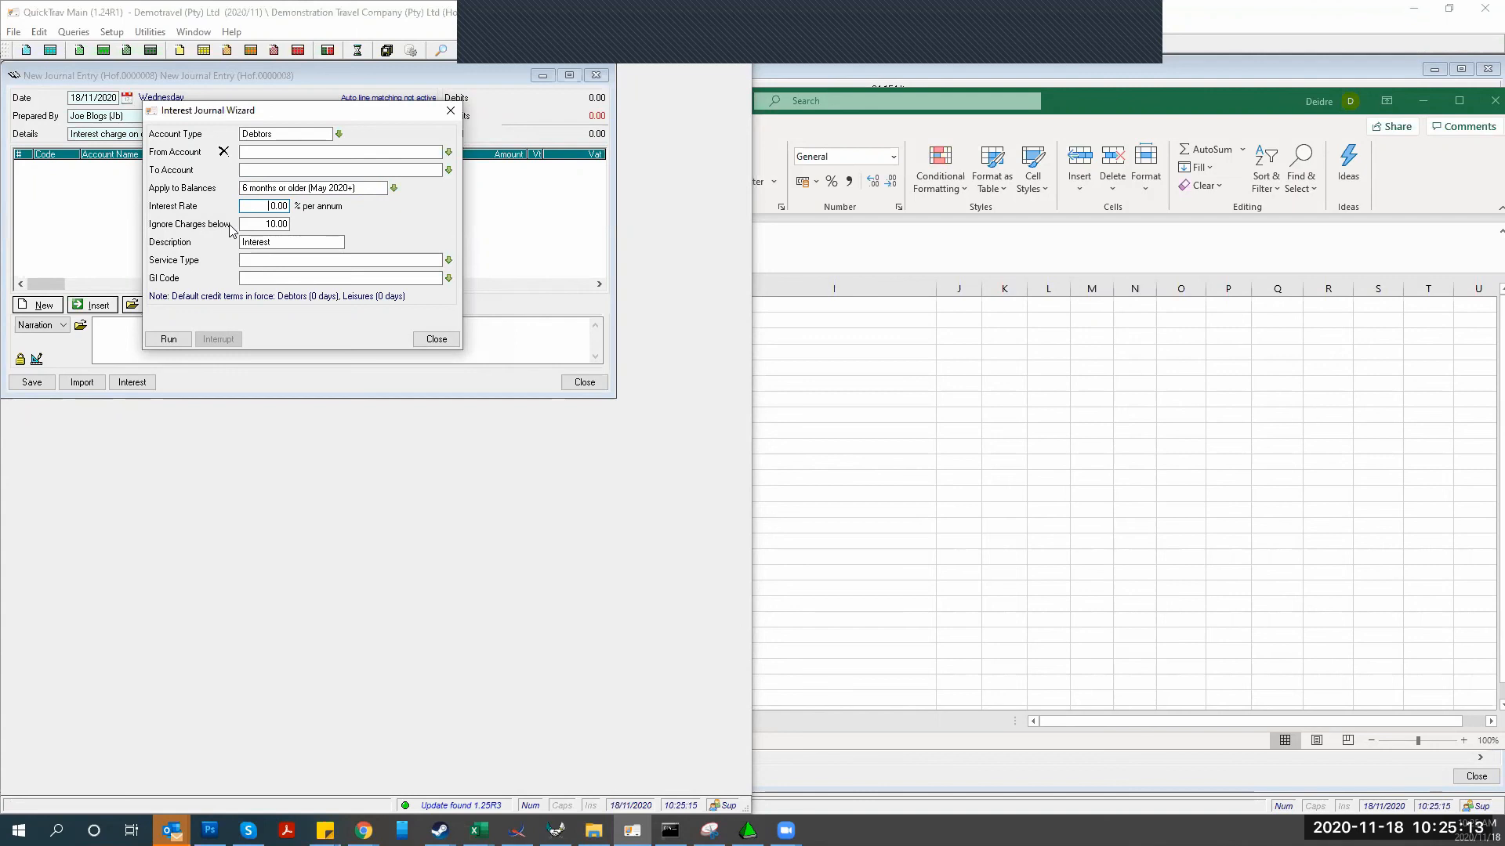
{"action": "type", "text": "58."}
{"action": "key", "text": "BackSpace"}
{"action": "key", "text": "Tab"}
Set the interest service type to Courier Charges
{"action": "left_click", "coordinate": [281, 242]}
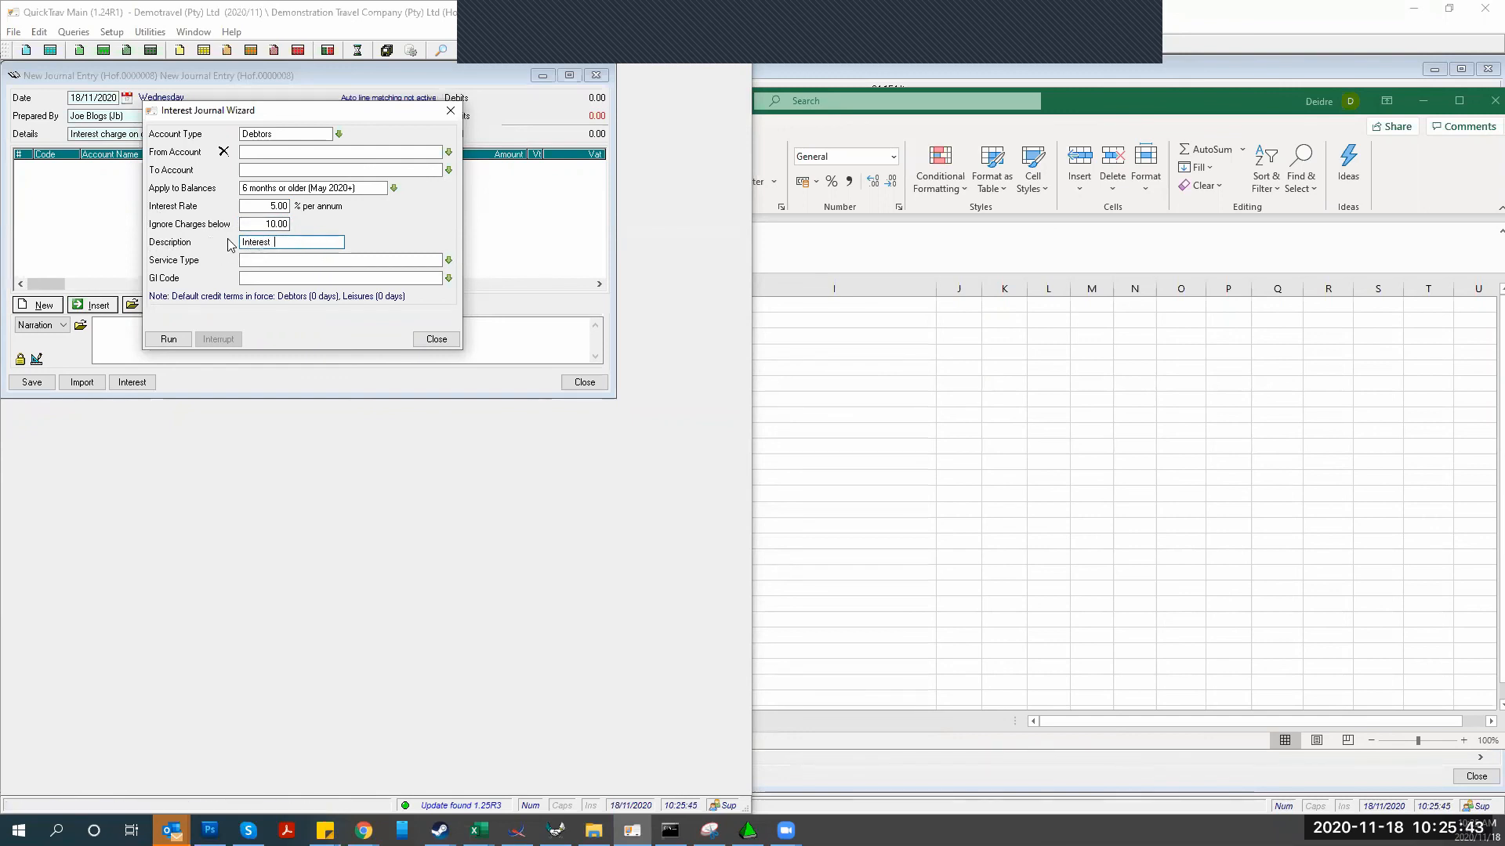
{"action": "key", "text": "Tab"}
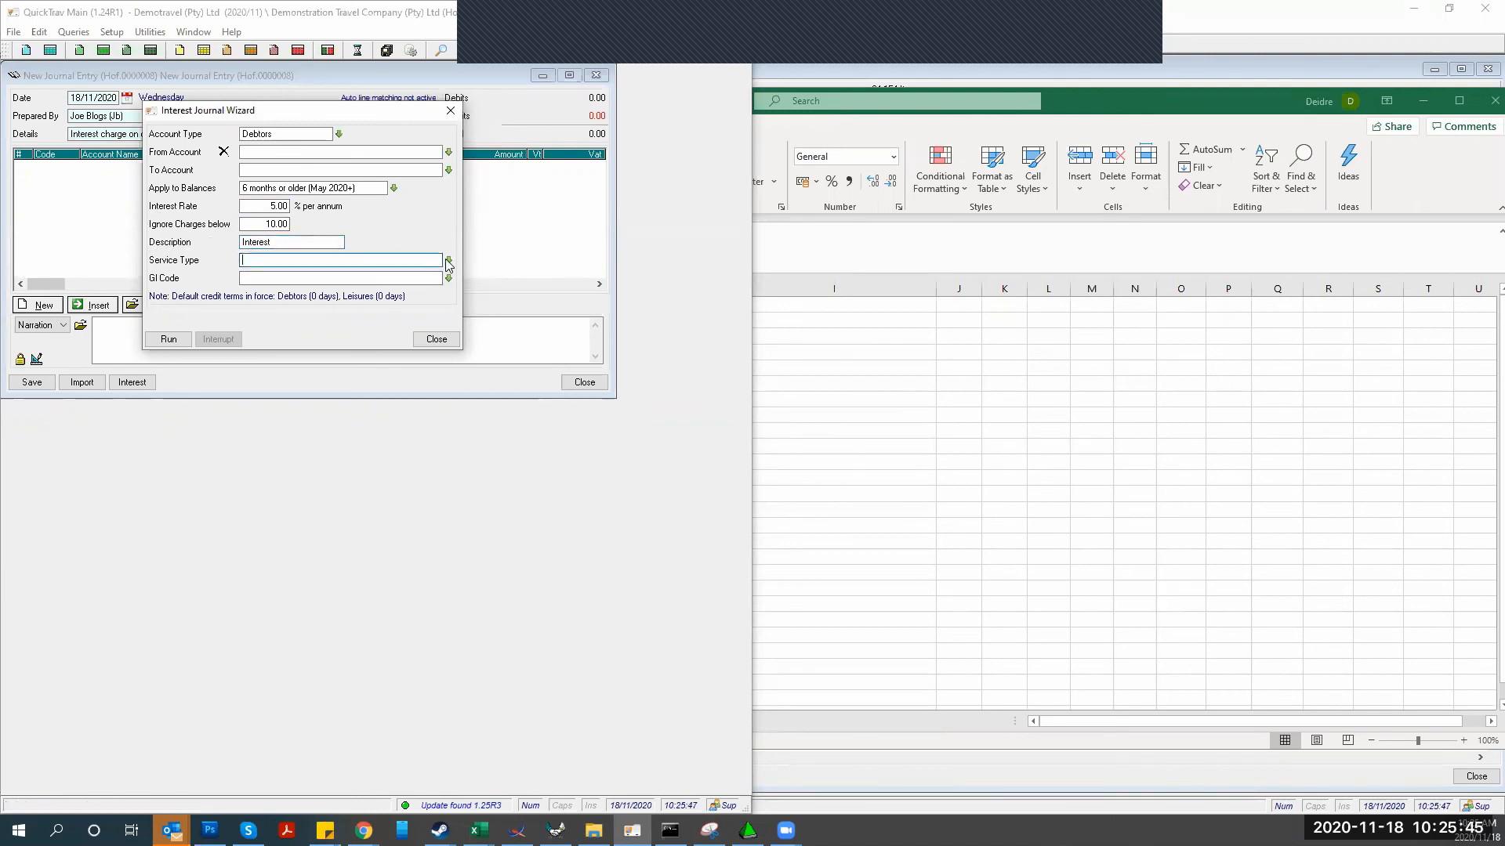
{"action": "left_click", "coordinate": [448, 262]}
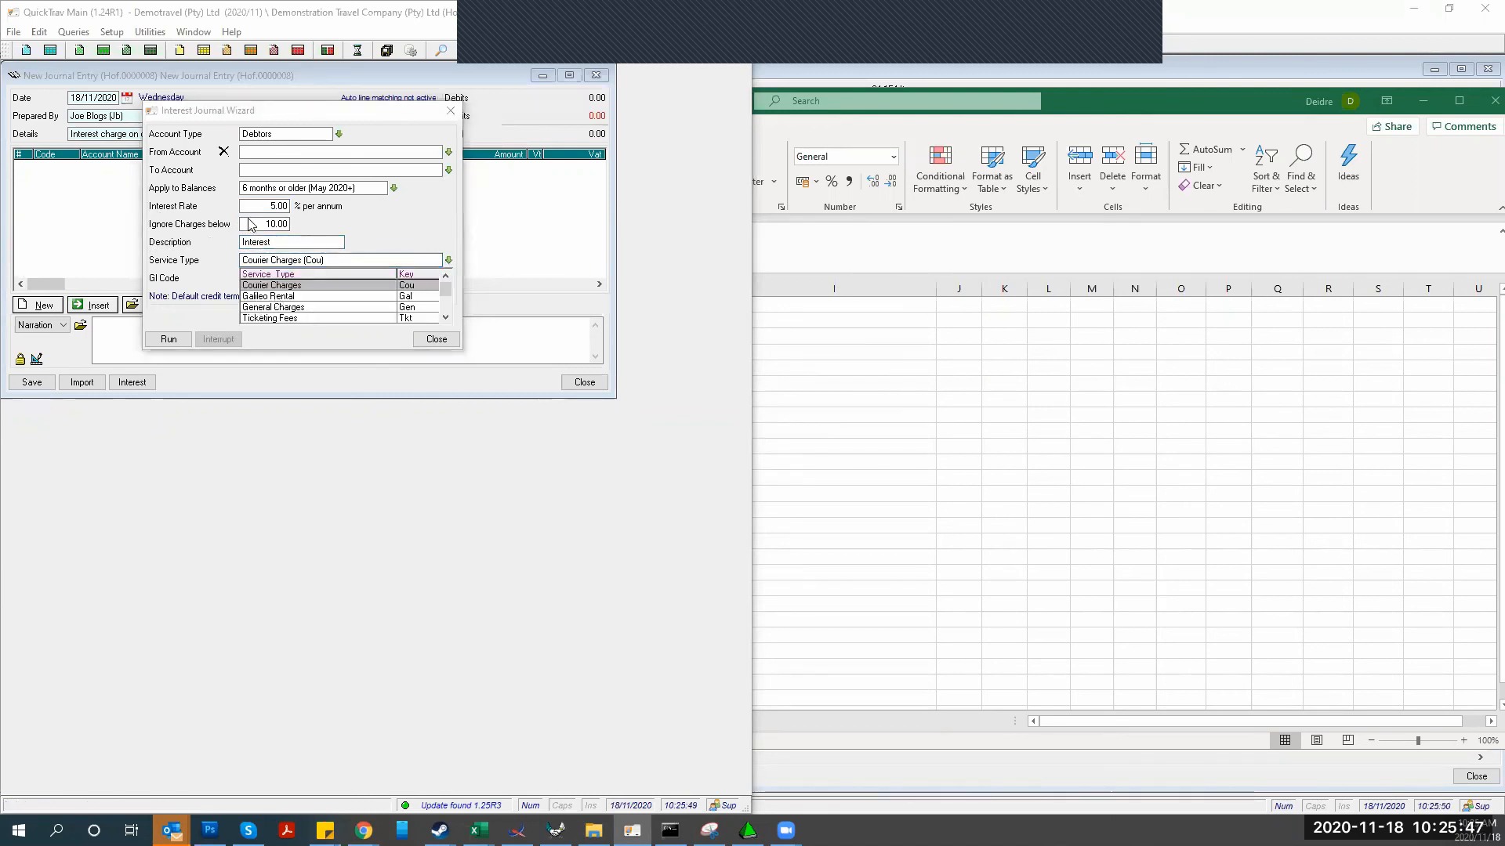
{"action": "scroll", "coordinate": [308, 296], "scroll_direction": "down", "scroll_amount": 3}
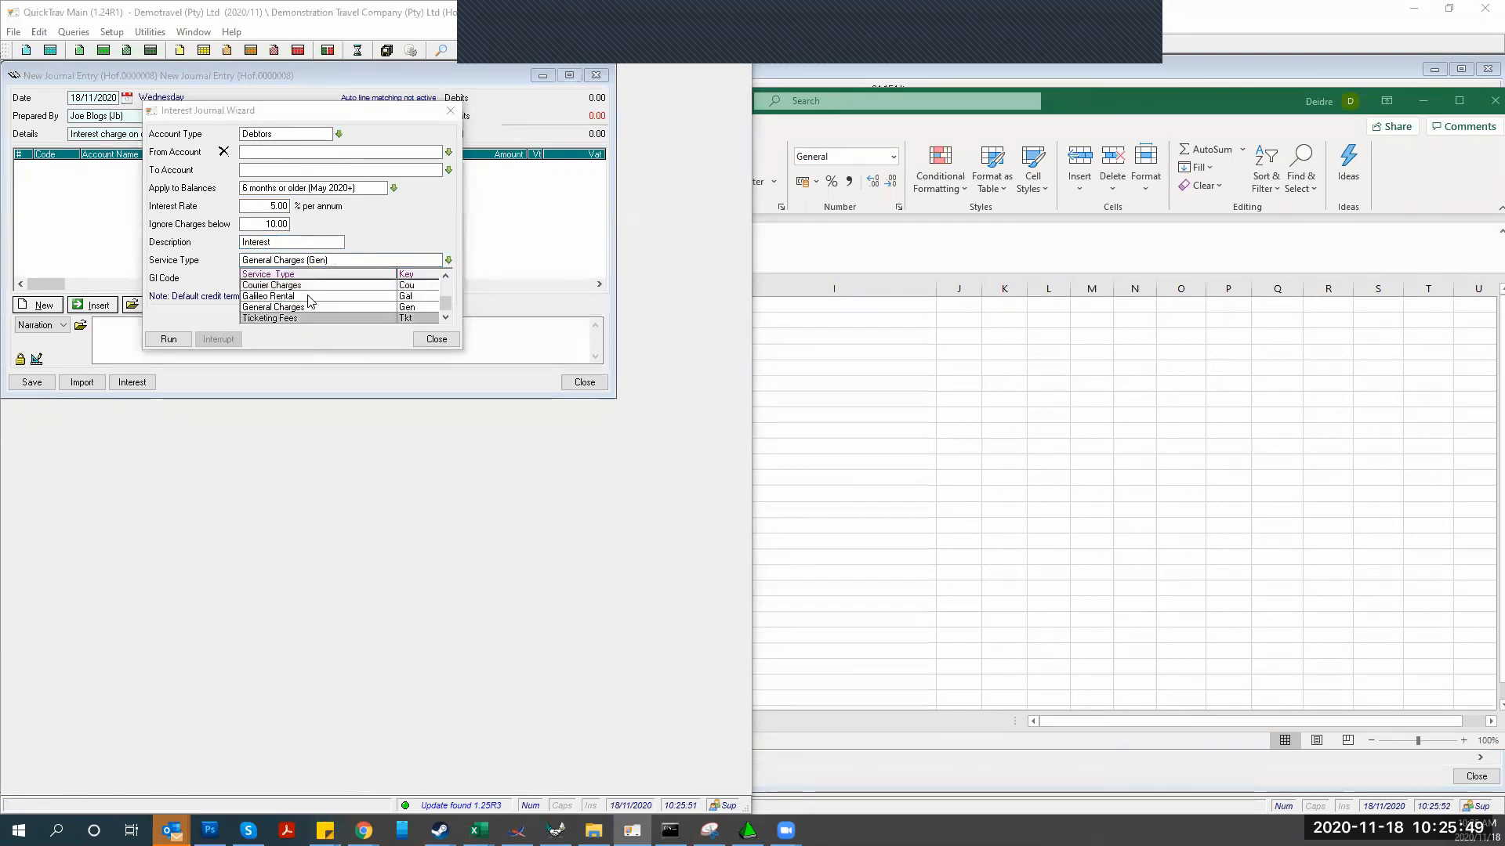
{"action": "left_click", "coordinate": [269, 285]}
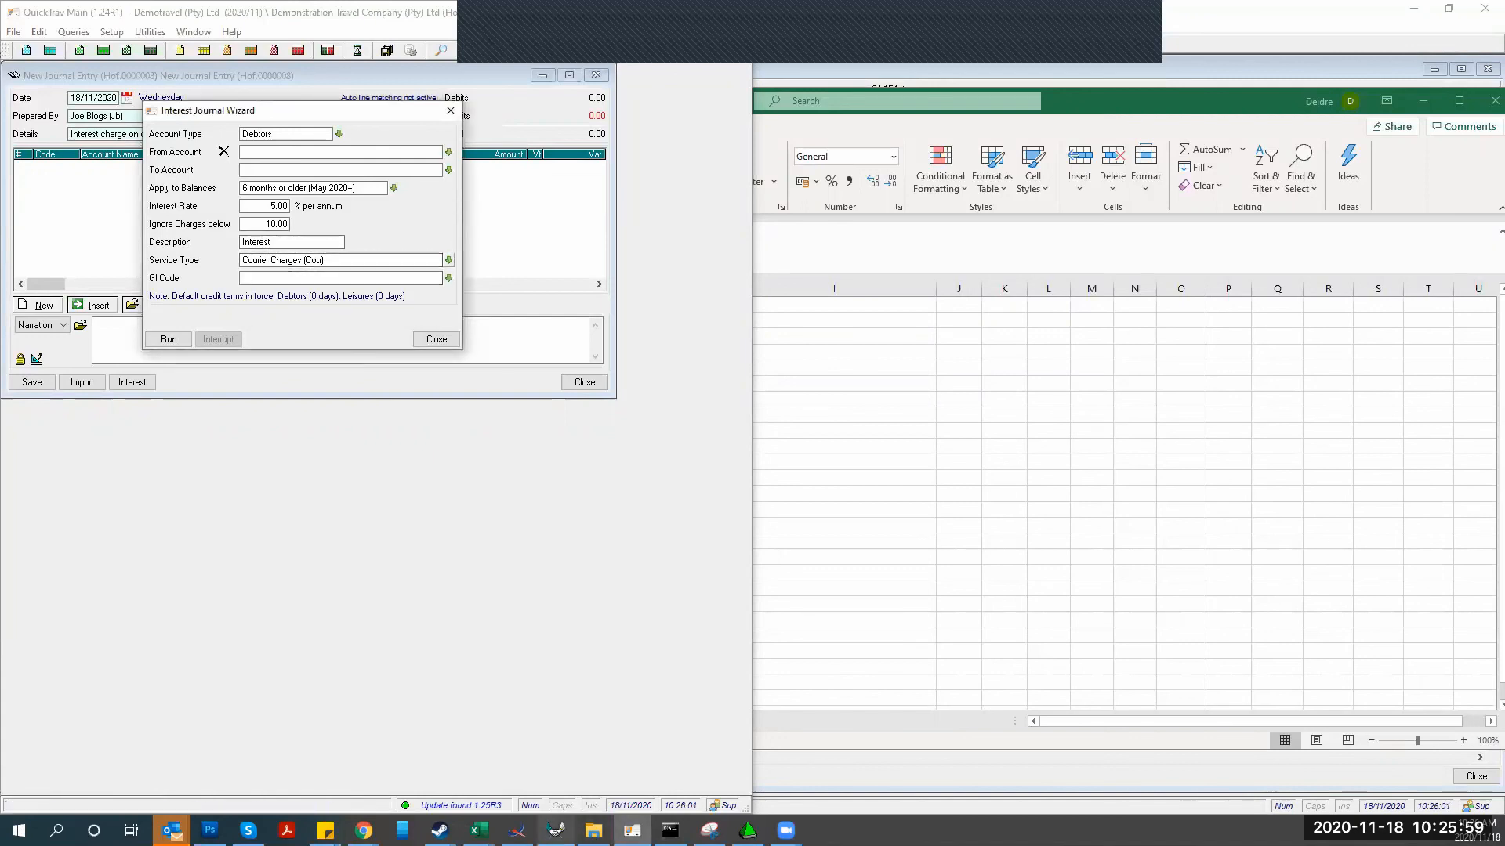
{"action": "left_click", "coordinate": [556, 830]}
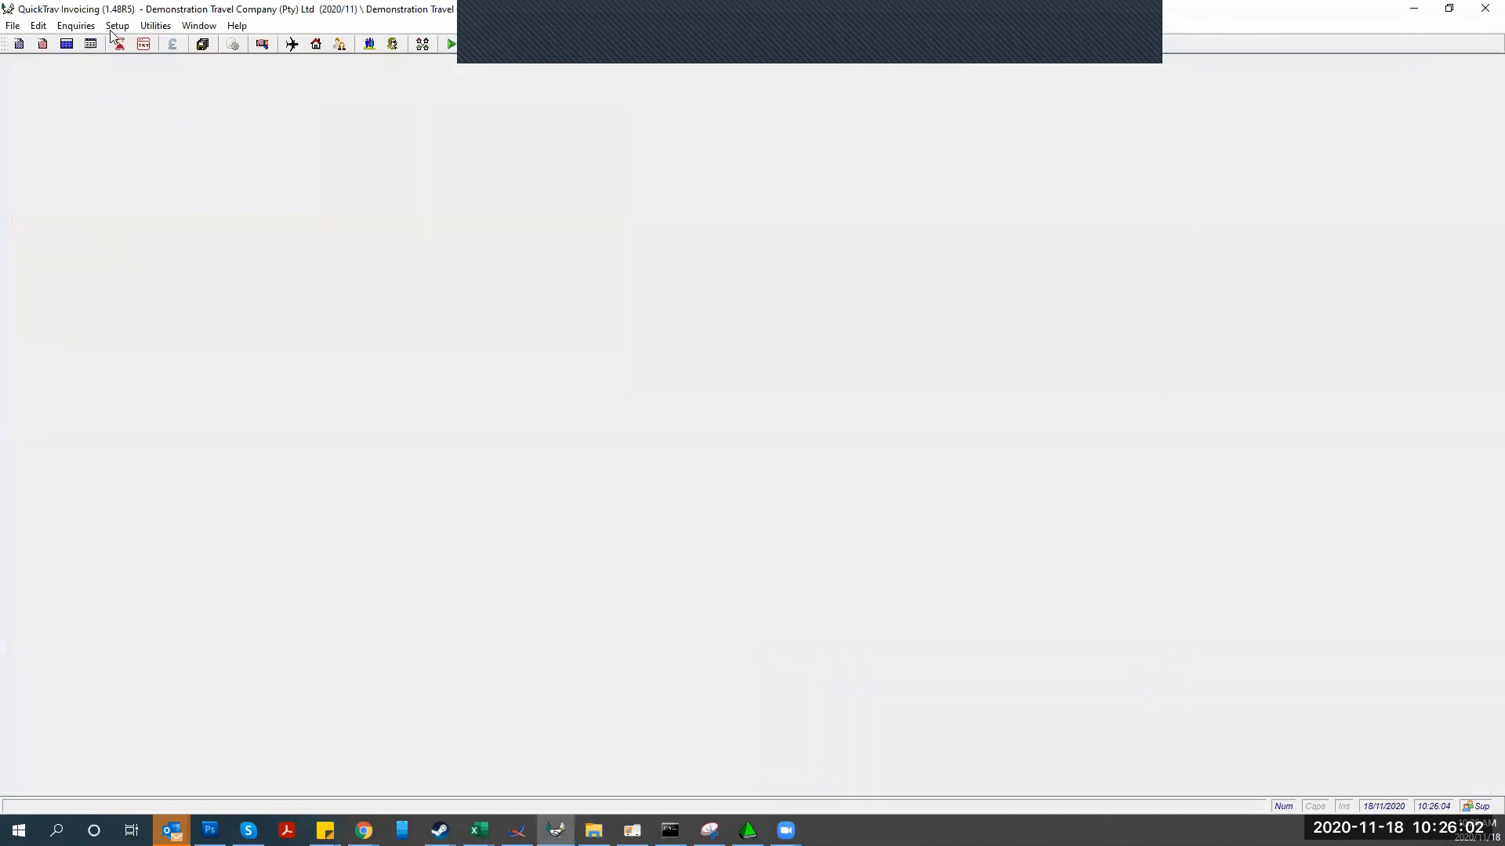
Add a new commission type In2 described 'Interest On Overdue Accounts'
{"action": "left_click", "coordinate": [117, 25]}
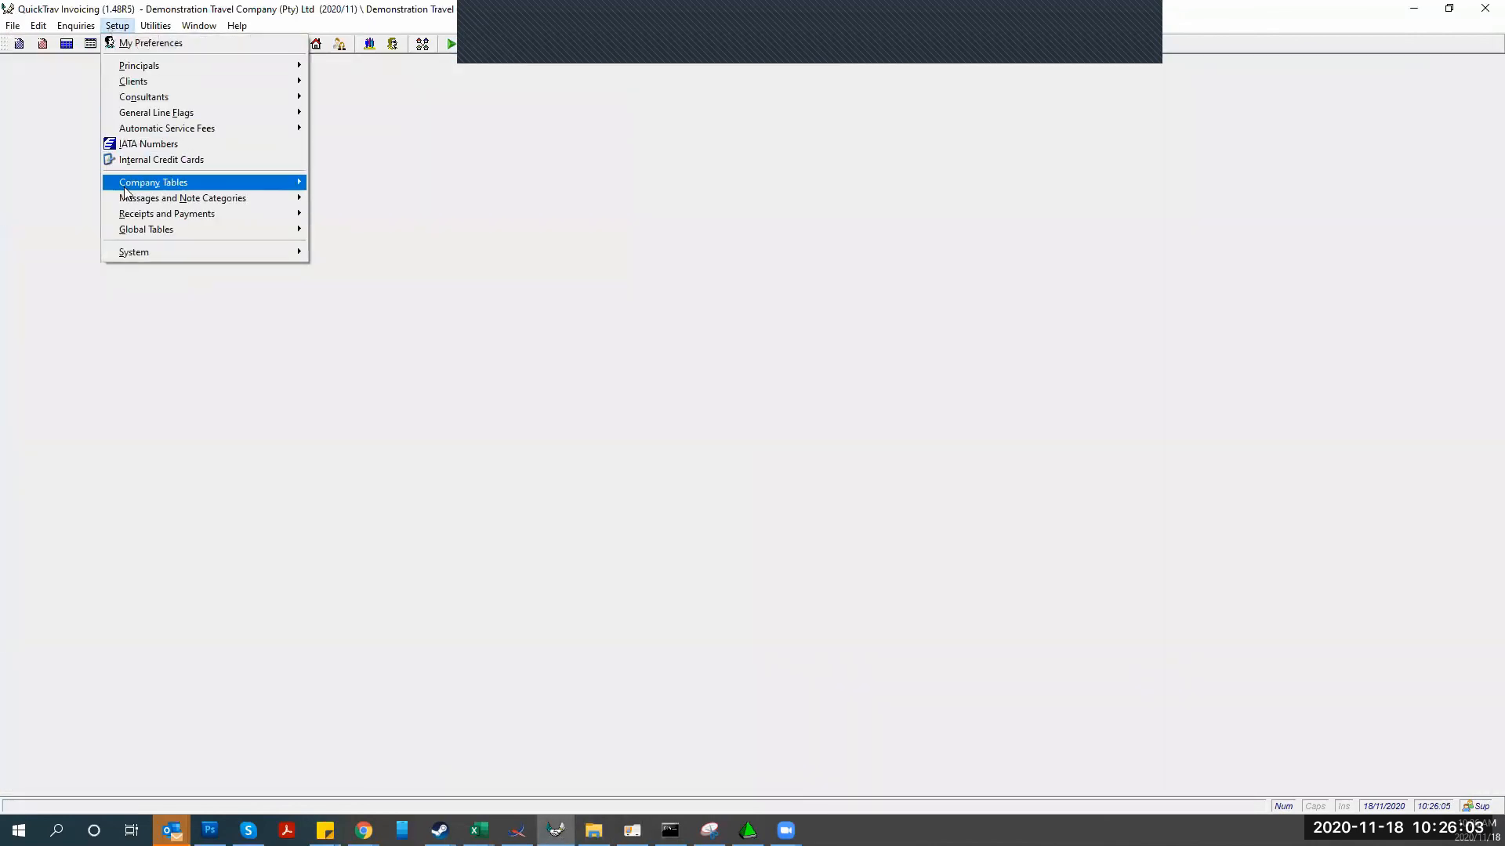
{"action": "mouse_move", "coordinate": [126, 188]}
{"action": "left_click", "coordinate": [344, 266]}
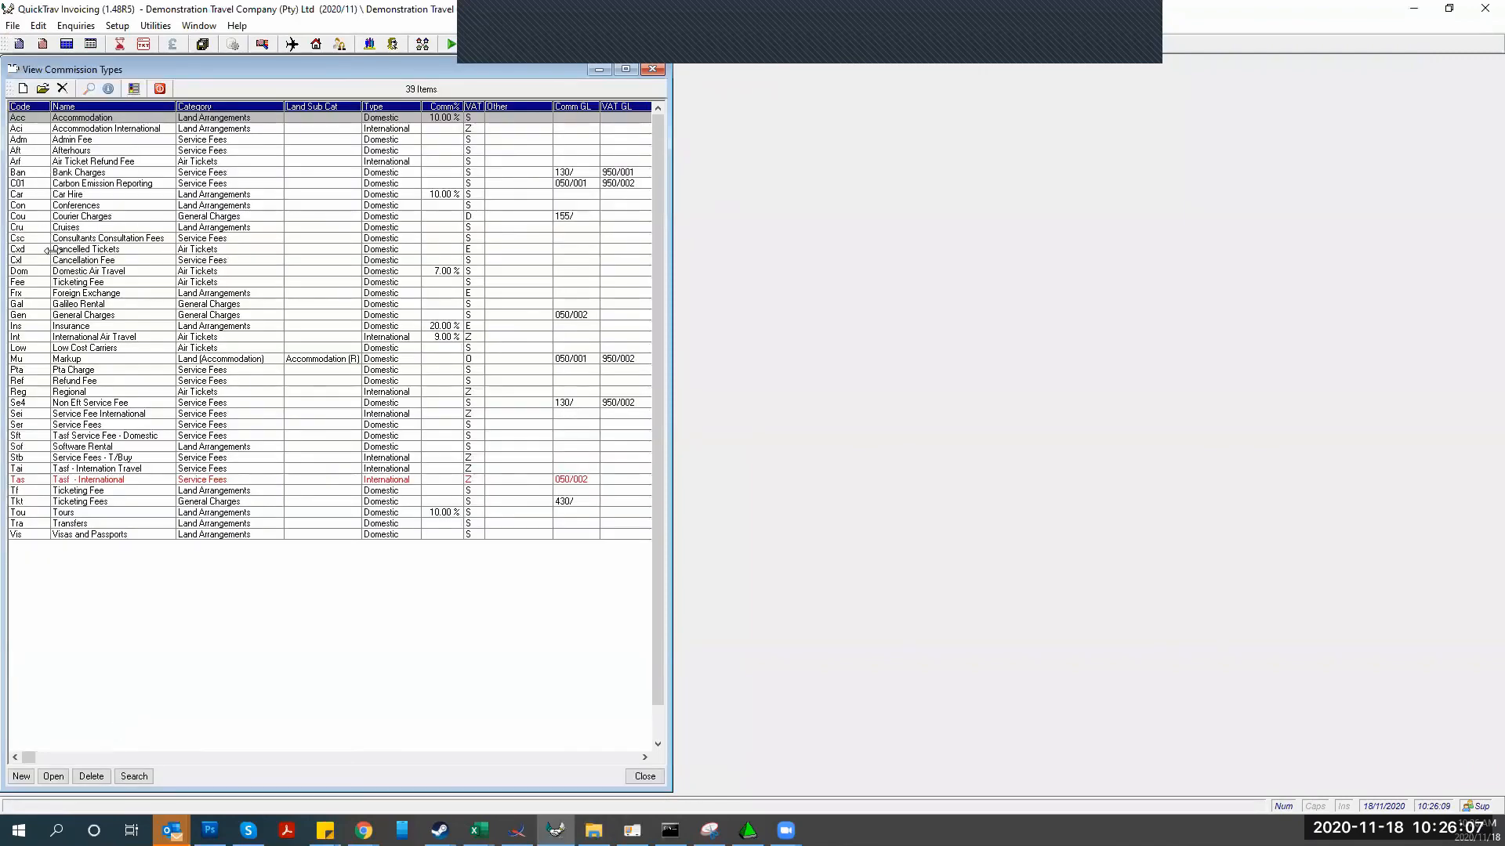
{"action": "left_click", "coordinate": [22, 778]}
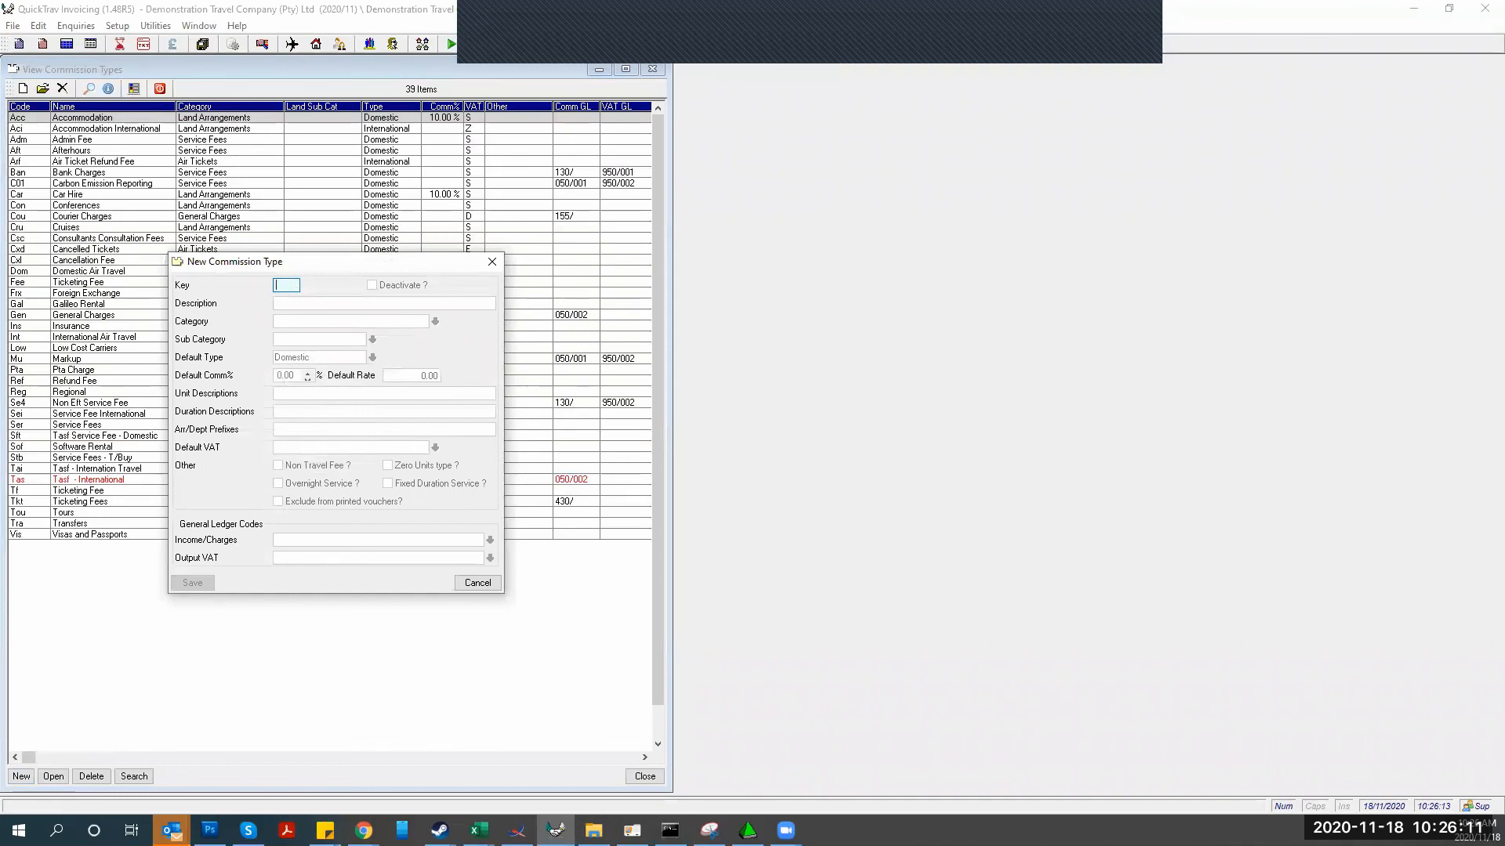
{"action": "type", "text": "In2"}
{"action": "key", "text": "Tab"}
{"action": "type", "text": "Int"}
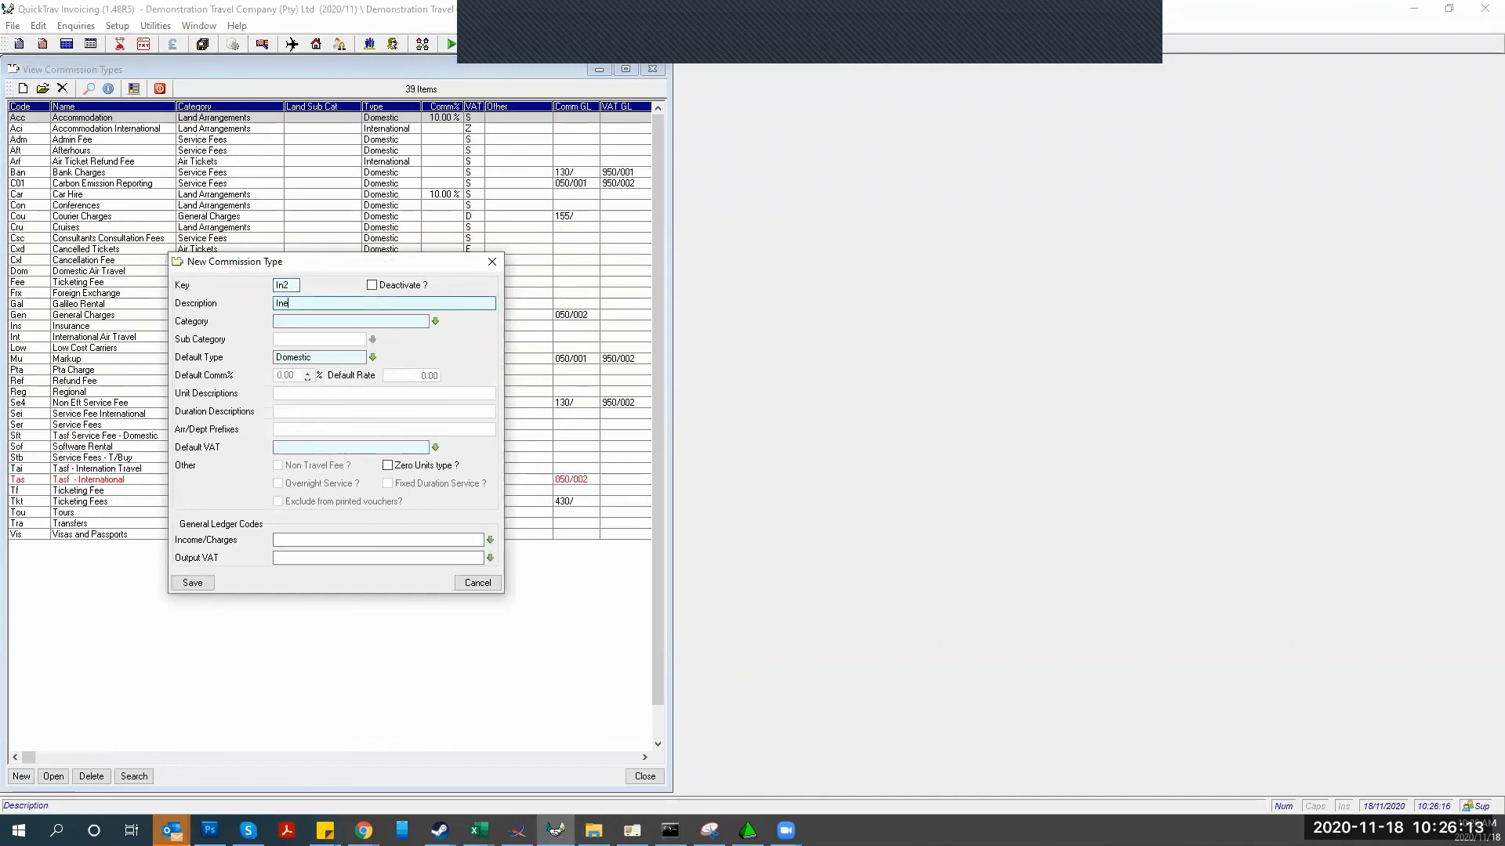
{"action": "type", "text": "erest on o"}
{"action": "type", "text": "verdue acocun"}
{"action": "key", "text": "BackSpace"}
{"action": "key", "text": "BackSpace"}
{"action": "key", "text": "BackSpace"}
{"action": "key", "text": "BackSpace"}
{"action": "type", "text": "cou"}
{"action": "key", "text": "Tab"}
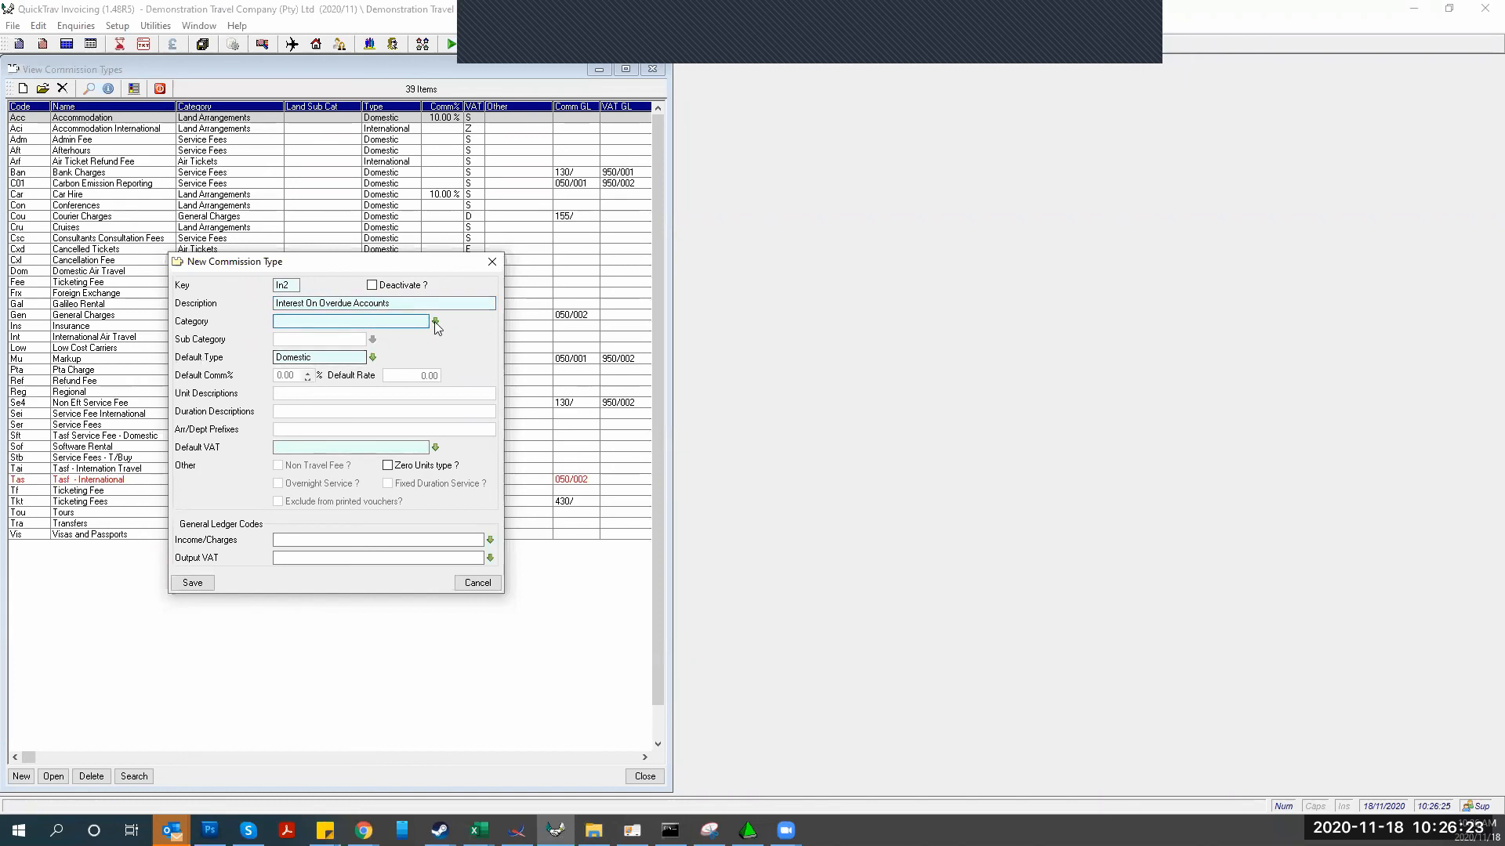
Set its category to Service Fees and default VAT to Standard Output 15%
{"action": "left_click", "coordinate": [435, 321]}
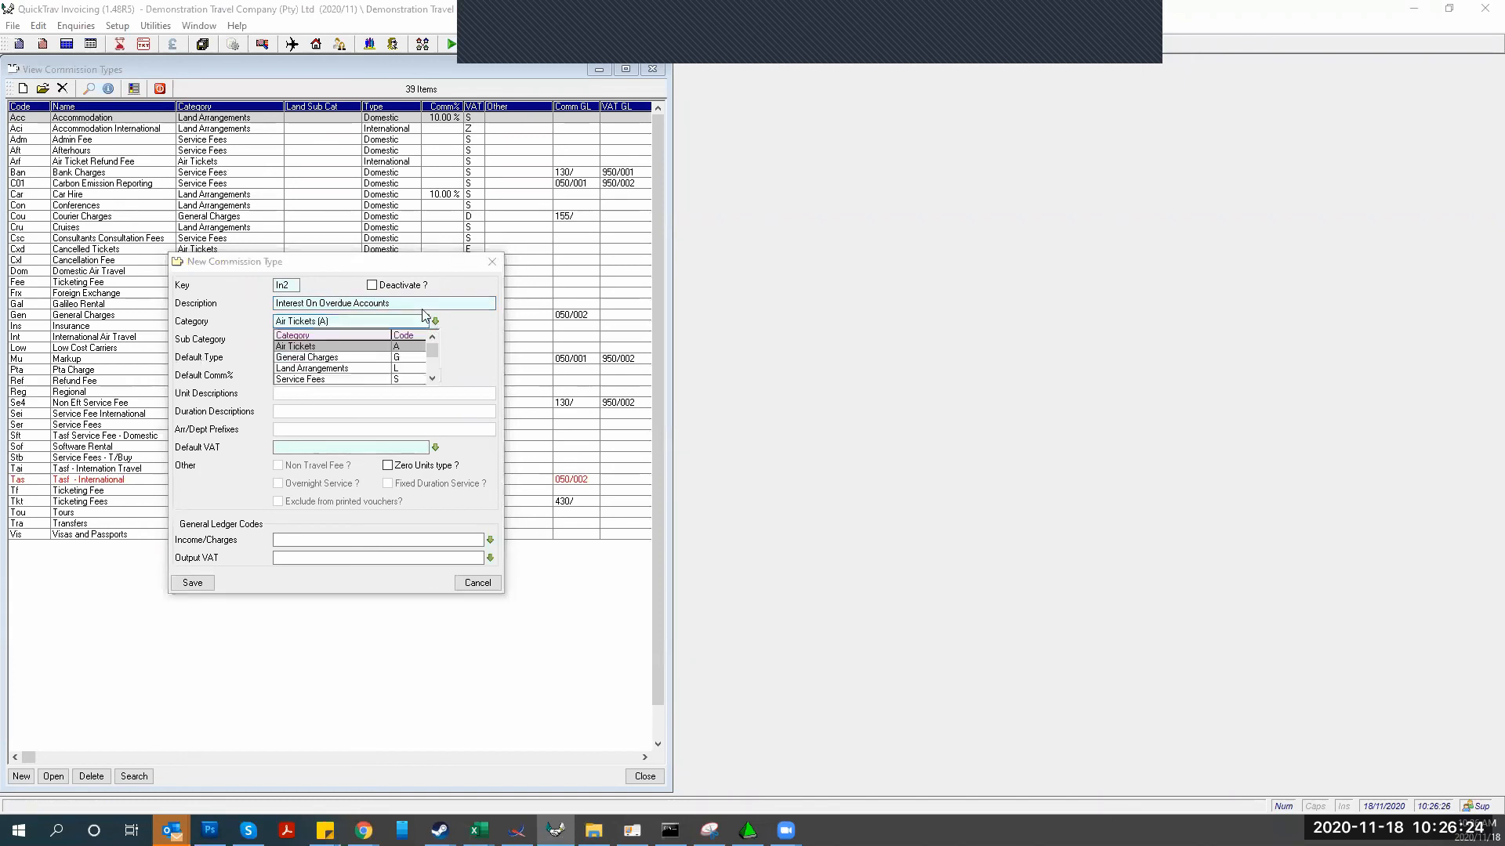
{"action": "left_click", "coordinate": [306, 358]}
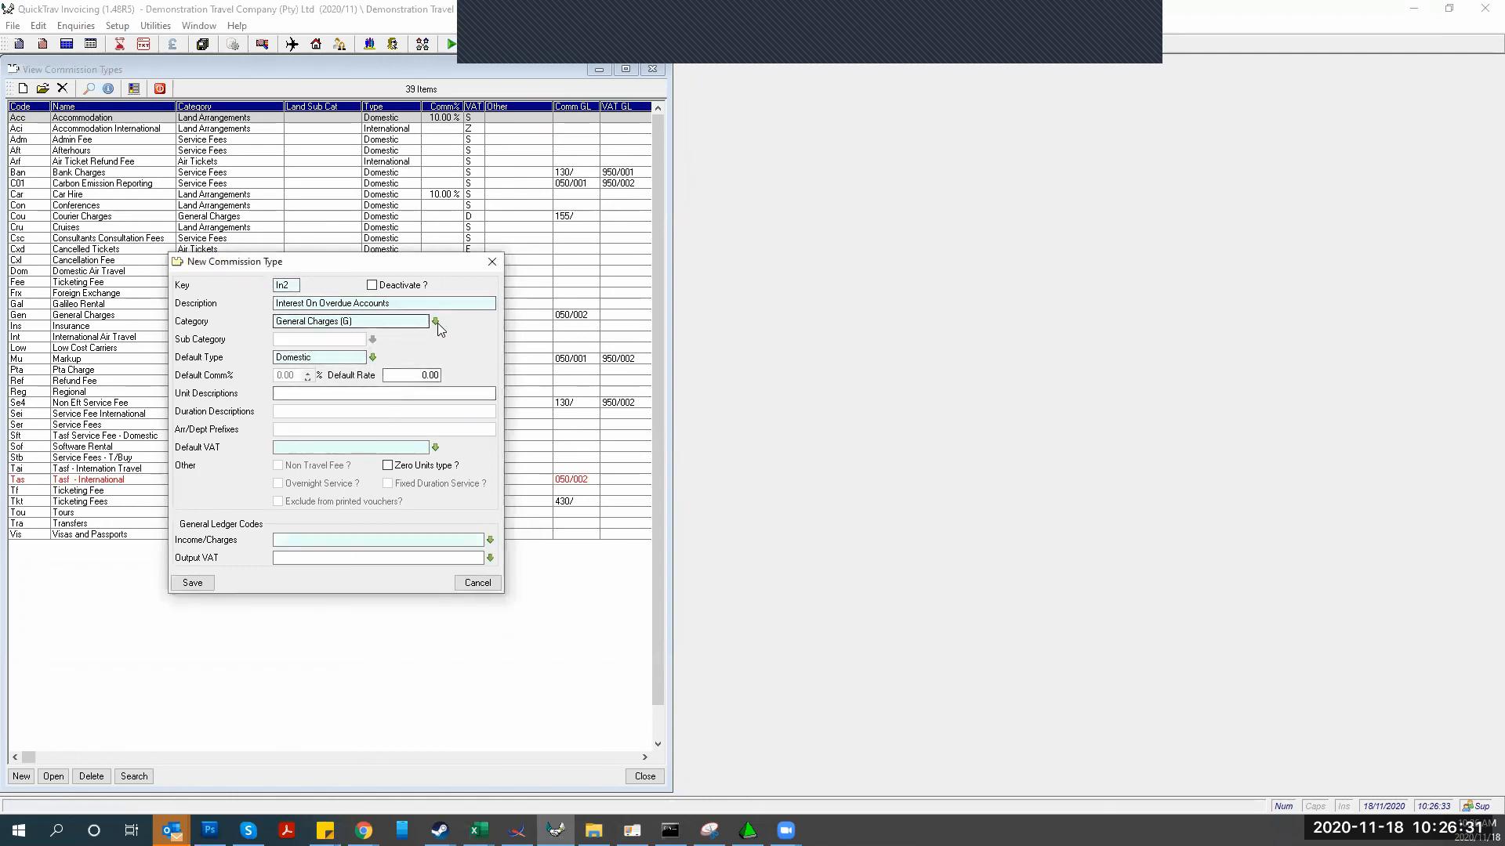
{"action": "left_click", "coordinate": [436, 322]}
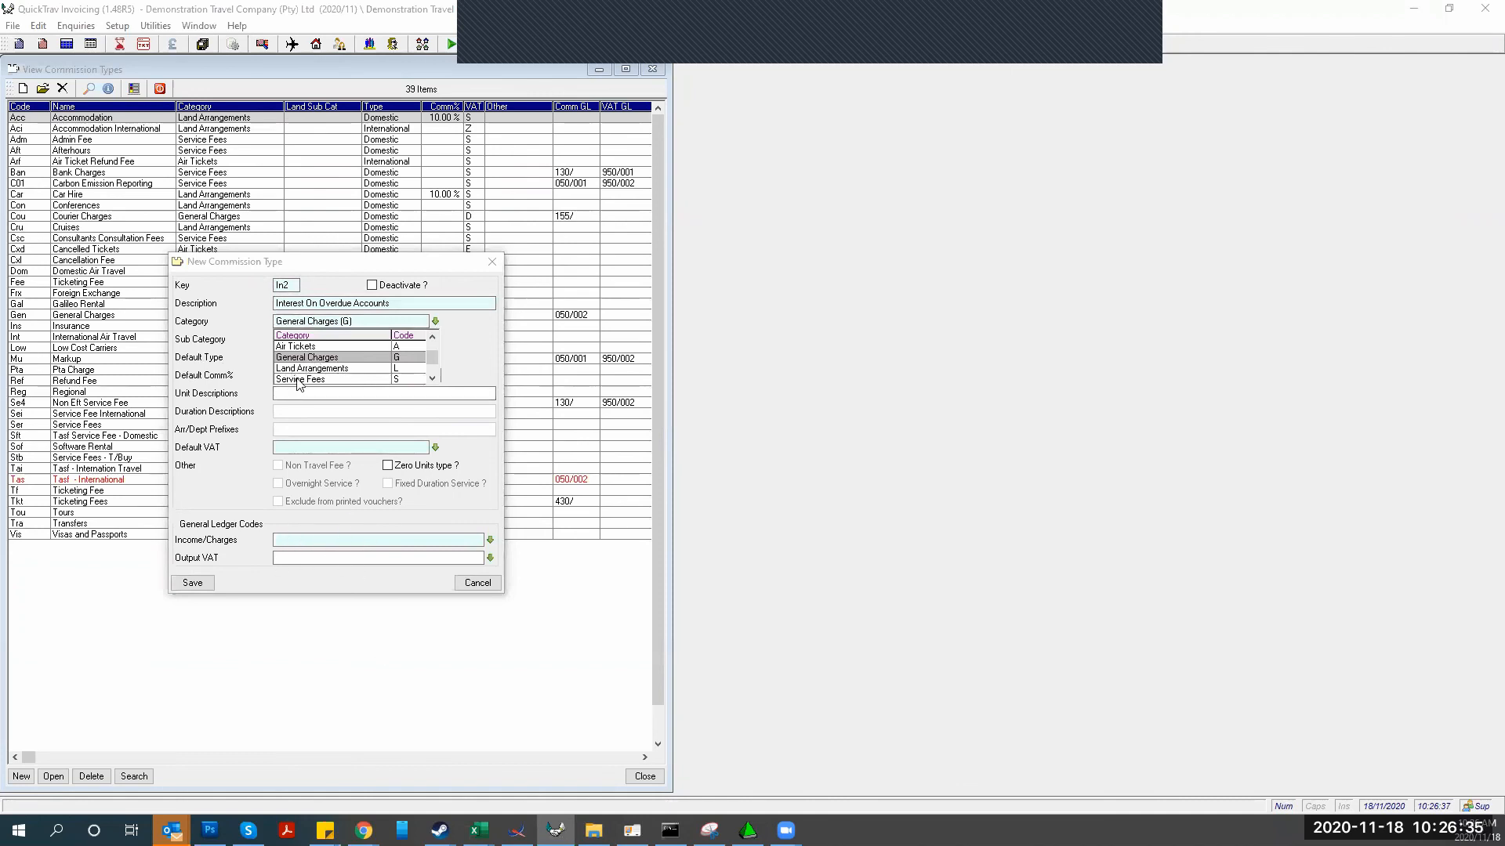
{"action": "left_click", "coordinate": [301, 380]}
{"action": "left_click", "coordinate": [436, 448]}
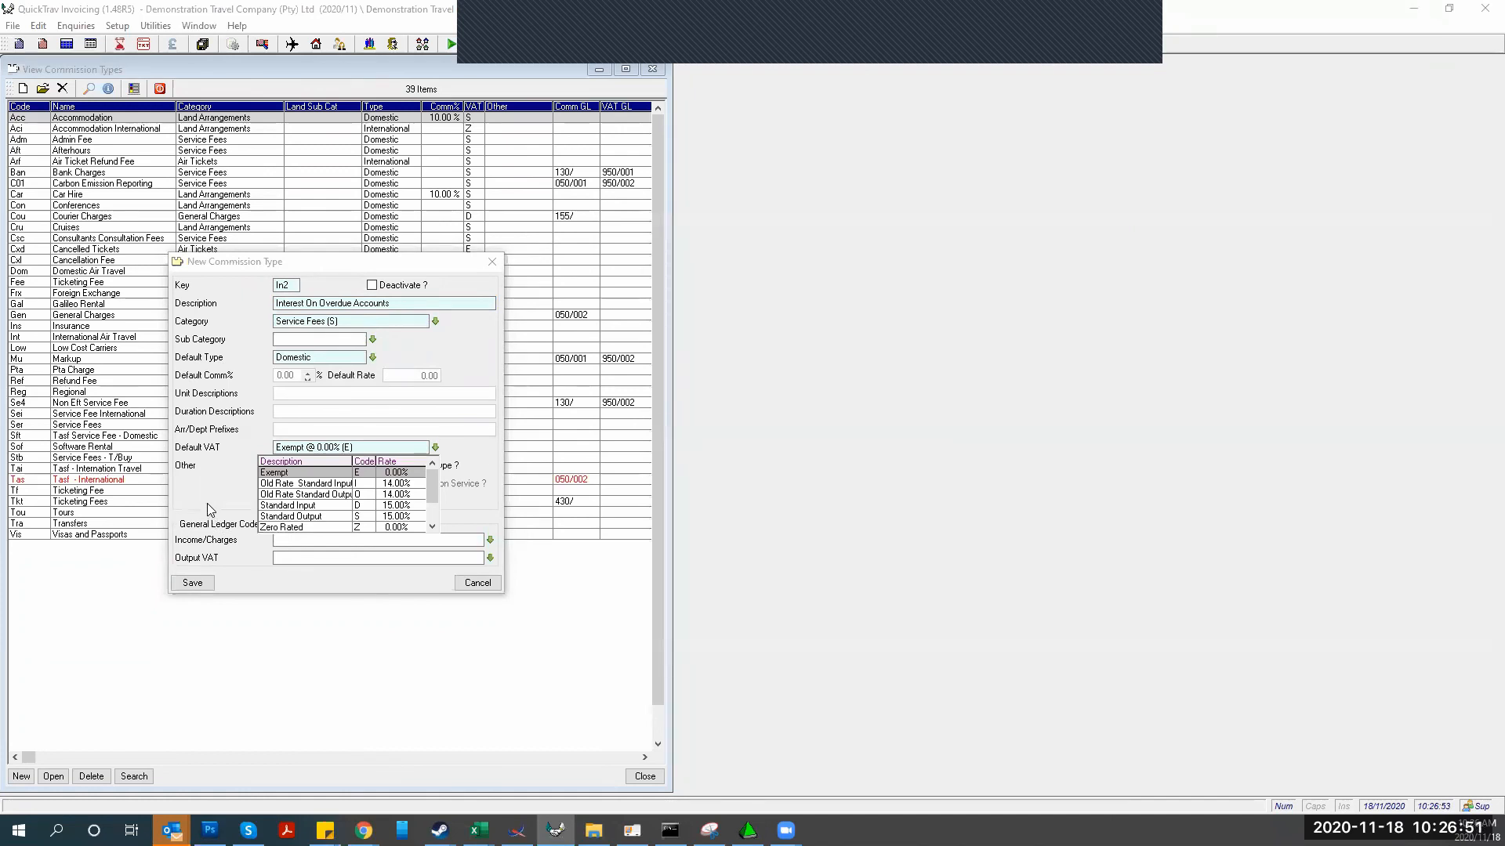
{"action": "left_click", "coordinate": [266, 527]}
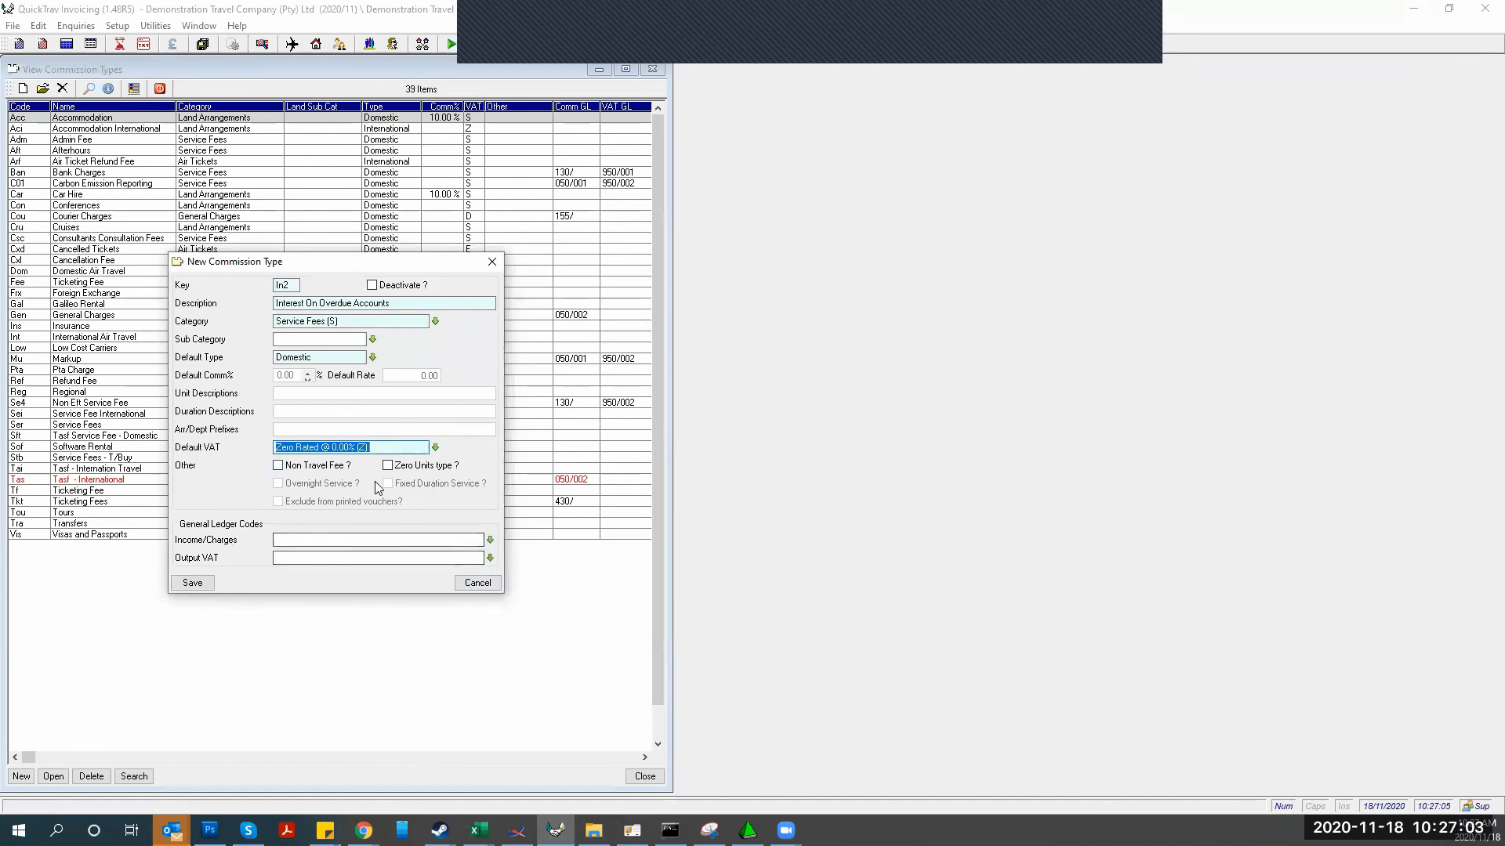
{"action": "left_click", "coordinate": [435, 449]}
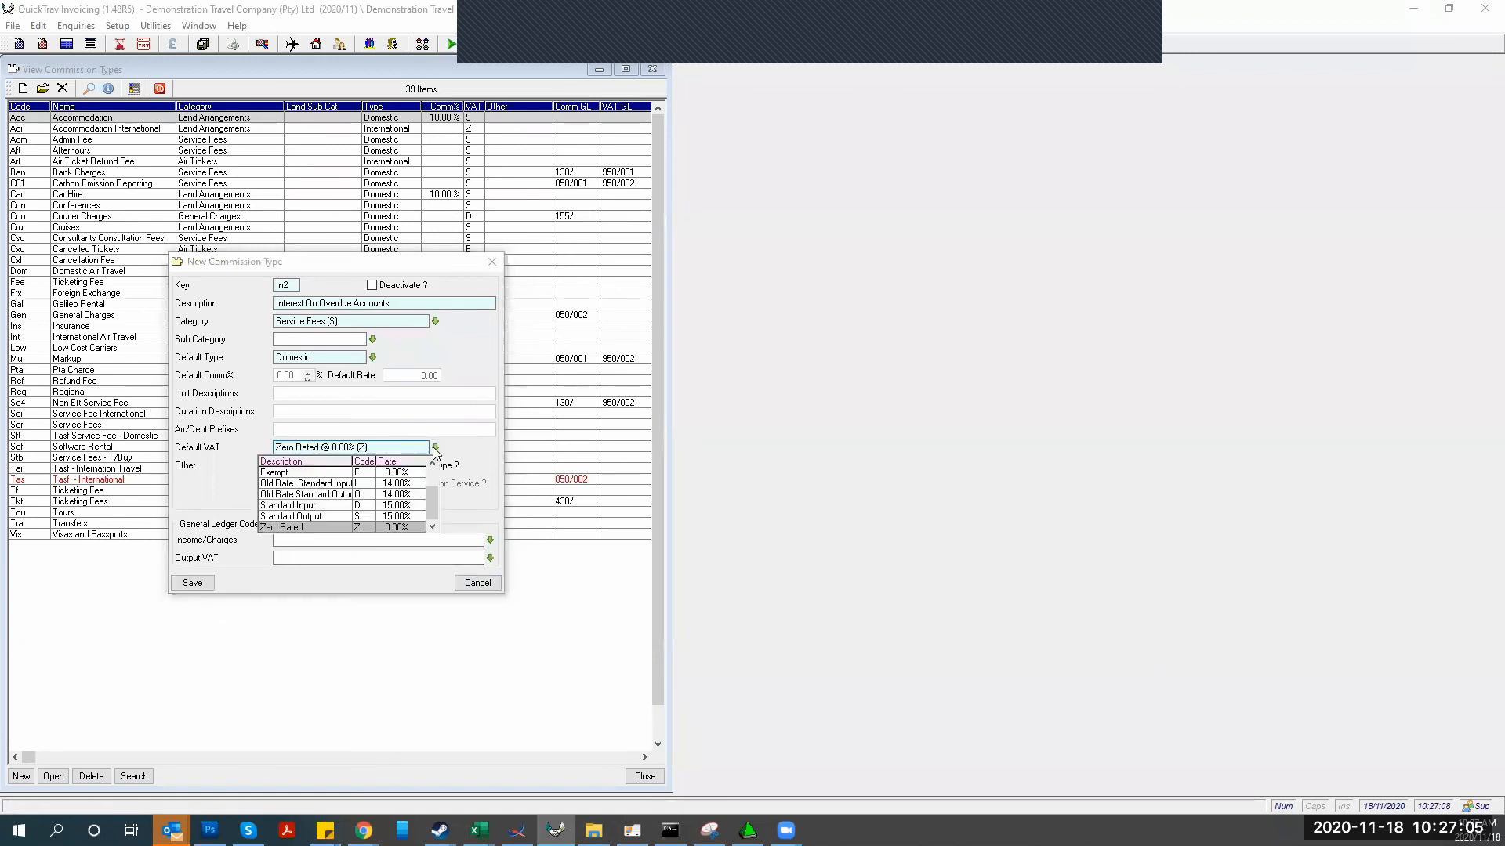
{"action": "left_click", "coordinate": [320, 516]}
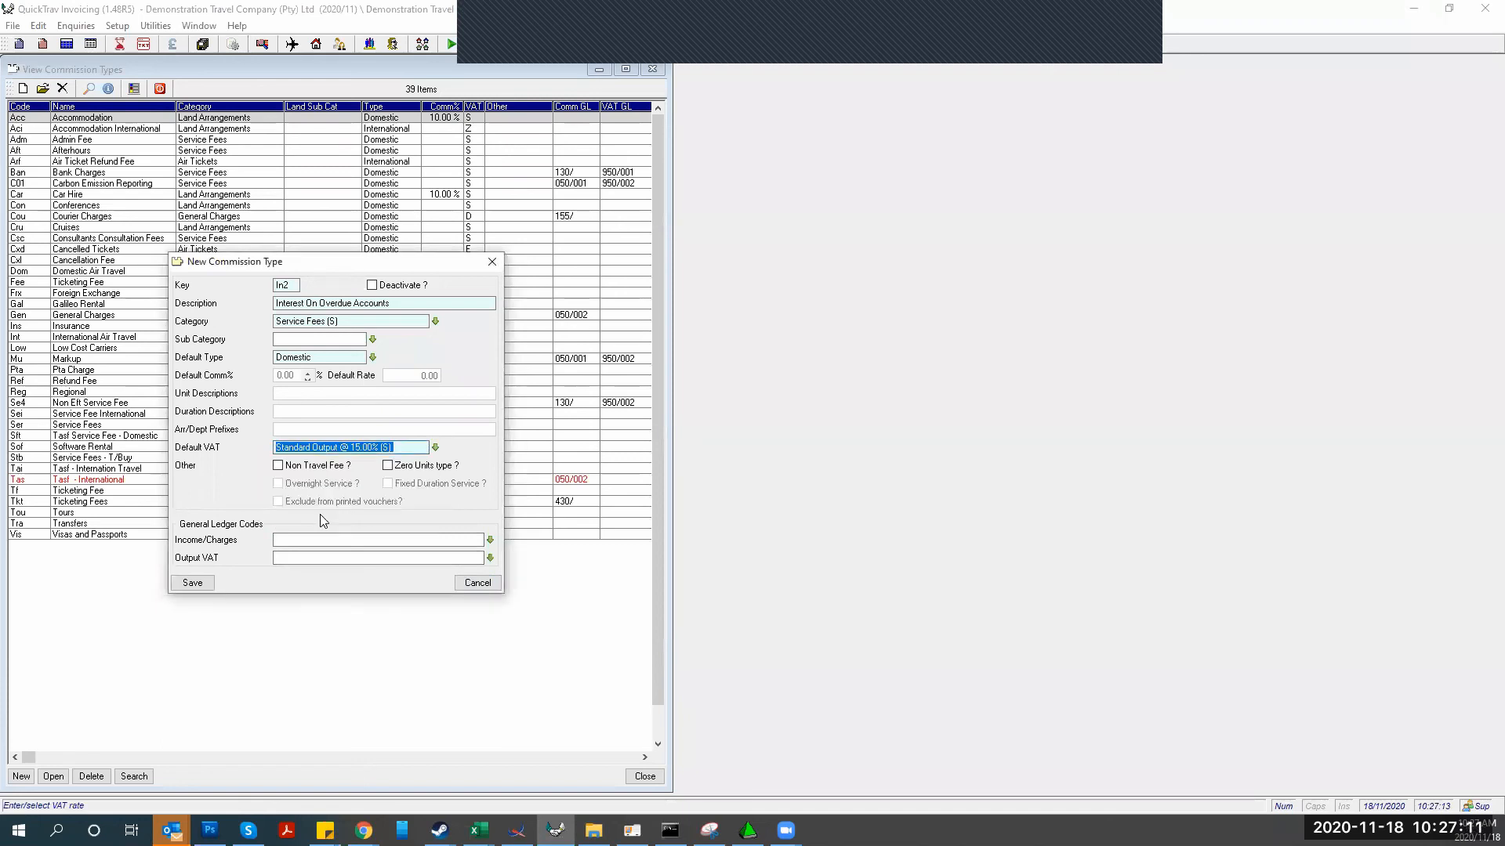
Post income to 200/ Interest Paid with output VAT account 950/001, and save
{"action": "left_click", "coordinate": [490, 541]}
{"action": "key", "text": "Down"}
{"action": "key", "text": "Down"}
{"action": "key", "text": "Down"}
{"action": "key", "text": "Down"}
{"action": "key", "text": "Down"}
{"action": "key", "text": "Down"}
{"action": "key", "text": "Down"}
{"action": "key", "text": "Down"}
{"action": "key", "text": "Down"}
{"action": "key", "text": "Down"}
{"action": "key", "text": "Down"}
{"action": "key", "text": "Down"}
{"action": "key", "text": "Down"}
{"action": "key", "text": "Down"}
{"action": "key", "text": "Down"}
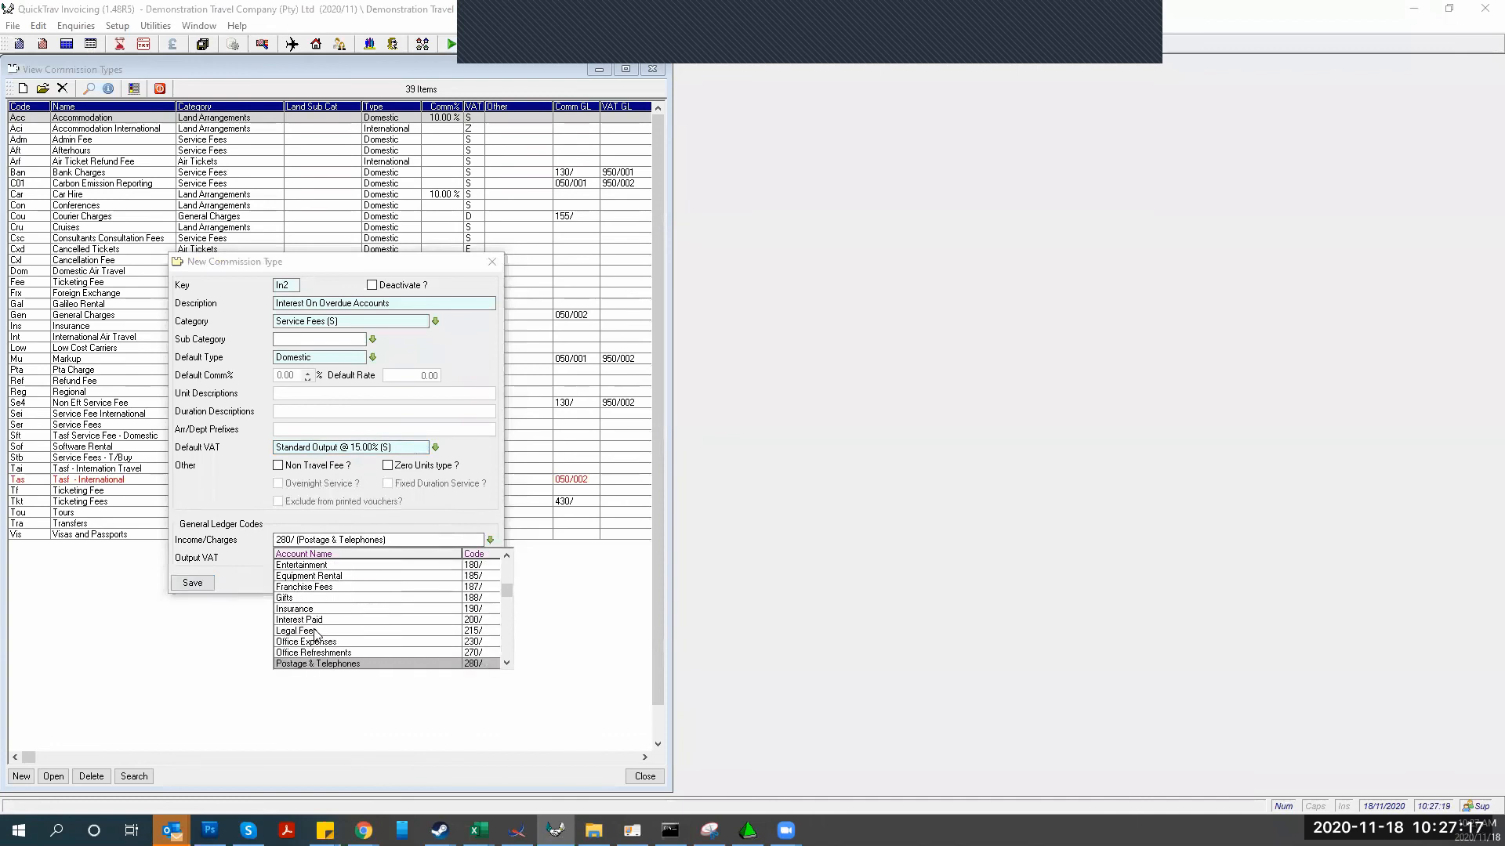
{"action": "key", "text": "Down"}
{"action": "key", "text": "Down"}
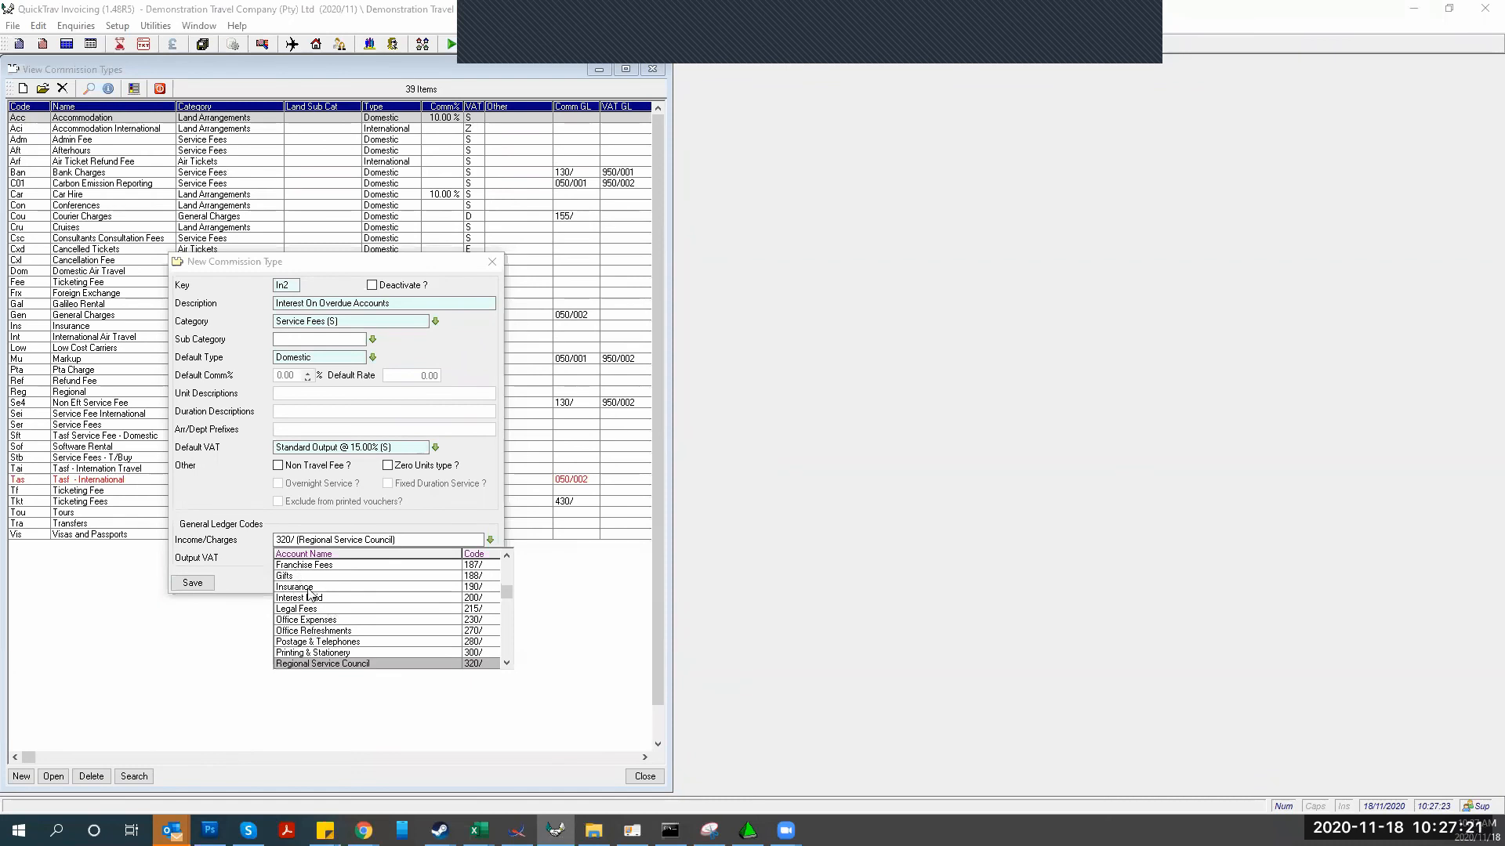
{"action": "left_click", "coordinate": [293, 598]}
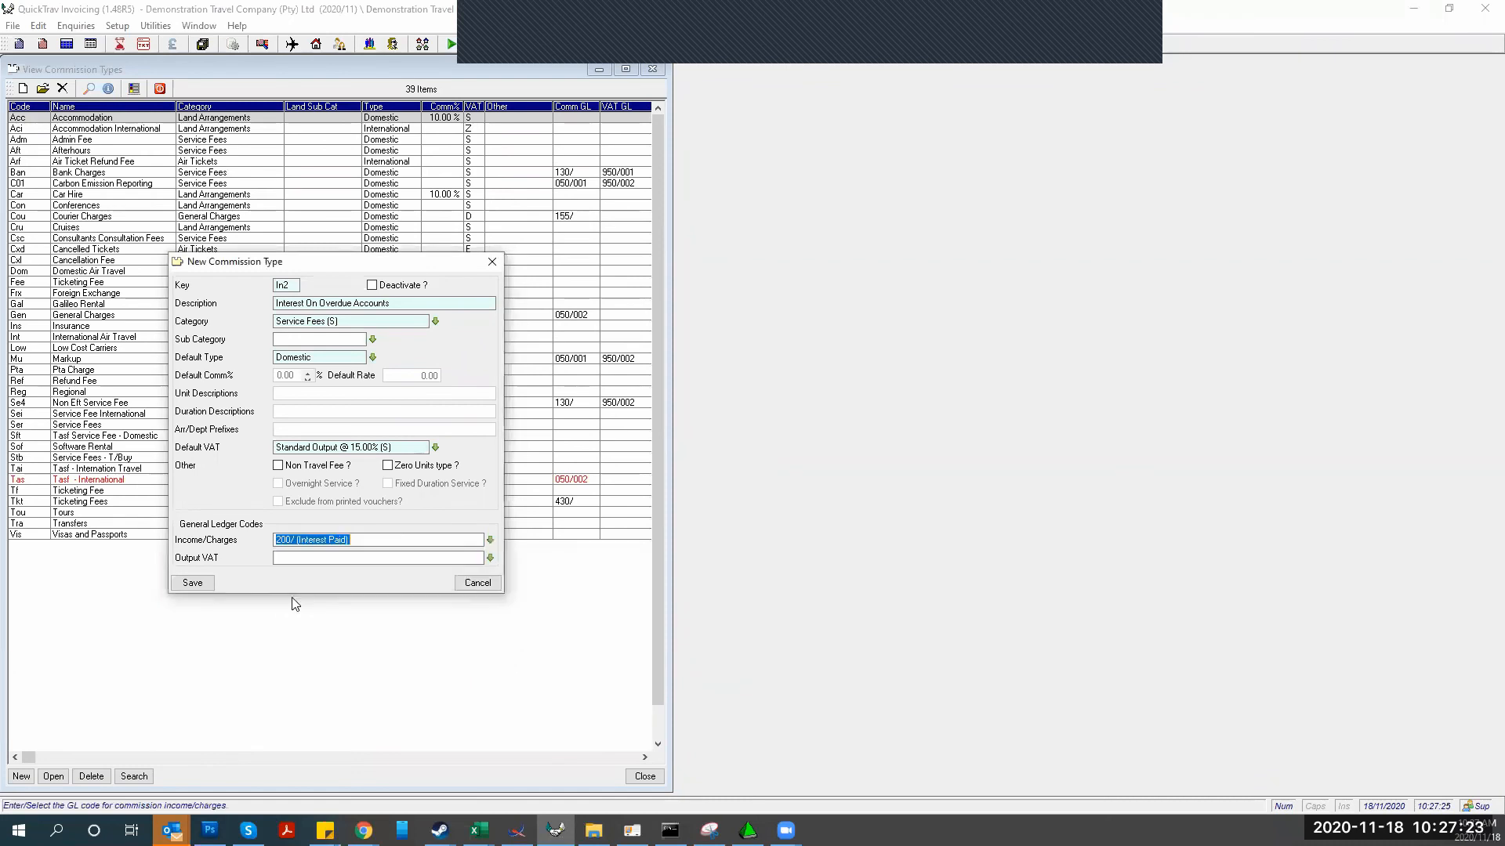
{"action": "left_click", "coordinate": [490, 558]}
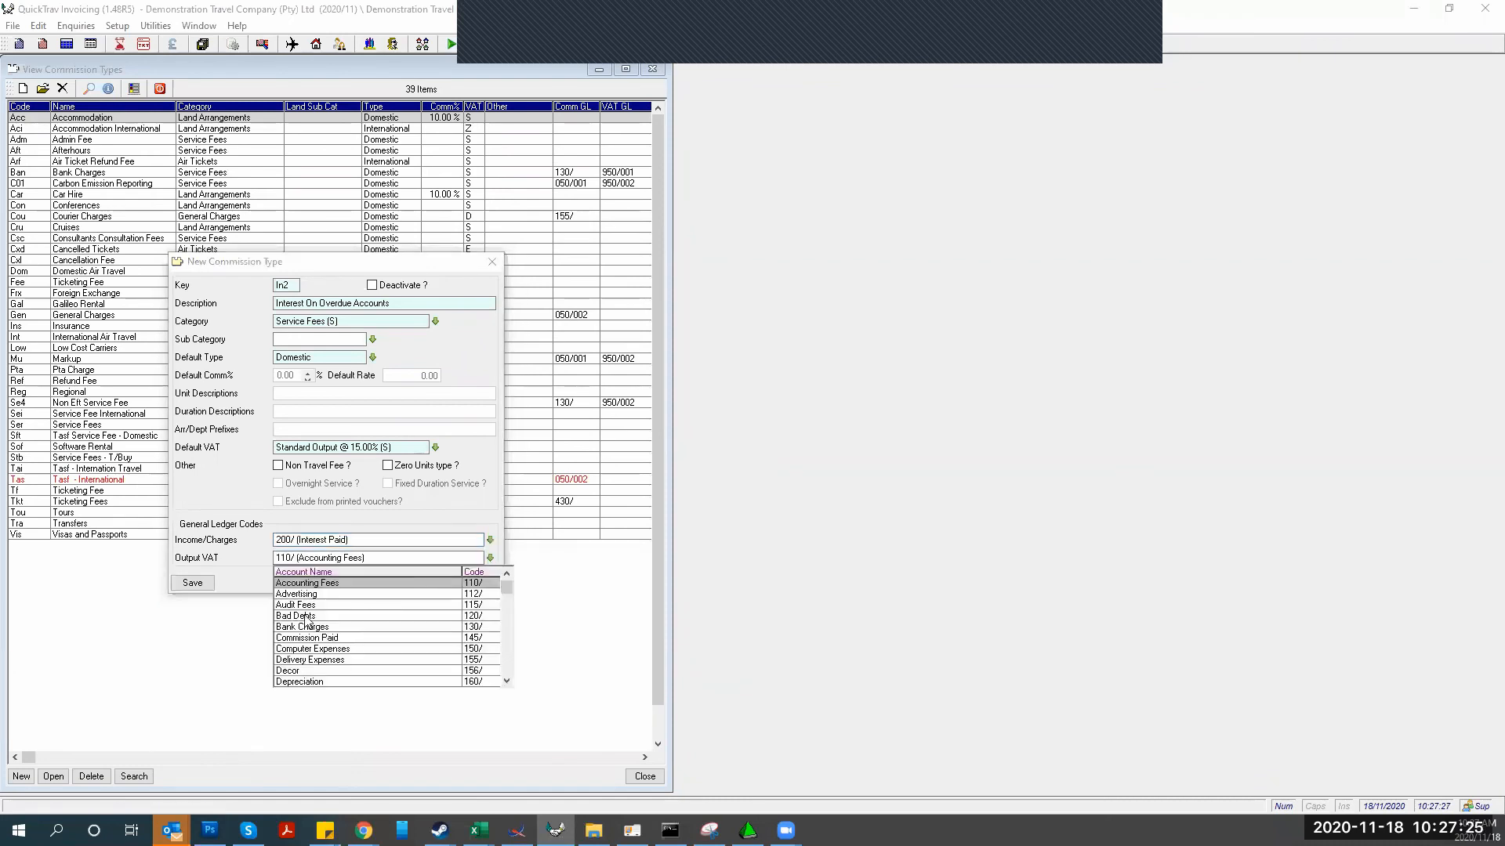
{"action": "left_click", "coordinate": [285, 558]}
{"action": "type", "text": "950/001 (Input Vat"}
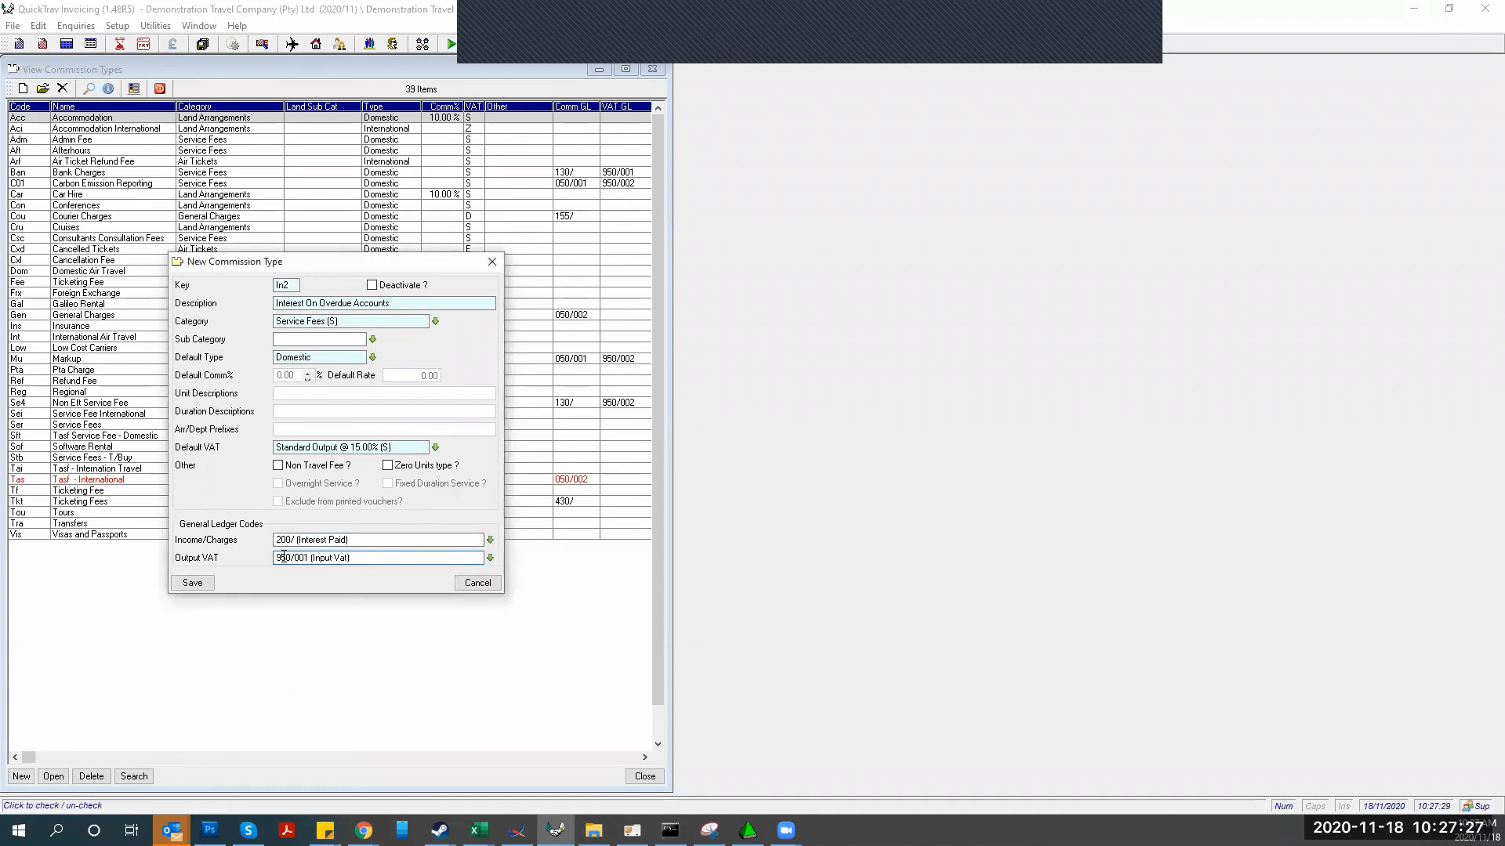
{"action": "key", "text": "Tab"}
{"action": "left_click", "coordinate": [193, 583]}
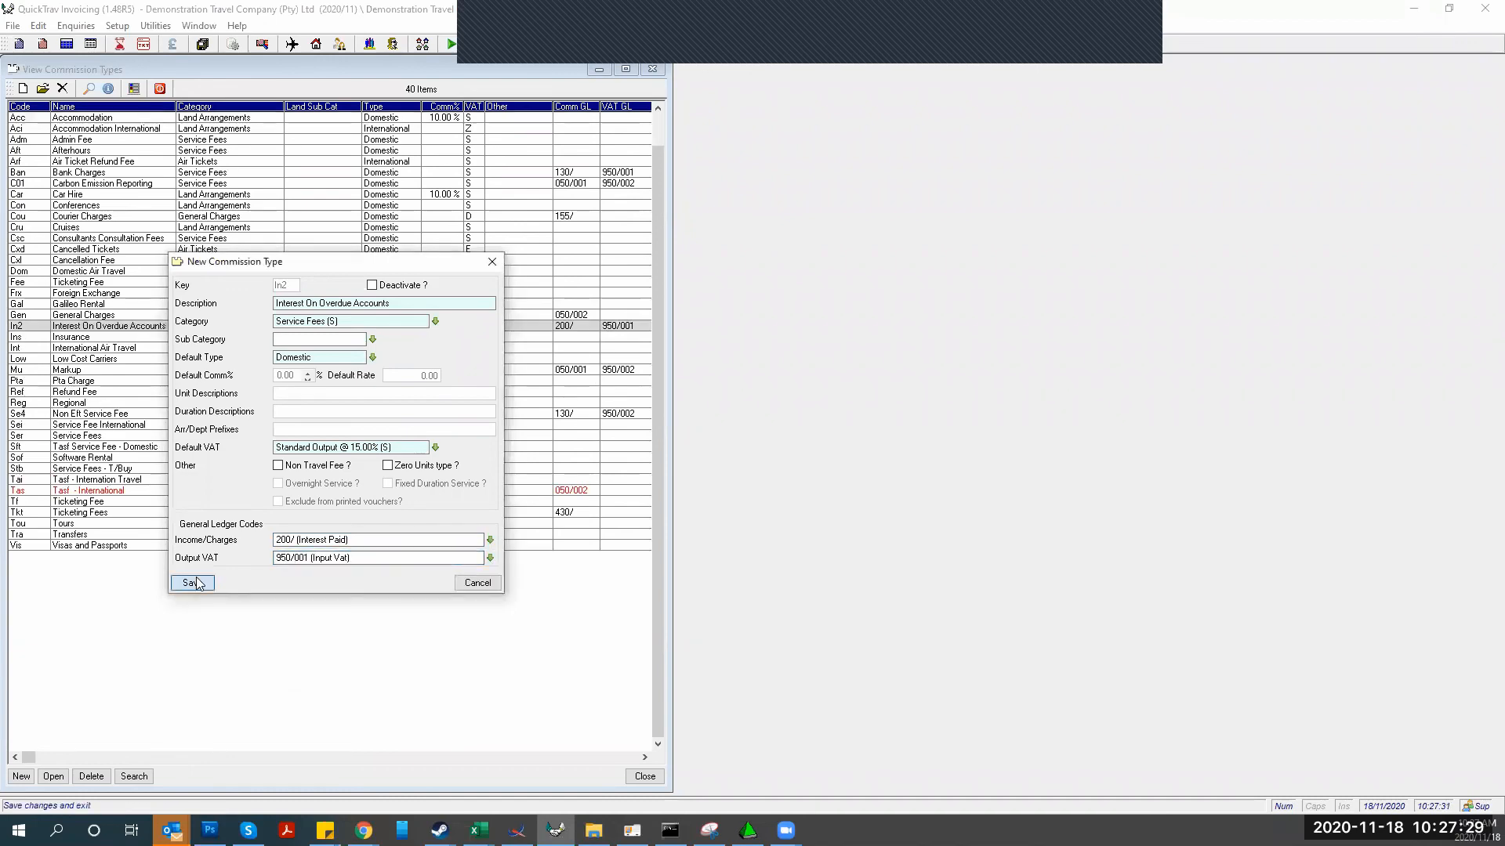
Run the interest wizard against GL code 200/ Interest Paid and accept the suggested journal details
{"action": "left_click", "coordinate": [651, 777]}
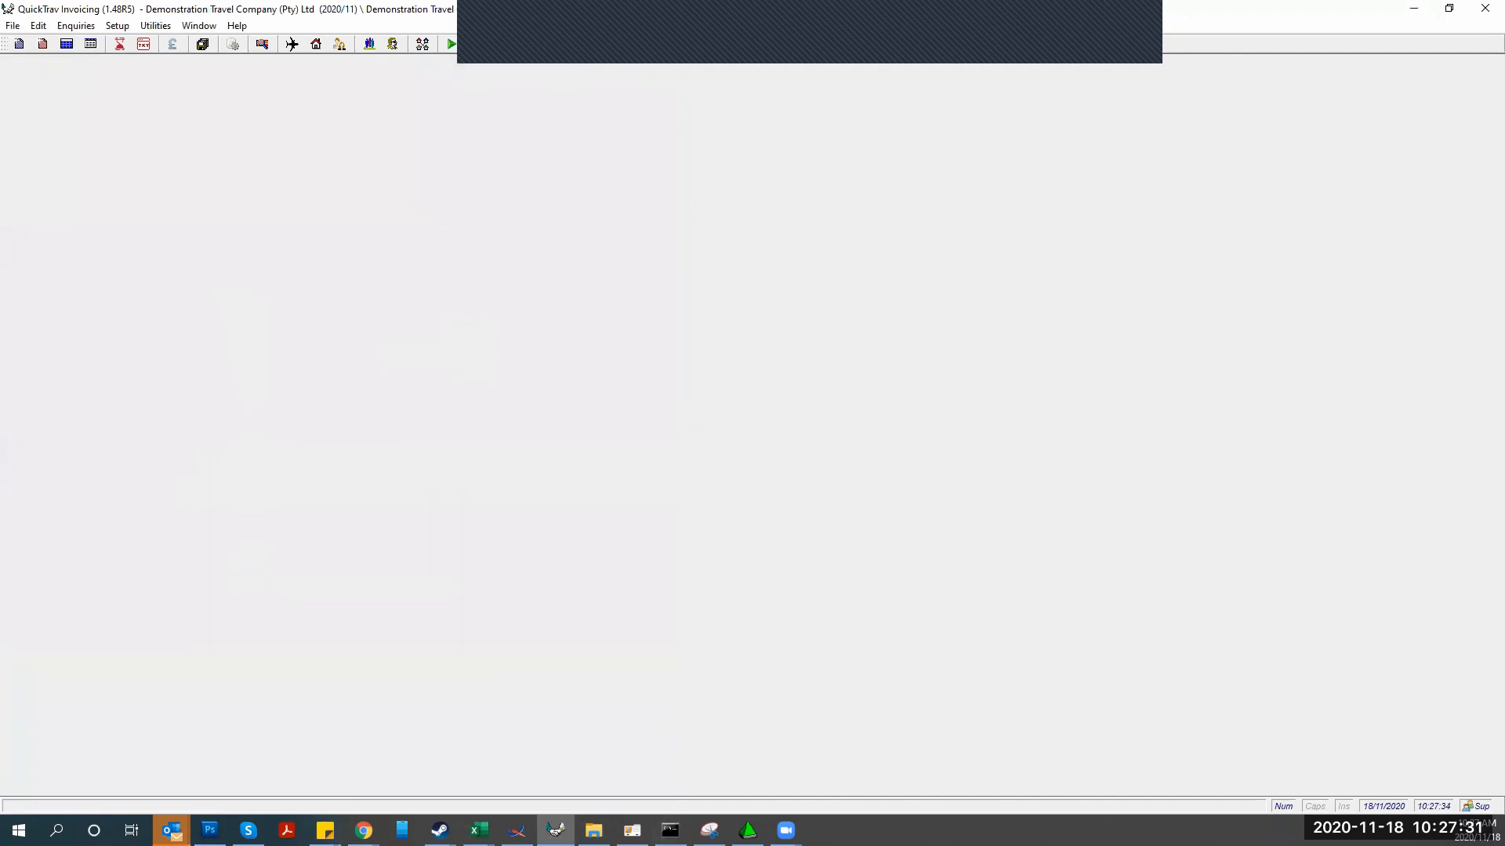
{"action": "left_click", "coordinate": [632, 831]}
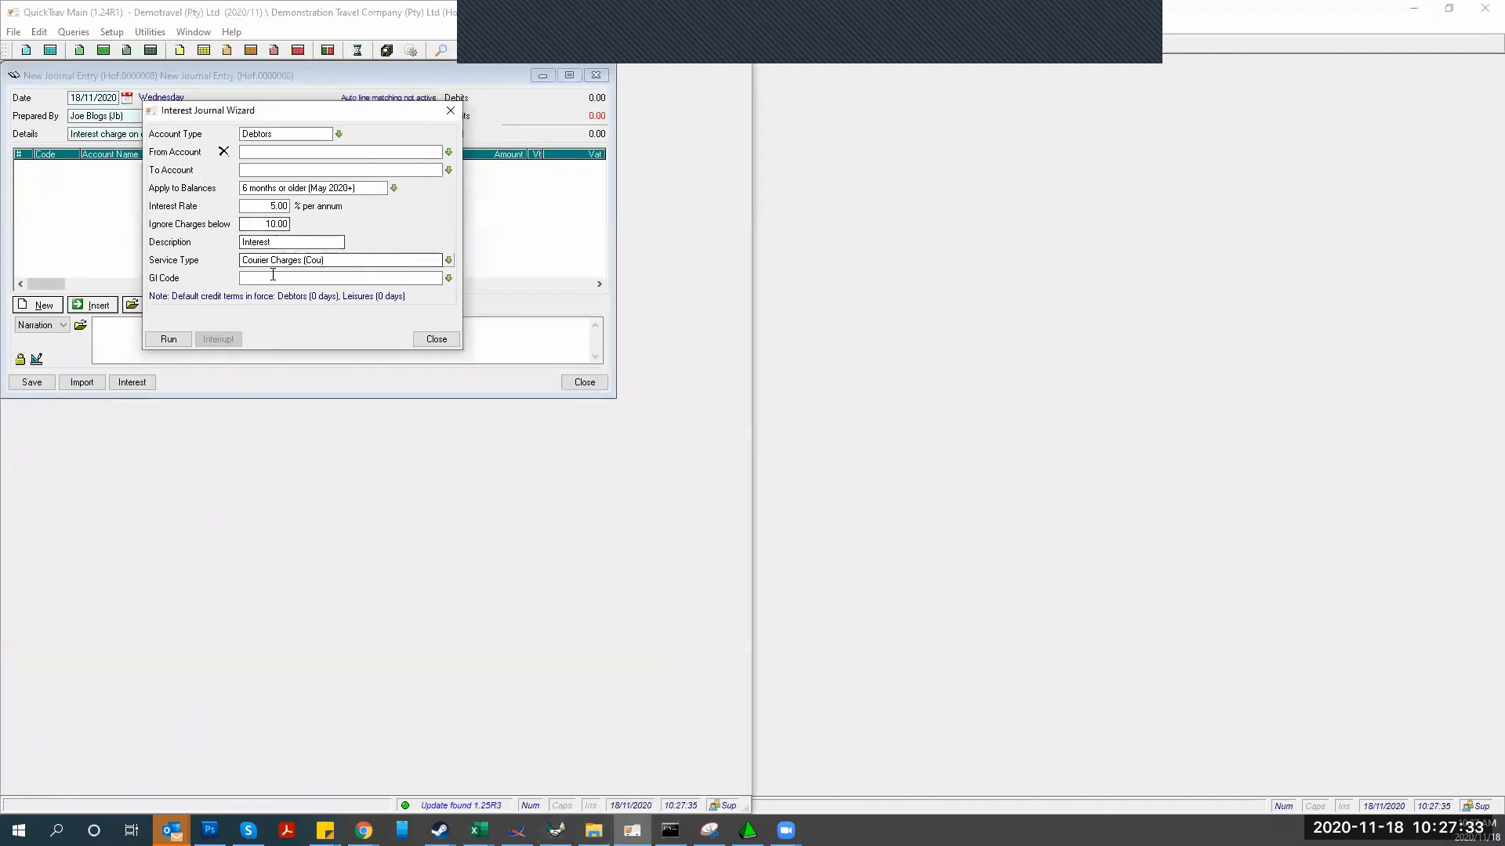
{"action": "left_click", "coordinate": [448, 278]}
{"action": "scroll", "coordinate": [282, 375], "scroll_direction": "down", "scroll_amount": 7}
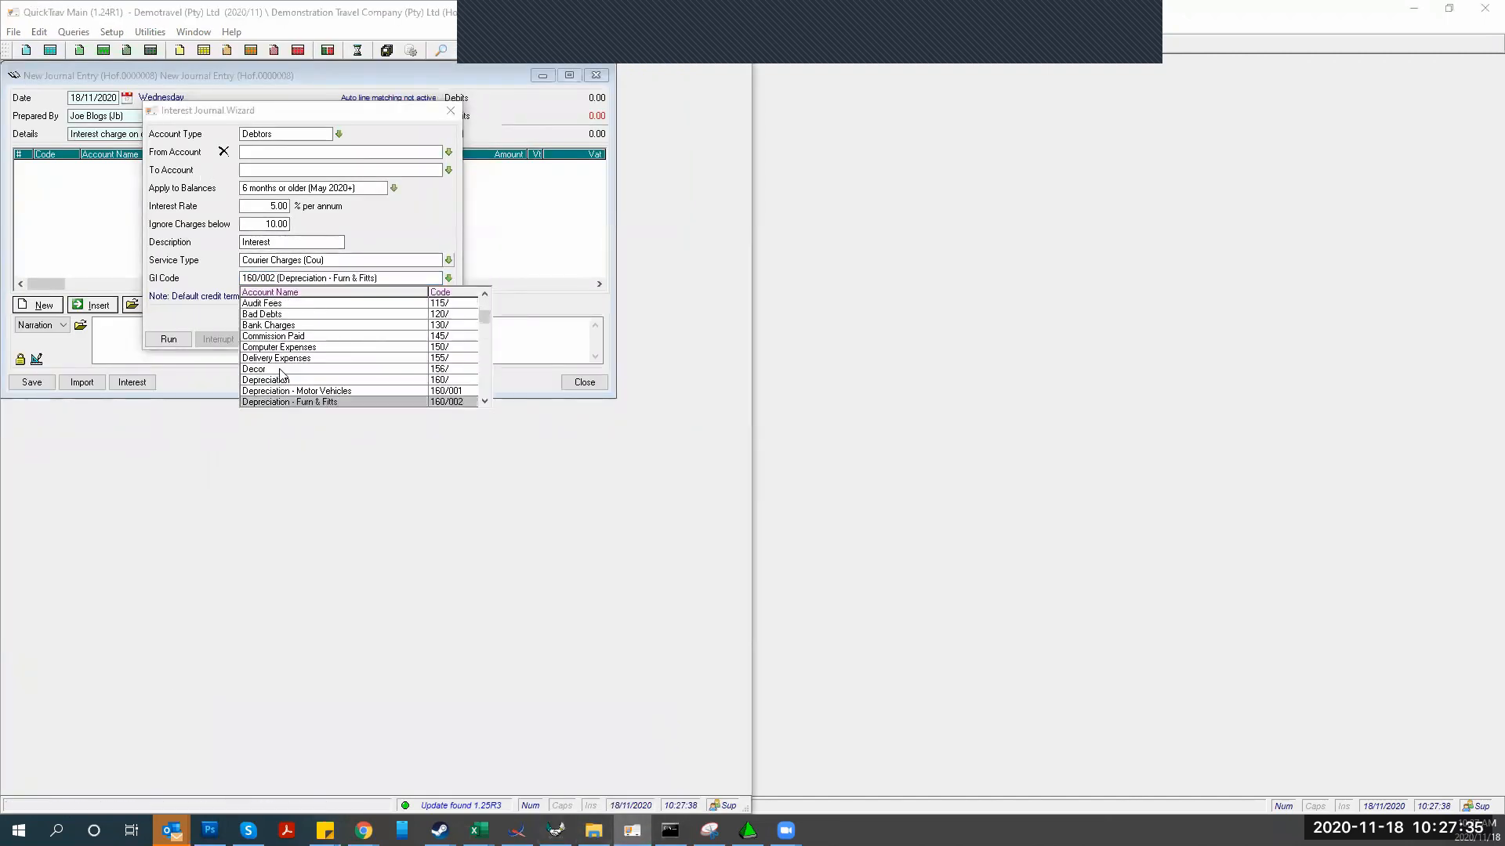
{"action": "left_click", "coordinate": [274, 380]}
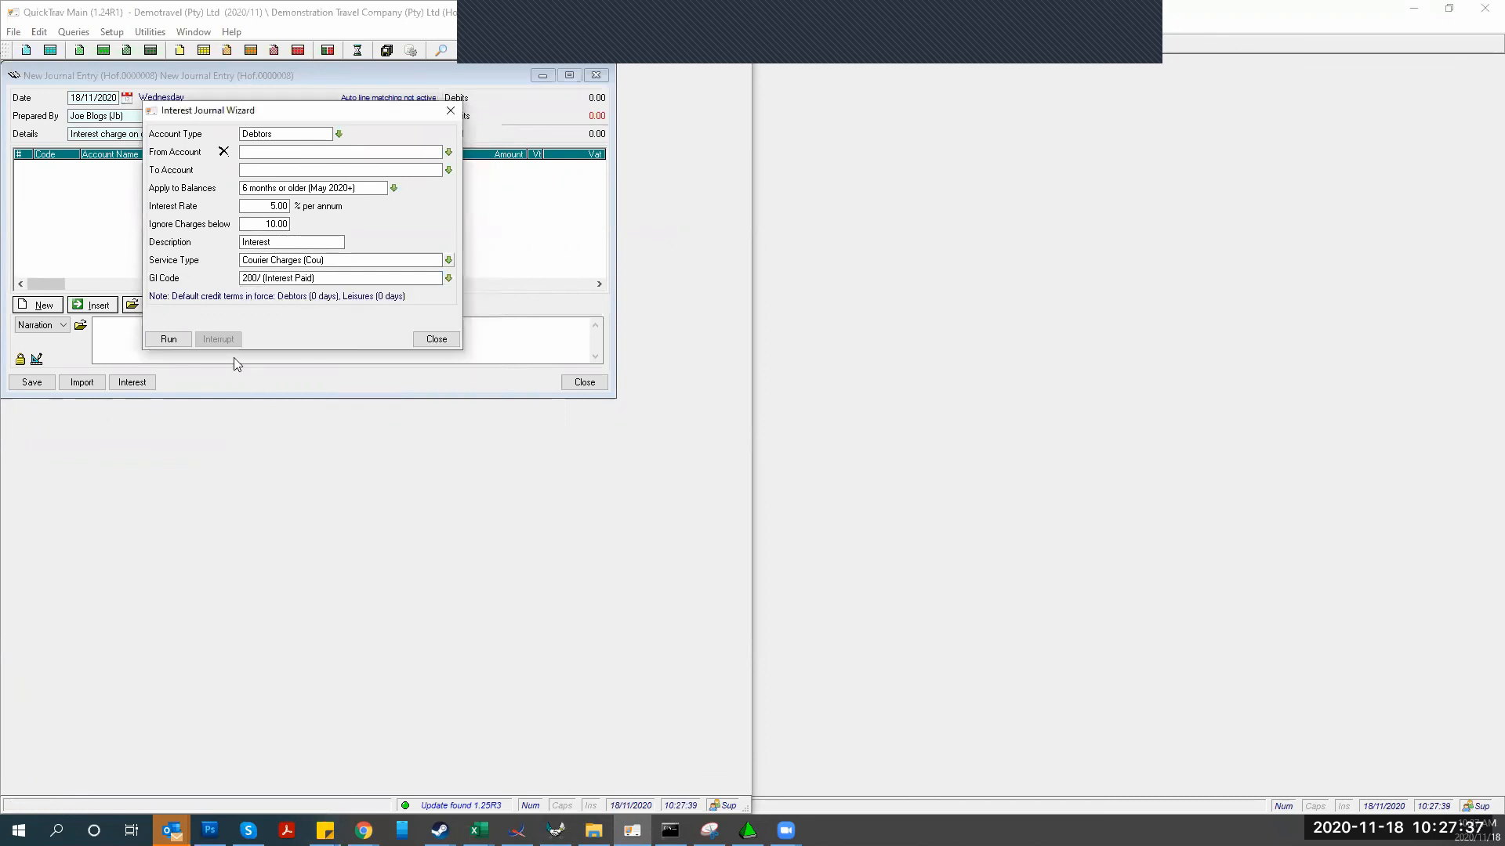
{"action": "left_click", "coordinate": [168, 339]}
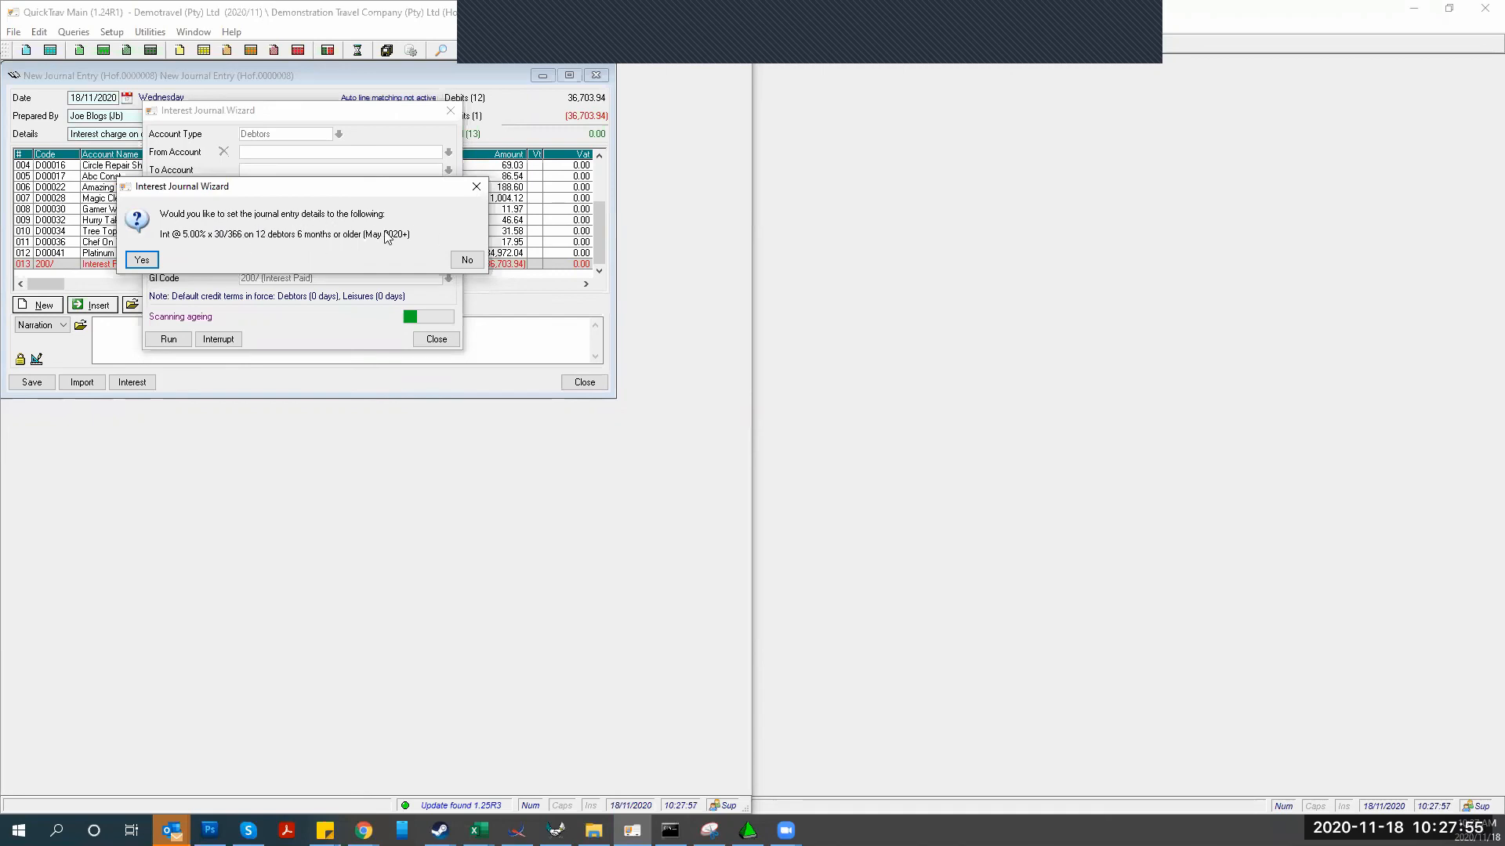
{"action": "left_click", "coordinate": [142, 261]}
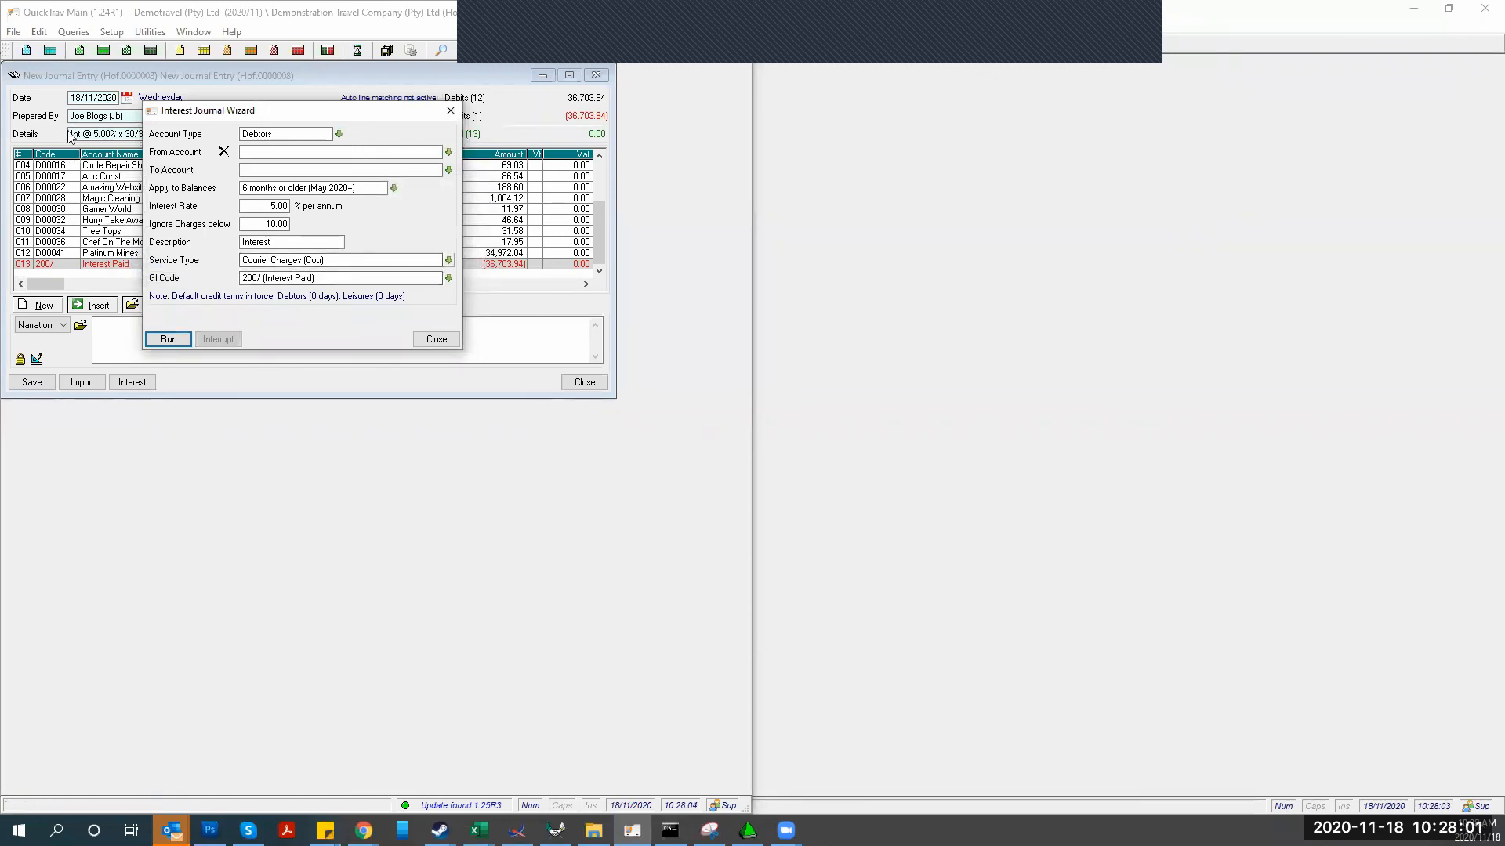
Review the 12 interest lines with the details text restored, then save the journal as closed
{"action": "left_click", "coordinate": [435, 340]}
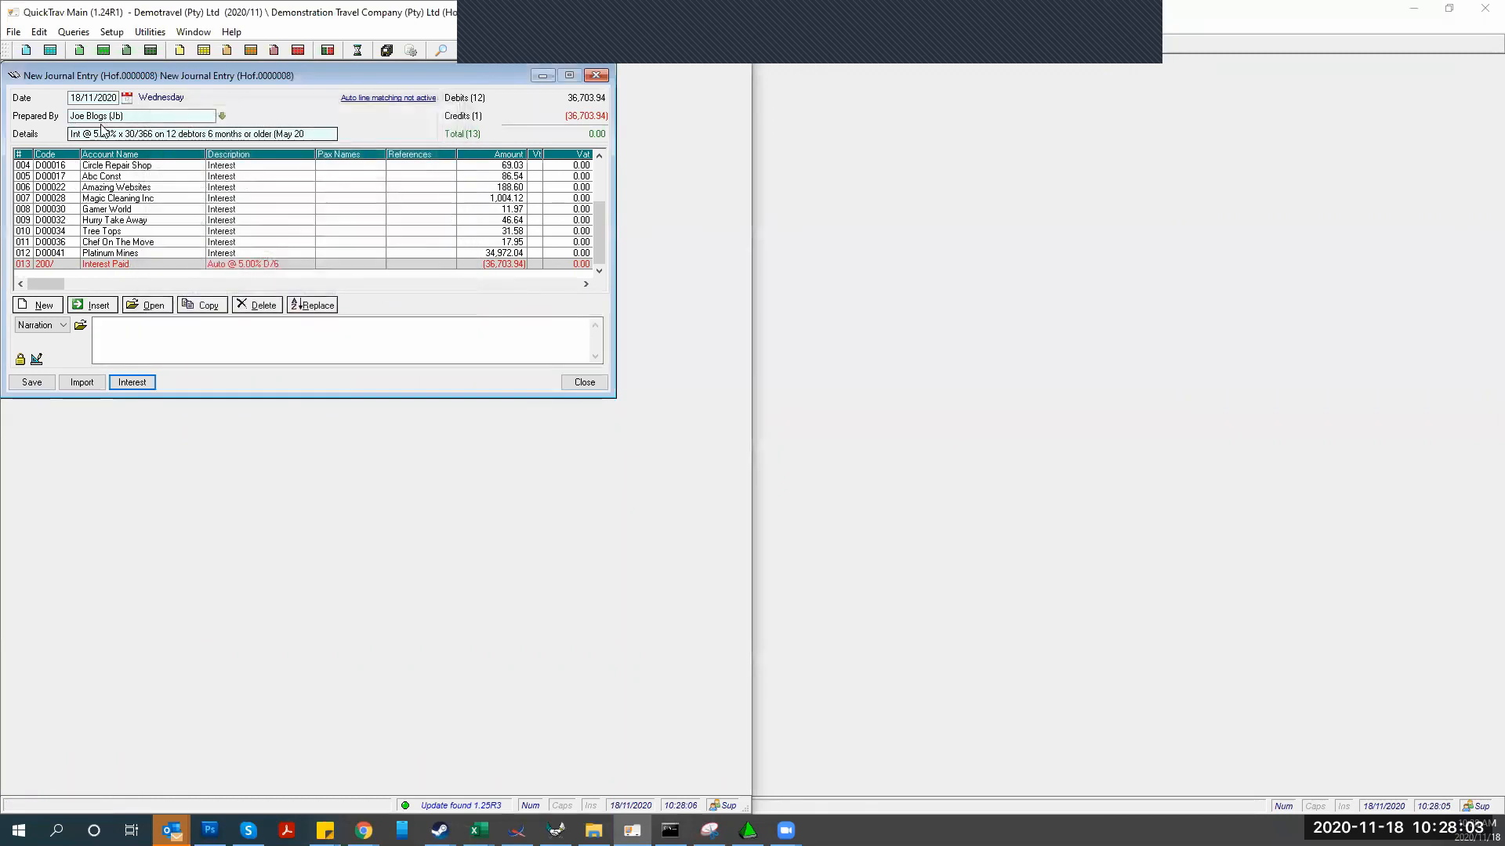
{"action": "left_click_drag", "start_coordinate": [313, 134], "coordinate": [69, 130]}
{"action": "key", "text": "BackSpace"}
{"action": "key", "text": "ctrl+z"}
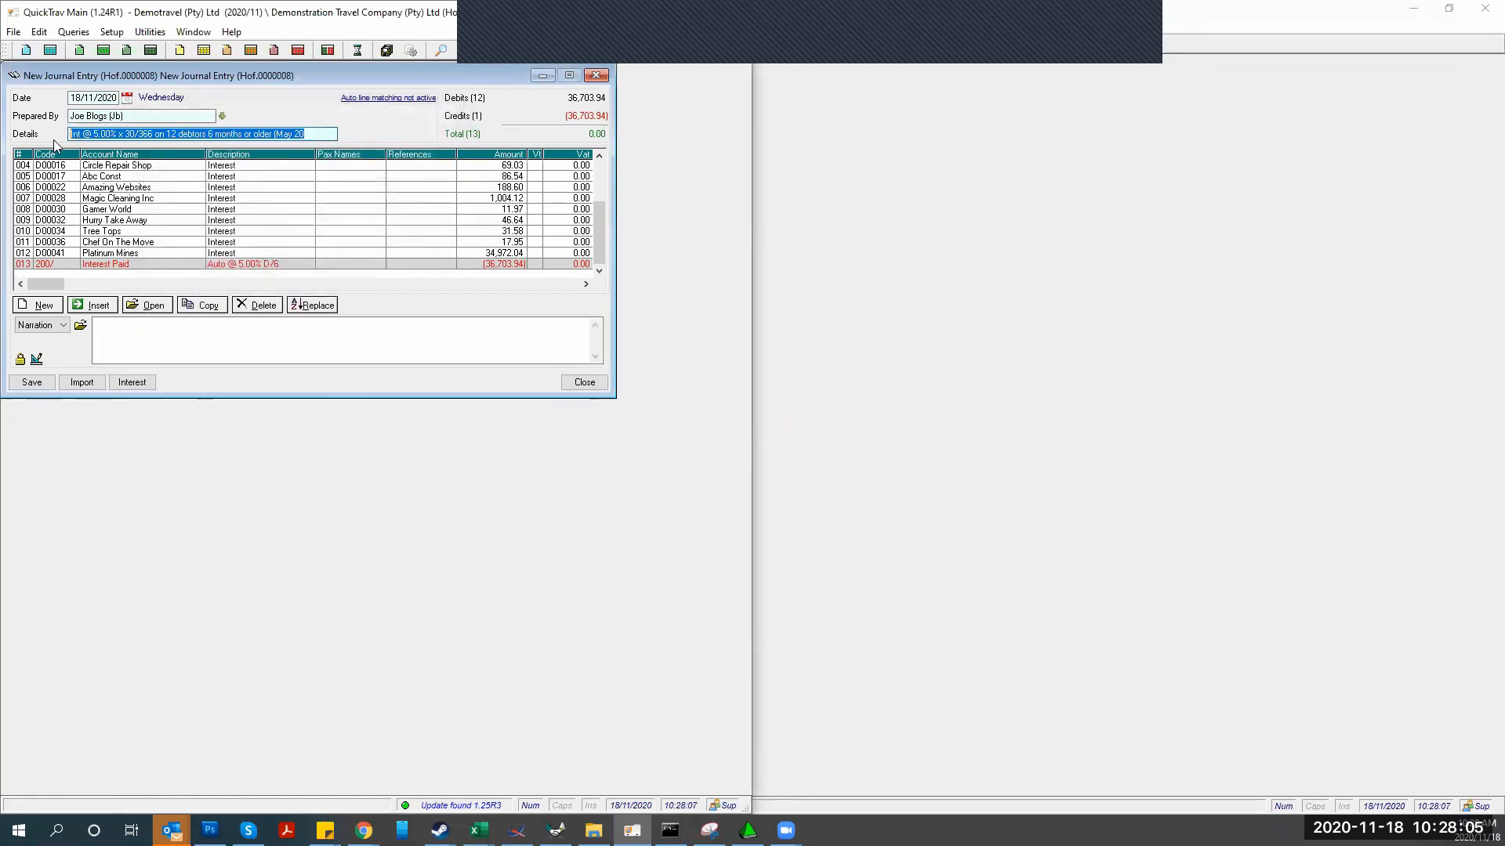
{"action": "left_click", "coordinate": [117, 179]}
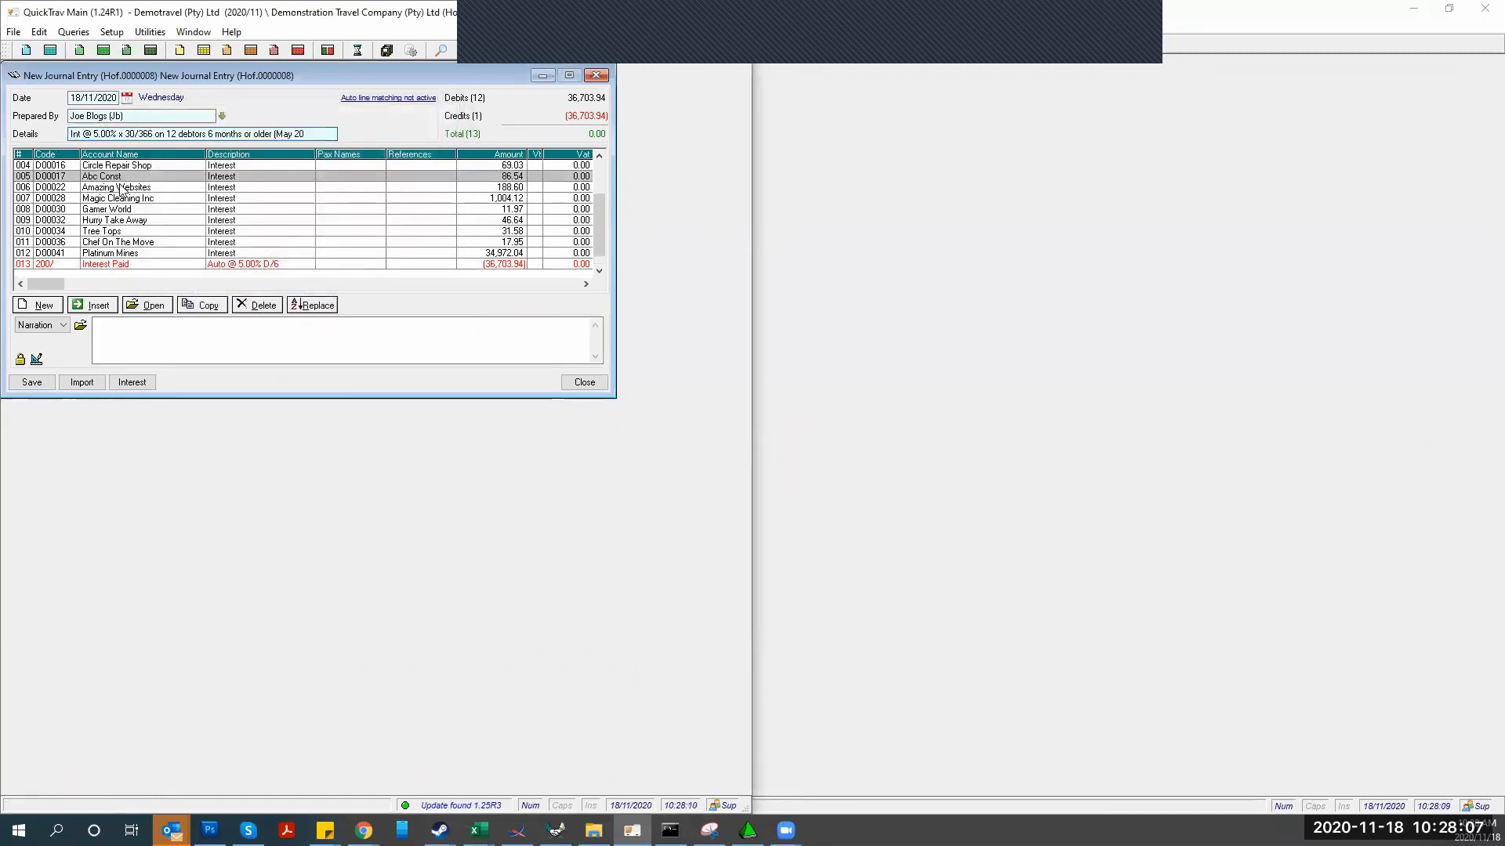
{"action": "scroll", "coordinate": [105, 276], "scroll_direction": "up", "scroll_amount": 2}
{"action": "scroll", "coordinate": [105, 276], "scroll_direction": "up", "scroll_amount": 2}
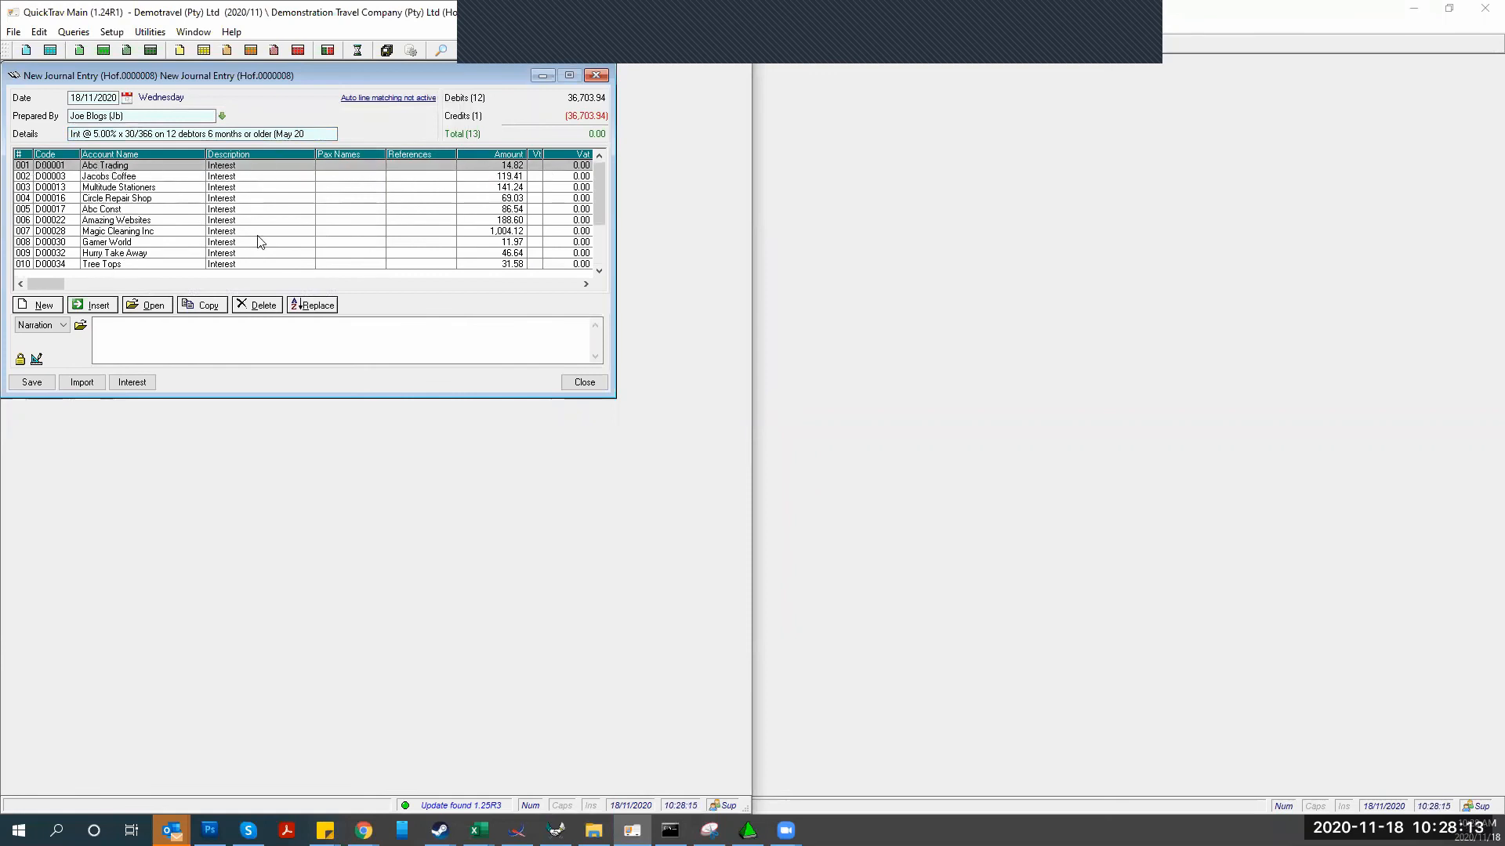
{"action": "key", "text": "Down"}
{"action": "key", "text": "Down"}
{"action": "key", "text": "Down"}
{"action": "scroll", "coordinate": [295, 239], "scroll_direction": "down", "scroll_amount": 9}
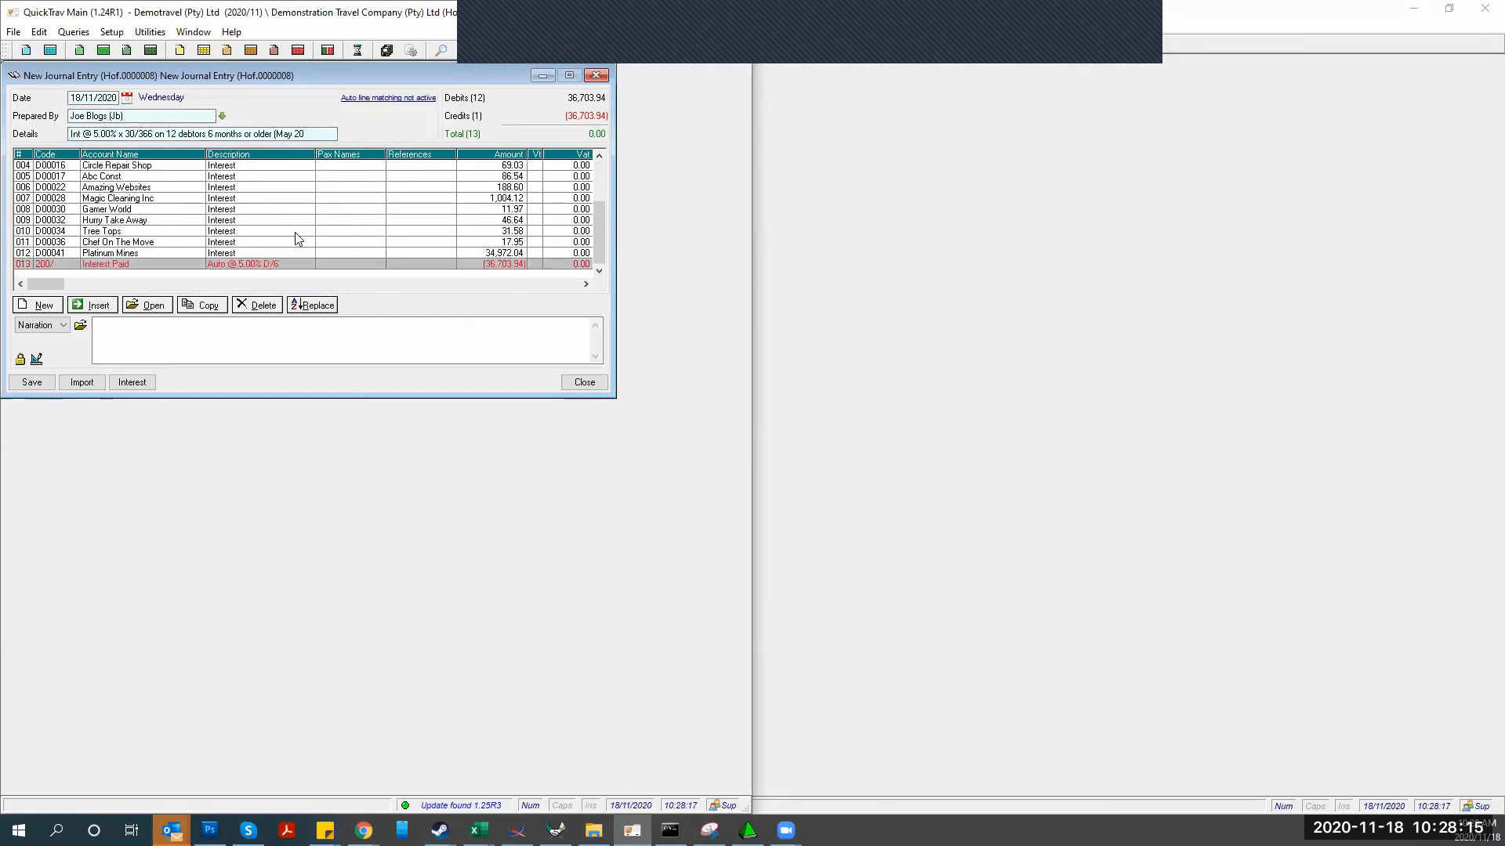
{"action": "left_click", "coordinate": [31, 382]}
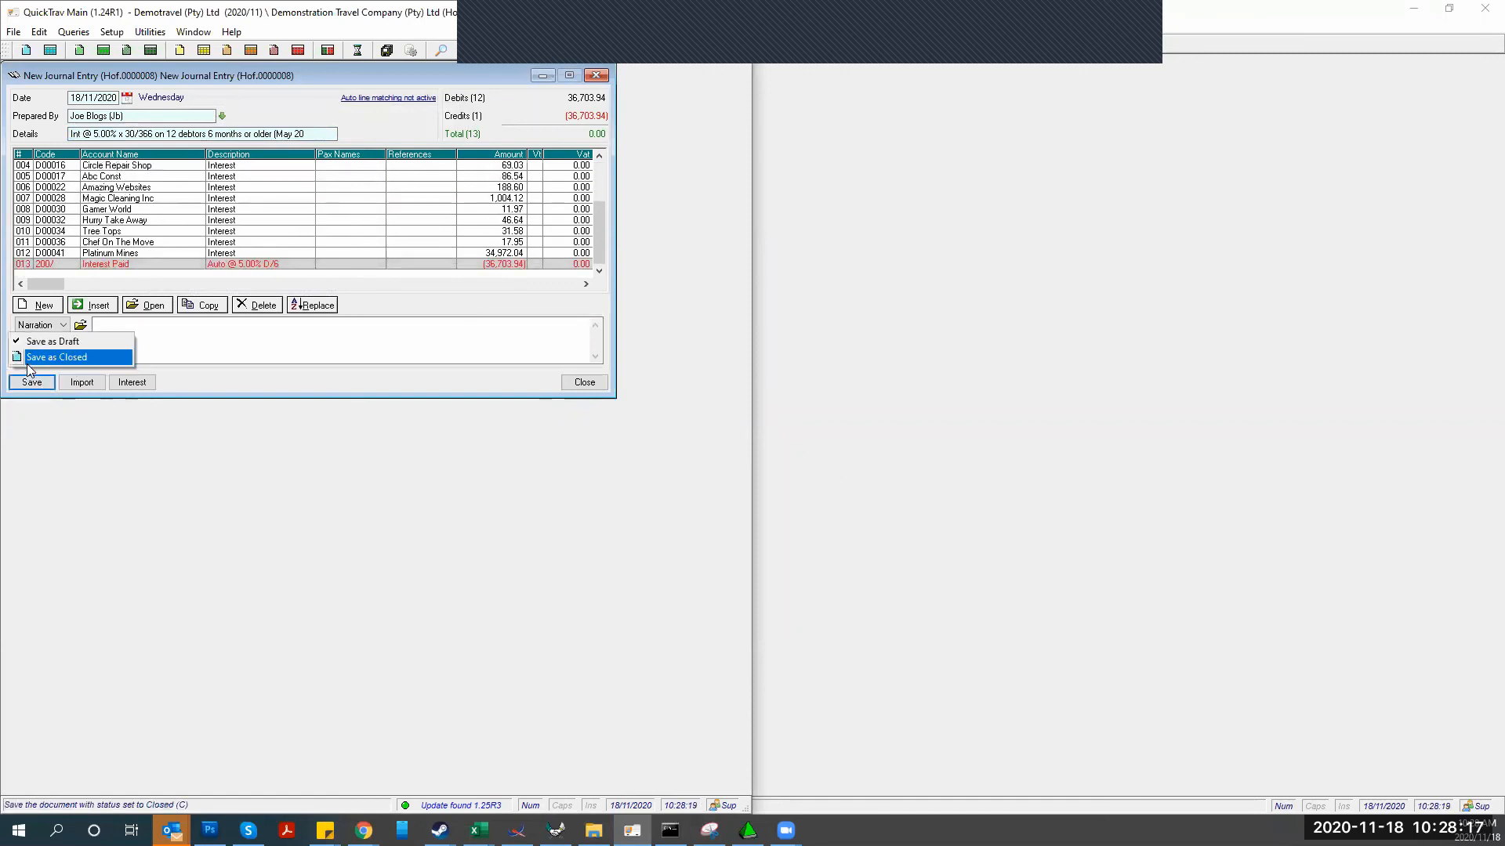
{"action": "left_click", "coordinate": [31, 358]}
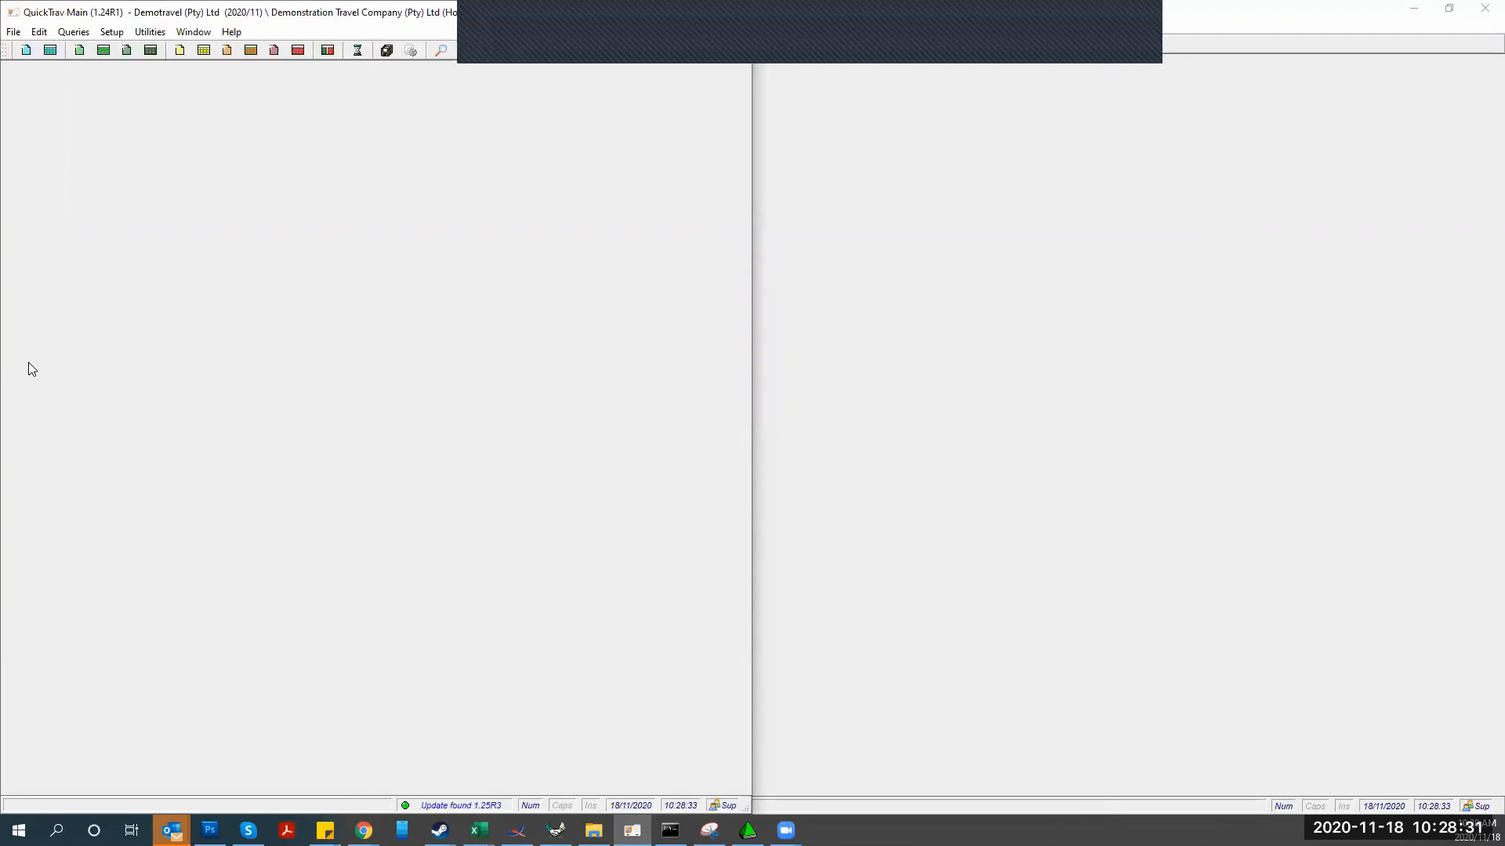
Create a reversing journal for the interest journal, save it as closed, and close the register
{"action": "left_click", "coordinate": [50, 50]}
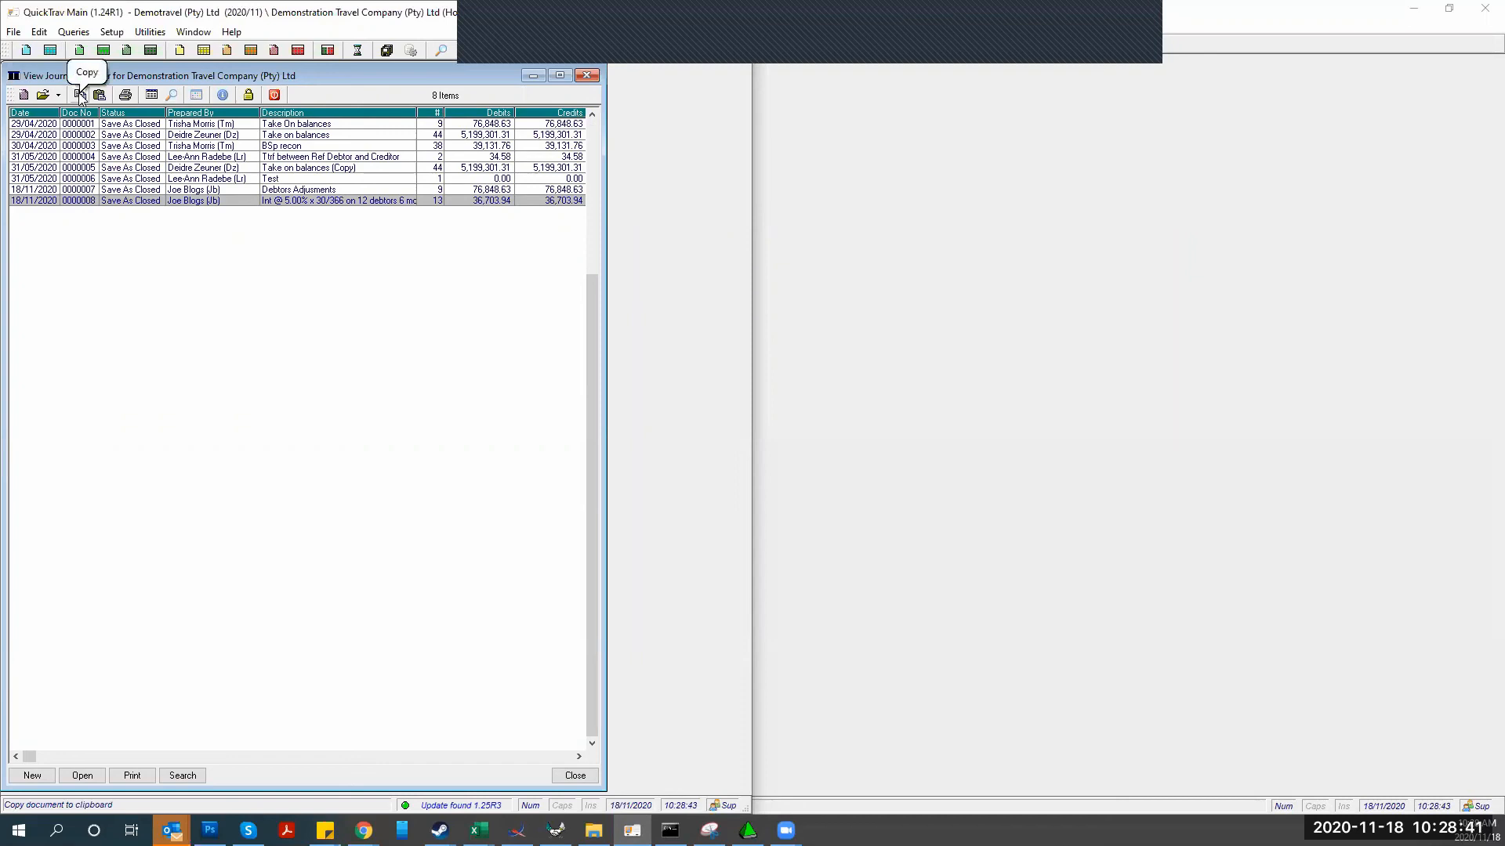
{"action": "left_click", "coordinate": [81, 96]}
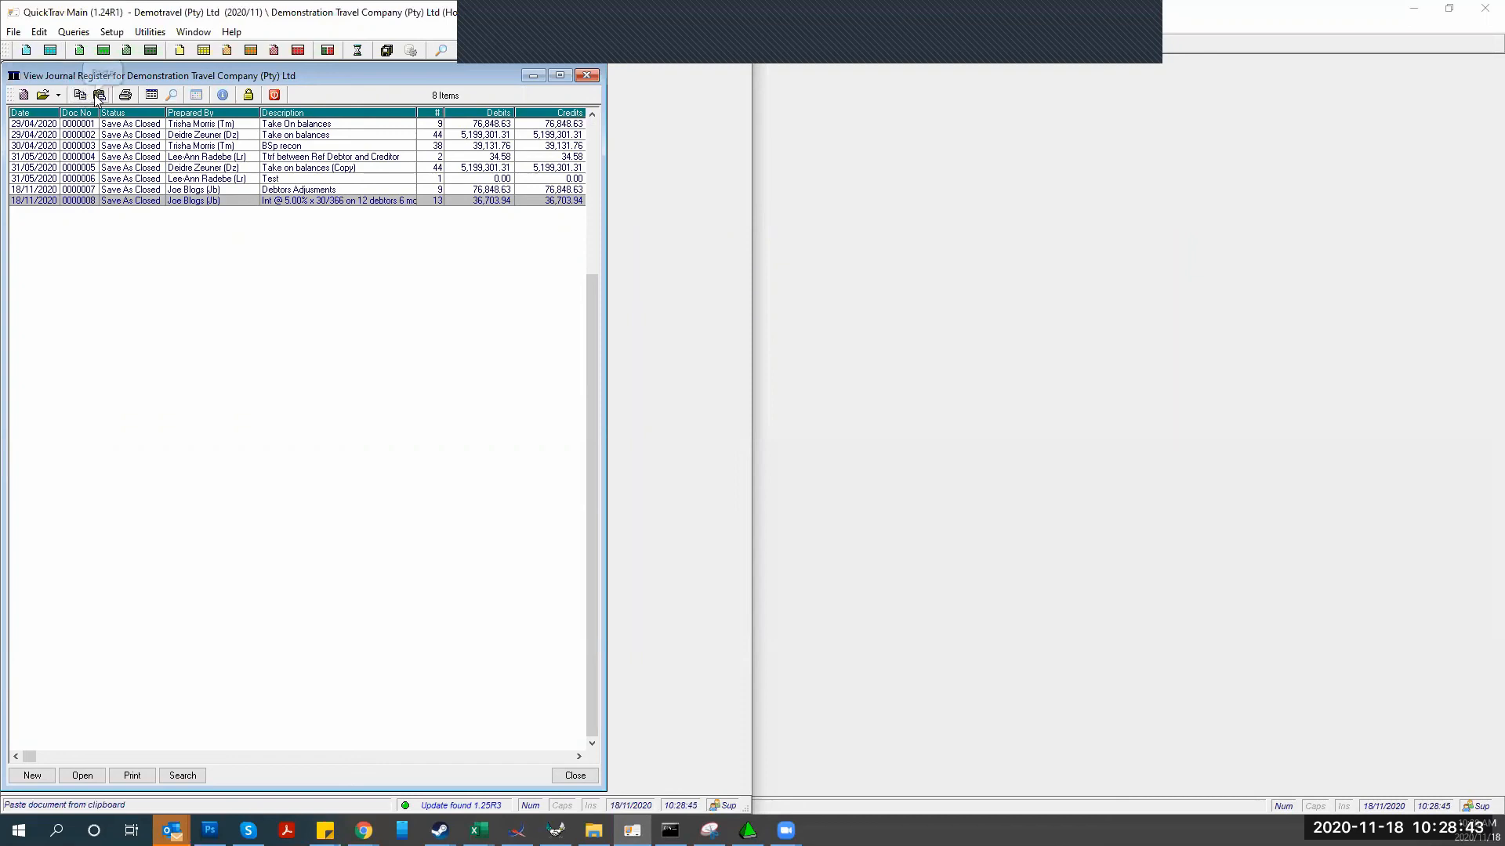
{"action": "left_click", "coordinate": [98, 95]}
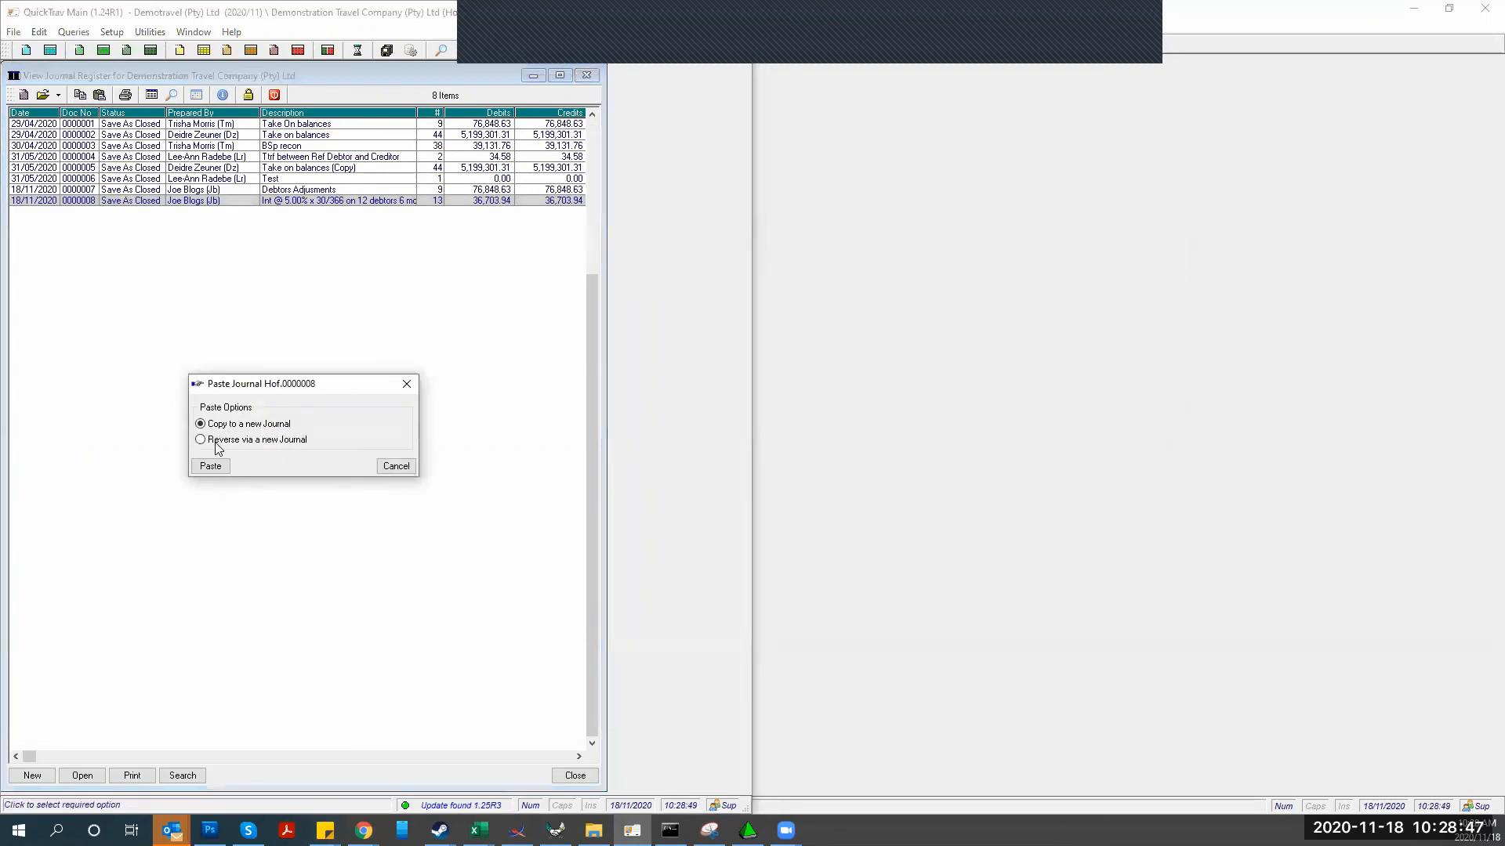
{"action": "left_click", "coordinate": [201, 440]}
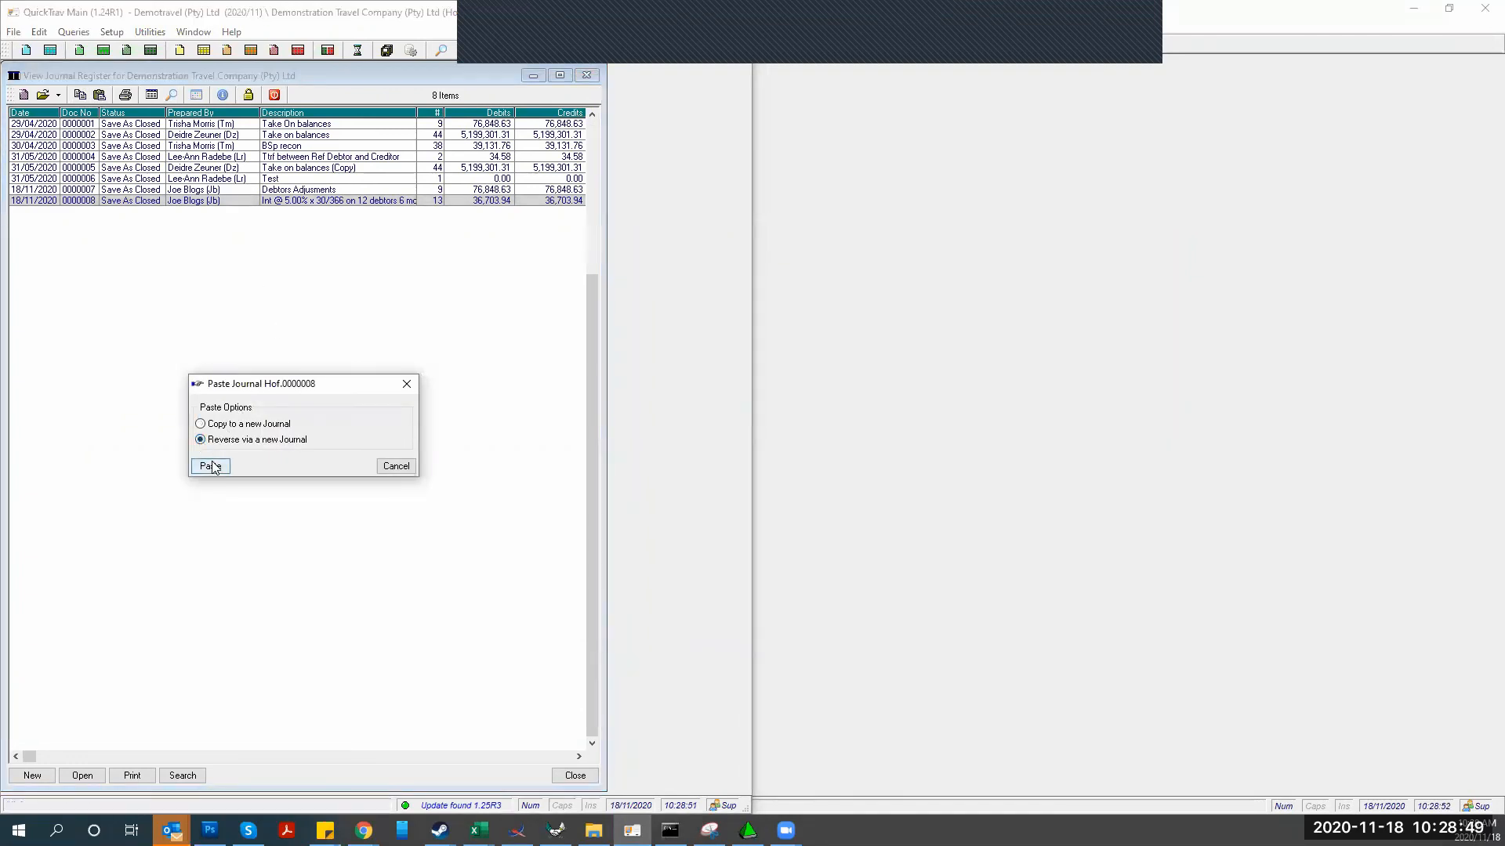
{"action": "left_click", "coordinate": [213, 467]}
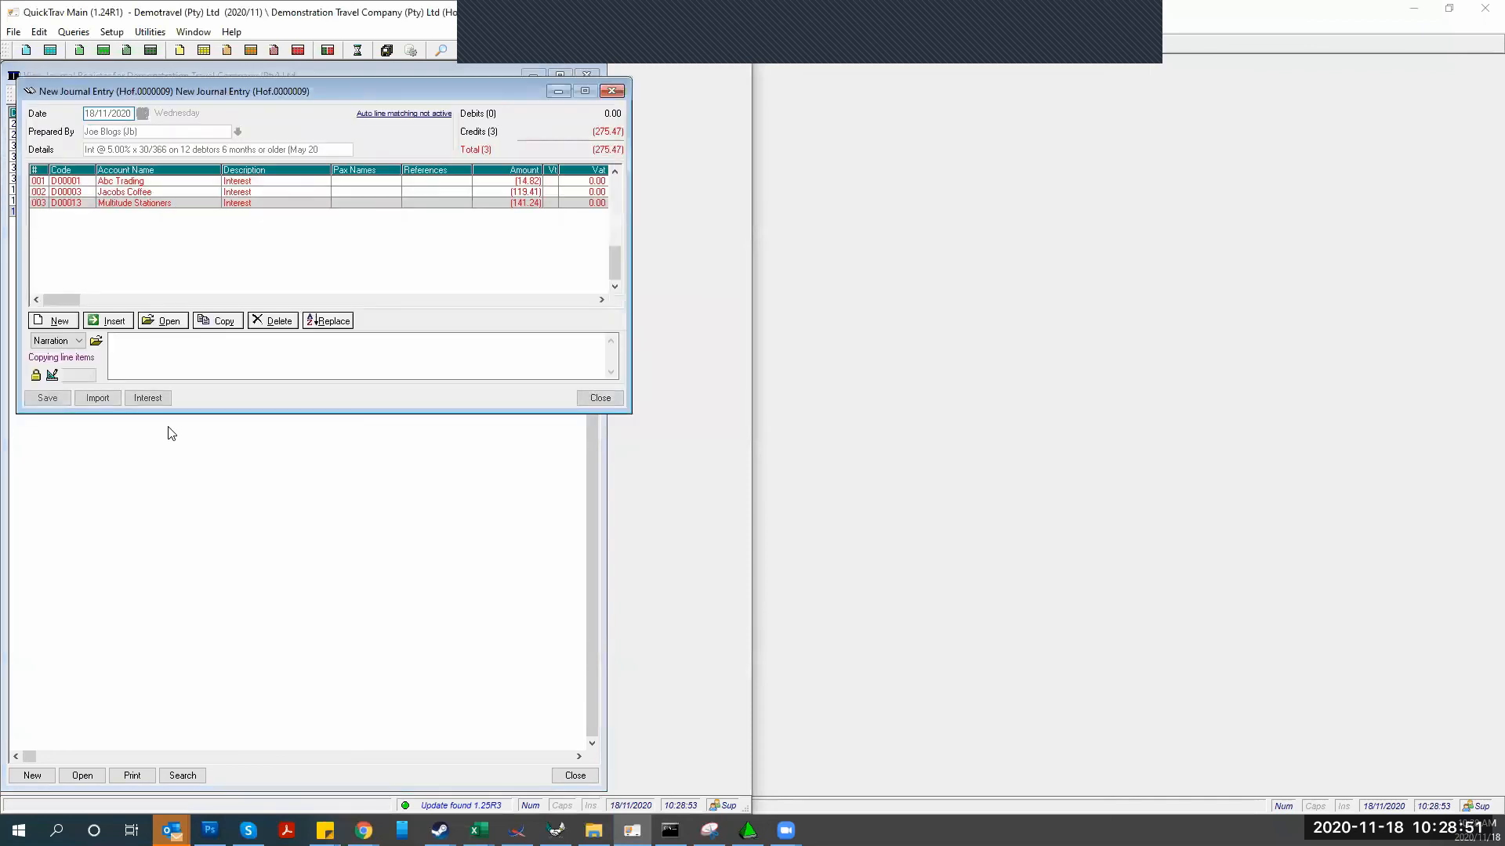
{"action": "left_click", "coordinate": [320, 281]}
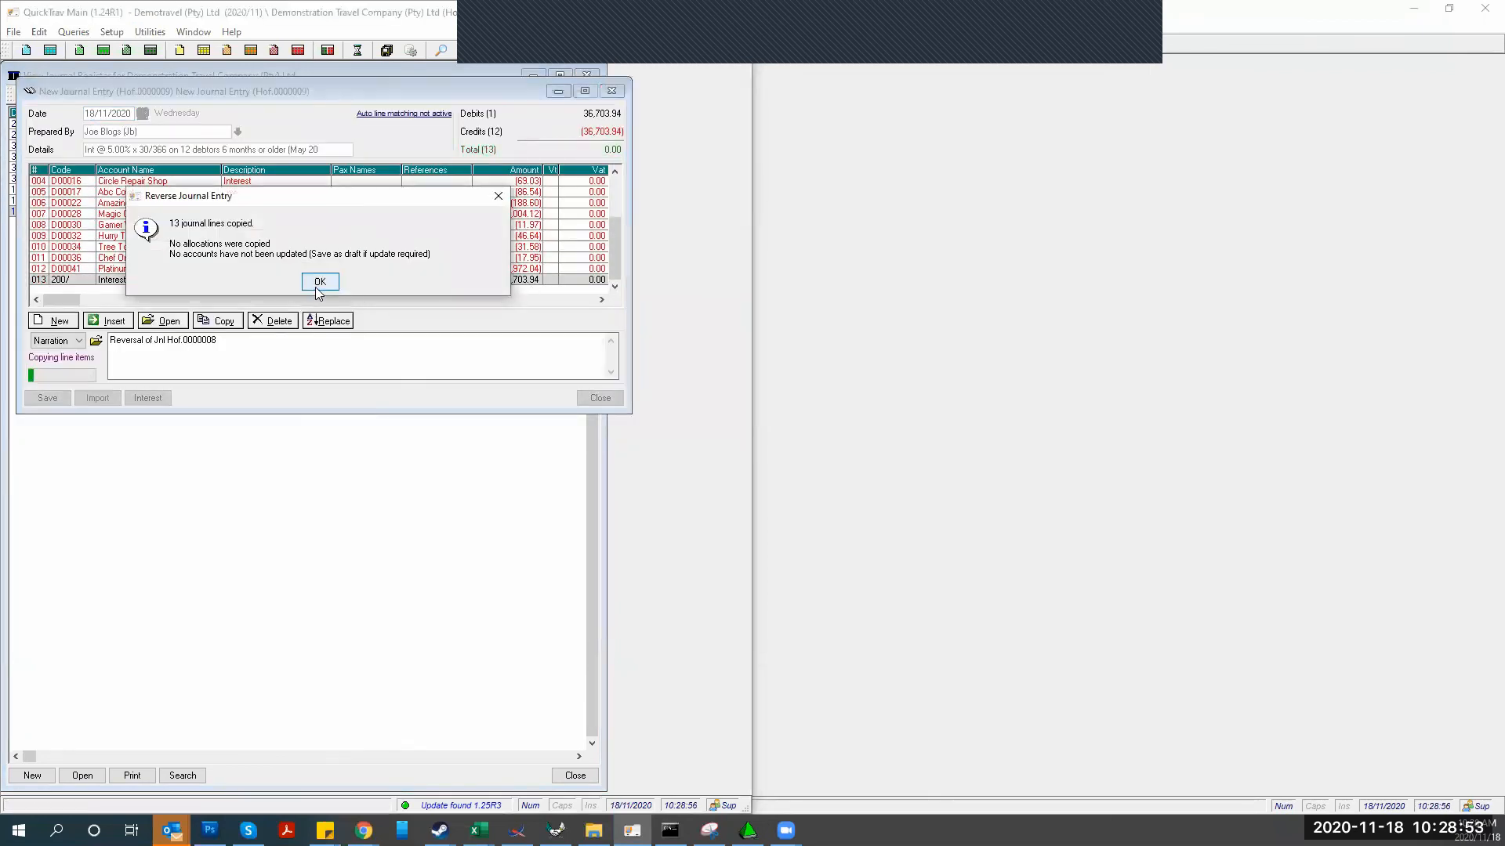
{"action": "left_click", "coordinate": [47, 398]}
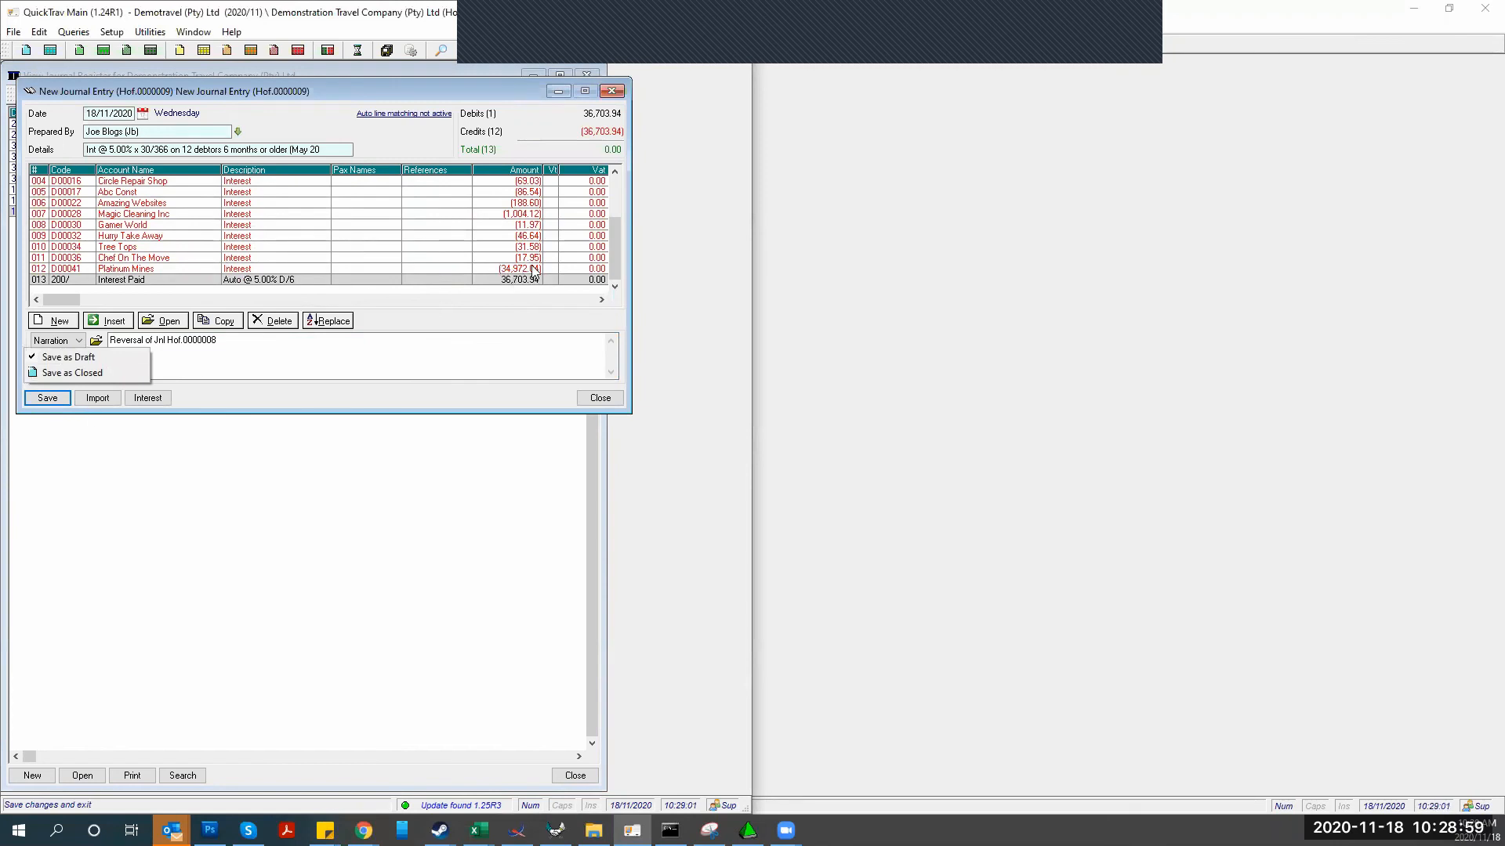
{"action": "left_click", "coordinate": [109, 373]}
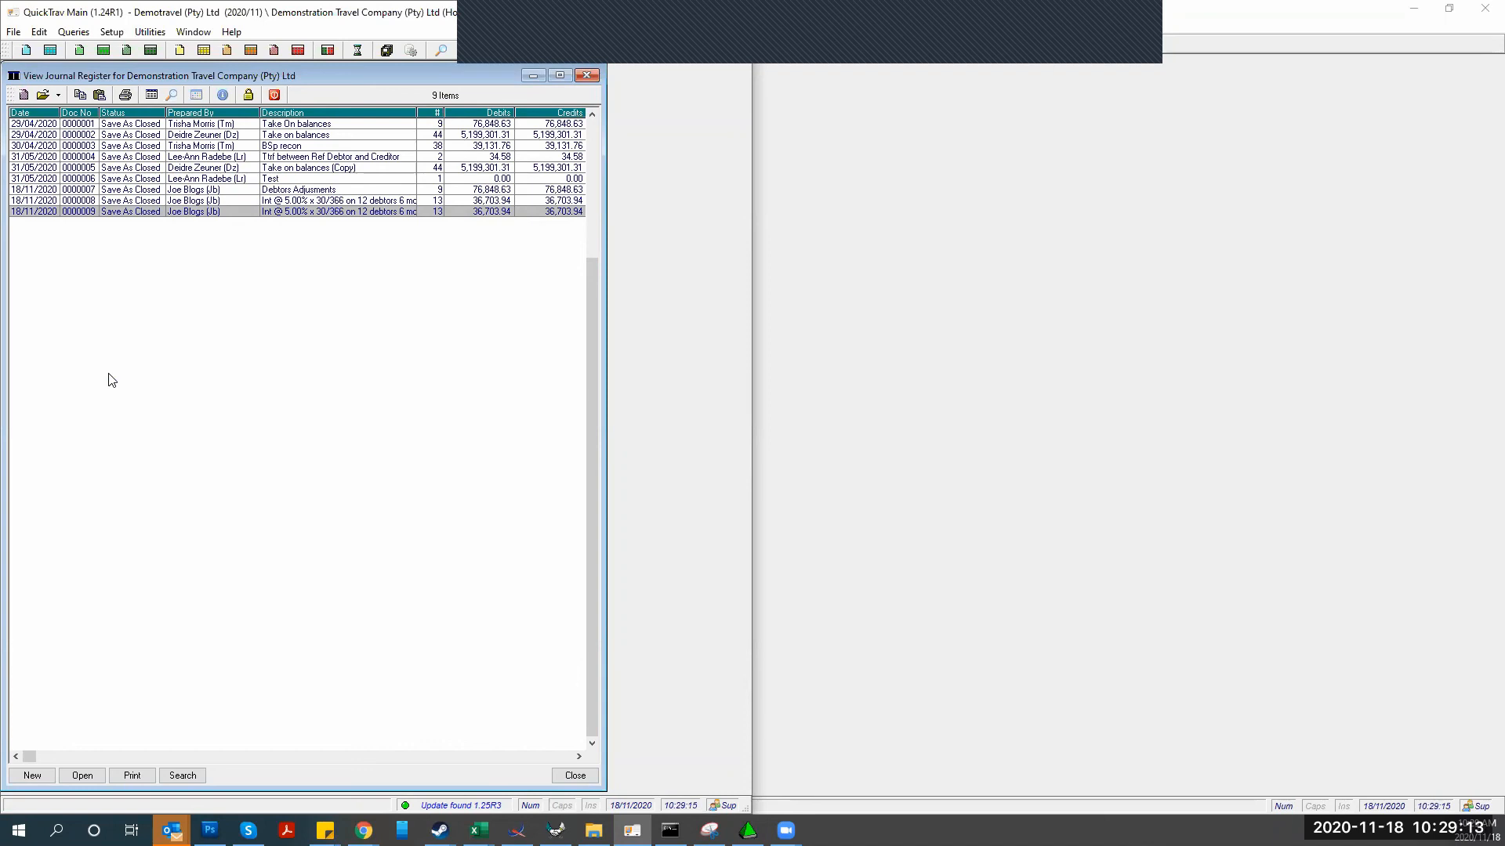
{"action": "left_click", "coordinate": [586, 75]}
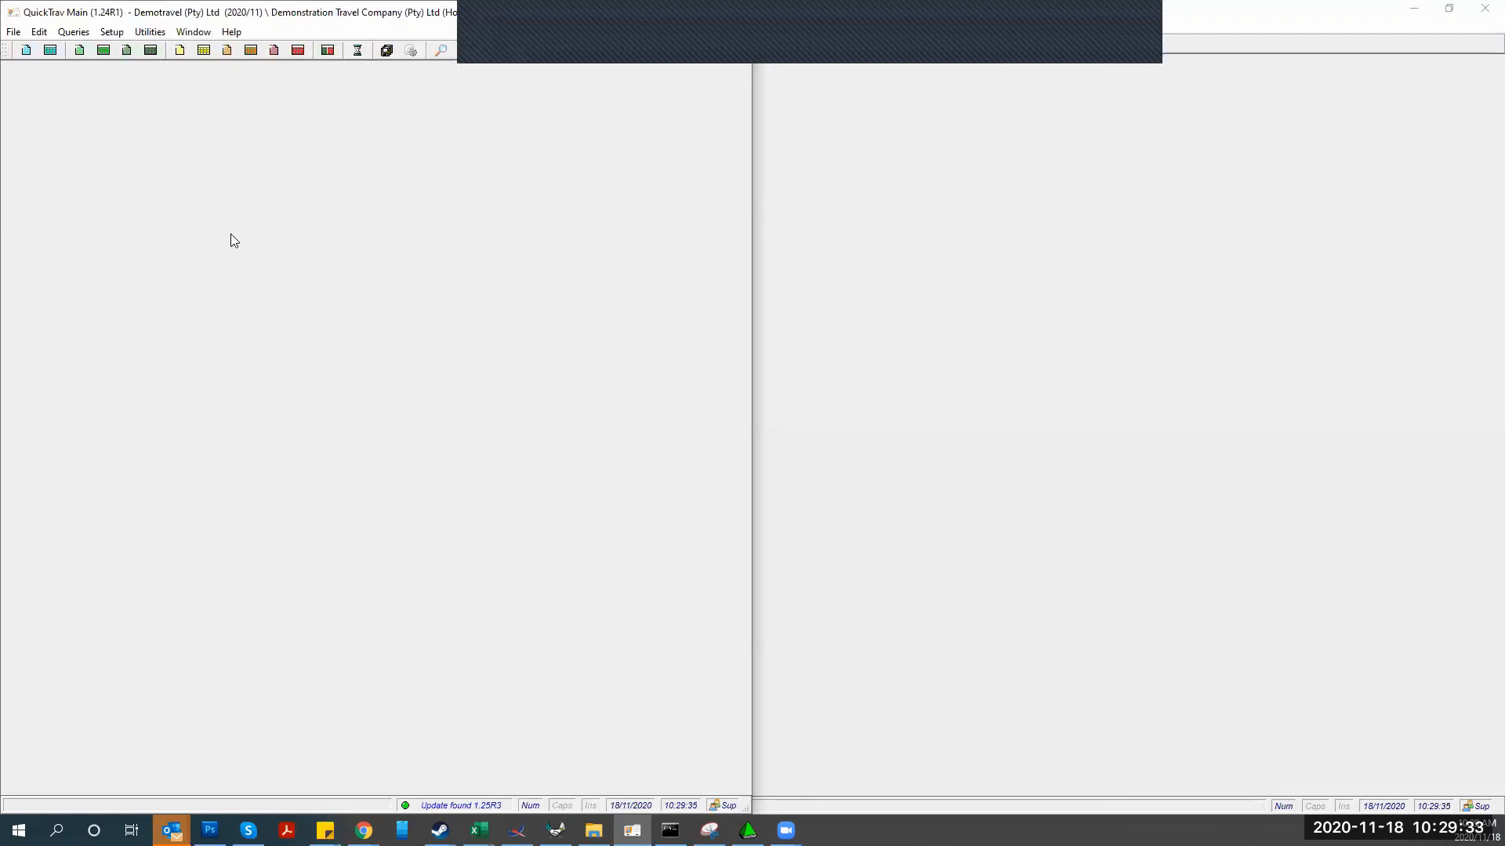
Maximize the Debtors Allocation Vouchers workbook, check D3's SUM, and compare Sheet1 with the Import file sheet
{"action": "left_click", "coordinate": [479, 829]}
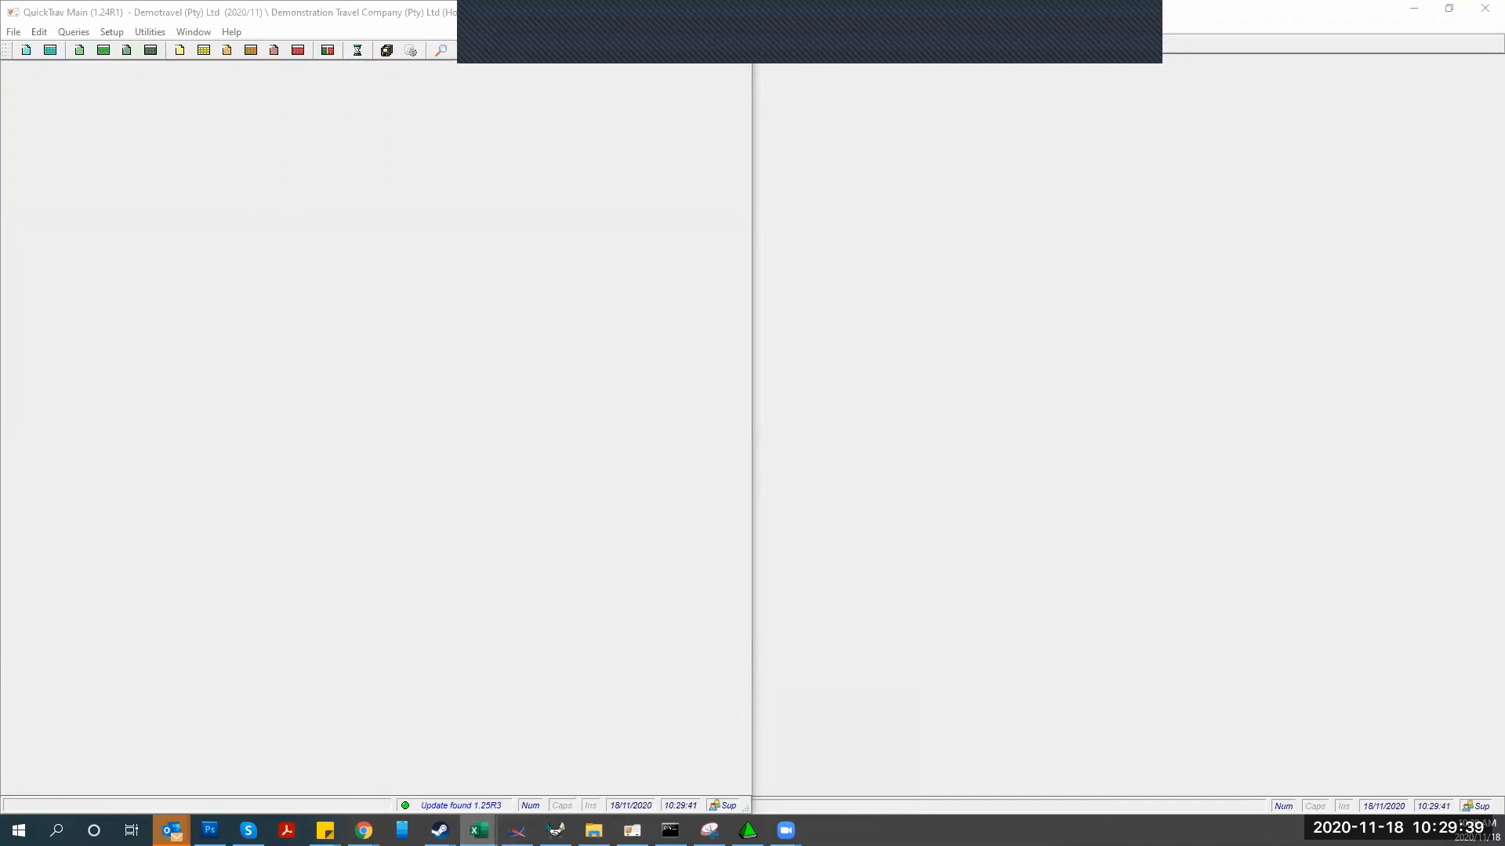
{"action": "left_click_drag", "start_coordinate": [450, 122], "coordinate": [489, 131]}
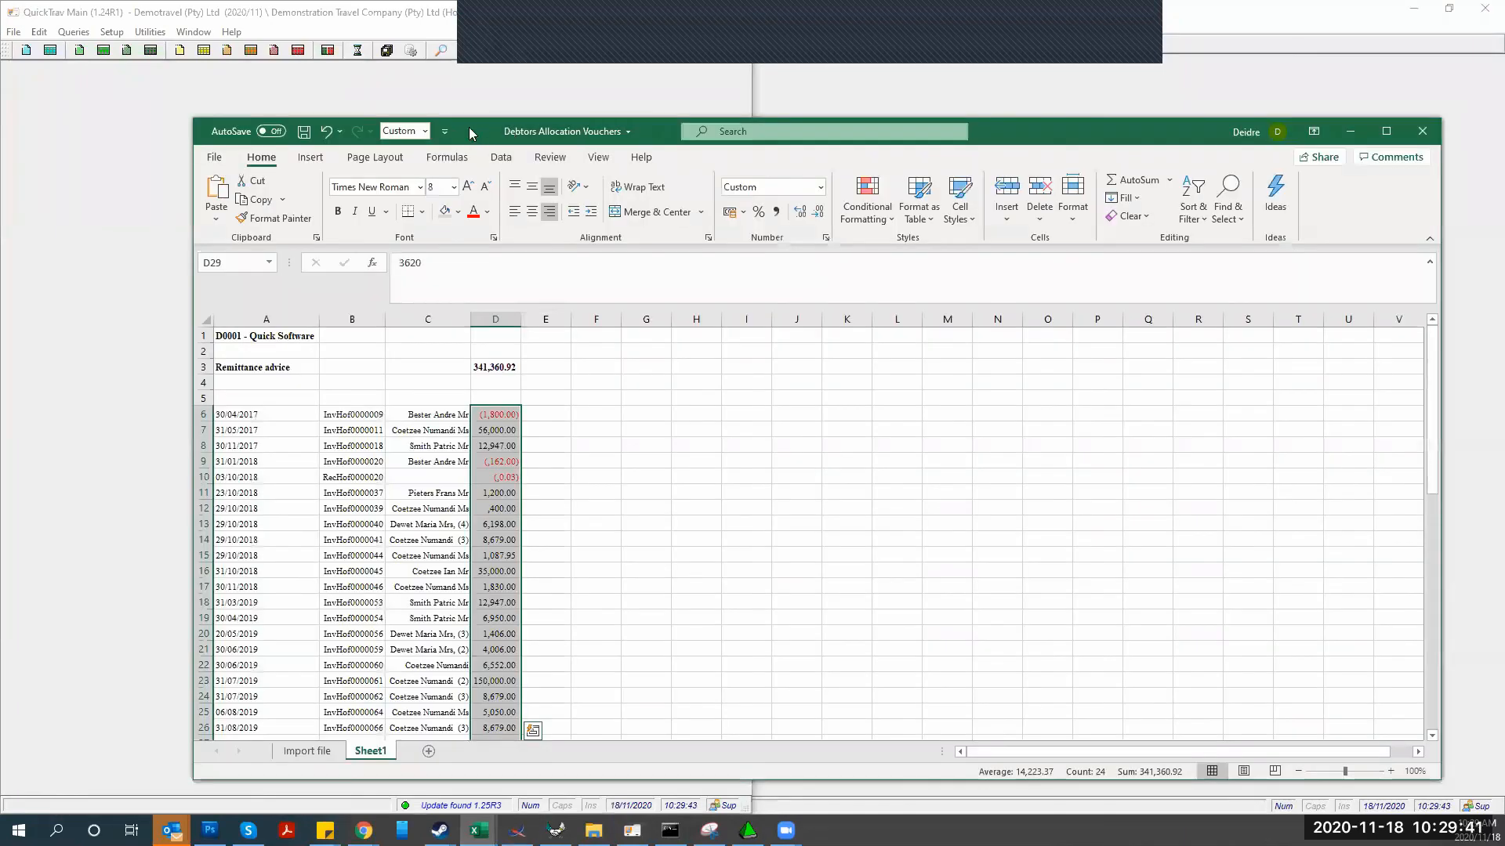
{"action": "double_click", "coordinate": [469, 127]}
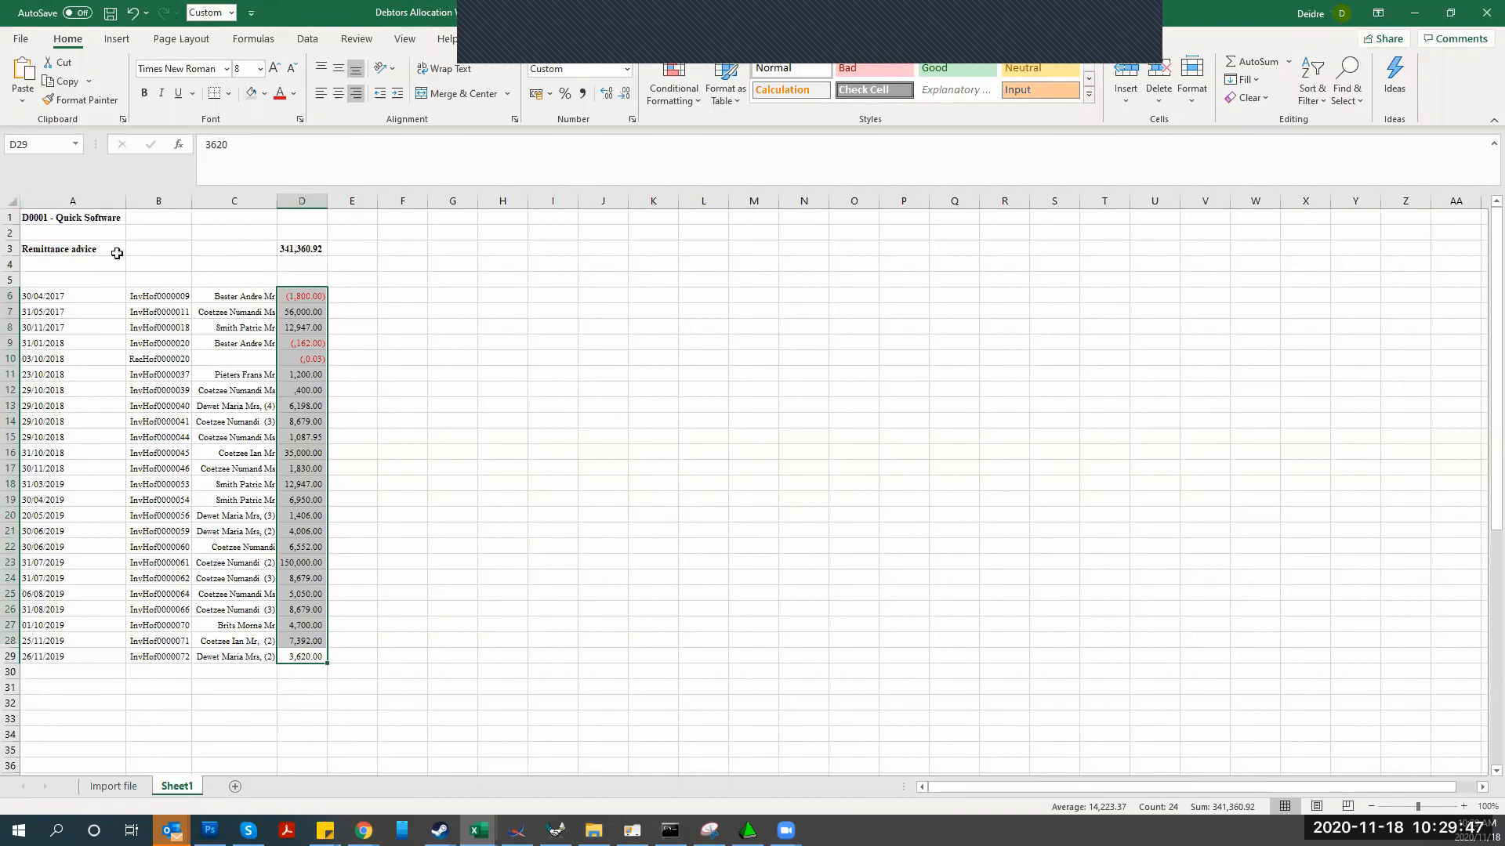
{"action": "left_click", "coordinate": [285, 248]}
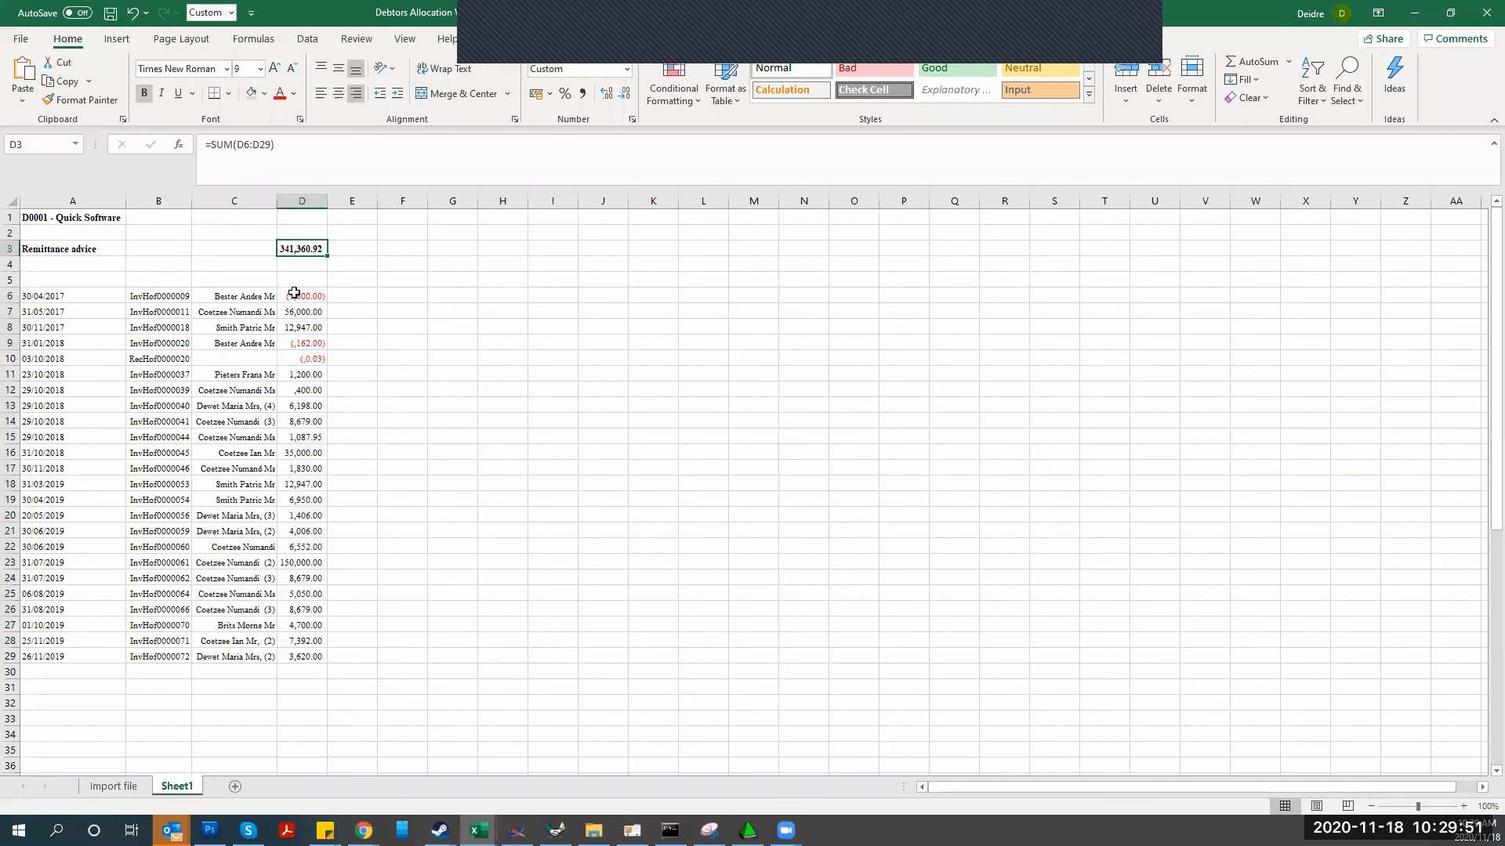
{"action": "left_click_drag", "start_coordinate": [295, 295], "coordinate": [298, 659]}
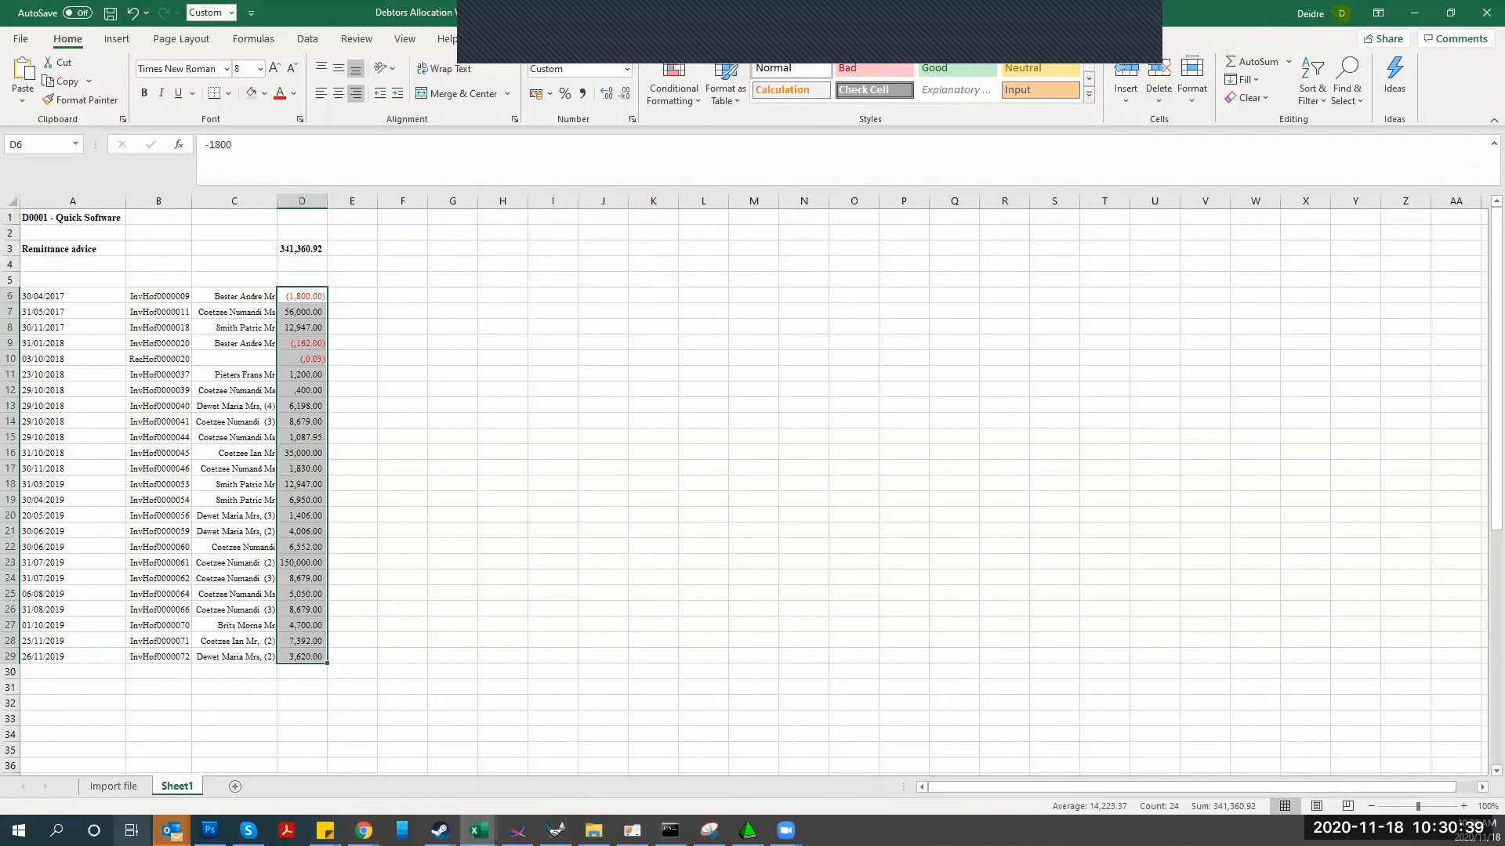
{"action": "left_click", "coordinate": [118, 787]}
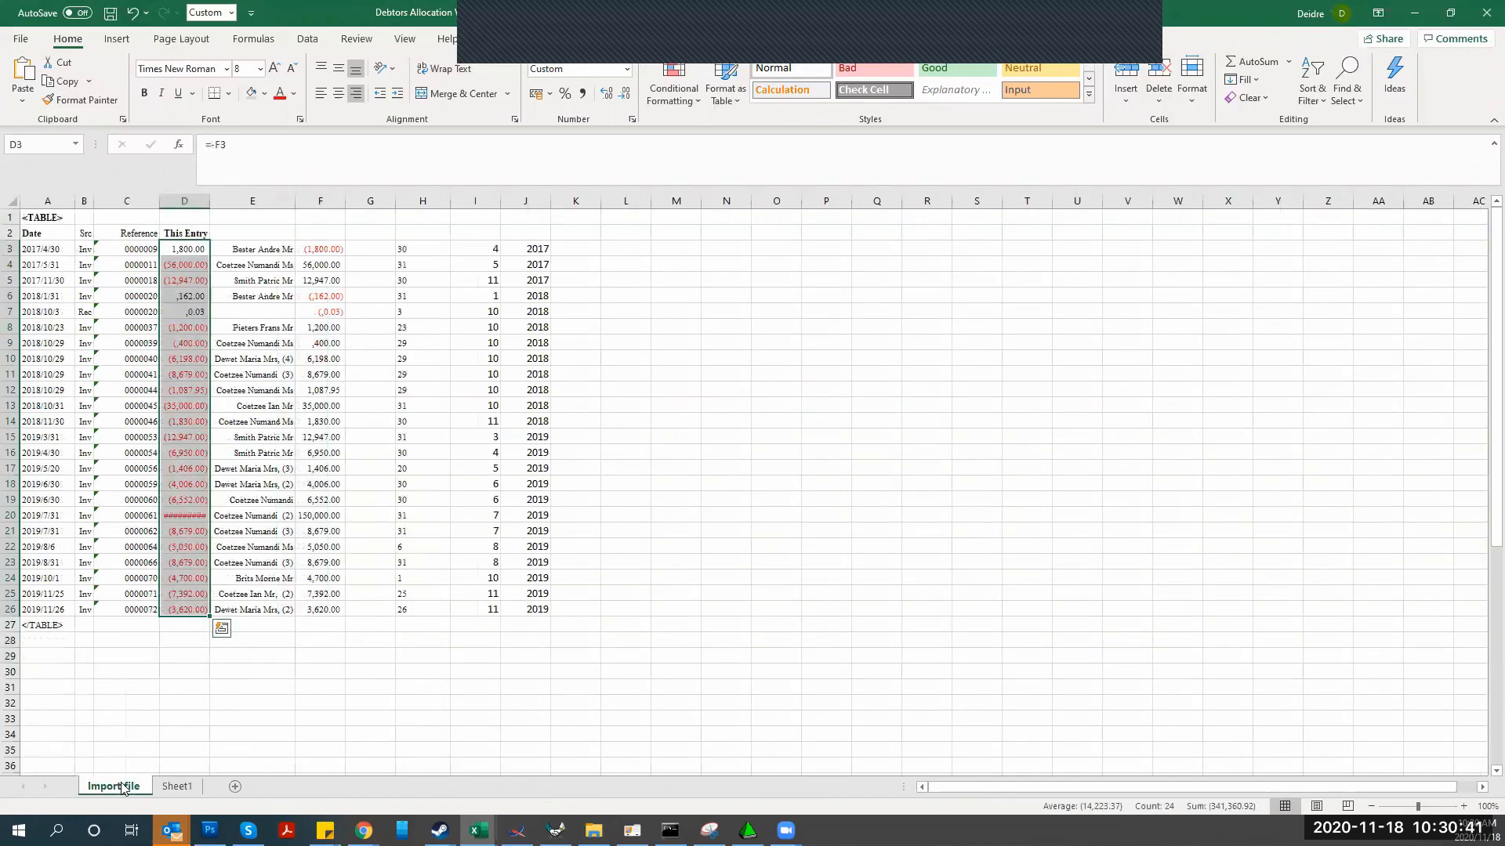
{"action": "left_click", "coordinate": [179, 788]}
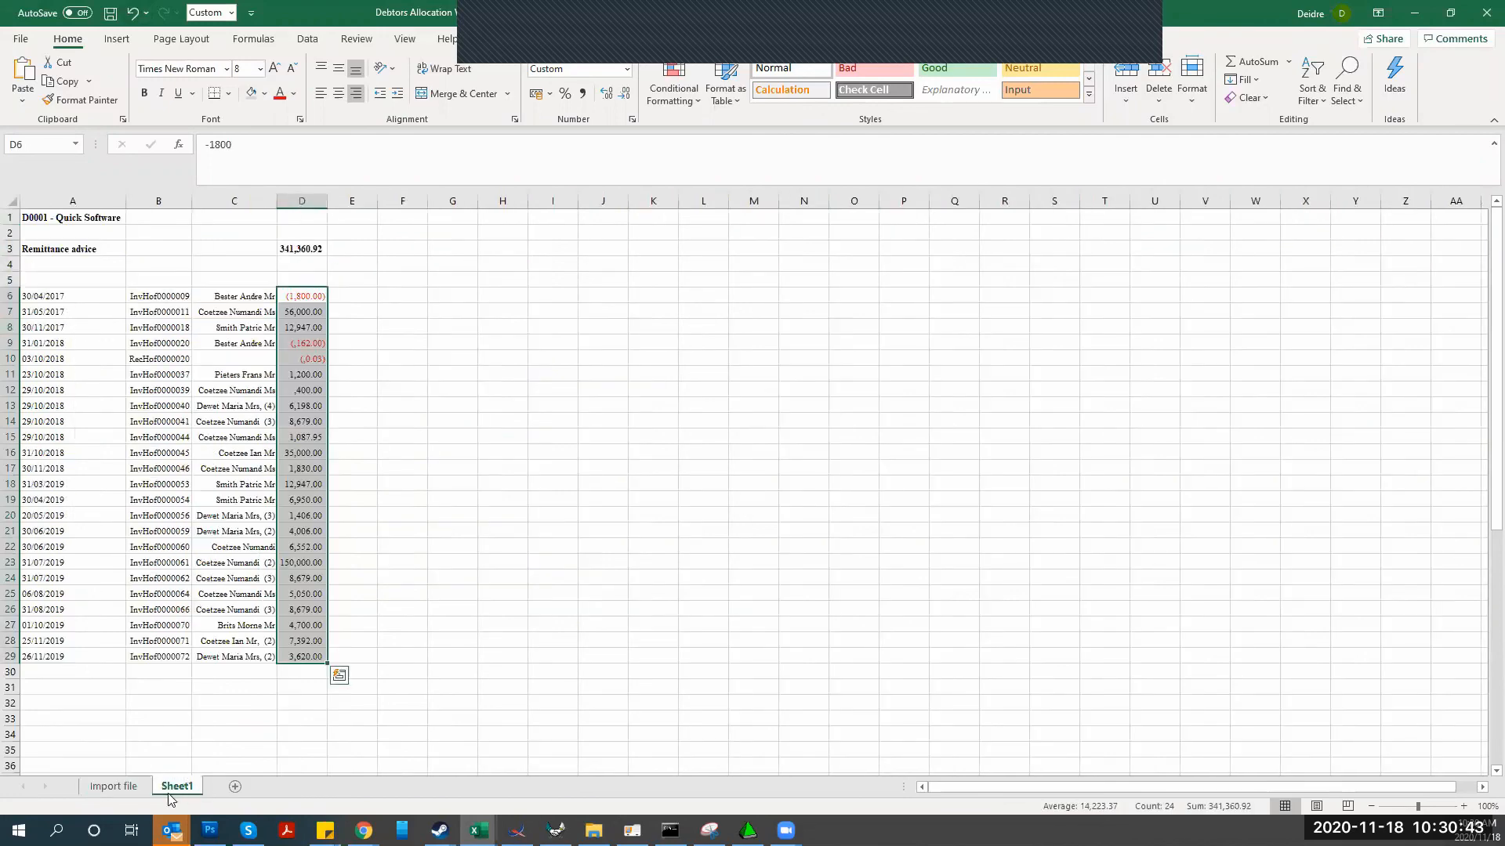
{"action": "left_click", "coordinate": [110, 786]}
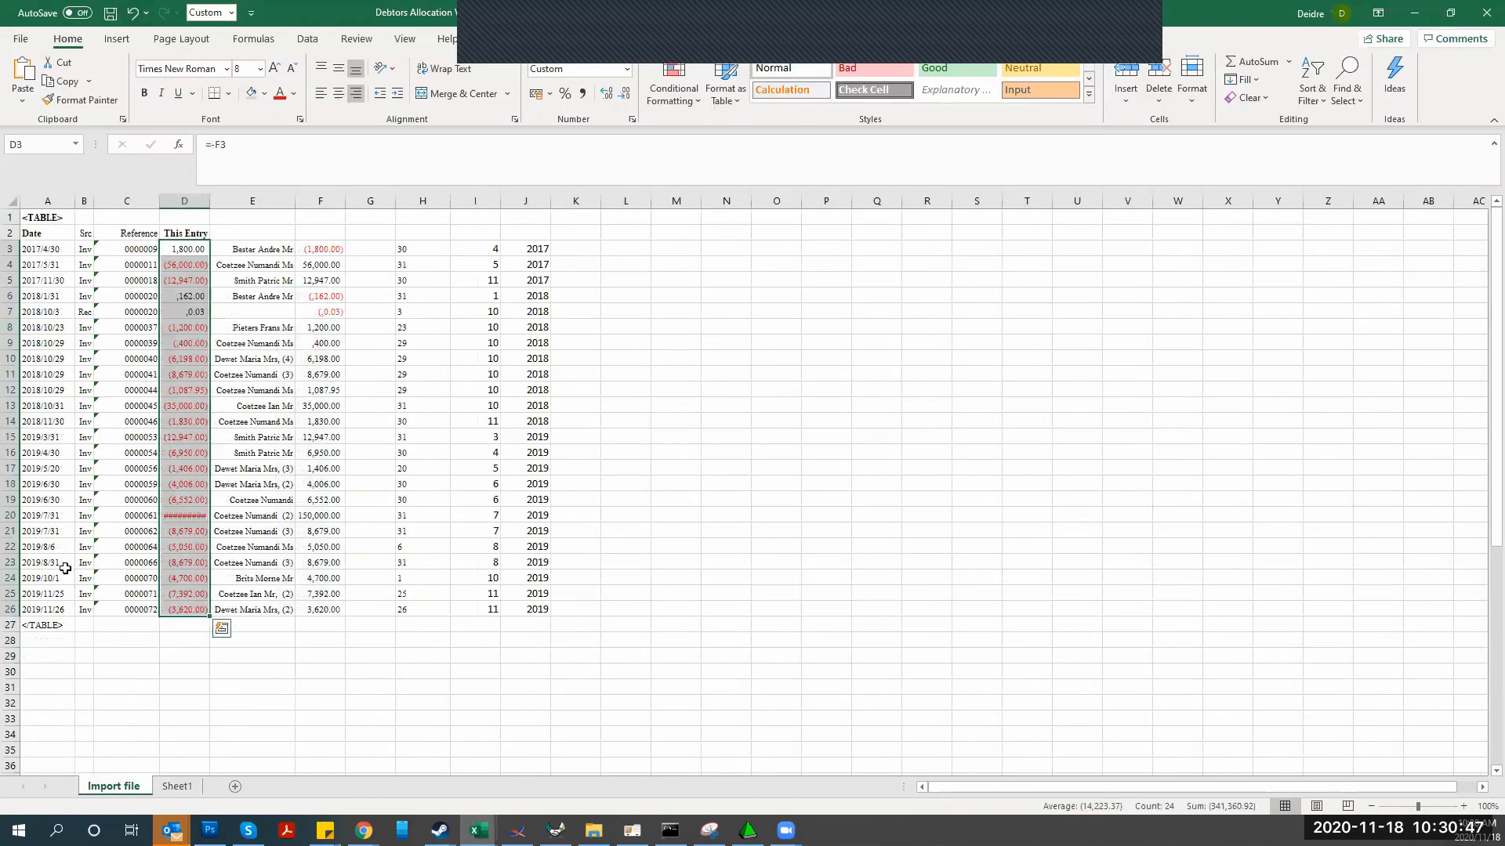
{"action": "left_click", "coordinate": [216, 706]}
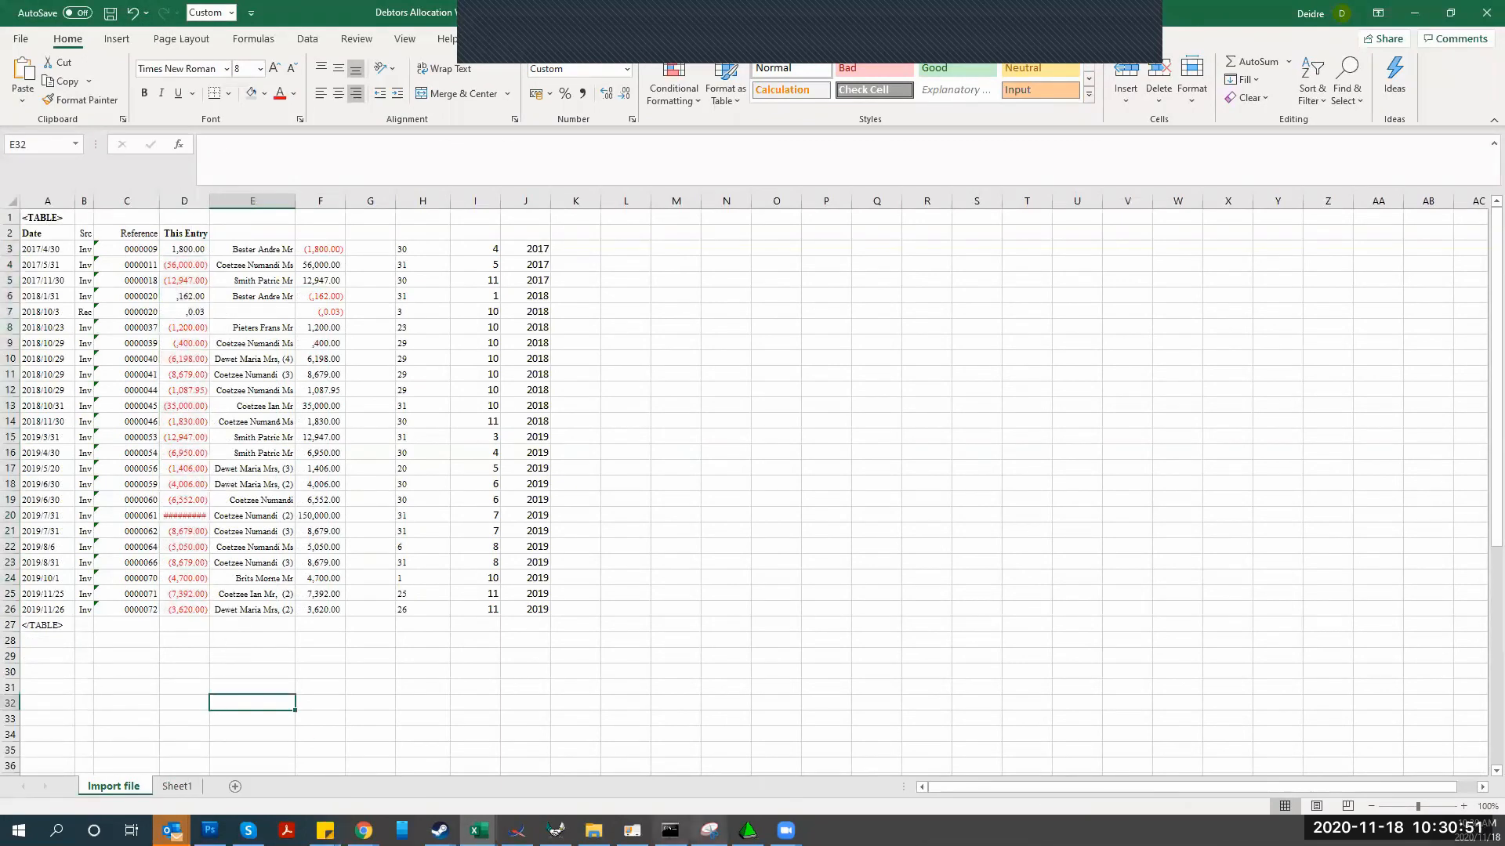
{"action": "left_click", "coordinate": [632, 830]}
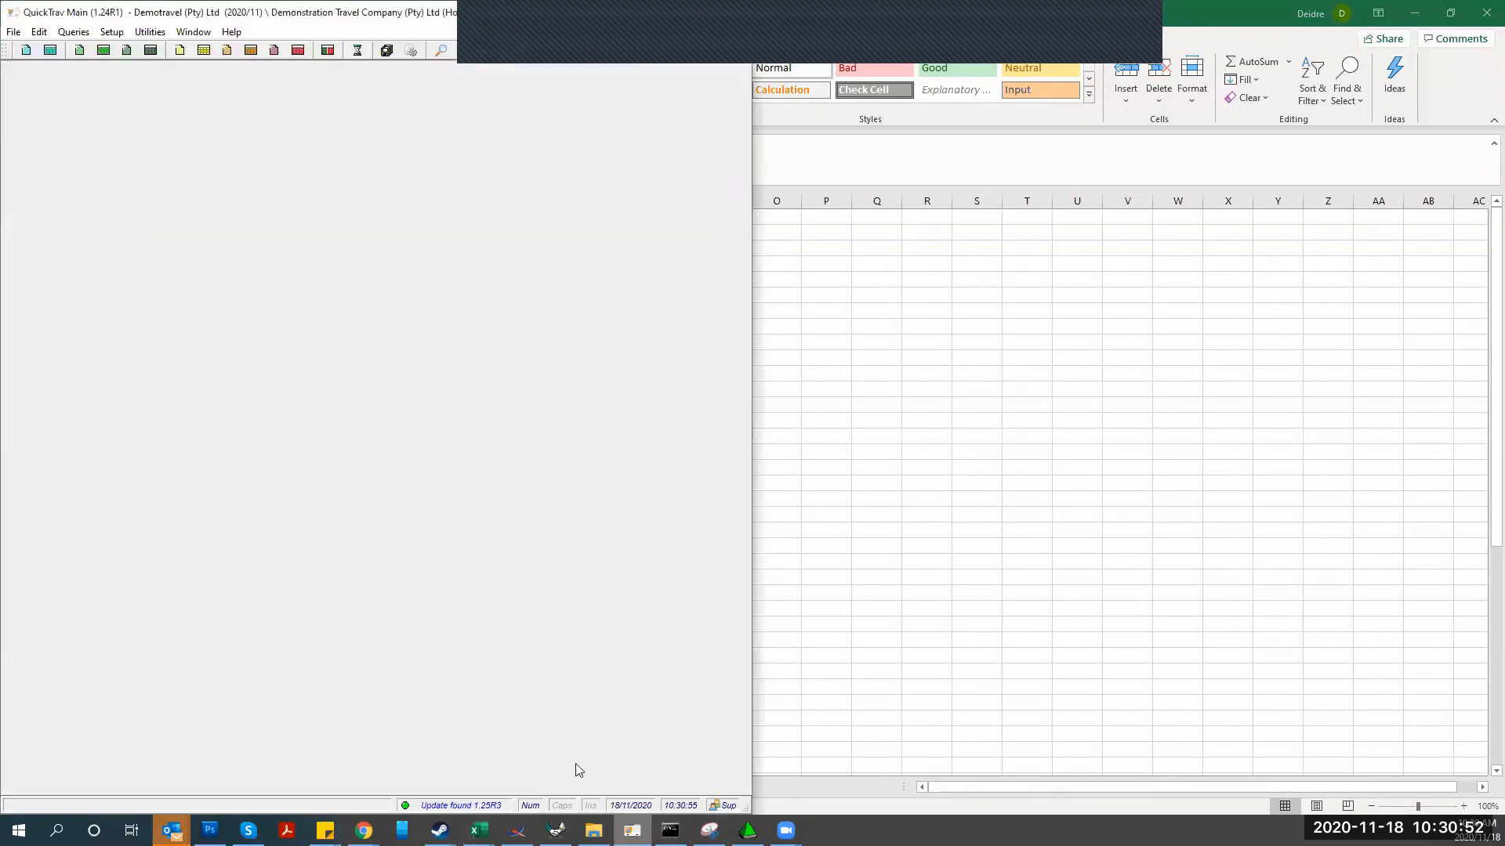
Create a Debtors allocation voucher for the Abc Trading account and import from spreadsheet beside right-half Excel
{"action": "left_click", "coordinate": [14, 32]}
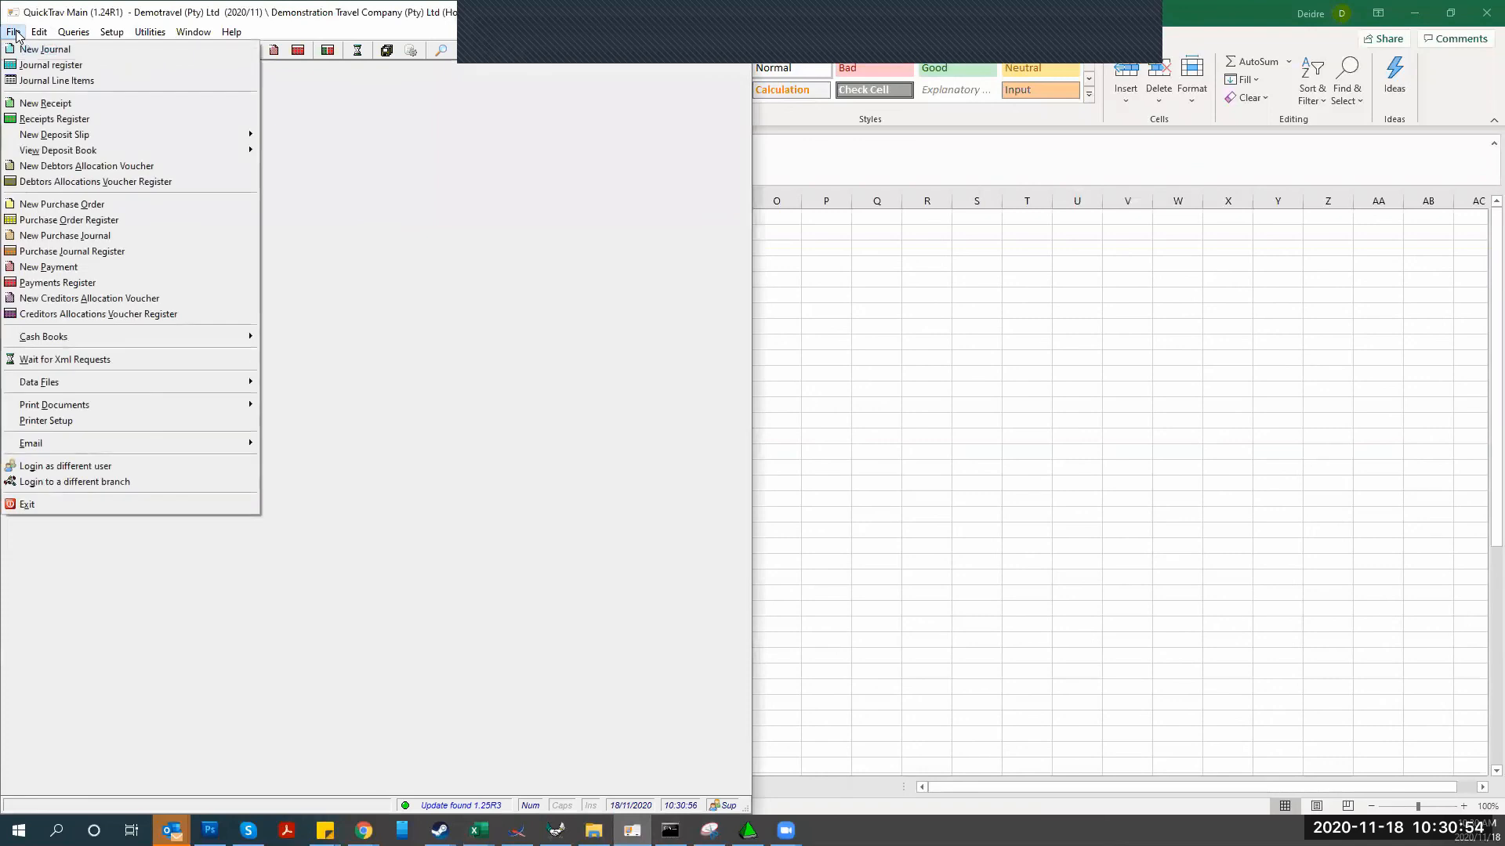
{"action": "left_click", "coordinate": [39, 168]}
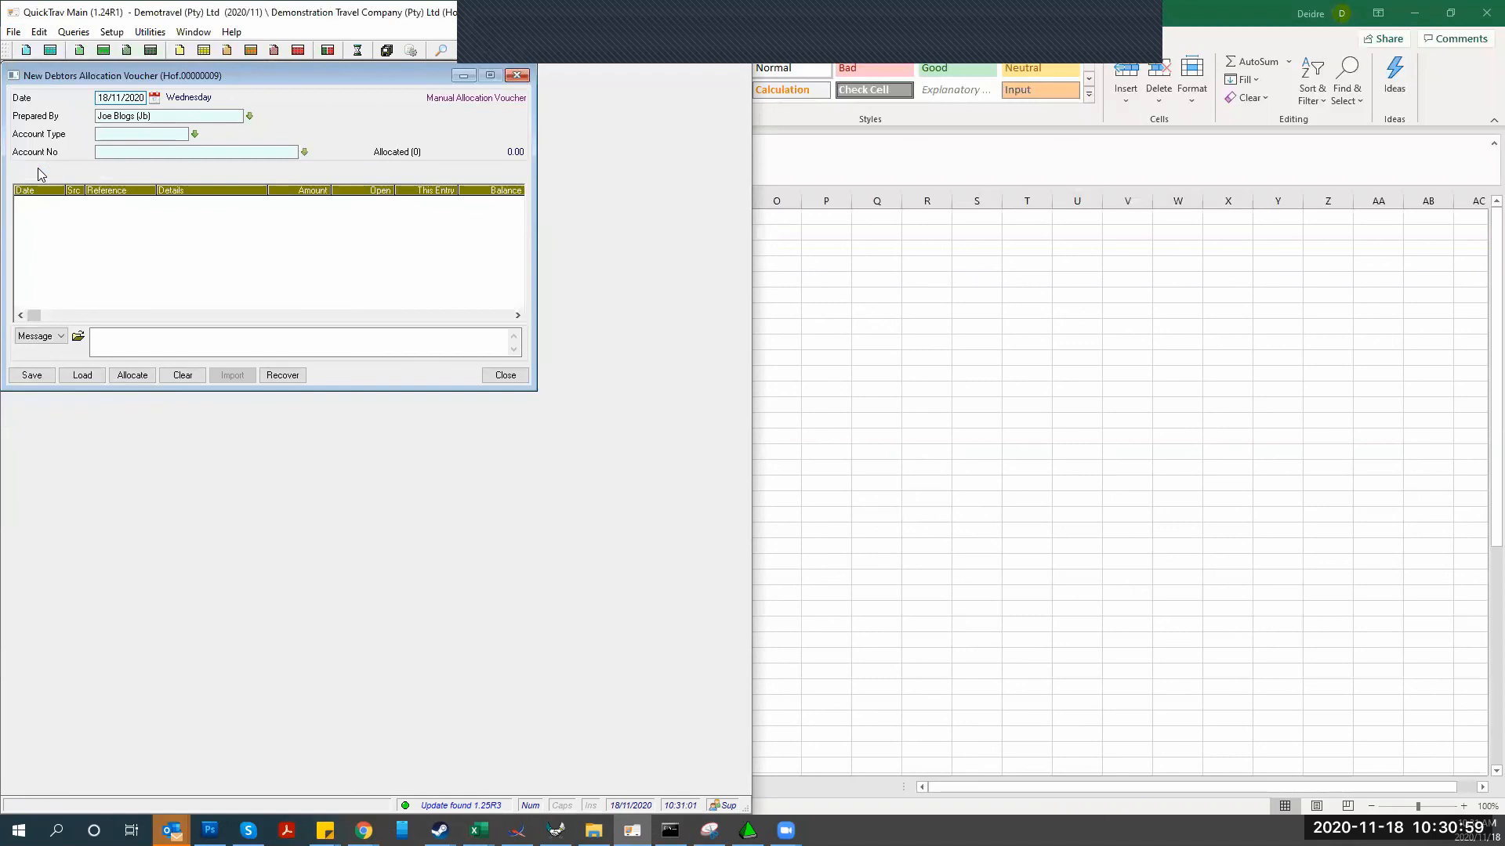
{"action": "left_click", "coordinate": [193, 134]}
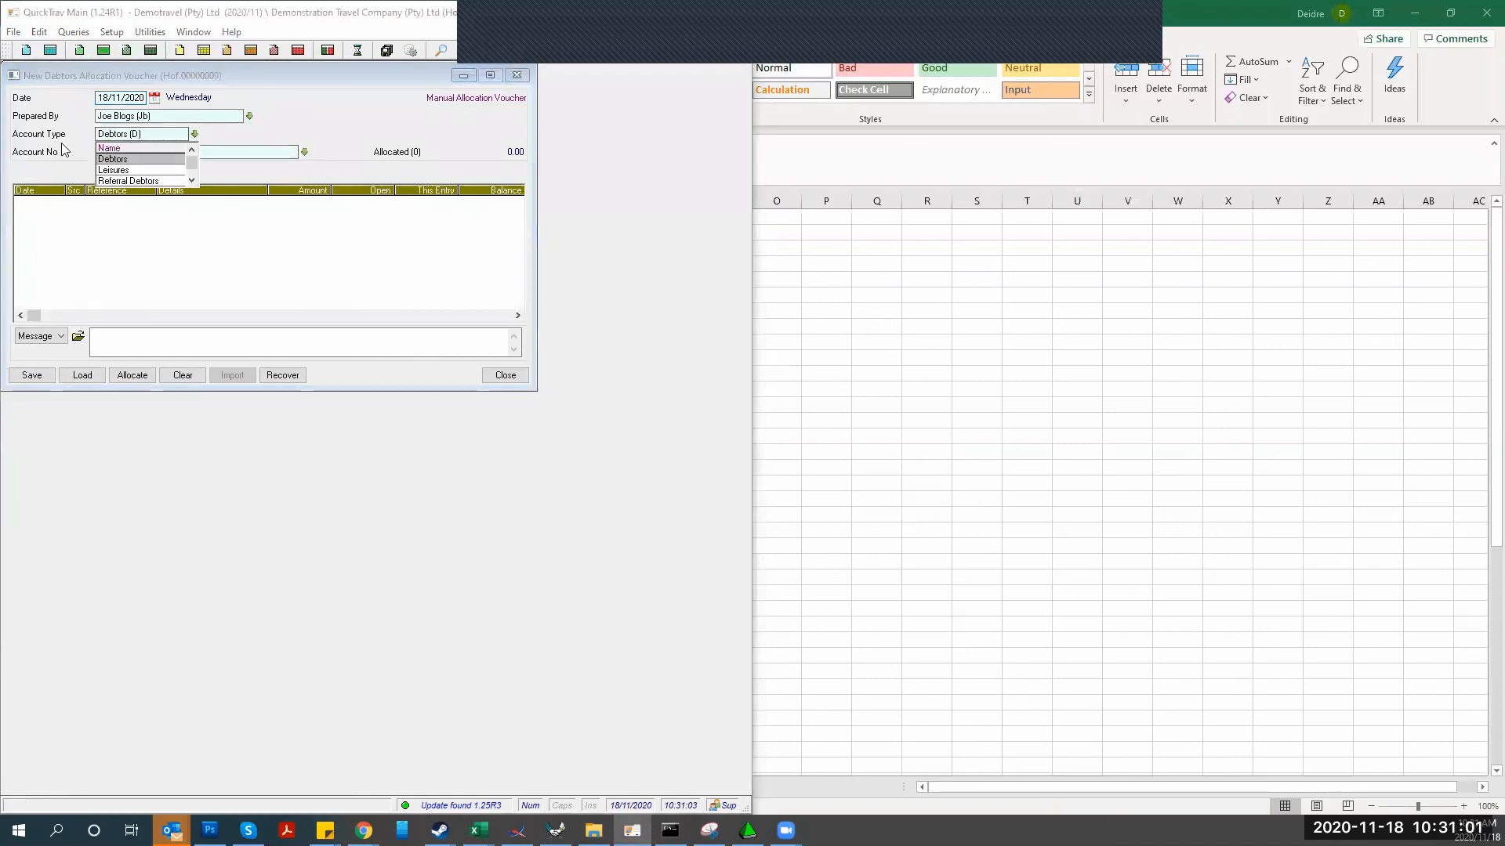
{"action": "left_click", "coordinate": [118, 158]}
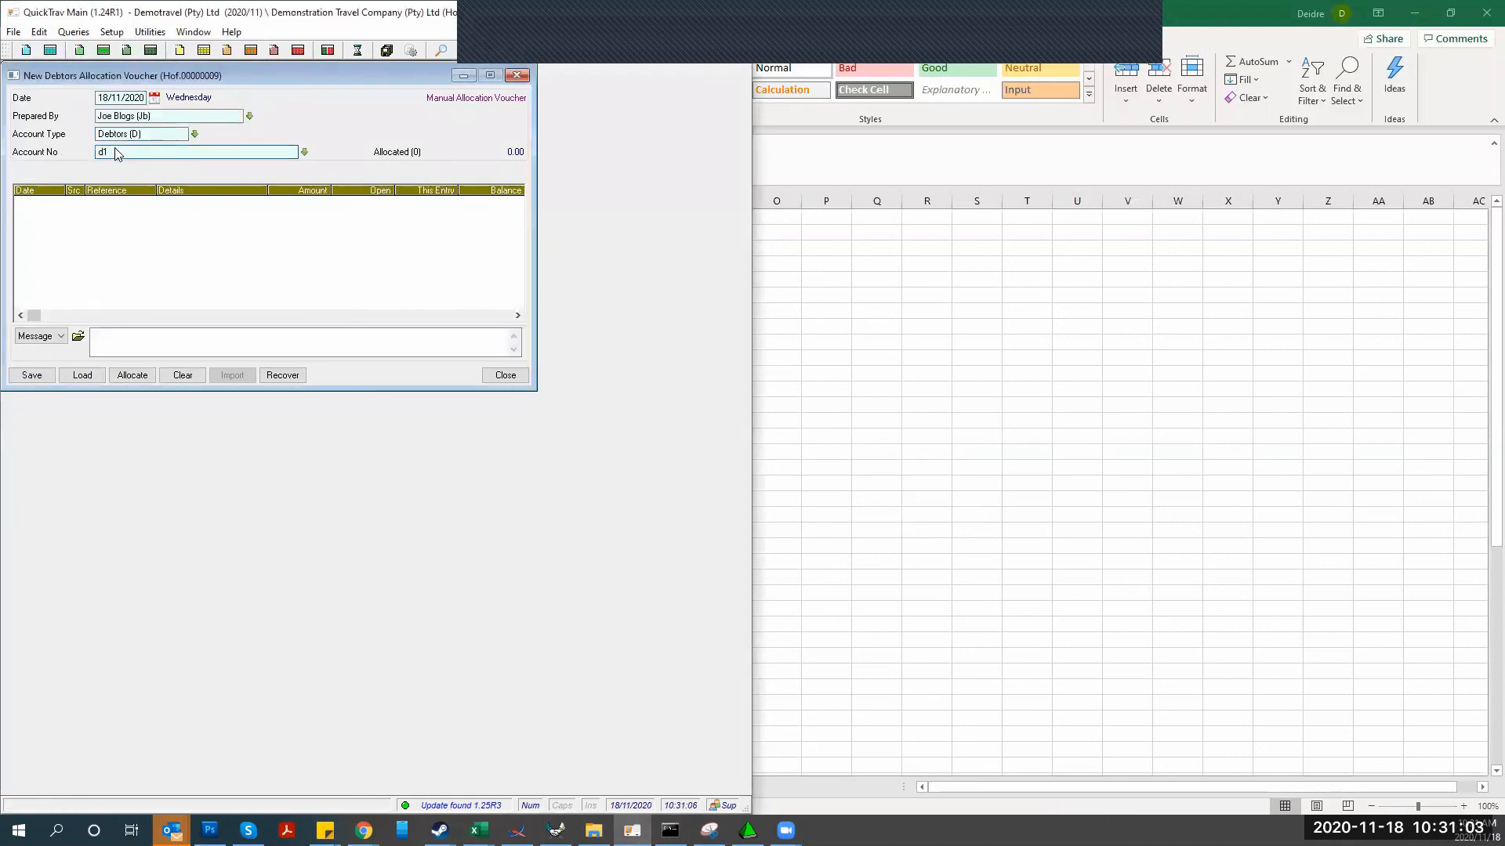
{"action": "key", "text": "Return"}
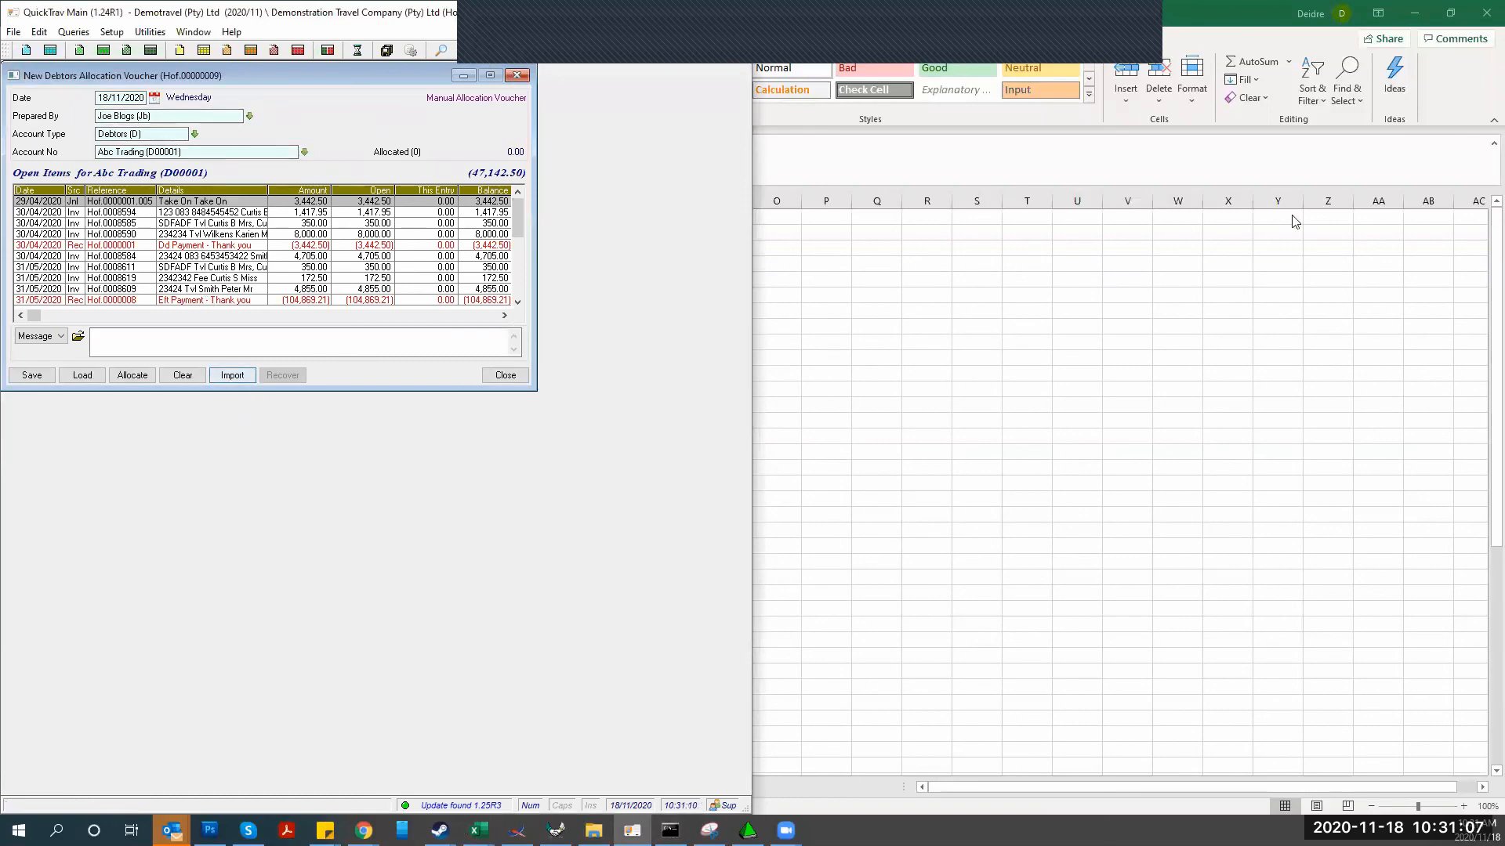
{"action": "left_click", "coordinate": [1449, 18]}
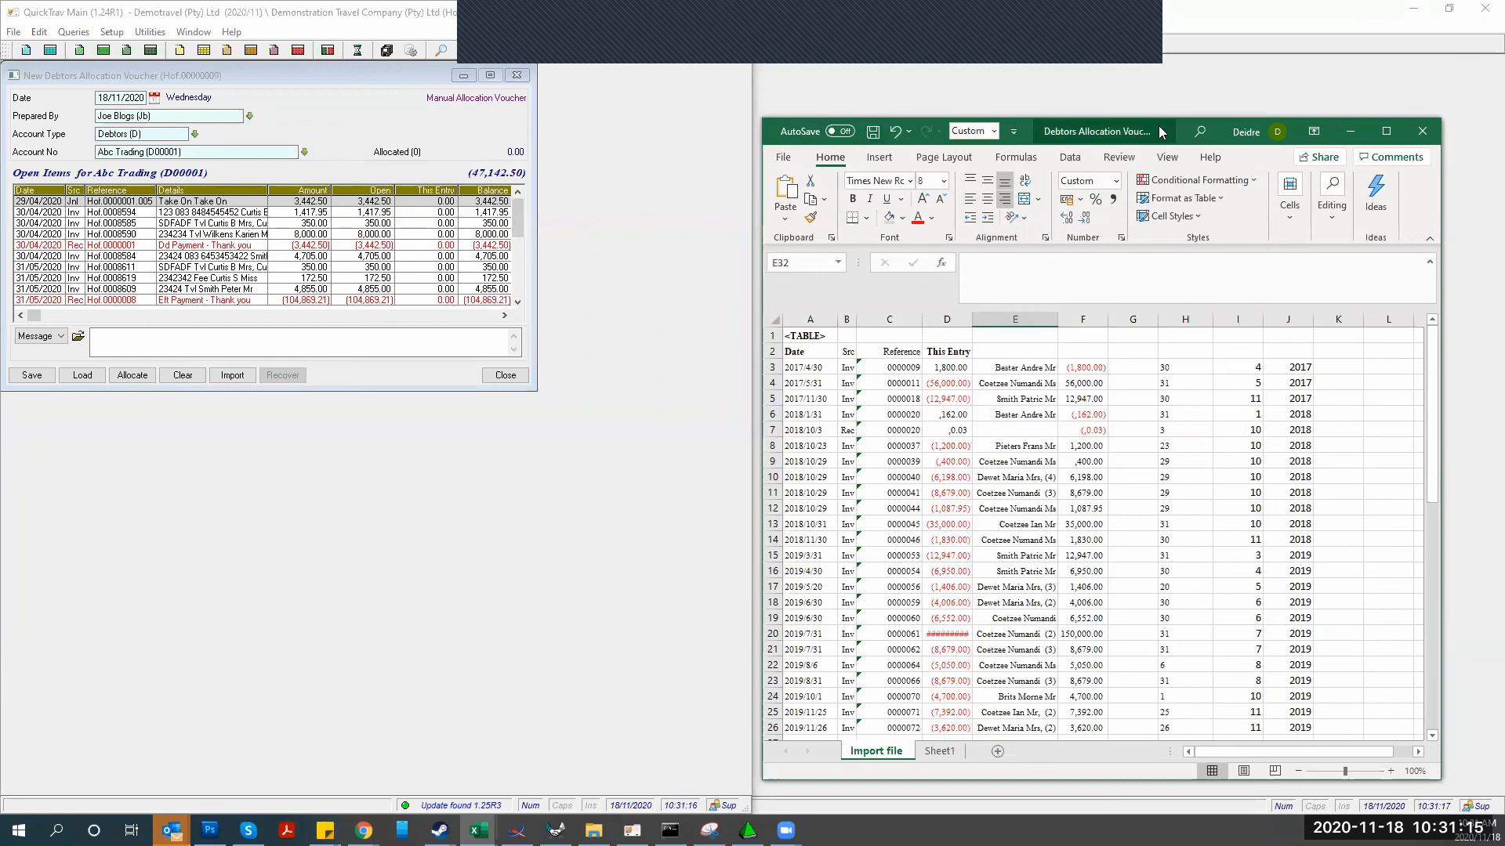
{"action": "left_click_drag", "start_coordinate": [1158, 126], "coordinate": [1152, 68]}
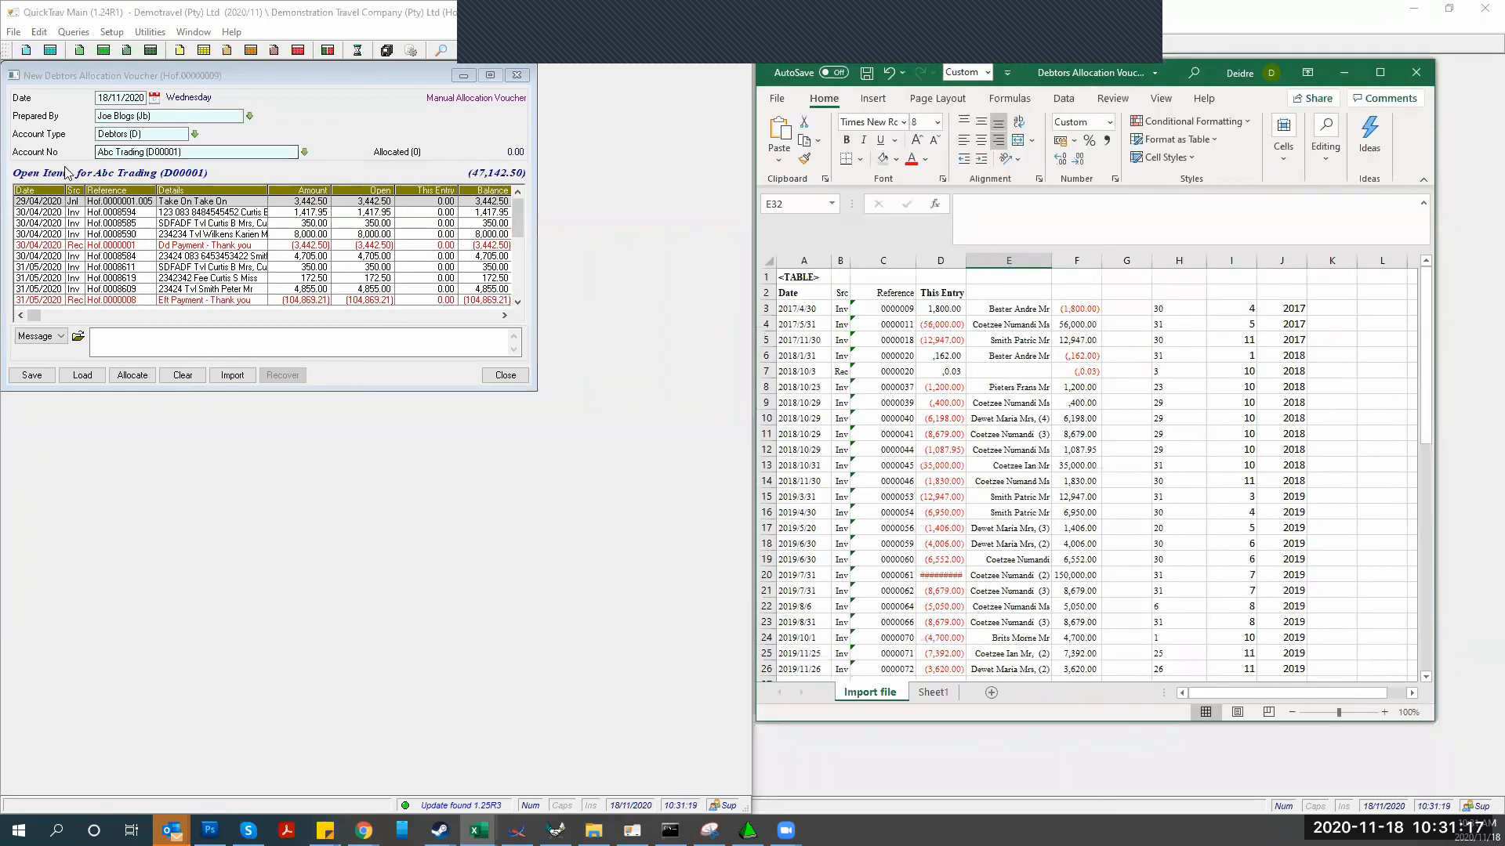
{"action": "left_click", "coordinate": [233, 374]}
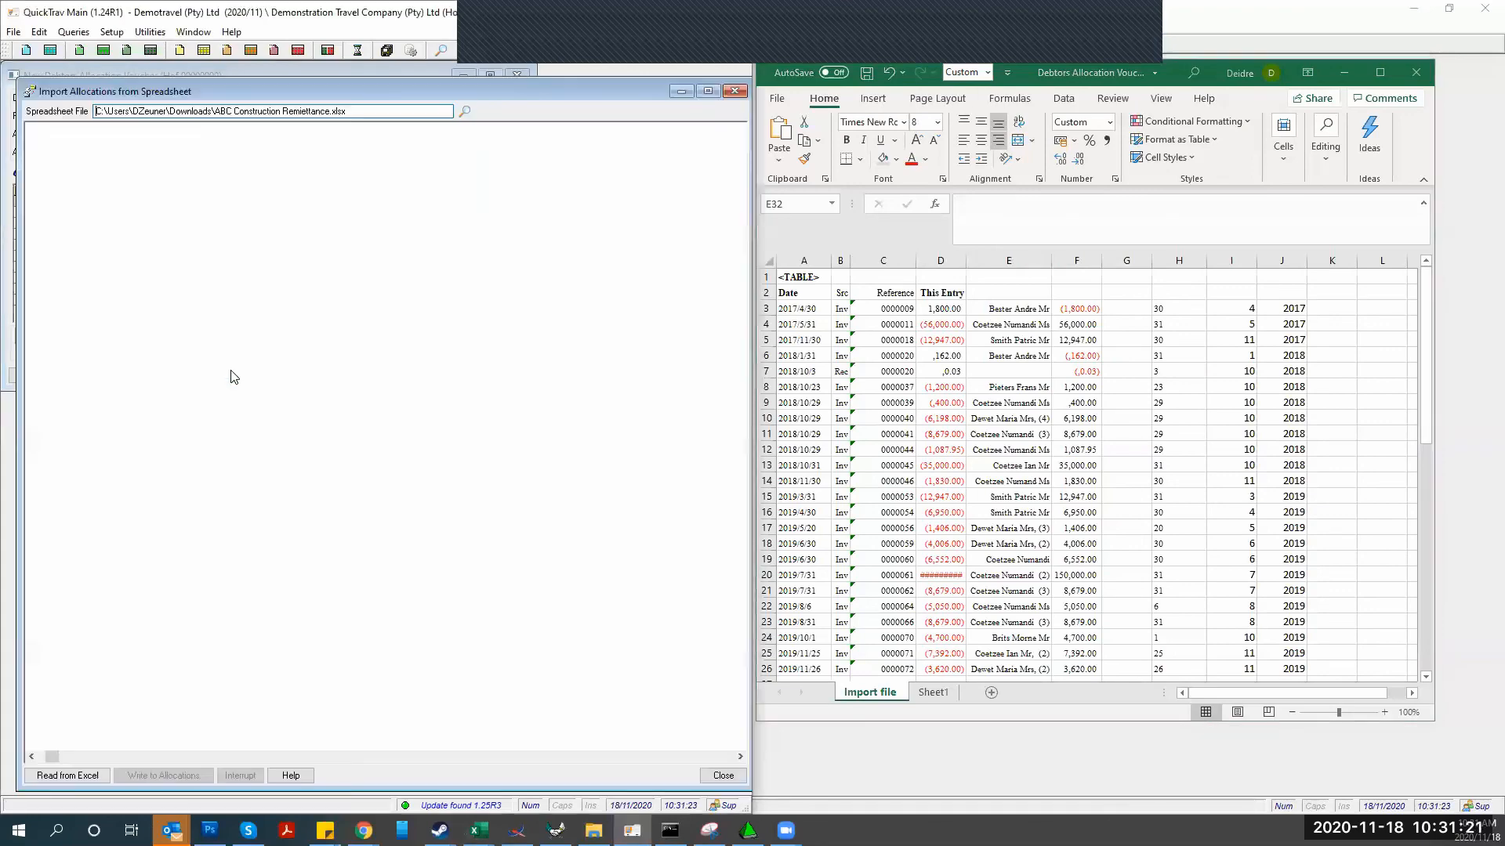
Show the Allocations Fields help listing required Src, Reference, Date and This Entry columns
{"action": "left_click", "coordinate": [291, 776]}
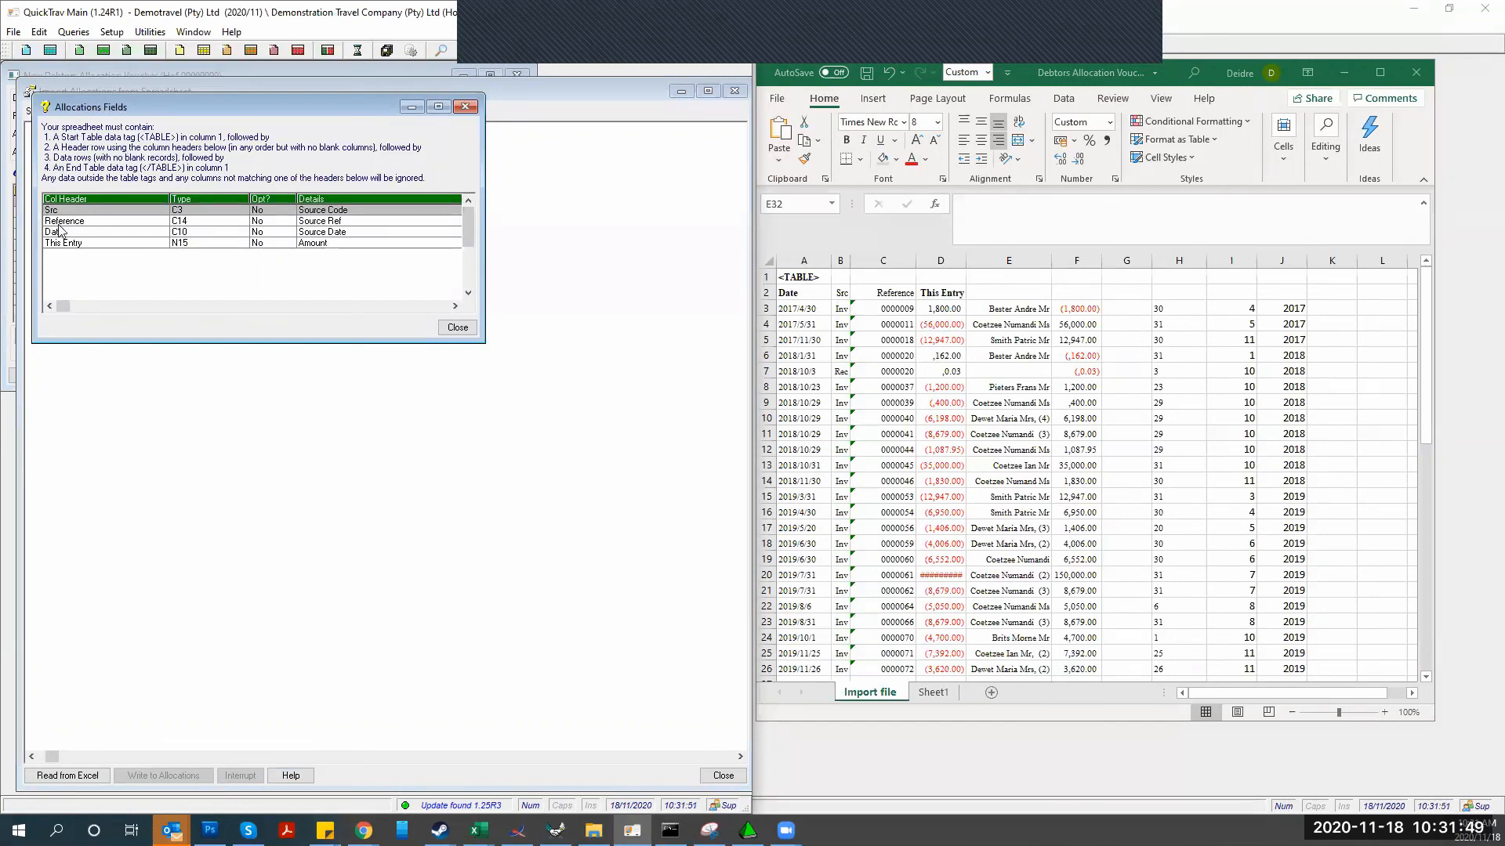
Check the Reference and Date field requirements in Allocations Fields, then return to Excel
{"action": "left_click", "coordinate": [55, 223]}
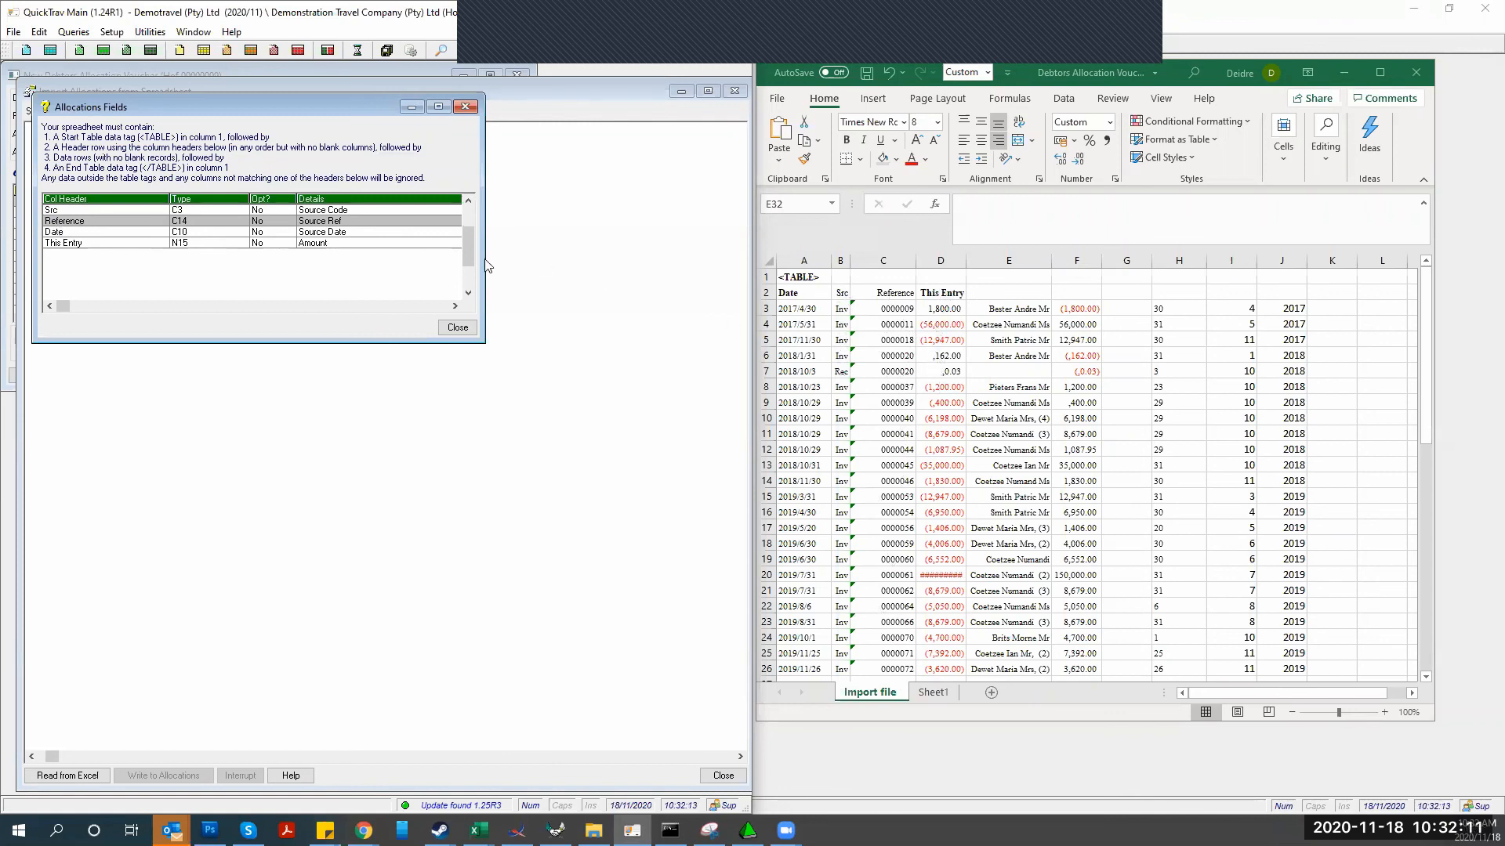
{"action": "left_click", "coordinate": [90, 232]}
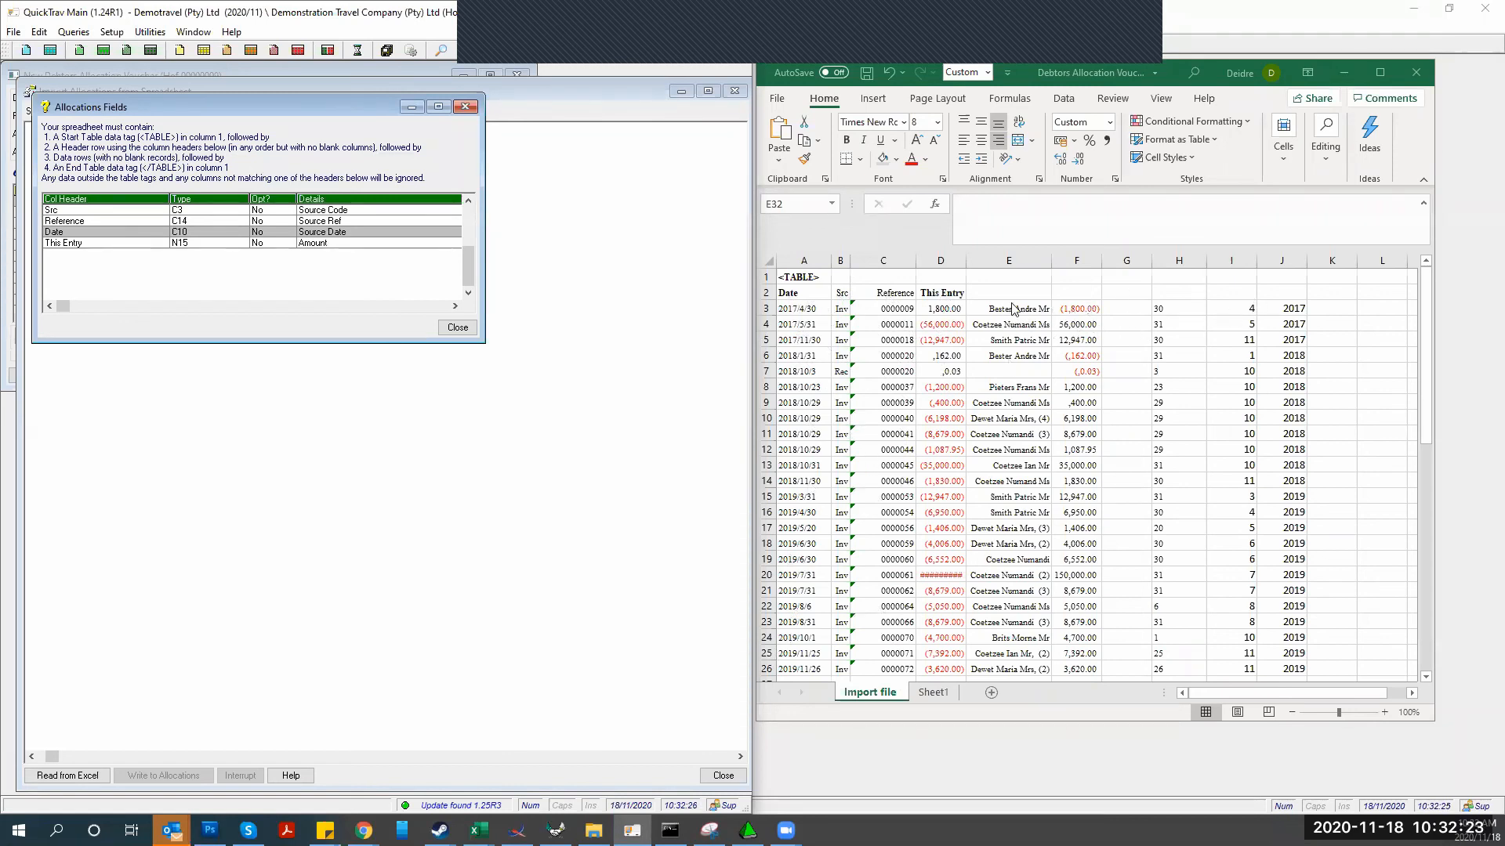
{"action": "left_click", "coordinate": [965, 695]}
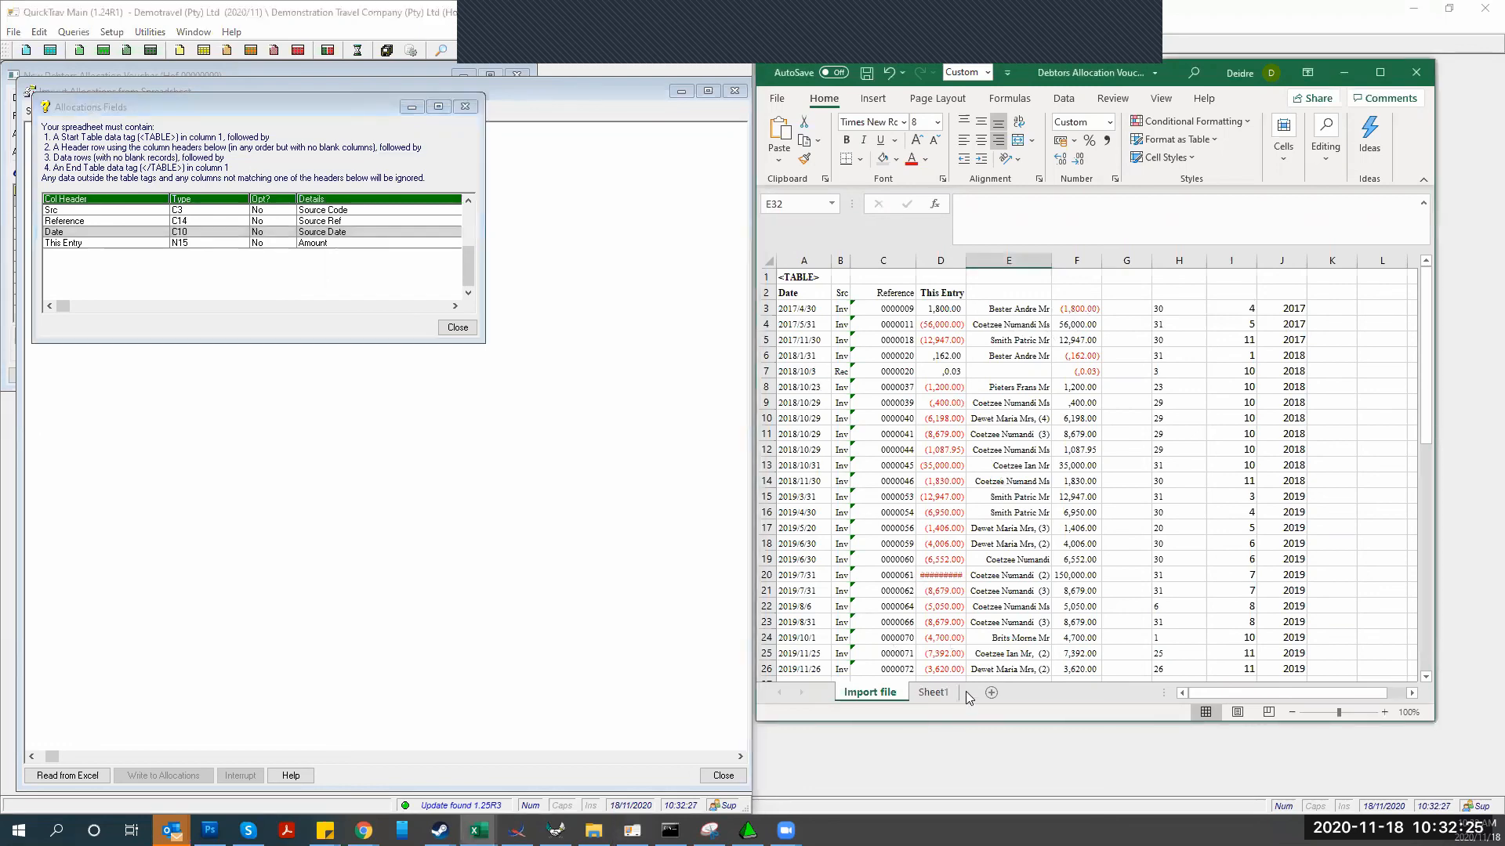
Compare the Import file's debtor name and amount (E3, F3) with Sheet1's C7 and D7
{"action": "left_click", "coordinate": [932, 693]}
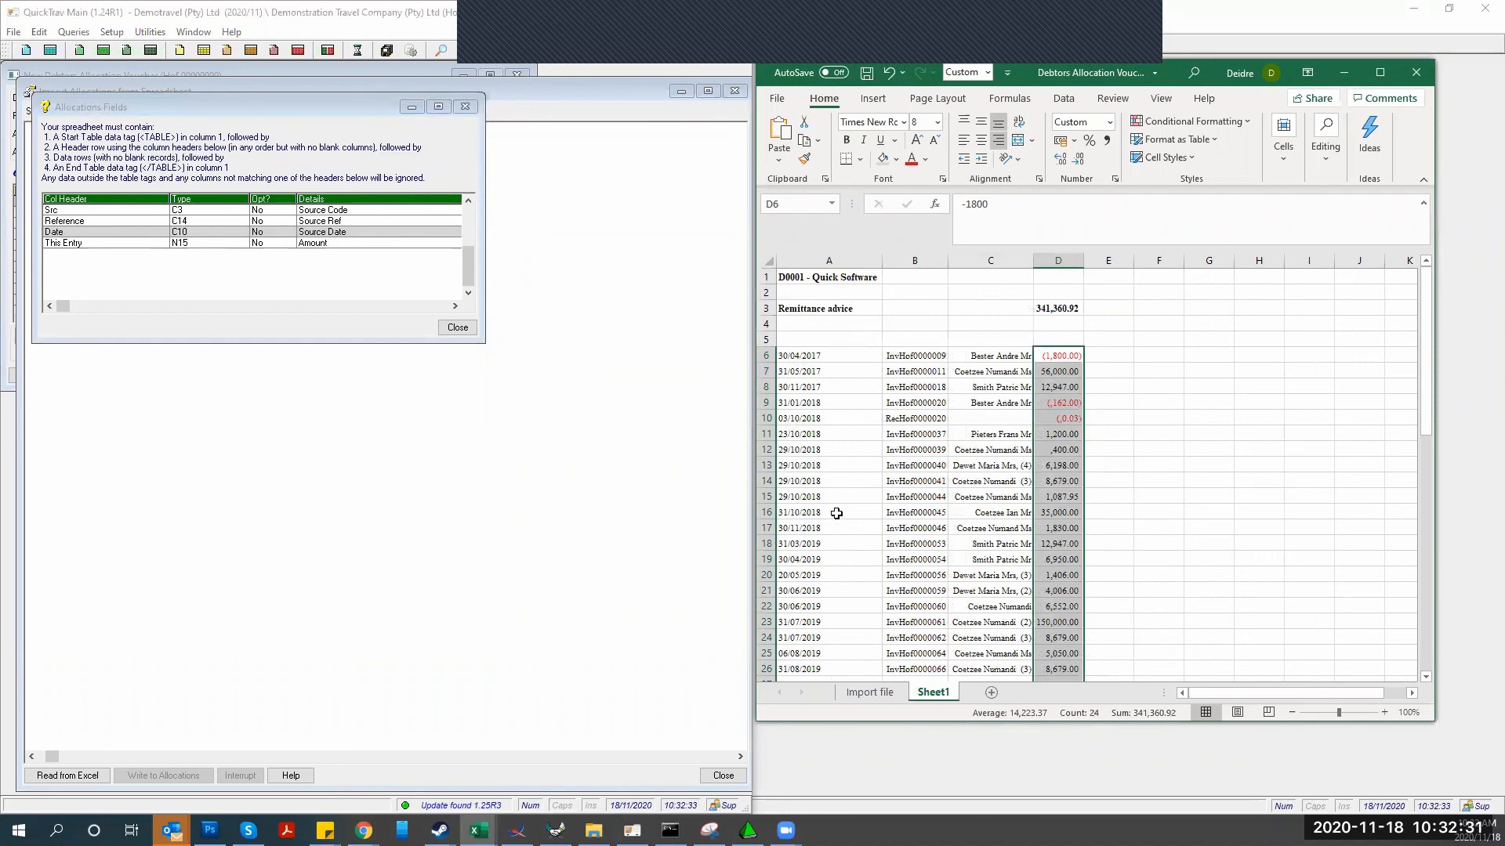
{"action": "left_click", "coordinate": [869, 689]}
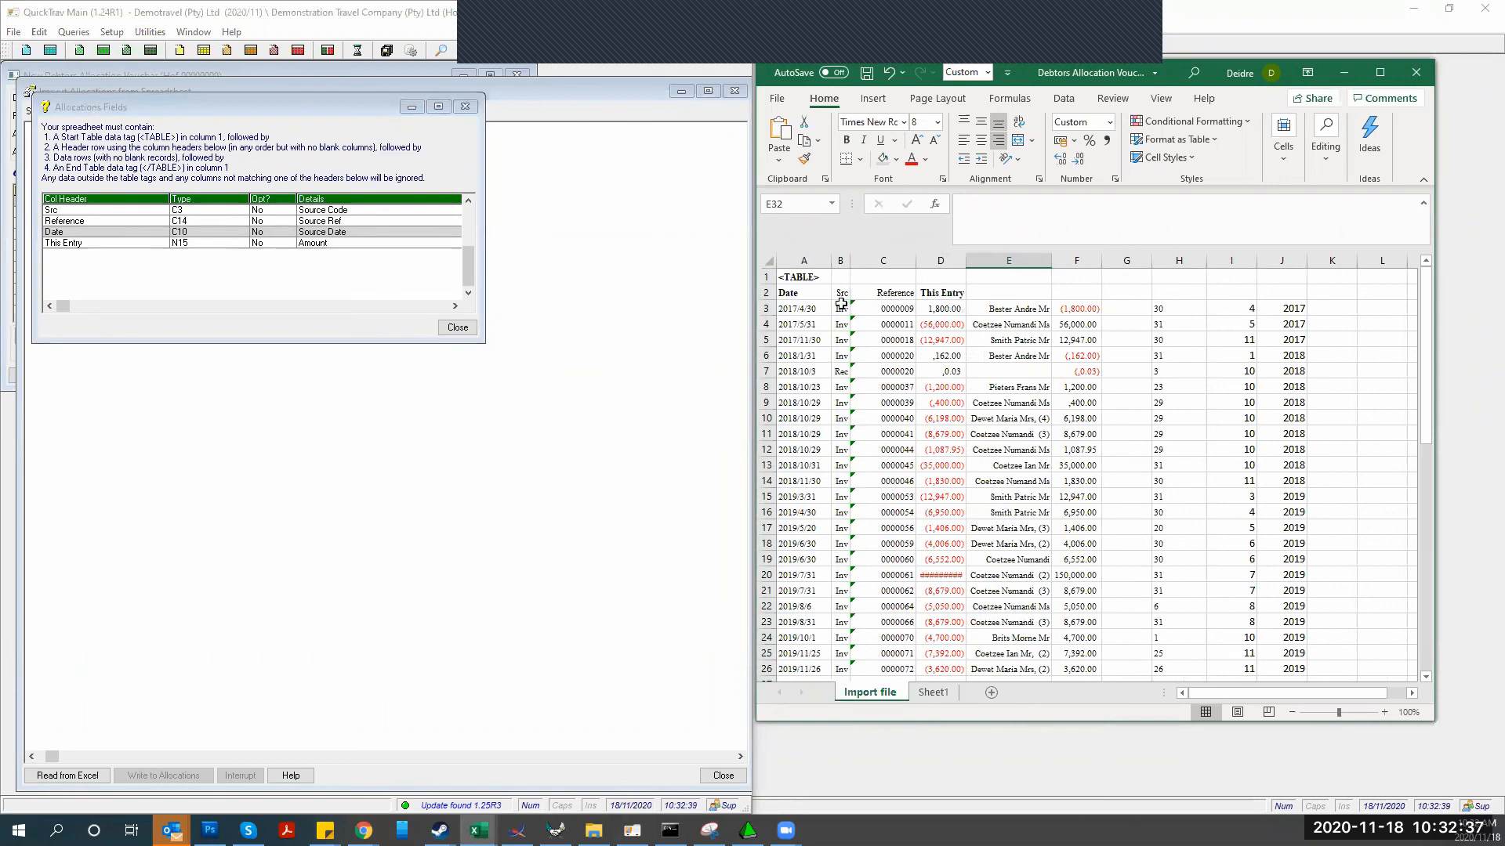
{"action": "left_click", "coordinate": [992, 308]}
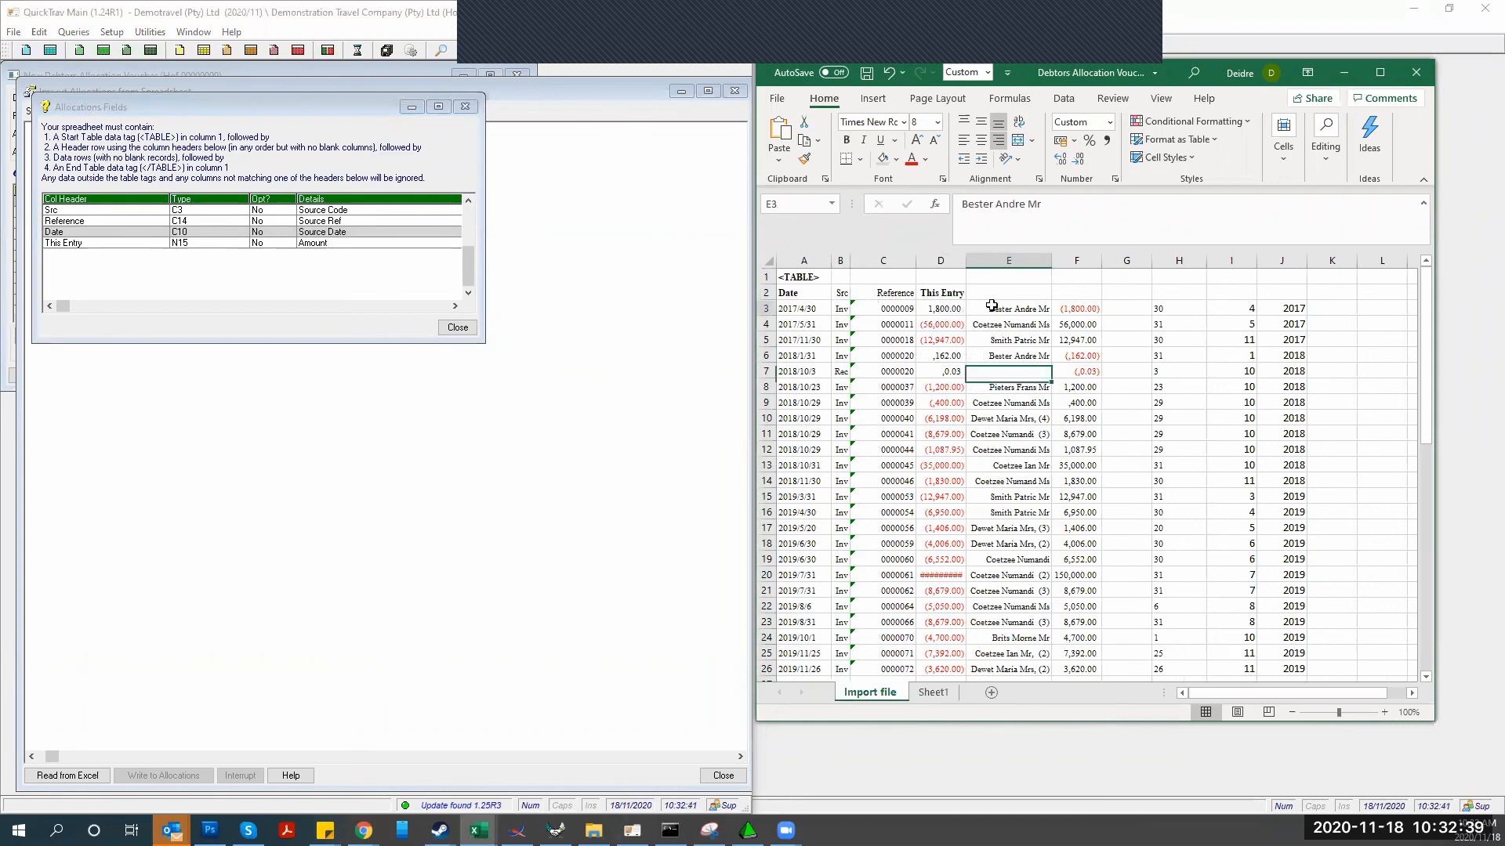
{"action": "left_click", "coordinate": [1060, 305]}
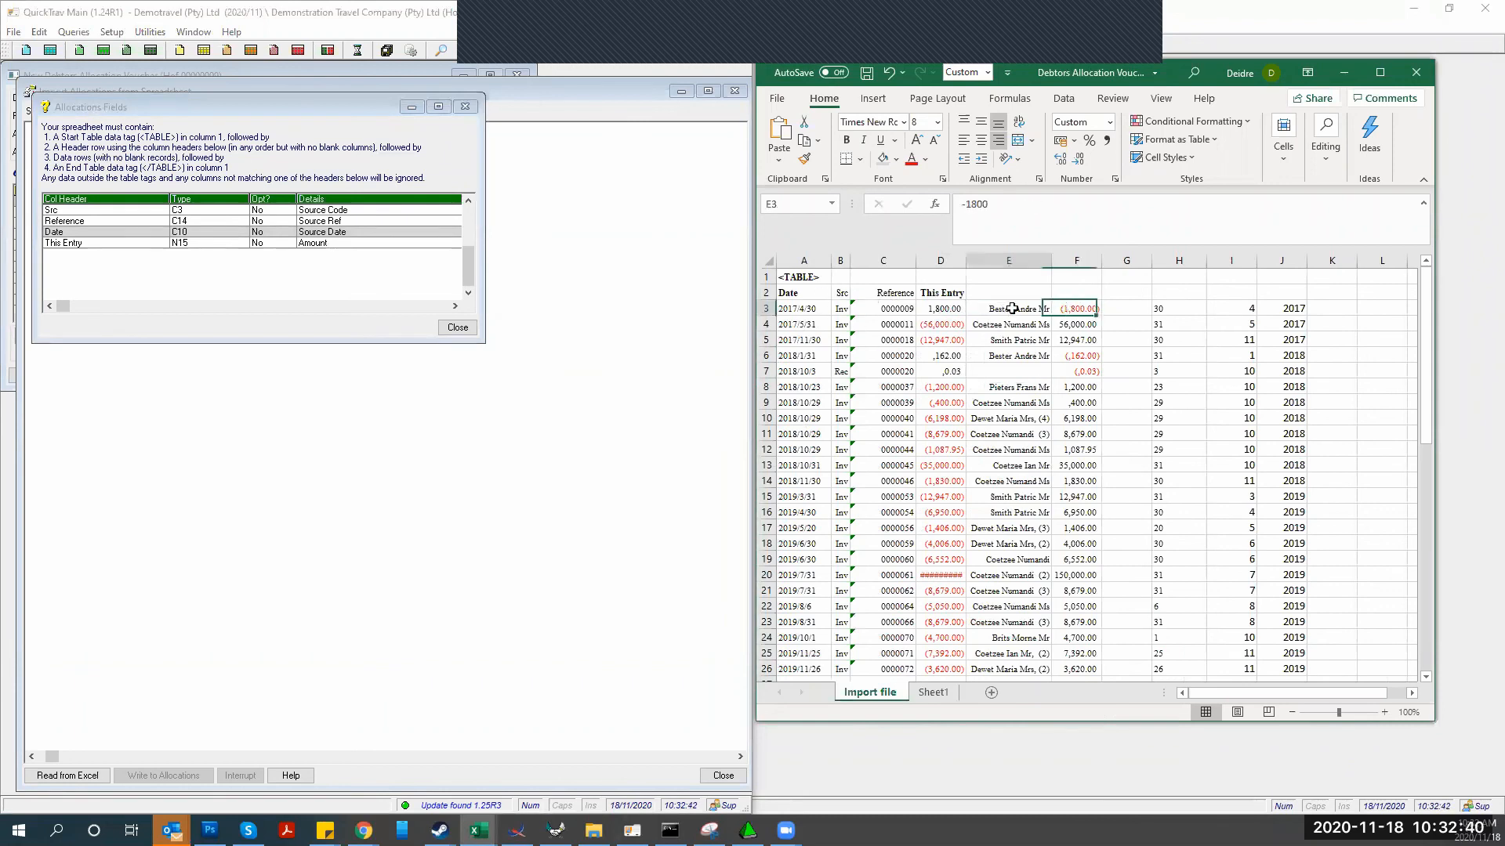
{"action": "left_click", "coordinate": [932, 692]}
{"action": "left_click", "coordinate": [1033, 375]}
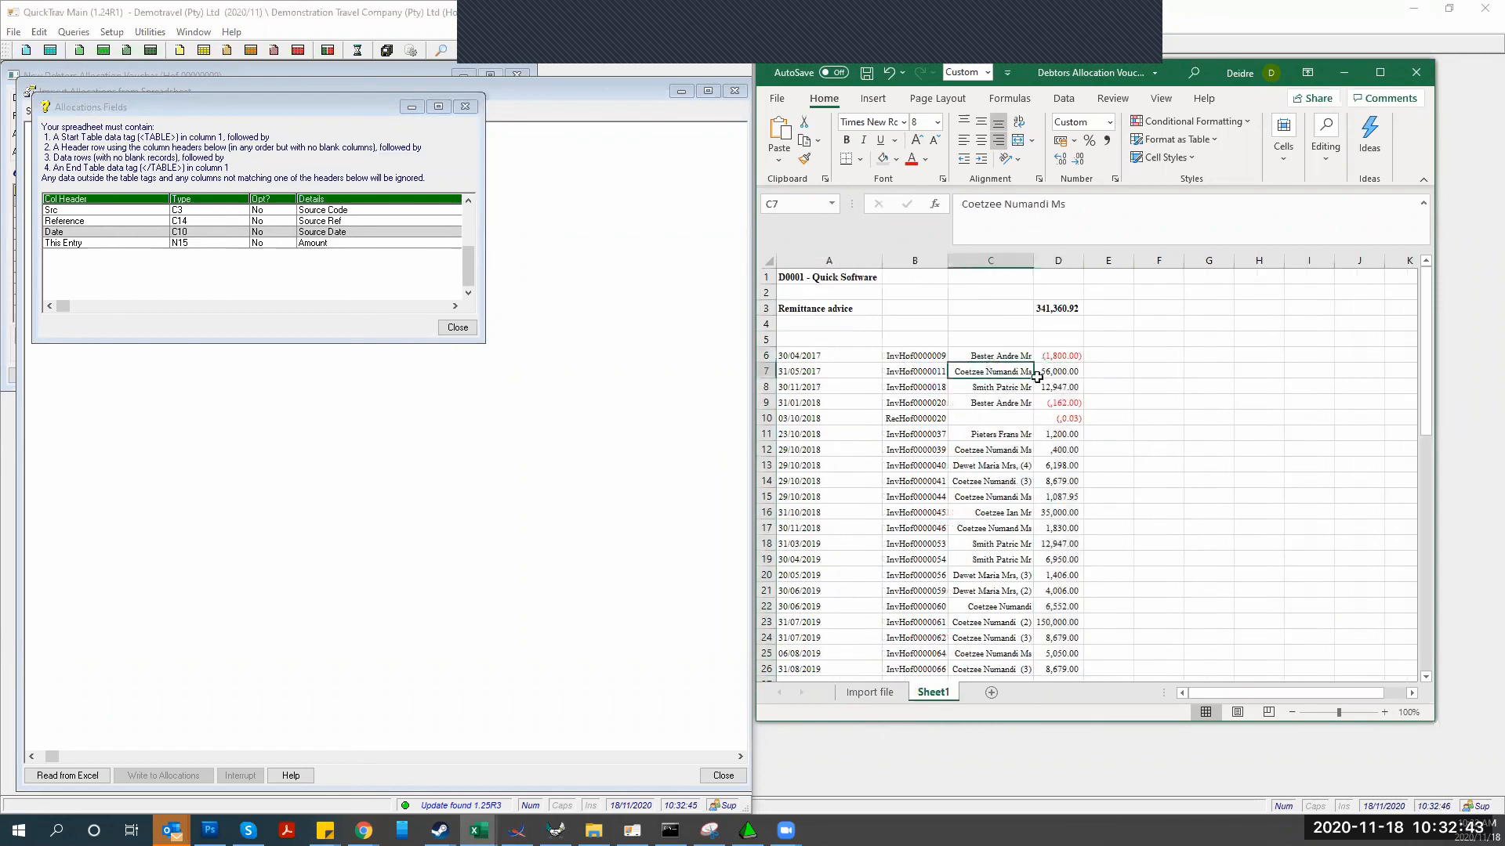
{"action": "left_click", "coordinate": [1049, 373]}
{"action": "left_click", "coordinate": [869, 692]}
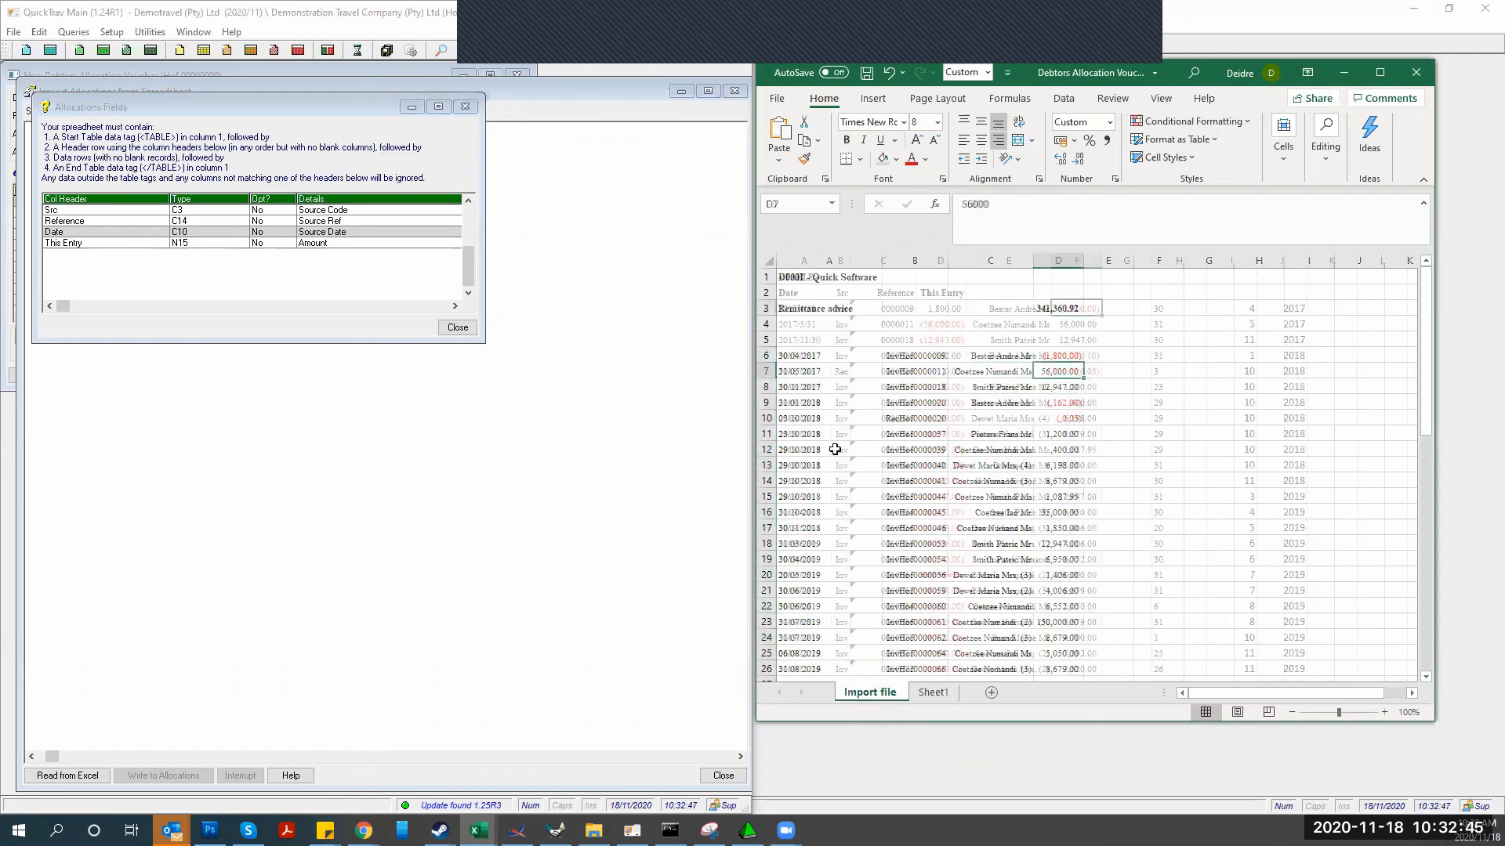
{"action": "left_click", "coordinate": [776, 98]}
Save the workbook as Debtors Allocation Vouchers on the Desktop
{"action": "left_click", "coordinate": [793, 309]}
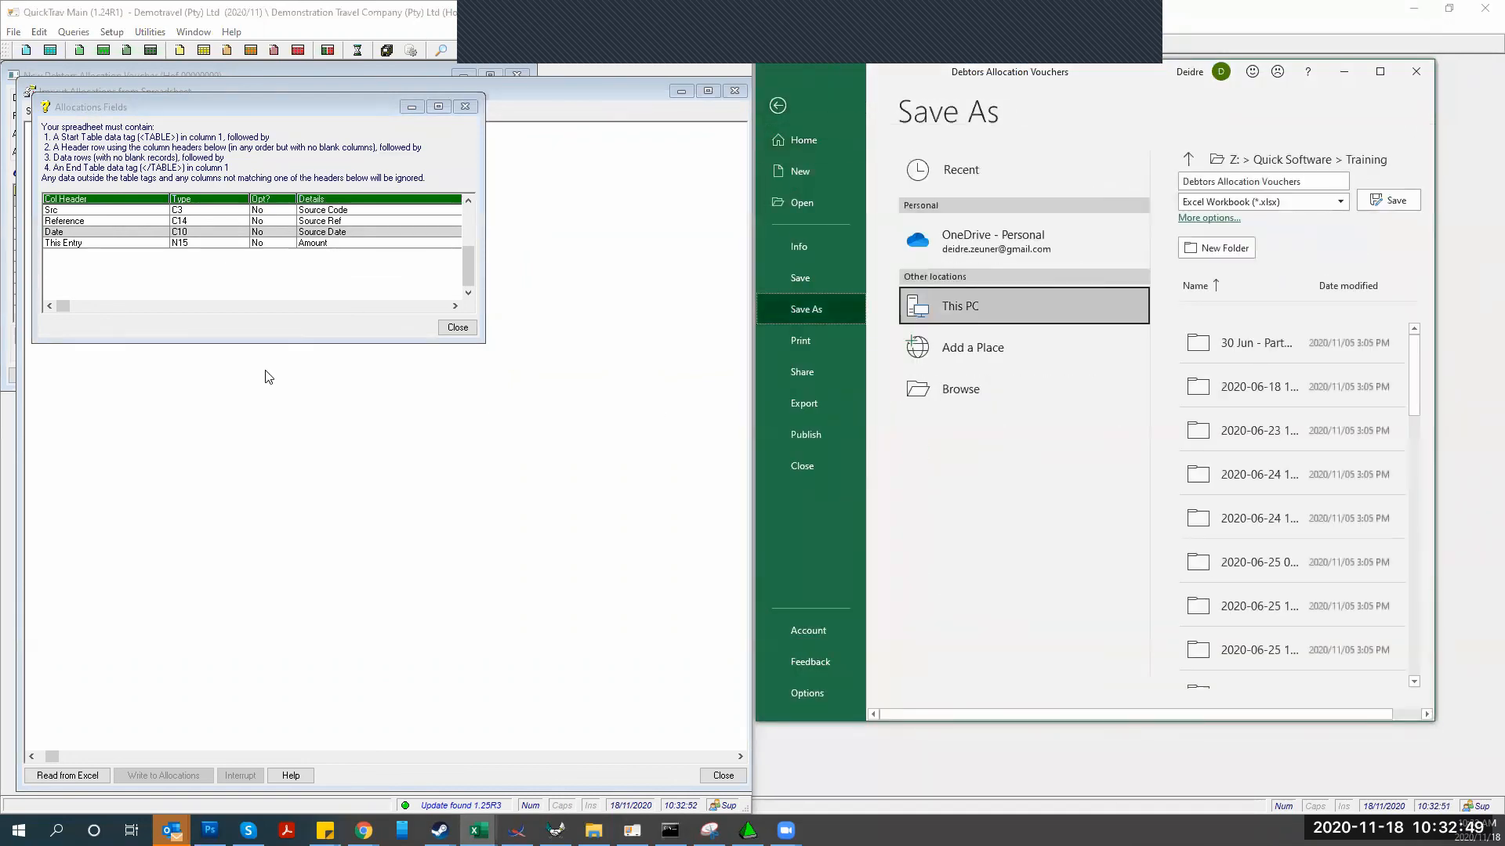
{"action": "left_click", "coordinate": [942, 396]}
{"action": "left_click", "coordinate": [818, 194]}
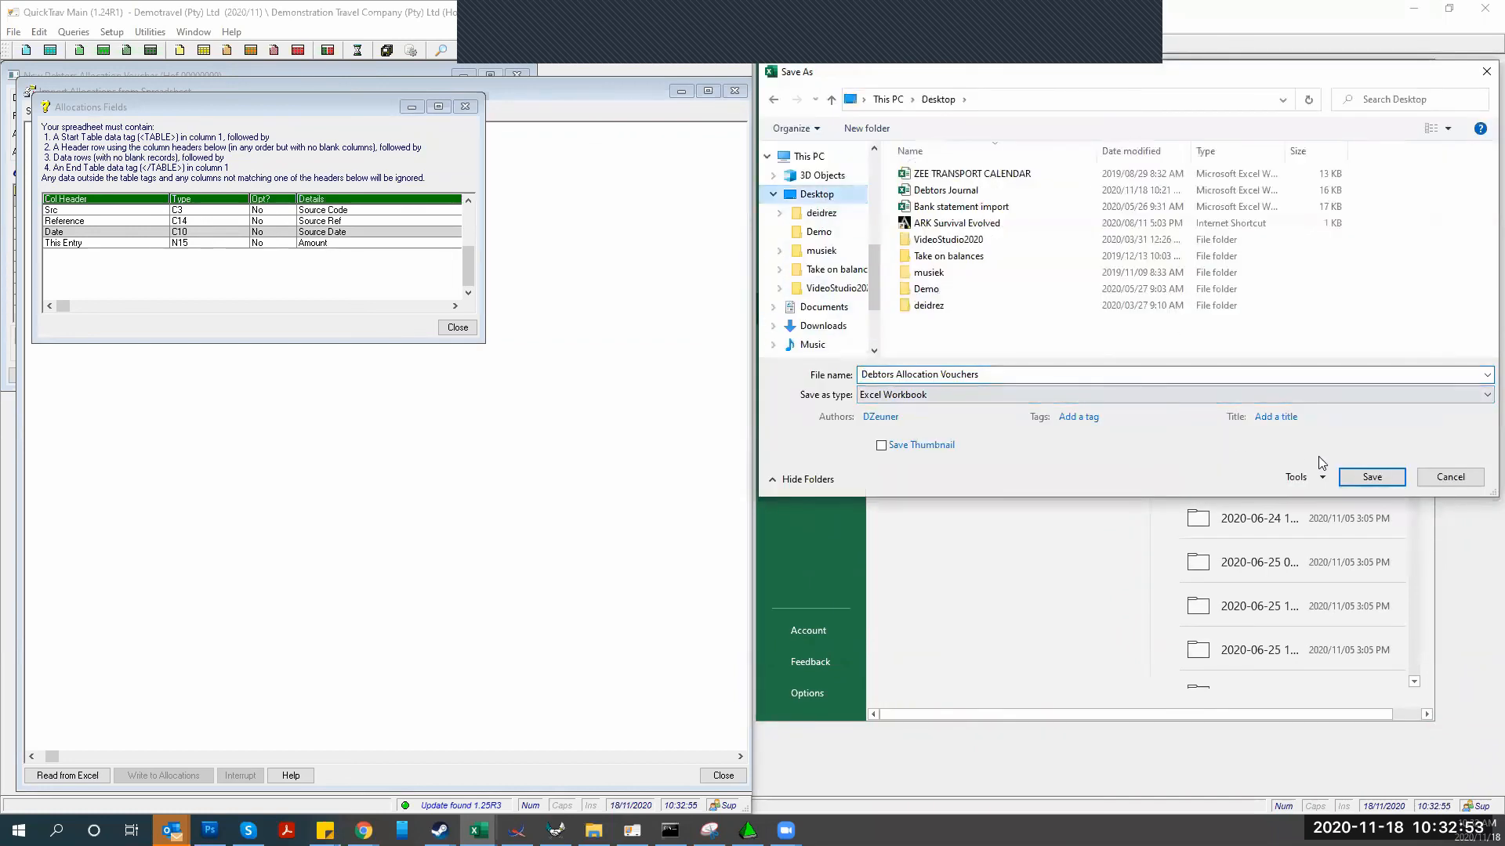
{"action": "left_click", "coordinate": [1370, 477]}
Close QuickTrav's import window and Allocations Fields help, then reopen import from spreadsheet
{"action": "left_click", "coordinate": [390, 439]}
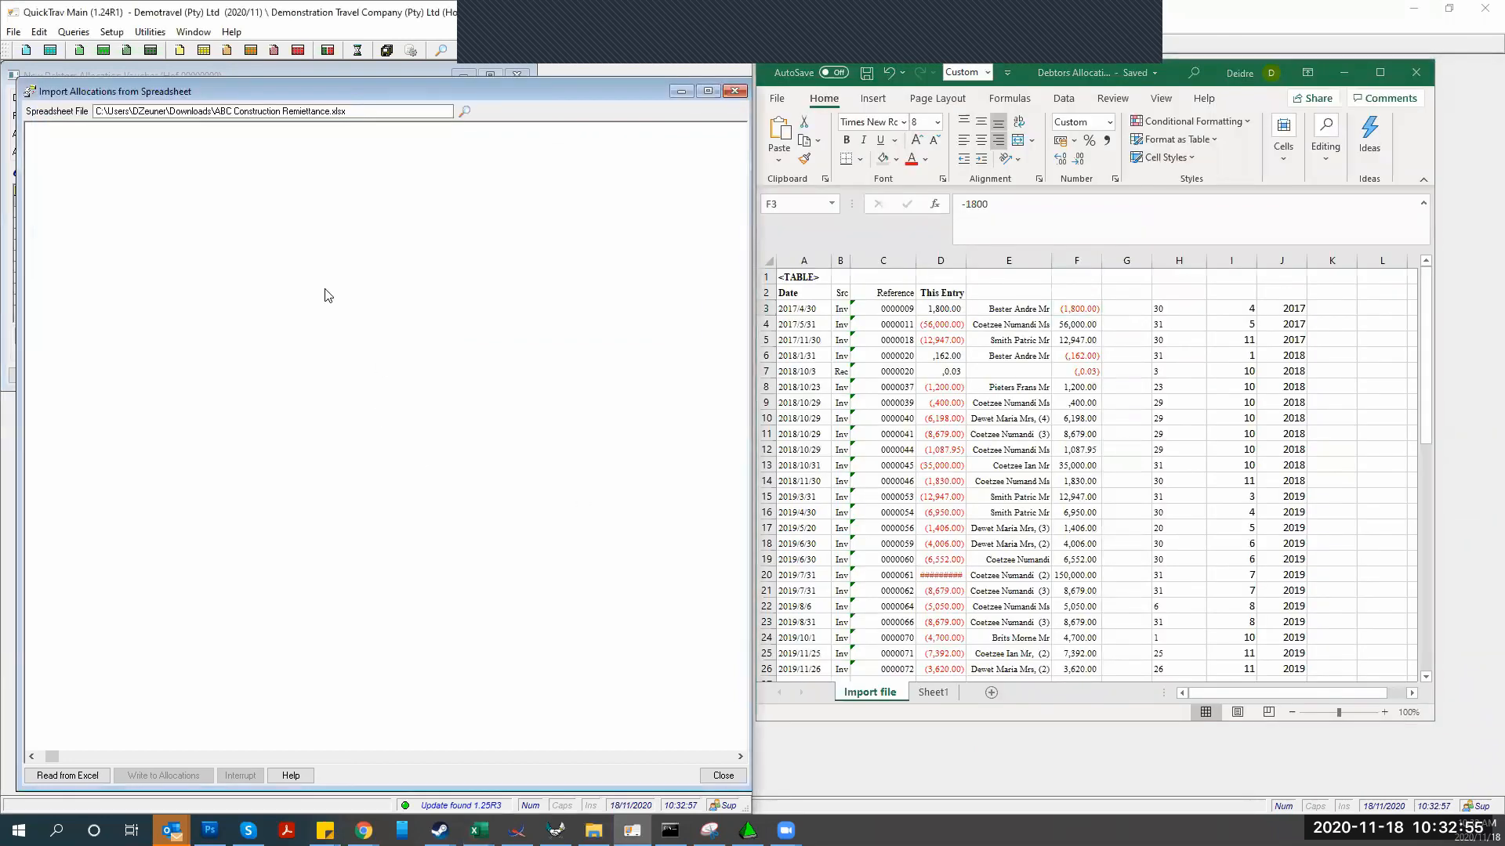
{"action": "left_click", "coordinate": [736, 93]}
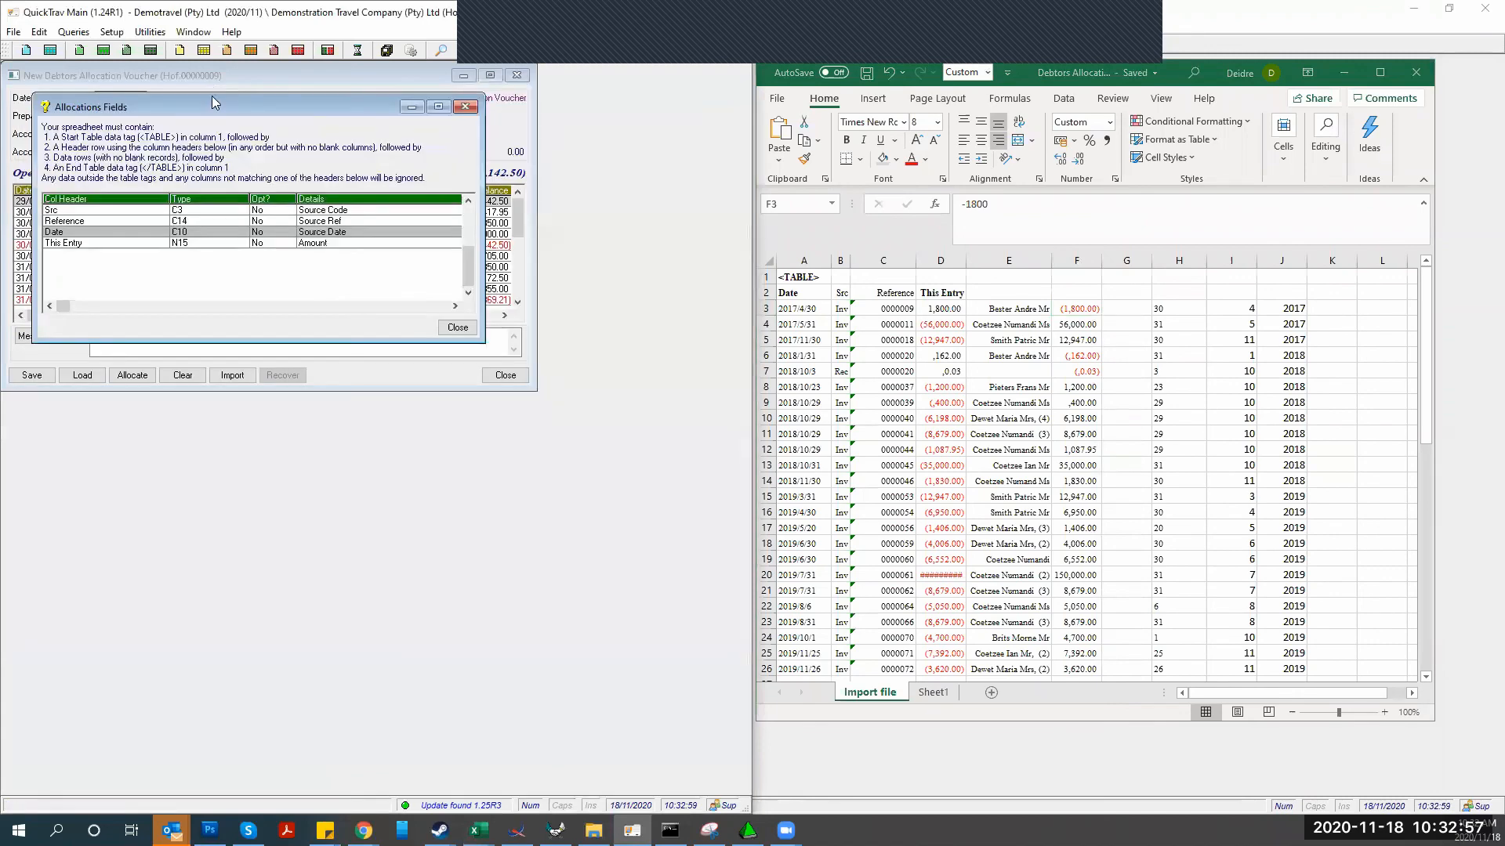
{"action": "left_click", "coordinate": [457, 329]}
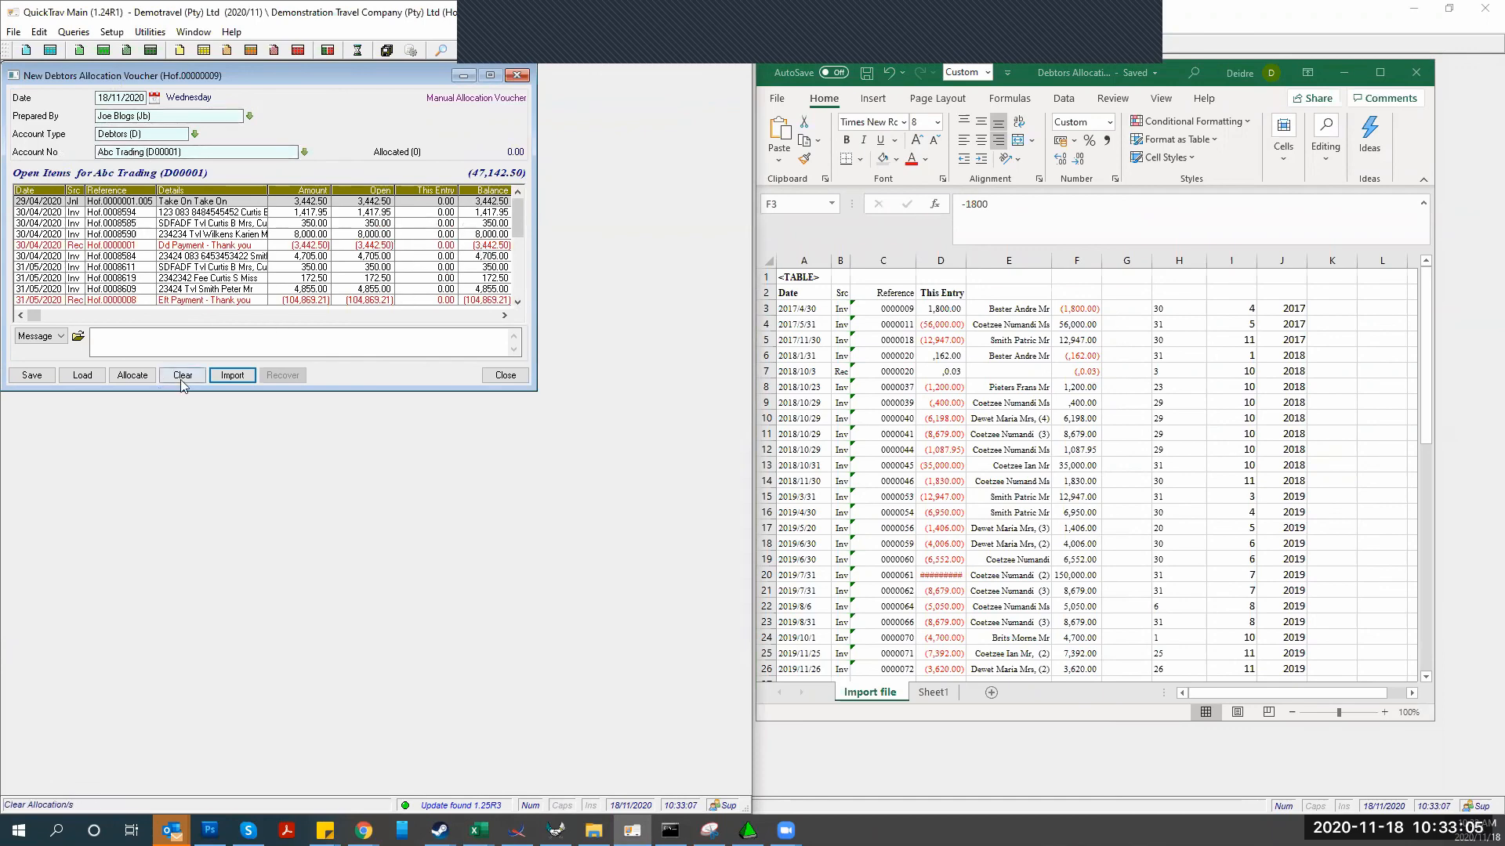
{"action": "left_click", "coordinate": [232, 375]}
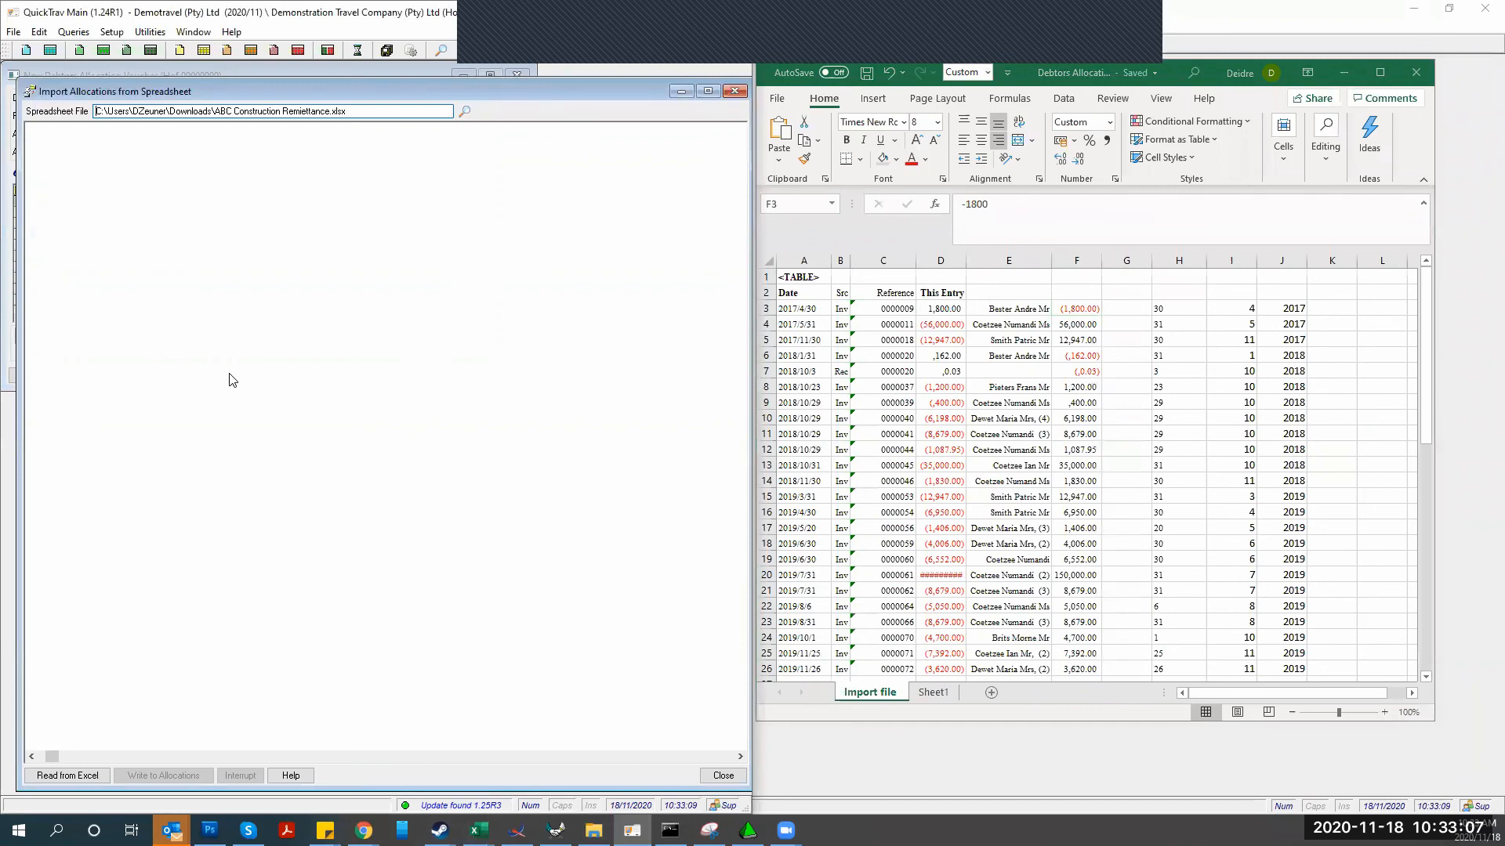
Select Desktop\Debtors Allocation Vouchers as the spreadsheet to import
{"action": "left_click", "coordinate": [464, 112]}
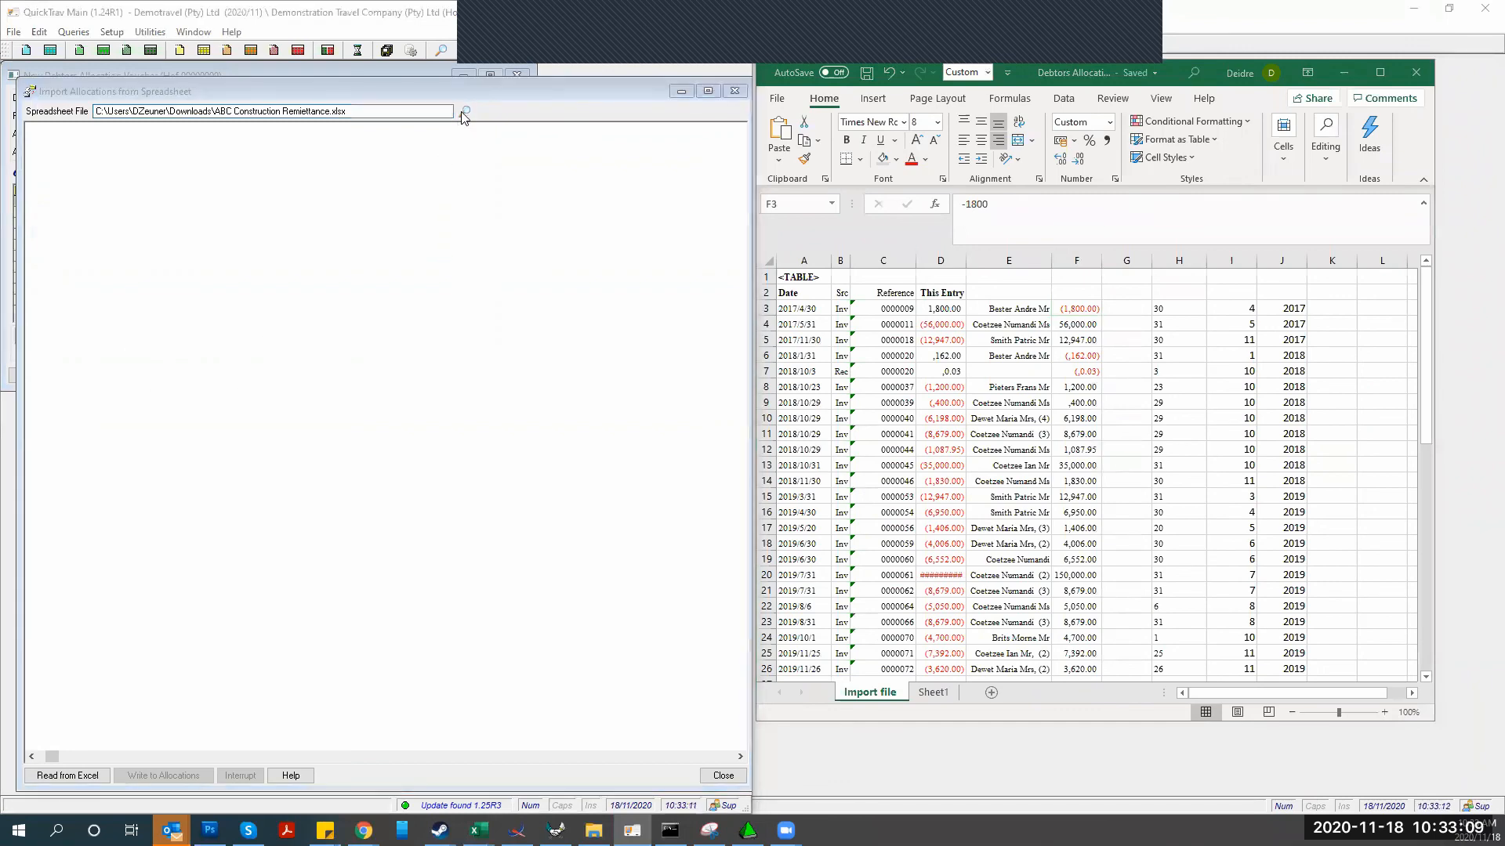
{"action": "left_click", "coordinate": [55, 236]}
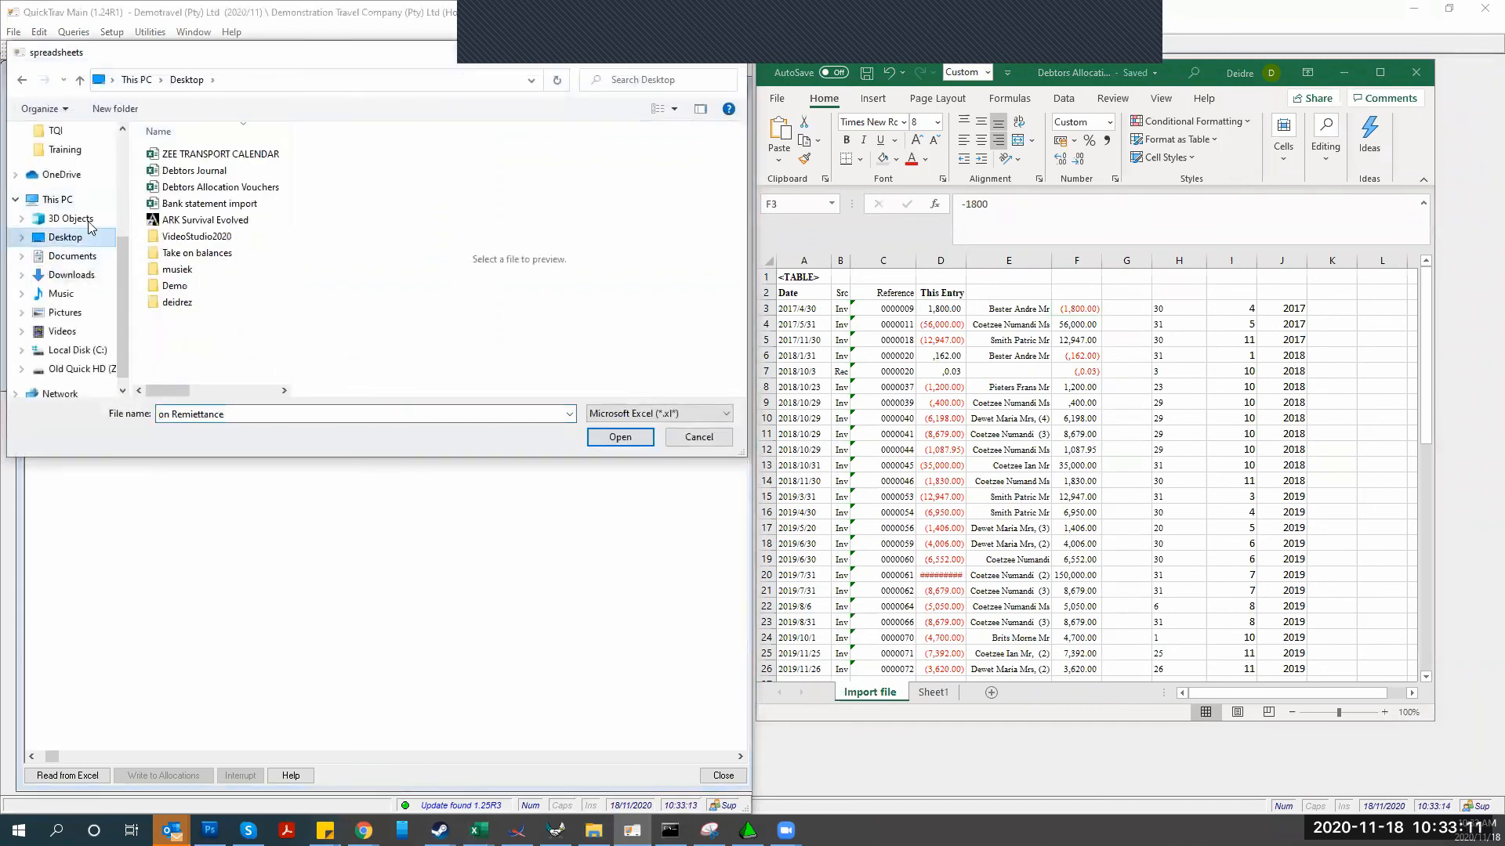
{"action": "left_click", "coordinate": [153, 187]}
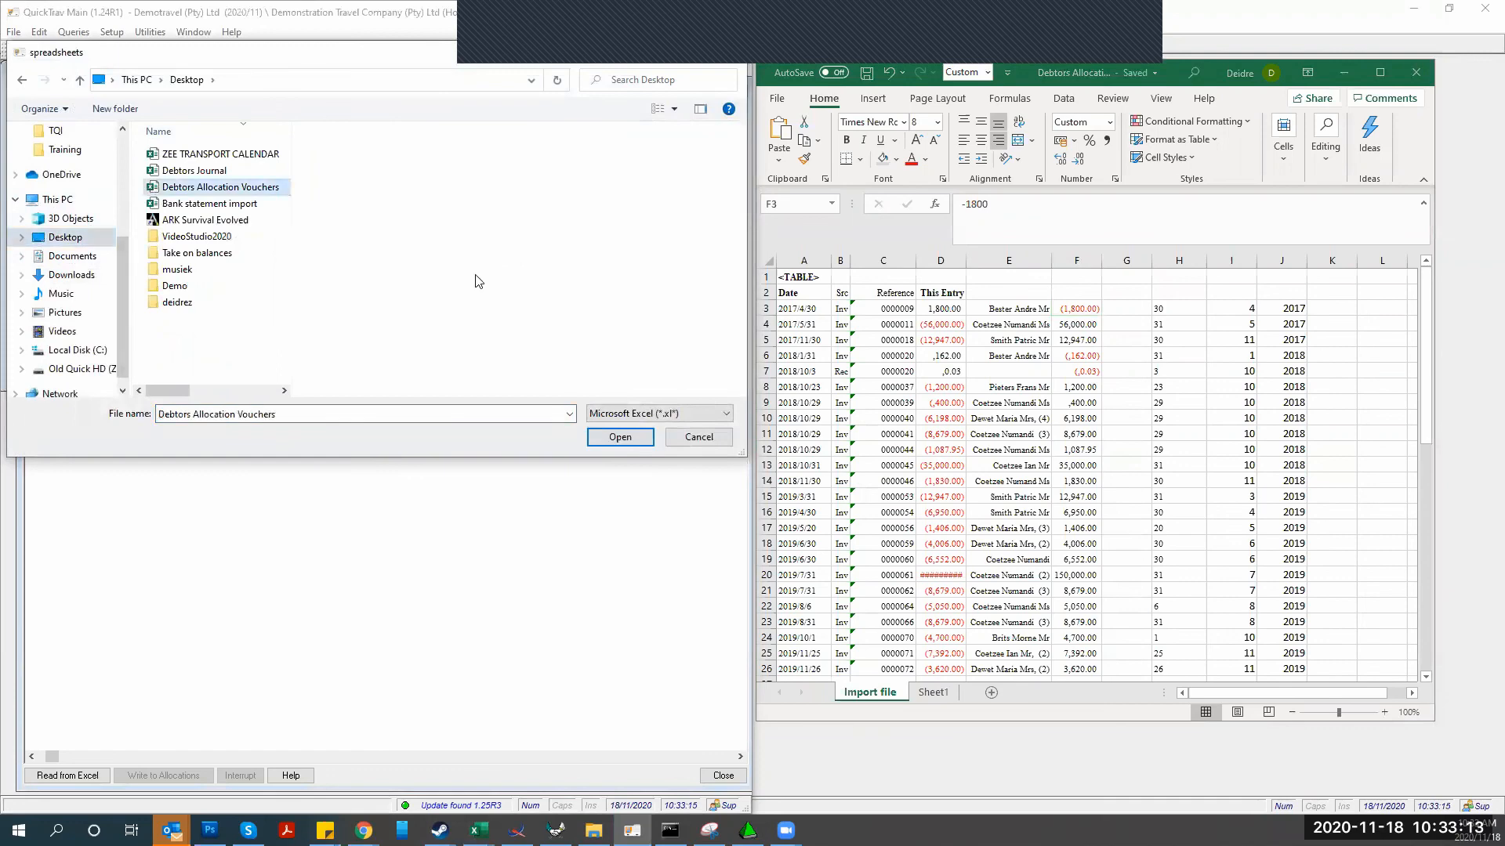
{"action": "left_click", "coordinate": [611, 439]}
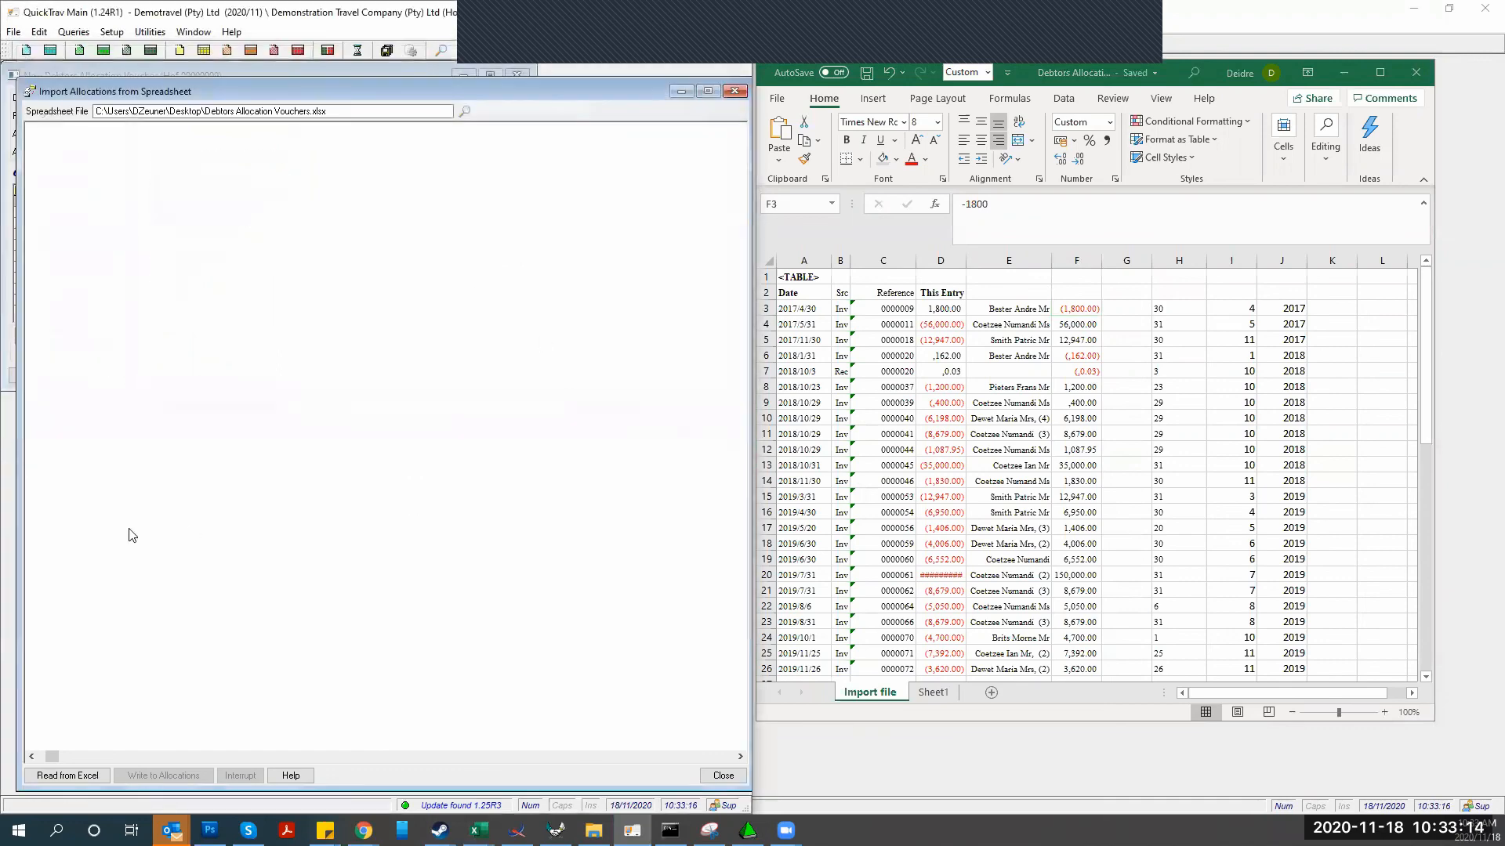
Read the rows, write them to Allocations, check the 'ledger entry not found' error, and close the import
{"action": "left_click", "coordinate": [61, 778]}
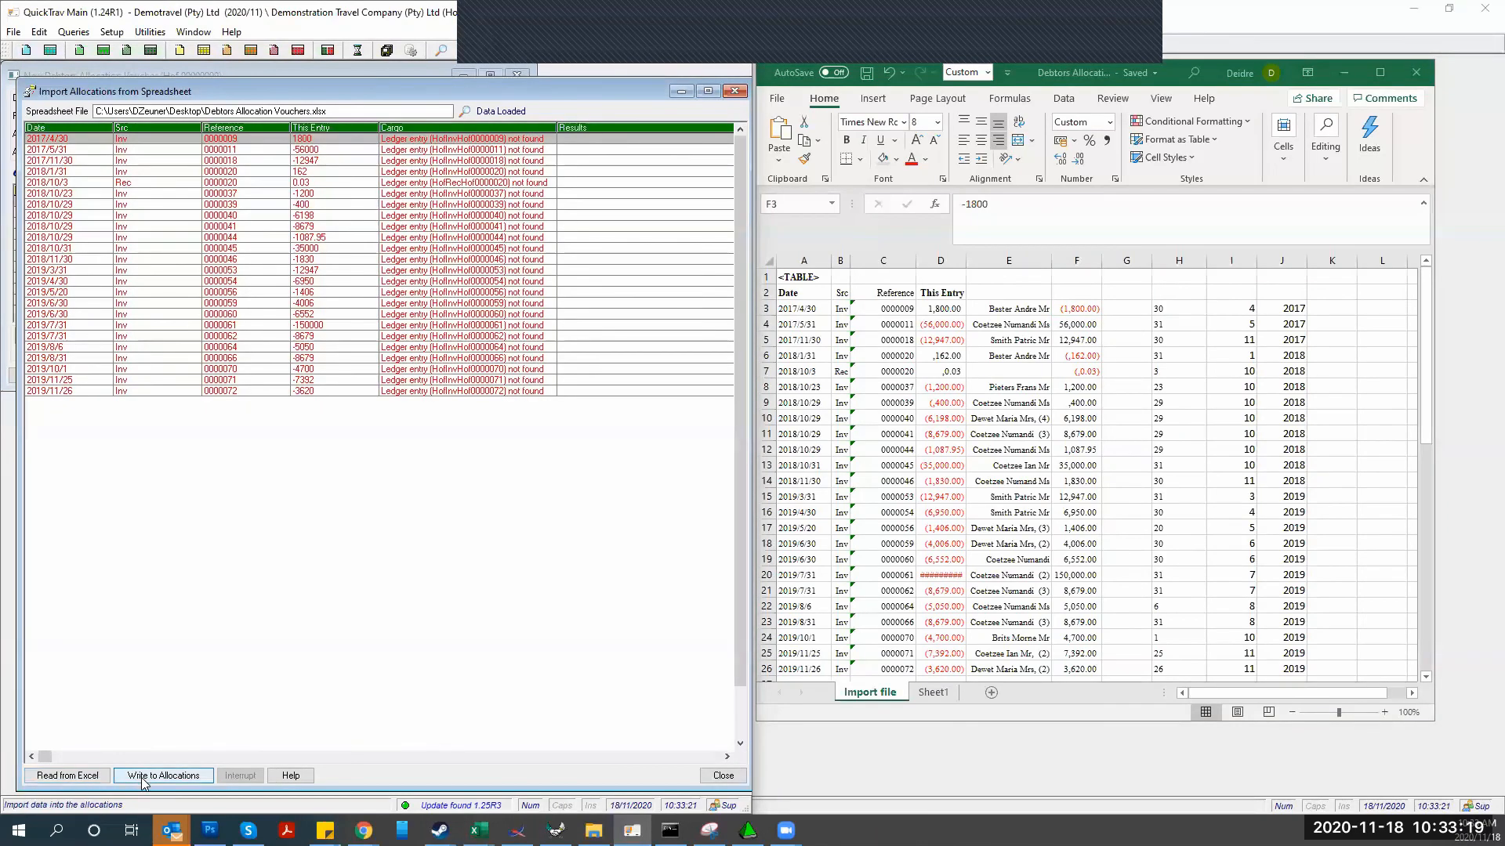
{"action": "left_click", "coordinate": [143, 778]}
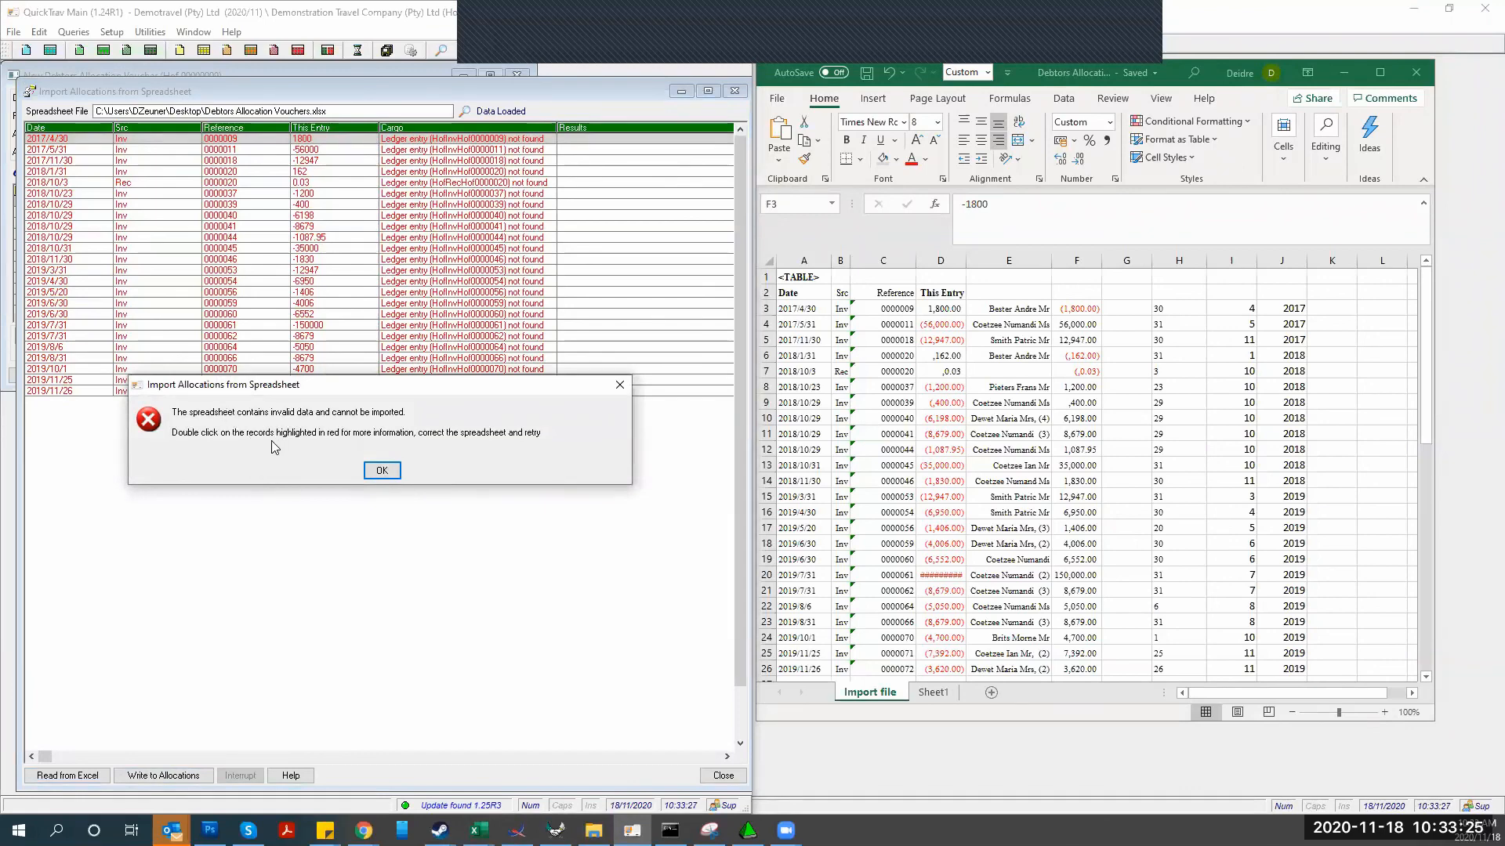
{"action": "left_click", "coordinate": [382, 471]}
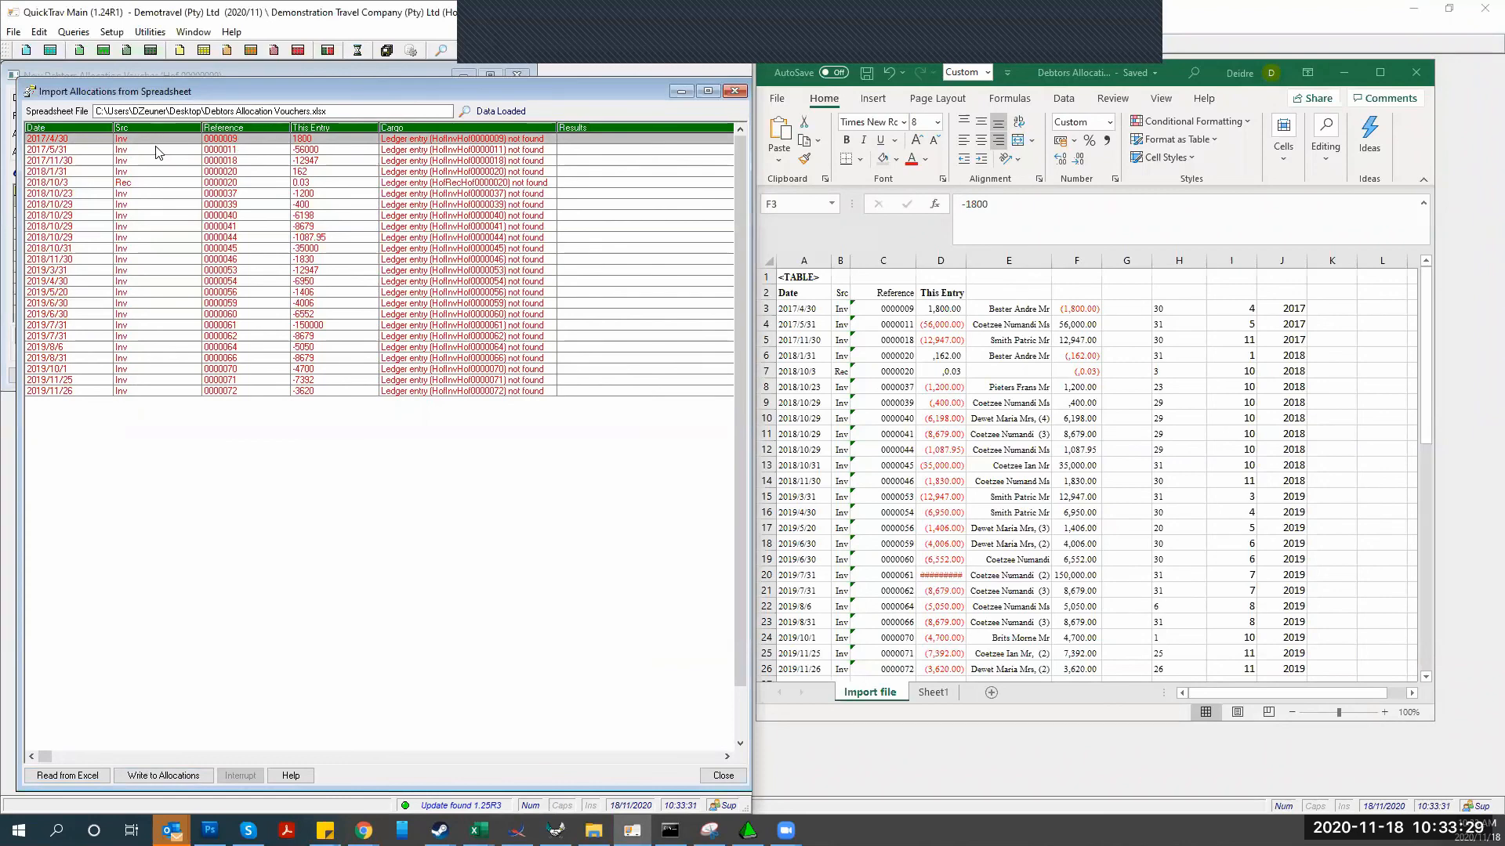
{"action": "double_click", "coordinate": [93, 150]}
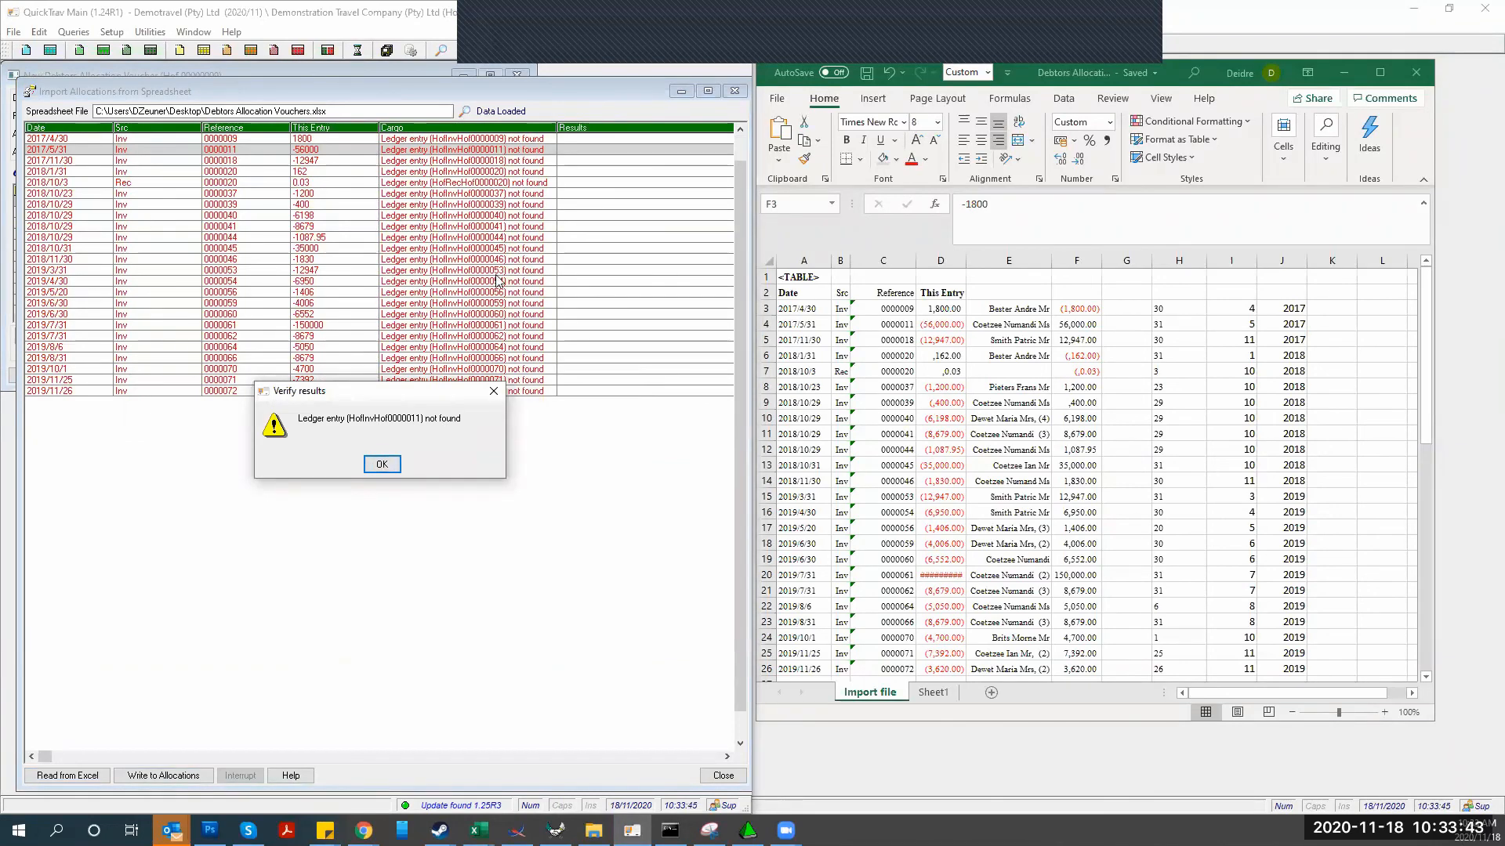
{"action": "left_click", "coordinate": [384, 467]}
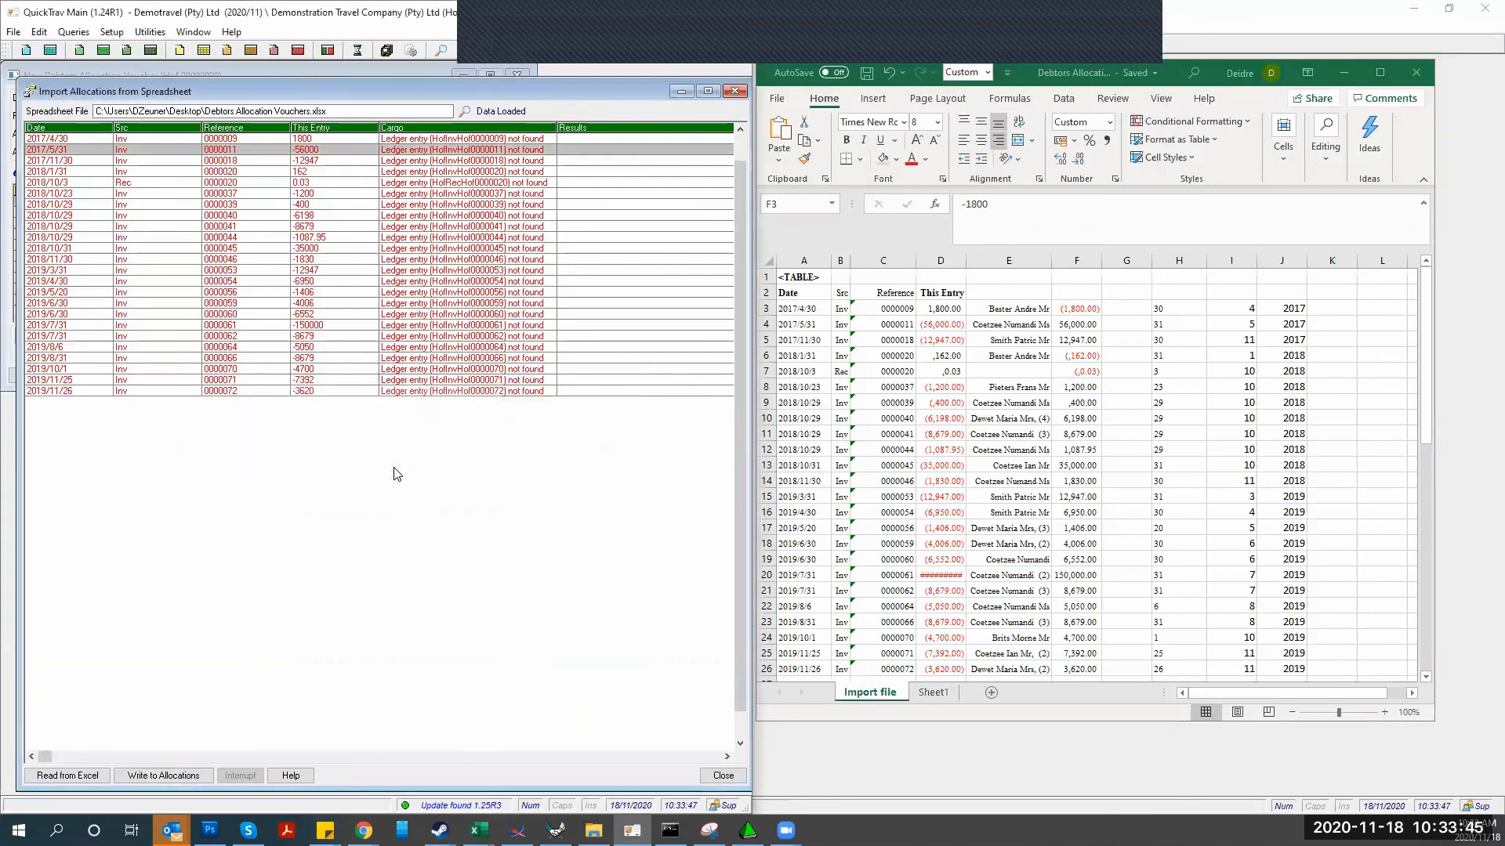
{"action": "left_click", "coordinate": [734, 91]}
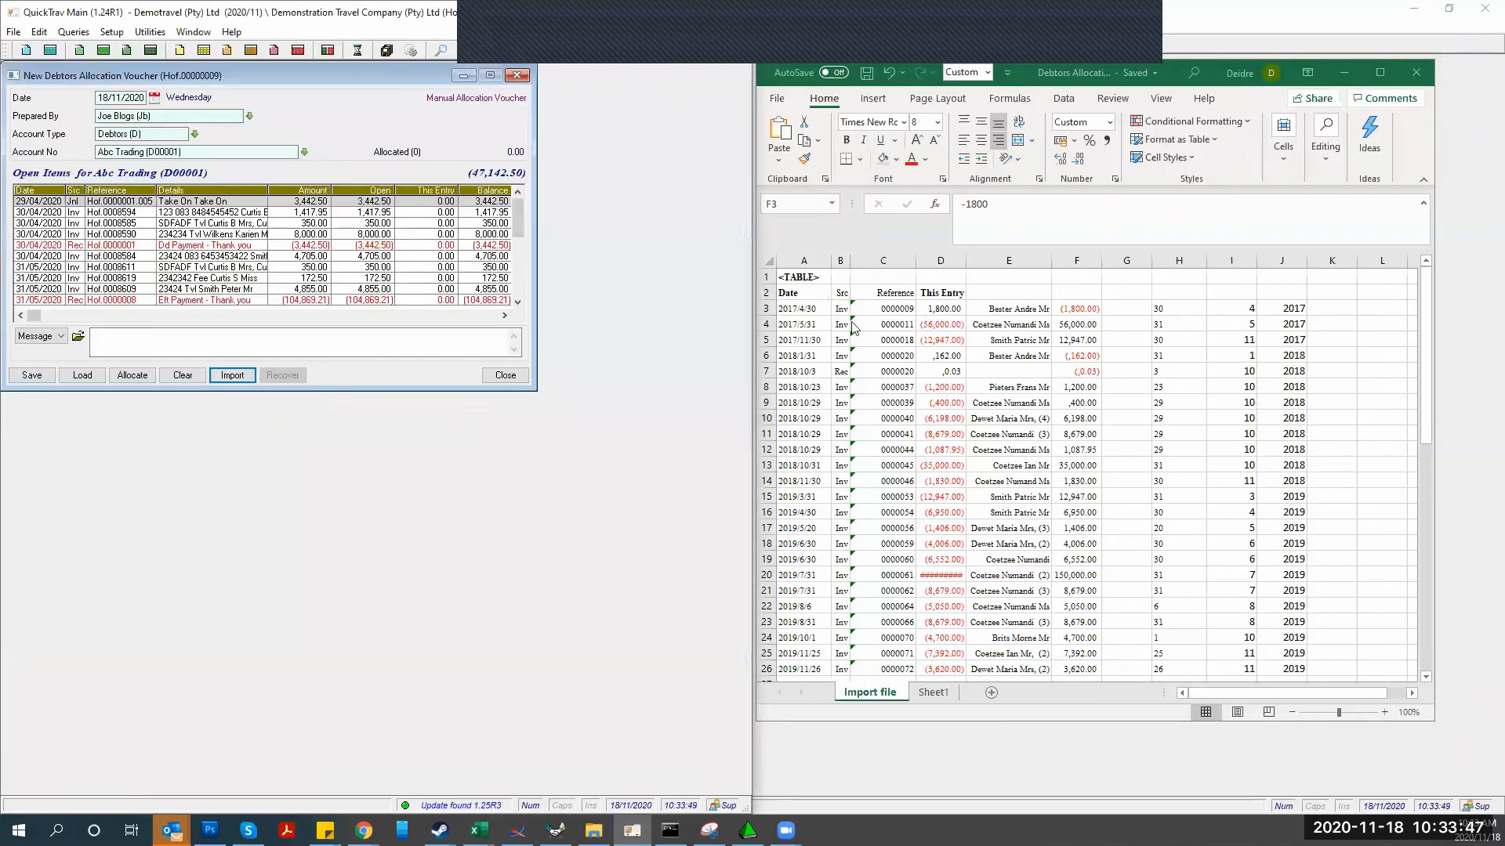
Discard the unsaved allocation voucher and open the Debtors Allocations Voucher Register
{"action": "left_click", "coordinate": [506, 375]}
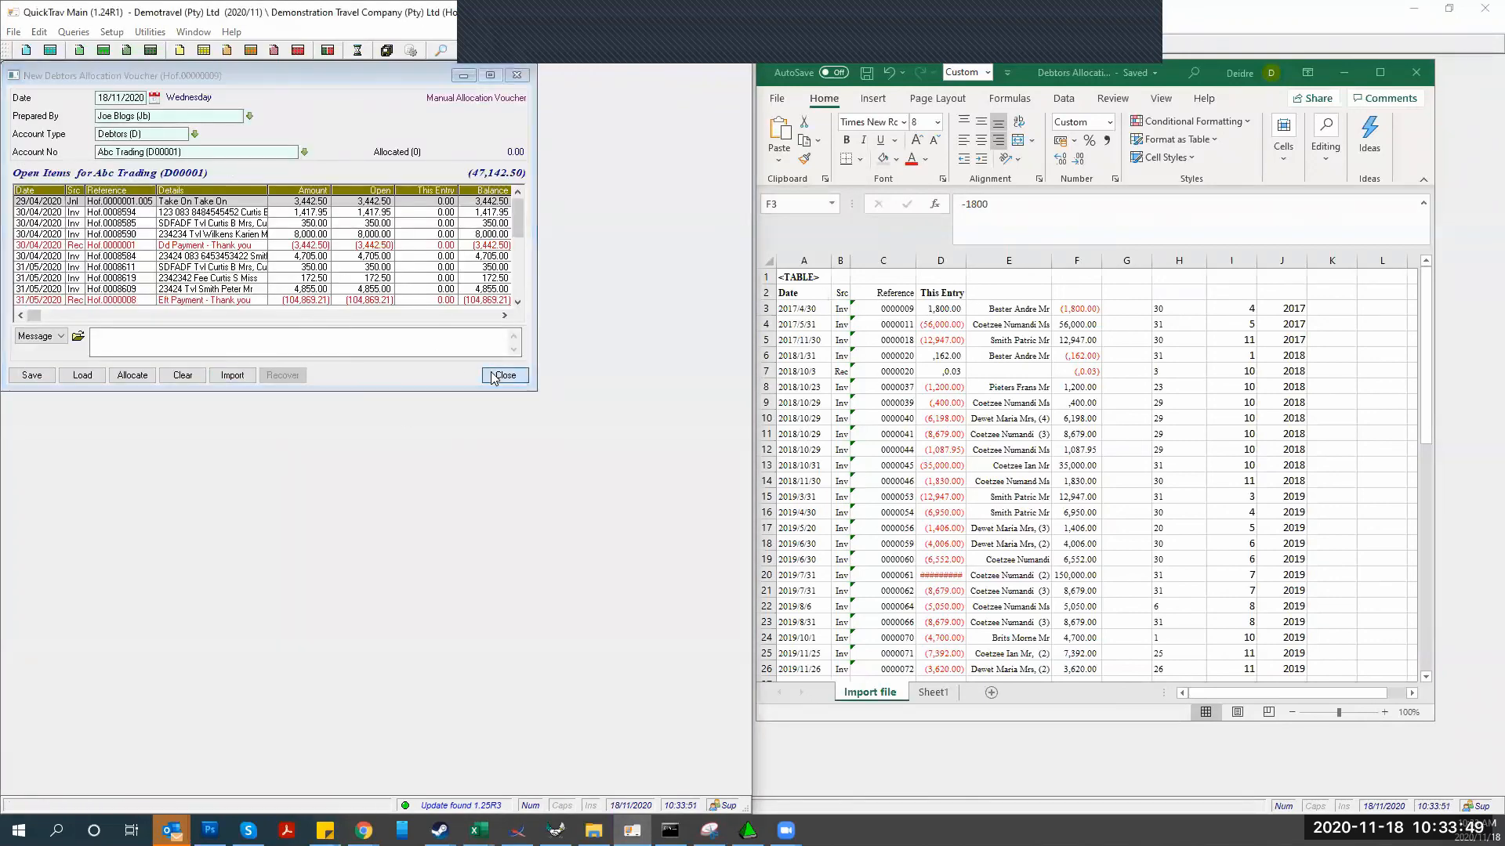
{"action": "left_click", "coordinate": [151, 255]}
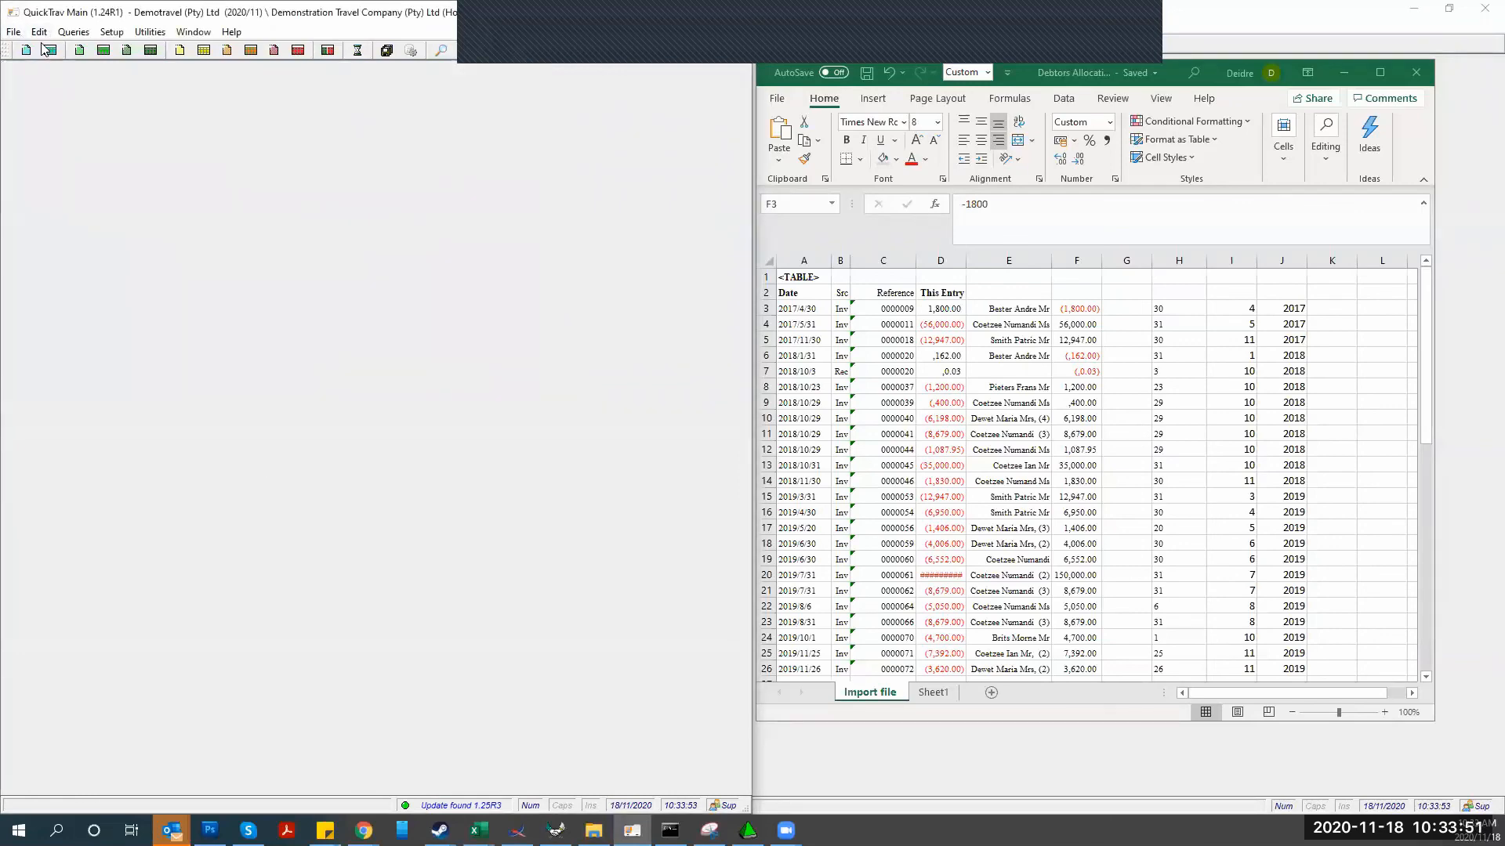
{"action": "left_click", "coordinate": [13, 31]}
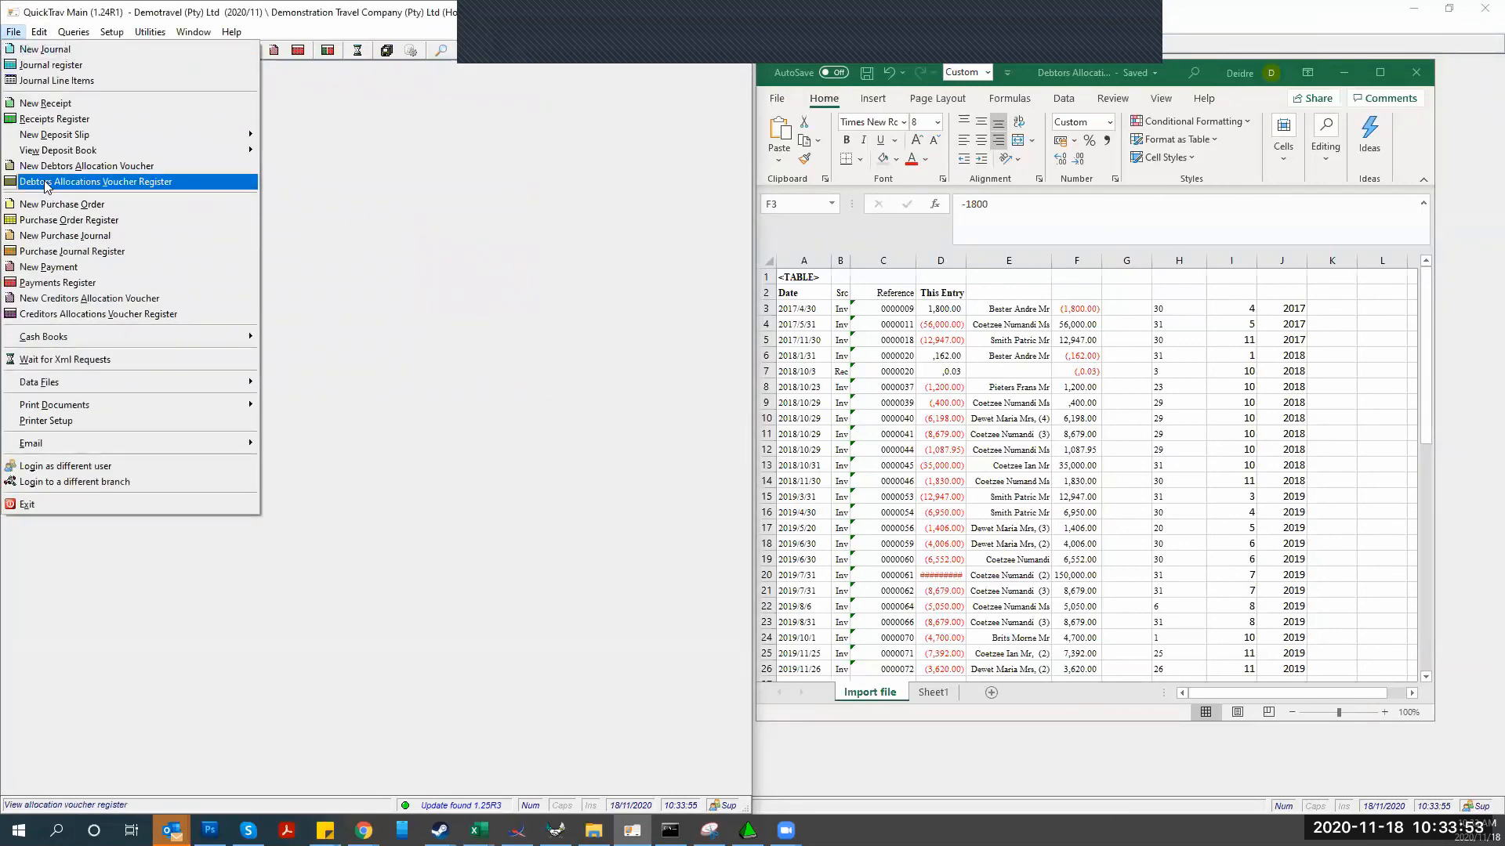
{"action": "left_click", "coordinate": [47, 186]}
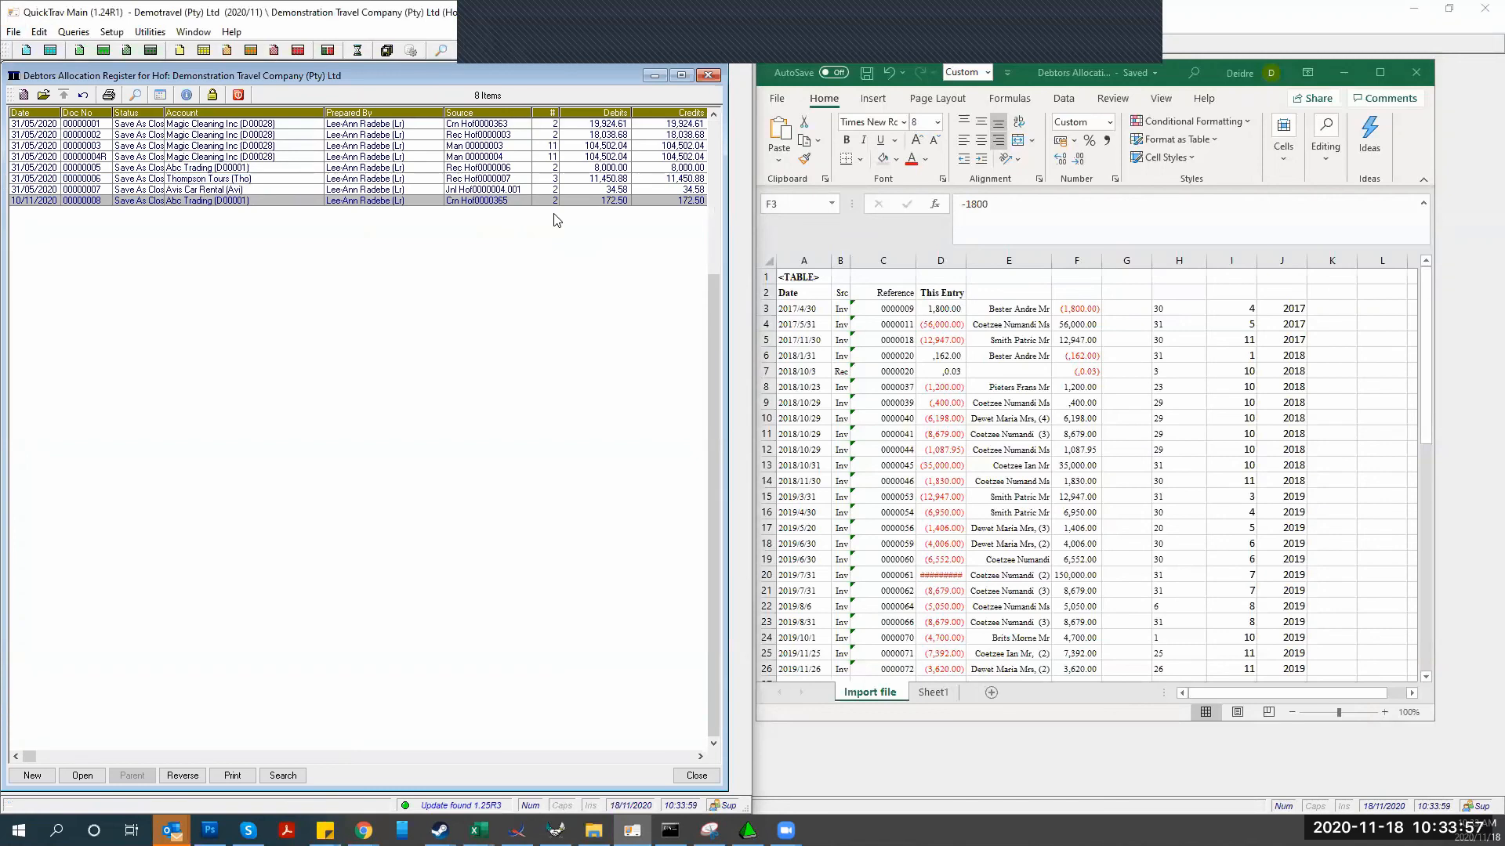
Review the register's 8 items, then close it and both Excel workbooks
{"action": "scroll", "coordinate": [305, 223], "scroll_direction": "up", "scroll_amount": 7}
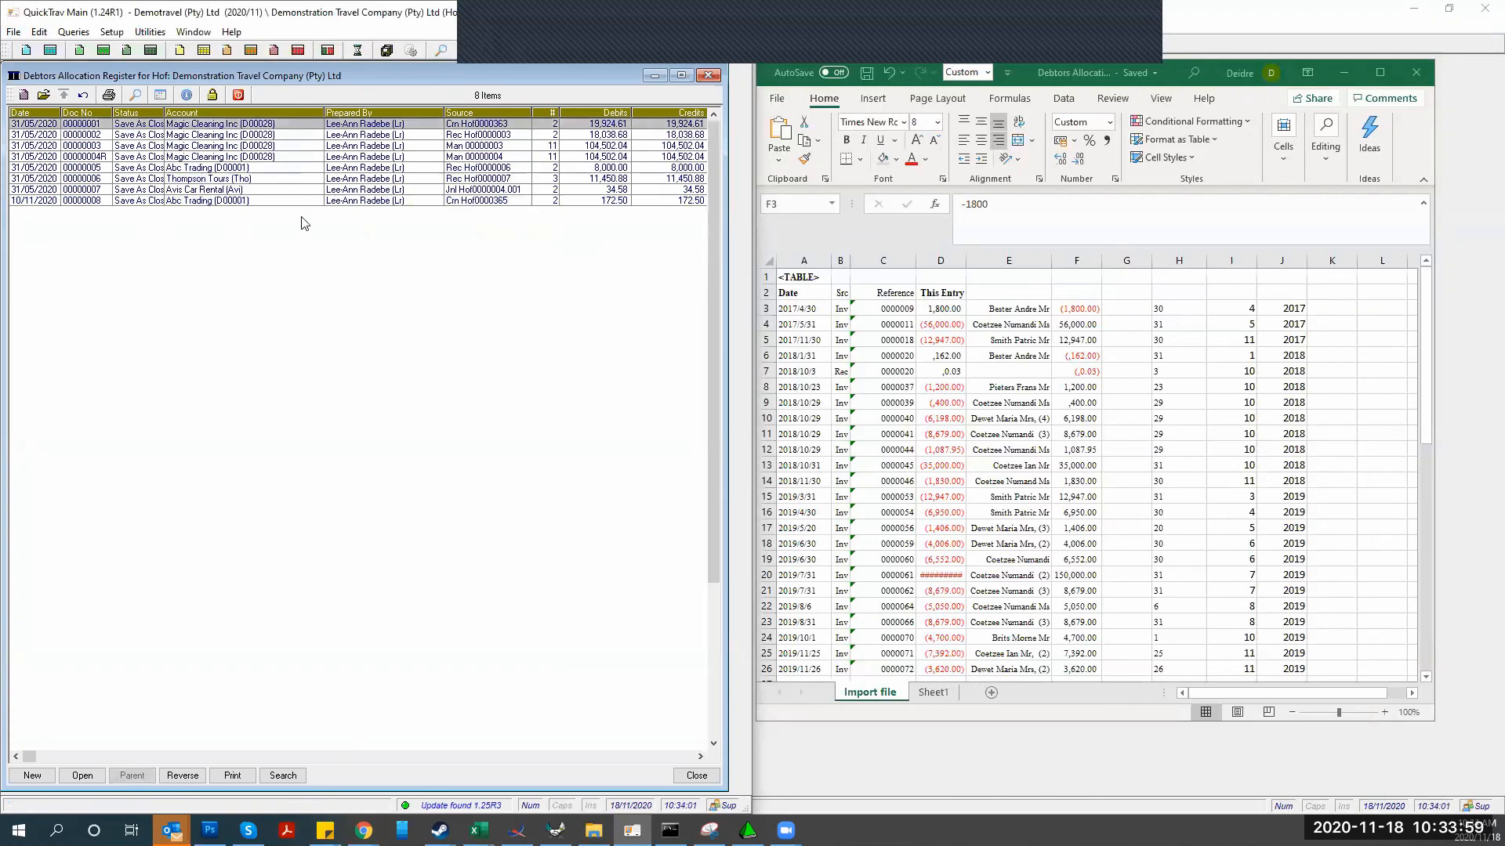
{"action": "scroll", "coordinate": [305, 224], "scroll_direction": "down", "scroll_amount": 3}
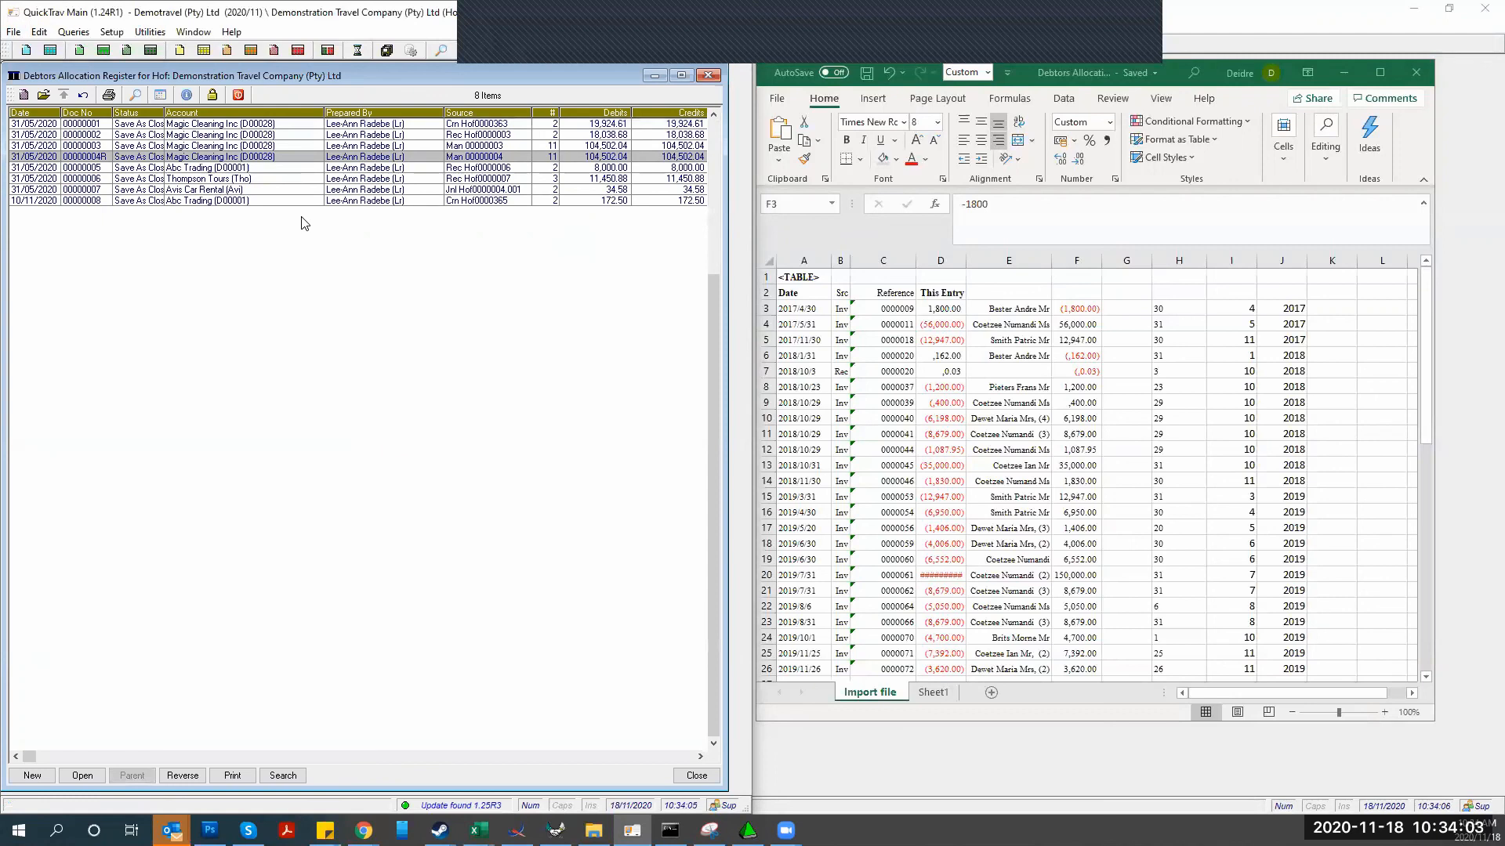
{"action": "left_click", "coordinate": [709, 75]}
{"action": "left_click", "coordinate": [1414, 73]}
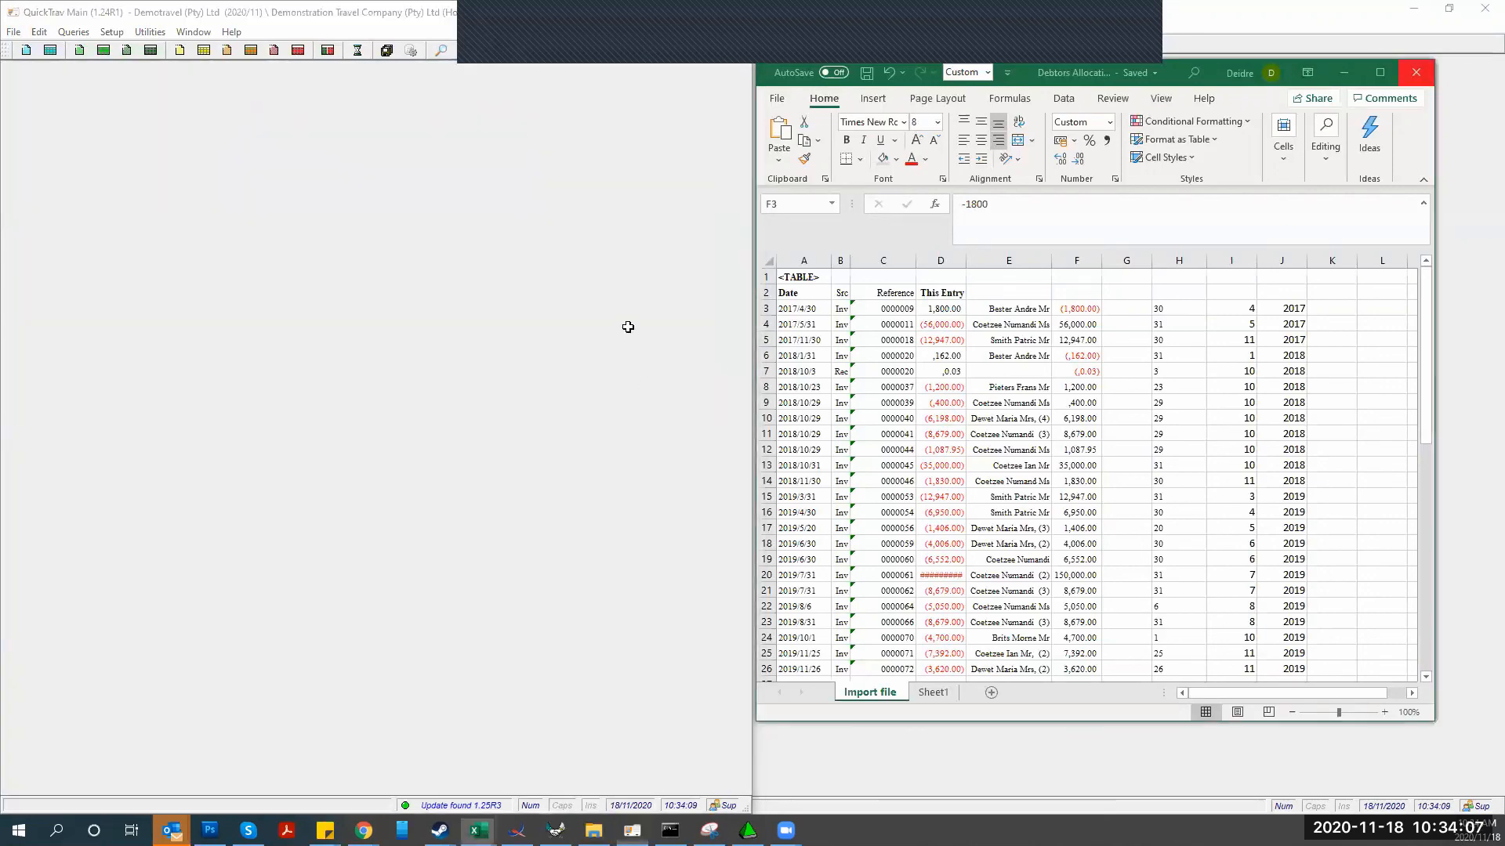
{"action": "left_click", "coordinate": [1495, 100]}
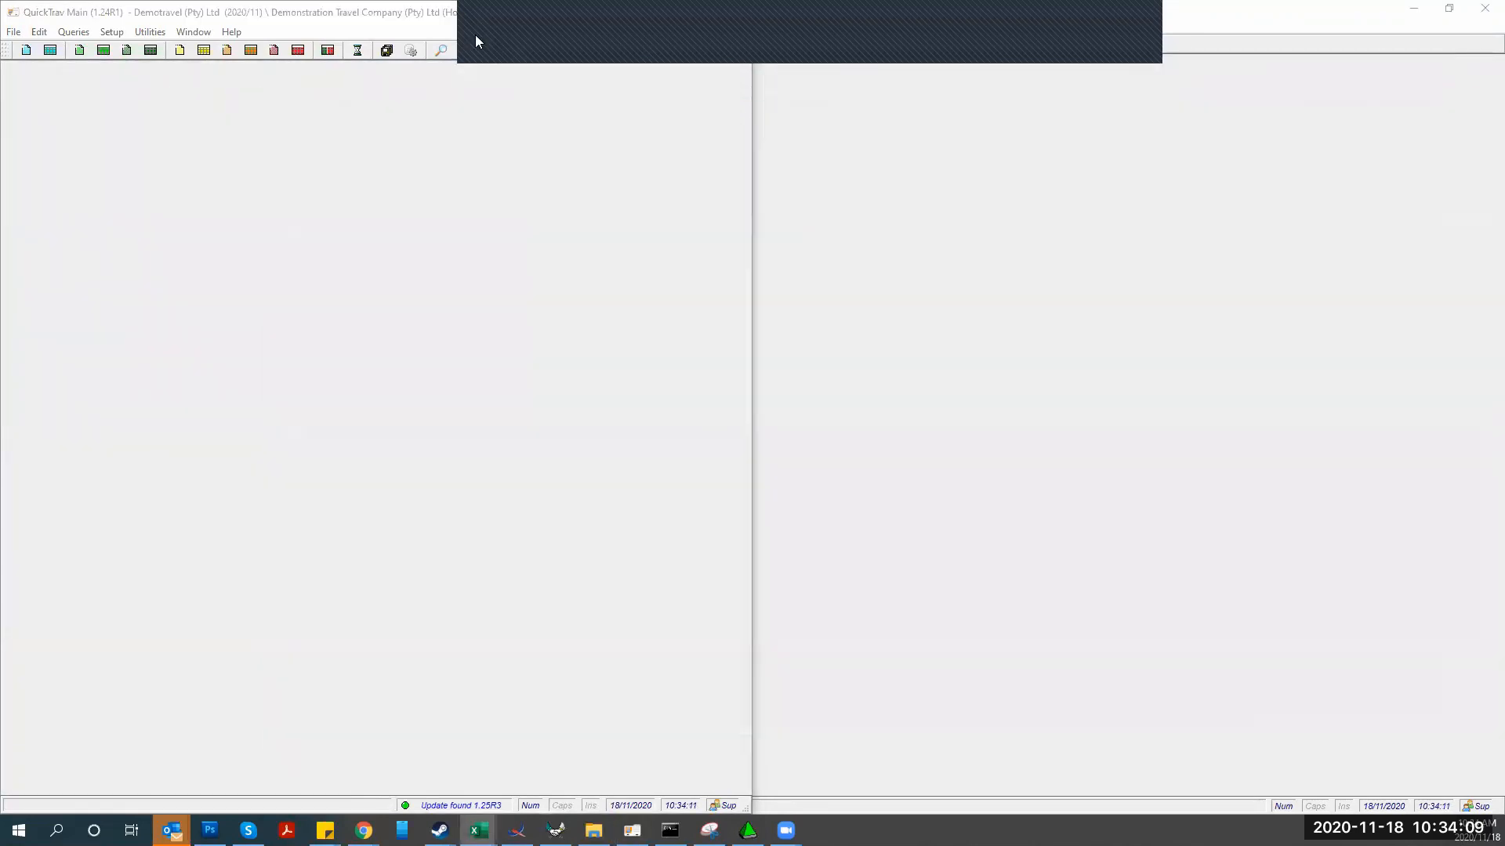
Open QuickTrav's File menu and move across toward the Queries menu
{"action": "left_click", "coordinate": [11, 32]}
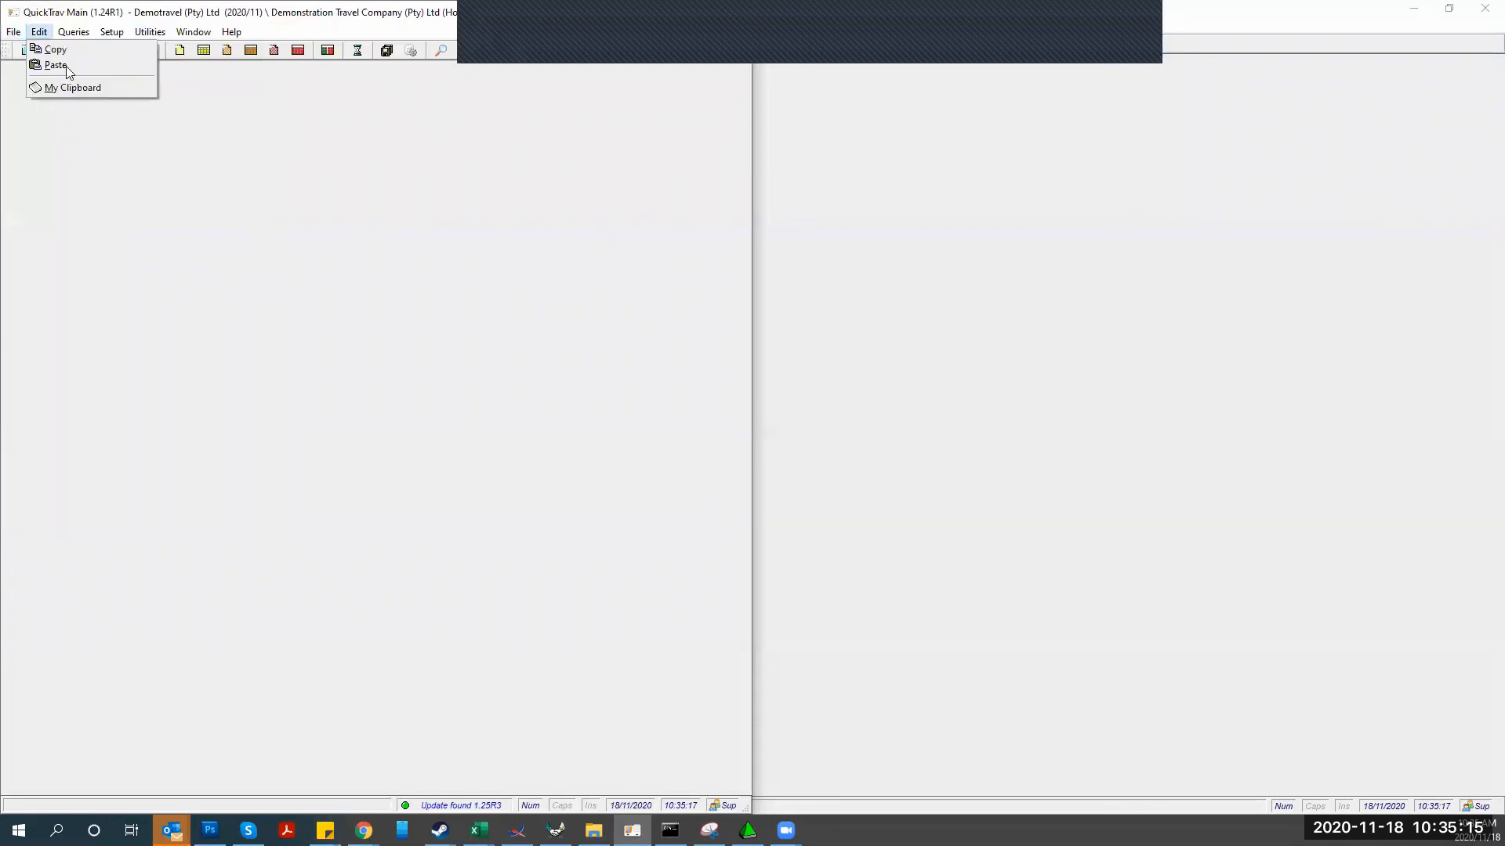
{"action": "mouse_move", "coordinate": [68, 36]}
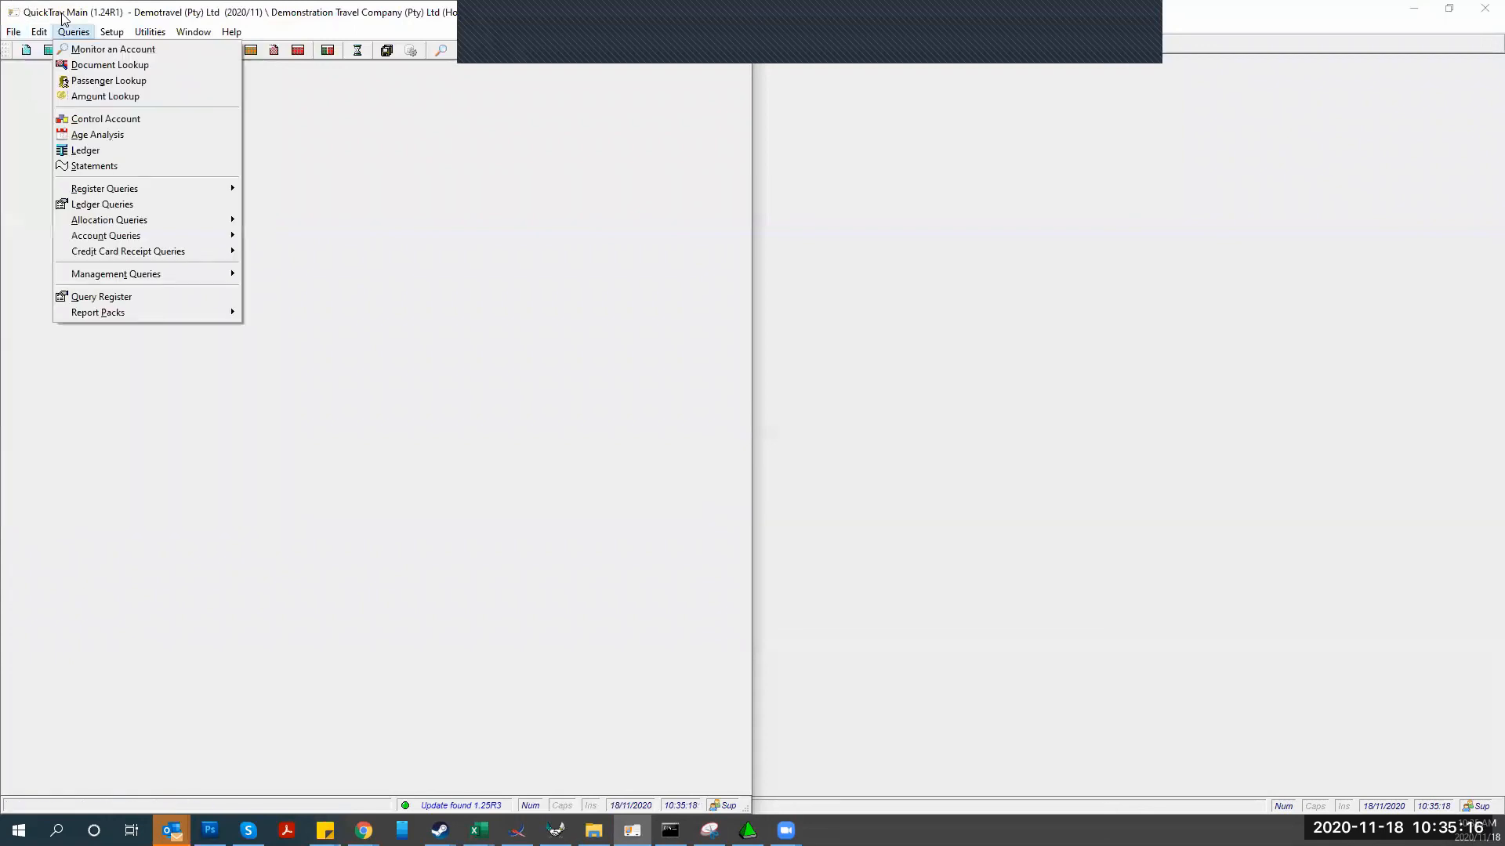
{"action": "left_click", "coordinate": [82, 49]}
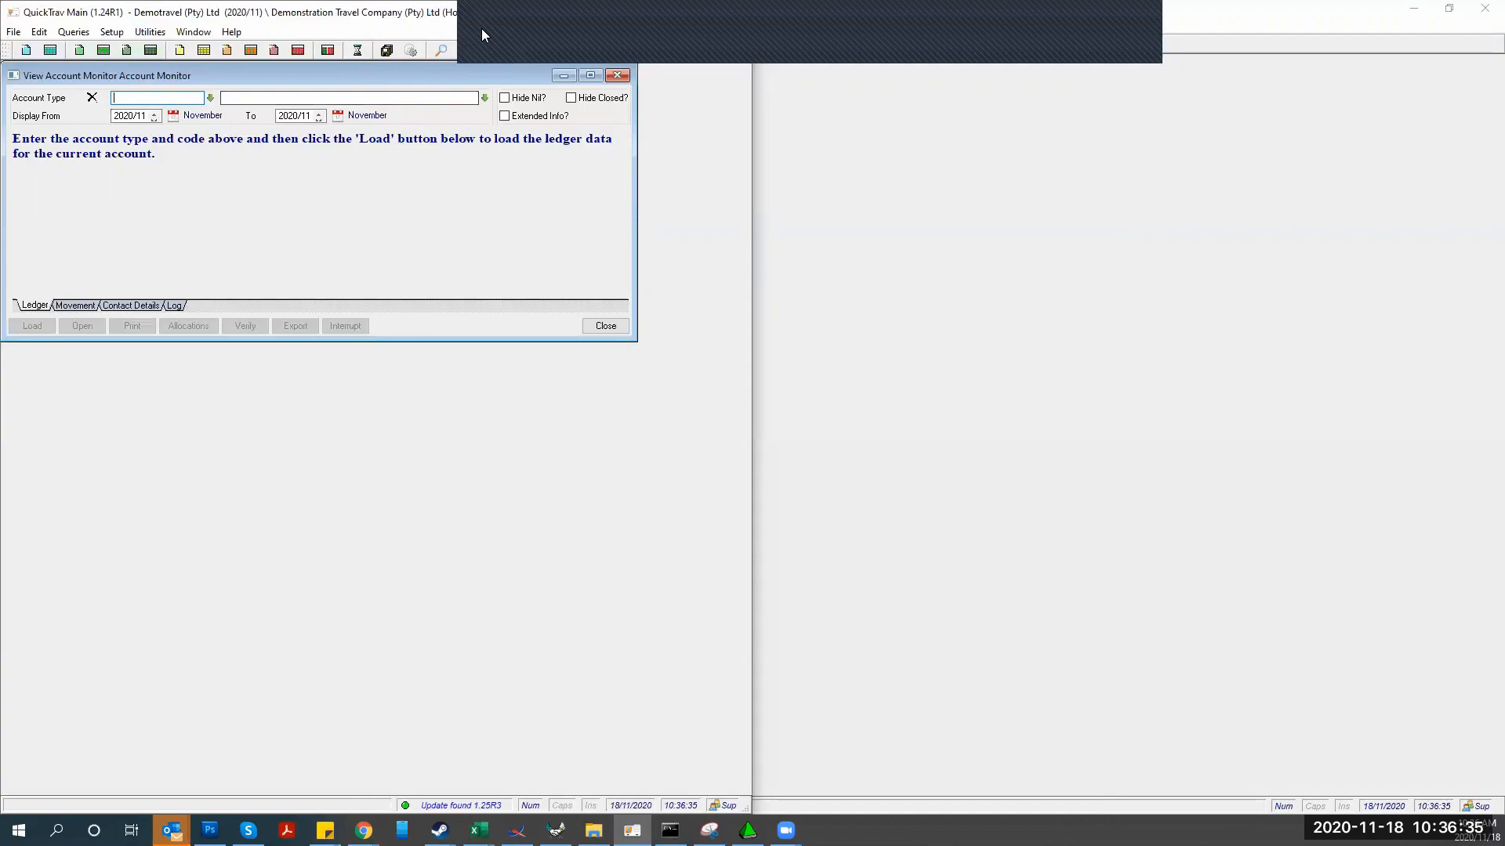
{"action": "key", "text": "Escape"}
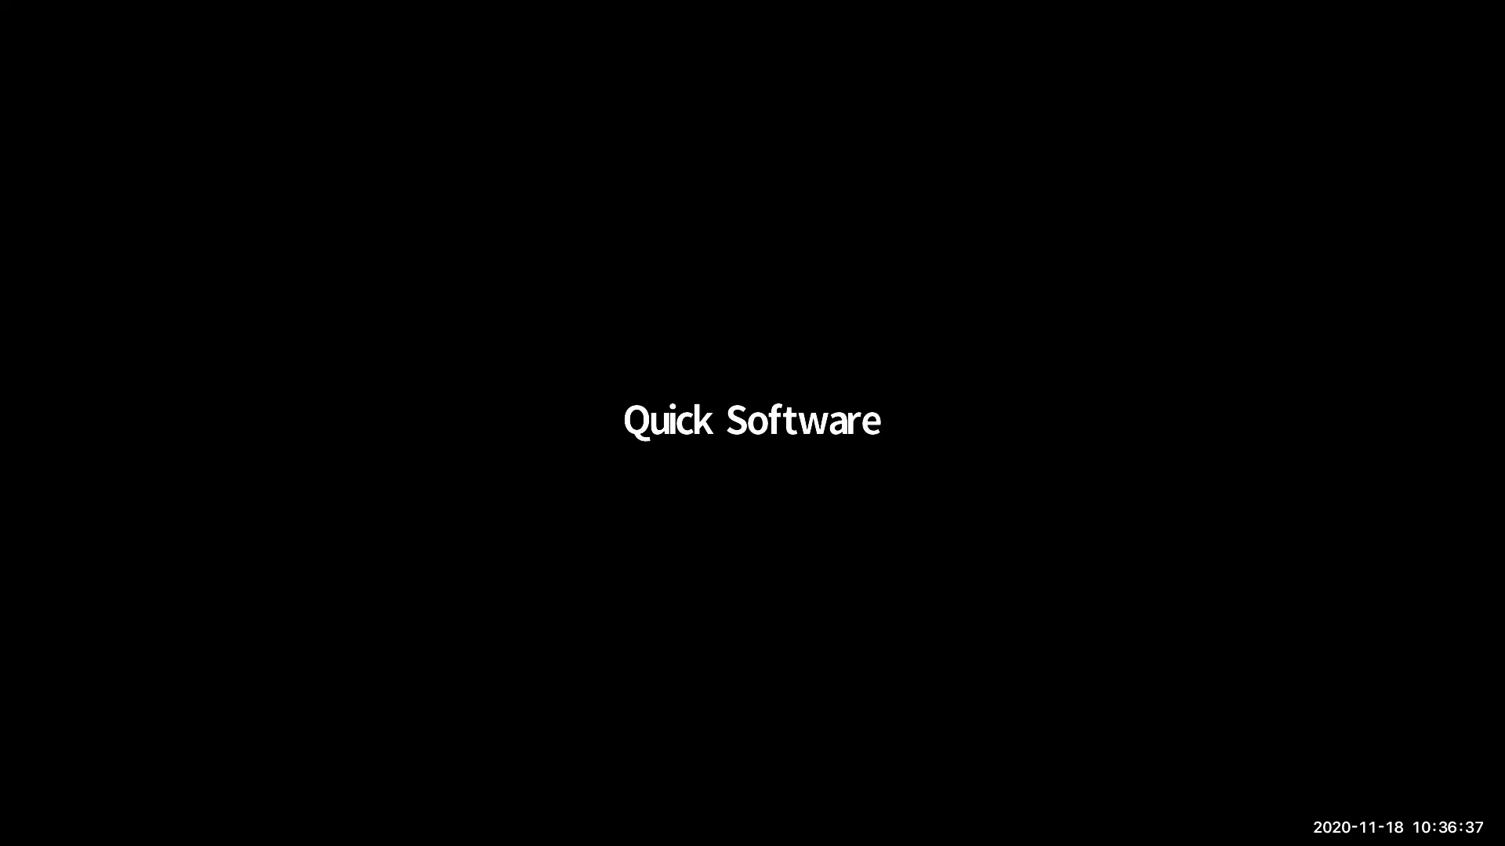